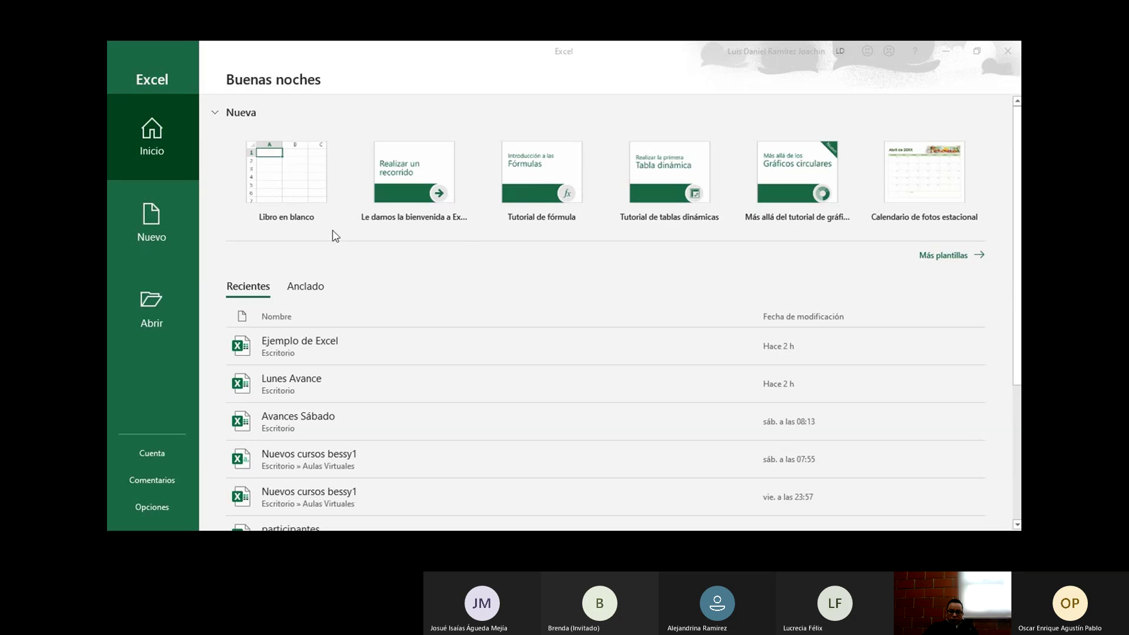
- Create a blank workbook, select cell C5 and move cell by cell through the sheet to E4
{"action": "left_click", "coordinate": [309, 192]}
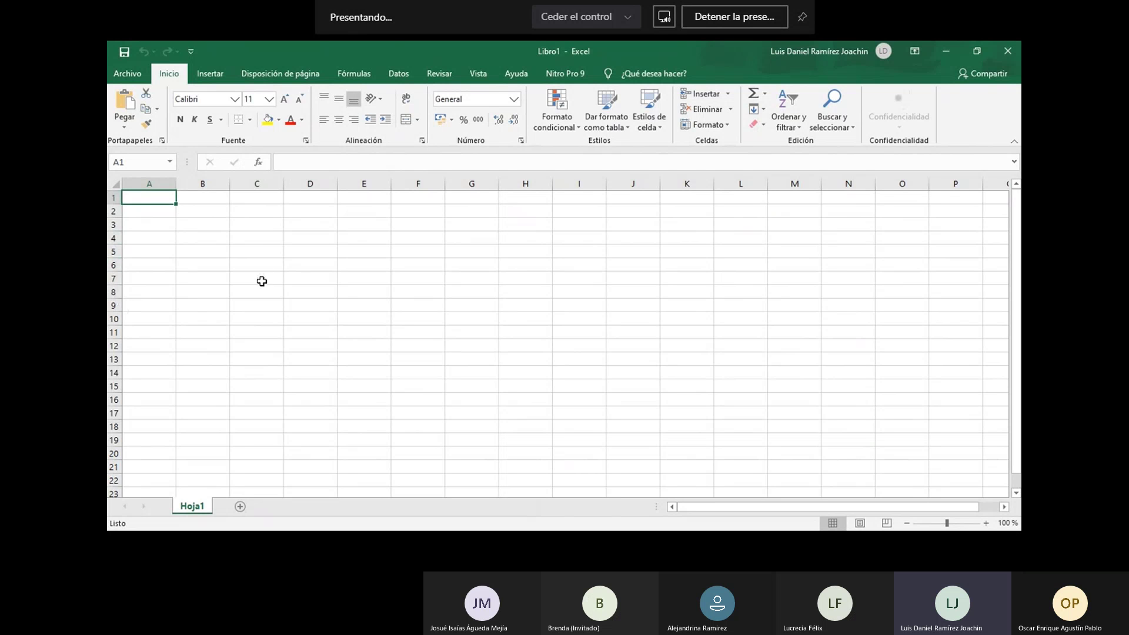
{"action": "left_click", "coordinate": [261, 255]}
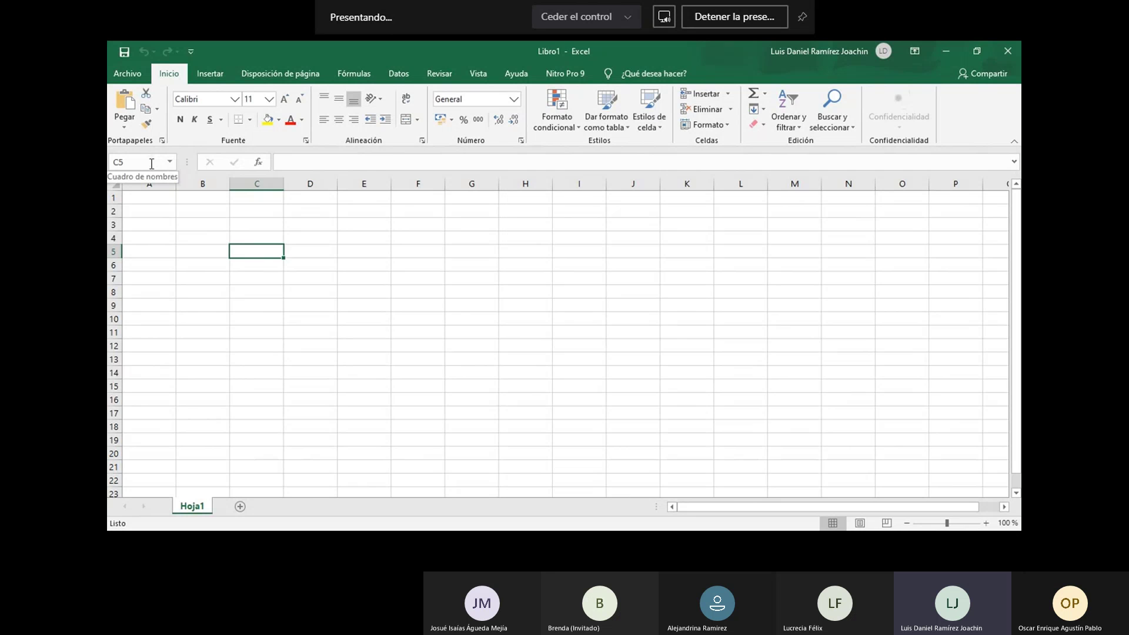
{"action": "key", "text": "Right"}
{"action": "key", "text": "Right"}
{"action": "key", "text": "Up"}
{"action": "key", "text": "Left"}
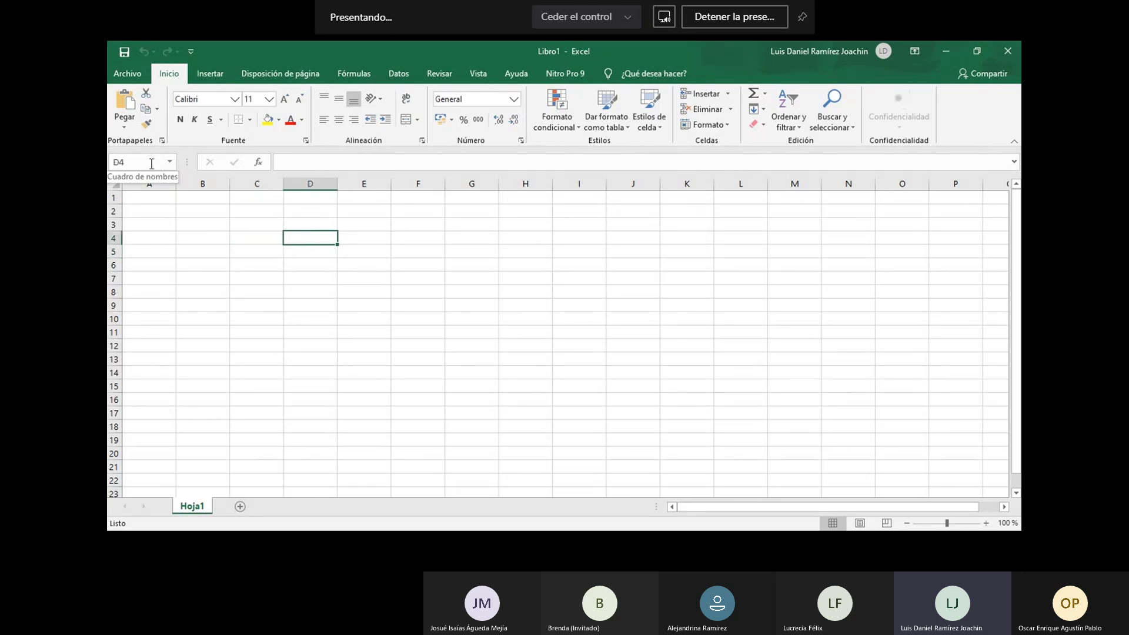
{"action": "key", "text": "Right"}
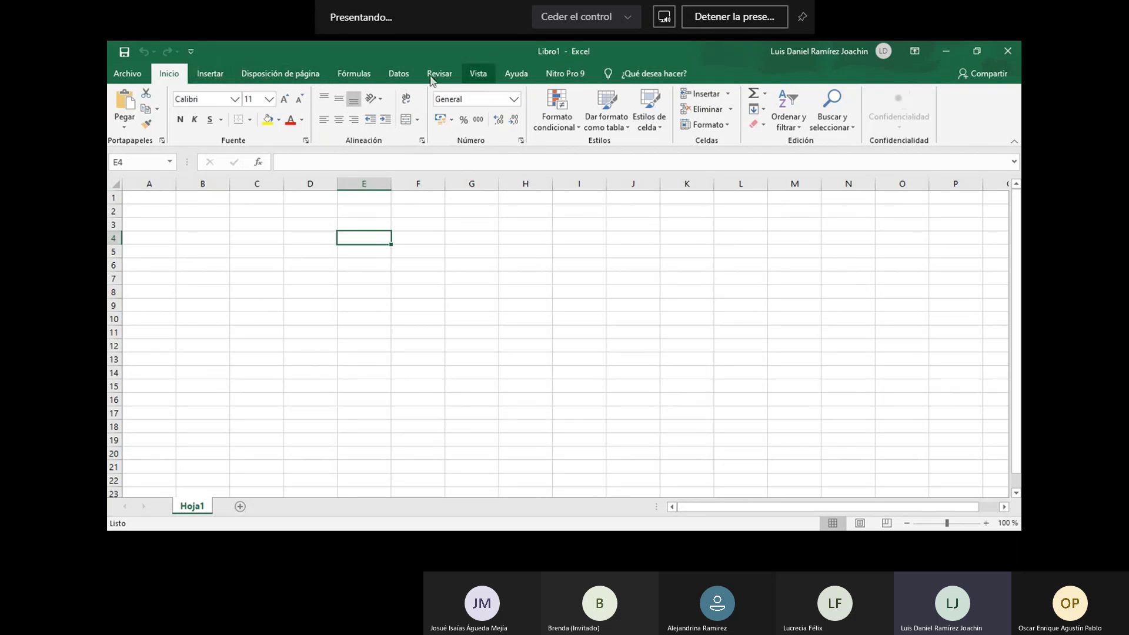
{"action": "left_click", "coordinate": [354, 74]}
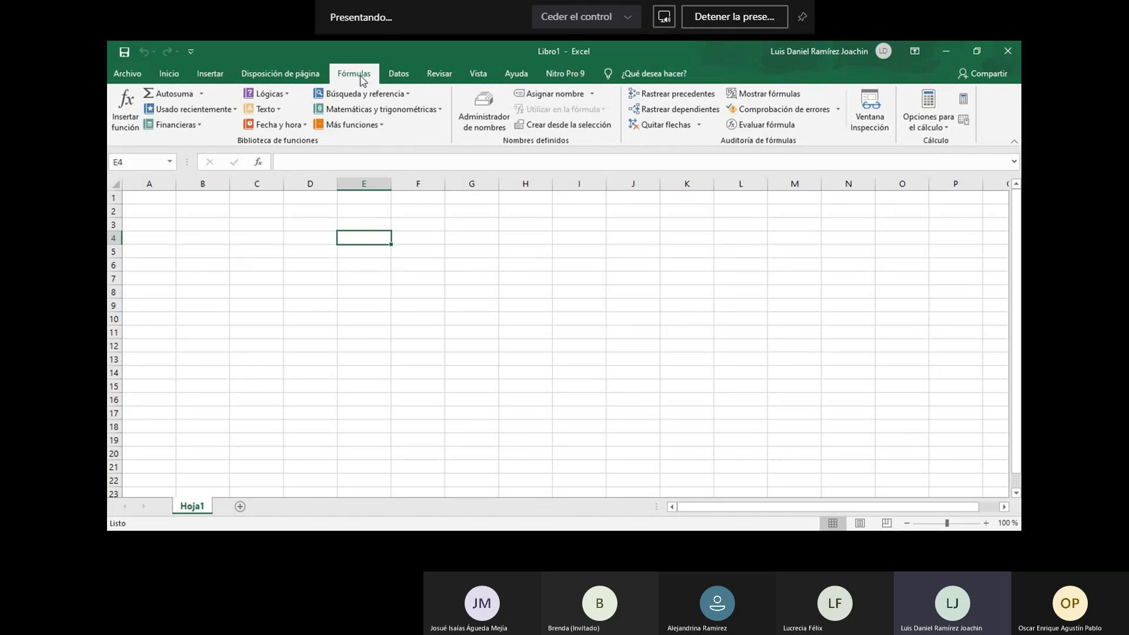
{"action": "left_click", "coordinate": [408, 76]}
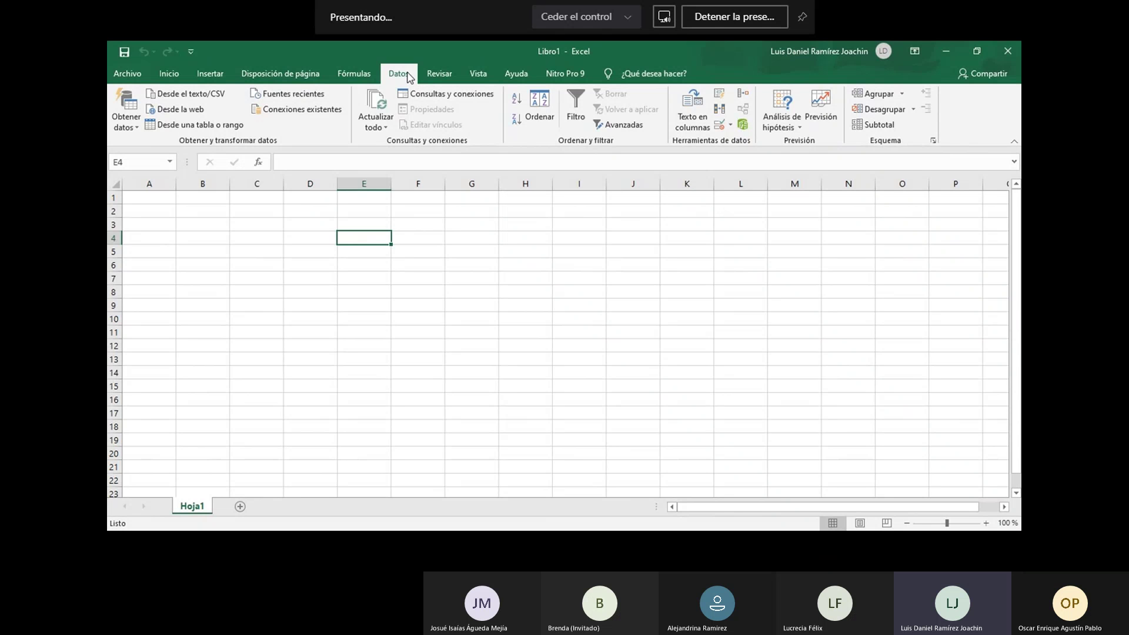
{"action": "left_click", "coordinate": [171, 73]}
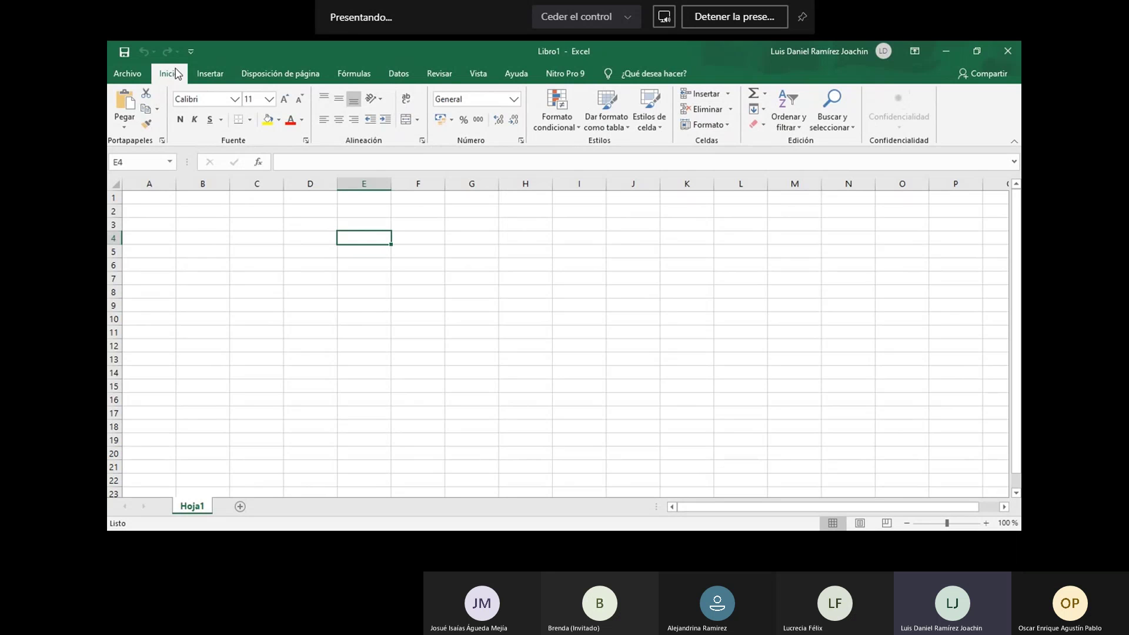
{"action": "left_click", "coordinate": [514, 99]}
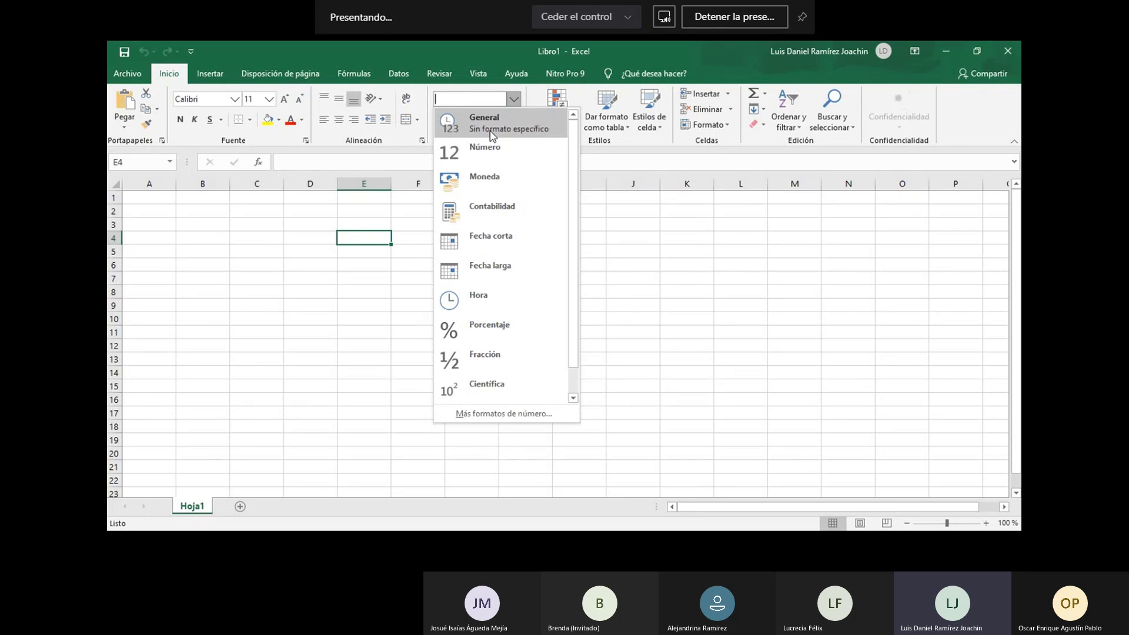
- Enter the date 12/05/2020 in cell E4 and check the number format assigned to it
{"action": "left_click", "coordinate": [360, 234]}
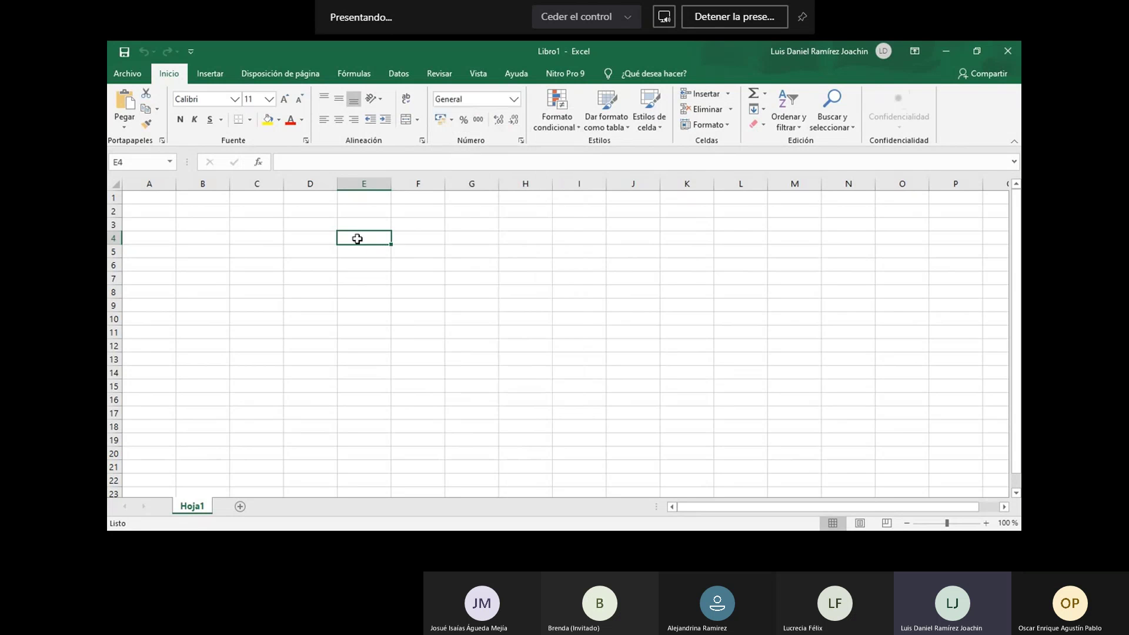
{"action": "type", "text": "12/"}
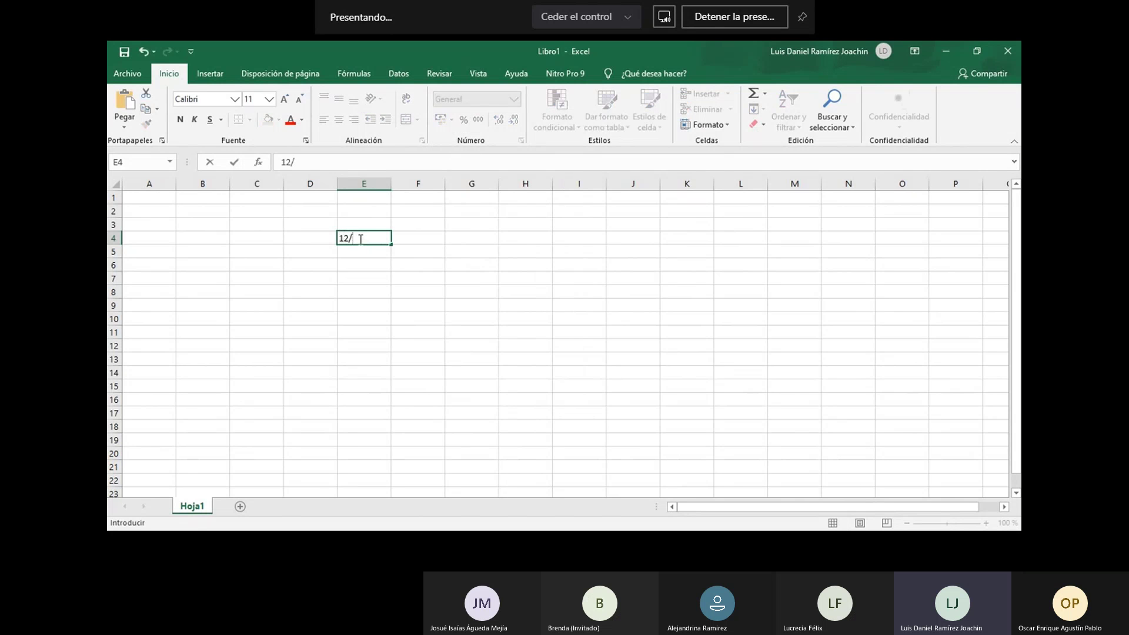
{"action": "type", "text": "05/2020"}
{"action": "key", "text": "Return"}
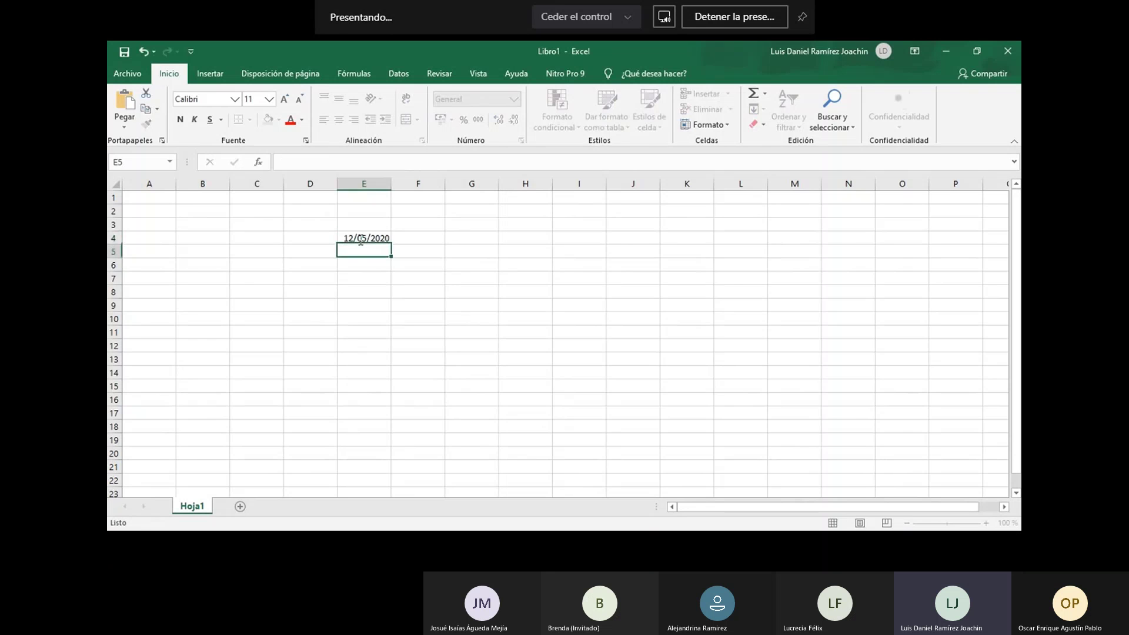
{"action": "left_click", "coordinate": [358, 239]}
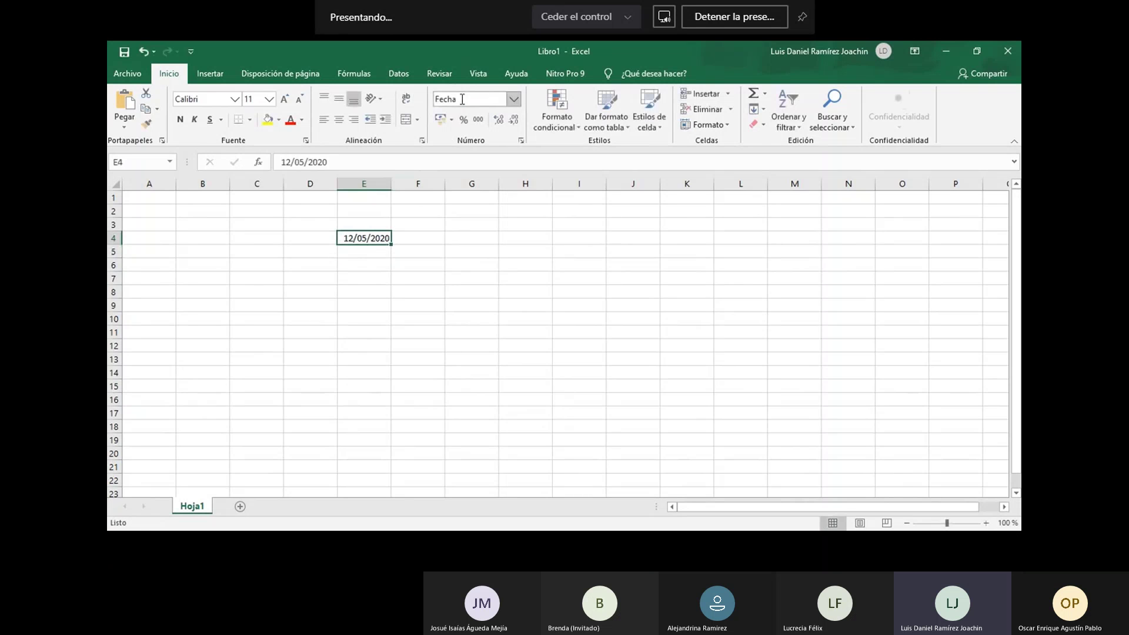
- Enter 200 in cell E5 and Texto in cell E6, and check the format of E6
{"action": "left_click", "coordinate": [377, 252]}
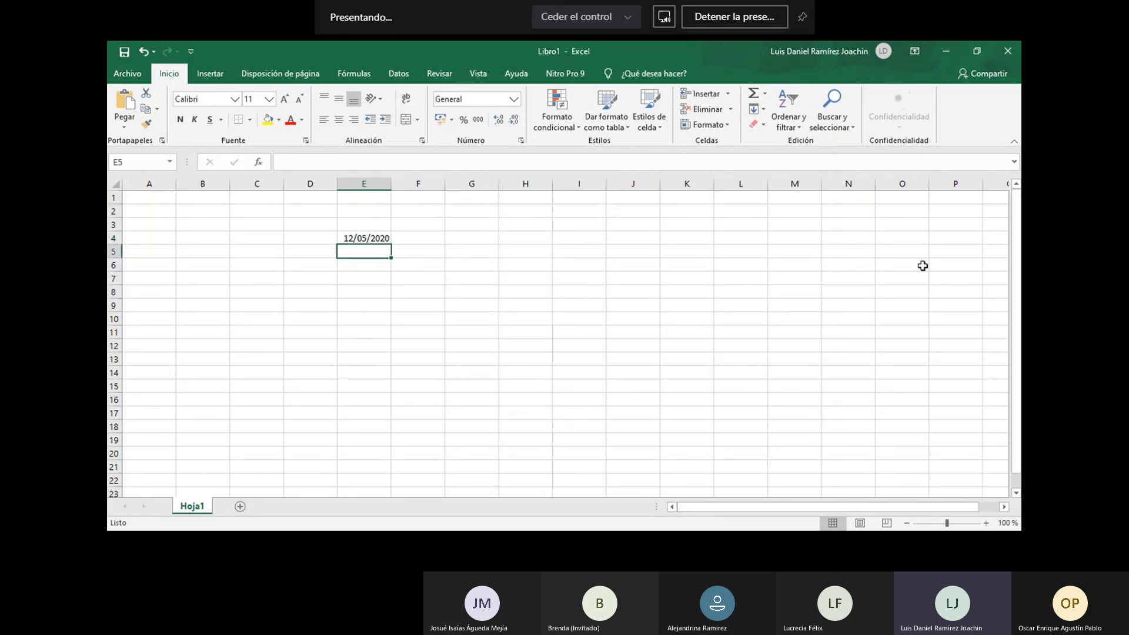
{"action": "type", "text": "200"}
{"action": "key", "text": "Return"}
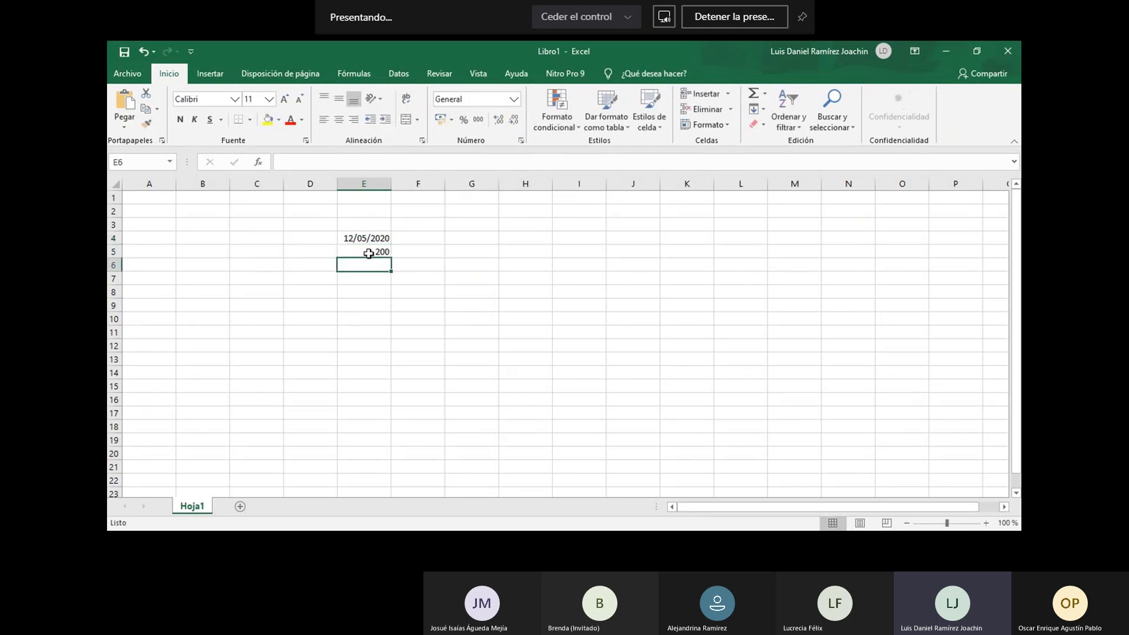
{"action": "type", "text": "Texto"}
{"action": "key", "text": "Return"}
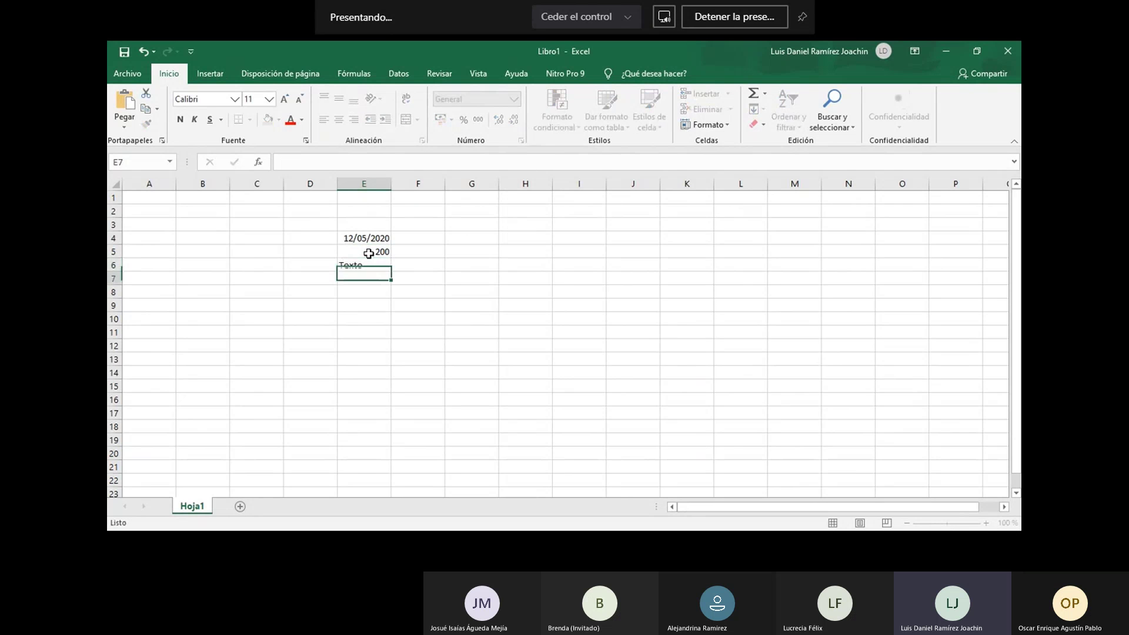
{"action": "key", "text": "Up"}
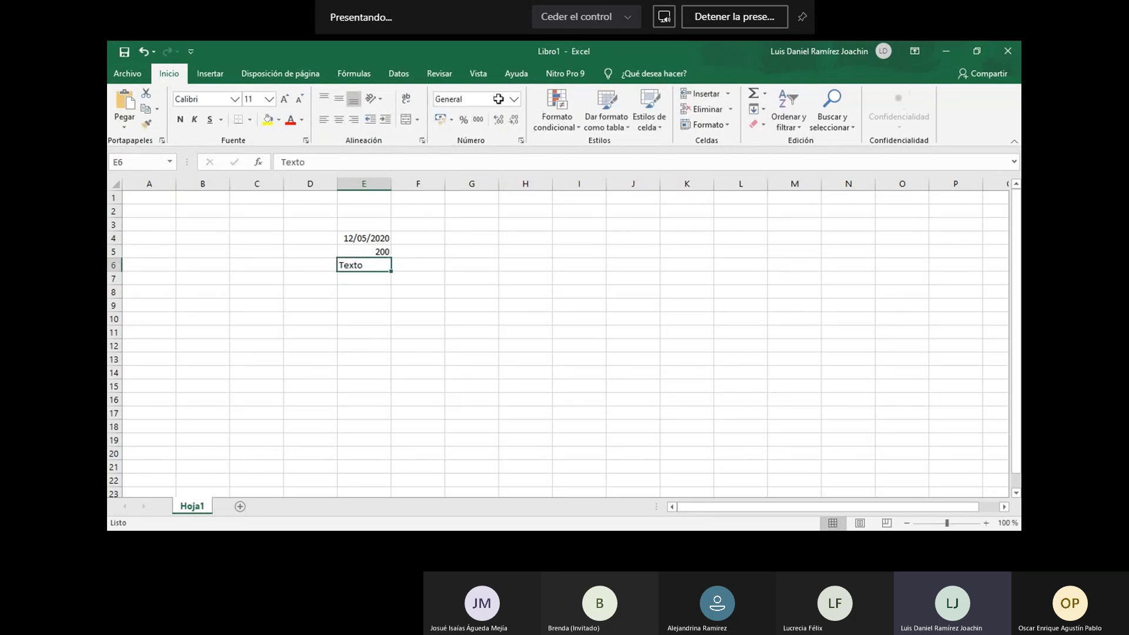
- Apply the Contabilidad number format to the value in cell E5
{"action": "left_click", "coordinate": [379, 237]}
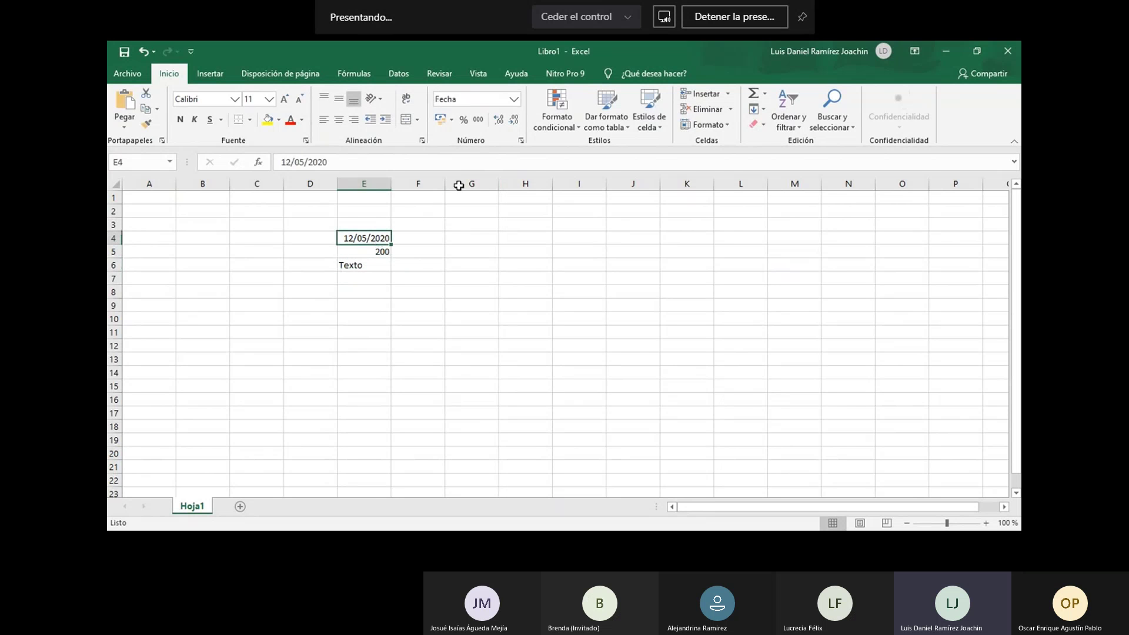
{"action": "left_click", "coordinate": [385, 250]}
{"action": "left_click", "coordinate": [514, 98]}
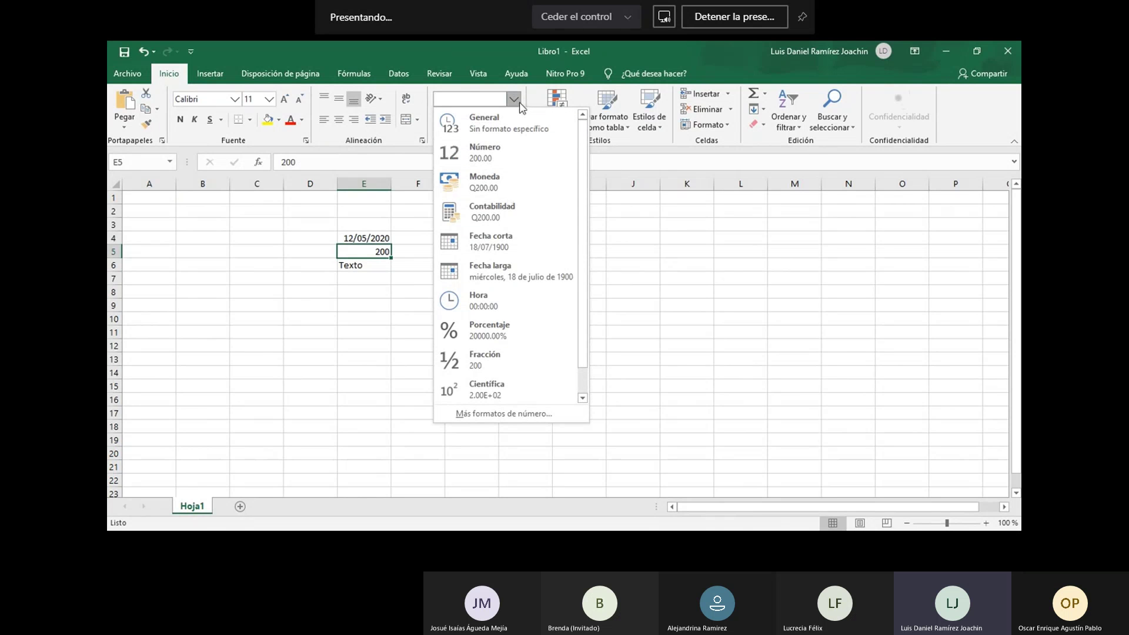
{"action": "left_click", "coordinate": [514, 100]}
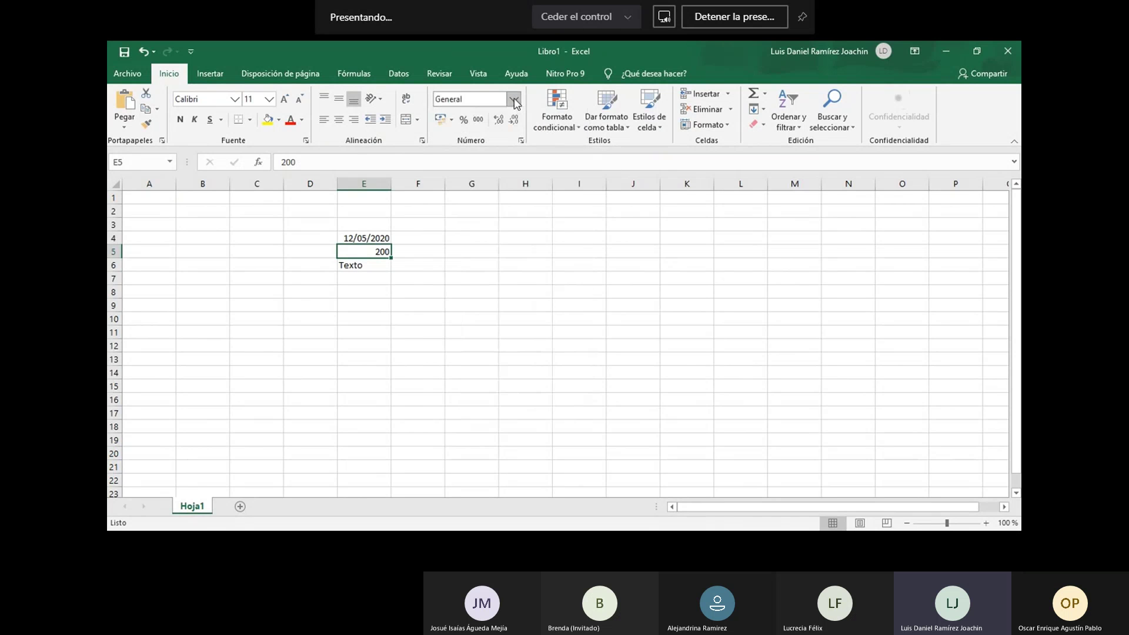
{"action": "left_click", "coordinate": [514, 100]}
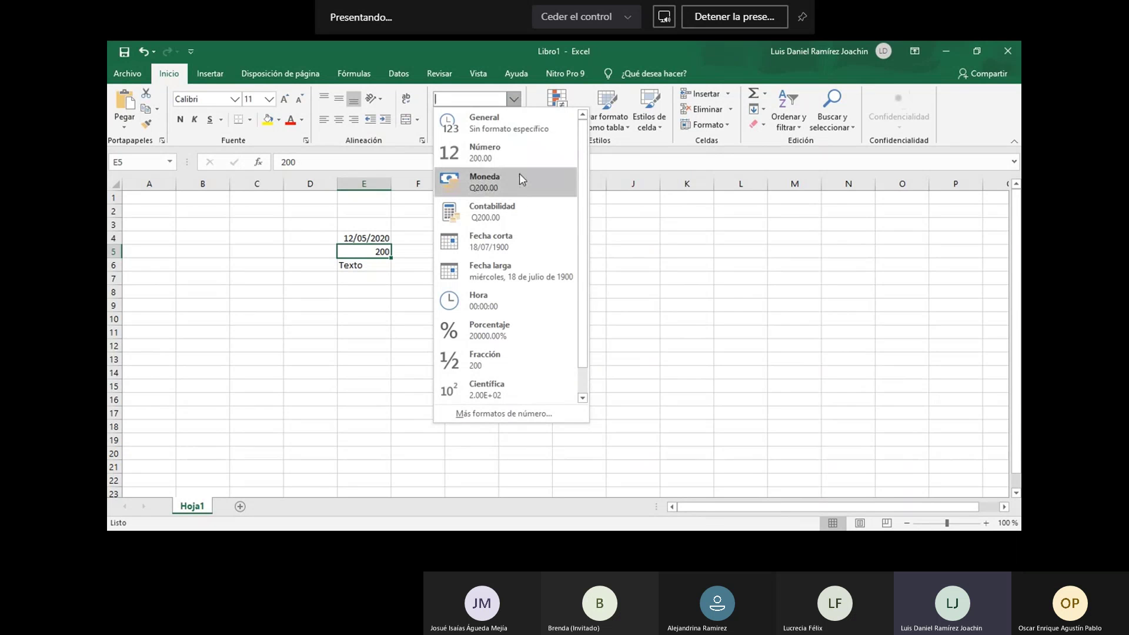
{"action": "left_click", "coordinate": [515, 208]}
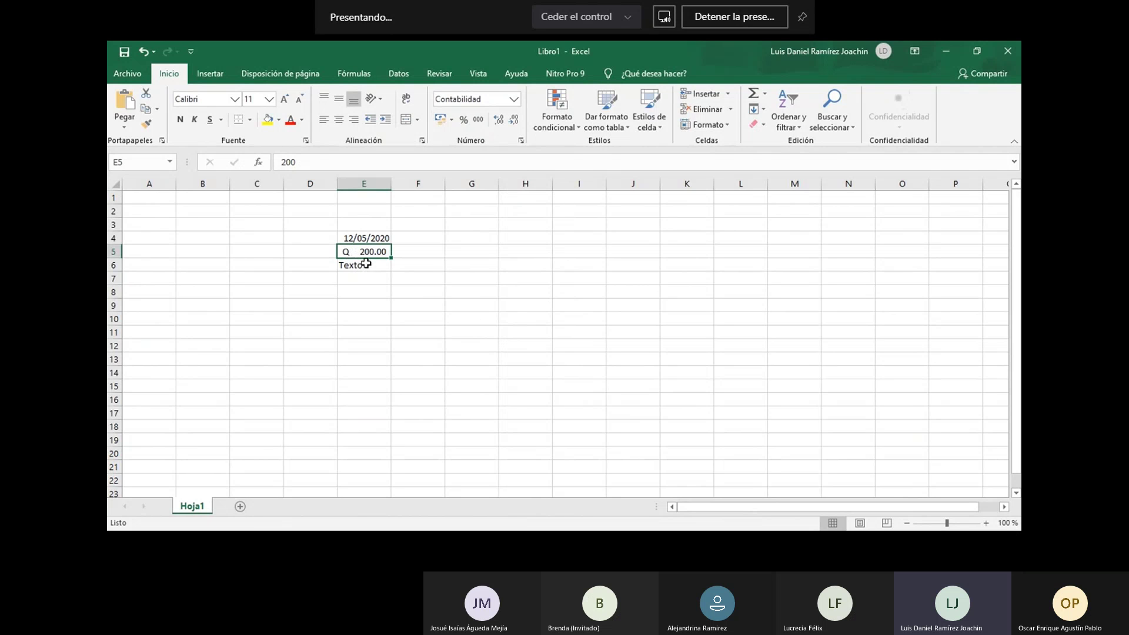
- Apply the Fecha larga format to the date in cell E4 and review the remaining number formats
{"action": "left_click", "coordinate": [377, 240]}
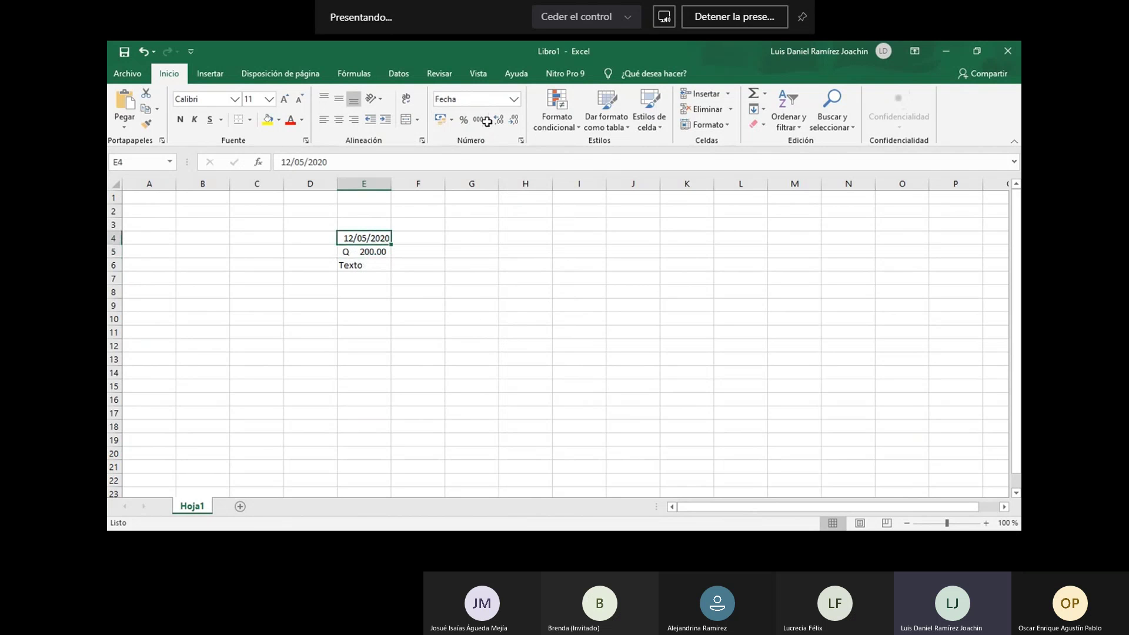
{"action": "left_click", "coordinate": [515, 100]}
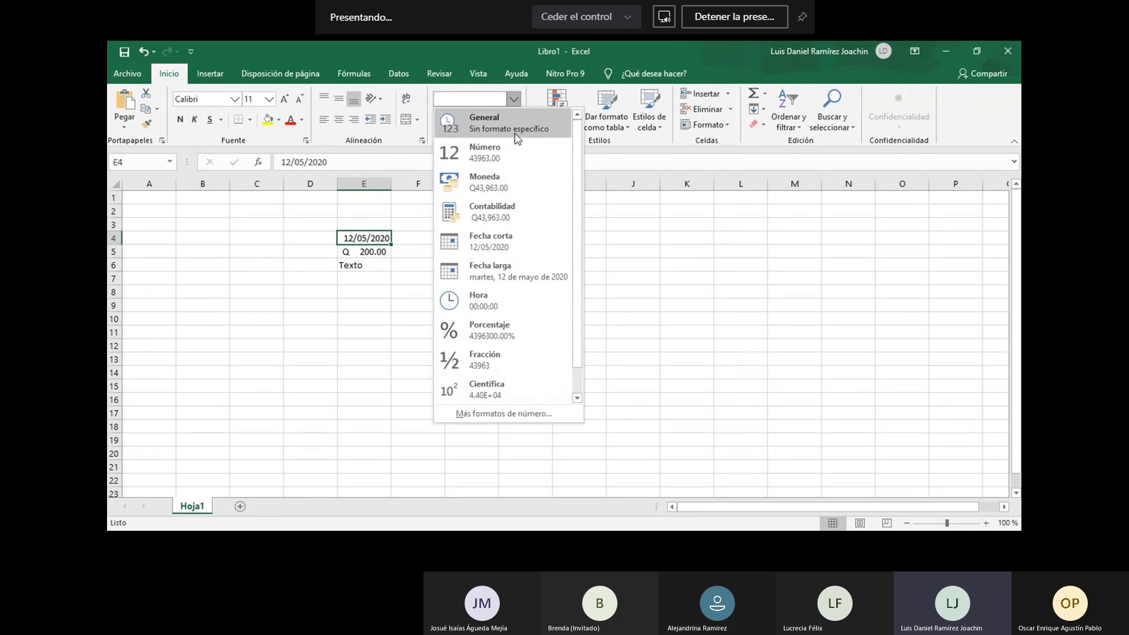
{"action": "left_click", "coordinate": [504, 266]}
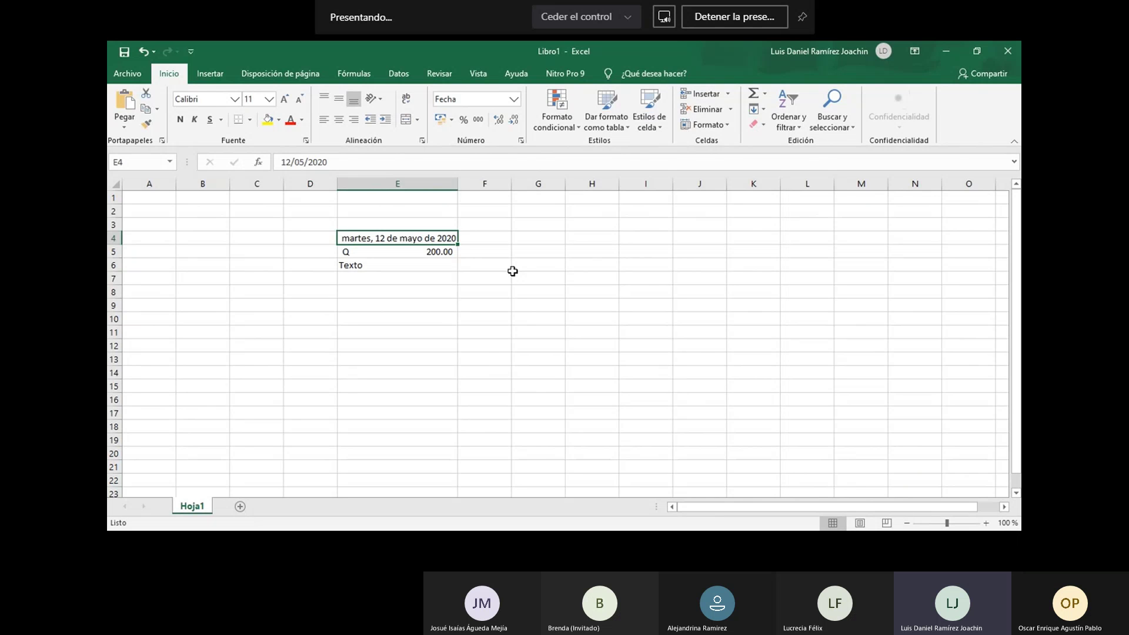
{"action": "left_click", "coordinate": [512, 103]}
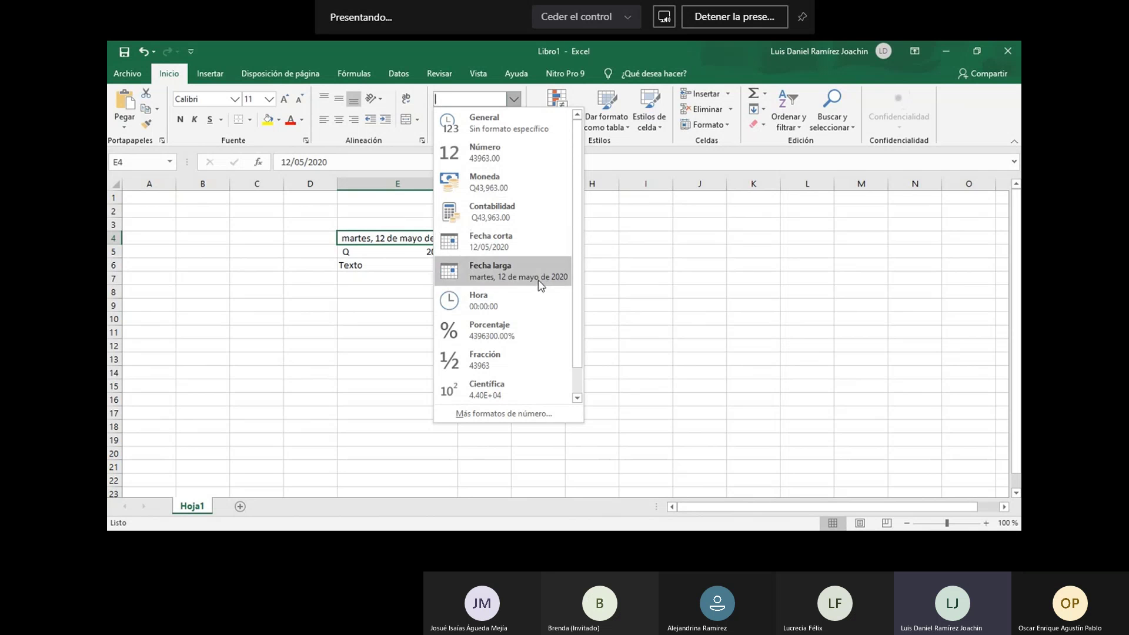
{"action": "scroll", "coordinate": [528, 300], "scroll_direction": "down", "scroll_amount": 1}
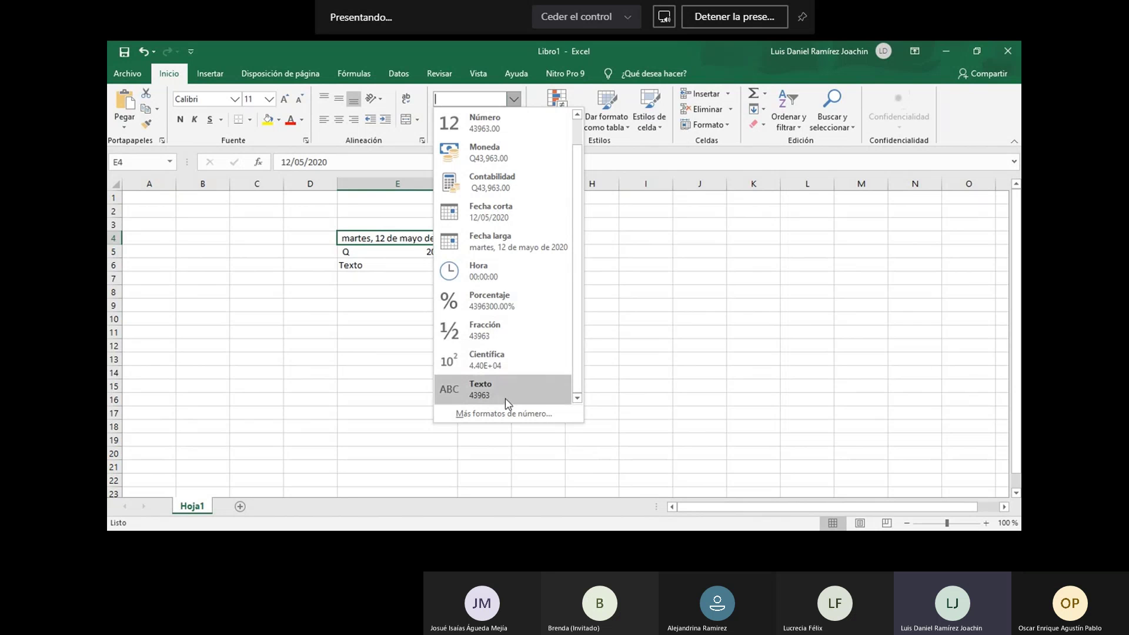
{"action": "left_click", "coordinate": [665, 286]}
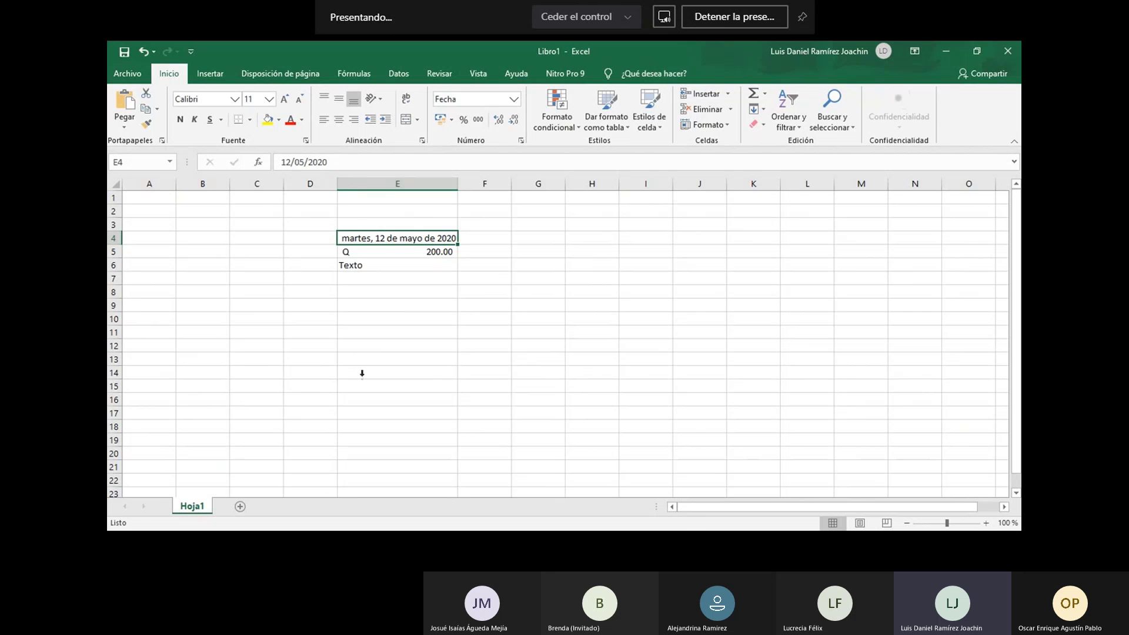
- Add a new worksheet after Hoja1
{"action": "left_click", "coordinate": [240, 507]}
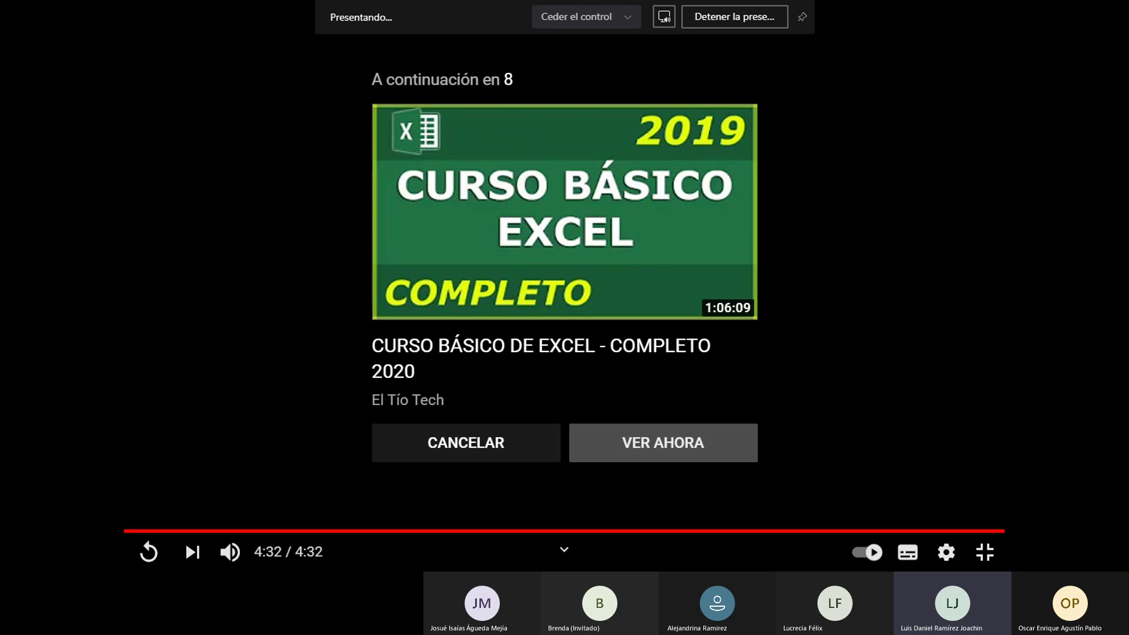
- Exit the full-screen video and return to the course page in the browser
{"action": "left_click", "coordinate": [985, 551]}
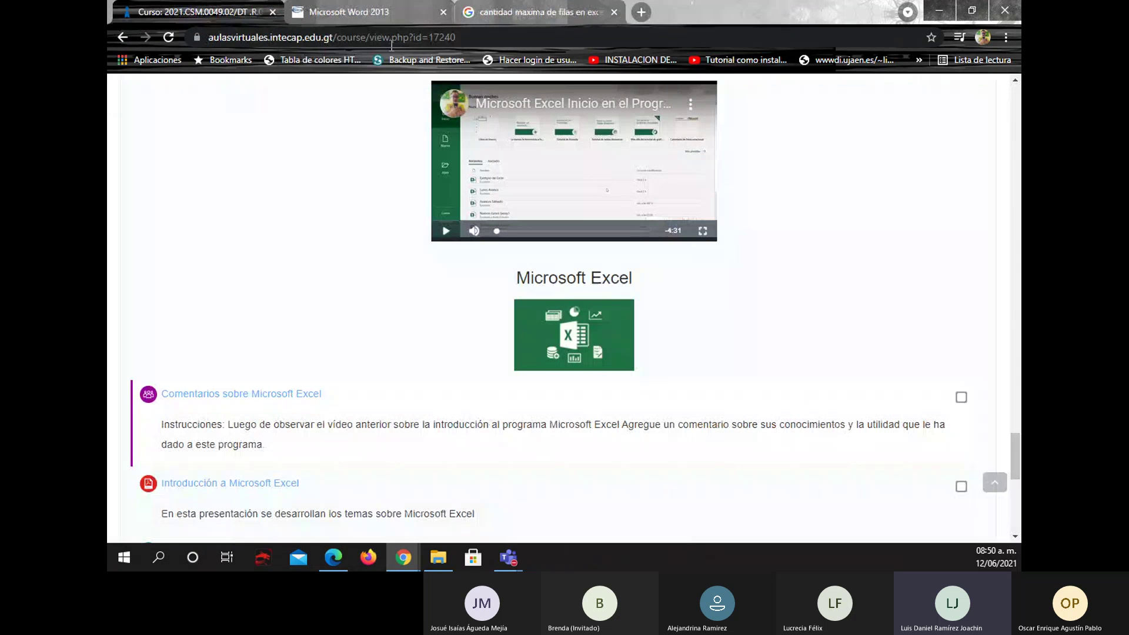
{"action": "left_click", "coordinate": [443, 12]}
{"action": "key", "text": "alt+Tab"}
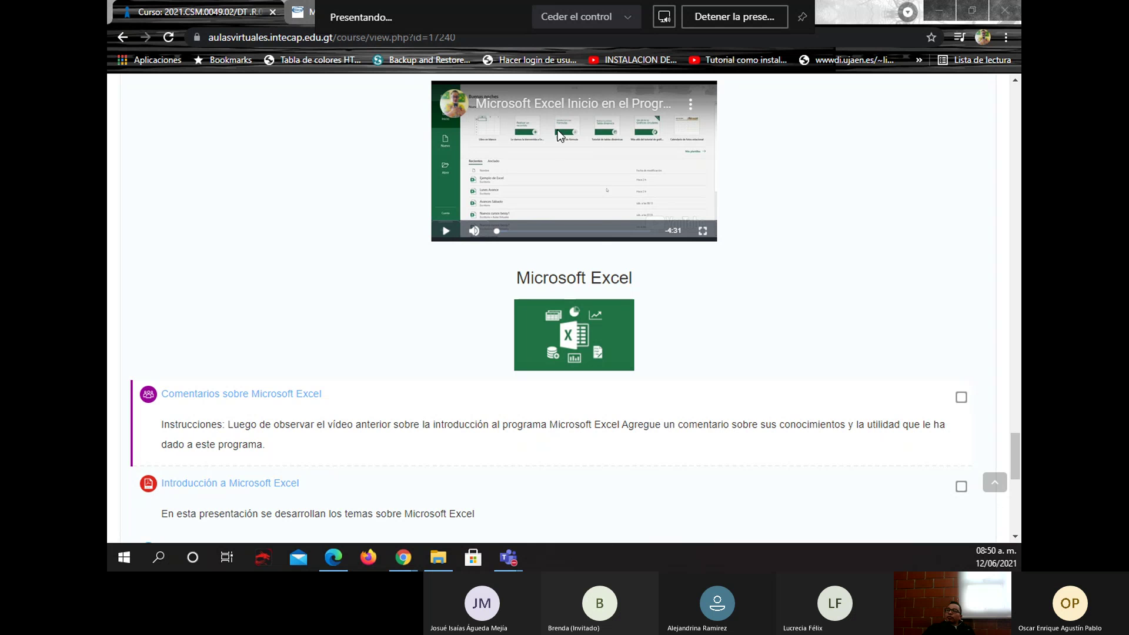
- Find Excel through the Windows search and launch it
{"action": "left_click", "coordinate": [159, 558]}
{"action": "type", "text": "exc"}
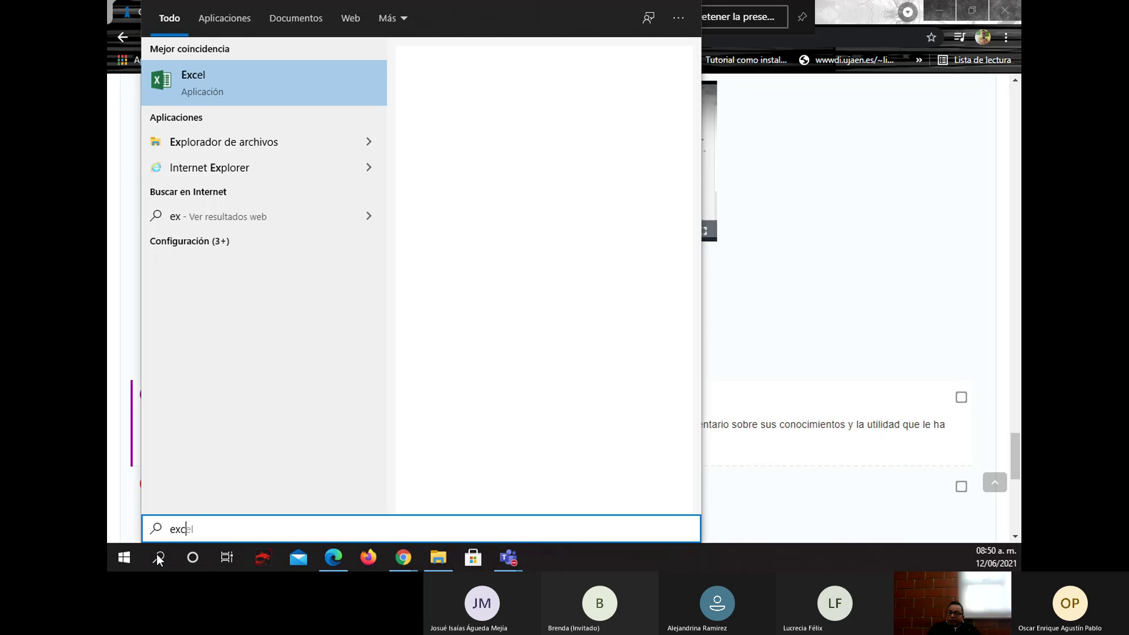
{"action": "type", "text": "el"}
{"action": "left_click", "coordinate": [542, 96]}
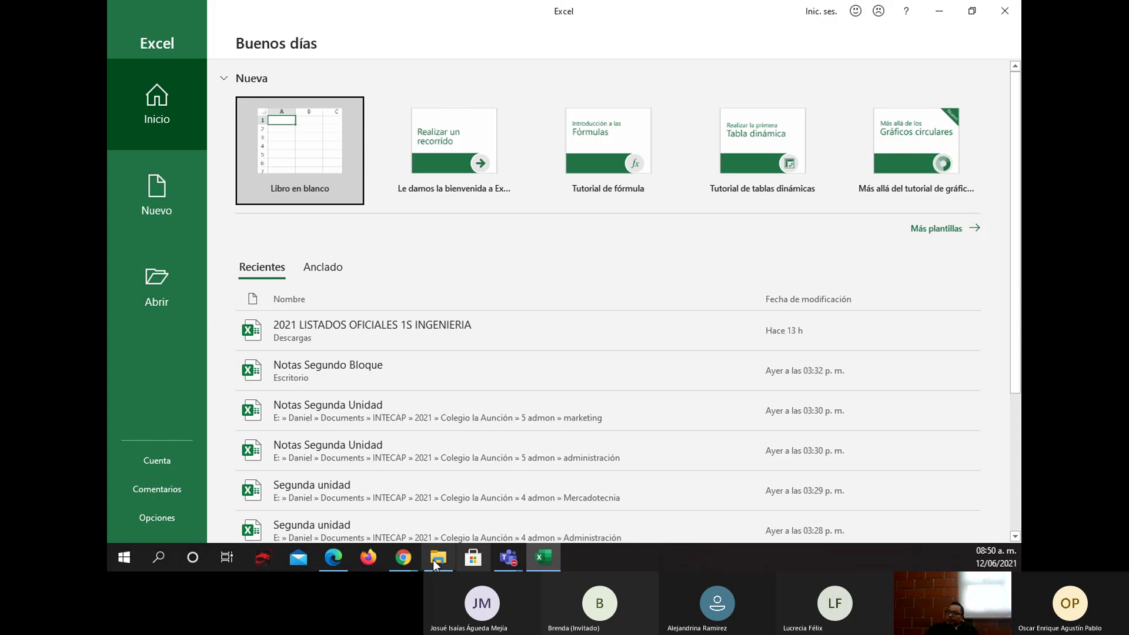
- Switch back to the course page in Chrome and look over the list of Microsoft Excel resources and activities
{"action": "mouse_move", "coordinate": [404, 558]}
{"action": "left_click", "coordinate": [453, 507]}
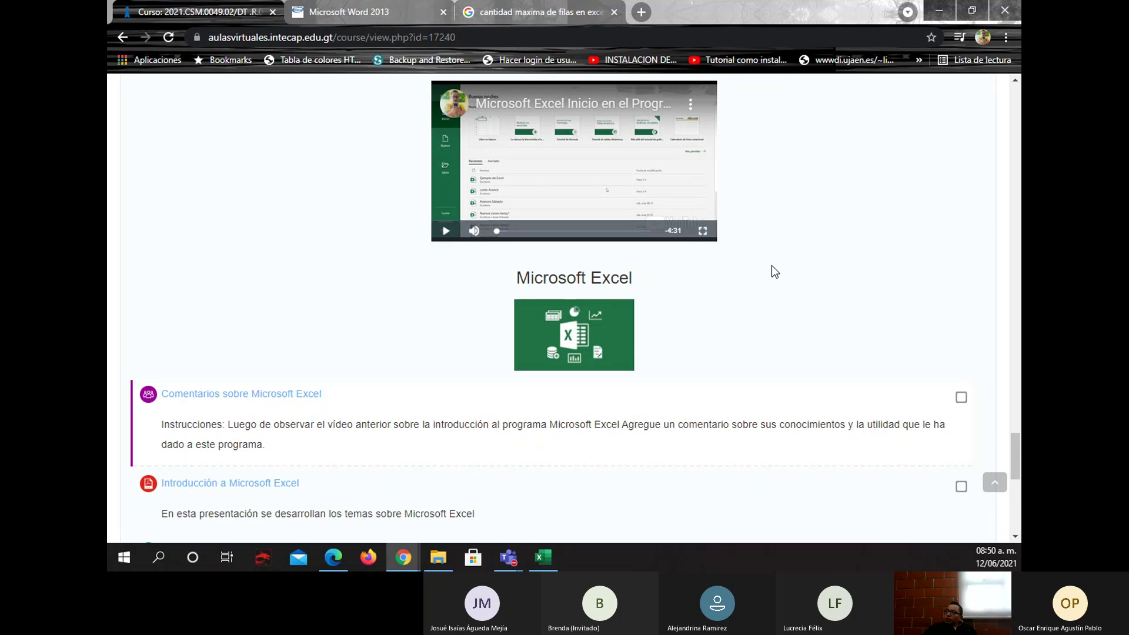
{"action": "scroll", "coordinate": [771, 266], "scroll_direction": "down", "scroll_amount": 9}
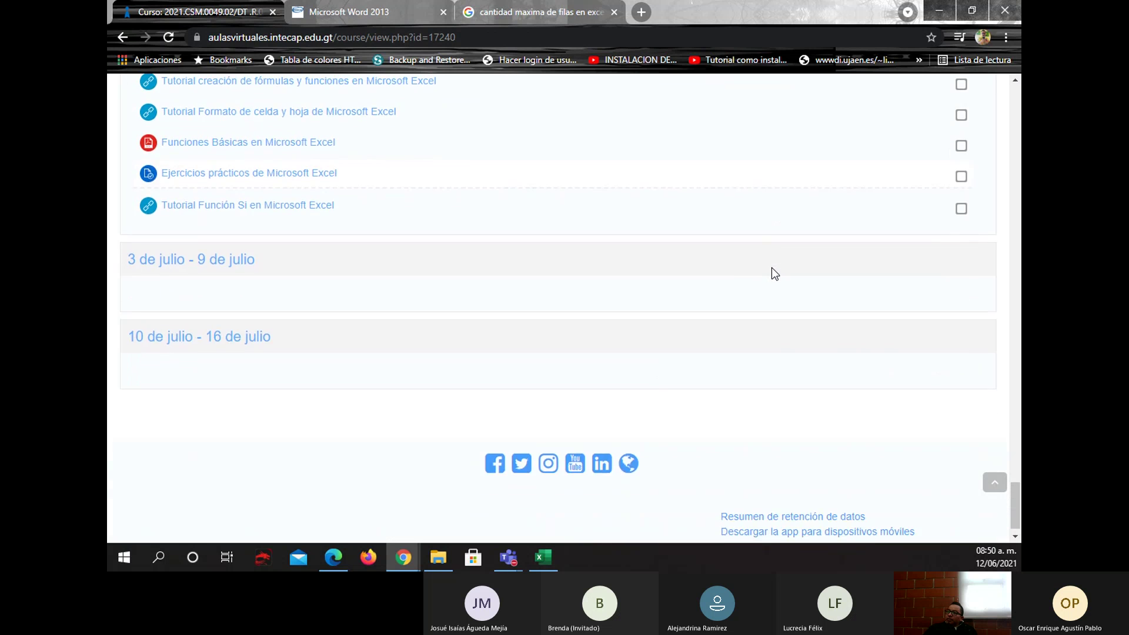
{"action": "scroll", "coordinate": [771, 267], "scroll_direction": "up", "scroll_amount": 4}
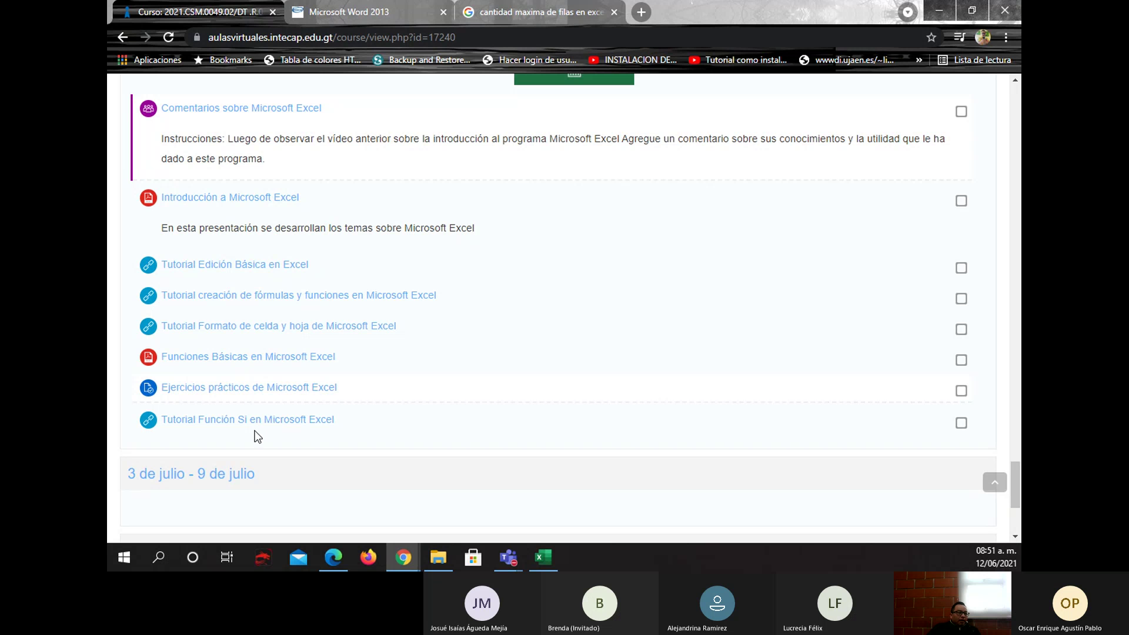
- Switch to Excel, create a blank workbook and dismiss the Office licence notice
{"action": "left_click", "coordinate": [543, 558]}
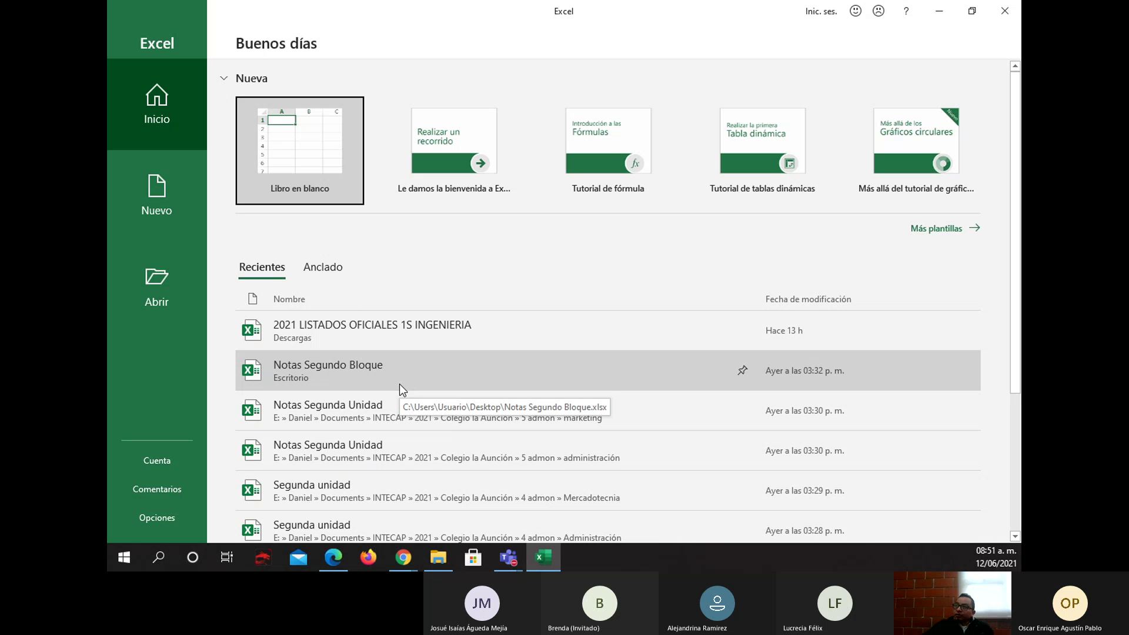
{"action": "left_click", "coordinate": [298, 159]}
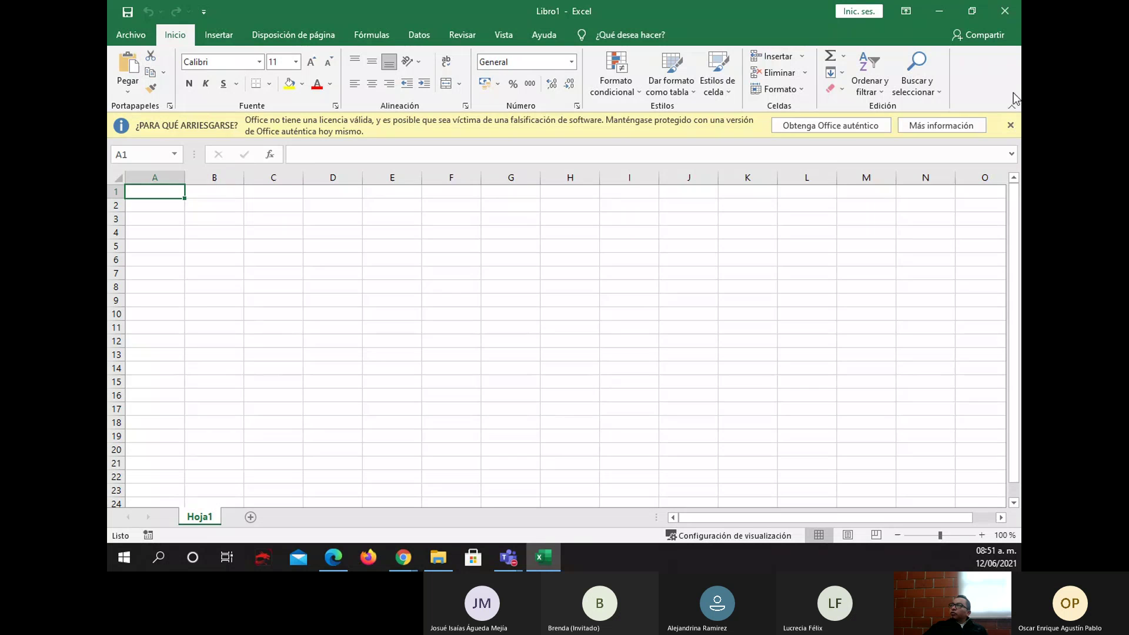
{"action": "left_click", "coordinate": [1010, 125]}
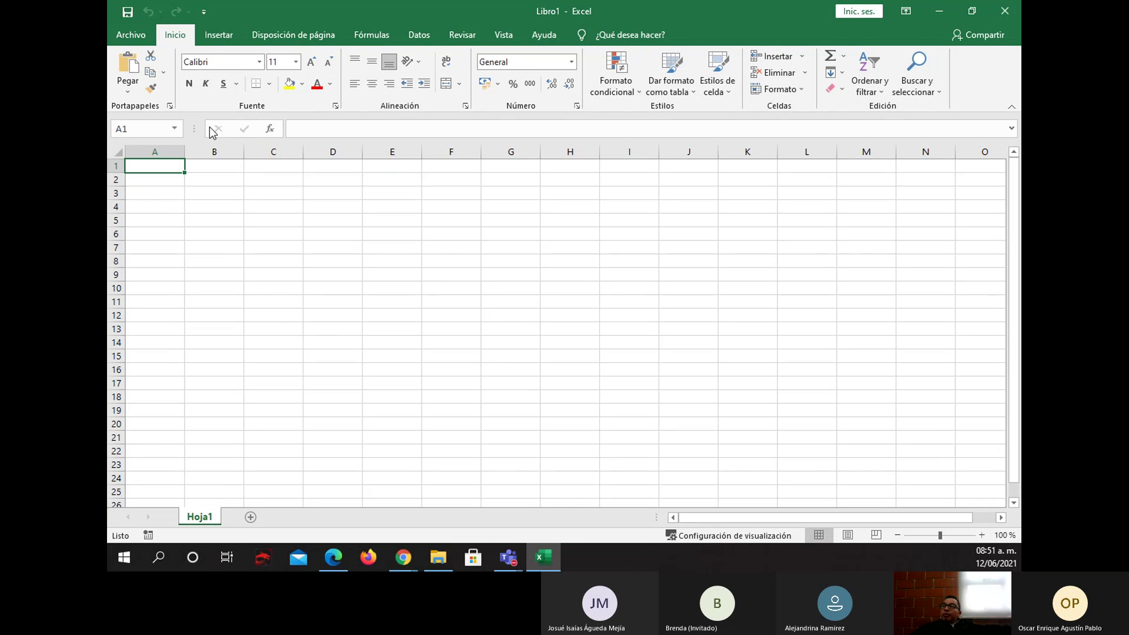
- Look over the Excel options, examining the General, Formulas and ribbon customization settings
{"action": "left_click", "coordinate": [148, 38]}
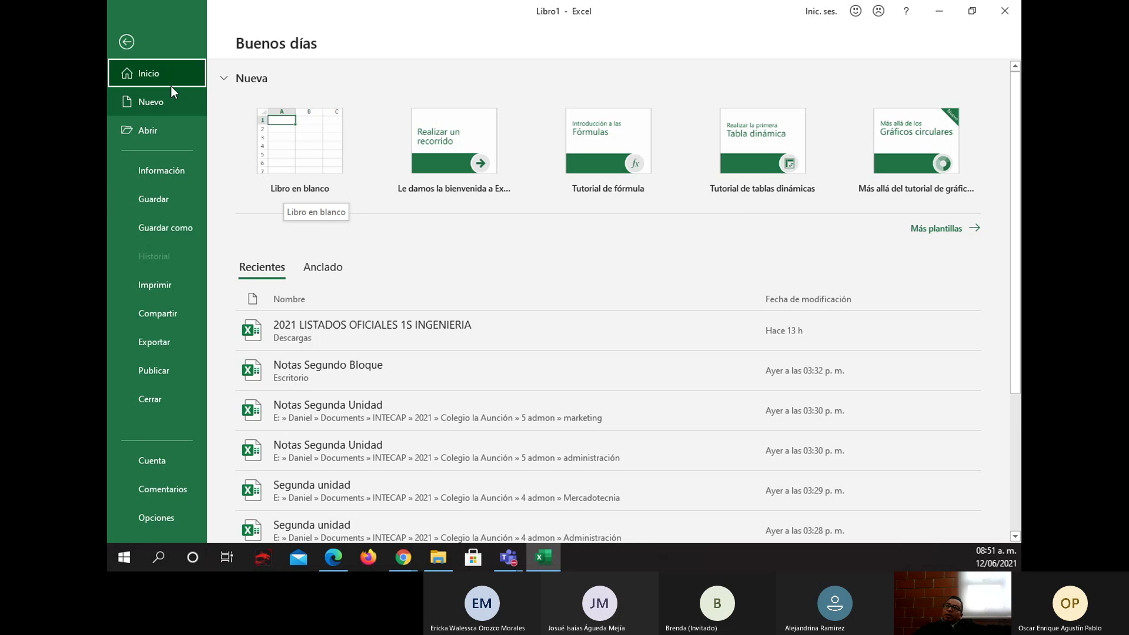
{"action": "left_click", "coordinate": [172, 521]}
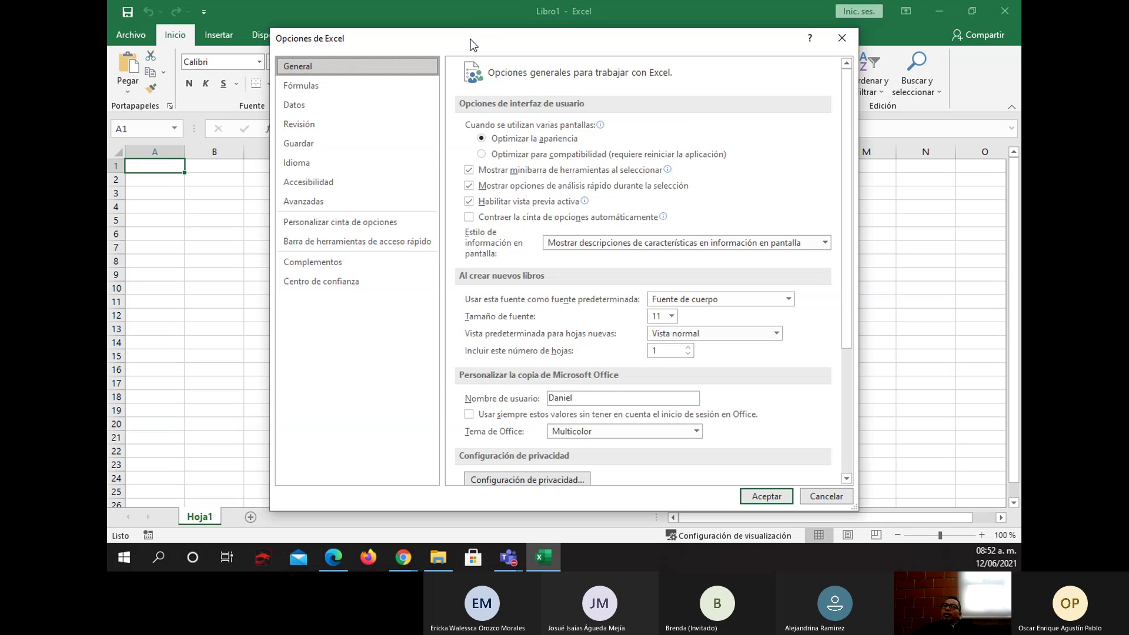
{"action": "left_click_drag", "start_coordinate": [475, 46], "coordinate": [480, 37]}
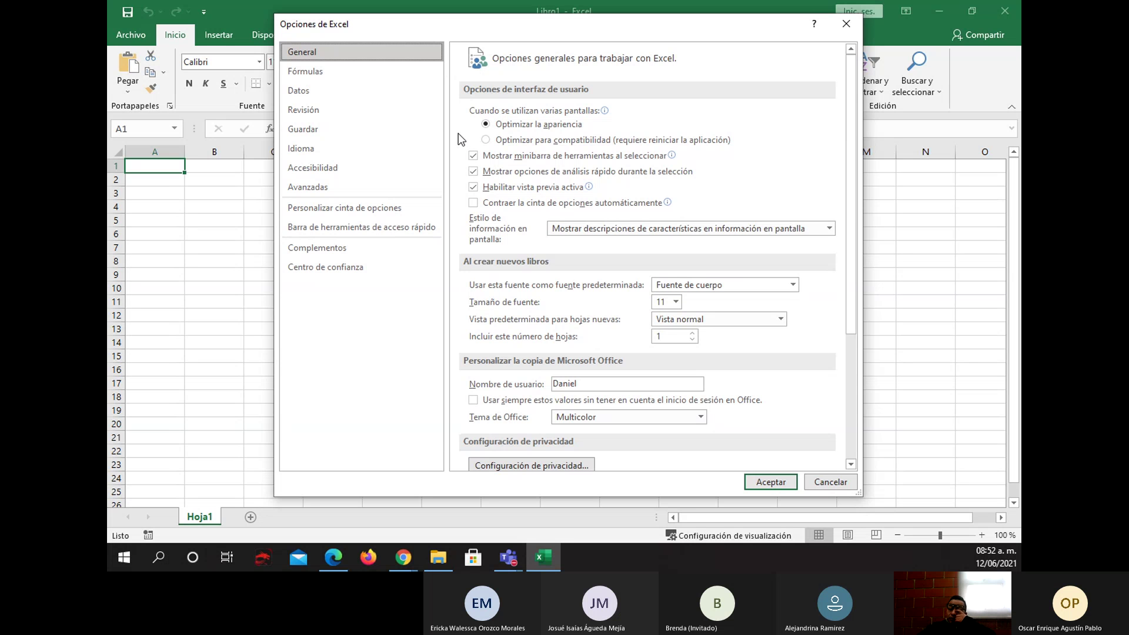
{"action": "left_click", "coordinate": [350, 74]}
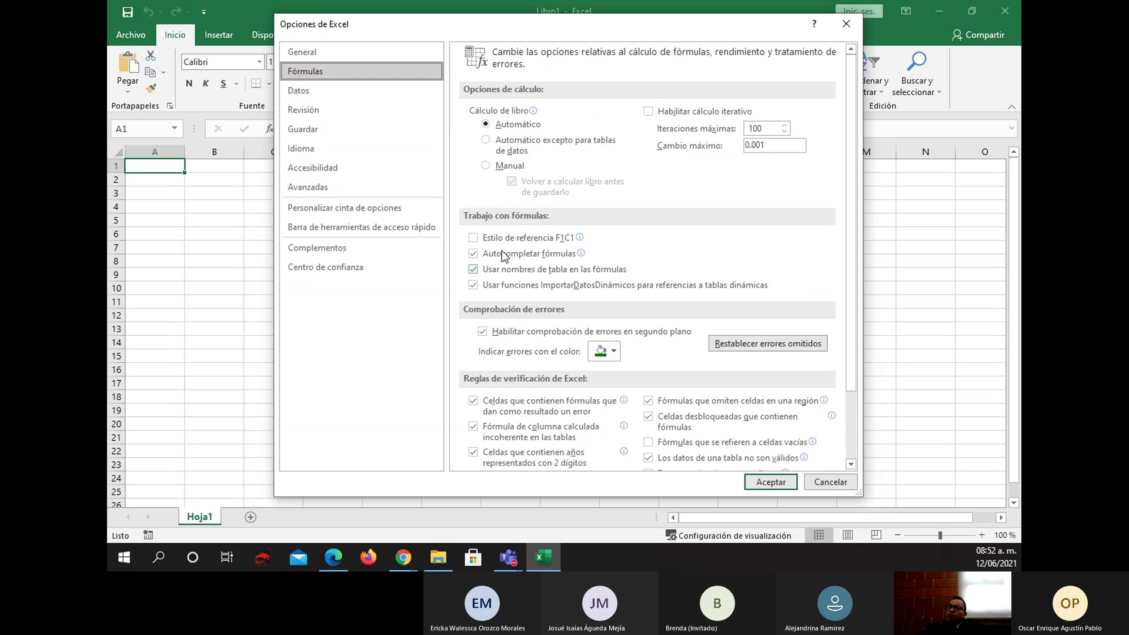
{"action": "mouse_move", "coordinate": [564, 241]}
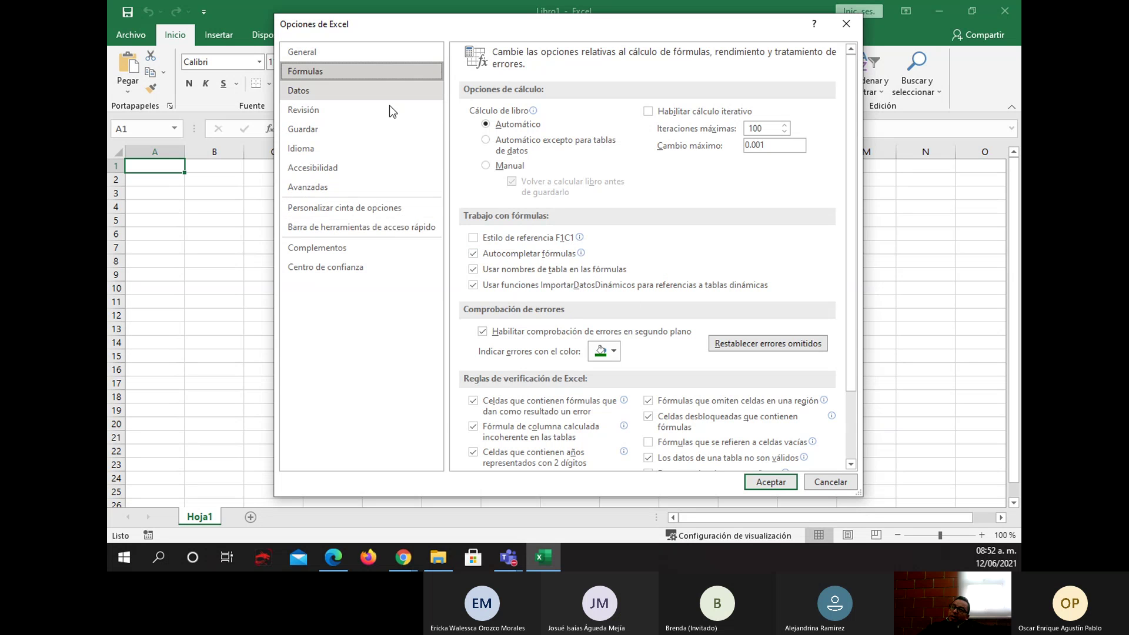
{"action": "left_click", "coordinate": [385, 213]}
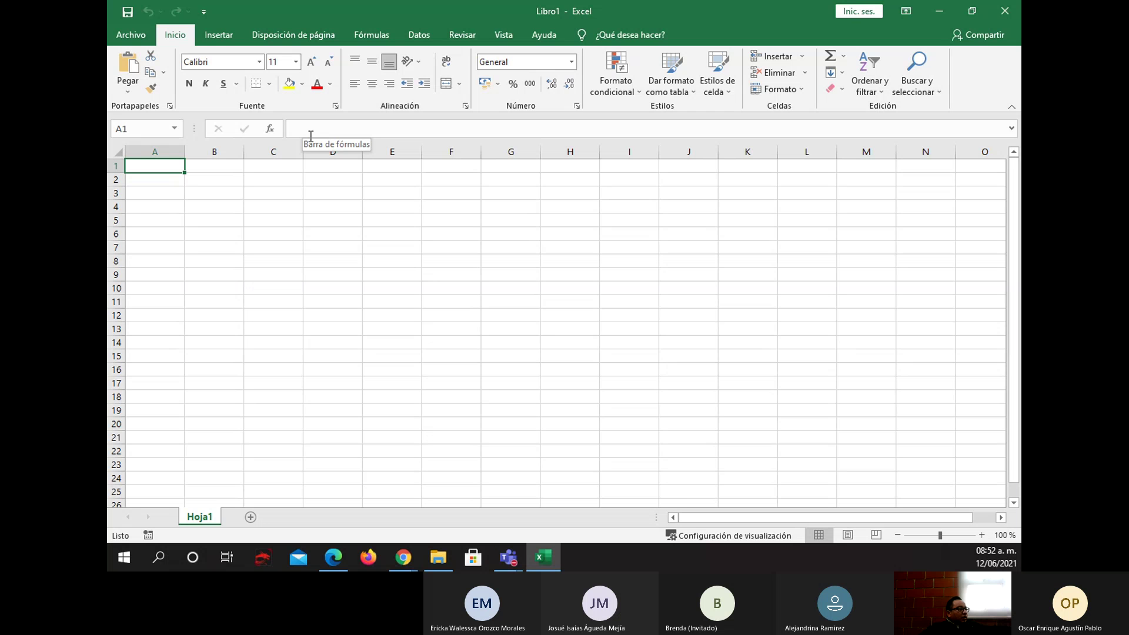
- Enter the formula =150+200 in cell D4, with the sheet enlarged to 250 %
{"action": "left_click", "coordinate": [322, 208]}
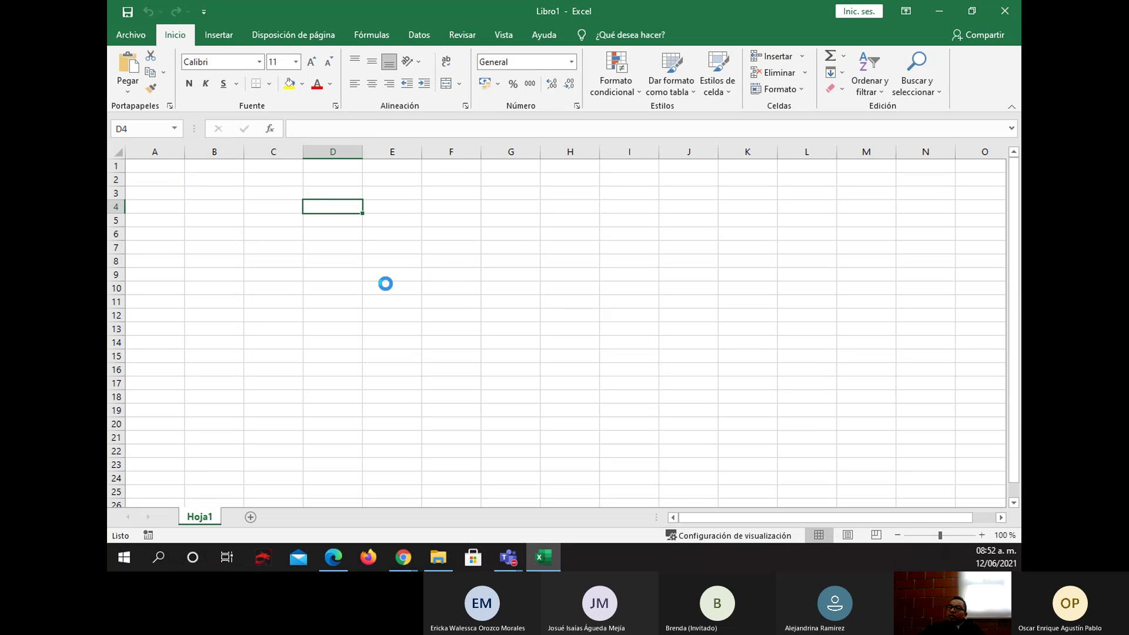
{"action": "scroll", "coordinate": [385, 283], "scroll_direction": "up", "scroll_amount": 7, "text": "ctrl"}
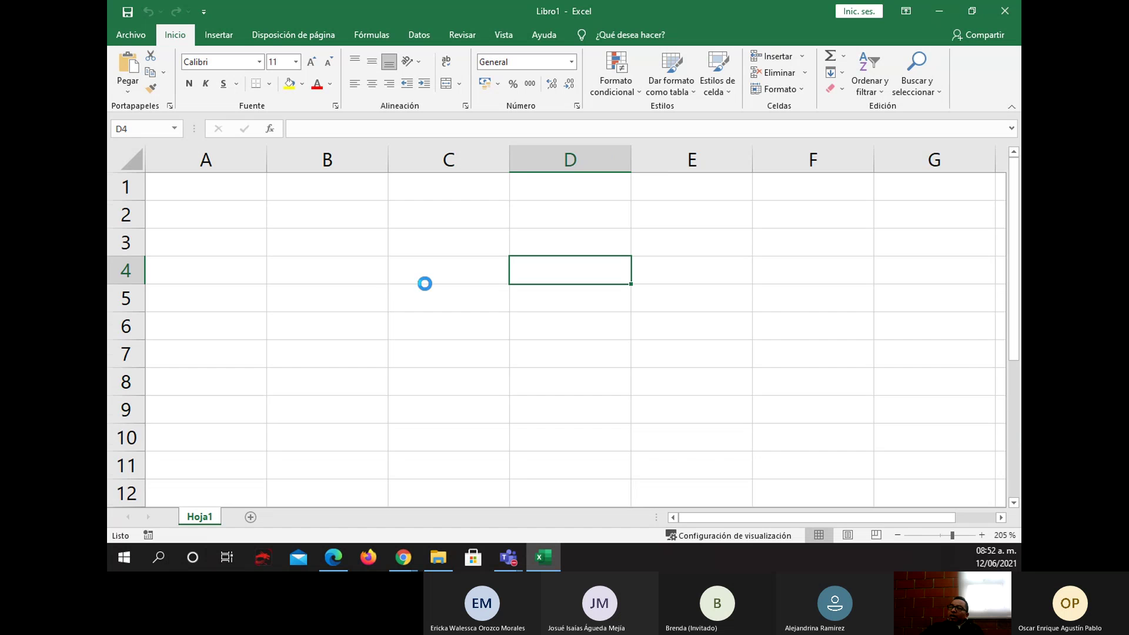
{"action": "scroll", "coordinate": [424, 284], "scroll_direction": "up", "scroll_amount": 3, "text": "ctrl"}
{"action": "type", "text": "=1"}
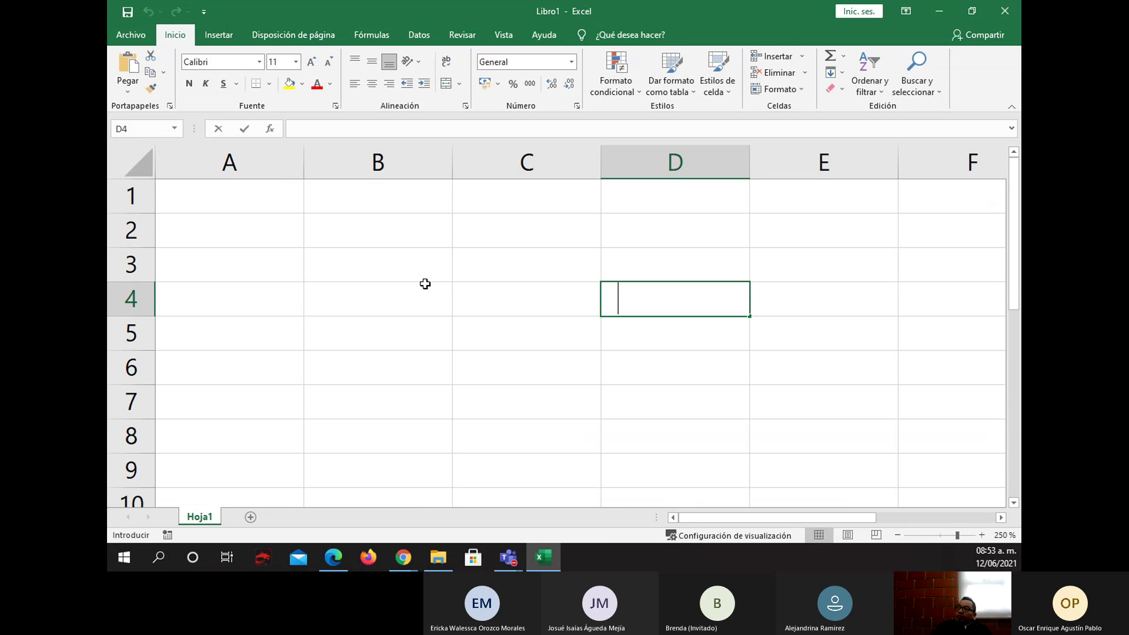
{"action": "type", "text": "50+200"}
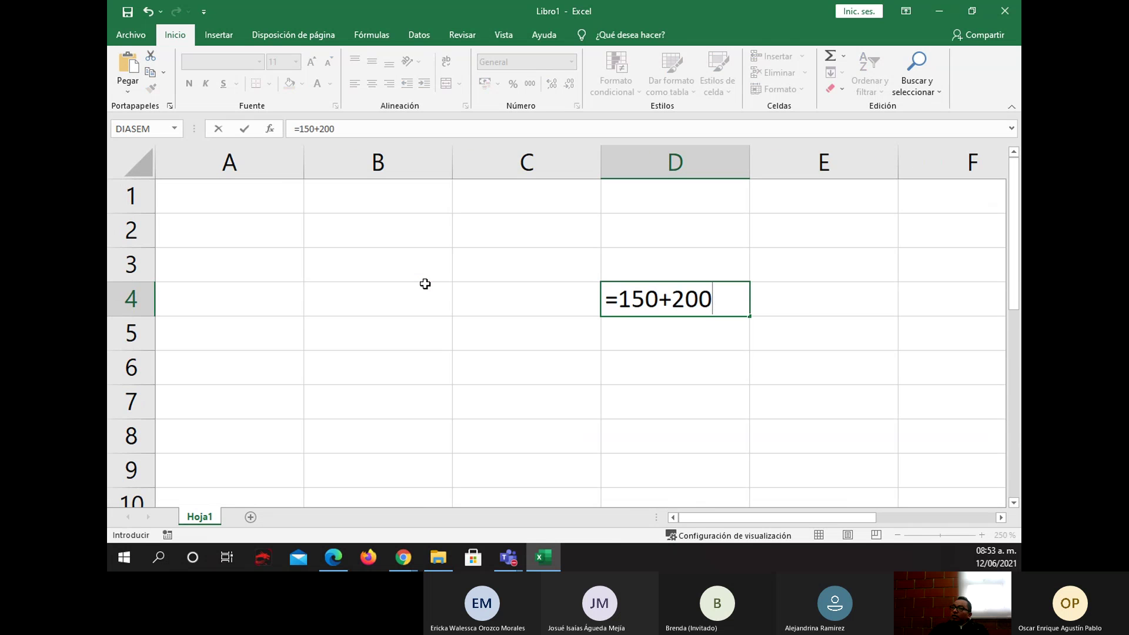
{"action": "key", "text": "Return"}
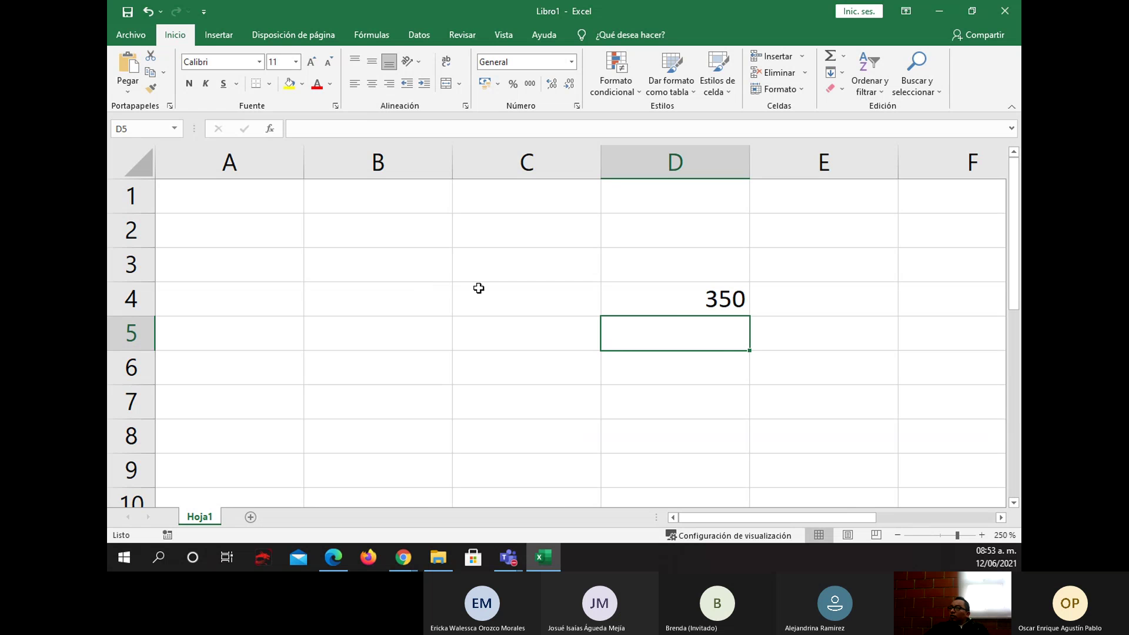
- Examine the formula behind the result in cell D4 and leave it as it is
{"action": "left_click", "coordinate": [685, 309]}
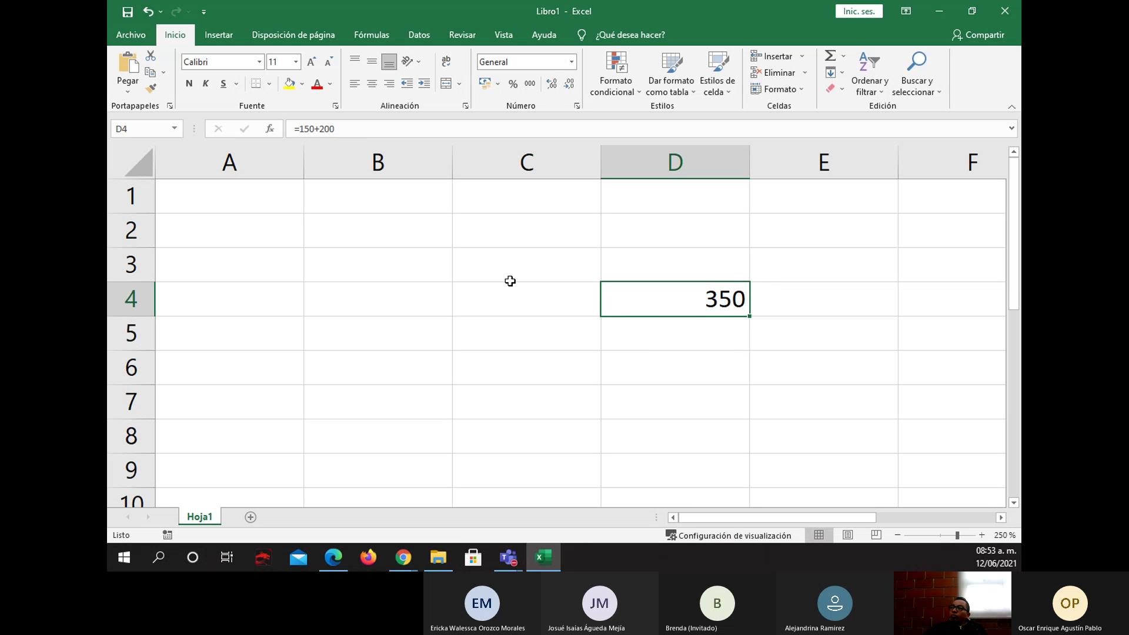
{"action": "left_click", "coordinate": [345, 129]}
{"action": "left_click_drag", "start_coordinate": [345, 128], "coordinate": [278, 129]}
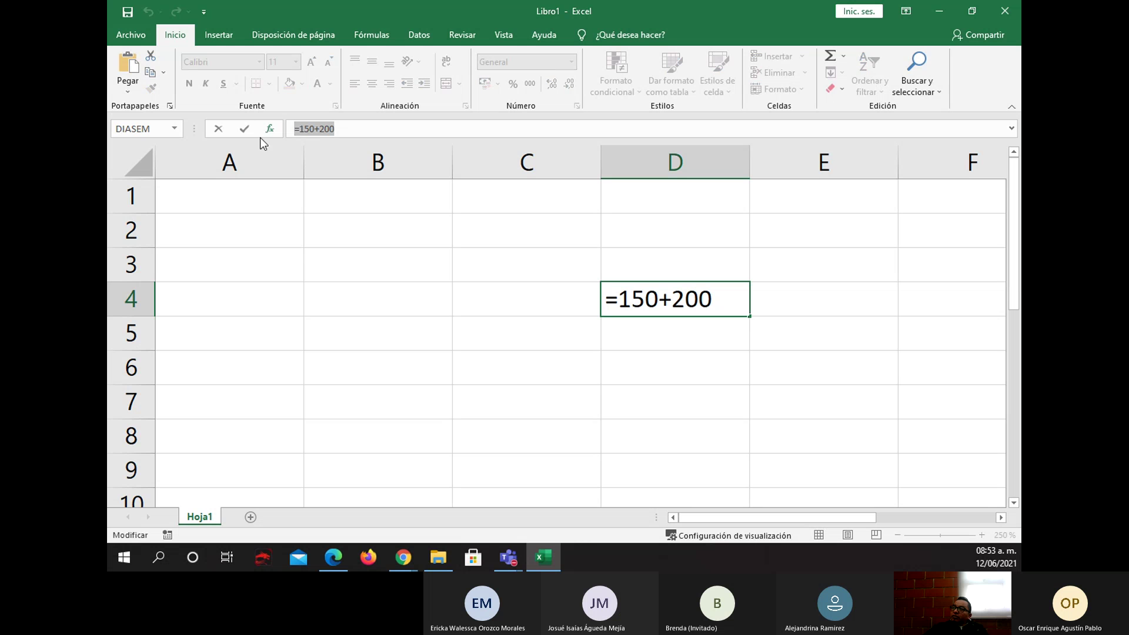
{"action": "key", "text": "Return"}
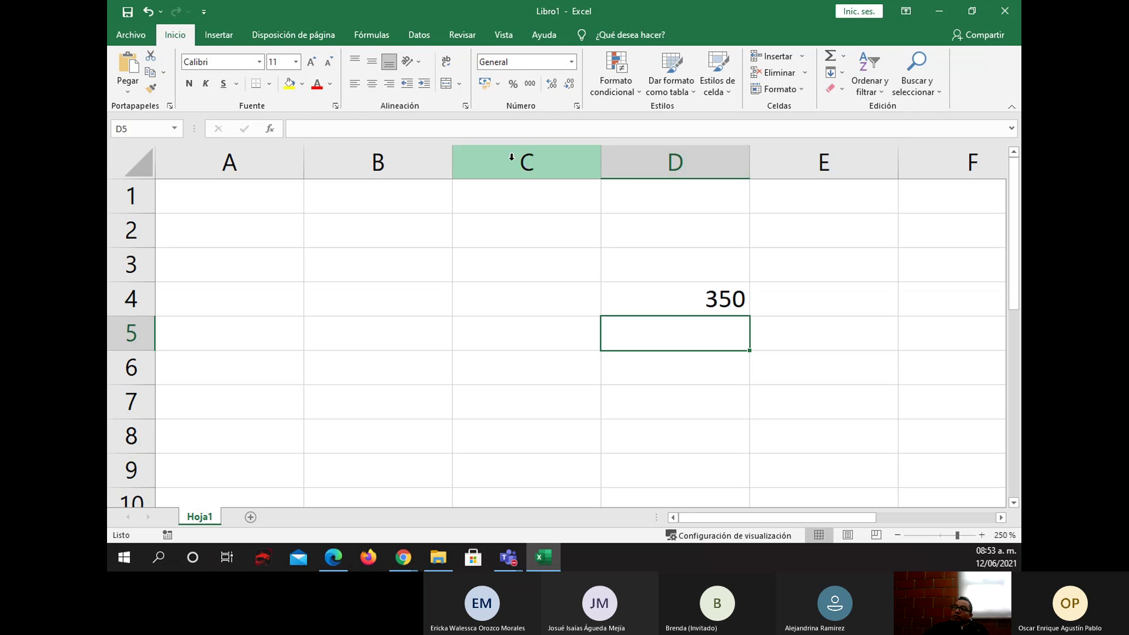
- Select cell D4 and move the selection to C6, checking each cell reference in the Name Box
{"action": "left_click", "coordinate": [672, 303]}
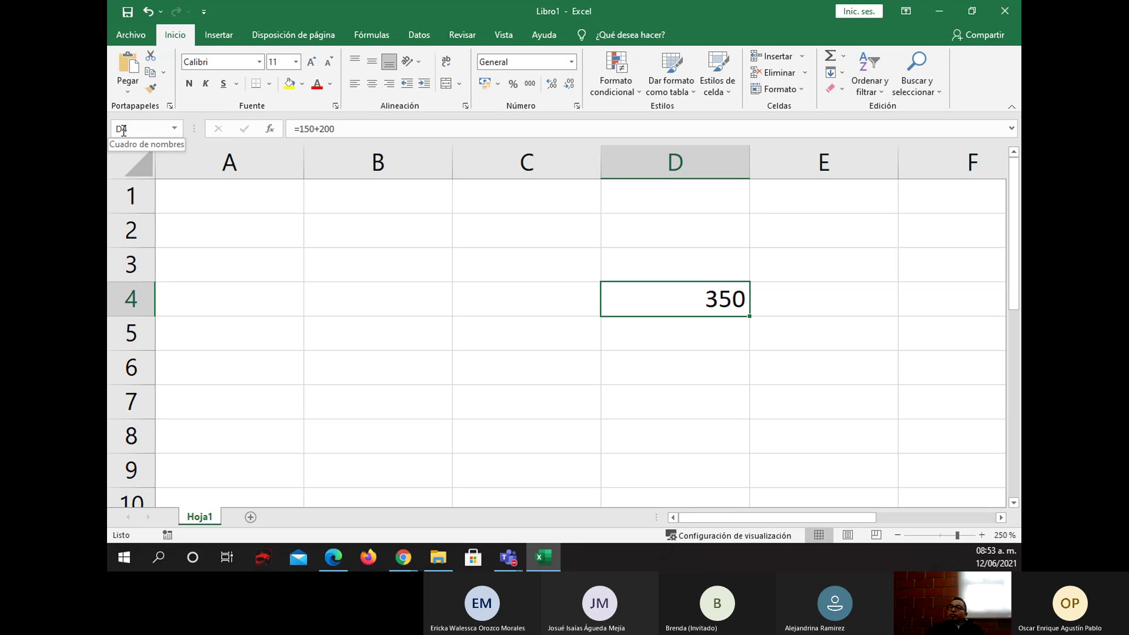
{"action": "key", "text": "Down"}
{"action": "key", "text": "Left"}
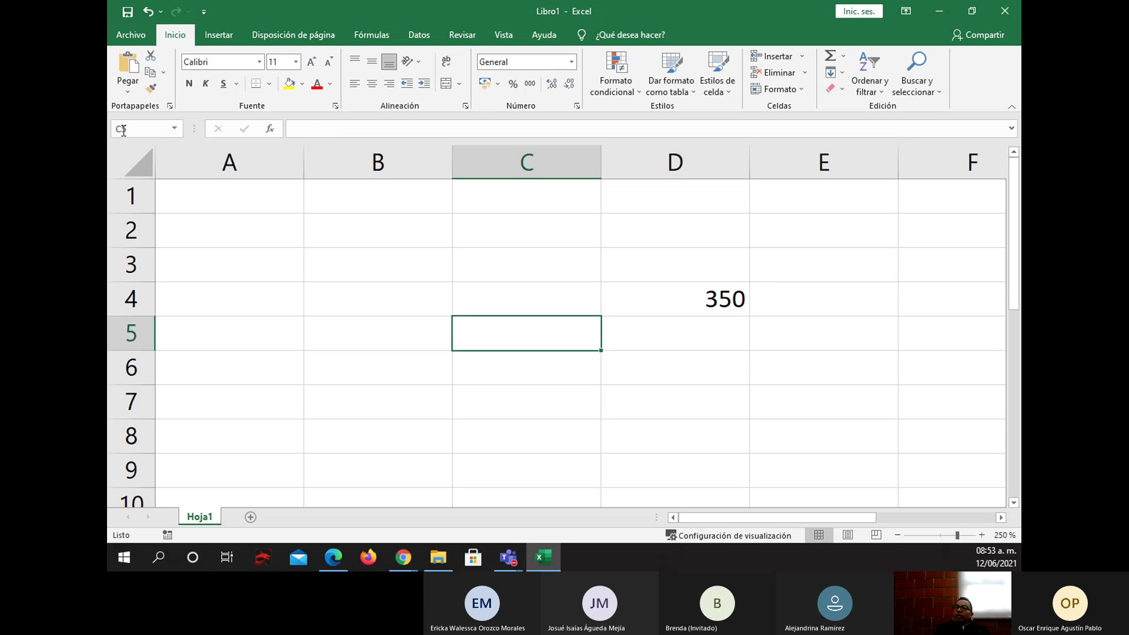
{"action": "key", "text": "Down"}
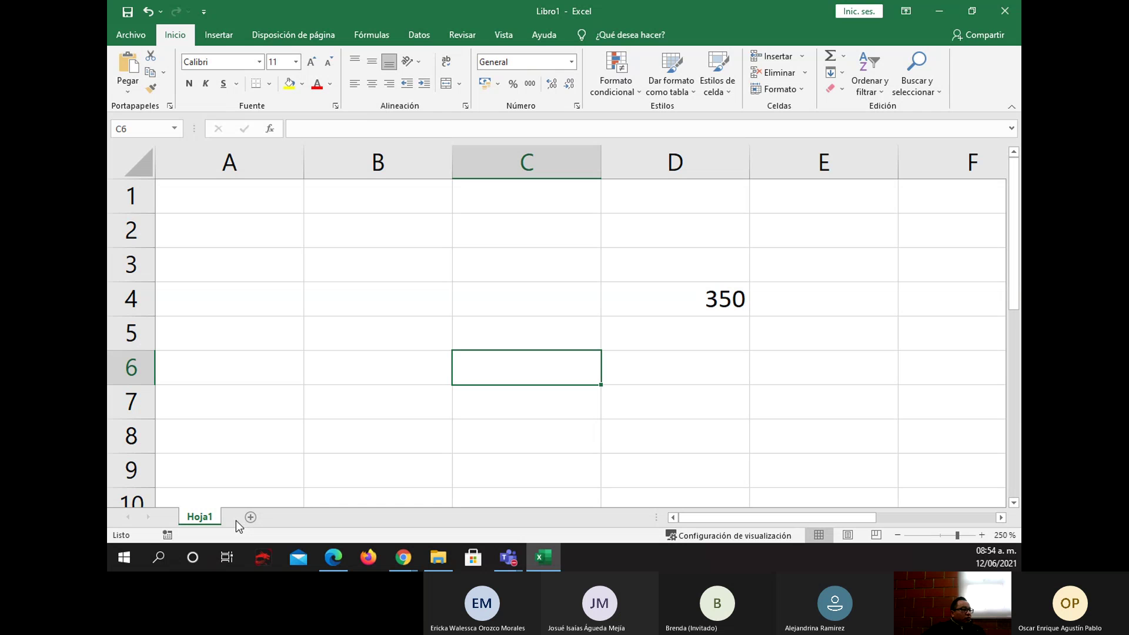
- Save the workbook to the Desktop (Escritorio) as "Ejemplo Sabado"
{"action": "left_click", "coordinate": [127, 14]}
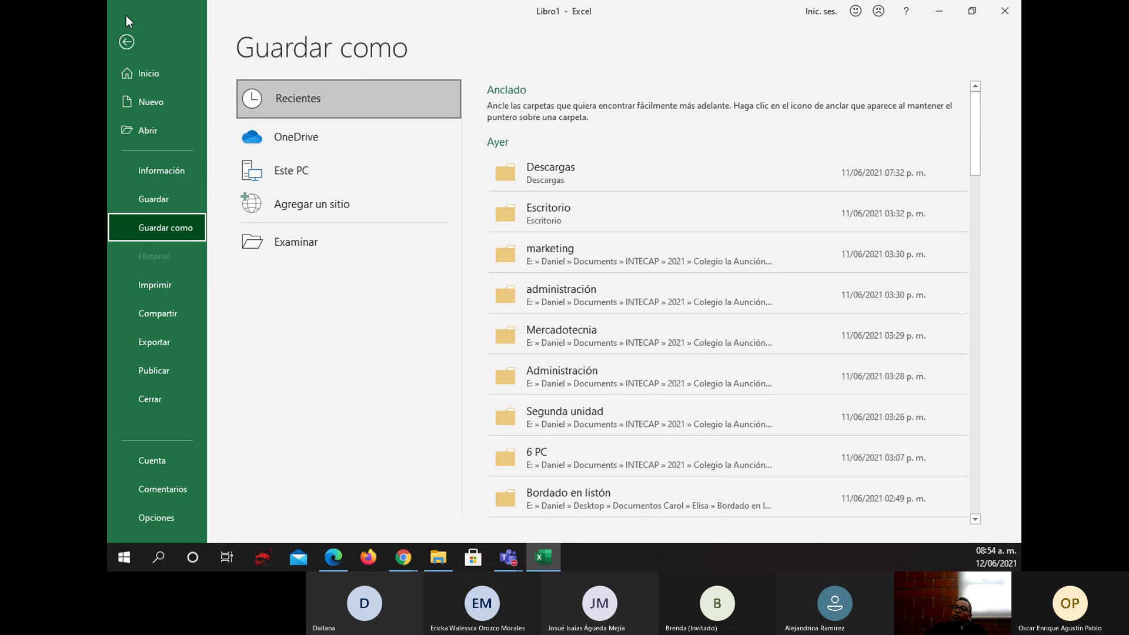
{"action": "left_click", "coordinate": [346, 242]}
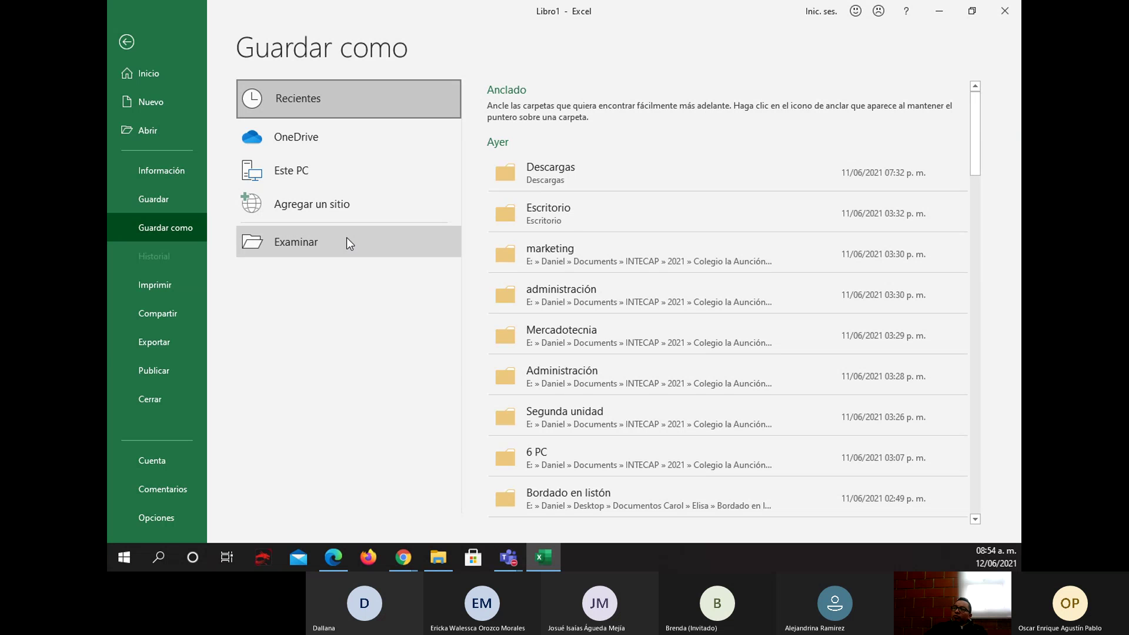
{"action": "scroll", "coordinate": [183, 171], "scroll_direction": "up", "scroll_amount": 2}
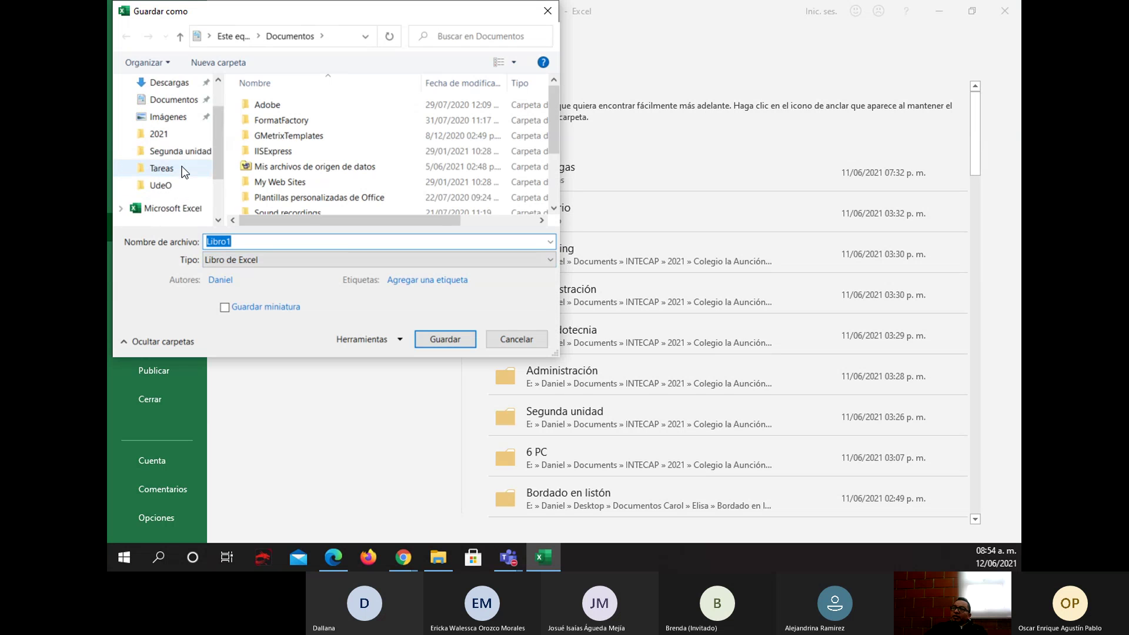
{"action": "left_click", "coordinate": [167, 111]}
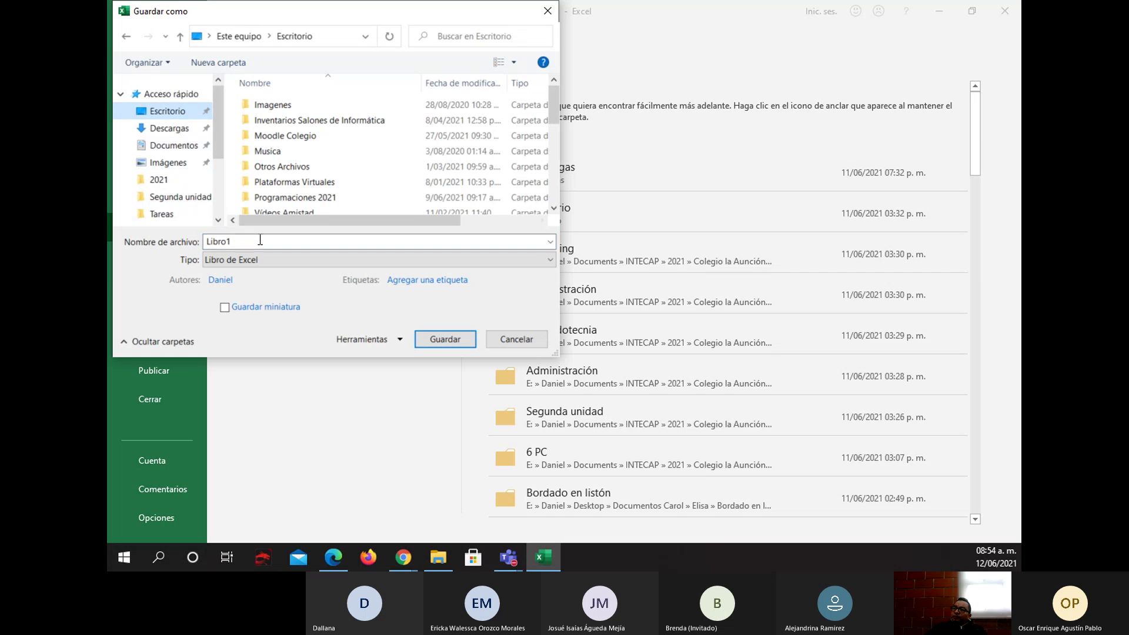
{"action": "left_click", "coordinate": [261, 239]}
{"action": "type", "text": "Ejempl"}
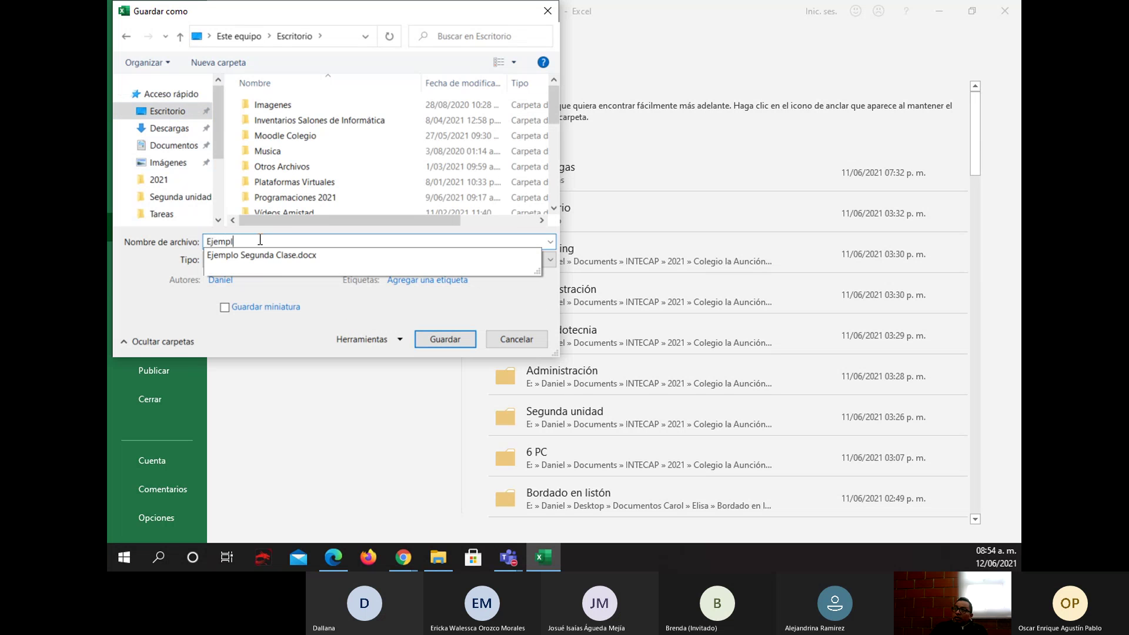
{"action": "type", "text": "o Sabado"}
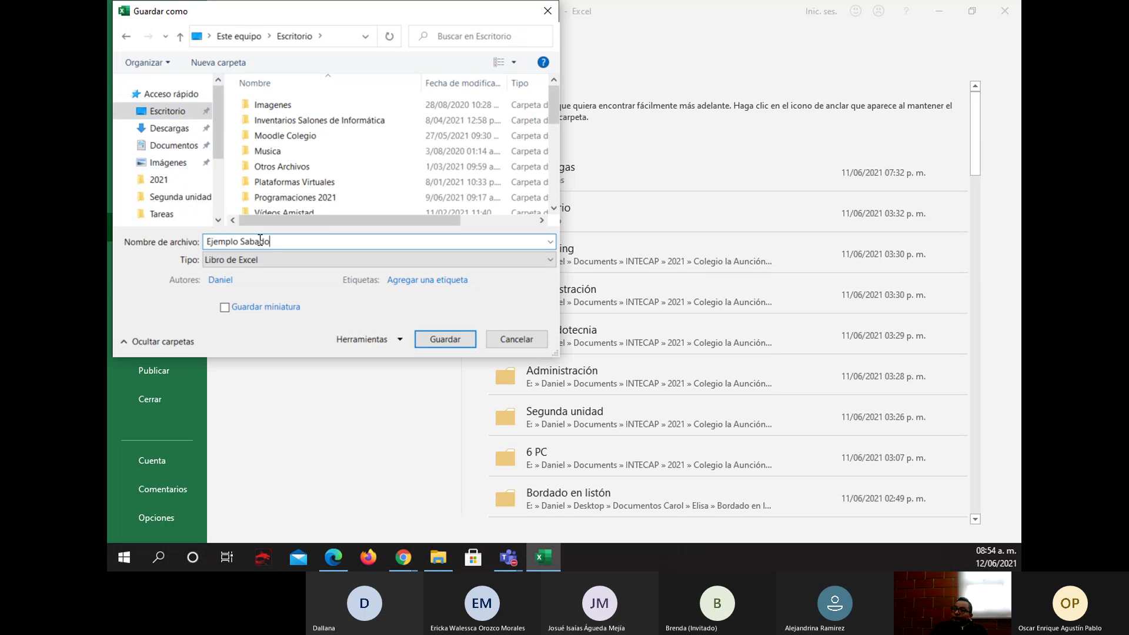
{"action": "left_click", "coordinate": [445, 340]}
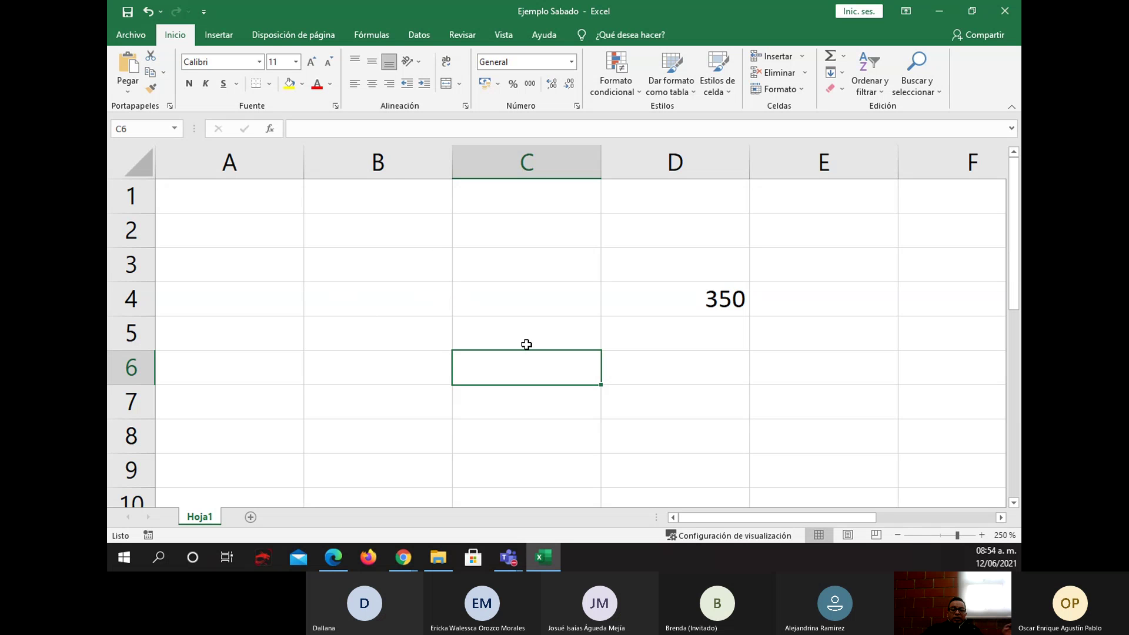
- Clear the contents of cell D4 and make B4 the active cell
{"action": "left_click", "coordinate": [709, 299]}
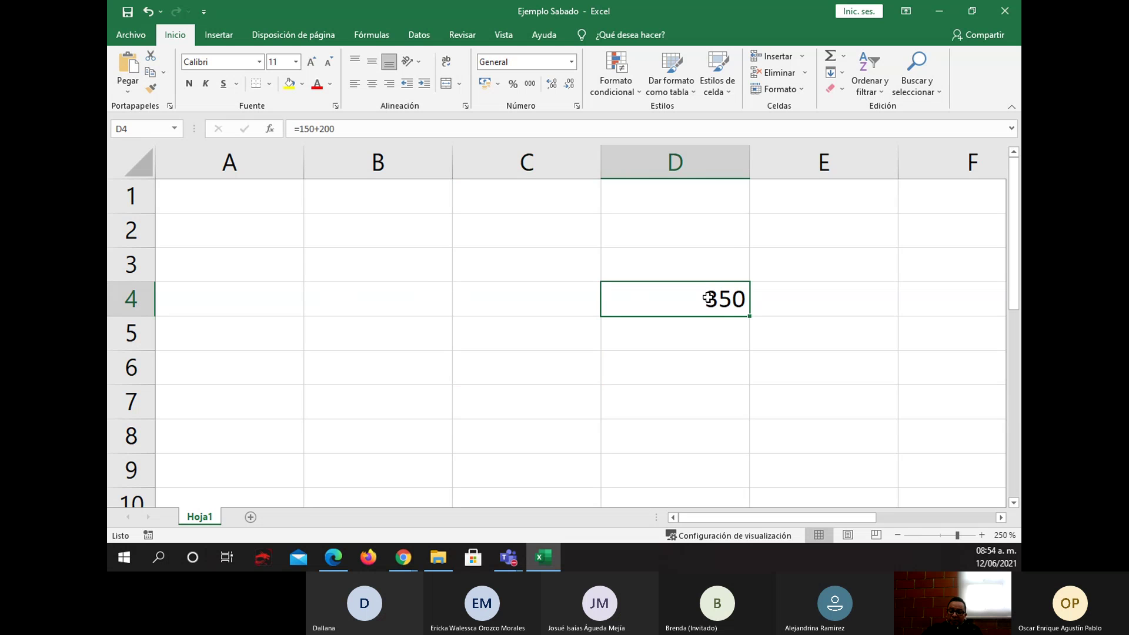
{"action": "key", "text": "Delete"}
{"action": "key", "text": "Left"}
{"action": "key", "text": "Left"}
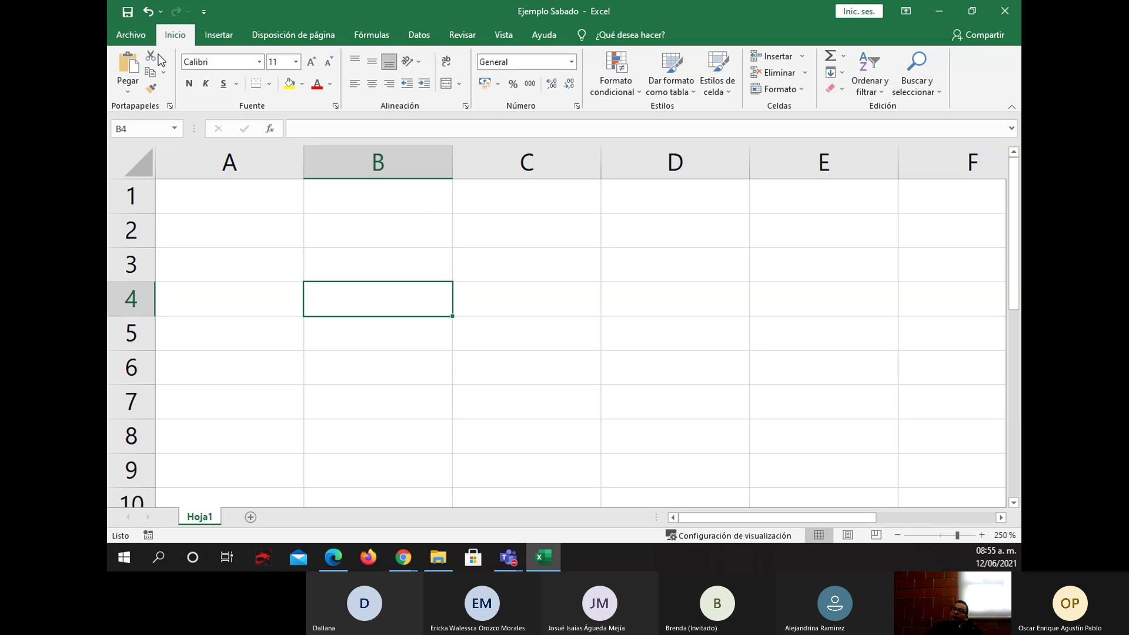
- Review the available number formats, and enter 150 in B4 and a person's first name in B5 to compare their alignment
{"action": "left_click", "coordinate": [571, 62]}
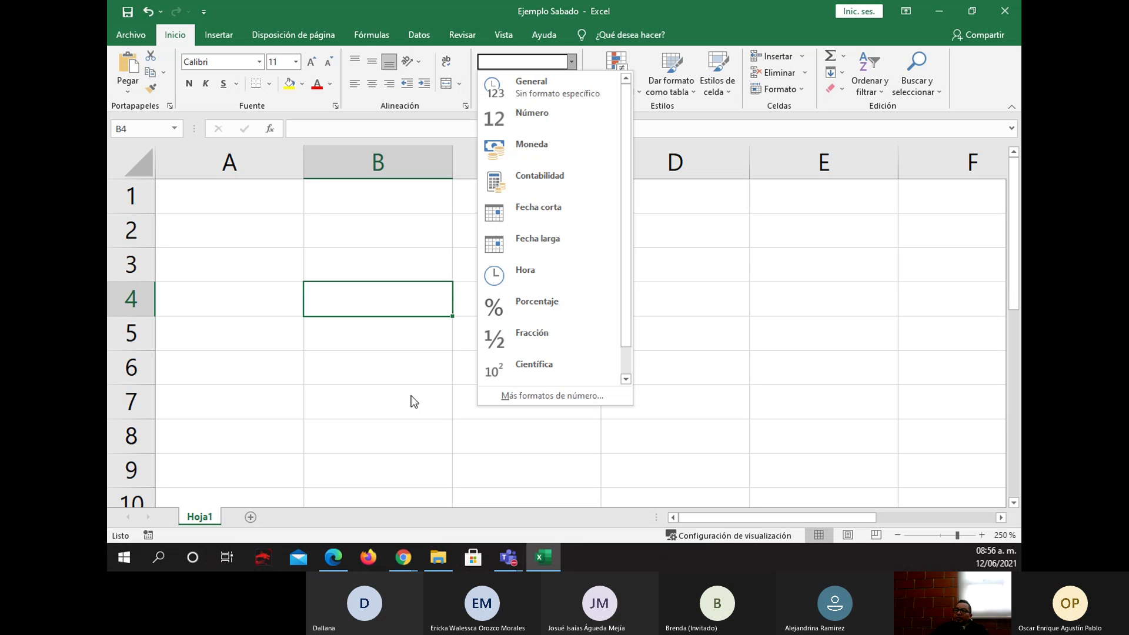
{"action": "left_click", "coordinate": [423, 316]}
{"action": "type", "text": "150"}
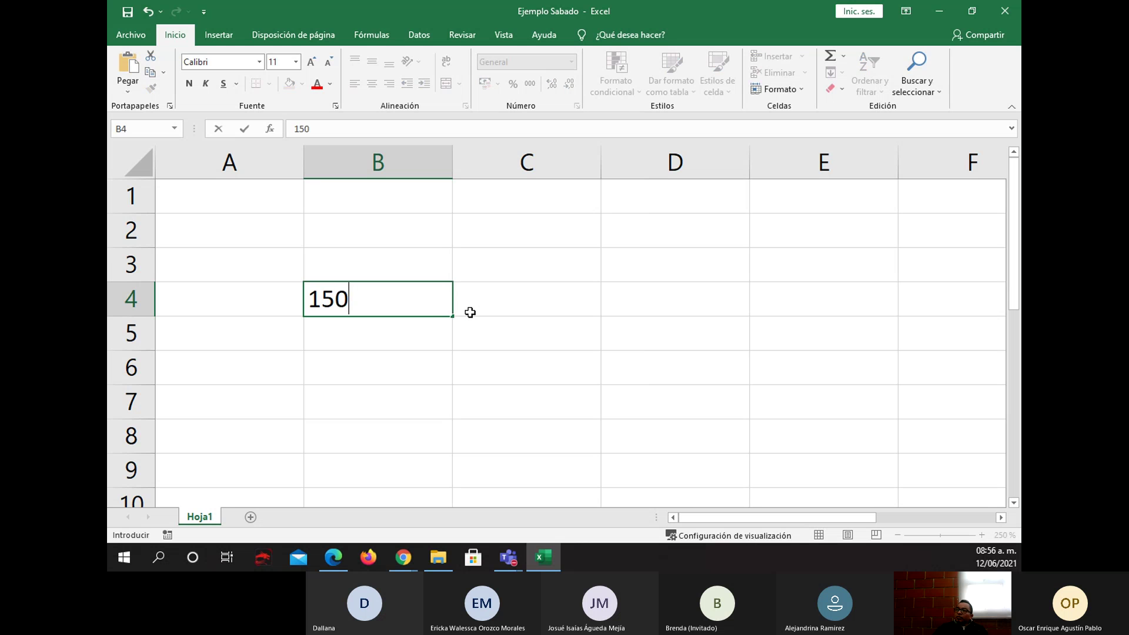
{"action": "key", "text": "Return"}
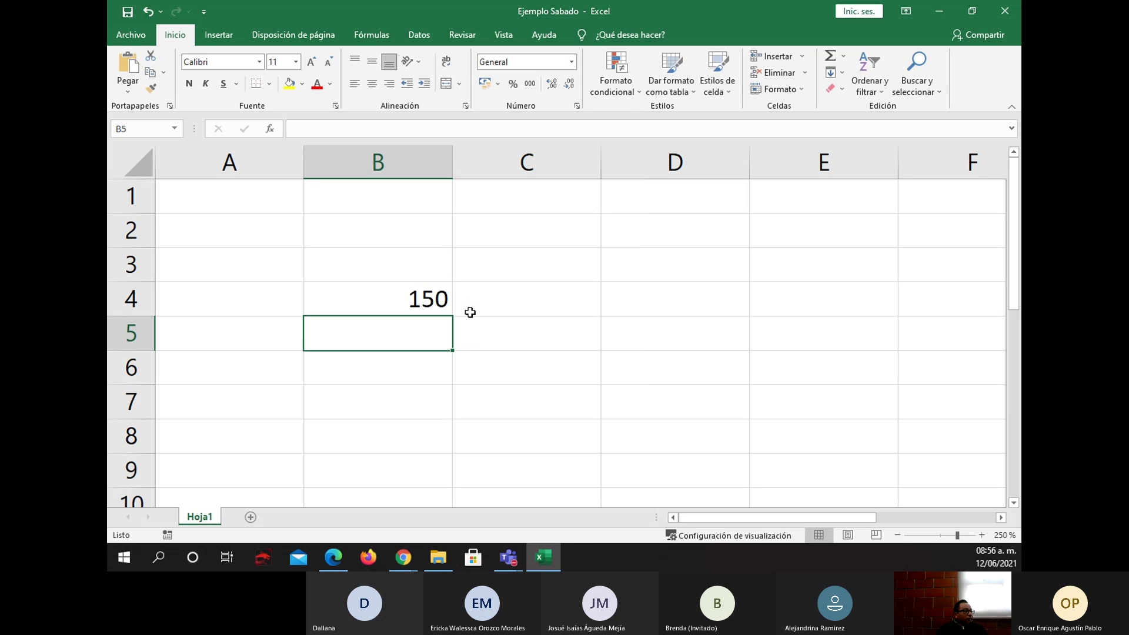
{"action": "type", "text": "Luis"}
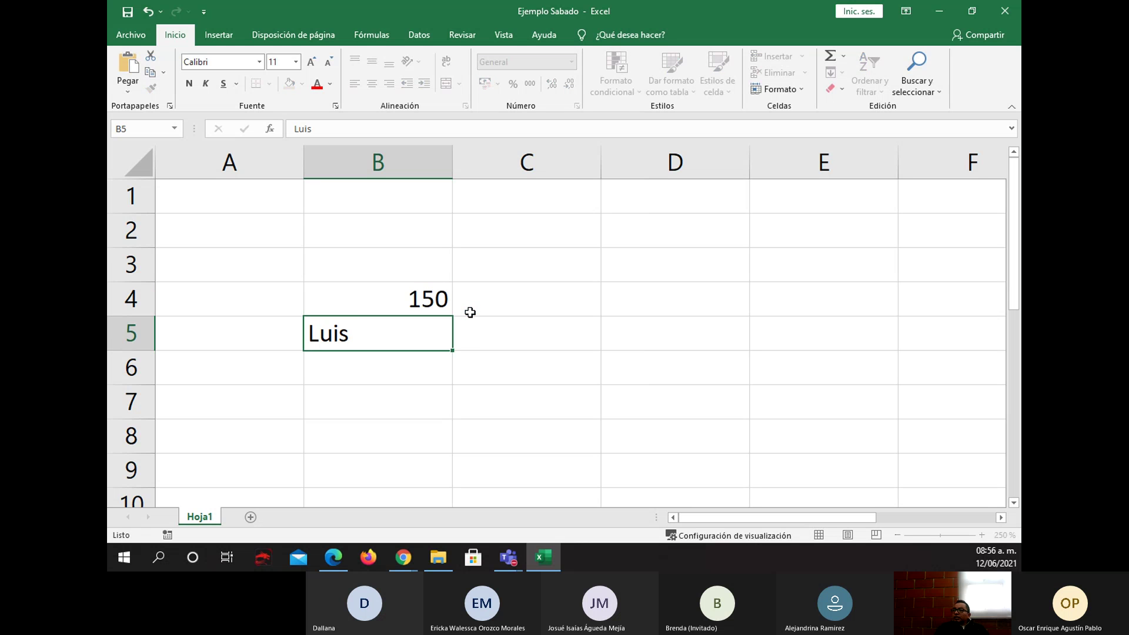
{"action": "key", "text": "Return"}
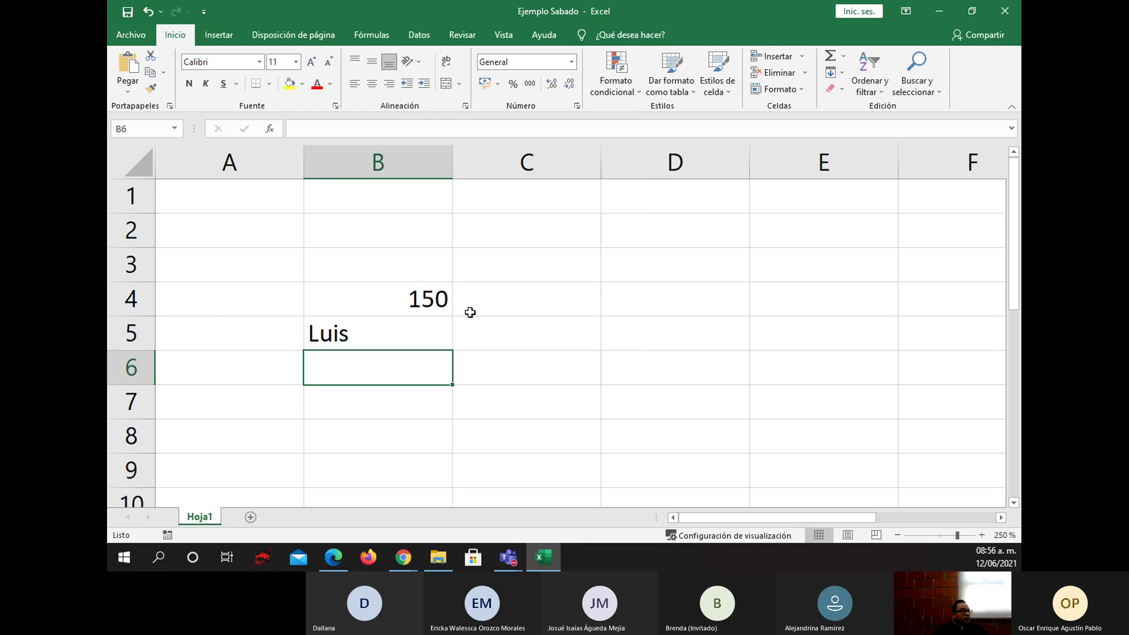
{"action": "left_click", "coordinate": [422, 304]}
{"action": "left_click", "coordinate": [404, 348]}
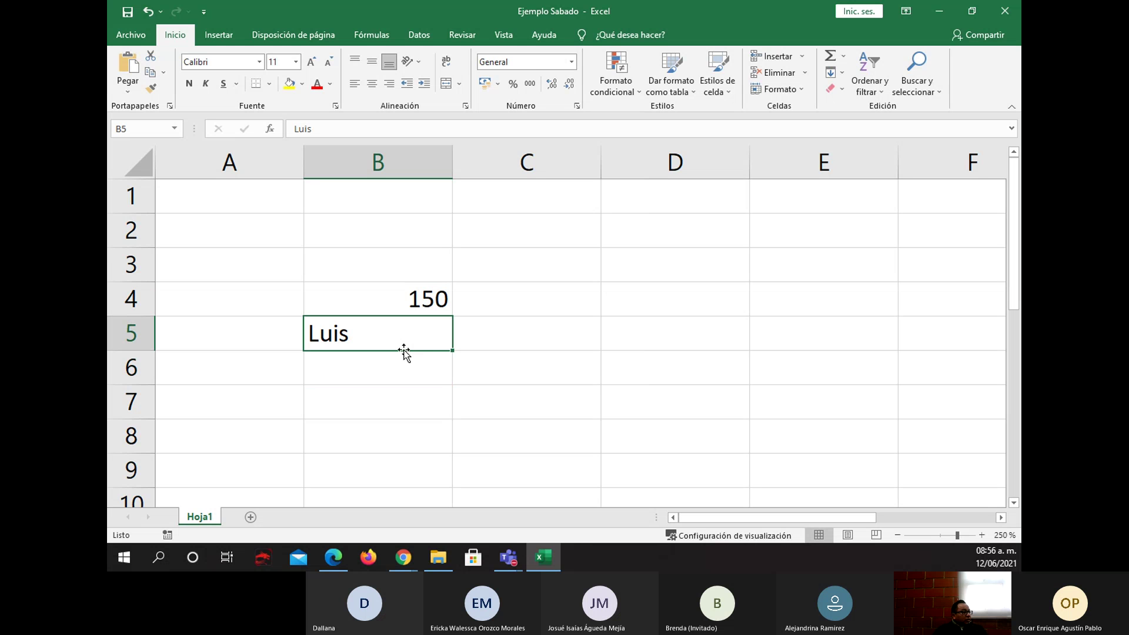
- Compare the selected contents of B4 and B5, and replace the number in B4 with 5
{"action": "left_click", "coordinate": [402, 305]}
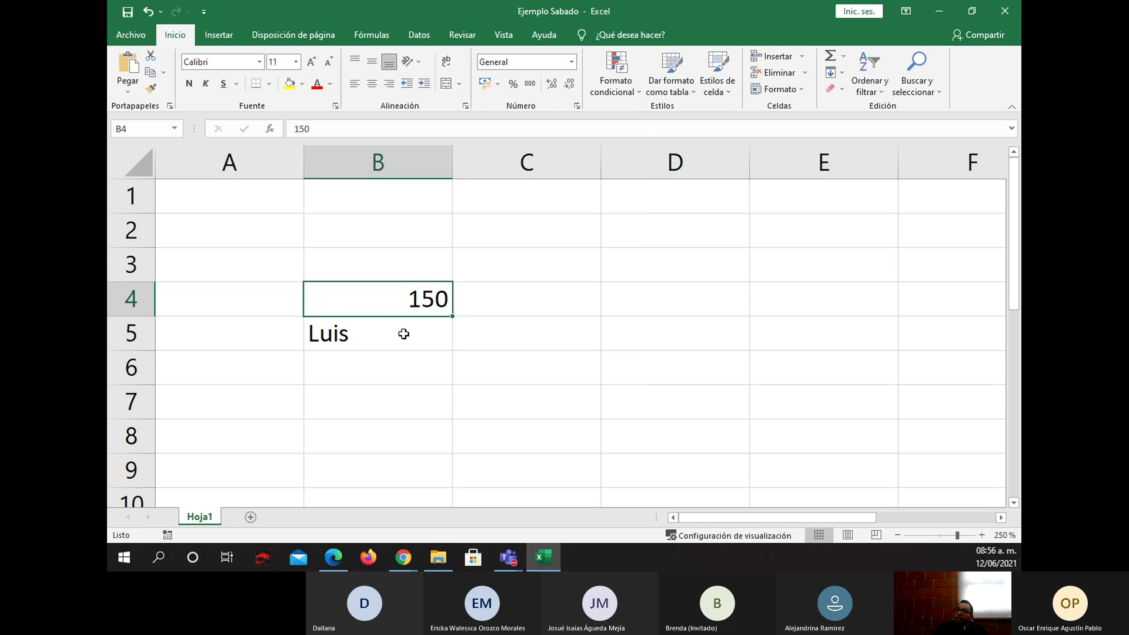
{"action": "left_click", "coordinate": [403, 335]}
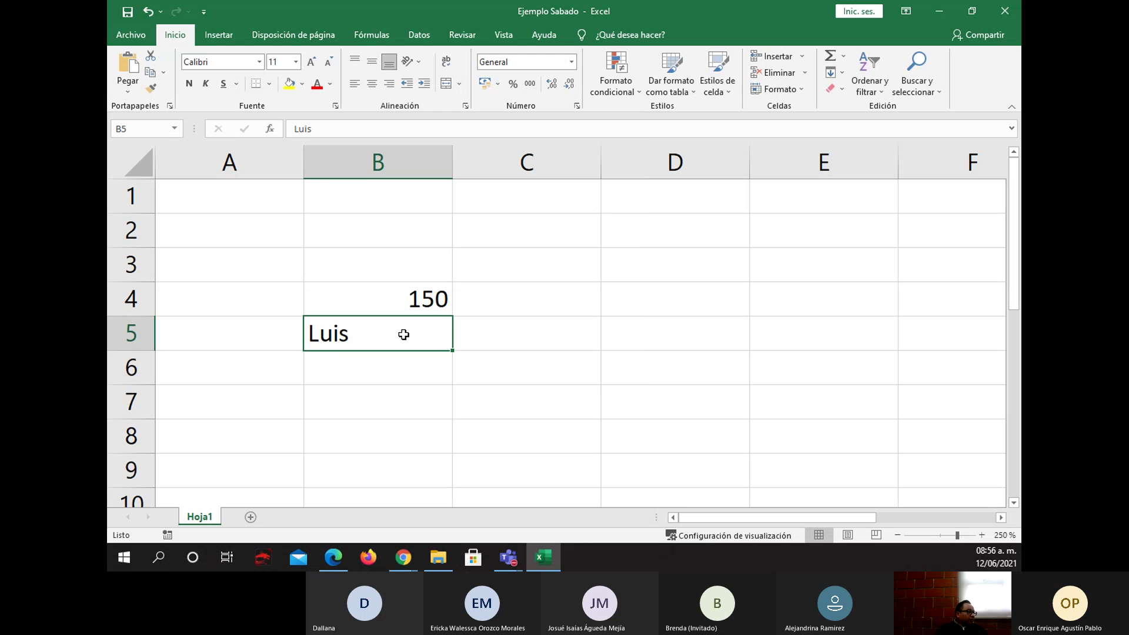
{"action": "left_click", "coordinate": [422, 310]}
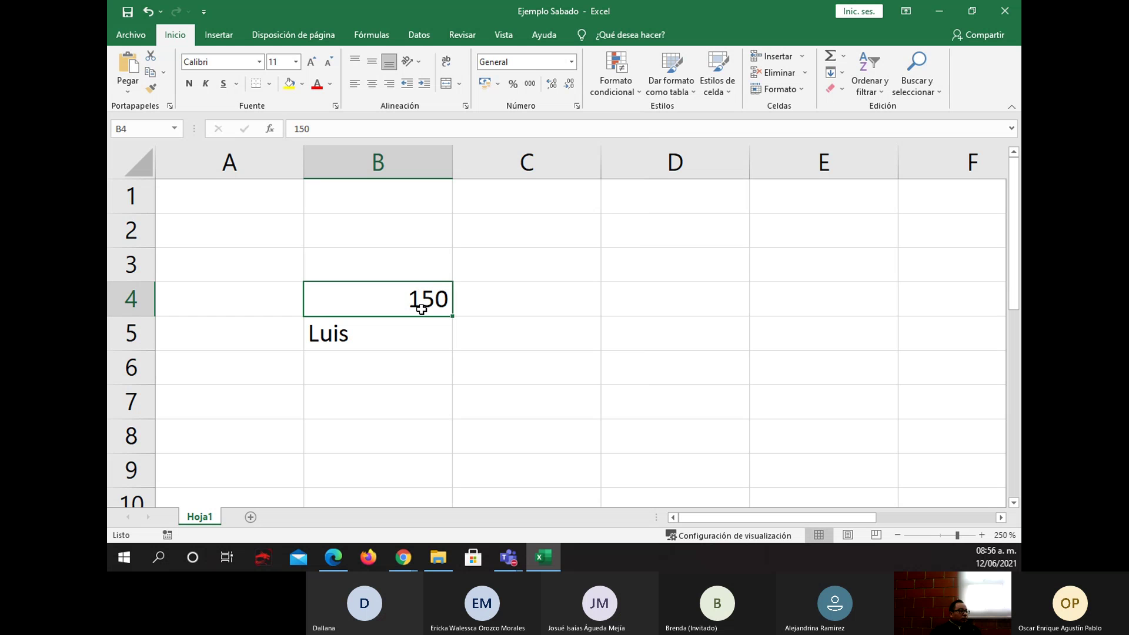
{"action": "key", "text": "Return"}
{"action": "left_click", "coordinate": [422, 310]}
{"action": "key", "text": "Delete"}
{"action": "type", "text": "5"}
{"action": "key", "text": "Return"}
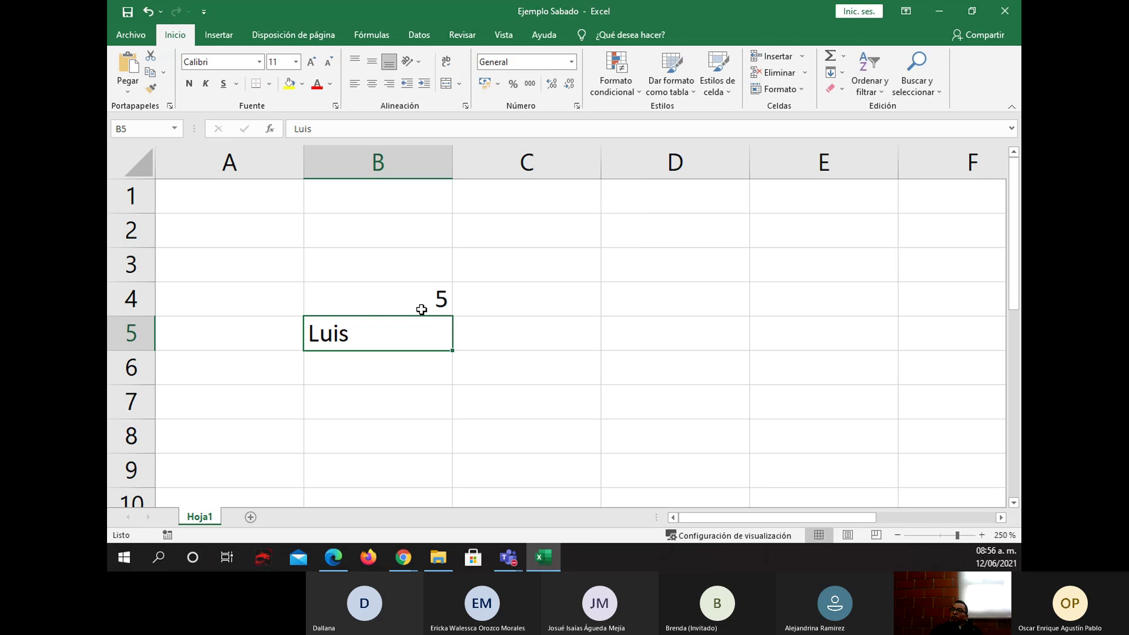
- Apply the percent style to cell B4 and re-enter its value as 5%
{"action": "left_click", "coordinate": [421, 305]}
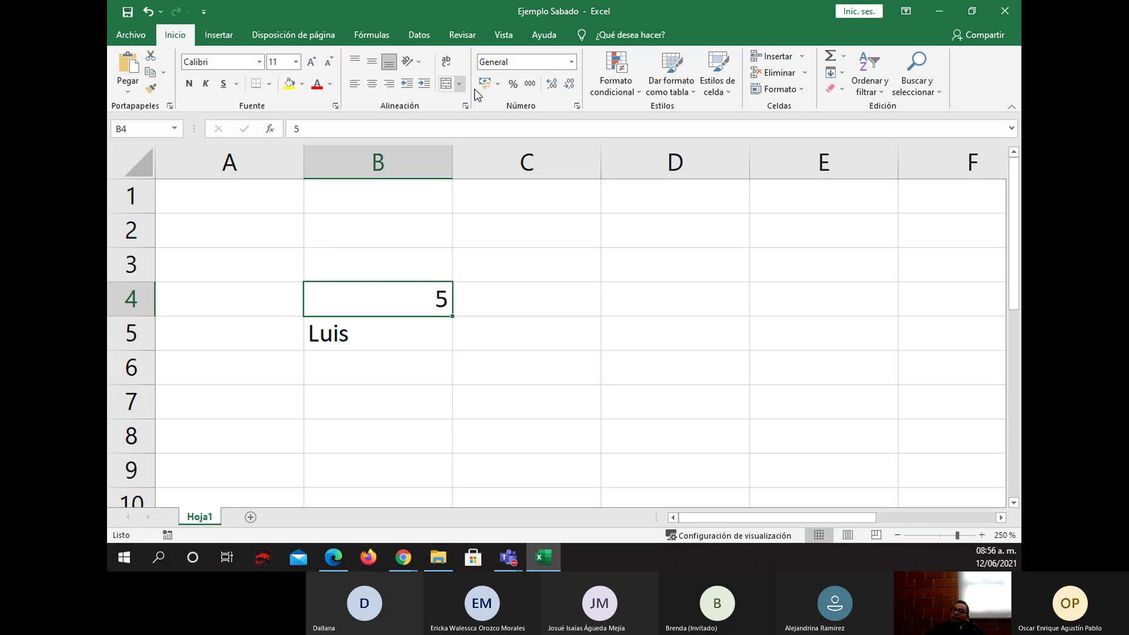
{"action": "left_click", "coordinate": [513, 87]}
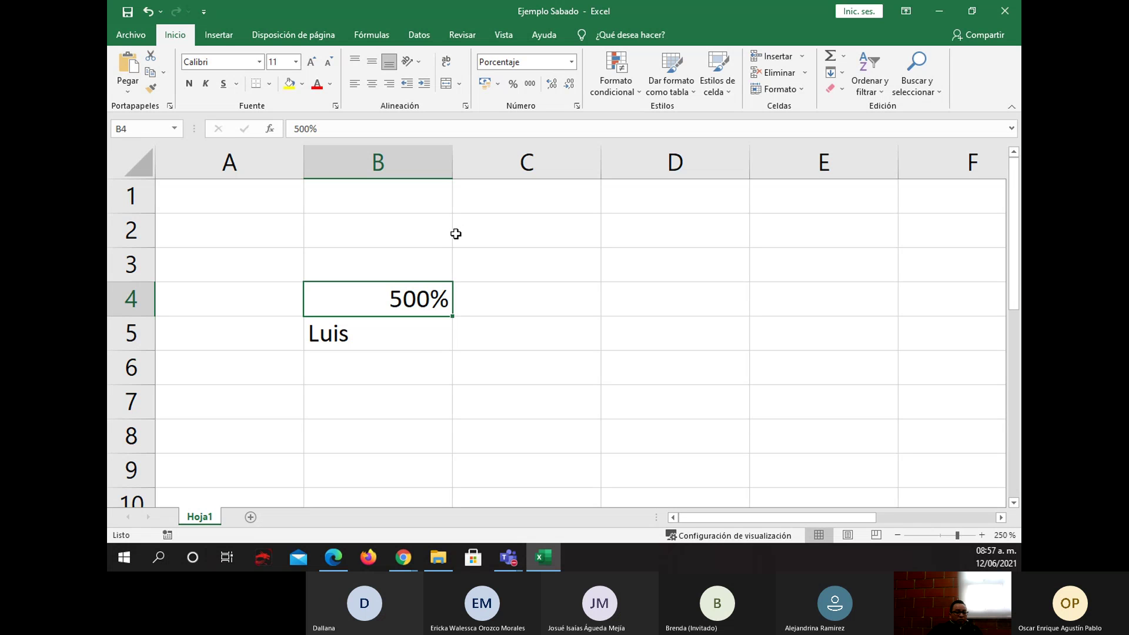
{"action": "type", "text": "5"}
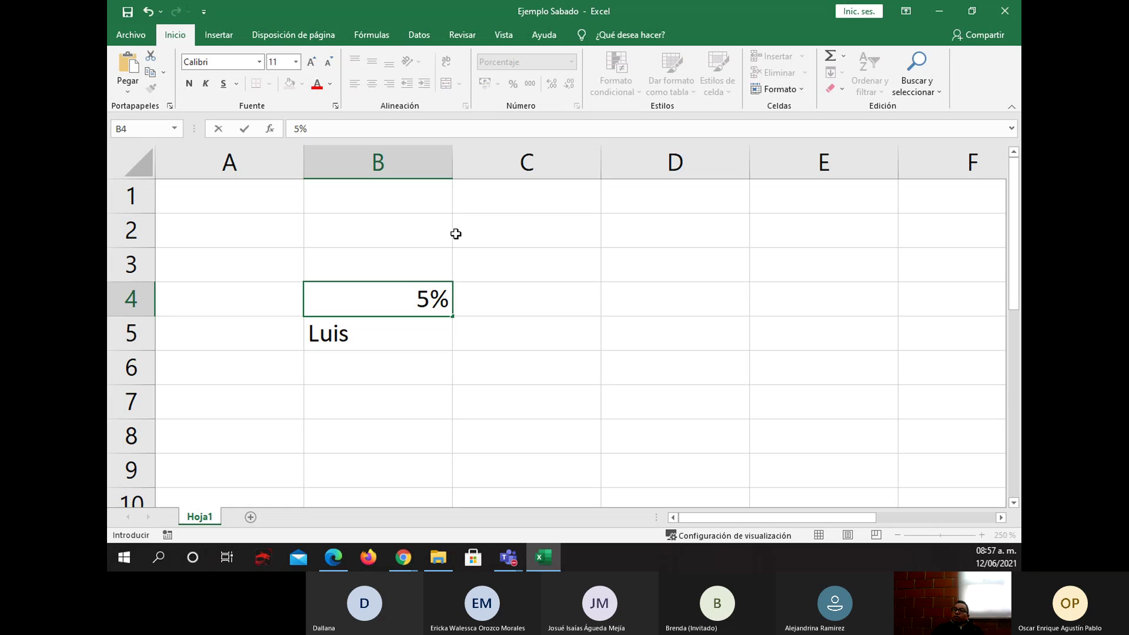
{"action": "key", "text": "Return"}
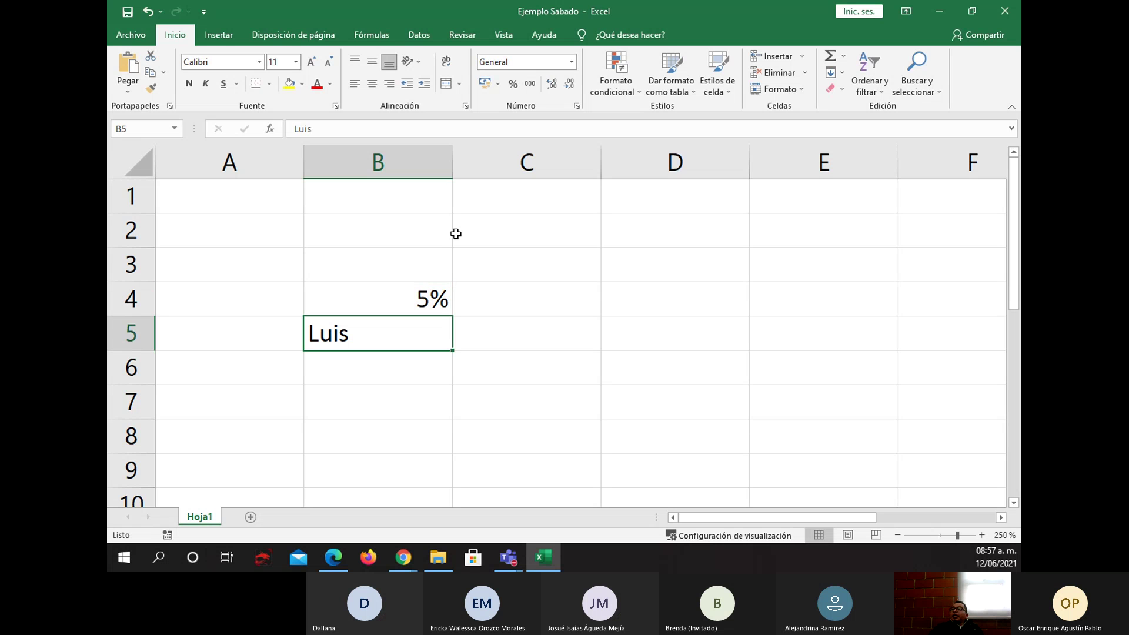
- Format cell B4 with the Porcentaje number format that shows two decimals
{"action": "key", "text": "Up"}
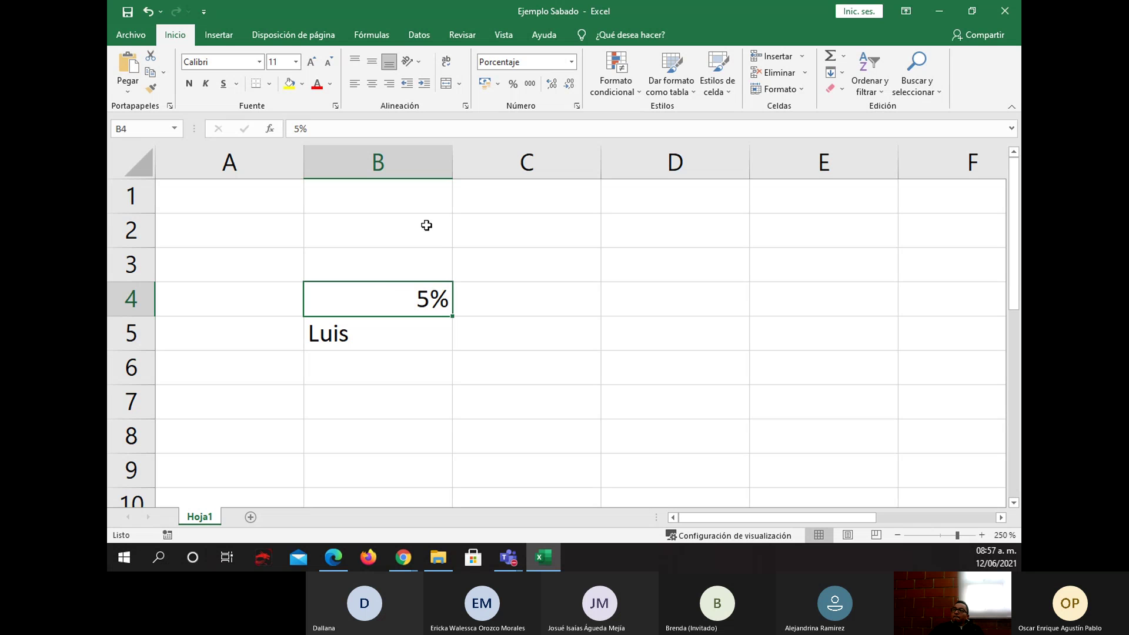
{"action": "left_click", "coordinate": [570, 62]}
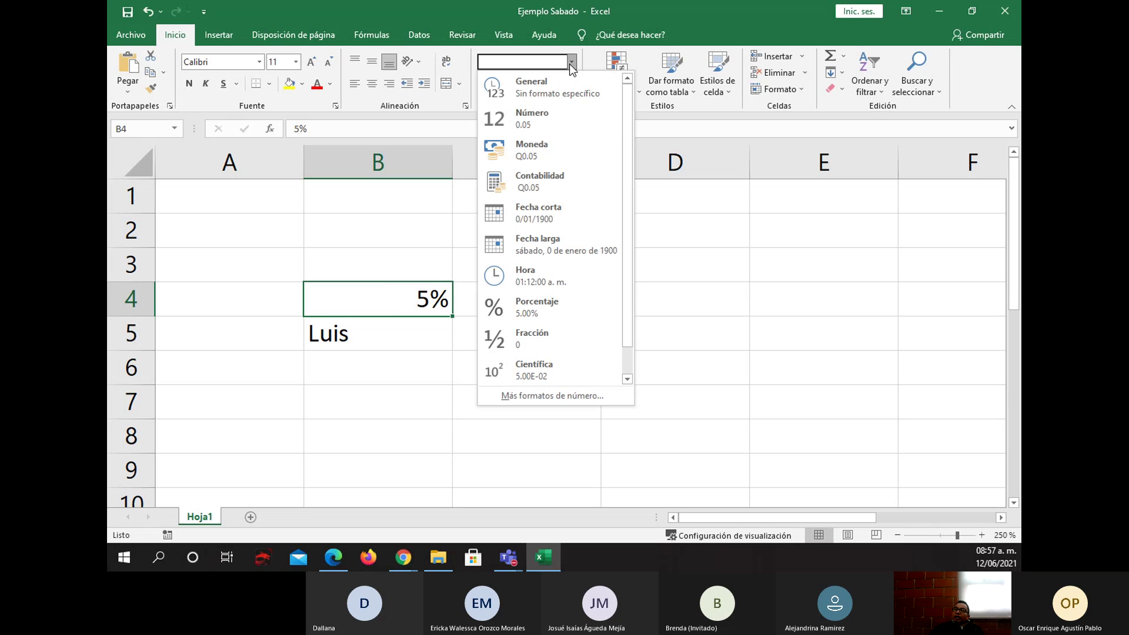
{"action": "left_click", "coordinate": [542, 308]}
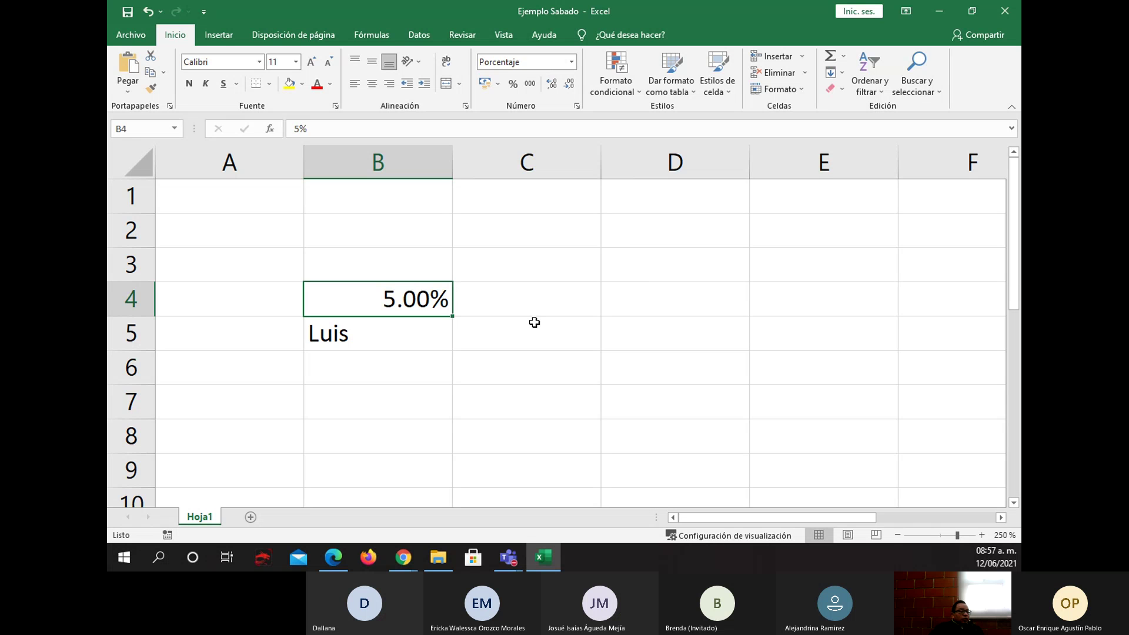
- Examine the full set of number format categories for B4, from General to Porcentaje, and compare the options of Moneda and Contabilidad
{"action": "left_click", "coordinate": [572, 61]}
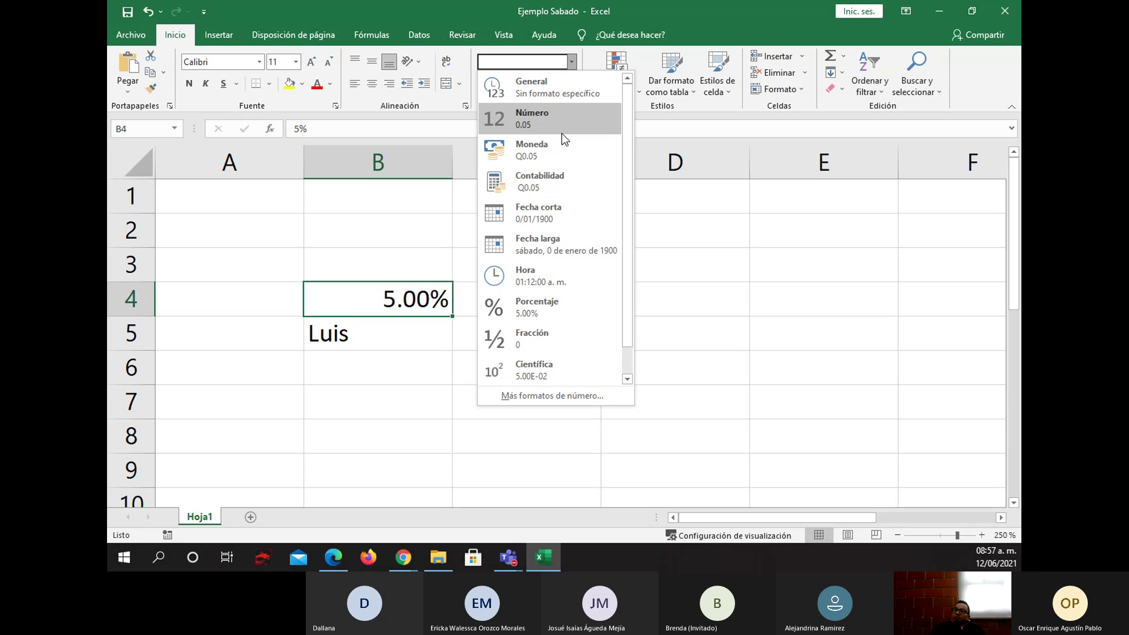
{"action": "scroll", "coordinate": [538, 305], "scroll_direction": "down", "scroll_amount": 1}
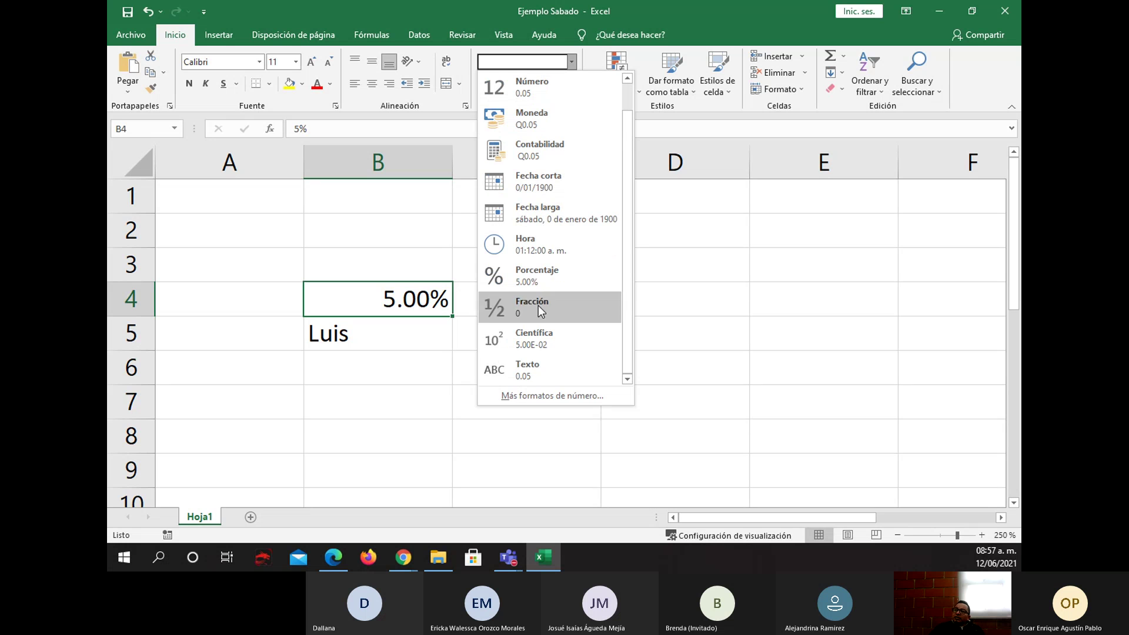
{"action": "left_click", "coordinate": [557, 396]}
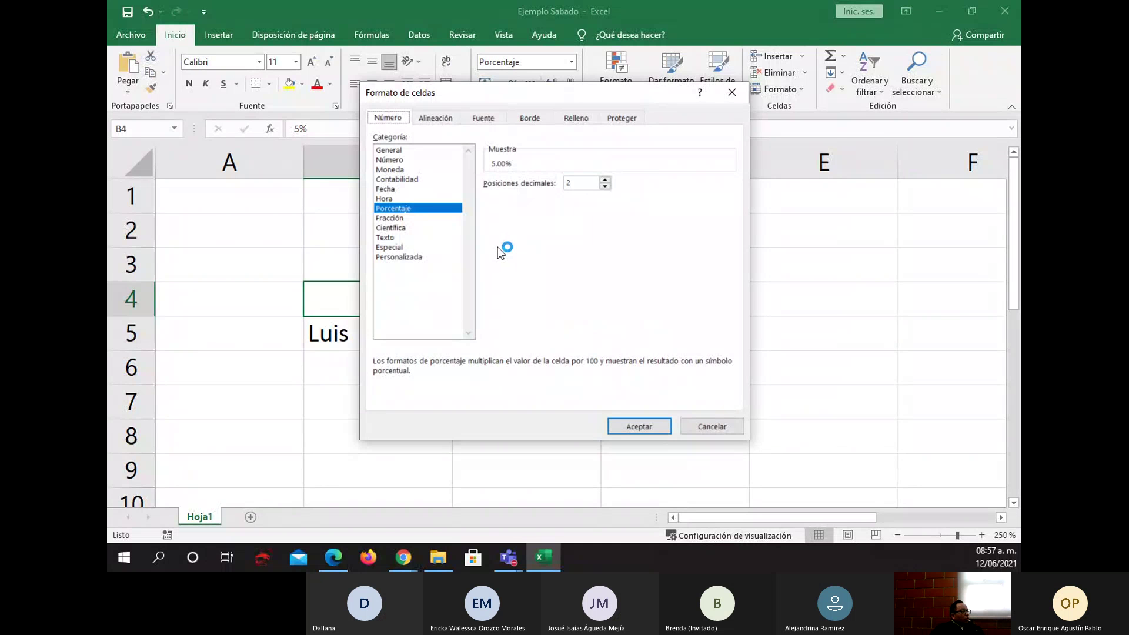
{"action": "left_click", "coordinate": [396, 150]}
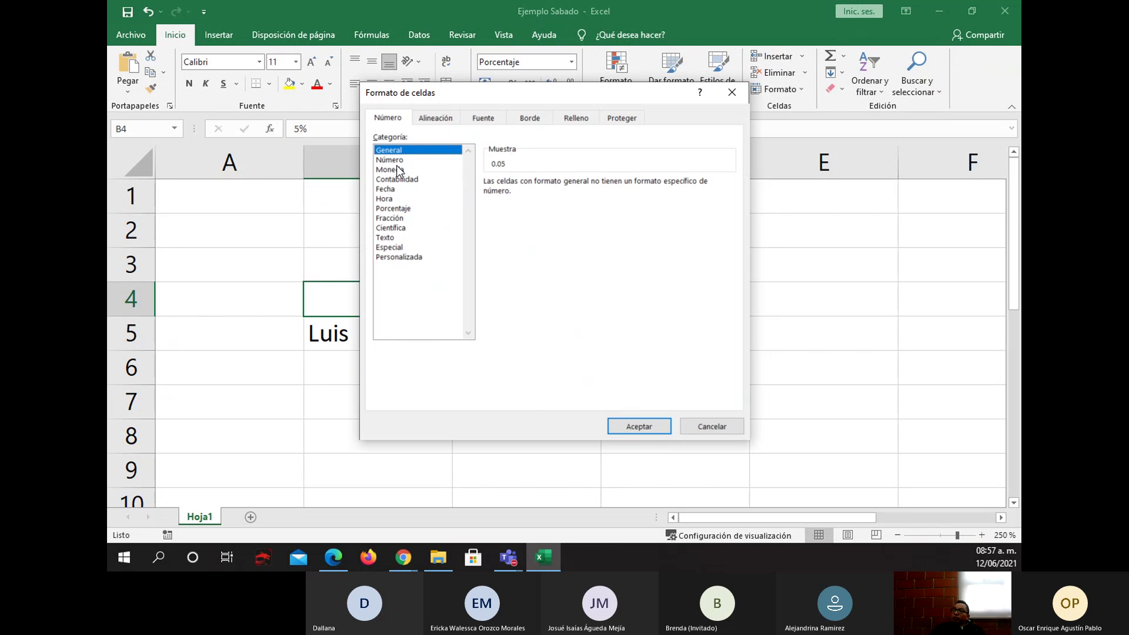
{"action": "left_click", "coordinate": [397, 169]}
{"action": "left_click", "coordinate": [396, 161]}
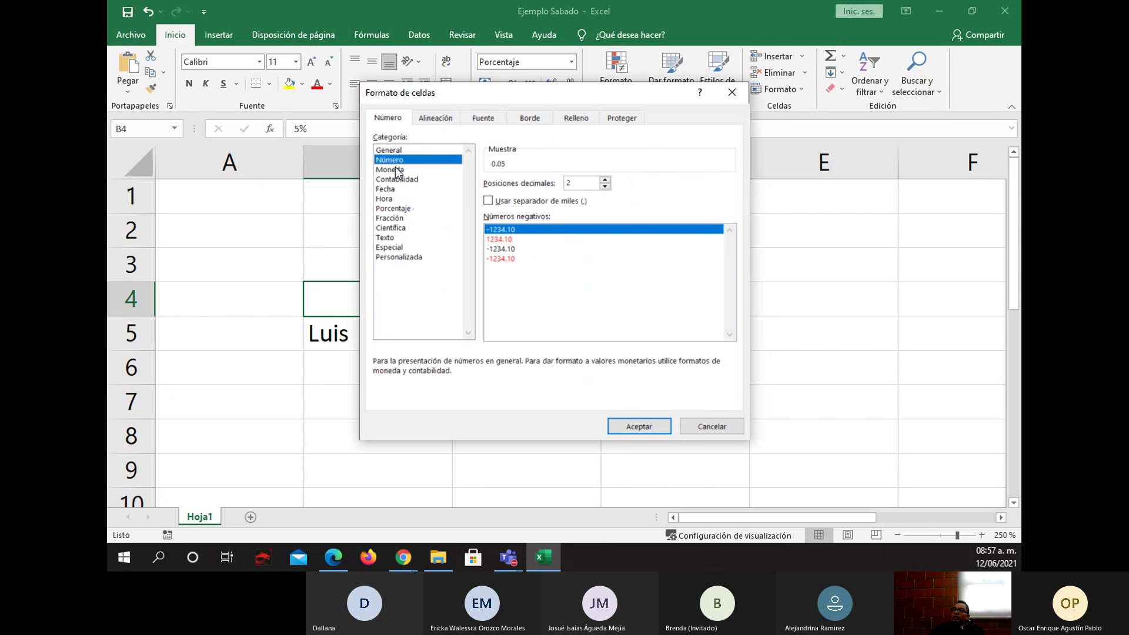
{"action": "left_click", "coordinate": [395, 170]}
{"action": "left_click", "coordinate": [397, 179]}
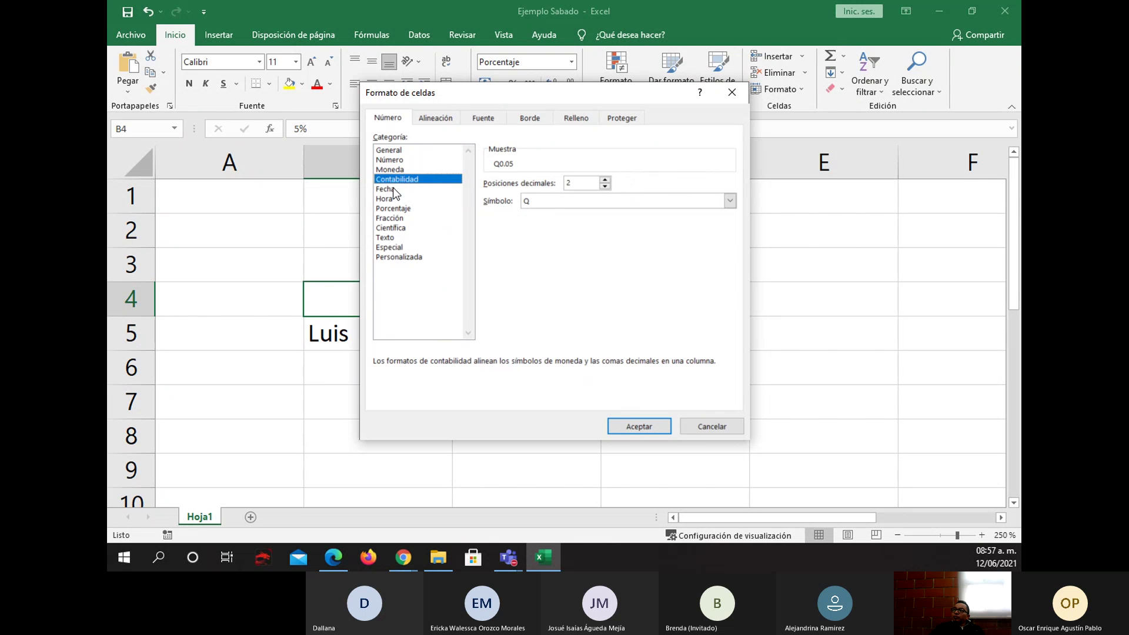
{"action": "left_click", "coordinate": [396, 189]}
{"action": "left_click", "coordinate": [390, 199]}
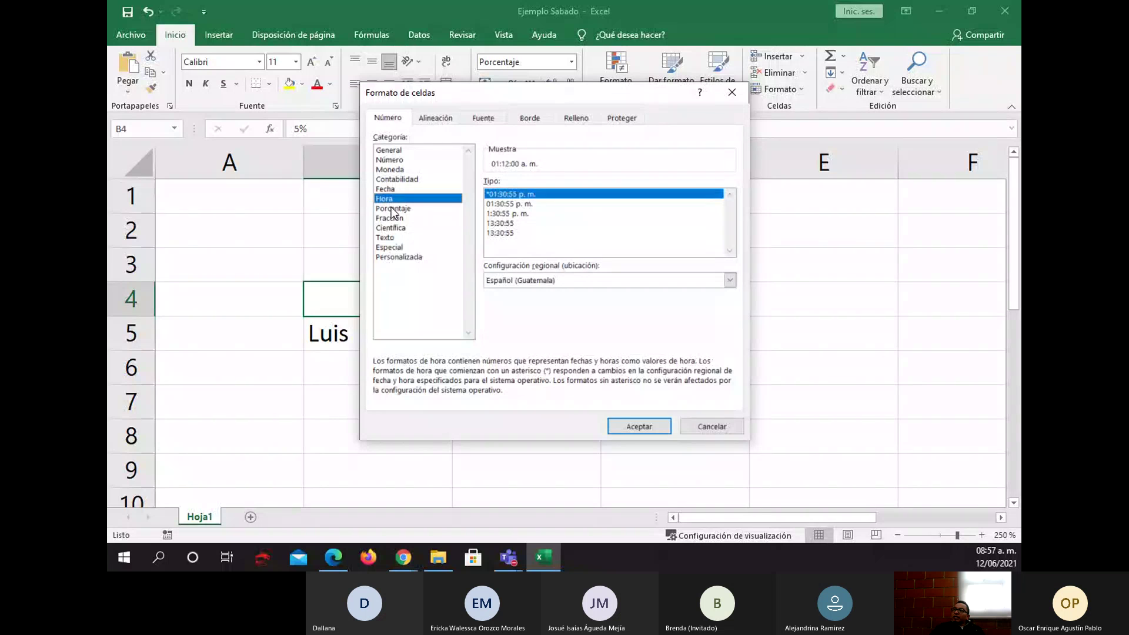
{"action": "left_click", "coordinate": [392, 209]}
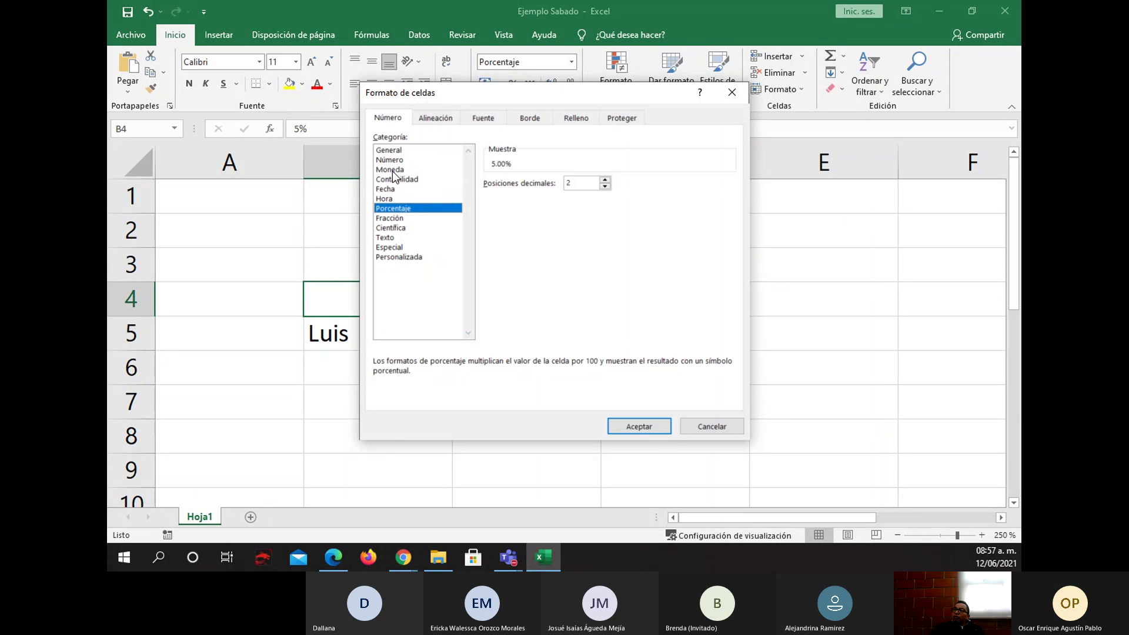
{"action": "left_click", "coordinate": [393, 171]}
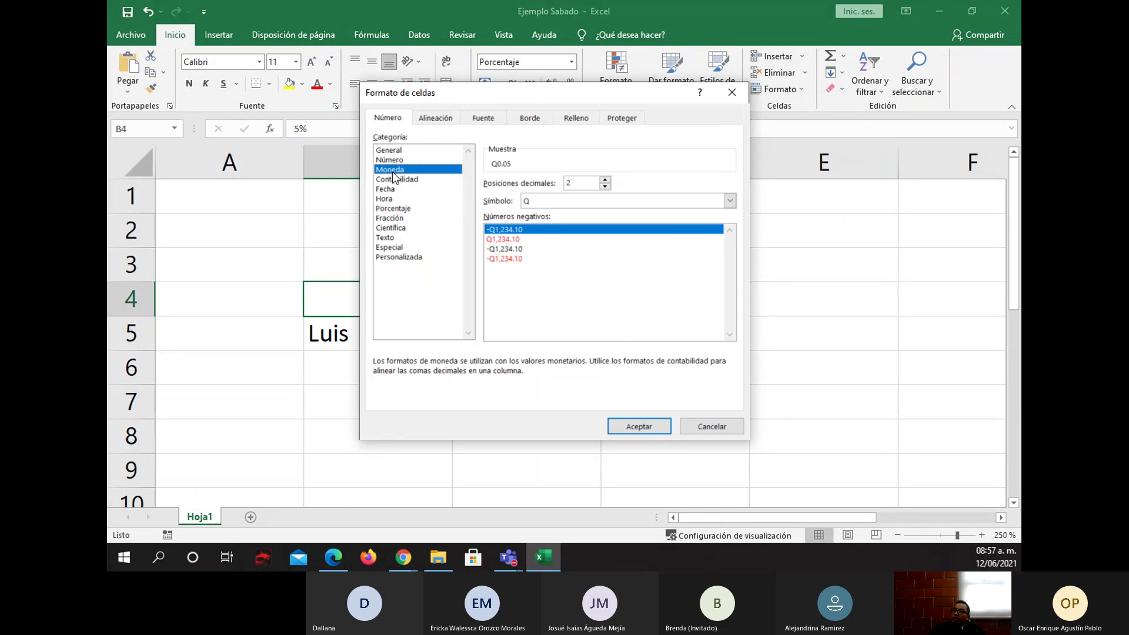
{"action": "left_click", "coordinate": [411, 180]}
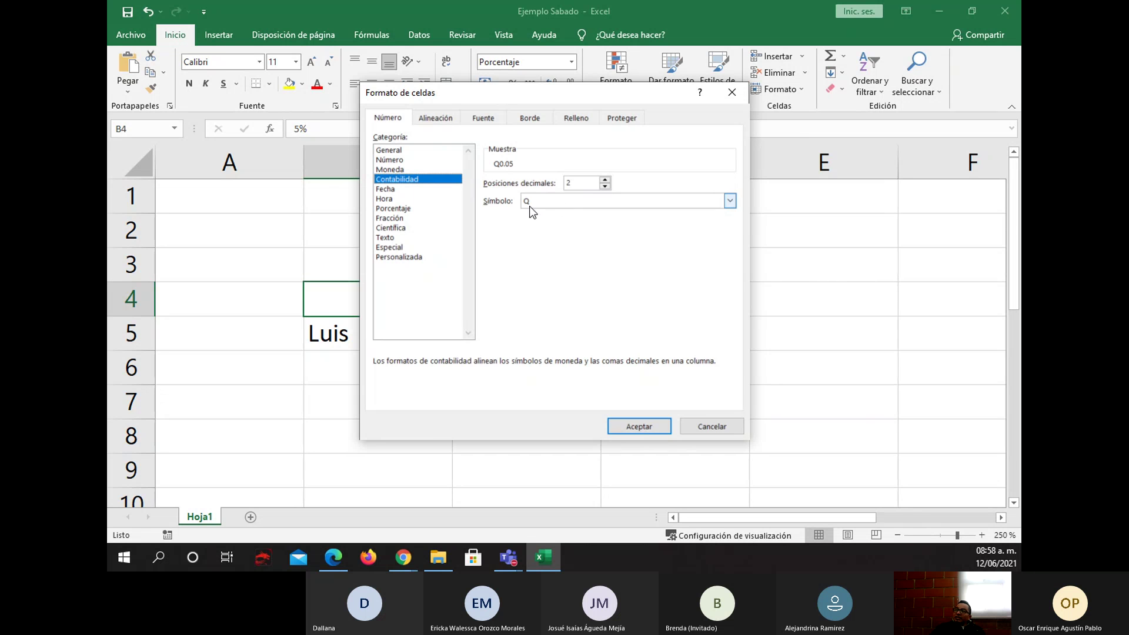
{"action": "left_click", "coordinate": [405, 170]}
- Format B4 as Contabilidad with two decimals and the currency symbol "$ Inglés (Estados Unidos)"
{"action": "left_click", "coordinate": [407, 179]}
{"action": "left_click", "coordinate": [730, 202]}
{"action": "scroll", "coordinate": [665, 238], "scroll_direction": "down", "scroll_amount": 2}
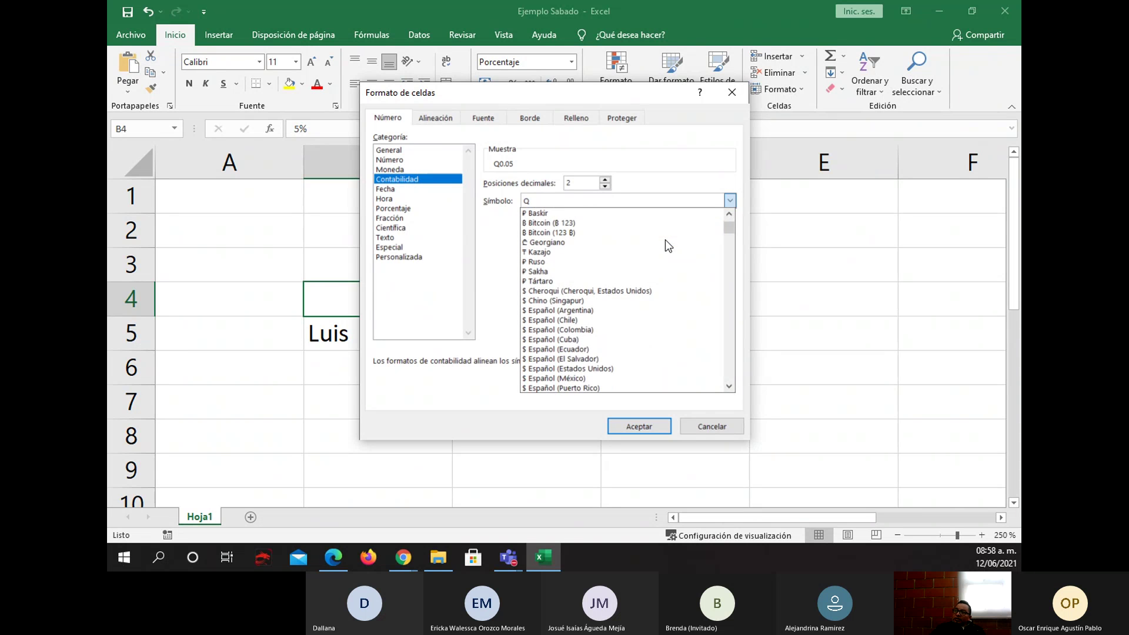
{"action": "scroll", "coordinate": [665, 238], "scroll_direction": "down", "scroll_amount": 10}
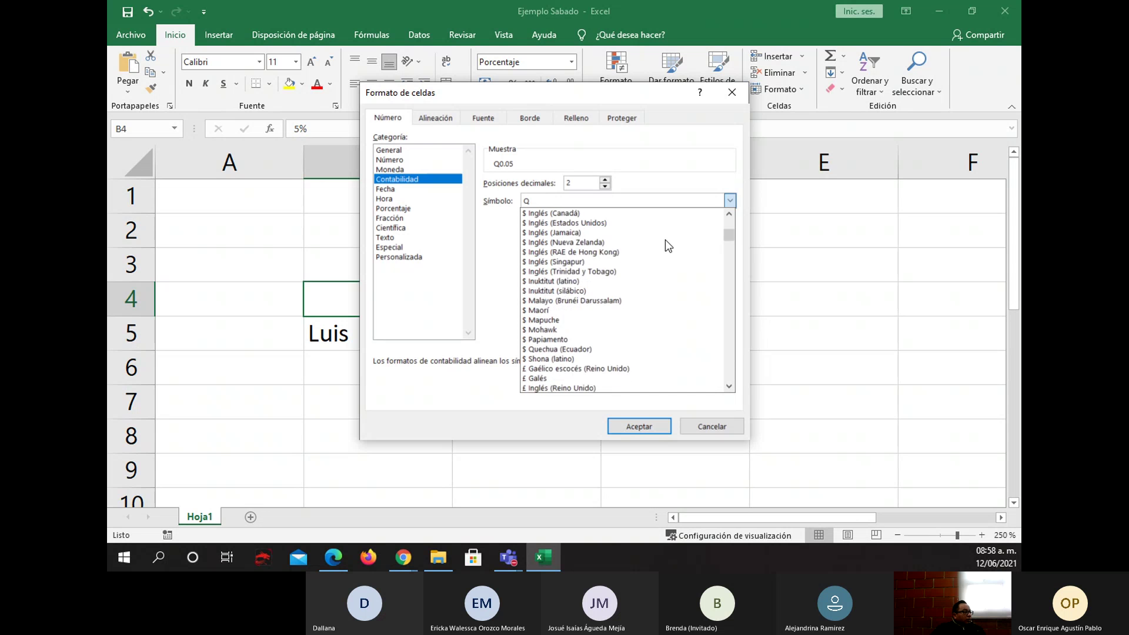
{"action": "scroll", "coordinate": [665, 239], "scroll_direction": "down", "scroll_amount": 8}
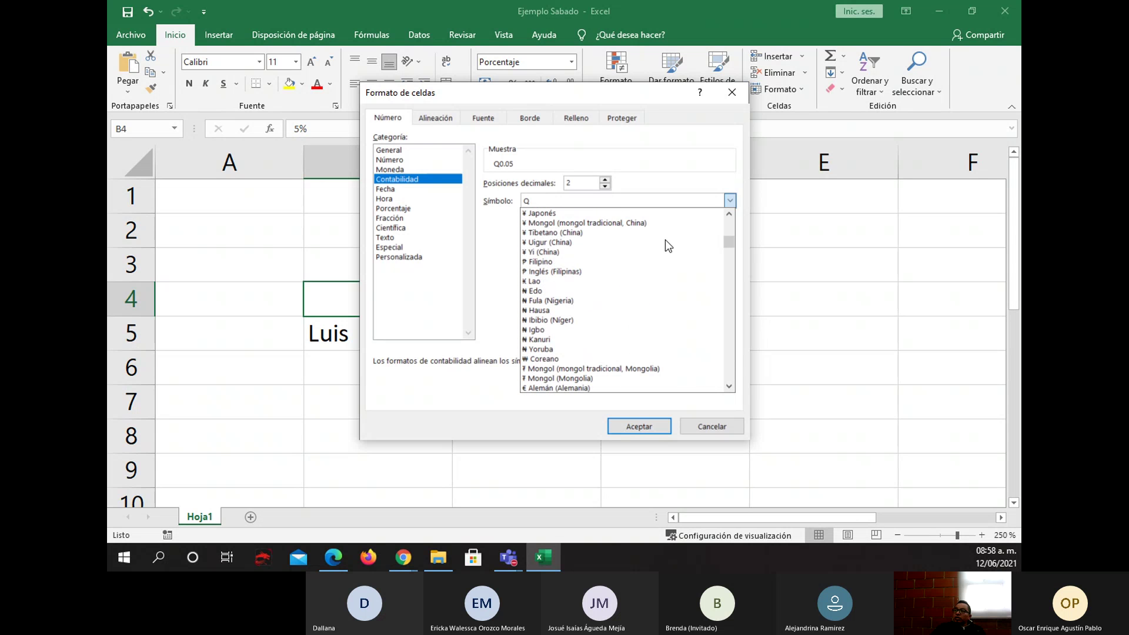
{"action": "scroll", "coordinate": [665, 239], "scroll_direction": "up", "scroll_amount": 4}
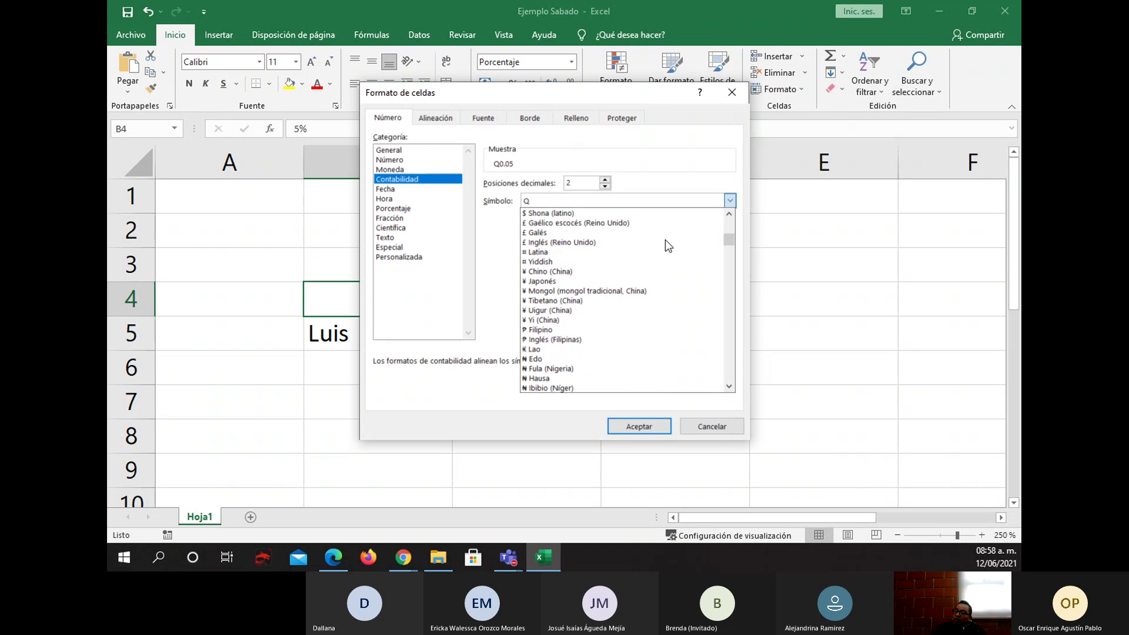
{"action": "scroll", "coordinate": [667, 242], "scroll_direction": "up", "scroll_amount": 4}
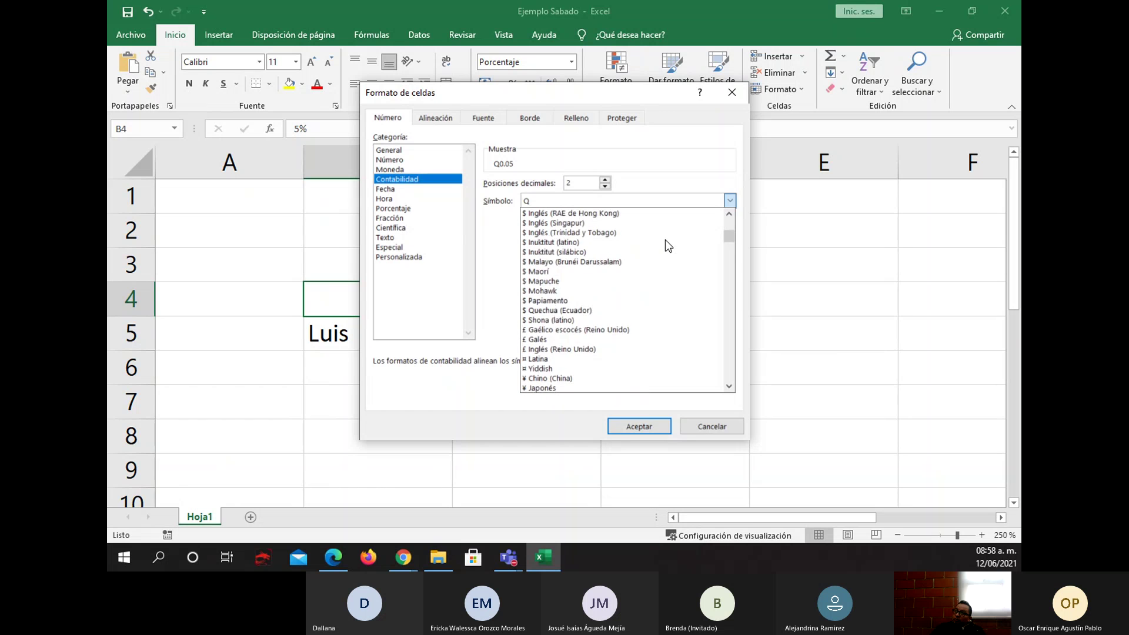
{"action": "scroll", "coordinate": [665, 239], "scroll_direction": "up", "scroll_amount": 1}
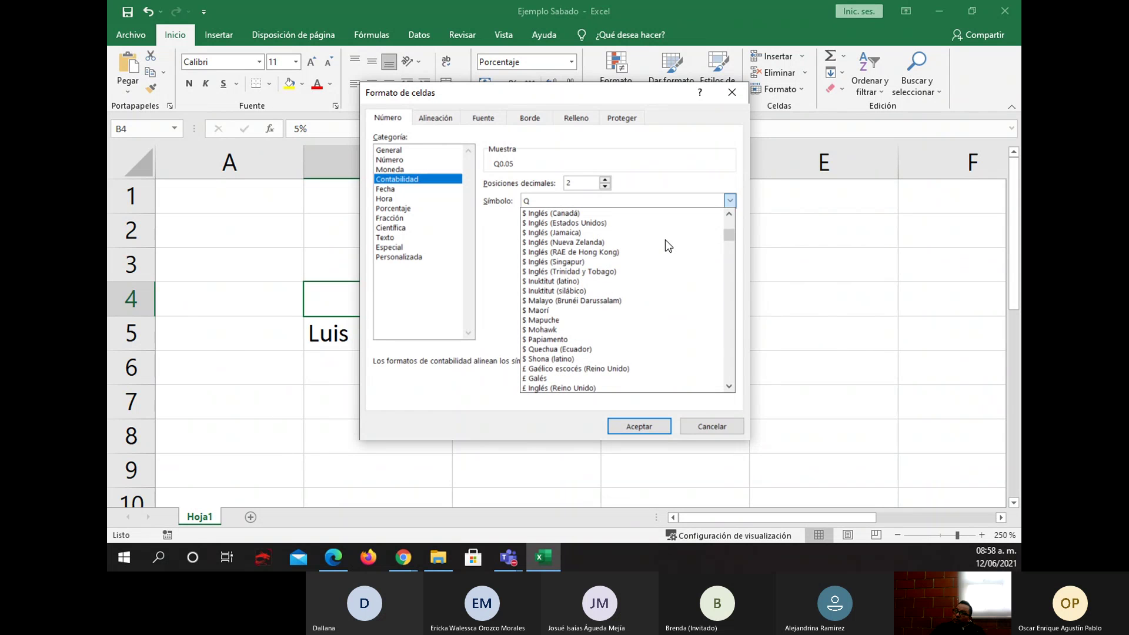
{"action": "left_click", "coordinate": [538, 224]}
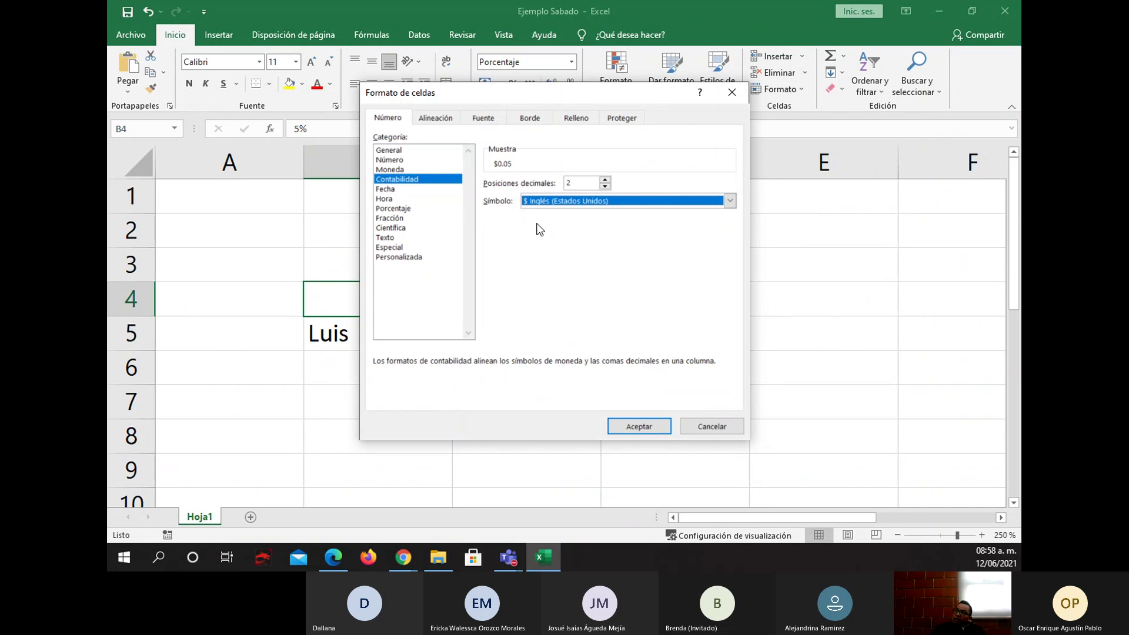
{"action": "left_click", "coordinate": [634, 428]}
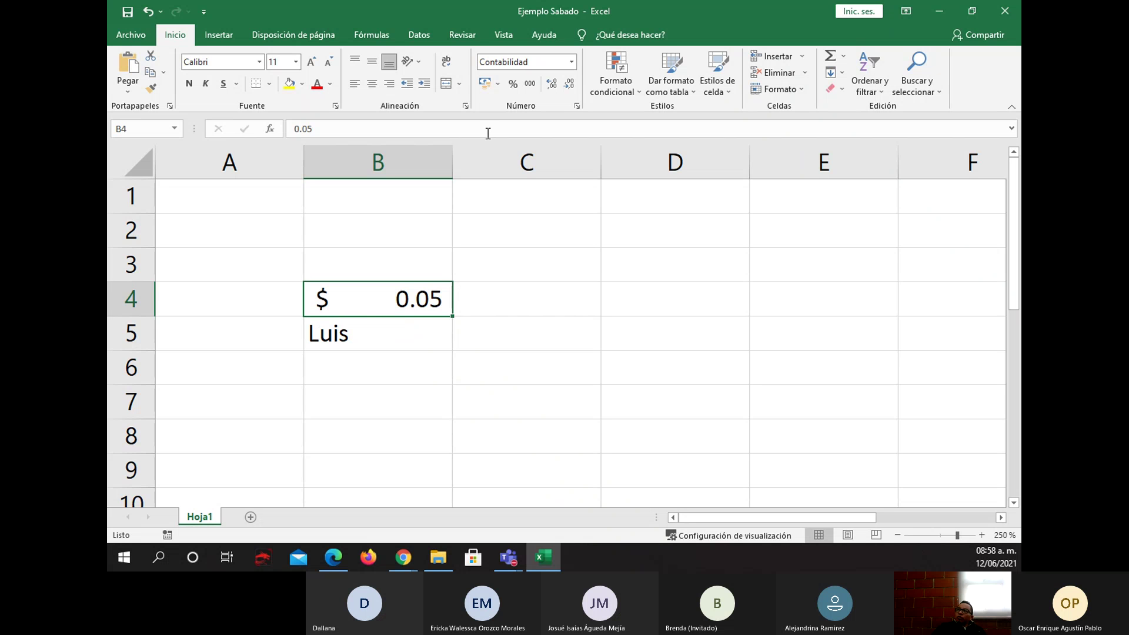
- Format B4 as Moneda with the Q symbol, and switch it to the Contabilidad format with Q to compare symbol placement
{"action": "left_click", "coordinate": [569, 62]}
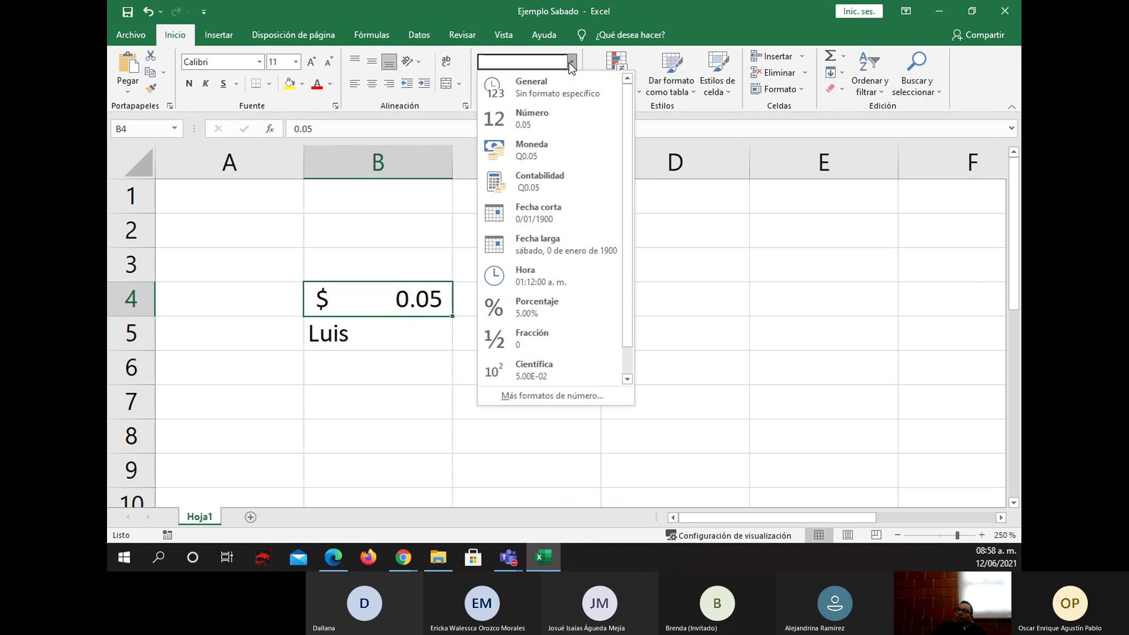
{"action": "left_click", "coordinate": [538, 152]}
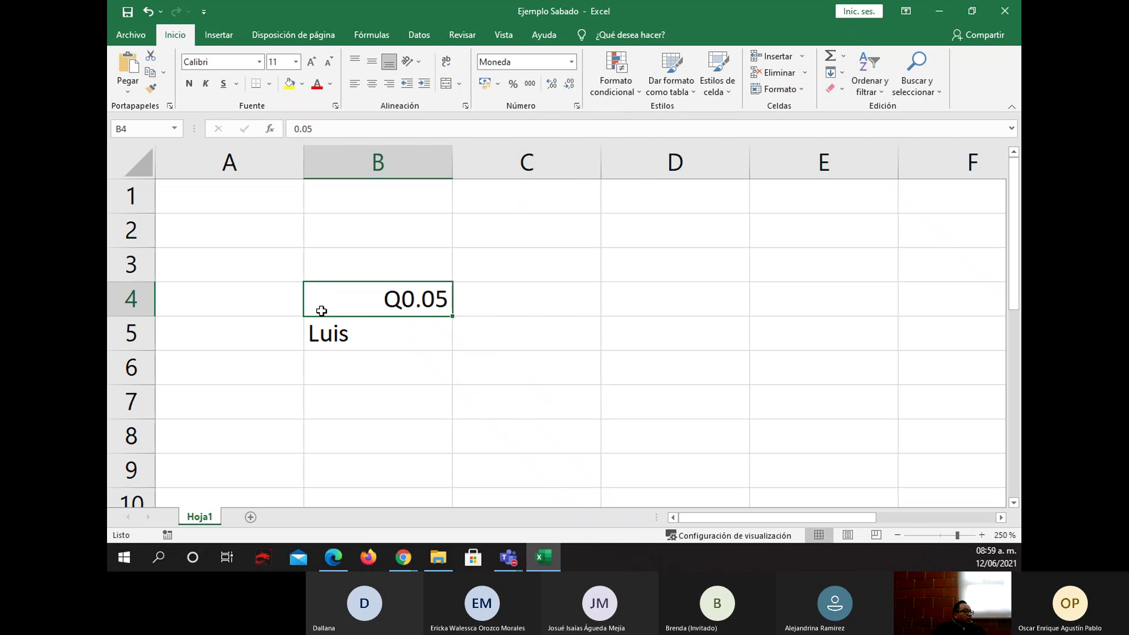
{"action": "left_click", "coordinate": [485, 83]}
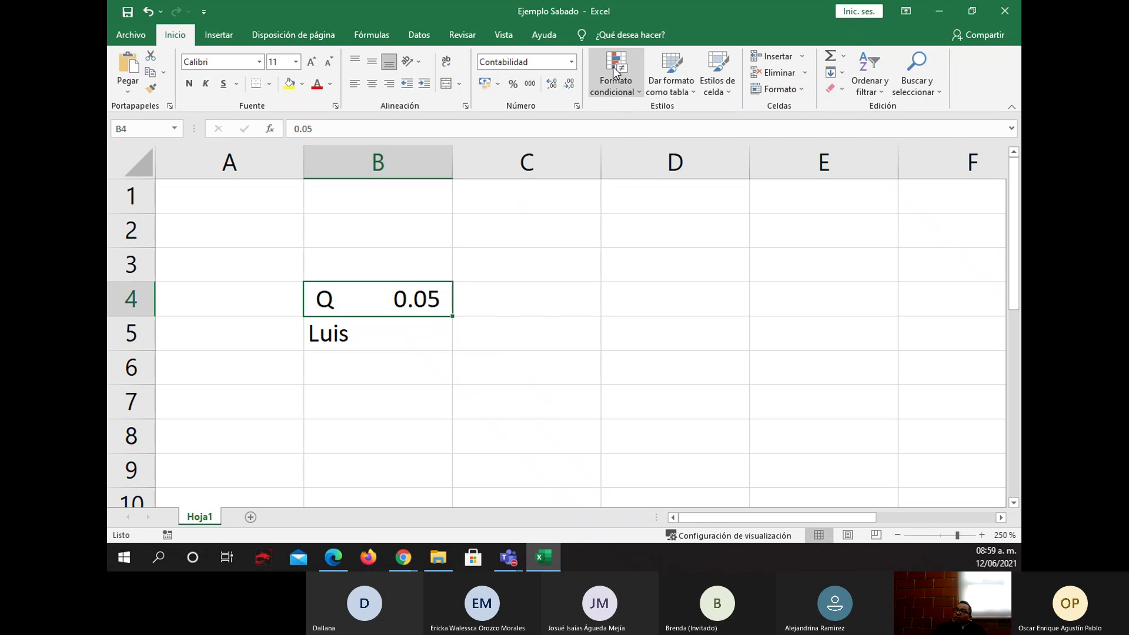
- Examine the remaining number format categories for B4, such as Fecha, Fracción, Científica, Texto, Especial and Personalizada
{"action": "left_click", "coordinate": [572, 62]}
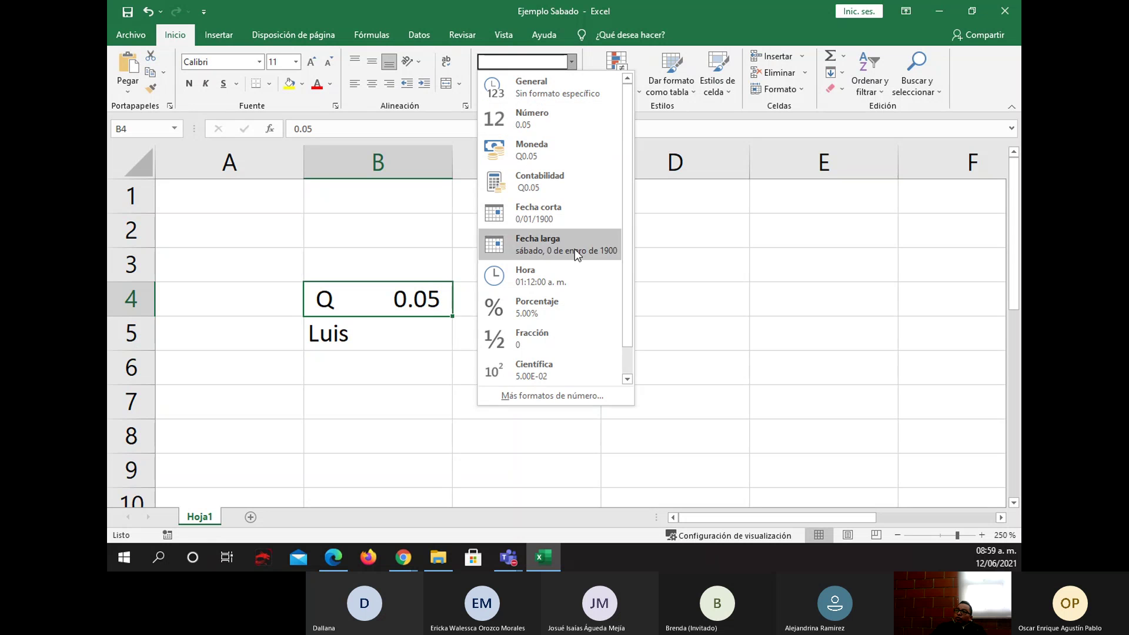
{"action": "left_click", "coordinate": [531, 396]}
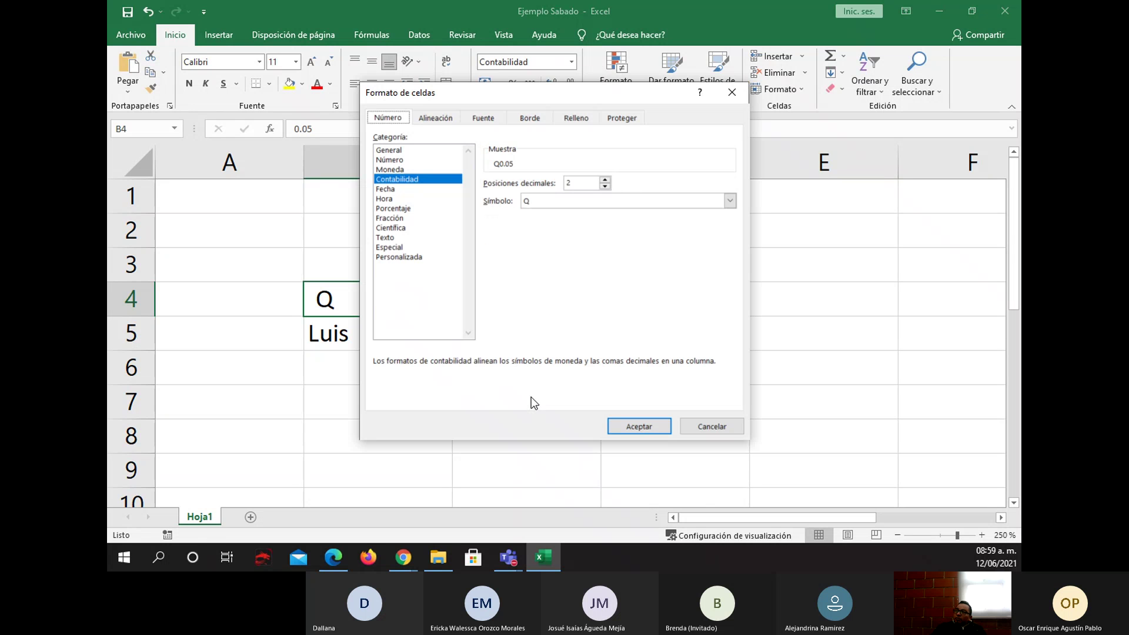
{"action": "left_click", "coordinate": [381, 191]}
{"action": "left_click", "coordinate": [384, 207]}
{"action": "left_click", "coordinate": [391, 219]}
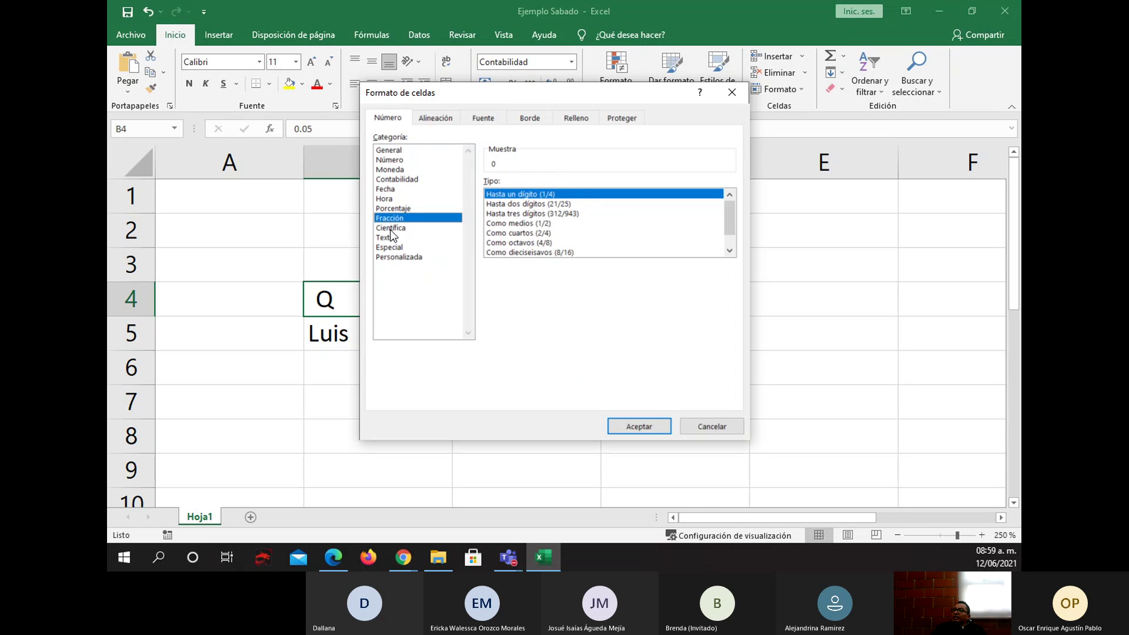
{"action": "left_click", "coordinate": [391, 229]}
{"action": "left_click", "coordinate": [391, 238]}
{"action": "left_click", "coordinate": [393, 248]}
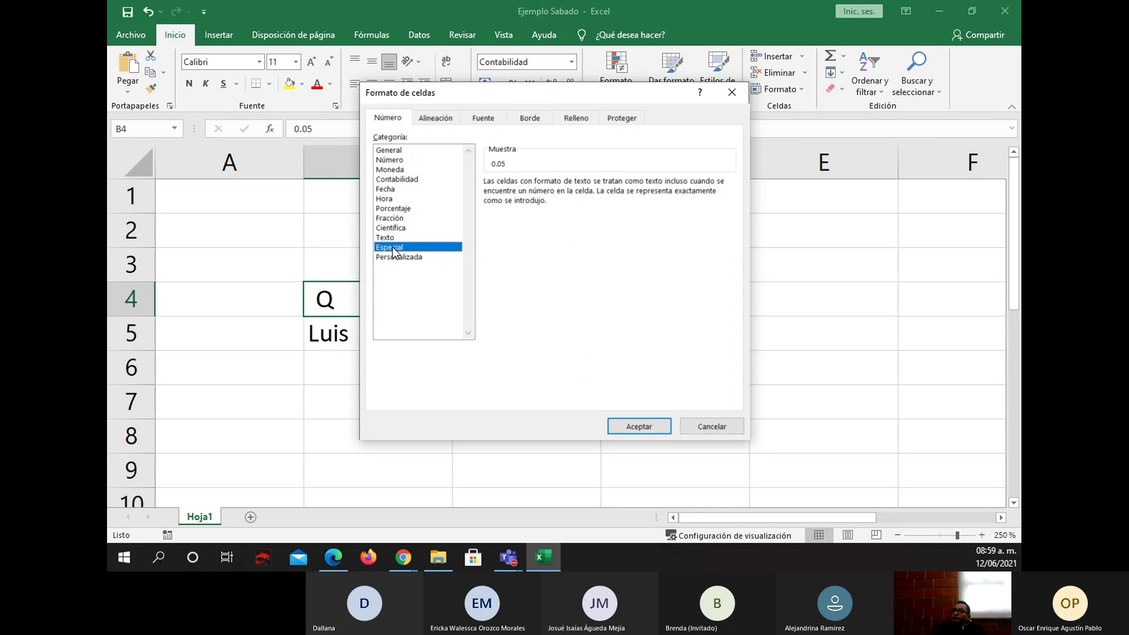
{"action": "left_click", "coordinate": [396, 257]}
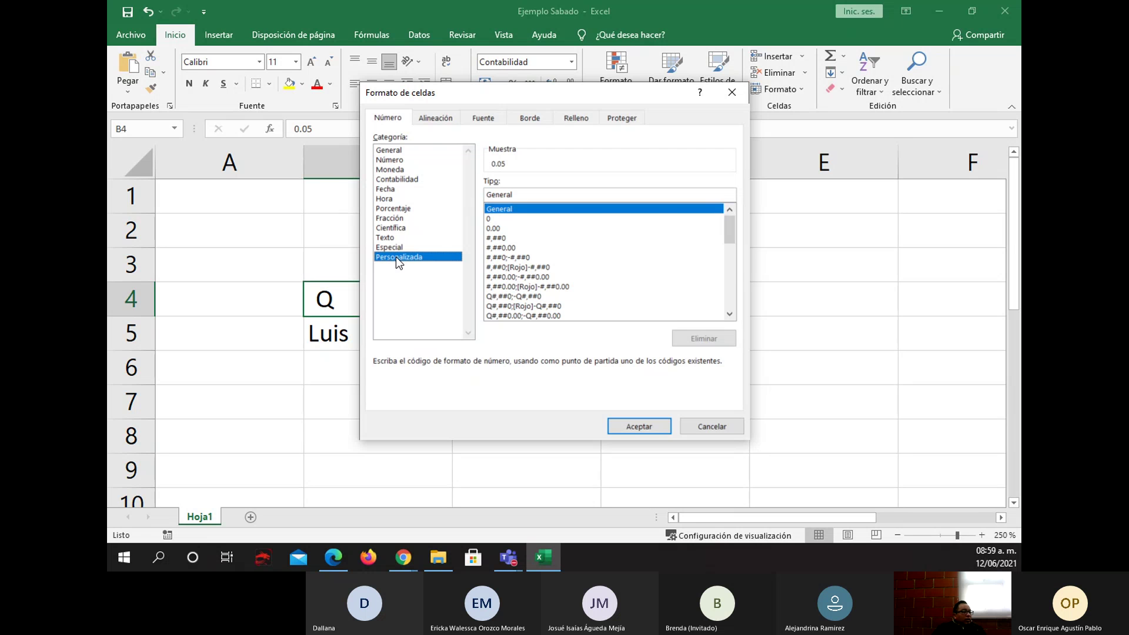
- Preview the custom format codes 0.00, #,##0, #,##0.00 and #,##0;[Rojo]-#,##0 on B4, and close the formatting dialog without applying any
{"action": "left_click", "coordinate": [491, 228]}
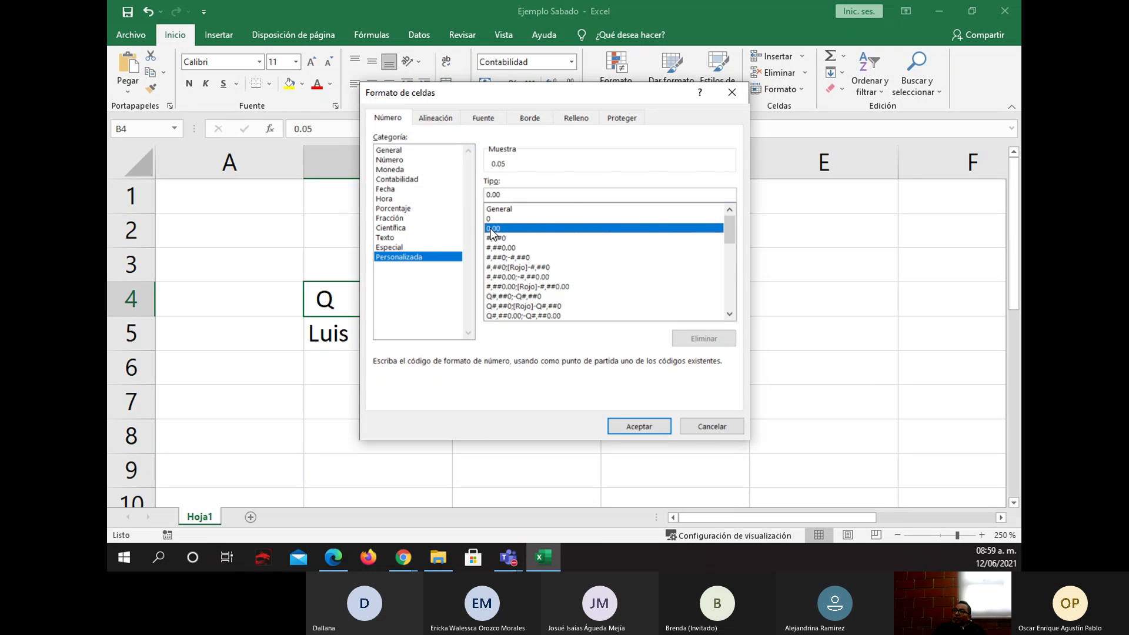
{"action": "left_click", "coordinate": [493, 238]}
{"action": "left_click", "coordinate": [495, 249]}
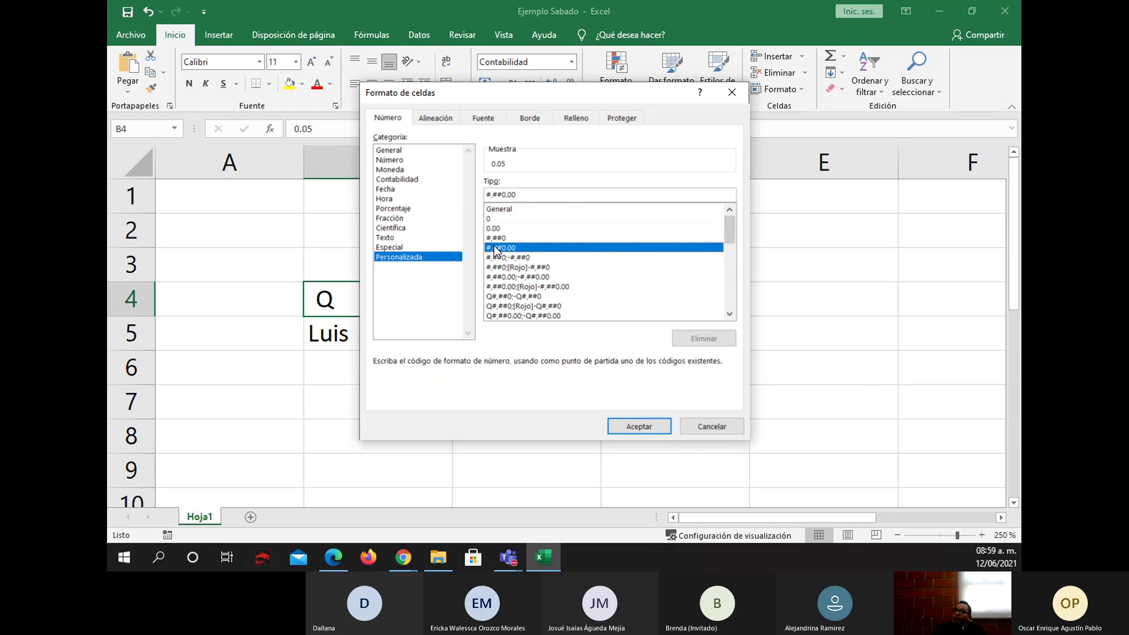
{"action": "left_click", "coordinate": [500, 267]}
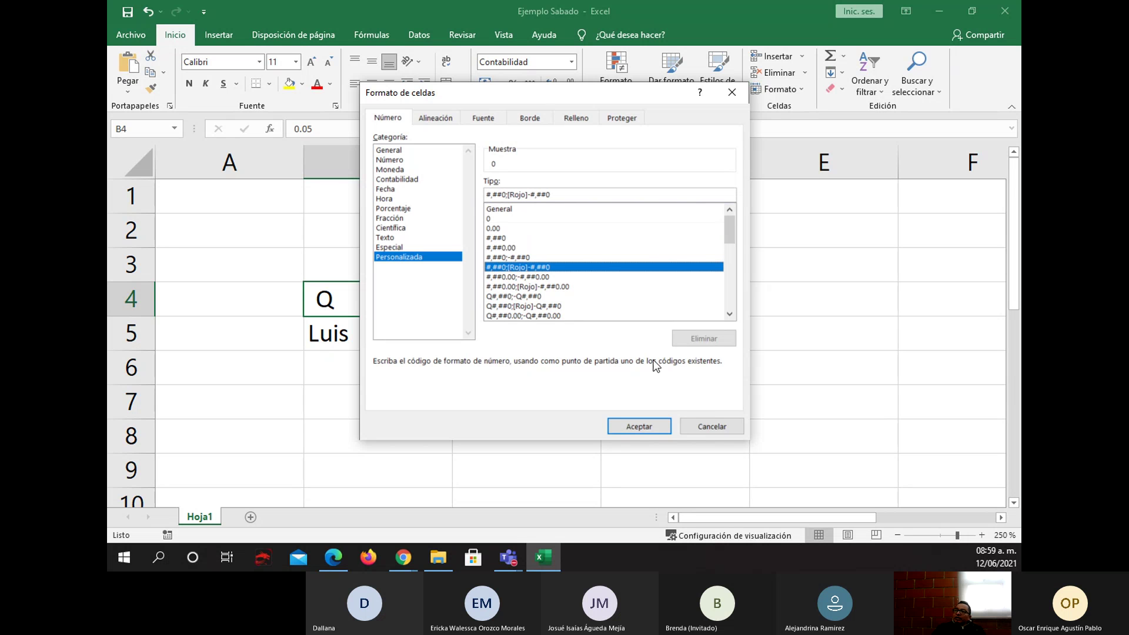
{"action": "left_click", "coordinate": [698, 425]}
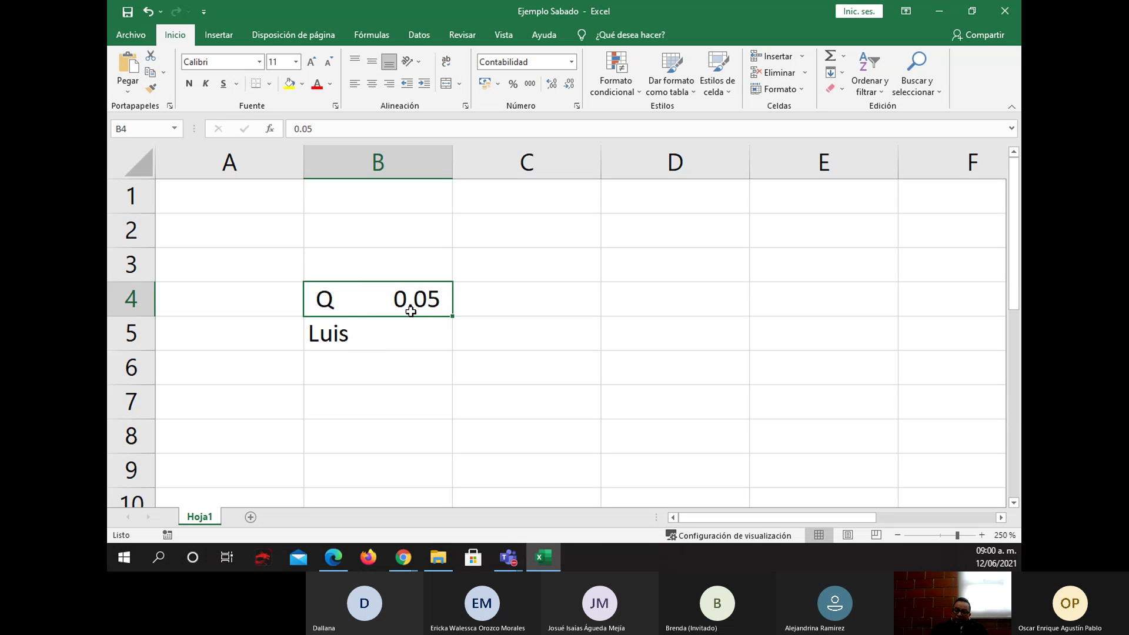
- Clear the contents of cells B4:B5
{"action": "key", "text": "shift+Down"}
{"action": "key", "text": "Delete"}
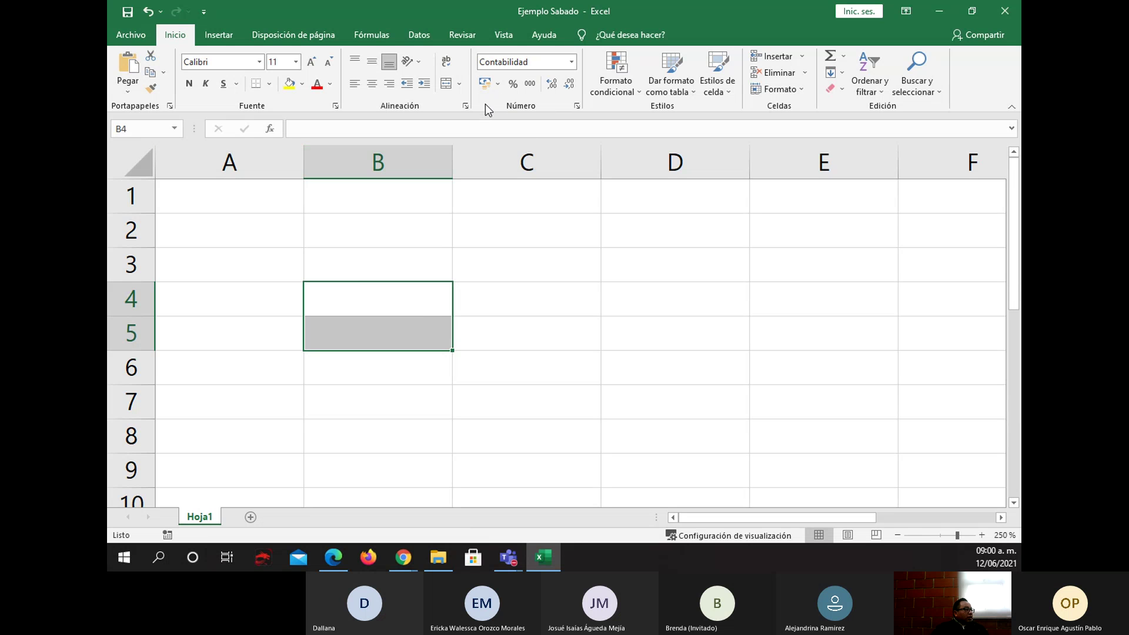
- Try entering an amount with a literal dollar sign in C4: enter $100.2 and correct it to $100.25
{"action": "left_click", "coordinate": [510, 307]}
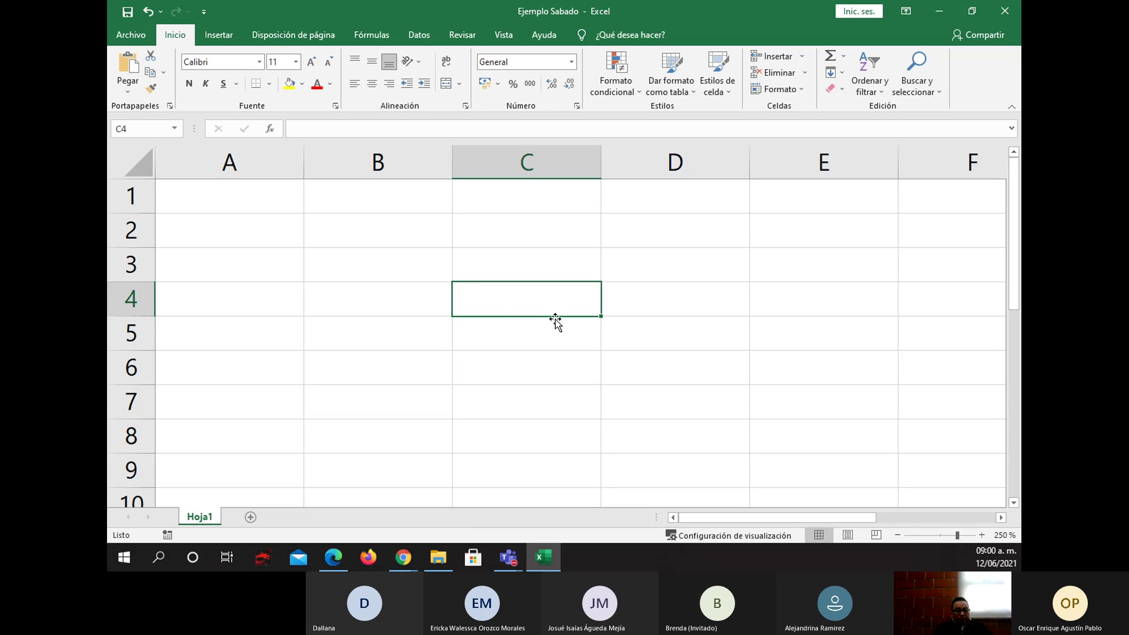
{"action": "type", "text": "$"}
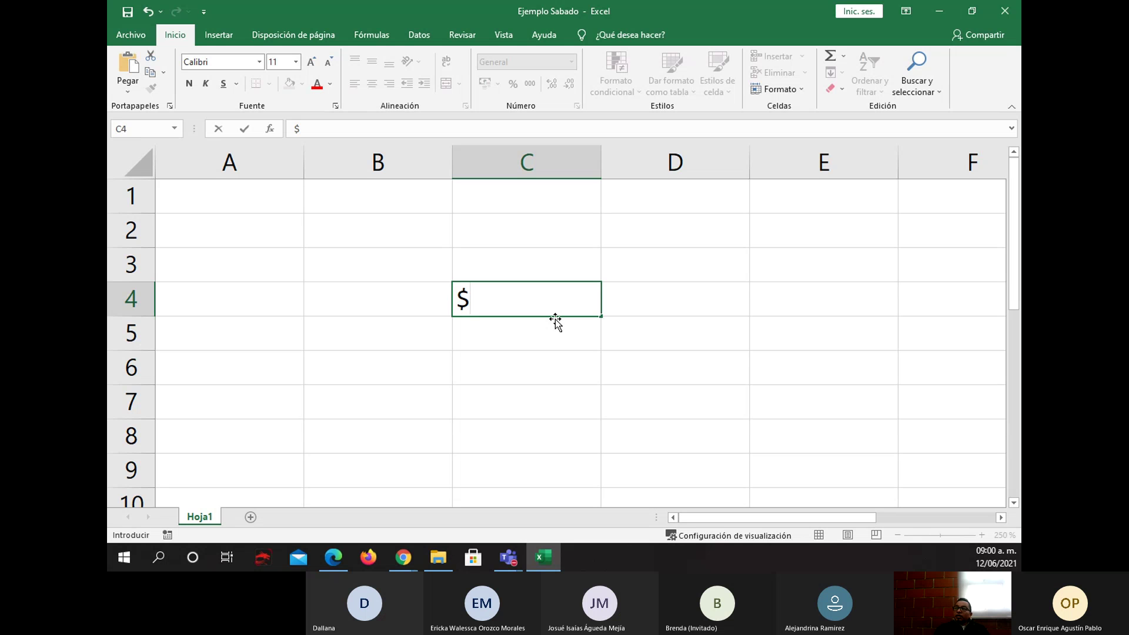
{"action": "type", "text": "100.2"}
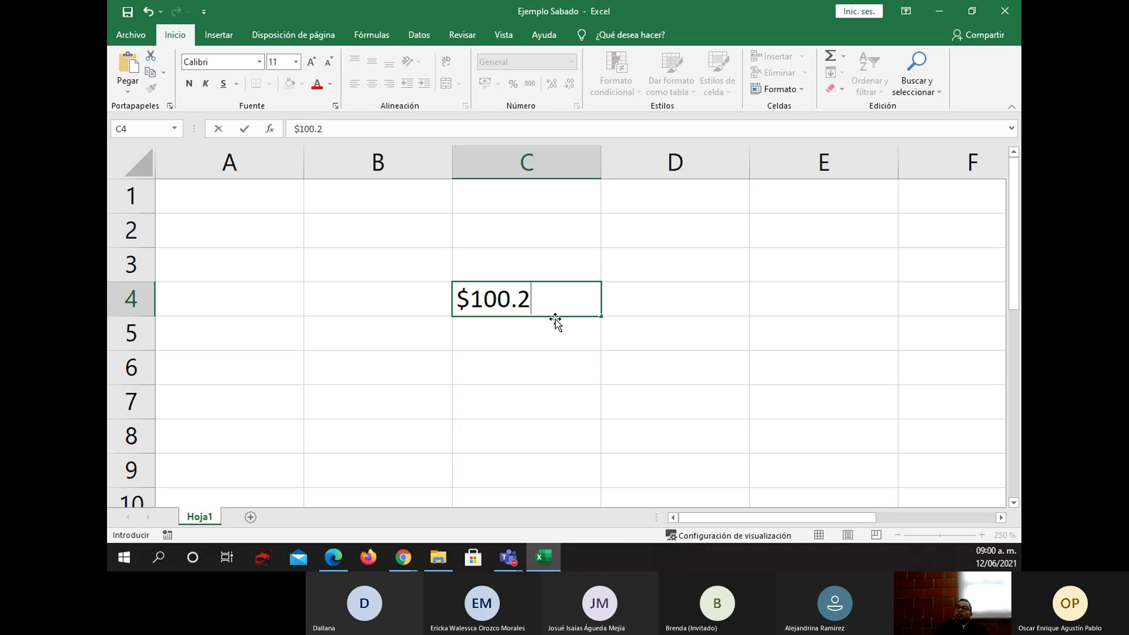
{"action": "key", "text": "Return"}
{"action": "key", "text": "Up"}
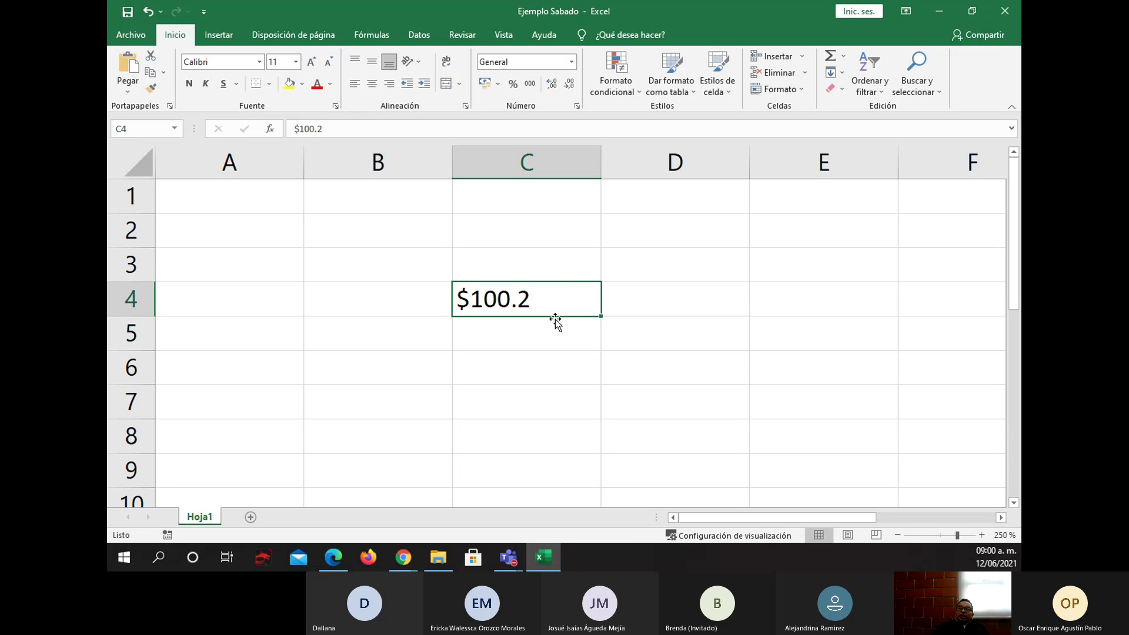
{"action": "key", "text": "F2"}
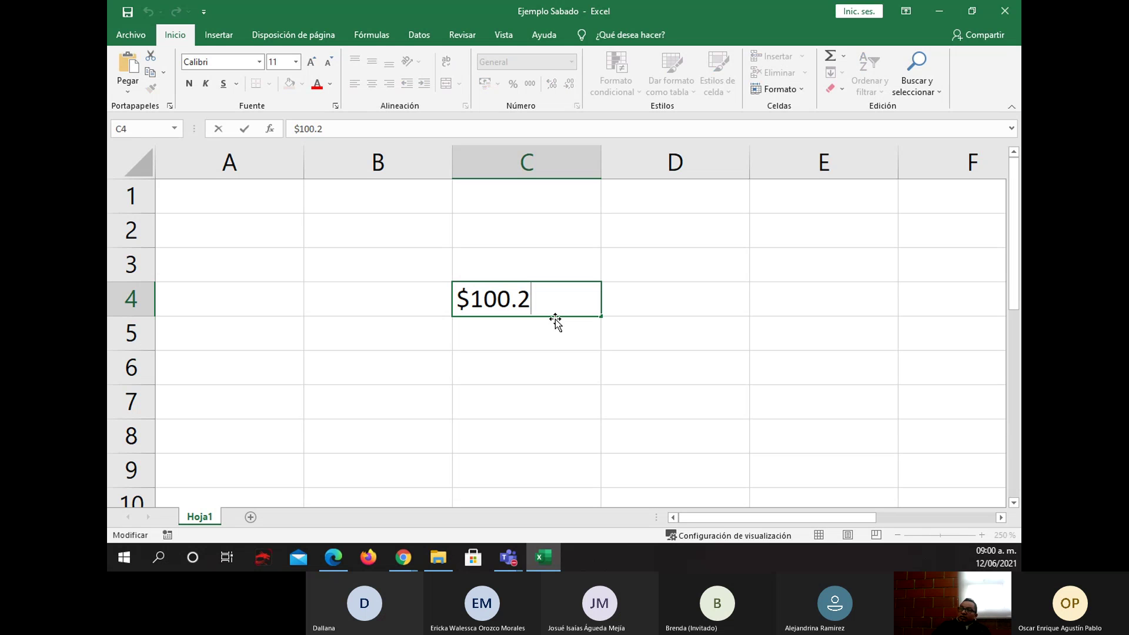
{"action": "type", "text": "5"}
{"action": "key", "text": "Return"}
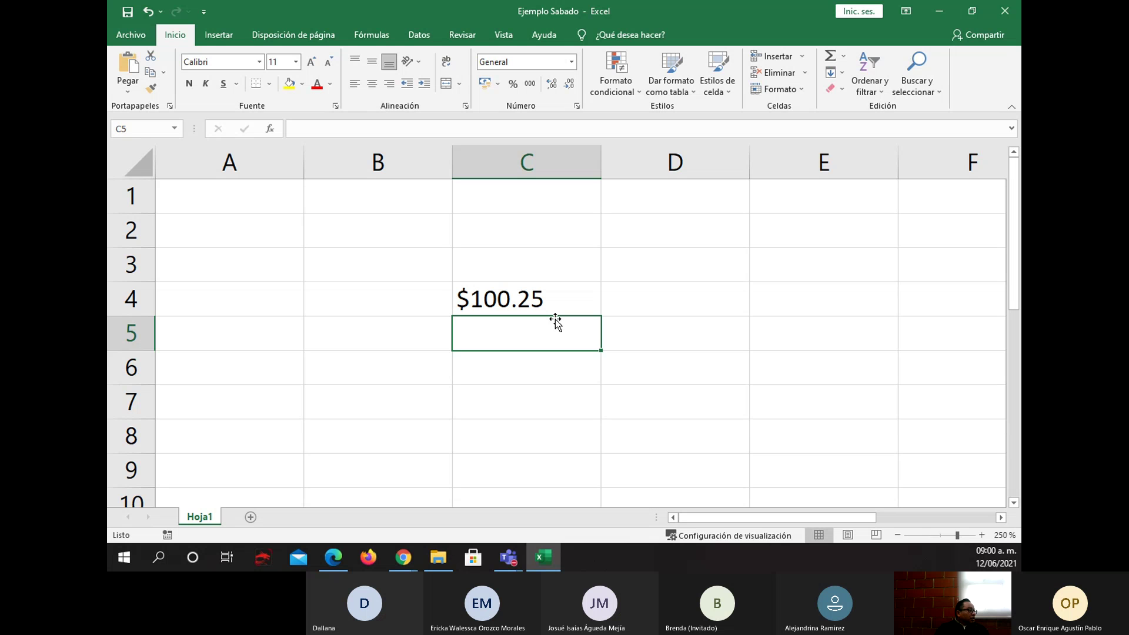
{"action": "key", "text": "Up"}
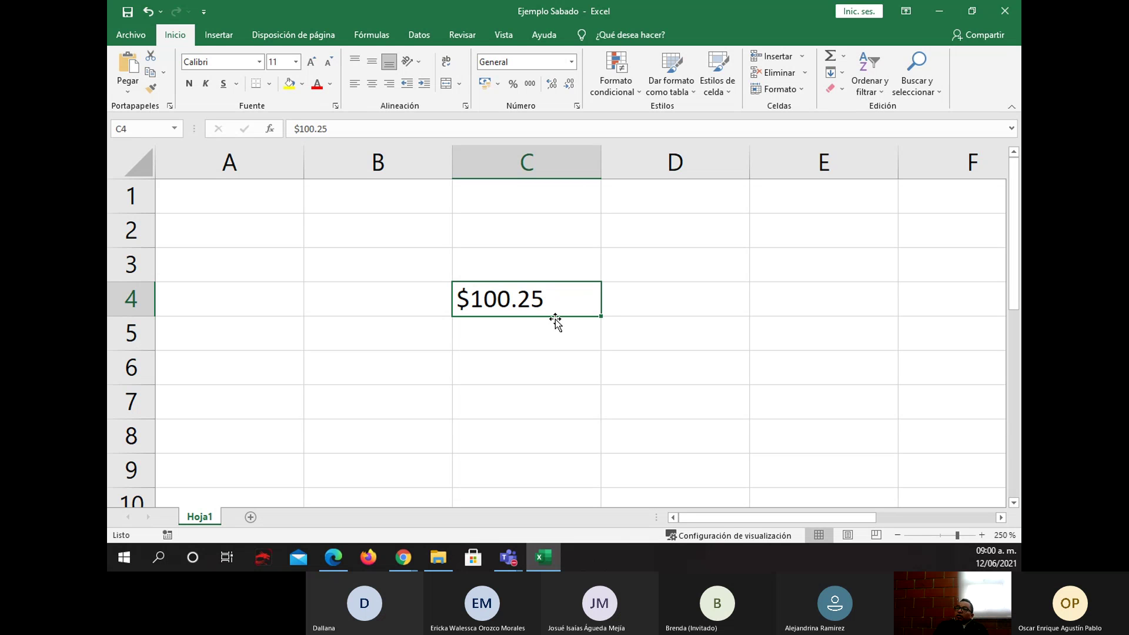
- Replace the entry in C4 with the plain number 100.25, without a currency symbol
{"action": "key", "text": "Delete"}
{"action": "key", "text": "Up"}
{"action": "key", "text": "Down"}
{"action": "type", "text": "100.25"}
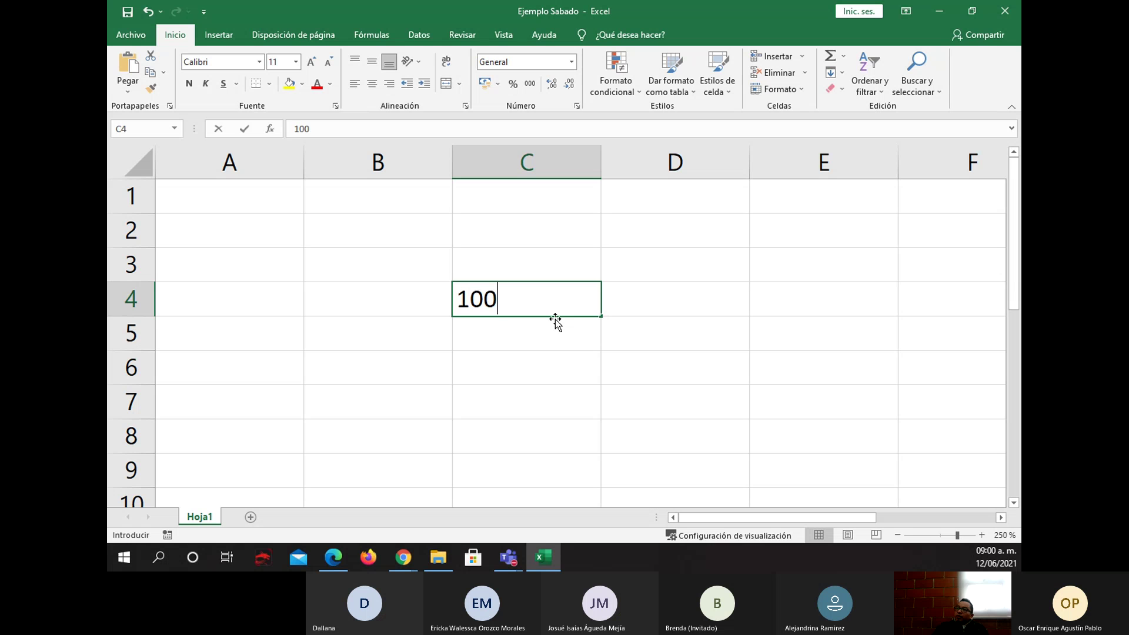
{"action": "key", "text": "Return"}
{"action": "key", "text": "Up"}
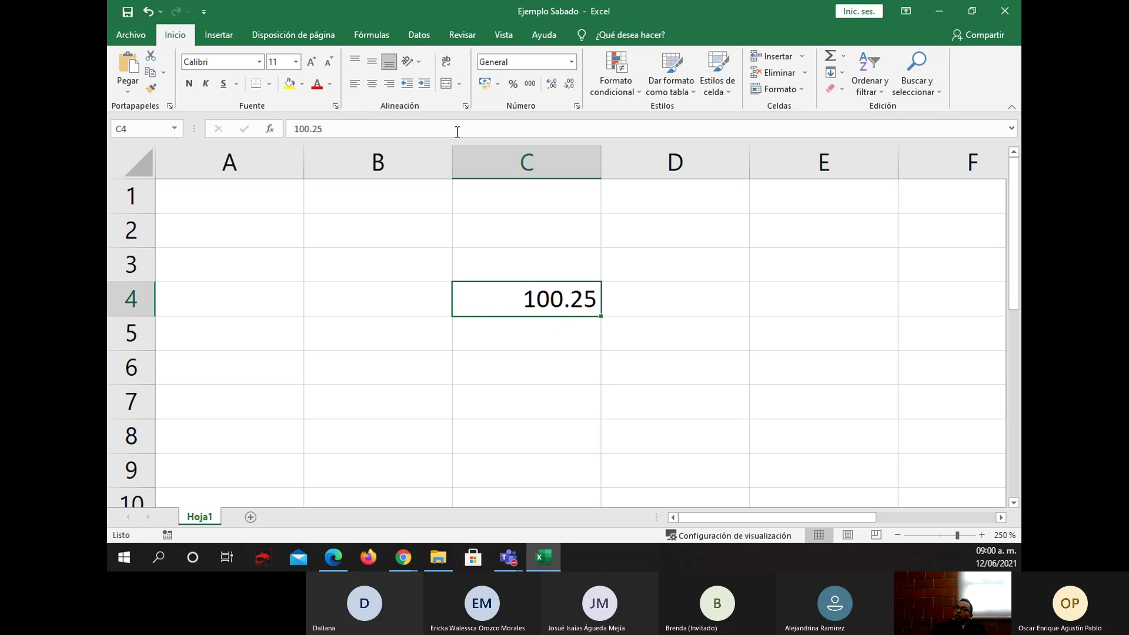
- Format C4 as Contabilidad with two decimals and the symbol "$ Español (Estados Unidos)", and clear the cell's contents
{"action": "left_click", "coordinate": [499, 85]}
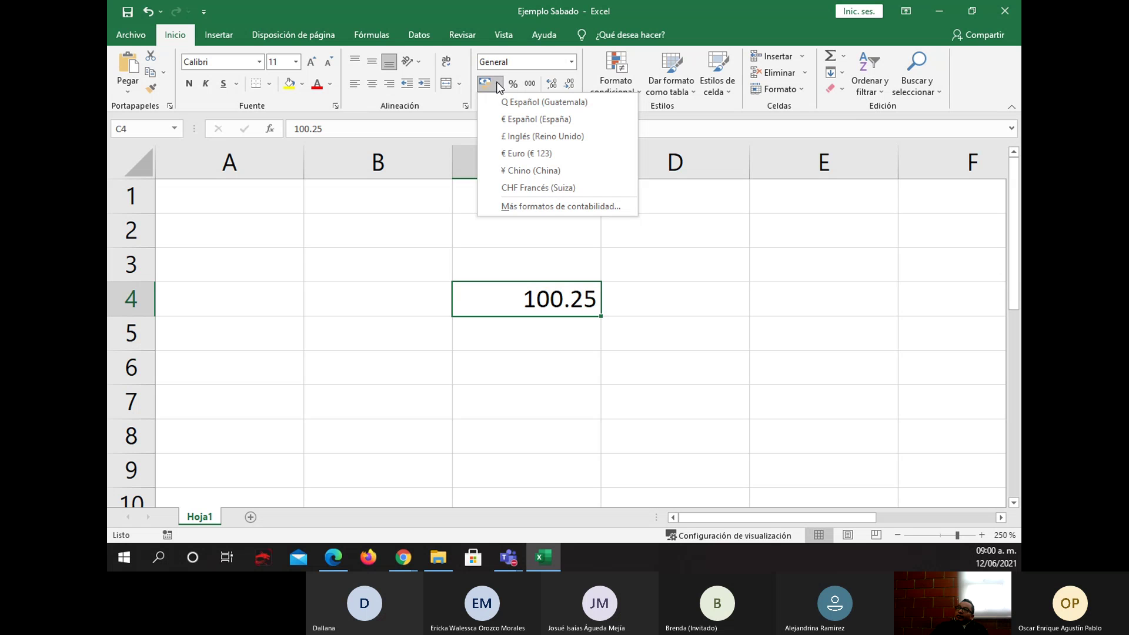
{"action": "left_click", "coordinate": [568, 200]}
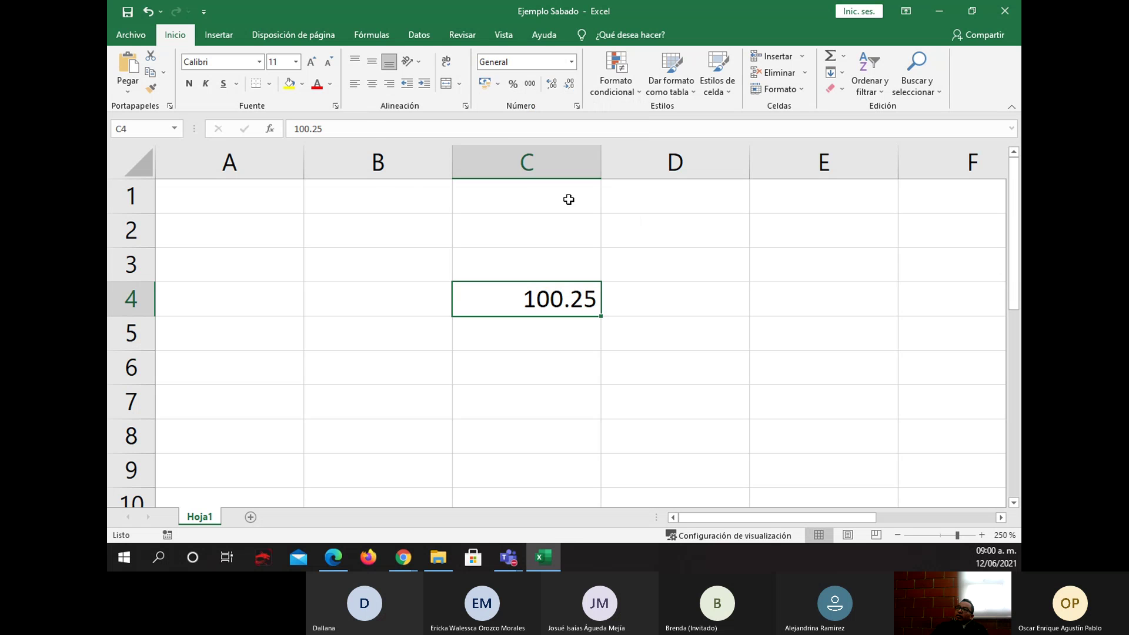
{"action": "left_click", "coordinate": [713, 203]}
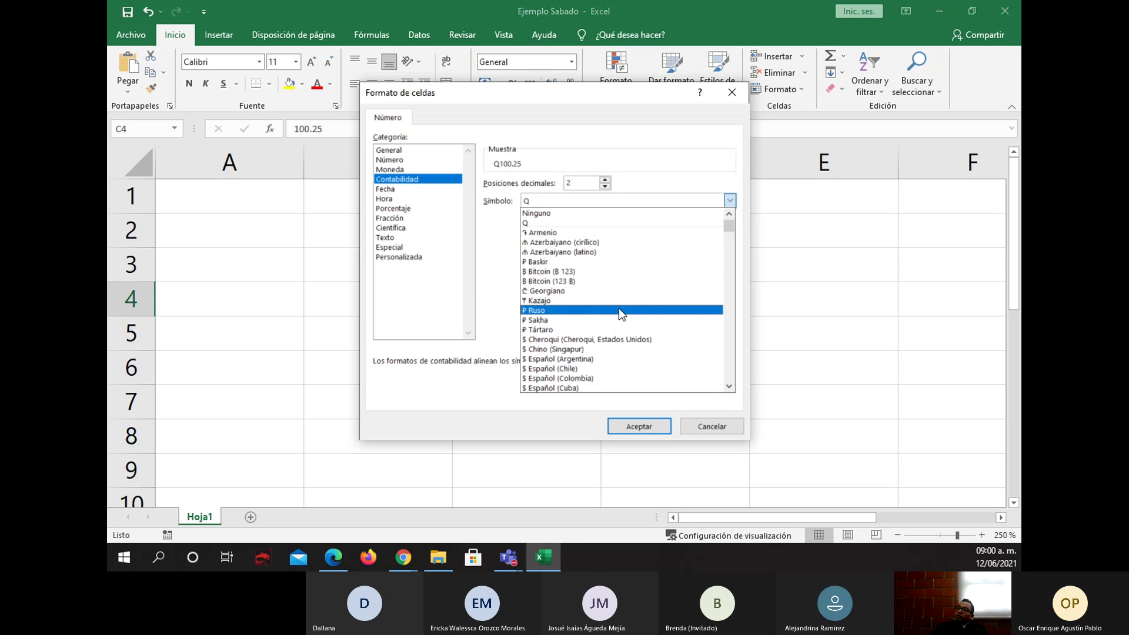
{"action": "scroll", "coordinate": [601, 350], "scroll_direction": "down", "scroll_amount": 2}
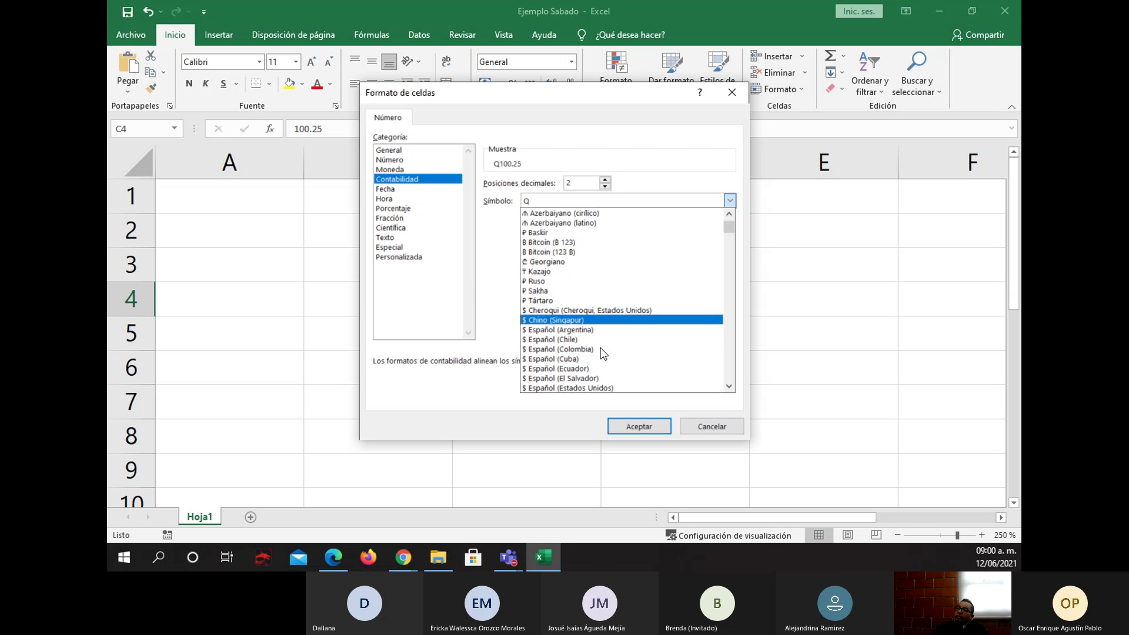
{"action": "left_click", "coordinate": [600, 357]}
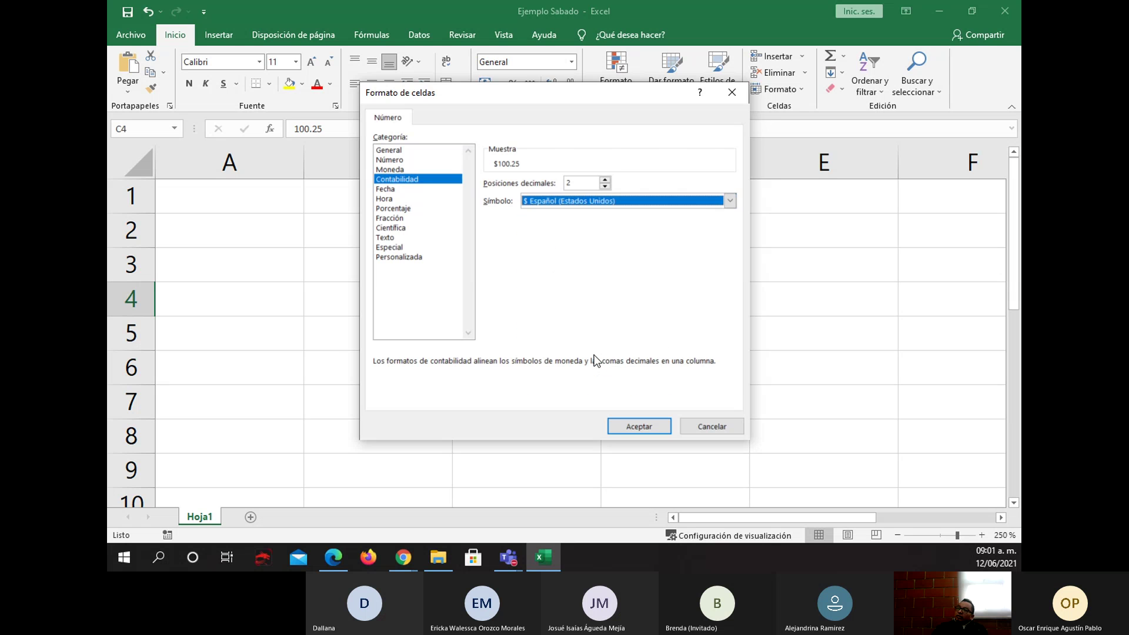
{"action": "left_click", "coordinate": [625, 424]}
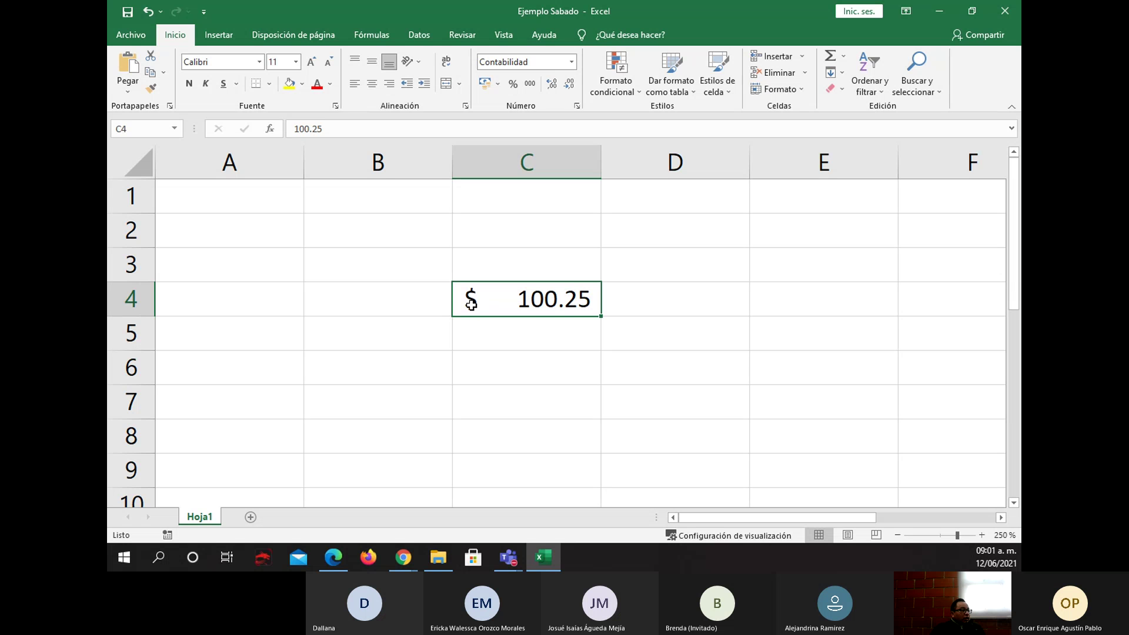
{"action": "key", "text": "Delete"}
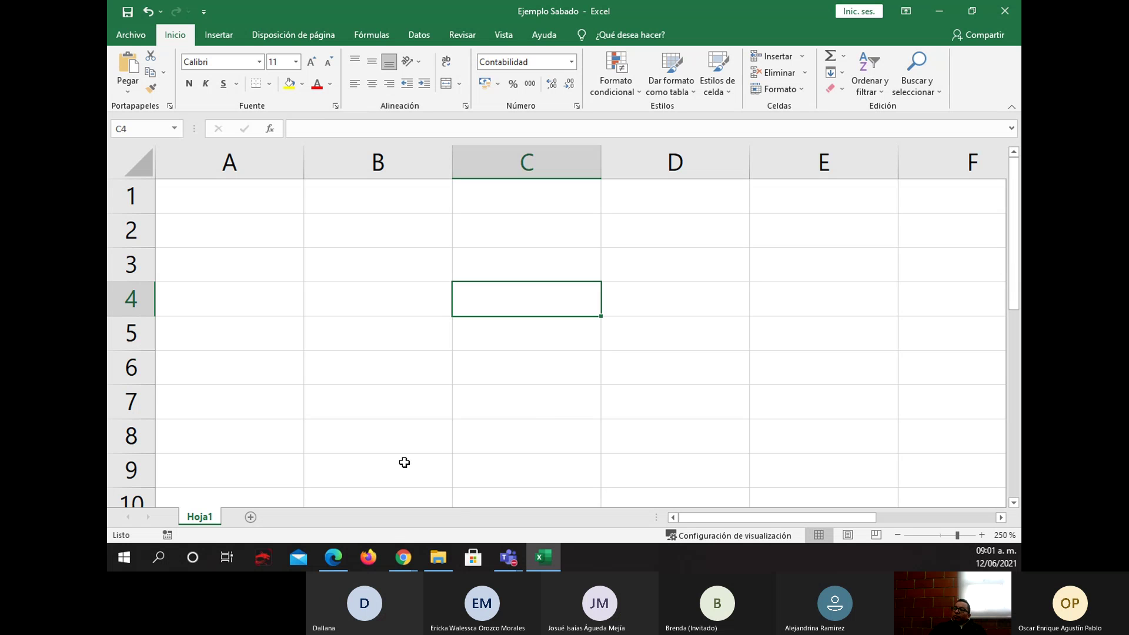
- Switch to the course page in Chrome, open "Tutorial Edición Básica en Excel" in a new tab, and show its video full screen
{"action": "mouse_move", "coordinate": [404, 557]}
{"action": "left_click", "coordinate": [470, 464]}
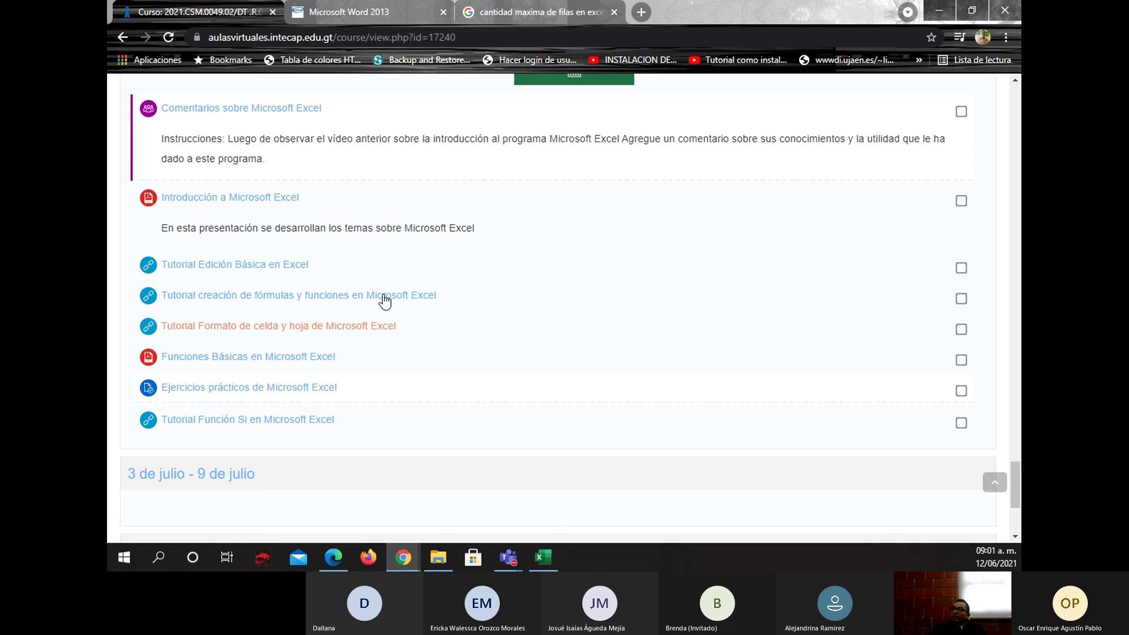
{"action": "right_click", "coordinate": [271, 264]}
{"action": "left_click", "coordinate": [348, 275]}
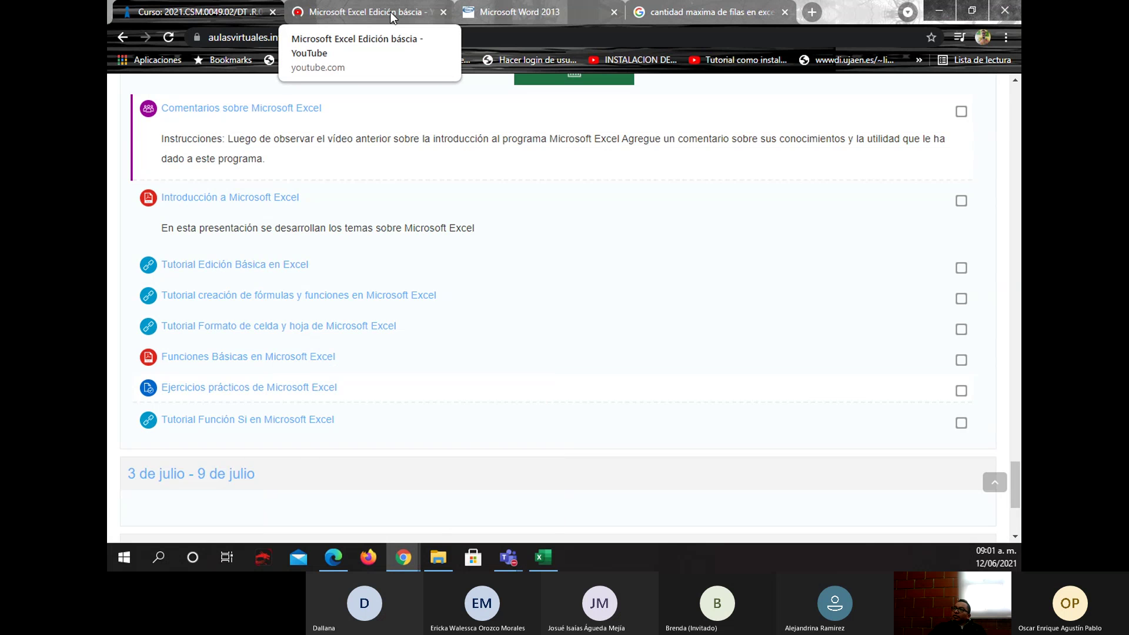
{"action": "left_click", "coordinate": [391, 16]}
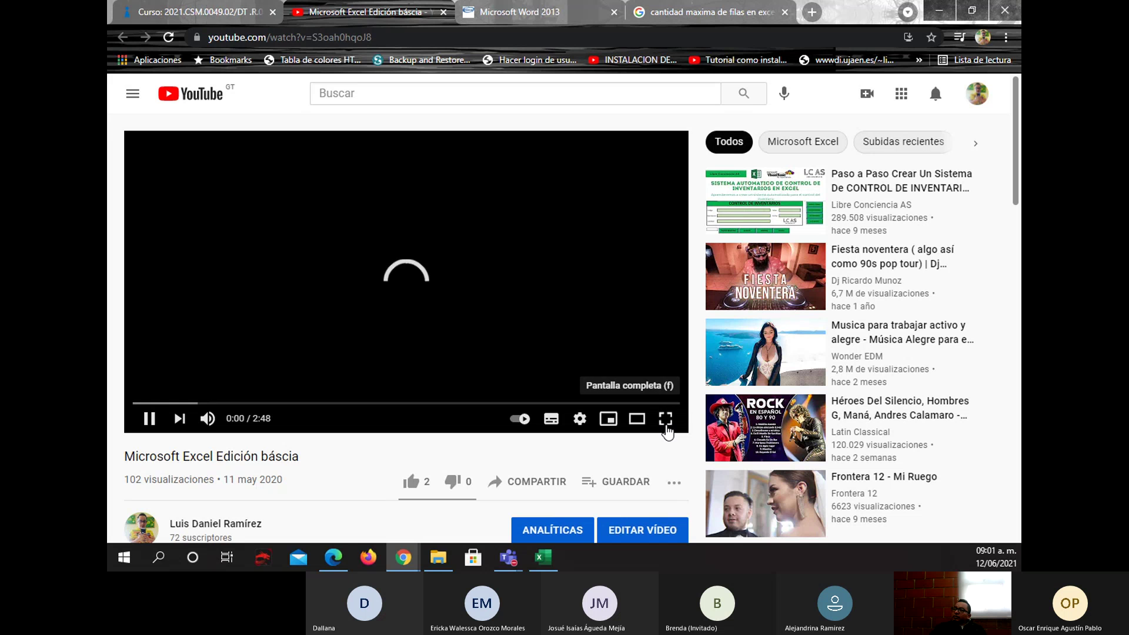
{"action": "left_click", "coordinate": [666, 428]}
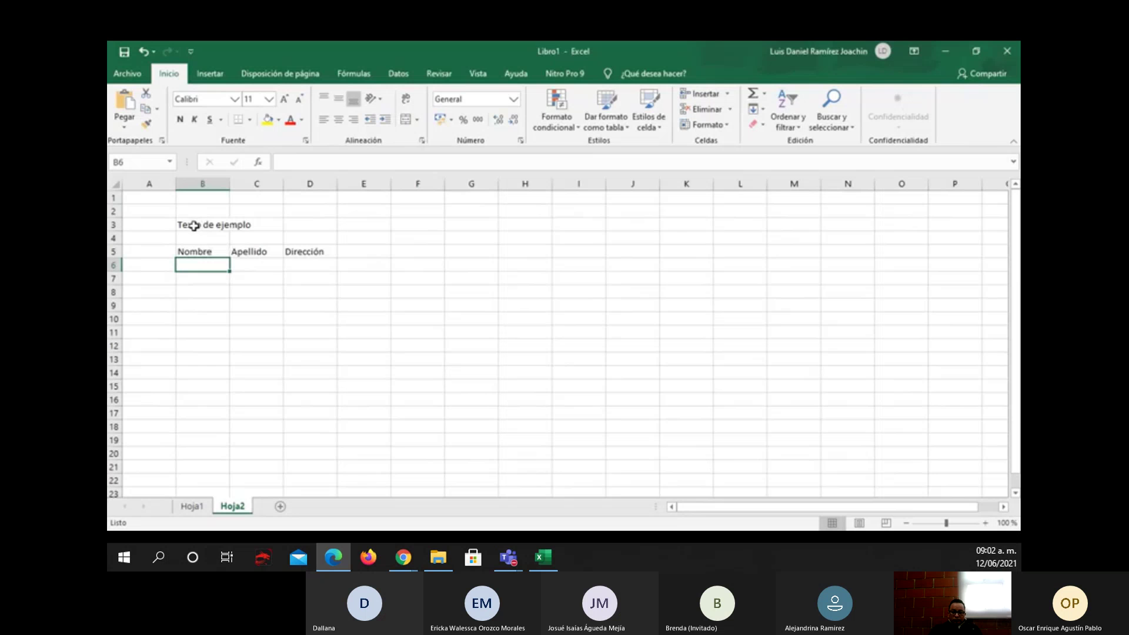
- Set the font of the Nombre header in B5 of Hoja2 to Arial Black
{"action": "left_click", "coordinate": [205, 250]}
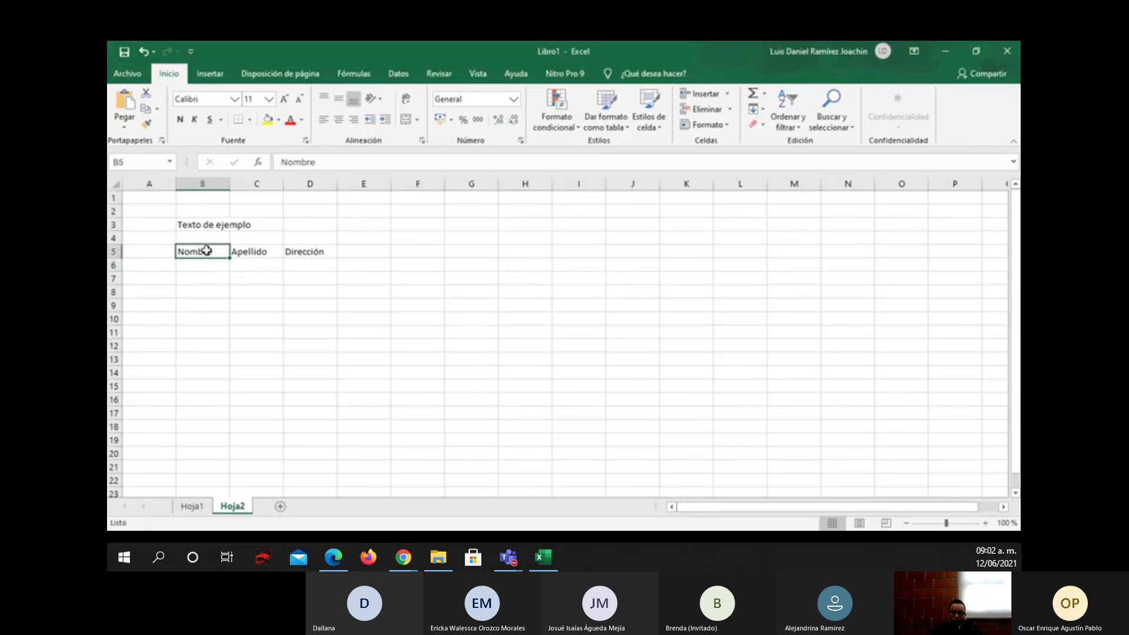
{"action": "left_click", "coordinate": [235, 100]}
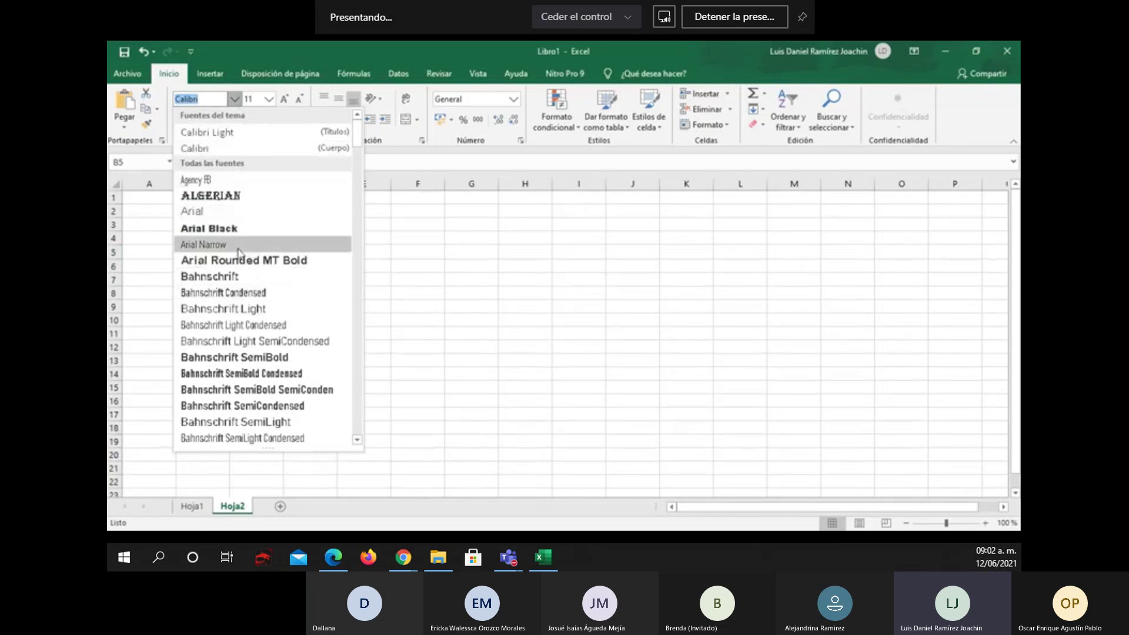
{"action": "left_click", "coordinate": [235, 229]}
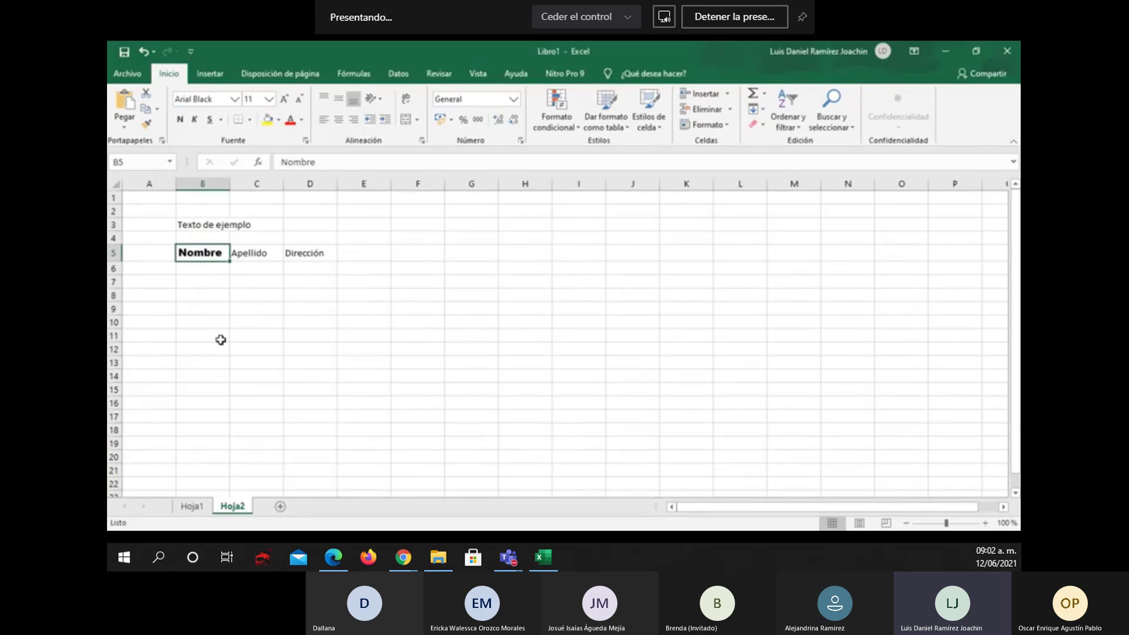
- Set the font of the Apellido and Dirección headers in C5:D5 to Arial Black
{"action": "left_click", "coordinate": [252, 254]}
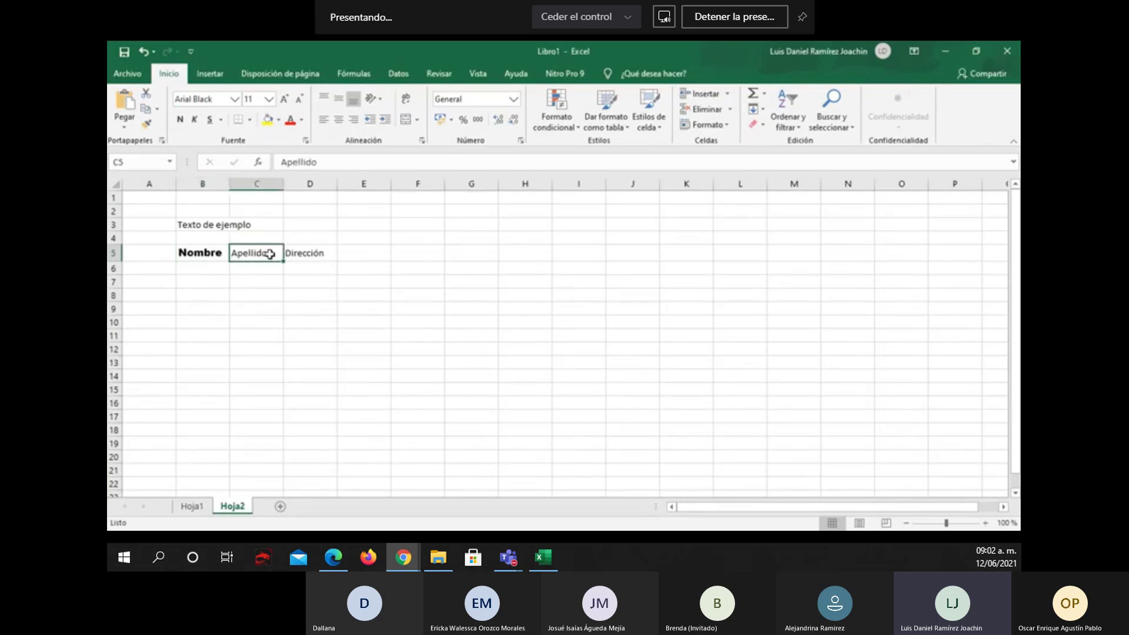
{"action": "left_click_drag", "start_coordinate": [270, 254], "coordinate": [306, 257]}
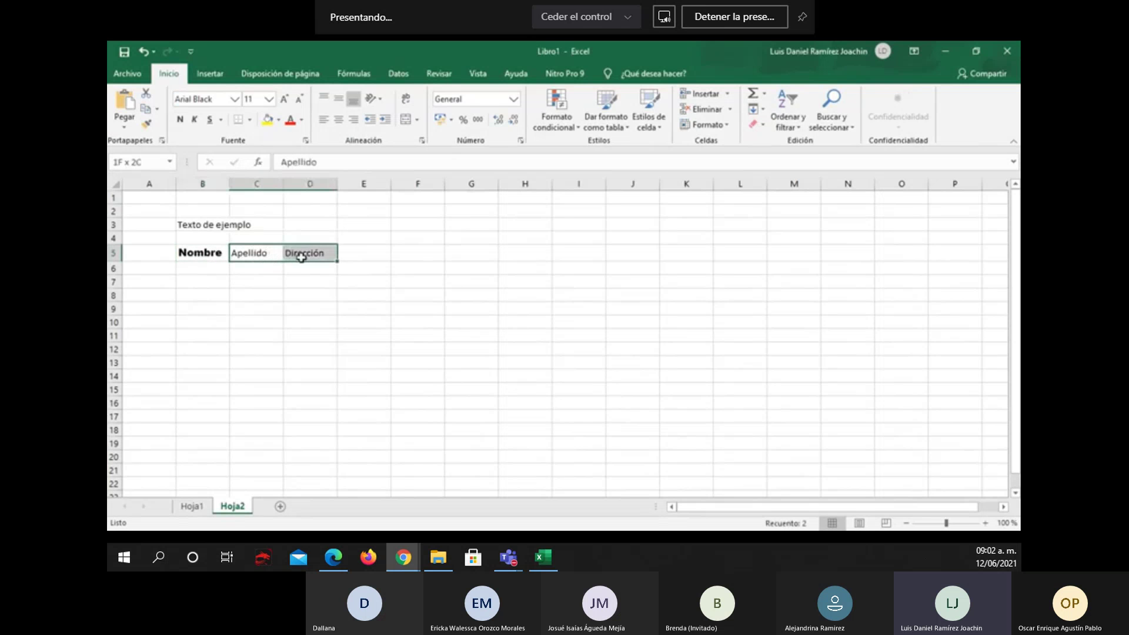
{"action": "left_click", "coordinate": [234, 100]}
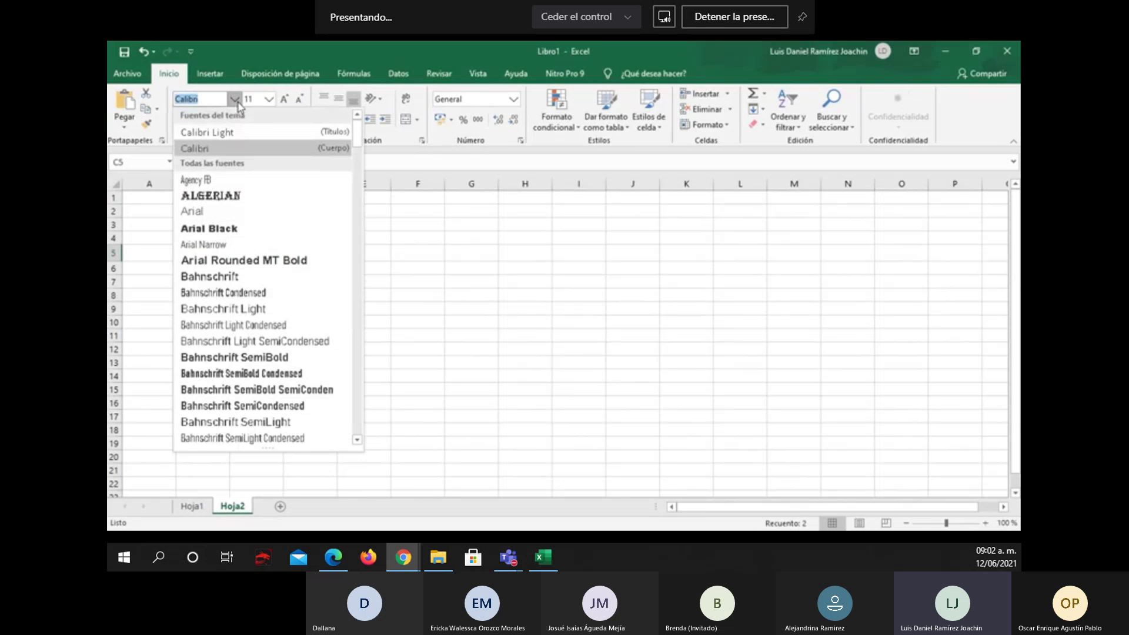
{"action": "left_click", "coordinate": [234, 235]}
{"action": "left_click", "coordinate": [272, 294]}
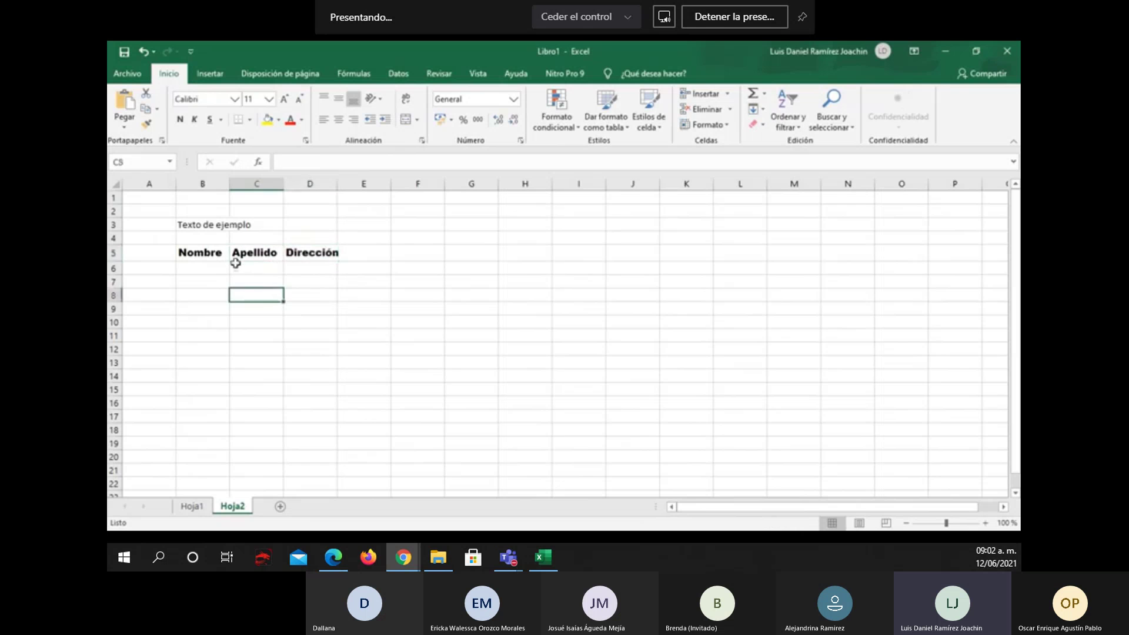
- Increase the font size of the three headers in B5:D5 to 12
{"action": "left_click_drag", "start_coordinate": [193, 256], "coordinate": [301, 259]}
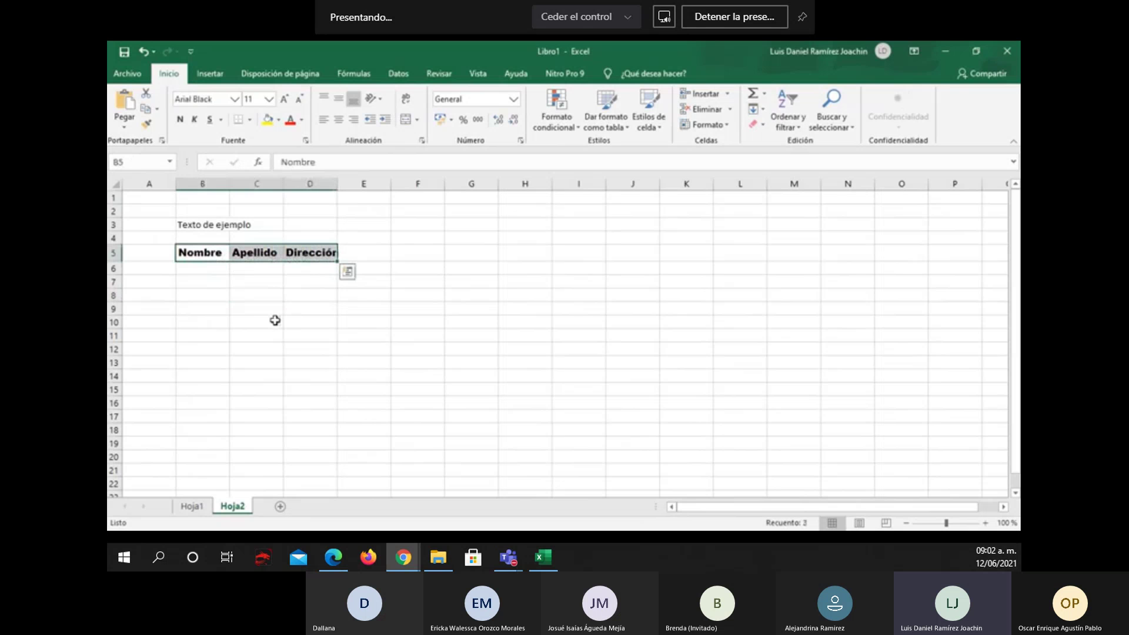
{"action": "left_click", "coordinate": [285, 100]}
{"action": "left_click", "coordinate": [274, 284]}
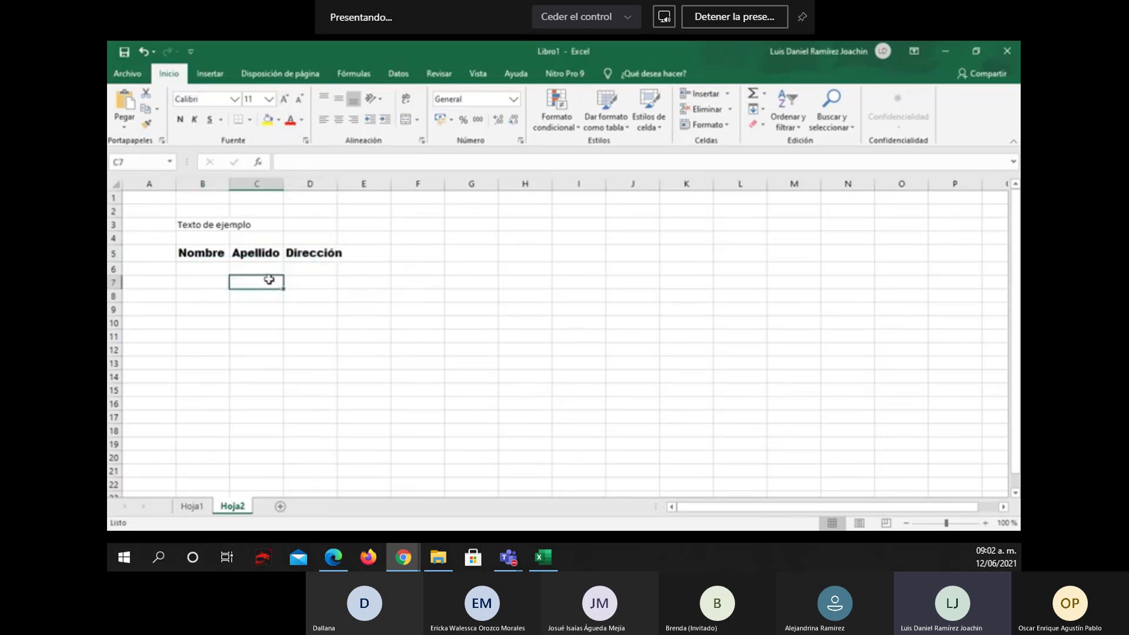
- Apply all borders (Todos los bordes) to the header cells B5:D5
{"action": "left_click_drag", "start_coordinate": [205, 254], "coordinate": [301, 259]}
{"action": "left_click_drag", "start_coordinate": [204, 253], "coordinate": [309, 257]}
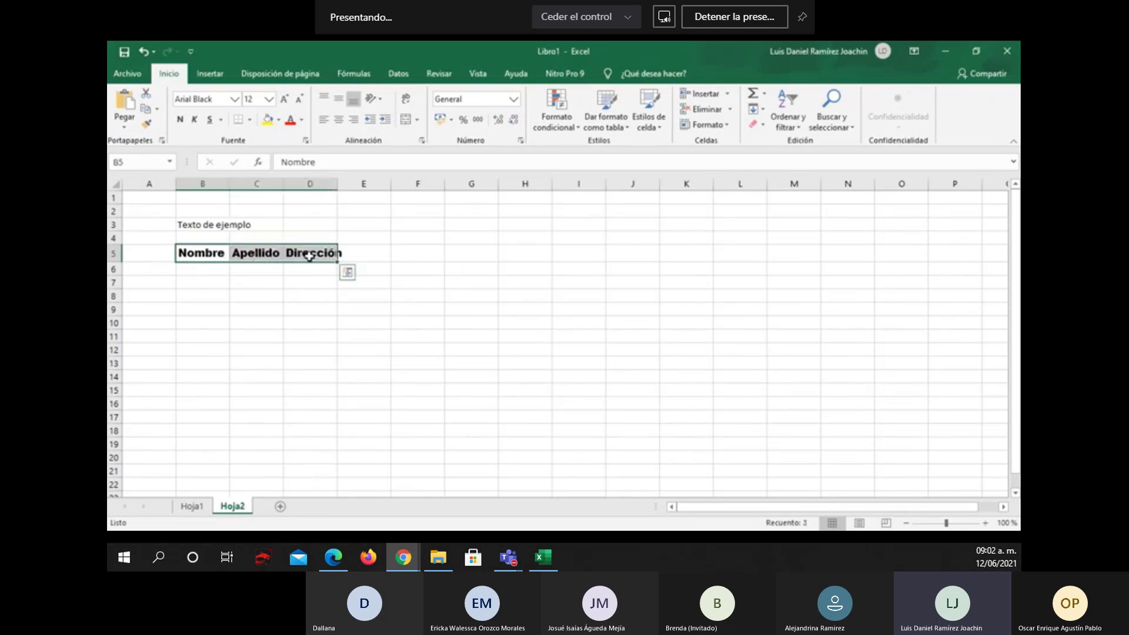
{"action": "left_click", "coordinate": [251, 121]}
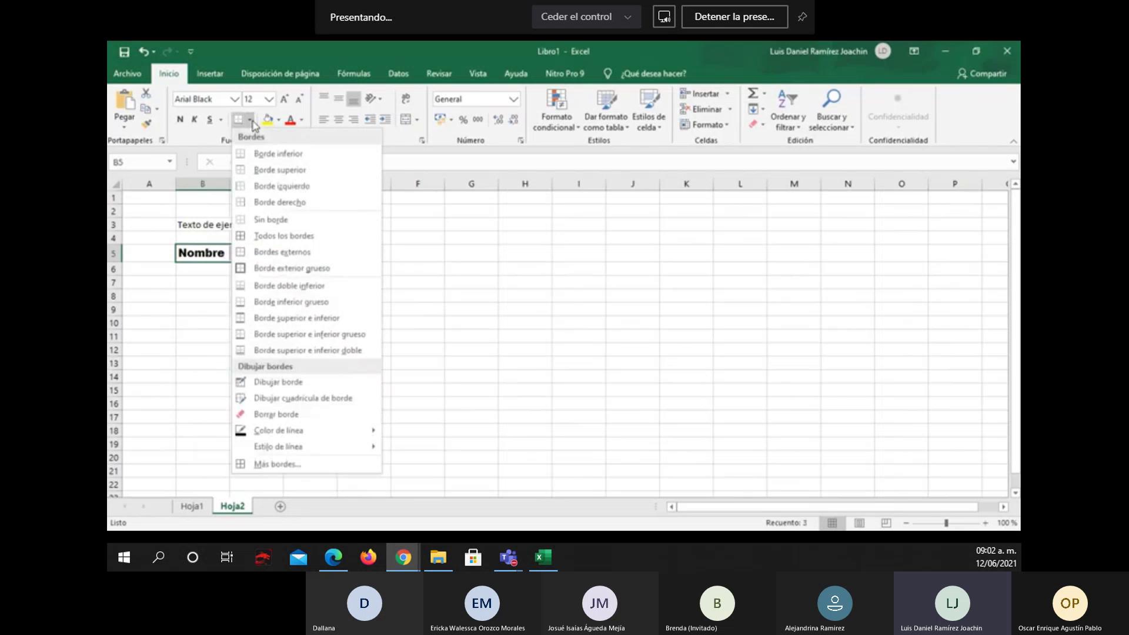
{"action": "left_click", "coordinate": [284, 236]}
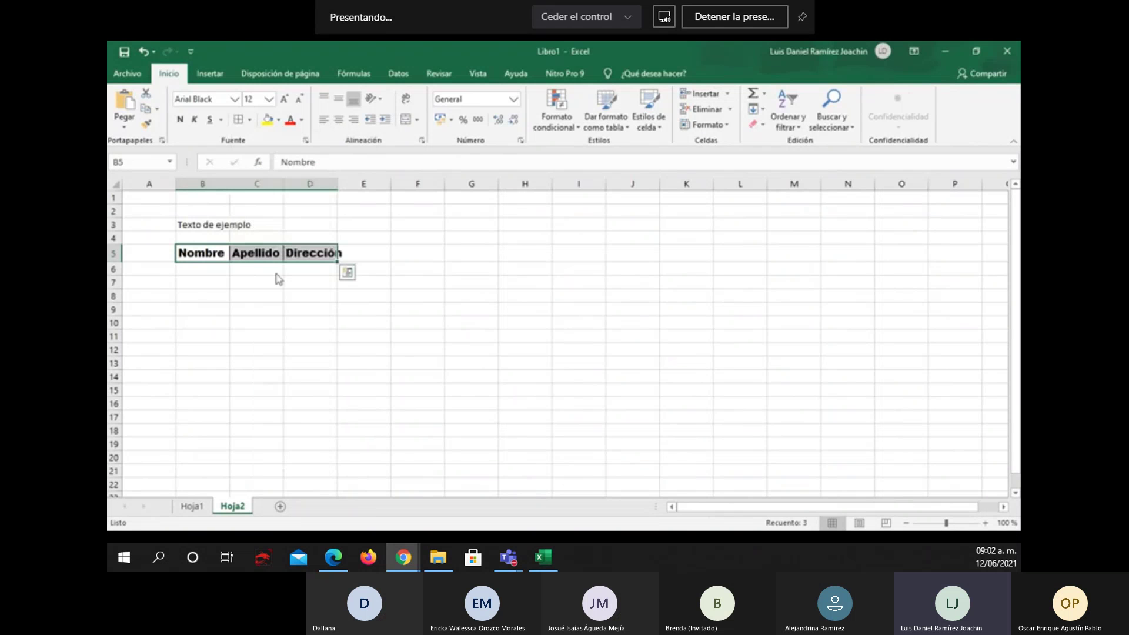
{"action": "left_click", "coordinate": [261, 299]}
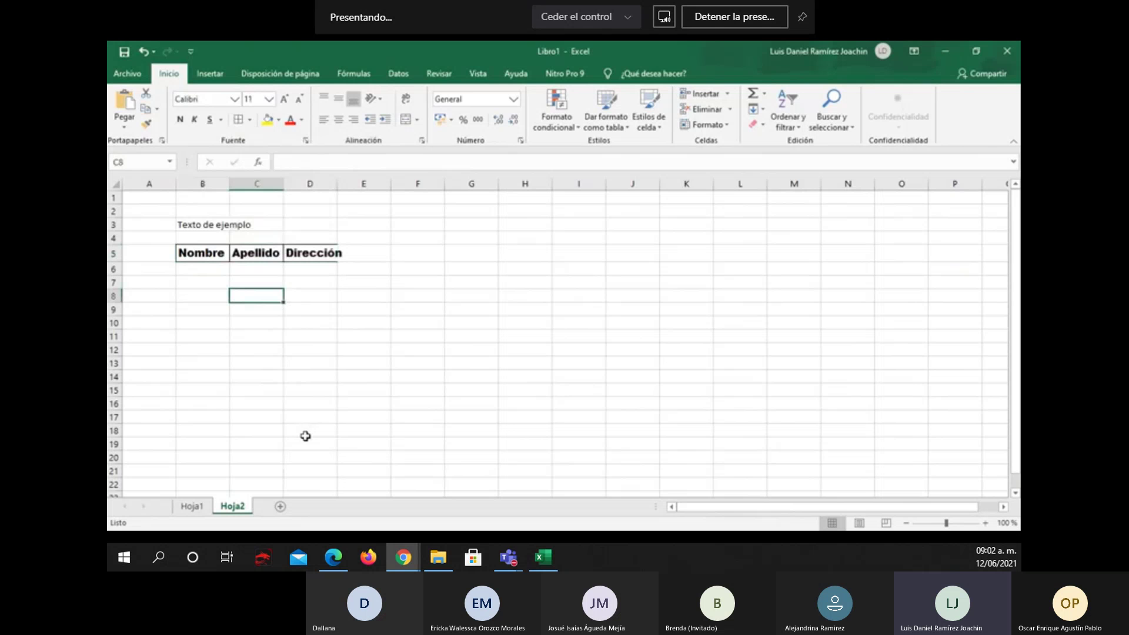
- Format the text "Texto de ejemplo" in B3 with the Arial Narrow font at size 12
{"action": "left_click", "coordinate": [216, 227]}
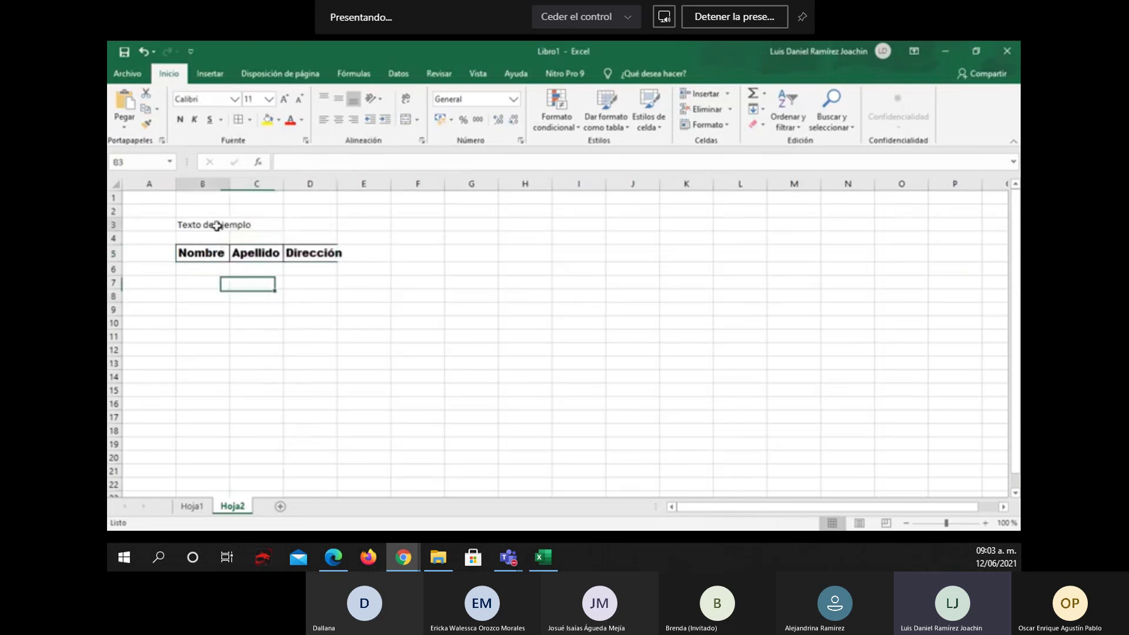
{"action": "left_click", "coordinate": [234, 99]}
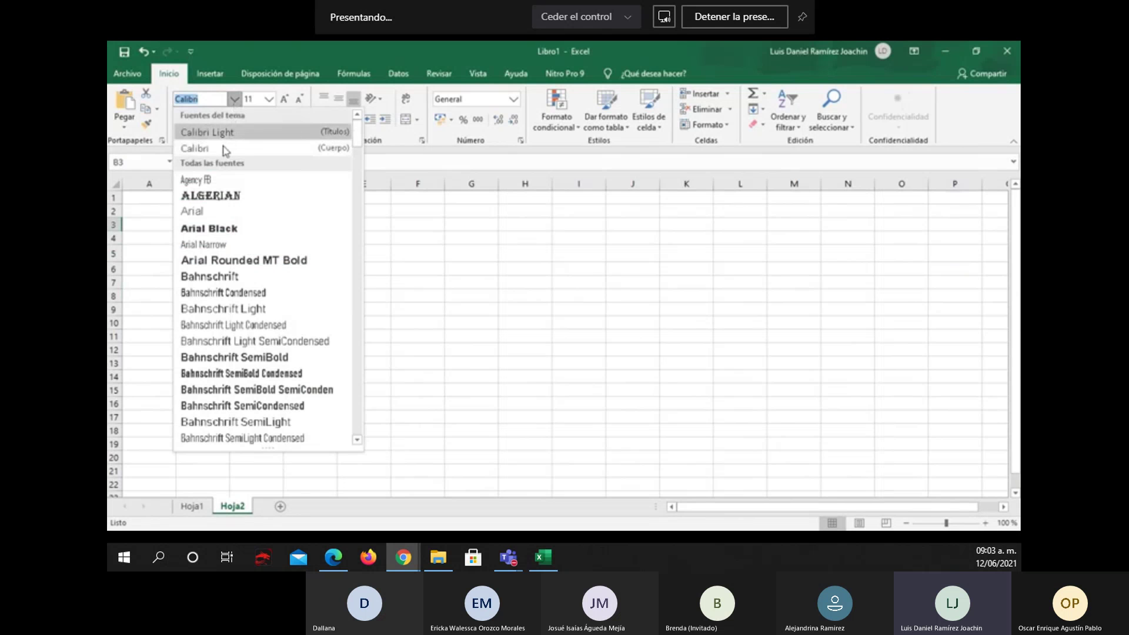
{"action": "left_click", "coordinate": [210, 249]}
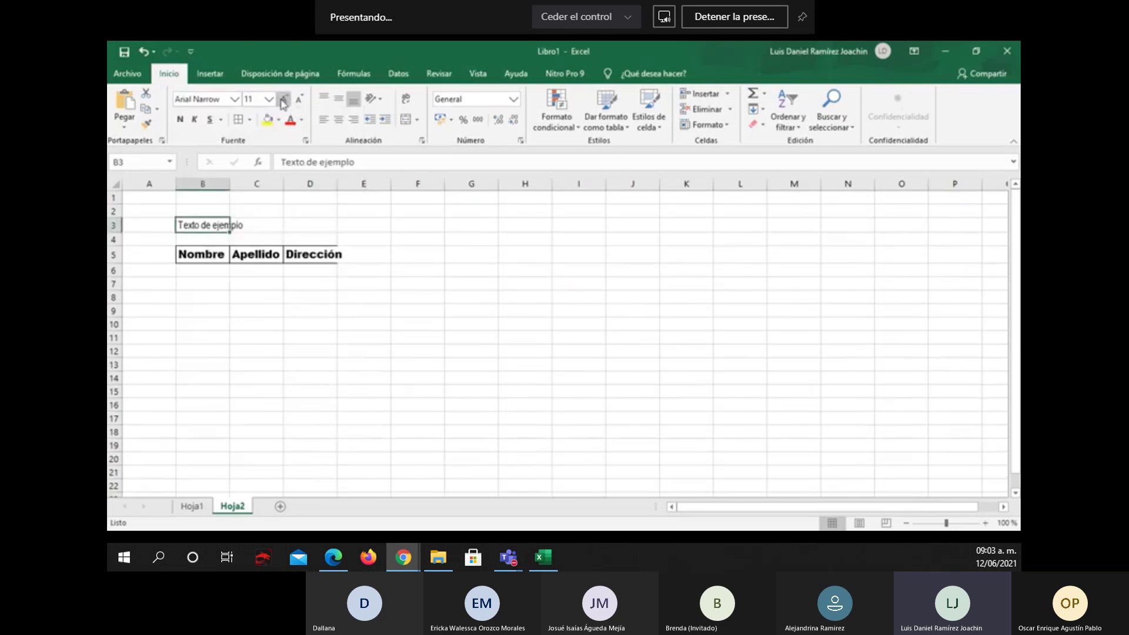
{"action": "left_click", "coordinate": [284, 99]}
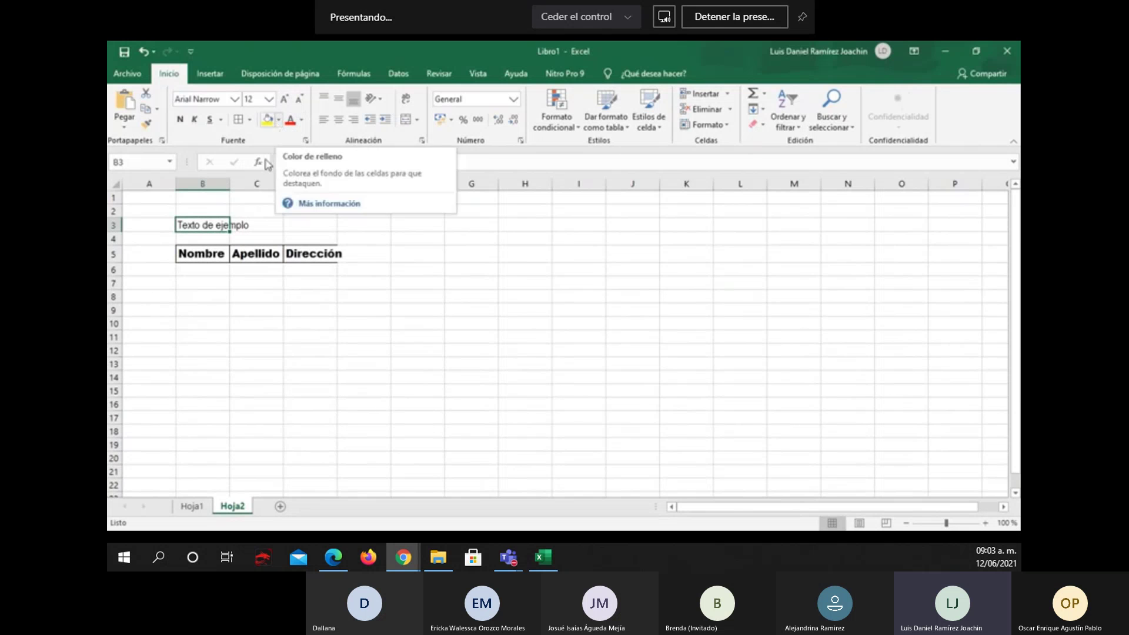
- Fill the header cells B5:D5 with a light blue theme color
{"action": "left_click_drag", "start_coordinate": [221, 259], "coordinate": [292, 256]}
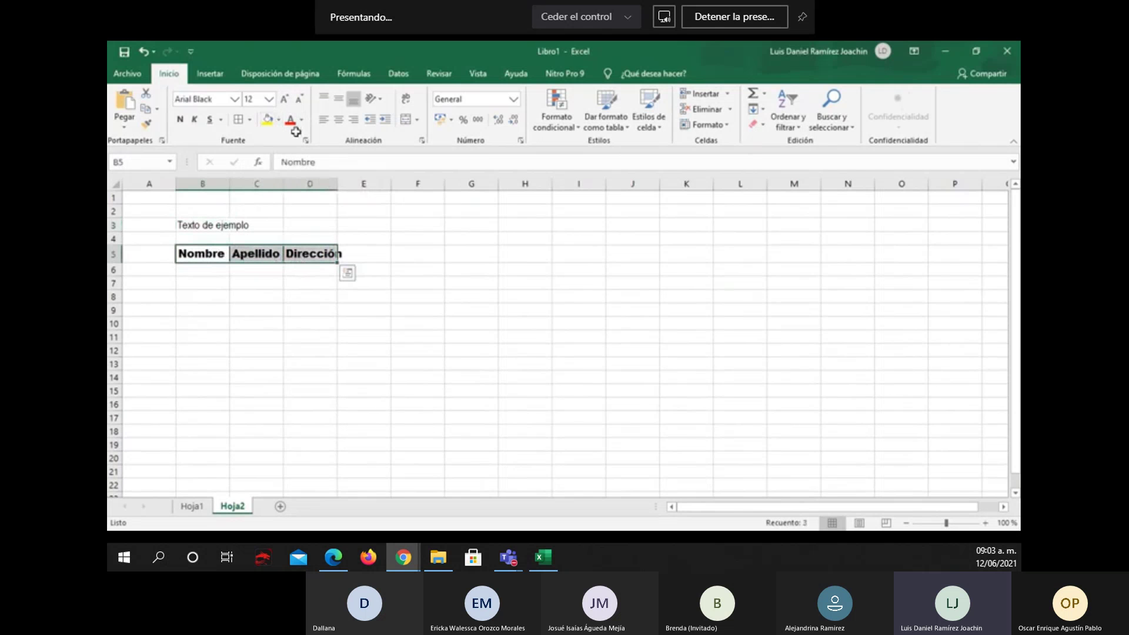
{"action": "left_click", "coordinate": [279, 120]}
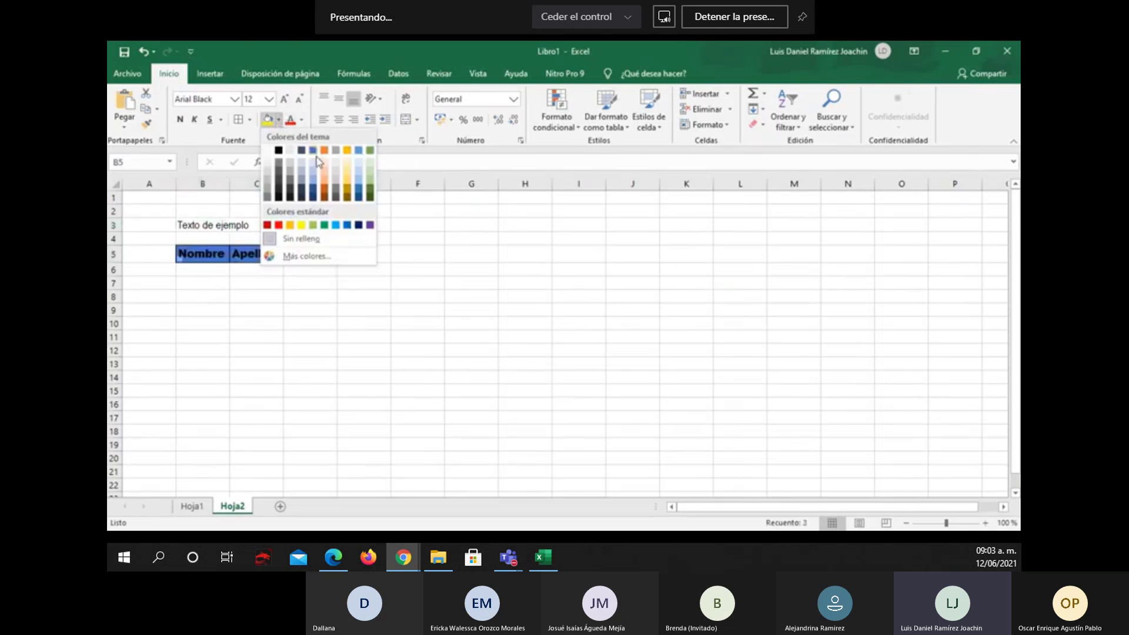
{"action": "left_click", "coordinate": [316, 174]}
{"action": "left_click", "coordinate": [292, 299]}
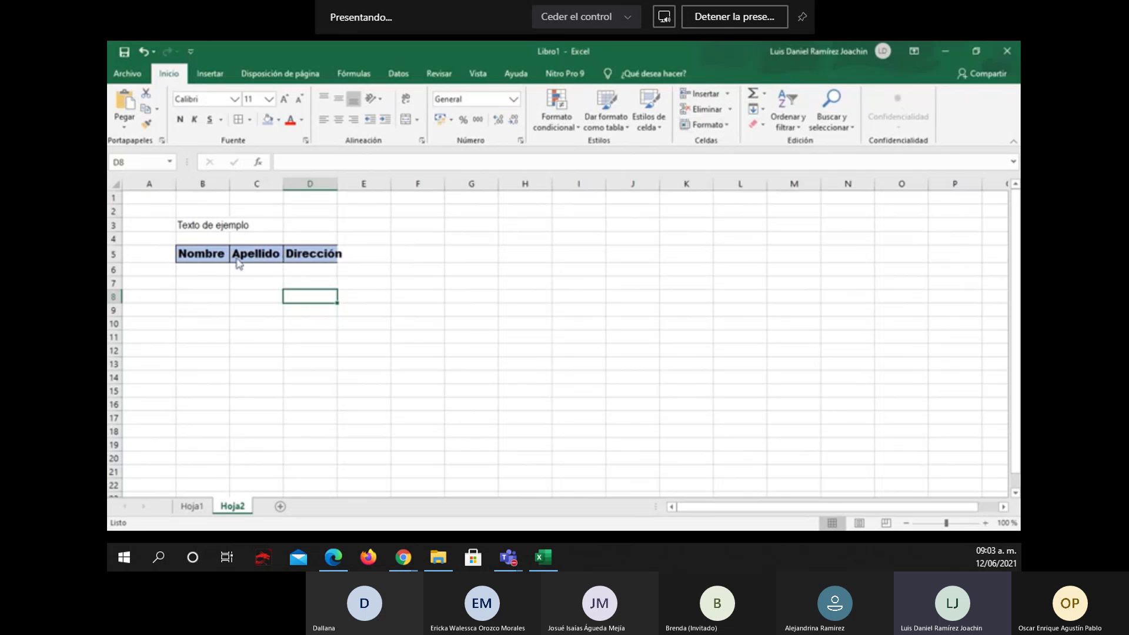
- Set the height of the header row 5 to 25
{"action": "left_click_drag", "start_coordinate": [206, 255], "coordinate": [306, 253]}
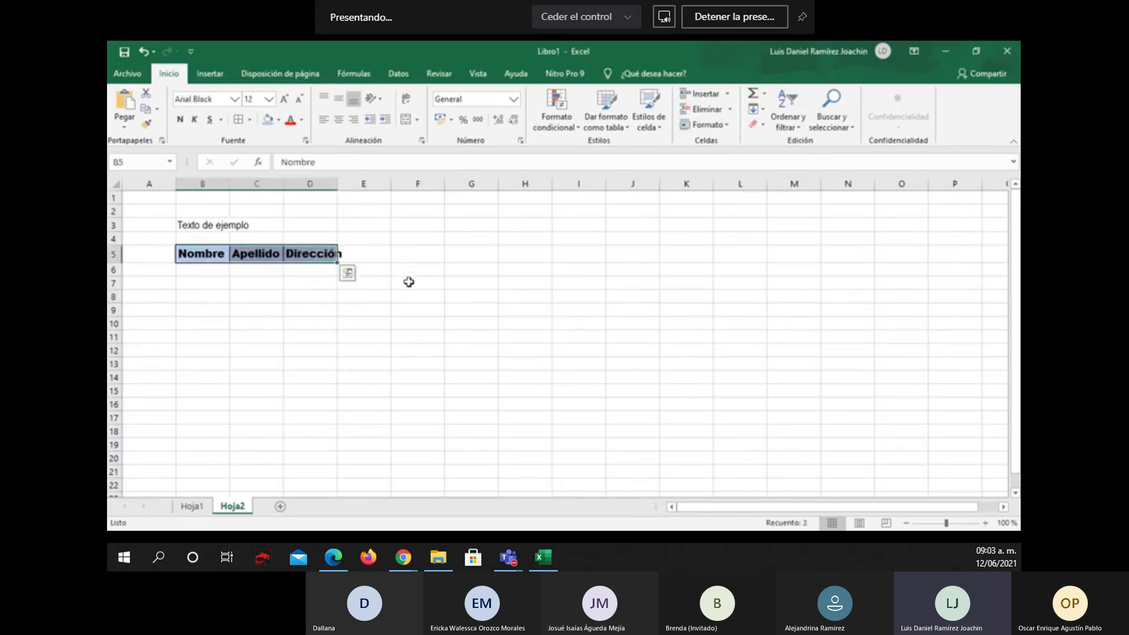
{"action": "left_click", "coordinate": [729, 125]}
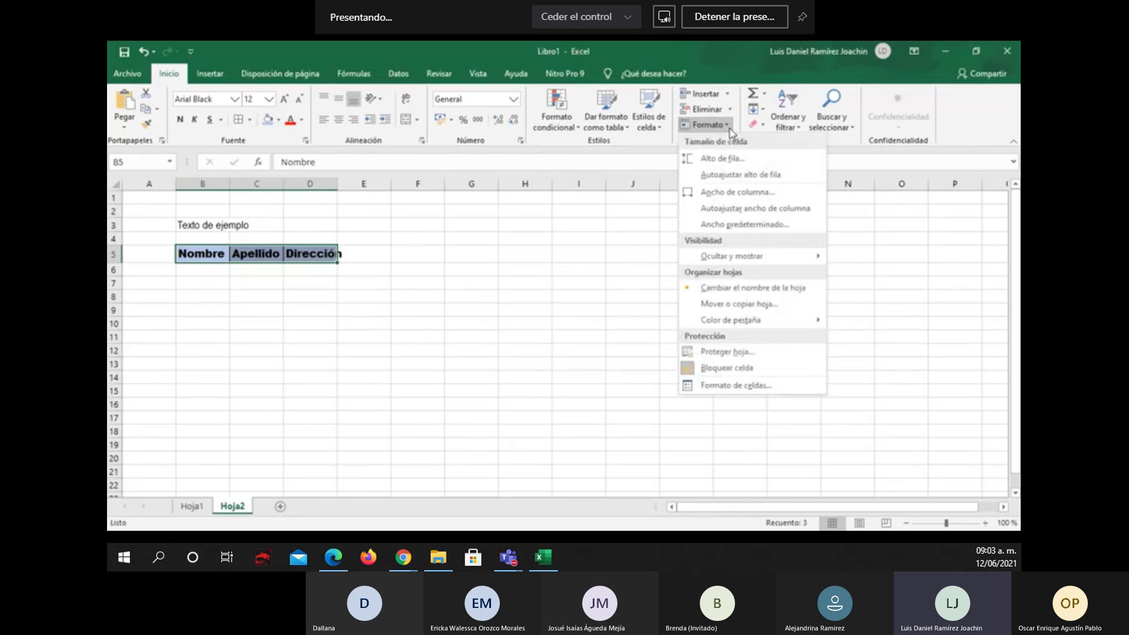
{"action": "left_click", "coordinate": [731, 163]}
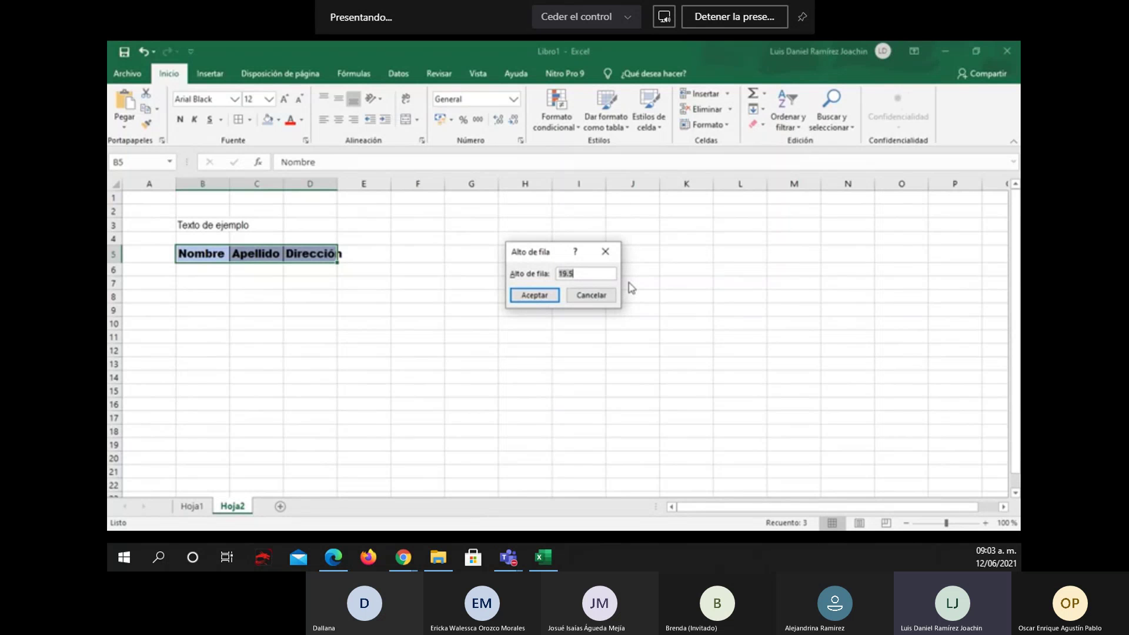
{"action": "type", "text": "25"}
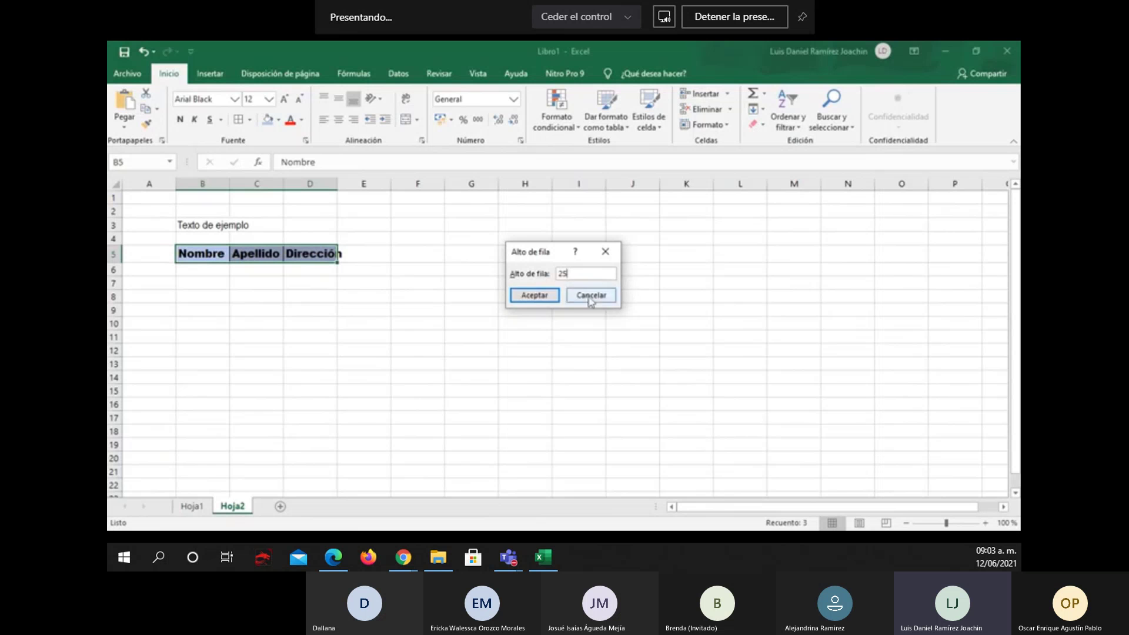
{"action": "left_click", "coordinate": [532, 294]}
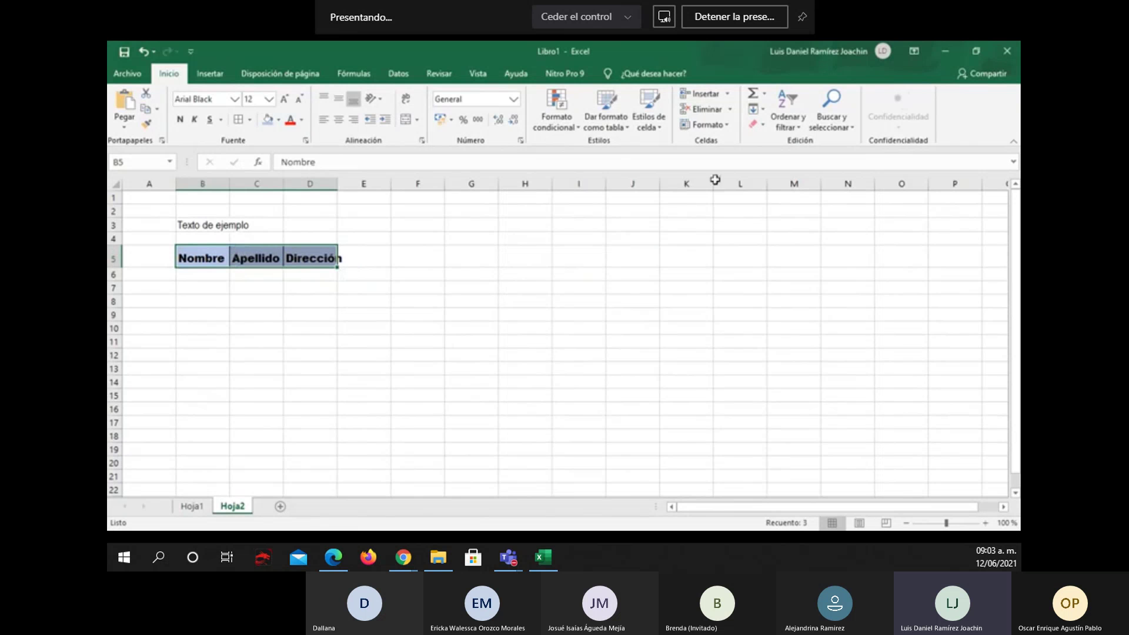
- Set the width of columns B to D to 15 and center the B5:D5 headers horizontally and vertically
{"action": "left_click", "coordinate": [721, 127]}
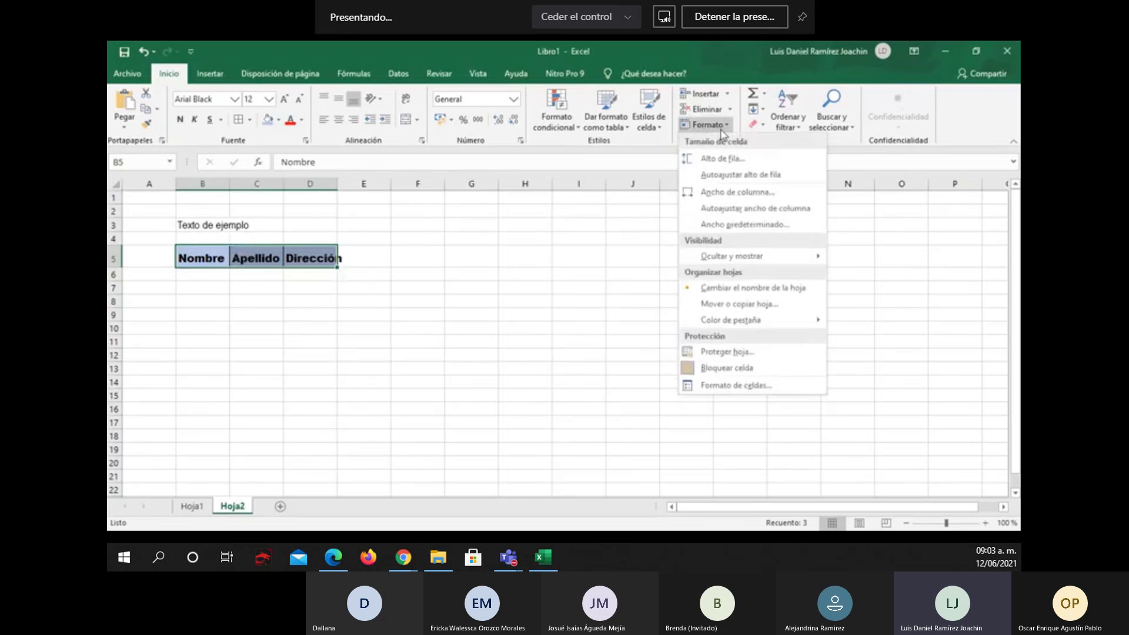
{"action": "left_click", "coordinate": [760, 200]}
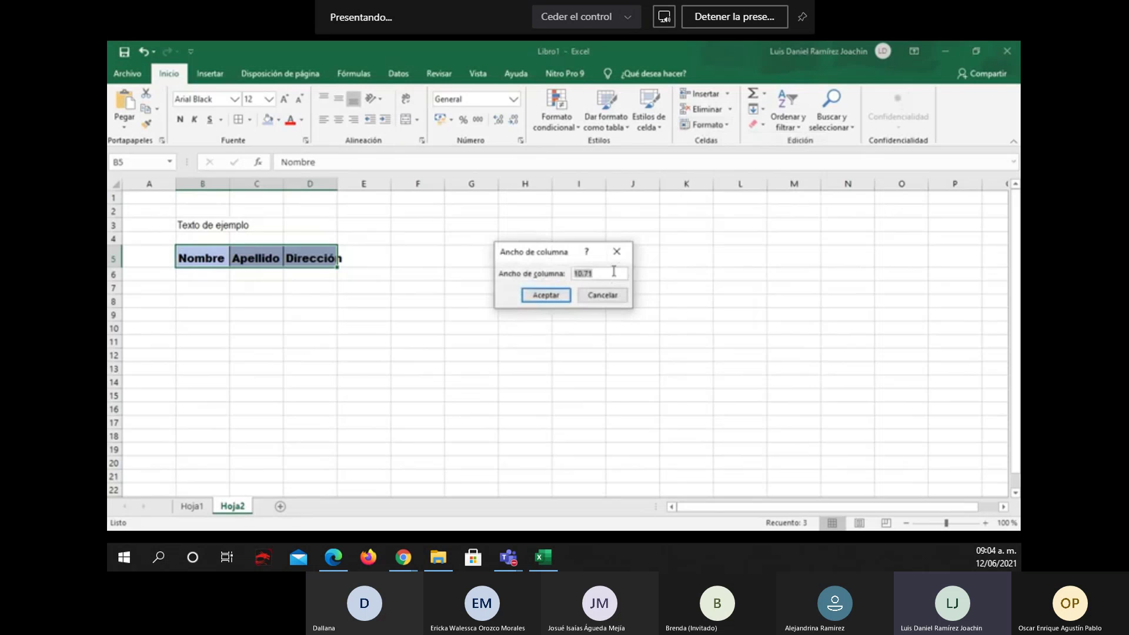
{"action": "type", "text": "15"}
{"action": "key", "text": "Return"}
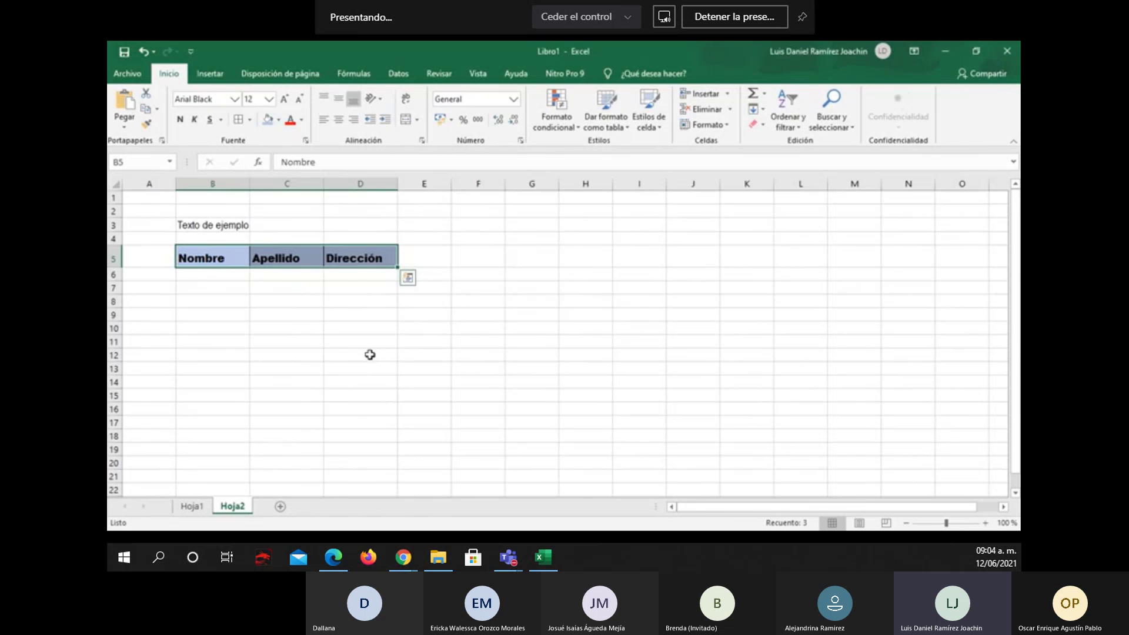
{"action": "left_click", "coordinate": [338, 121]}
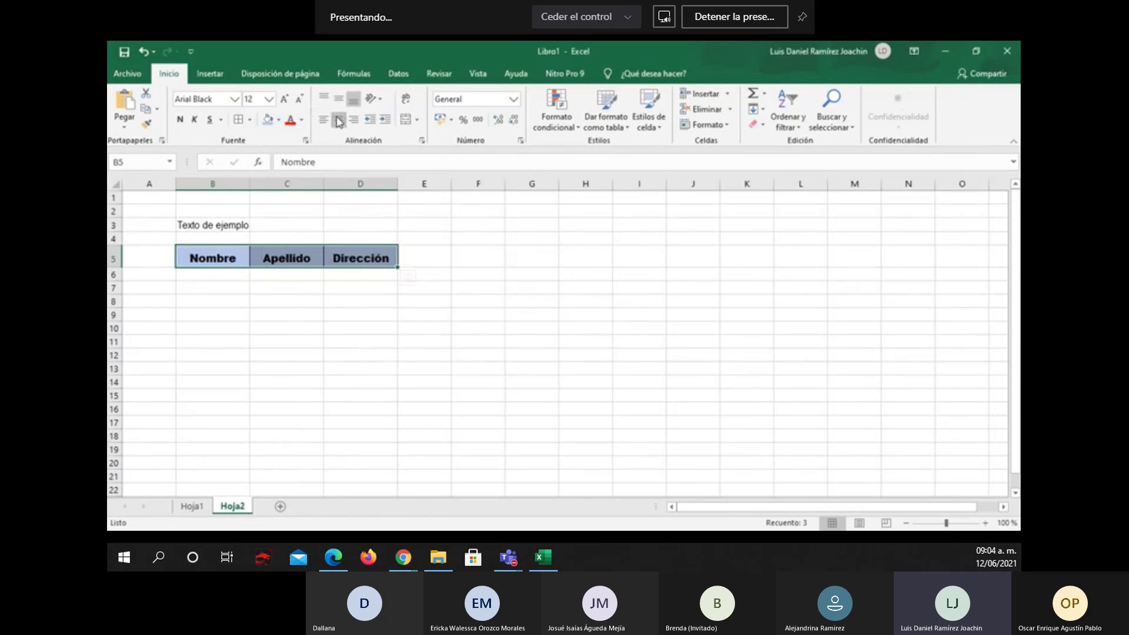
{"action": "left_click", "coordinate": [340, 100]}
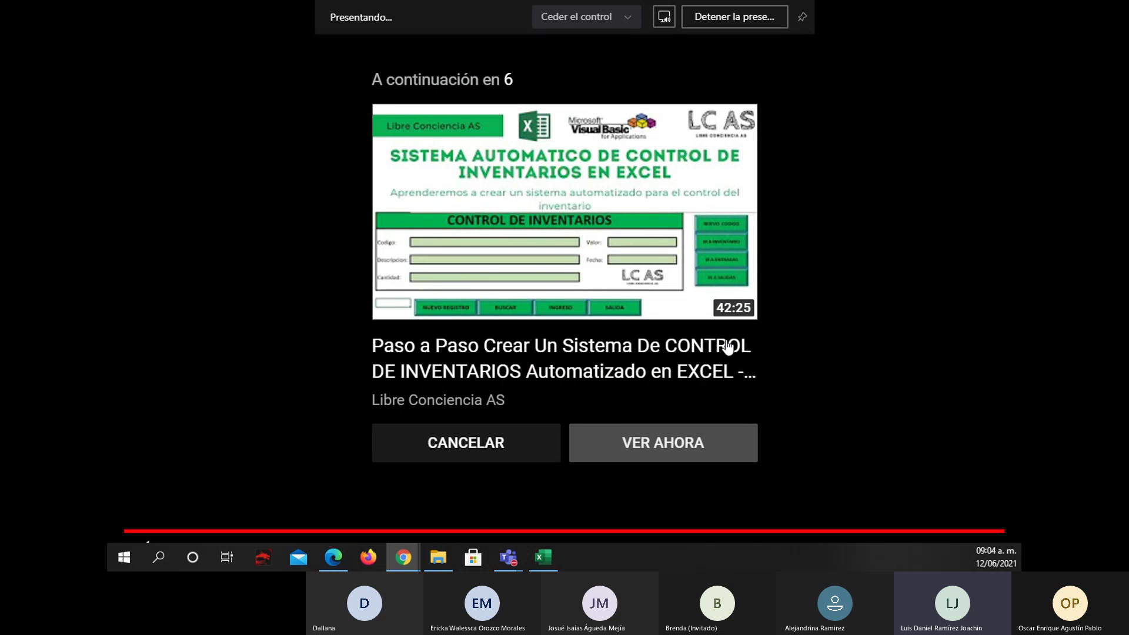
- Leave the full-screen video, close its YouTube tab, and switch to the Ejemplo Sabado workbook in Excel
{"action": "key", "text": "Escape"}
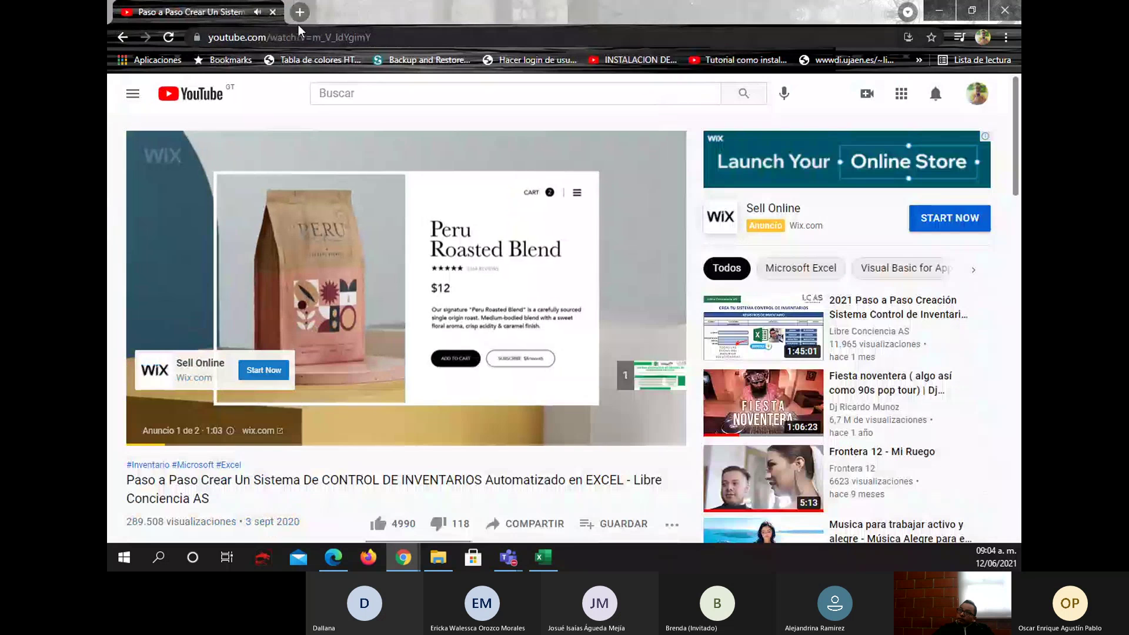
{"action": "left_click", "coordinate": [273, 12]}
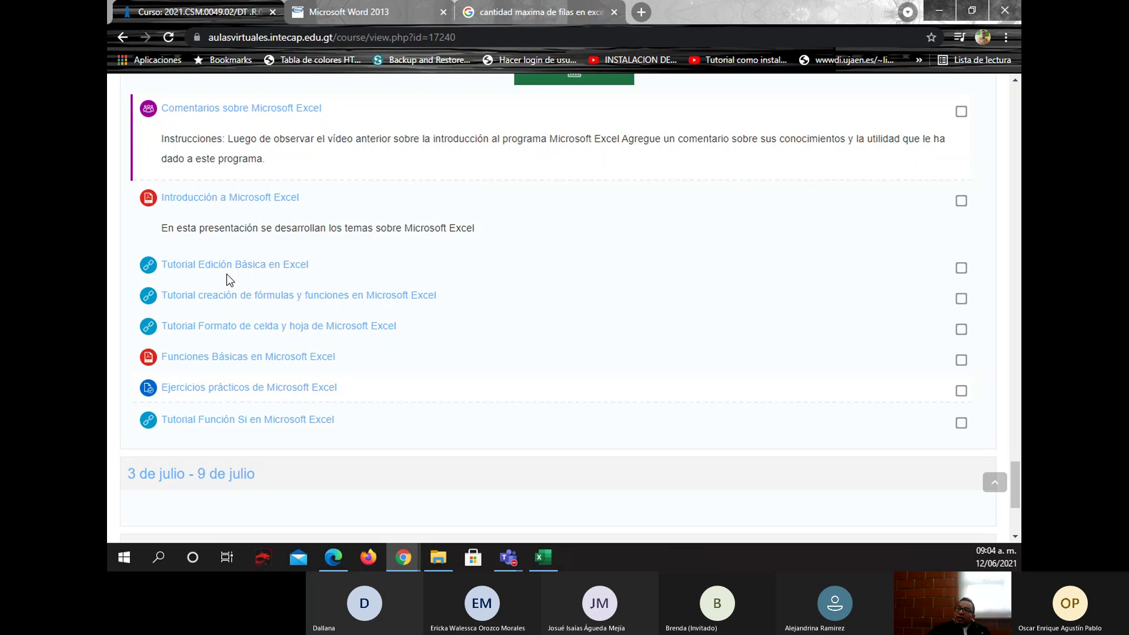
{"action": "left_click", "coordinate": [543, 557]}
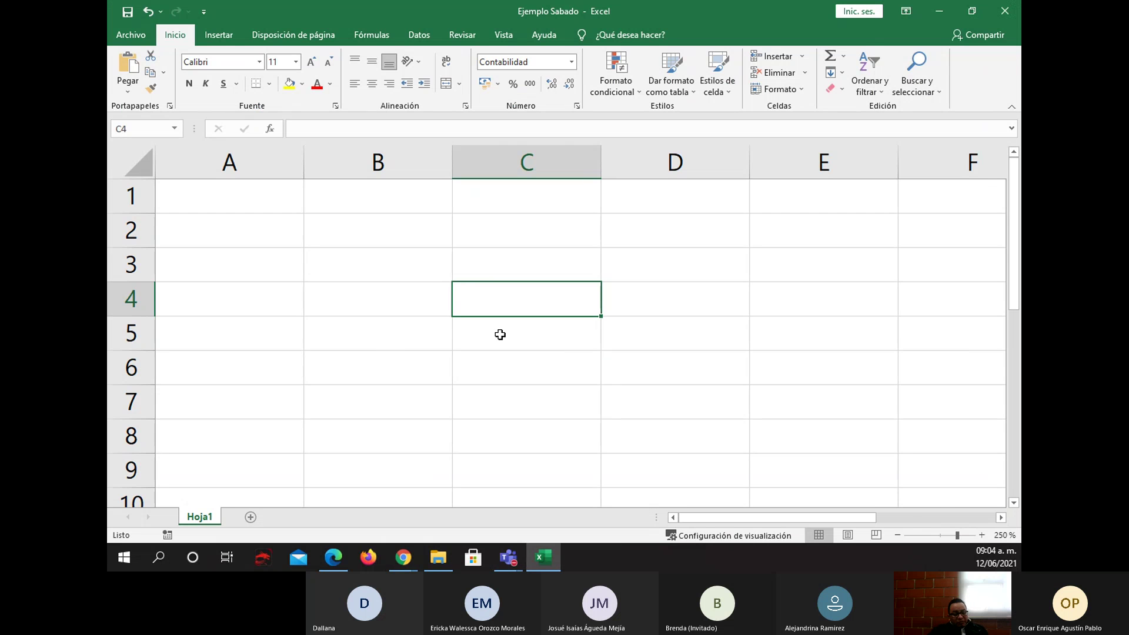
- Zoom the Hoja1 sheet out to 190% and select cell A1
{"action": "scroll", "coordinate": [519, 336], "scroll_direction": "down", "scroll_amount": 3, "text": "ctrl"}
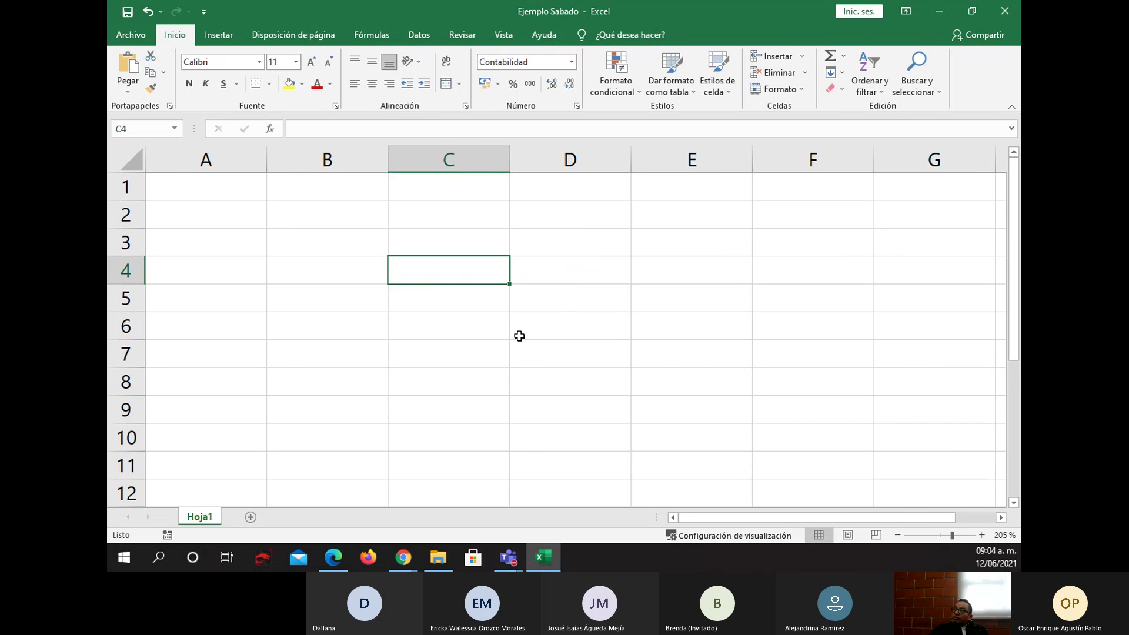
{"action": "scroll", "coordinate": [519, 336], "scroll_direction": "down", "scroll_amount": 1, "text": "ctrl"}
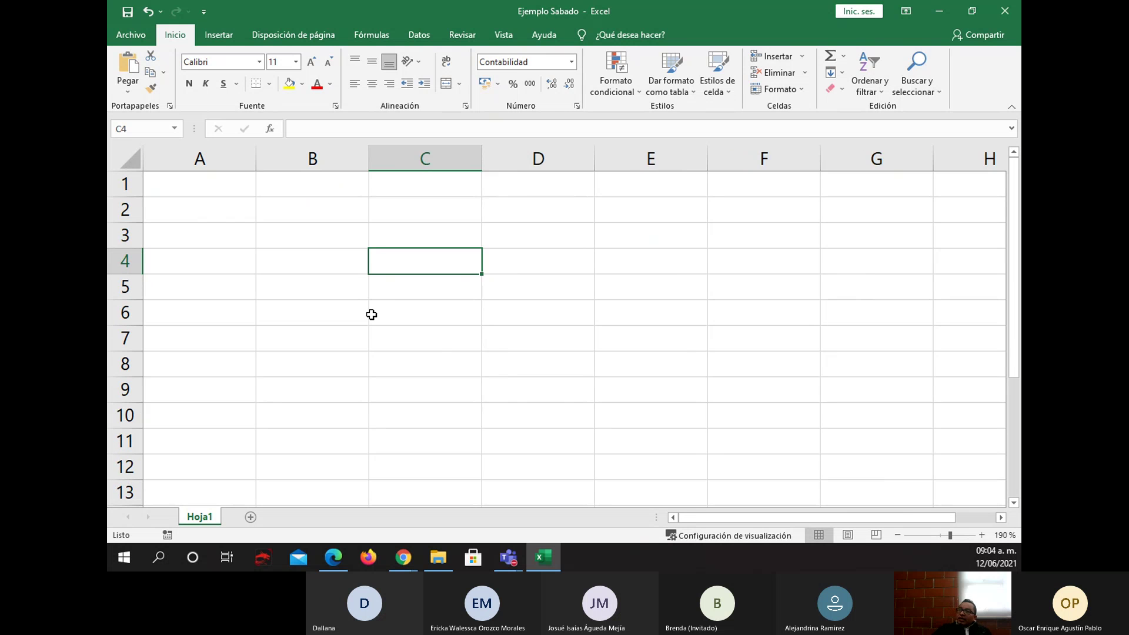
{"action": "left_click", "coordinate": [215, 179]}
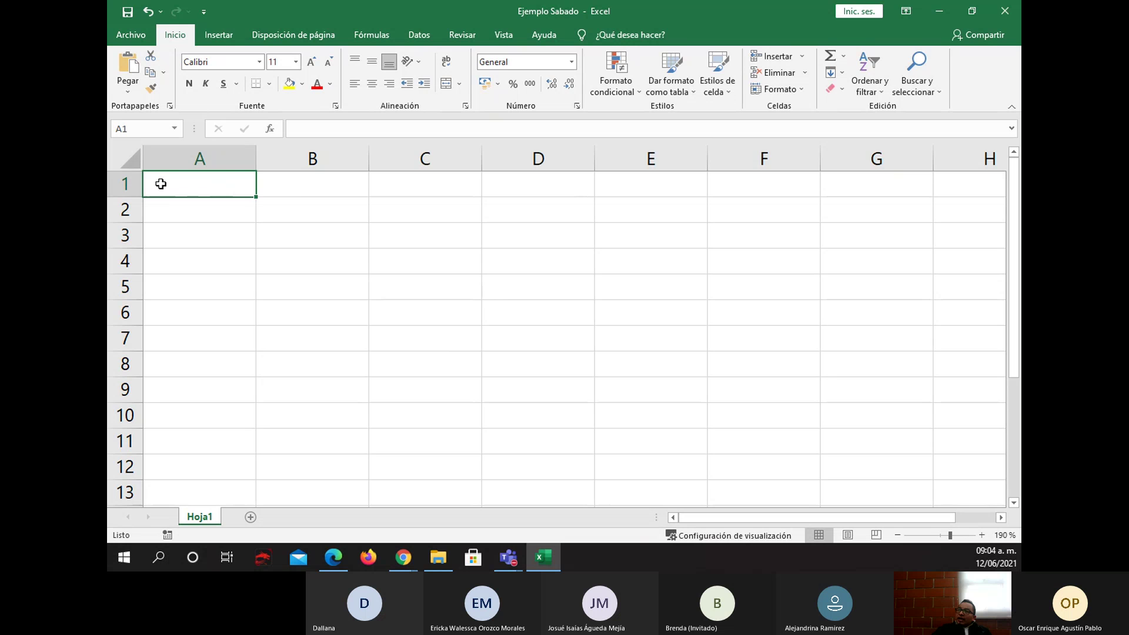
{"action": "left_click", "coordinate": [300, 185]}
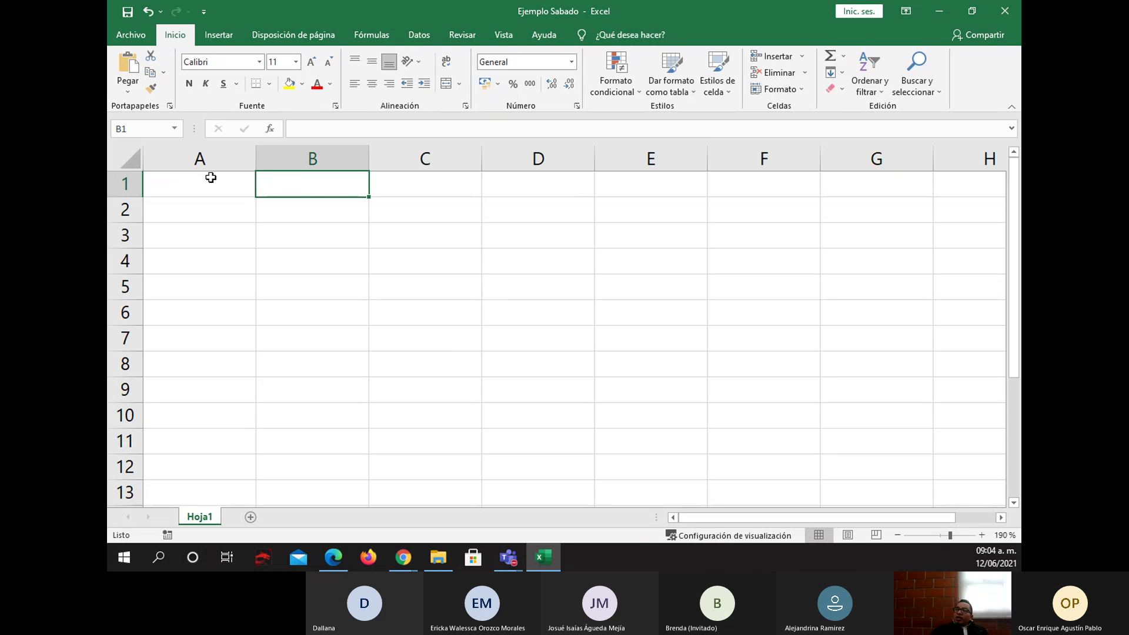
{"action": "left_click", "coordinate": [211, 178]}
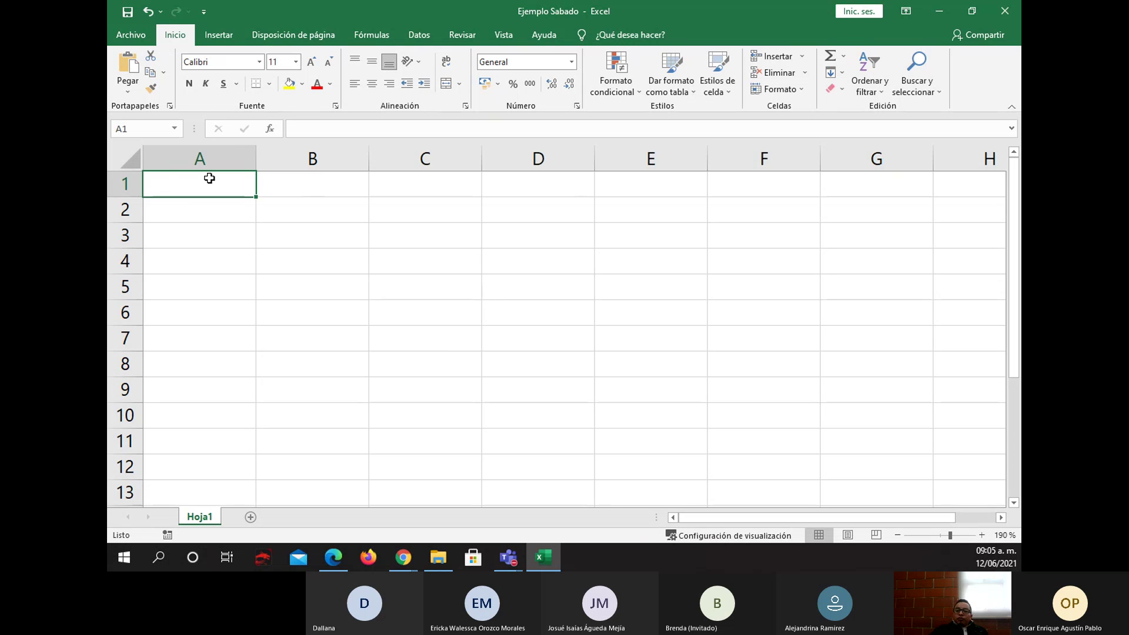
- Select the range A1:D1 and write its reference, A1:D1, in cell C5
{"action": "left_click_drag", "start_coordinate": [211, 179], "coordinate": [503, 185]}
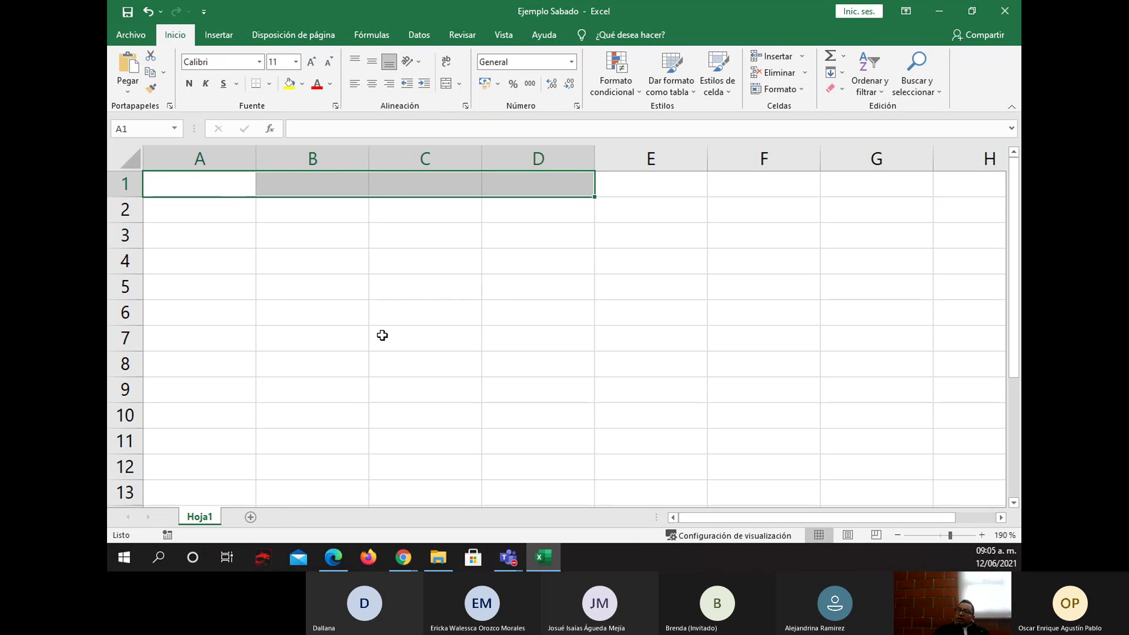
{"action": "left_click", "coordinate": [457, 293]}
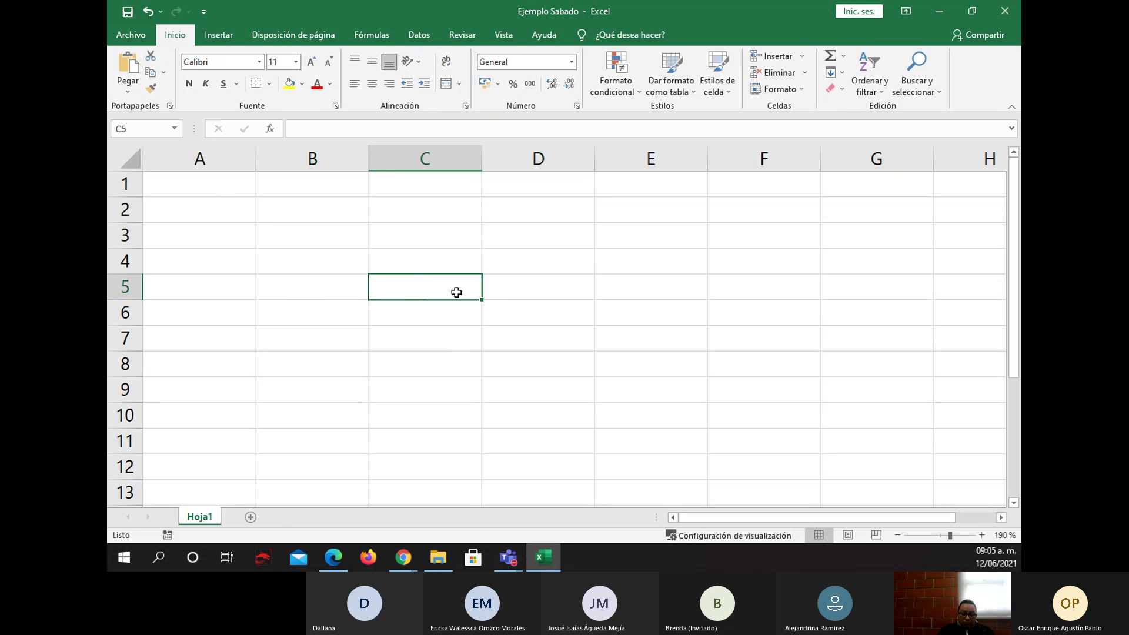
{"action": "type", "text": "A!"}
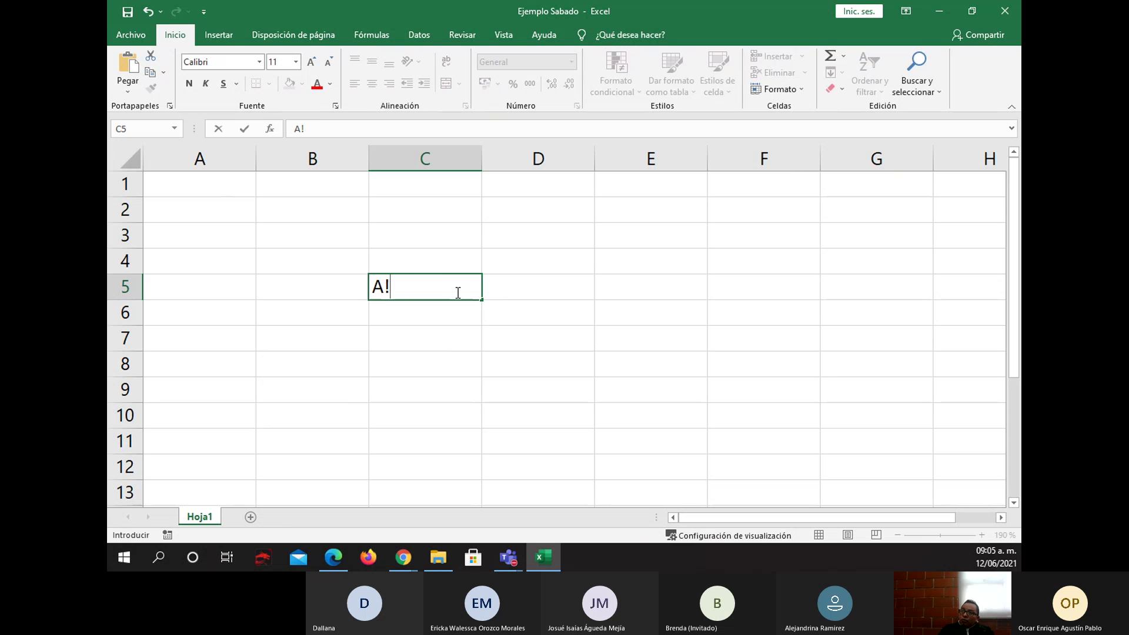
{"action": "key", "text": "BackSpace"}
{"action": "type", "text": "1:D1"}
{"action": "key", "text": "Return"}
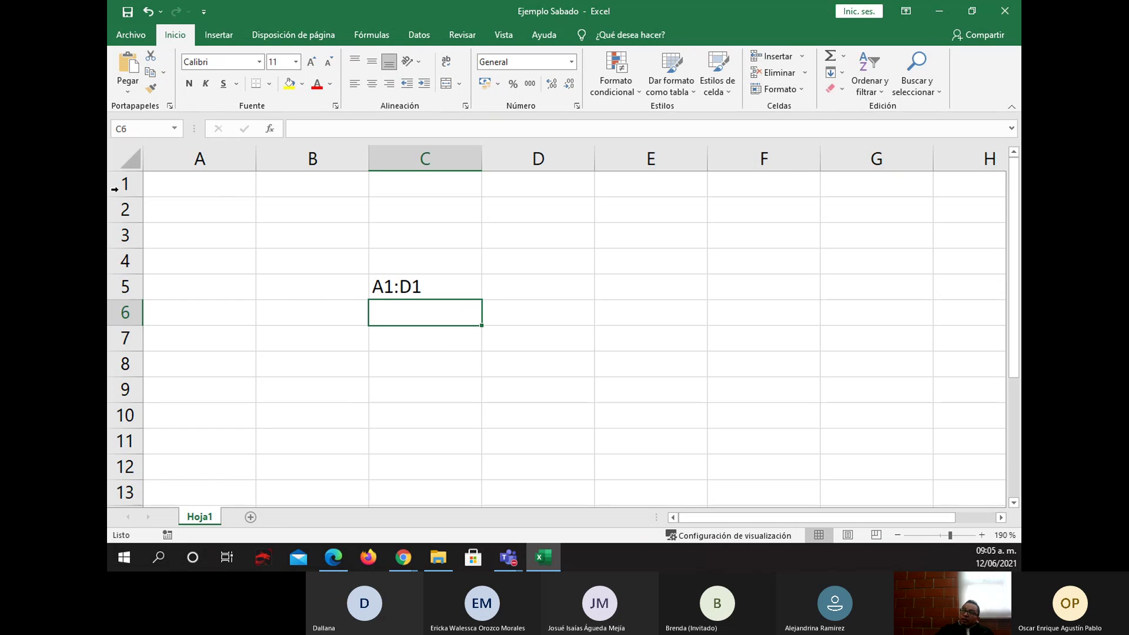
- Select the range A1:D1 once more and clear the reference text from cell C5
{"action": "left_click_drag", "start_coordinate": [172, 179], "coordinate": [522, 167]}
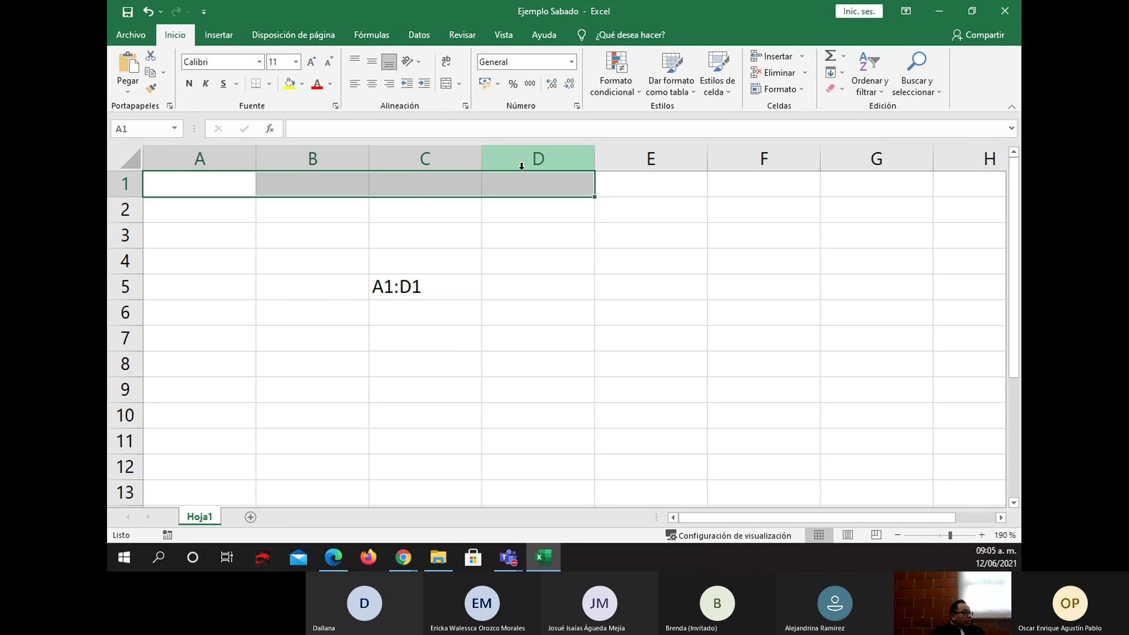
{"action": "left_click", "coordinate": [419, 292]}
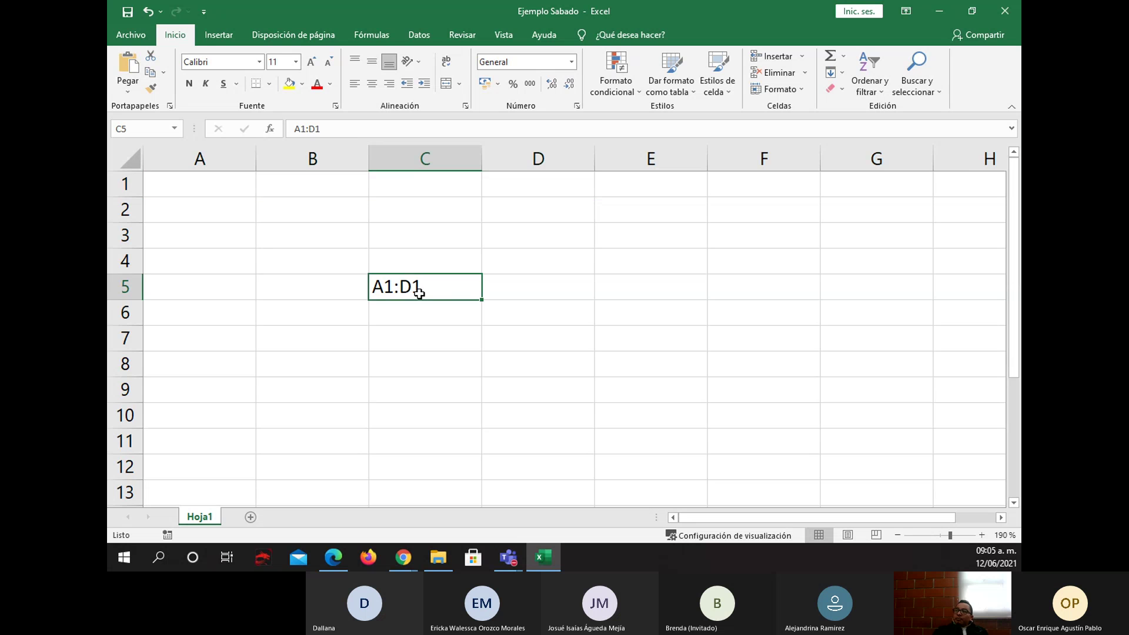
{"action": "key", "text": "Delete"}
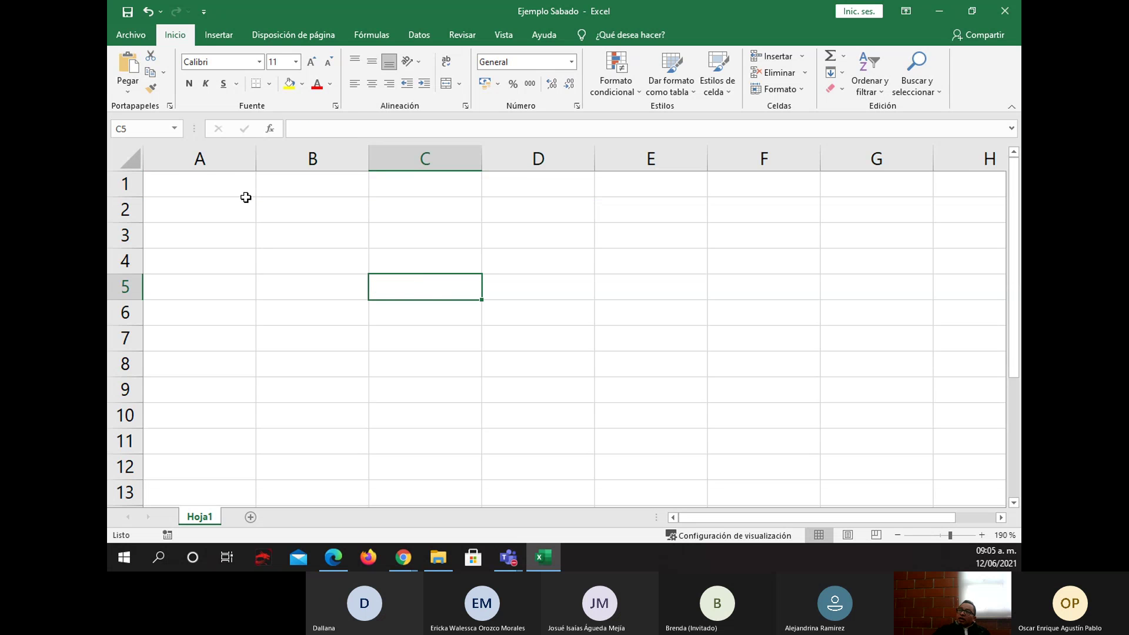
- Select the range A1:D6 and write its reference, A1:D6, in cell D8
{"action": "left_click", "coordinate": [201, 181]}
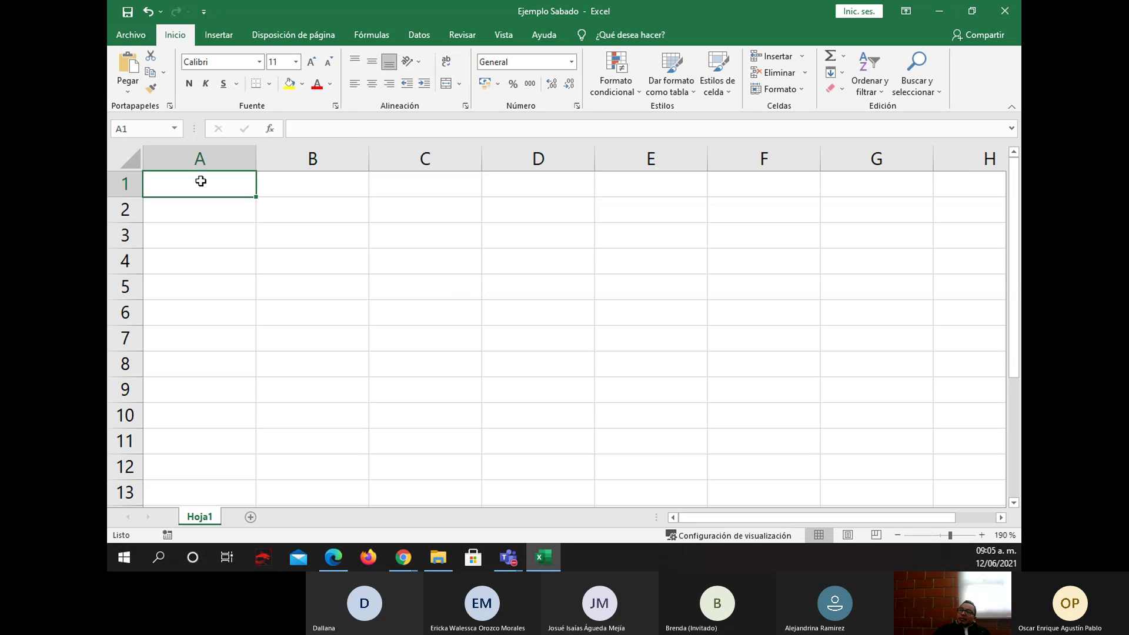
{"action": "left_click_drag", "start_coordinate": [201, 183], "coordinate": [526, 310]}
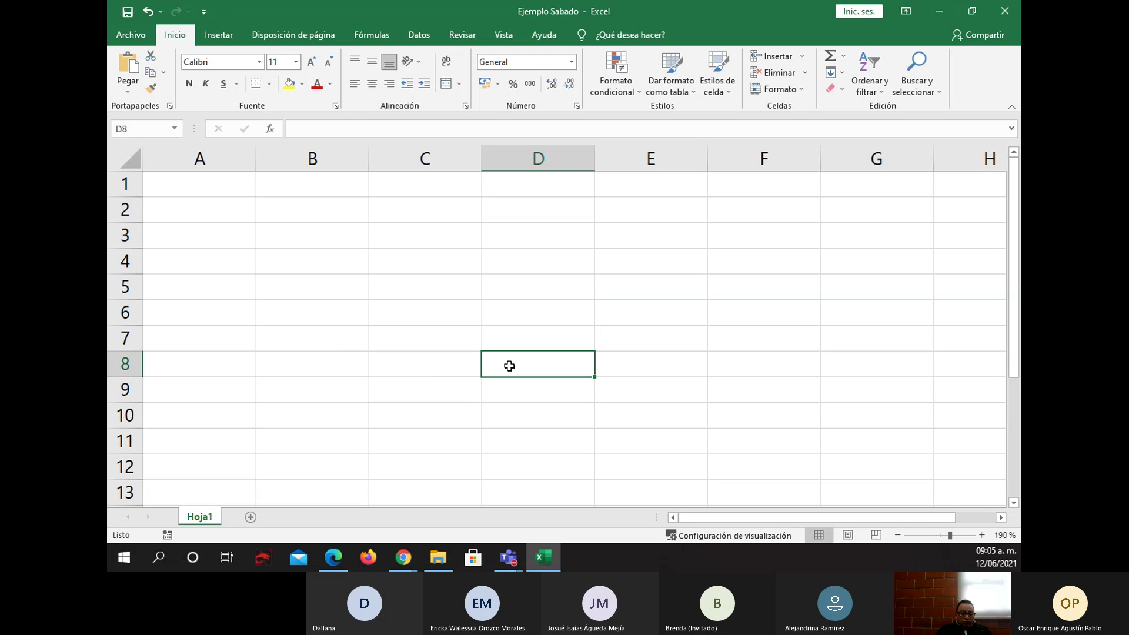
{"action": "type", "text": "a"}
{"action": "key", "text": "BackSpace"}
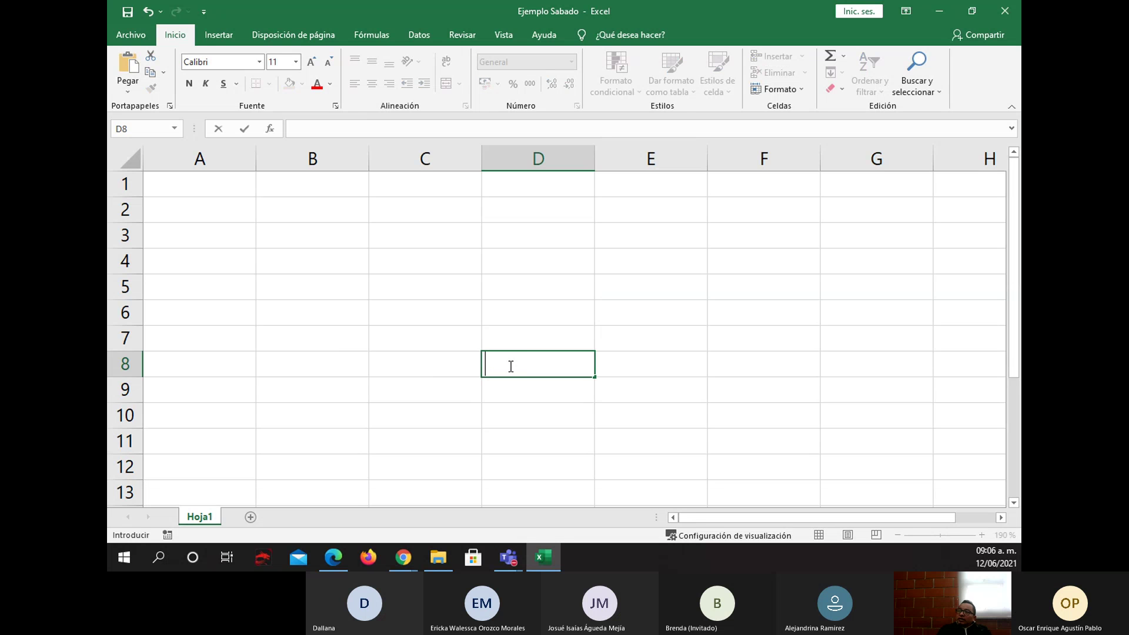
{"action": "type", "text": "A1:D6"}
{"action": "key", "text": "Return"}
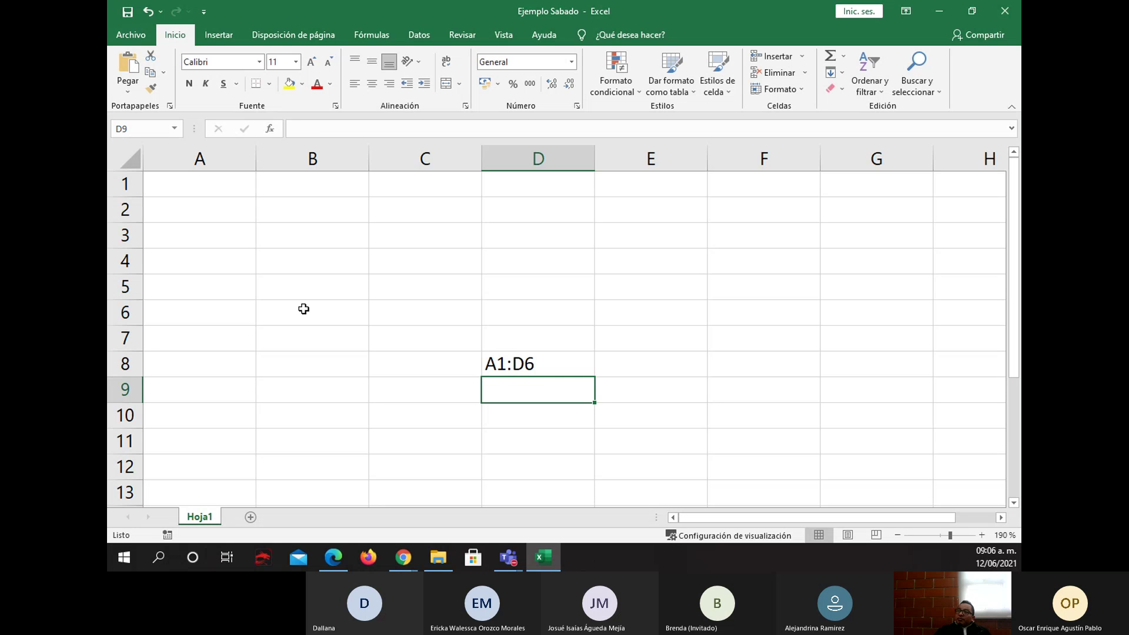
- Select the range A1:D6 again and clear the reference text from cell D8
{"action": "mouse_move", "coordinate": [162, 183]}
{"action": "left_mouse_down"}
{"action": "mouse_move", "coordinate": [245, 260]}
{"action": "mouse_move", "coordinate": [524, 313]}
{"action": "left_mouse_up"}
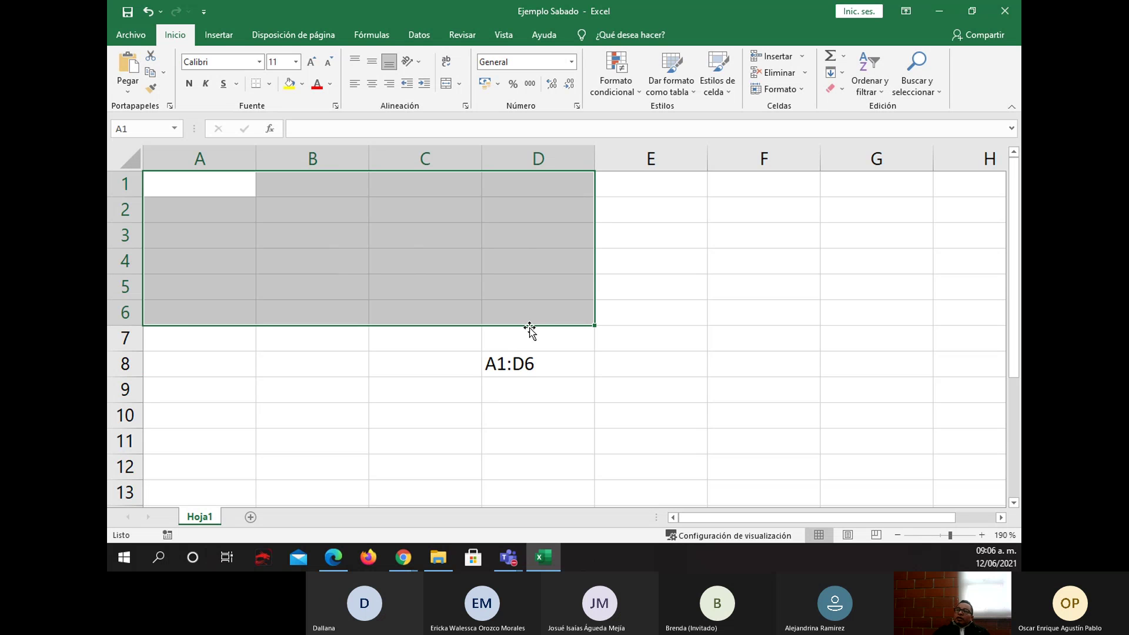
{"action": "left_click", "coordinate": [545, 367]}
{"action": "key", "text": "Delete"}
- Enter the header Nombres y Apellidos in cell A1
{"action": "key", "text": "Up"}
{"action": "key", "text": "Up"}
{"action": "key", "text": "Up"}
{"action": "key", "text": "Left"}
{"action": "key", "text": "Left"}
{"action": "key", "text": "Left"}
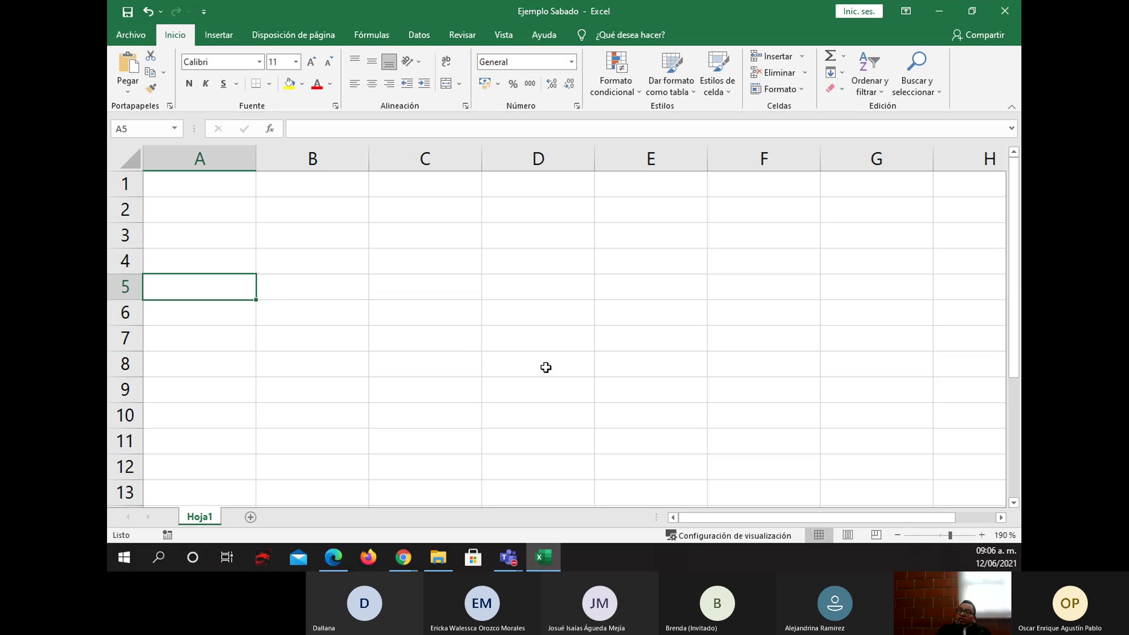
{"action": "key", "text": "Up"}
{"action": "key", "text": "Up"}
{"action": "key", "text": "Up"}
{"action": "key", "text": "Up"}
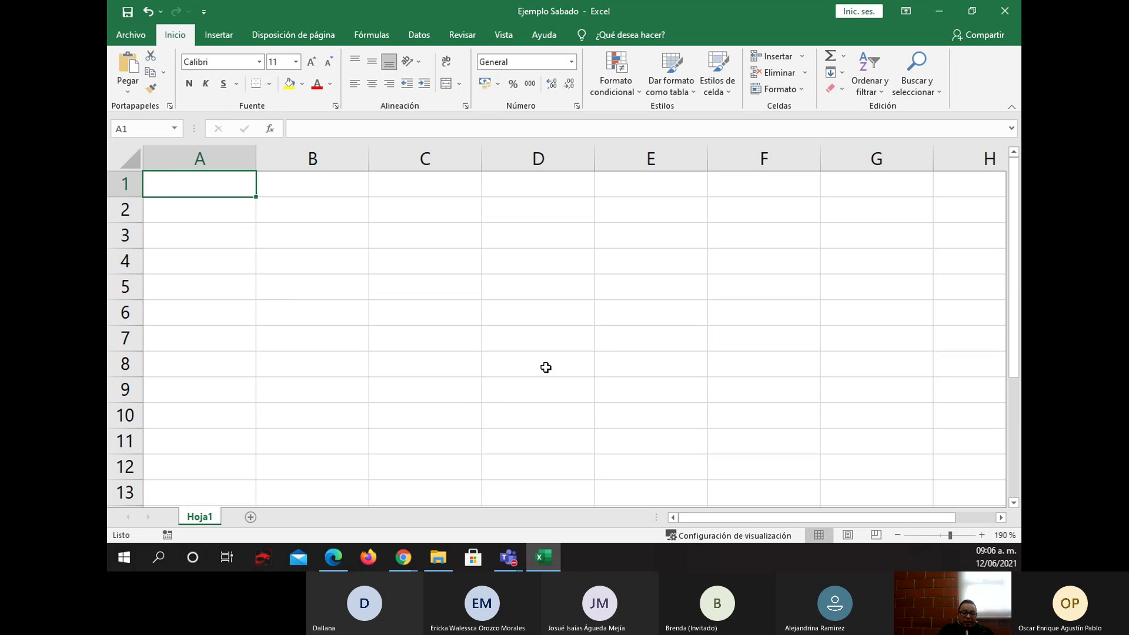
{"action": "type", "text": "Nomb"}
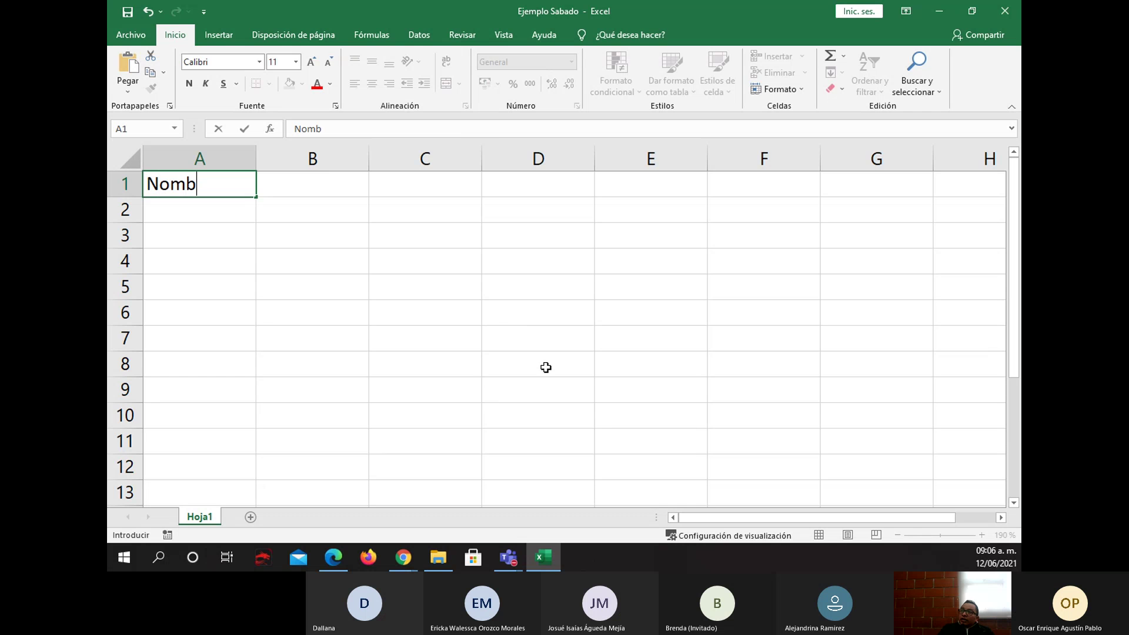
{"action": "type", "text": "res y Ape"}
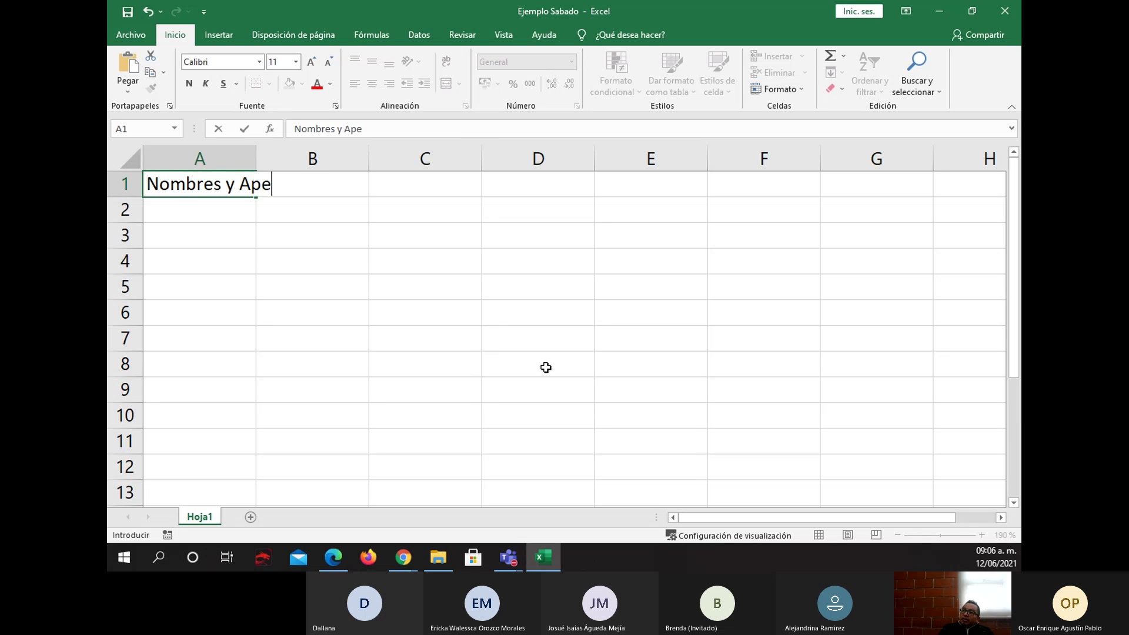
{"action": "type", "text": "llidos"}
{"action": "key", "text": "Return"}
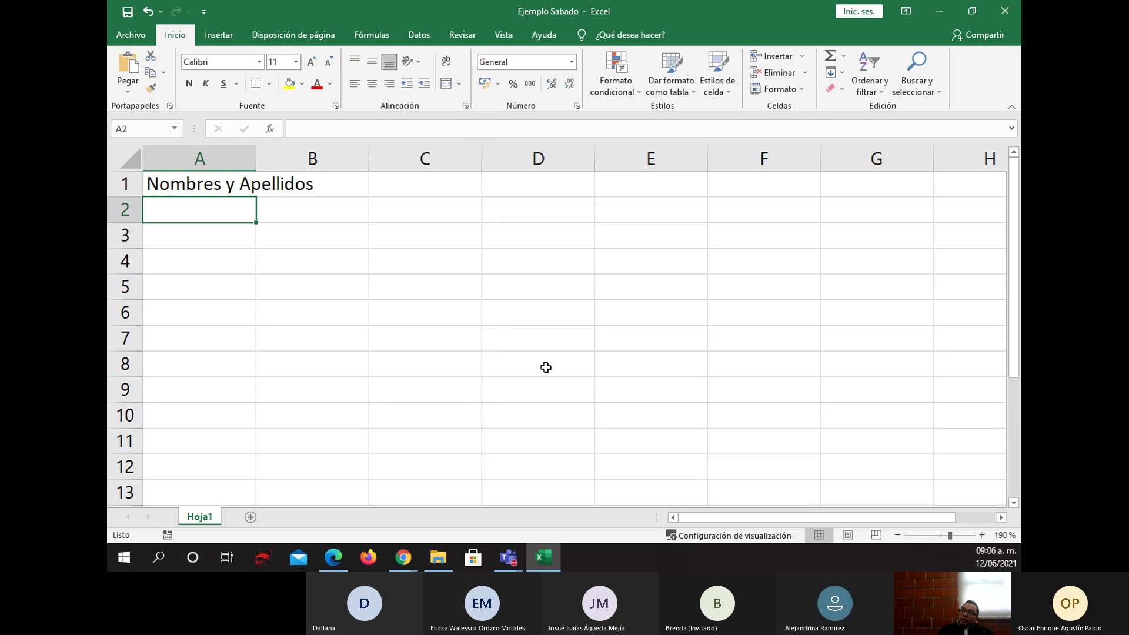
- Enter the header Dirección in cell C1, leaving B1 empty
{"action": "key", "text": "Up"}
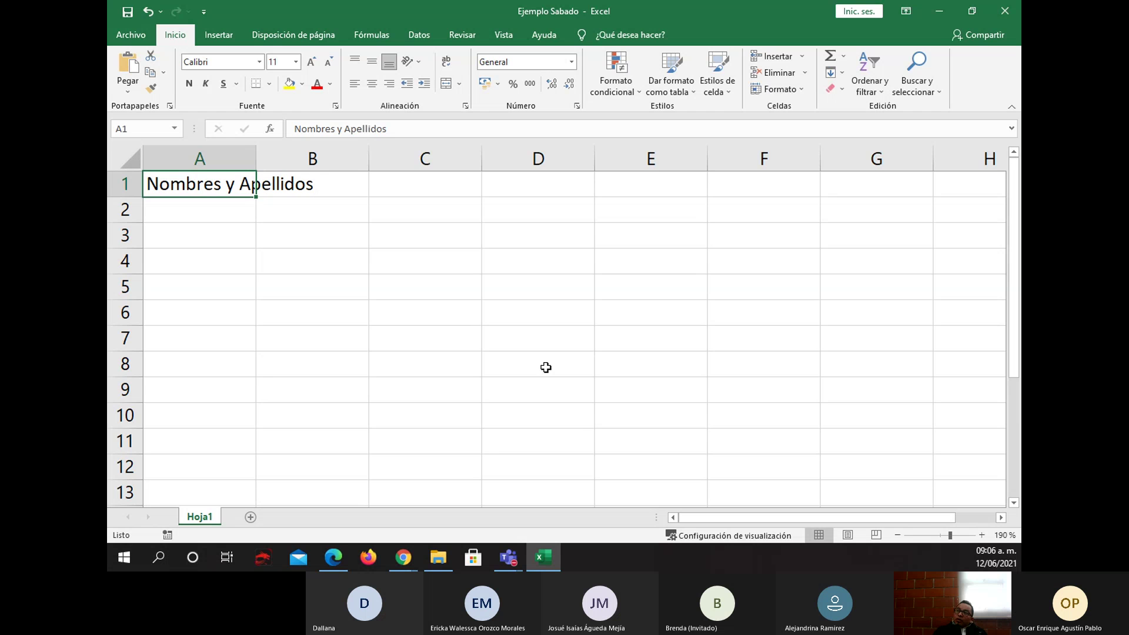
{"action": "key", "text": "Right"}
{"action": "key", "text": "Left"}
{"action": "key", "text": "Right"}
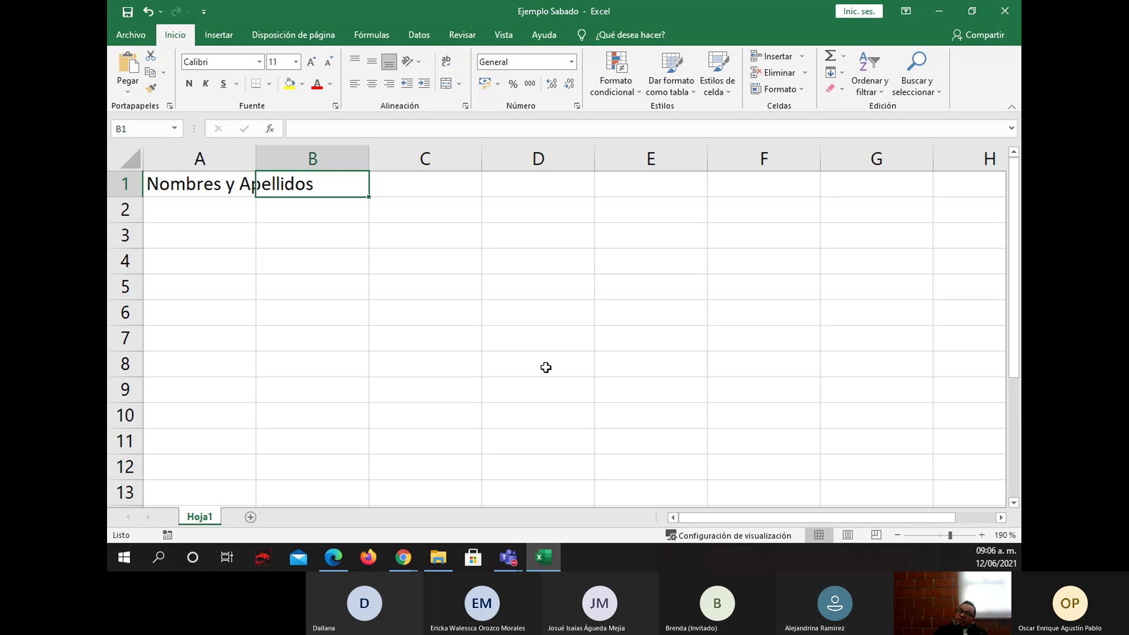
{"action": "key", "text": "Right"}
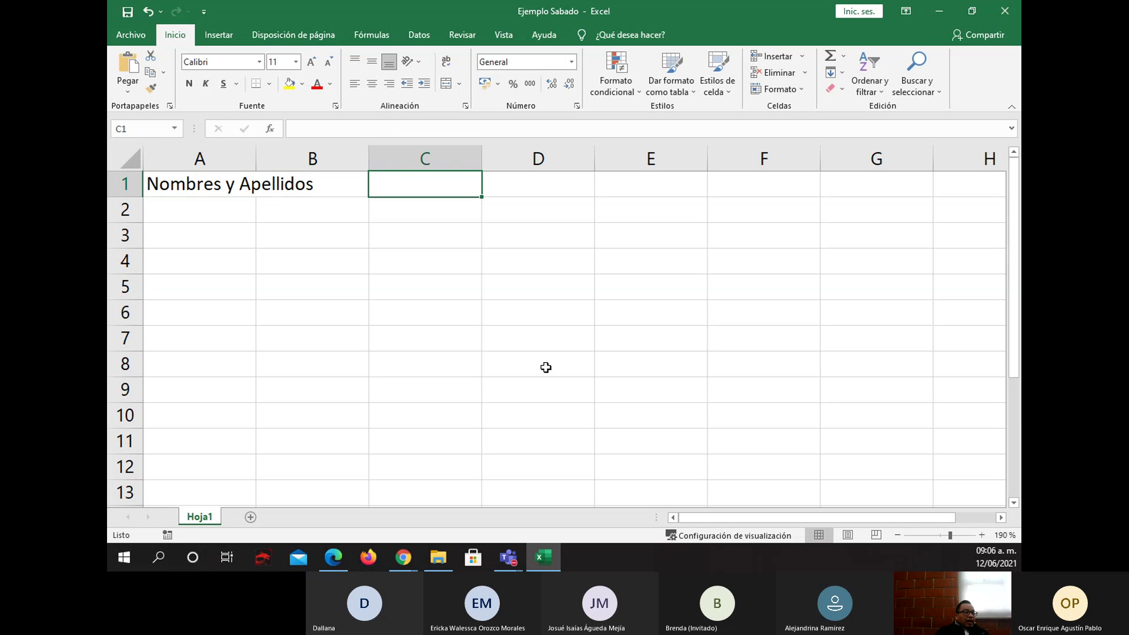
{"action": "type", "text": "Dirección"}
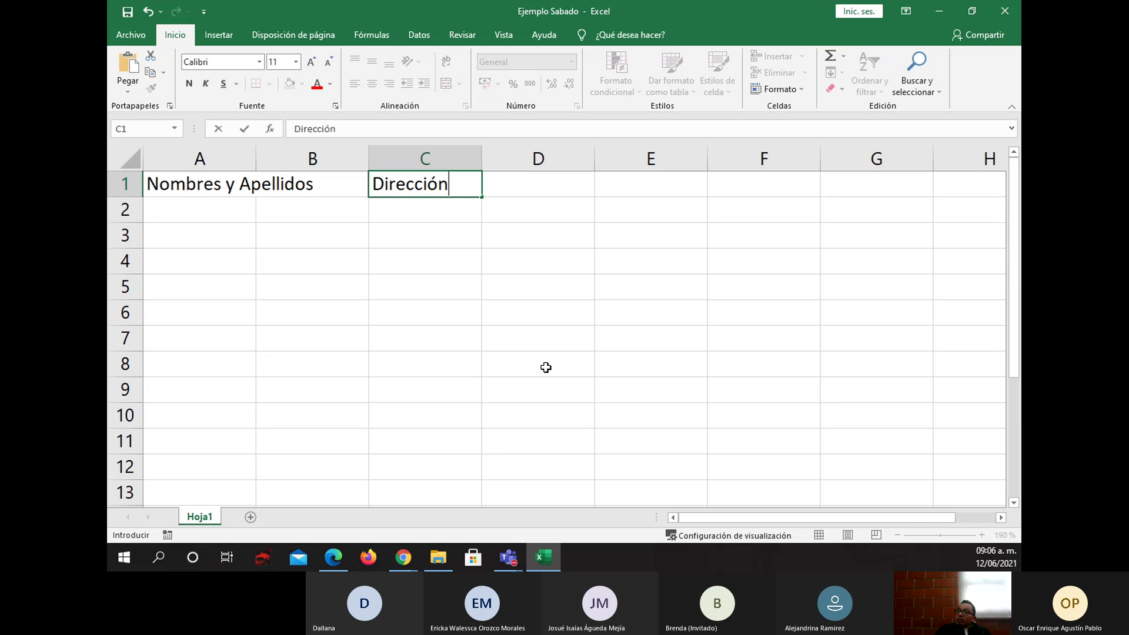
{"action": "key", "text": "Return"}
- Compare cells A1 and B1 to examine which one actually holds the Nombres y Apellidos text
{"action": "key", "text": "Left"}
{"action": "key", "text": "Up"}
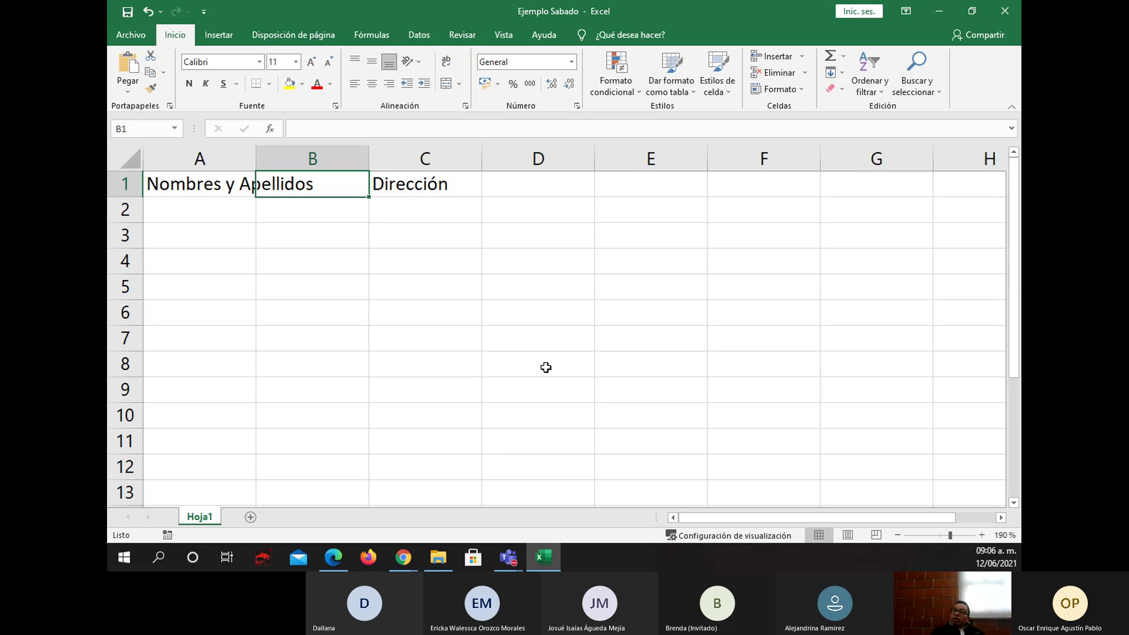
{"action": "key", "text": "Left"}
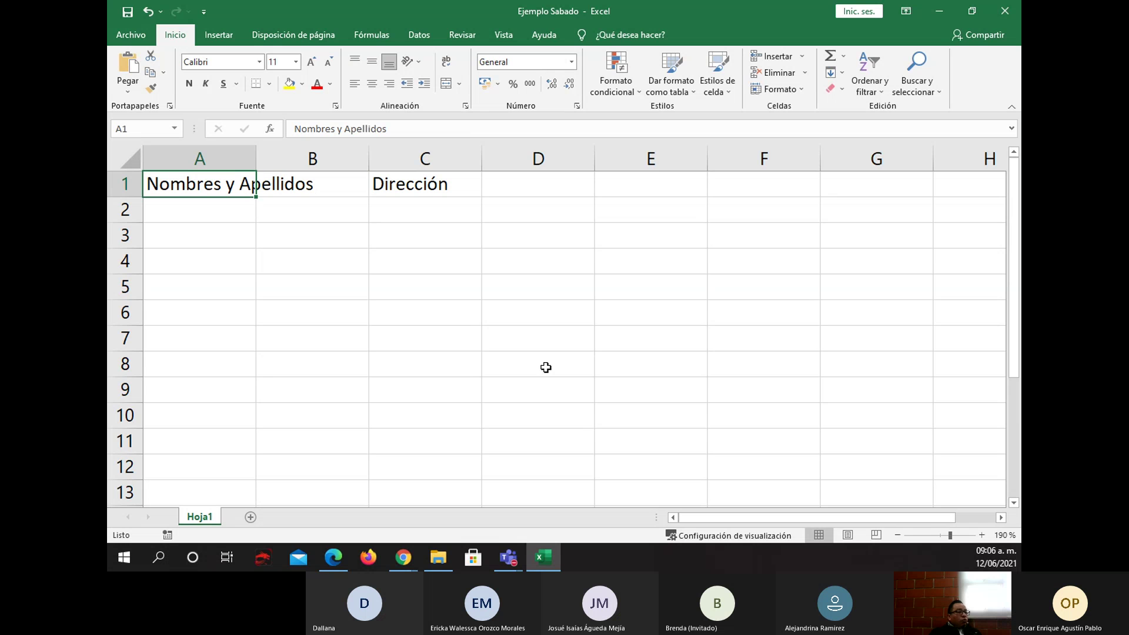
{"action": "key", "text": "Right"}
{"action": "key", "text": "Left"}
{"action": "key", "text": "Right"}
{"action": "key", "text": "Left"}
{"action": "key", "text": "Right"}
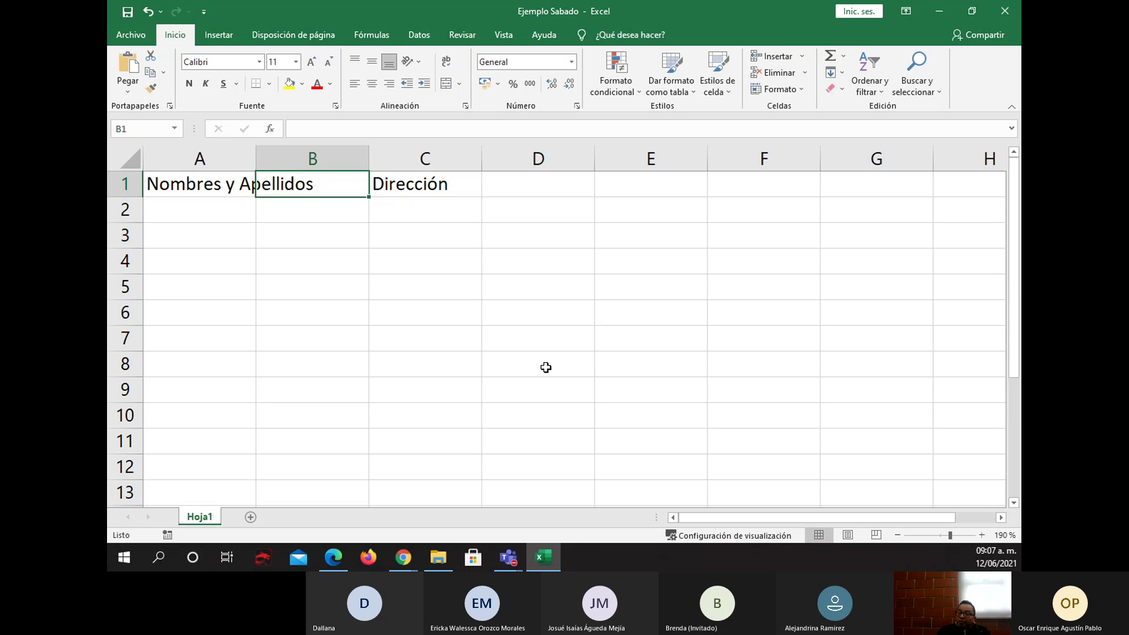
- Enter the header Teléfono in cell B1
{"action": "type", "text": "Telédo"}
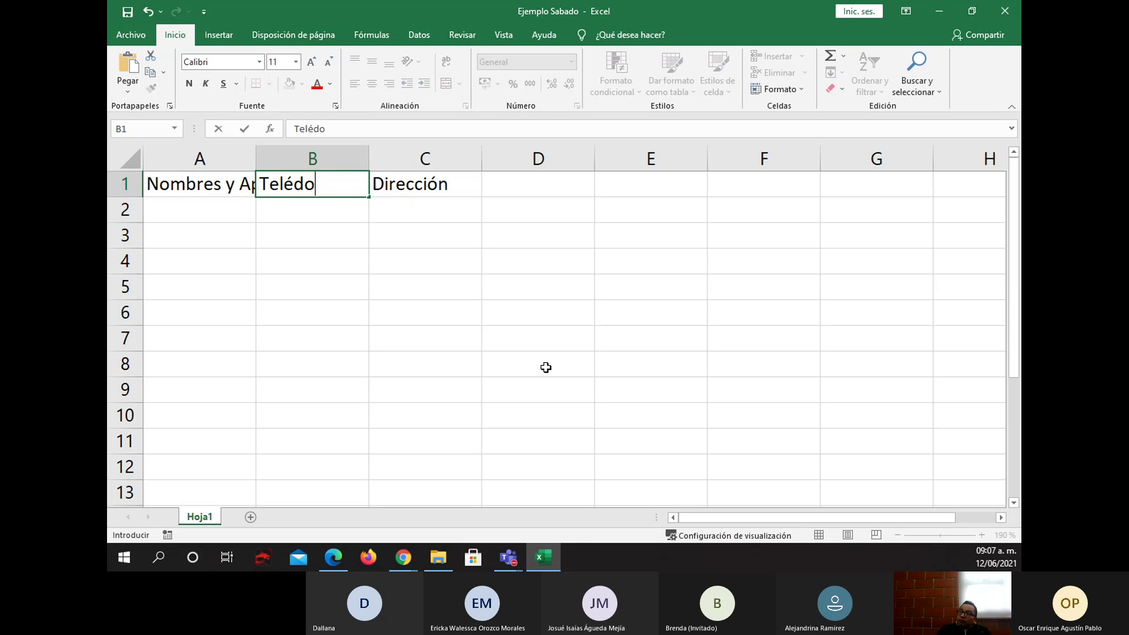
{"action": "type", "text": "n"}
{"action": "key", "text": "BackSpace"}
{"action": "key", "text": "BackSpace"}
{"action": "key", "text": "BackSpace"}
{"action": "type", "text": "fono"}
{"action": "key", "text": "Return"}
{"action": "key", "text": "Left"}
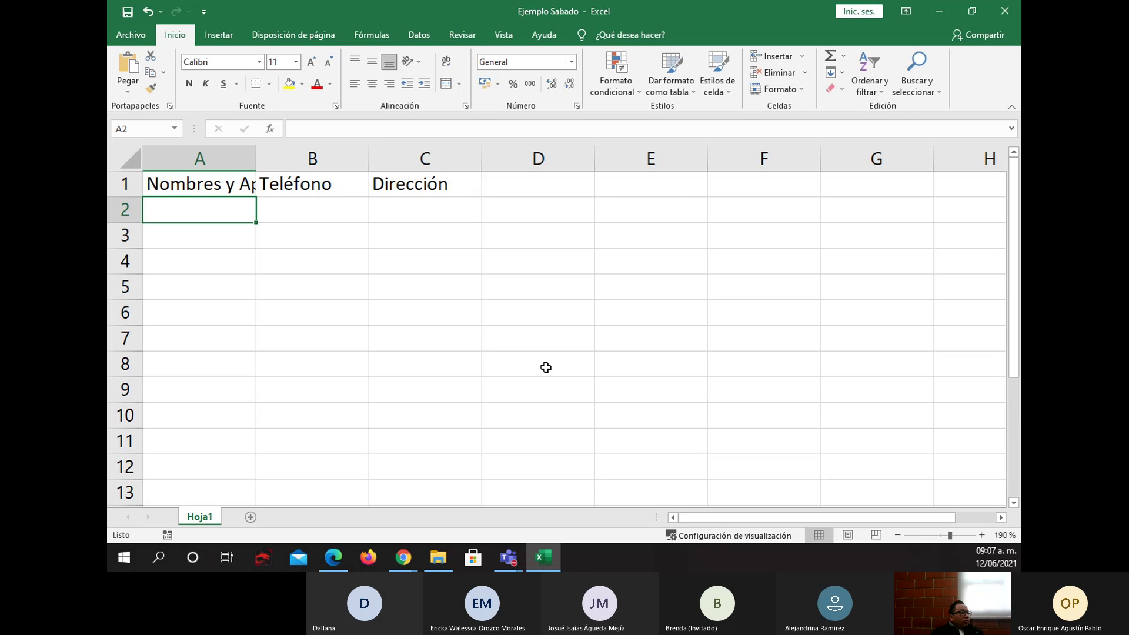
- Set the width of column A to 16, and undo the change
{"action": "key", "text": "Up"}
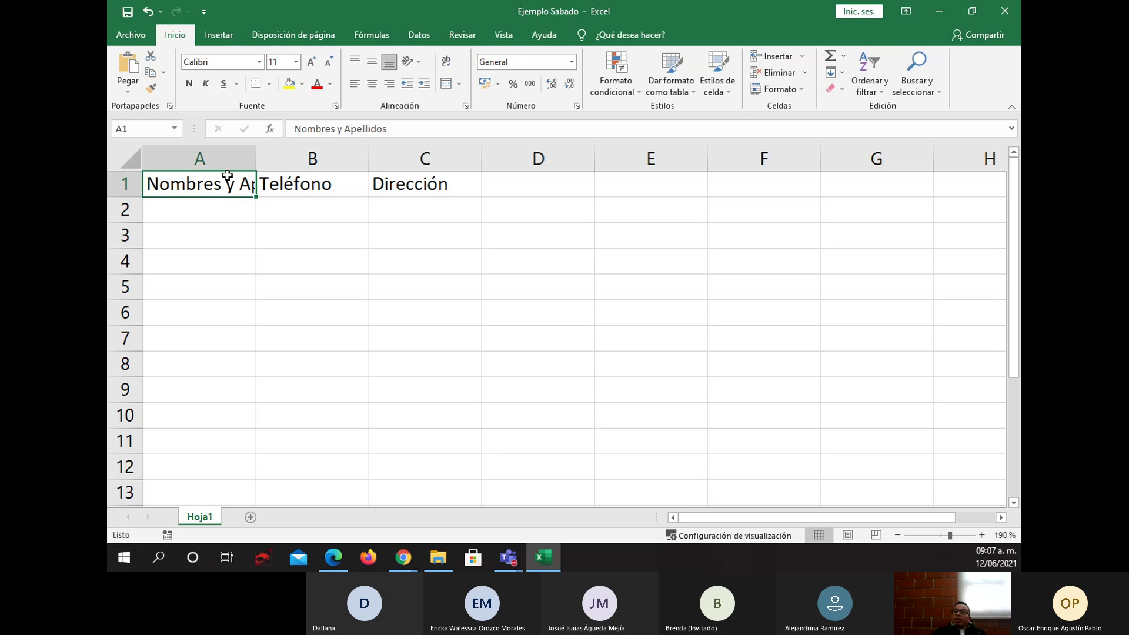
{"action": "left_click", "coordinate": [800, 90]}
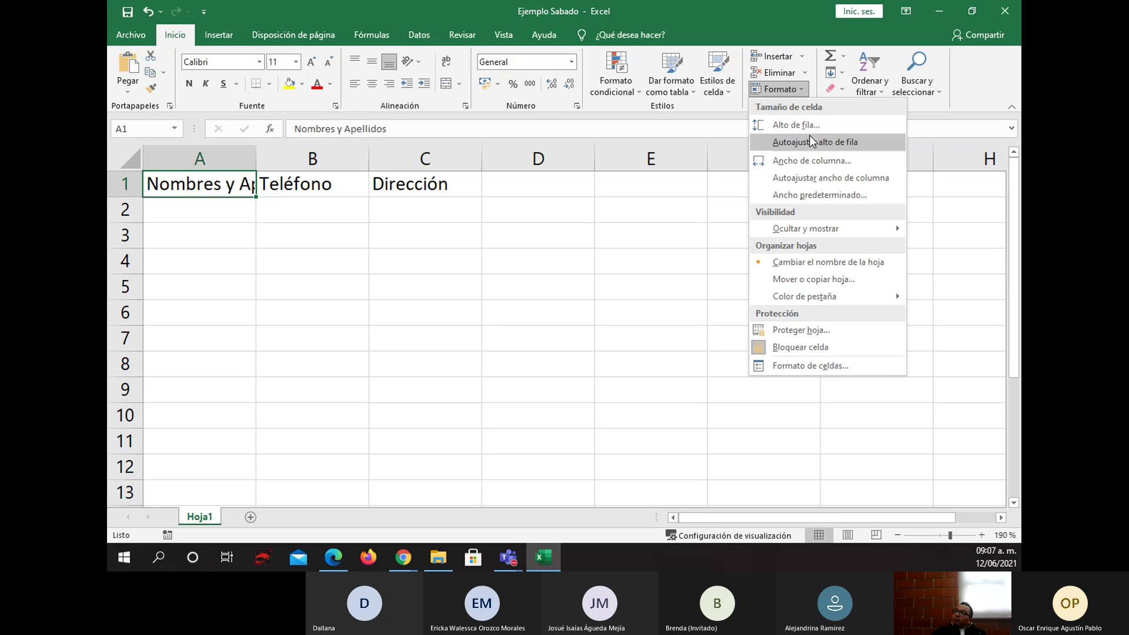
{"action": "left_click", "coordinate": [806, 164]}
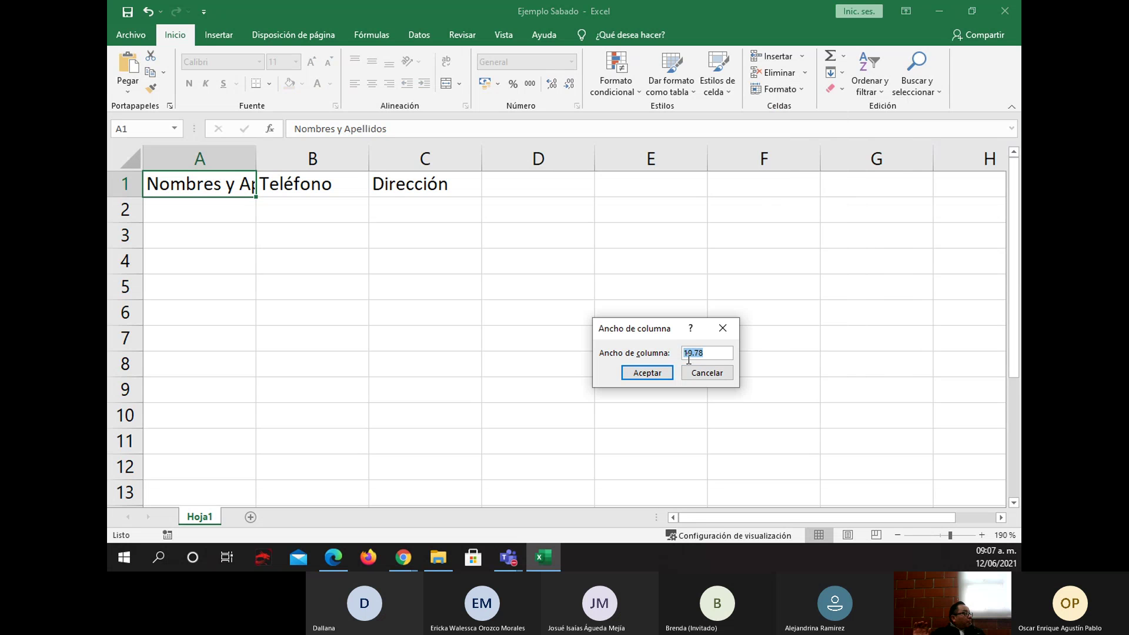
{"action": "type", "text": "16"}
{"action": "key", "text": "Return"}
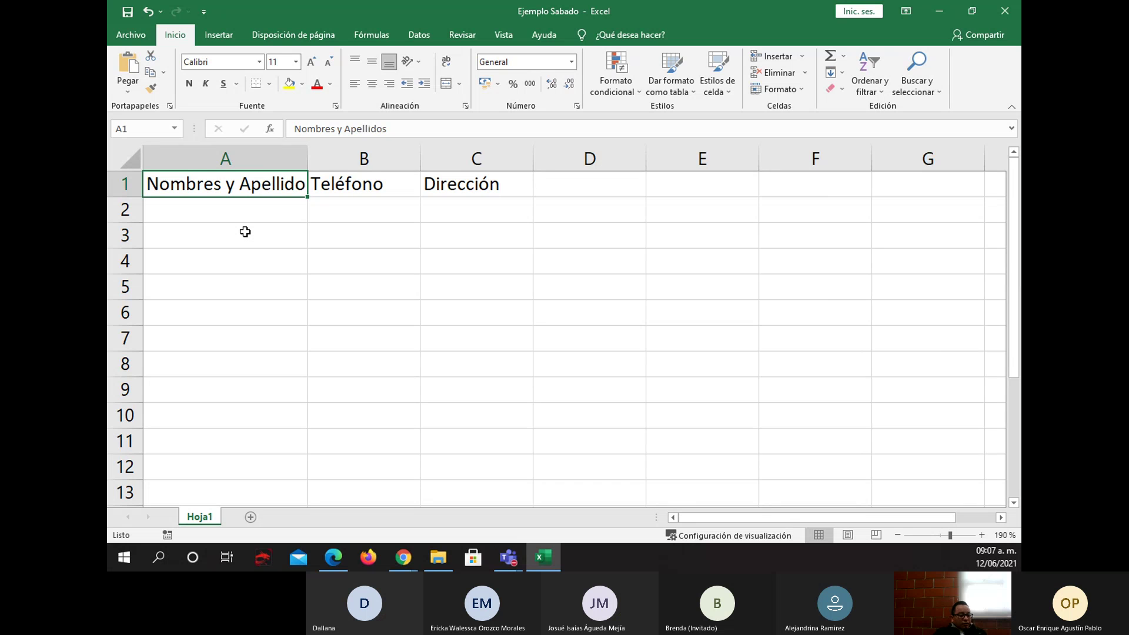
{"action": "key", "text": "ctrl+z"}
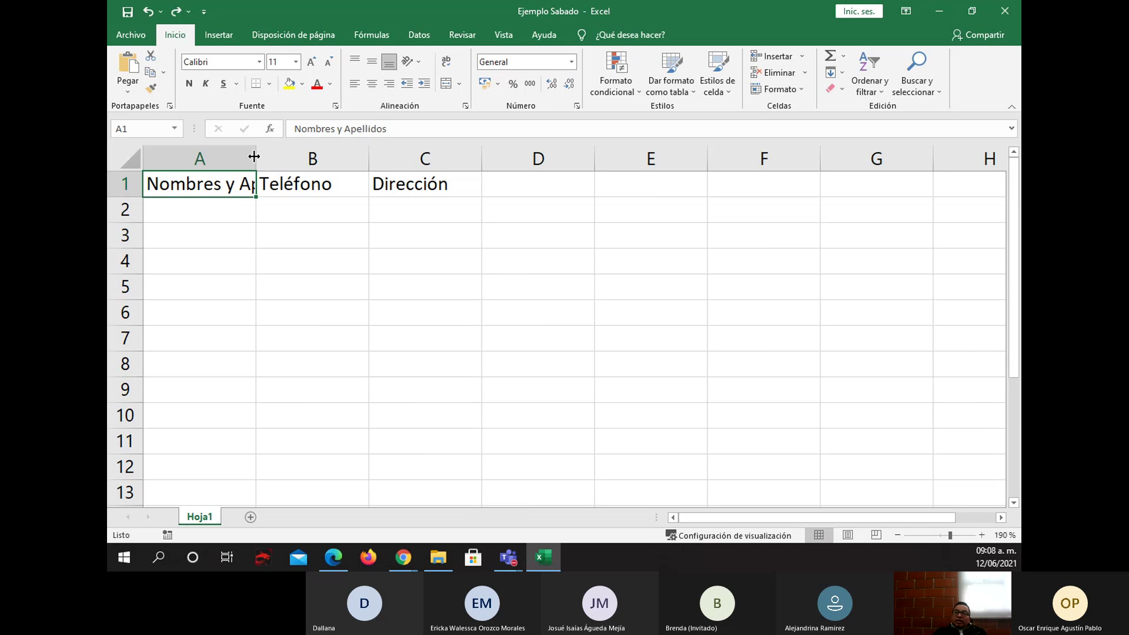
- Try resizing column A manually at its border, undoing and redoing the change
{"action": "mouse_move", "coordinate": [254, 156]}
{"action": "left_mouse_down"}
{"action": "mouse_move", "coordinate": [341, 158]}
{"action": "mouse_move", "coordinate": [248, 158]}
{"action": "left_mouse_up"}
{"action": "key", "text": "ctrl+z"}
{"action": "key", "text": "ctrl+y"}
- Autofit column A to its header text twice, undoing the width change each time
{"action": "double_click", "coordinate": [256, 161]}
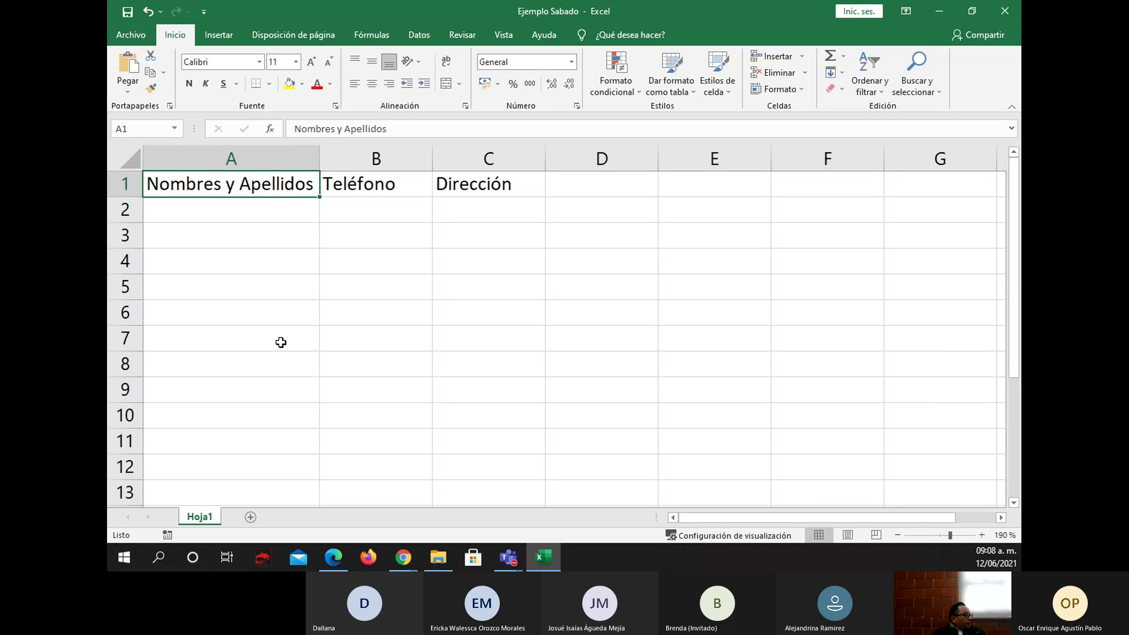
{"action": "key", "text": "ctrl+z"}
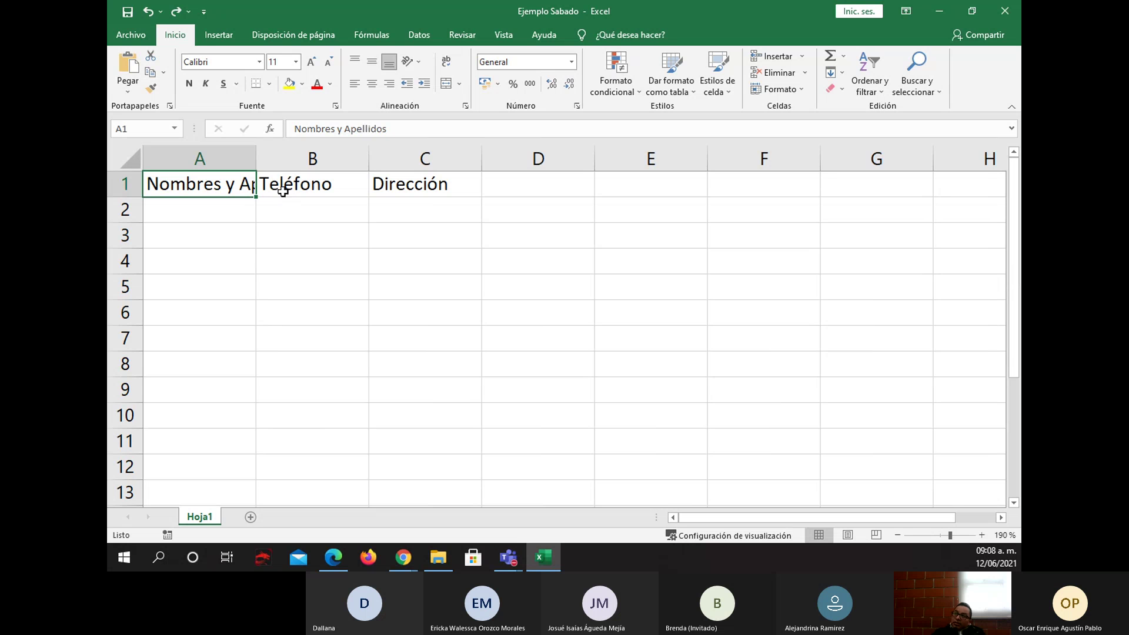
{"action": "double_click", "coordinate": [258, 158]}
{"action": "left_click", "coordinate": [257, 161]}
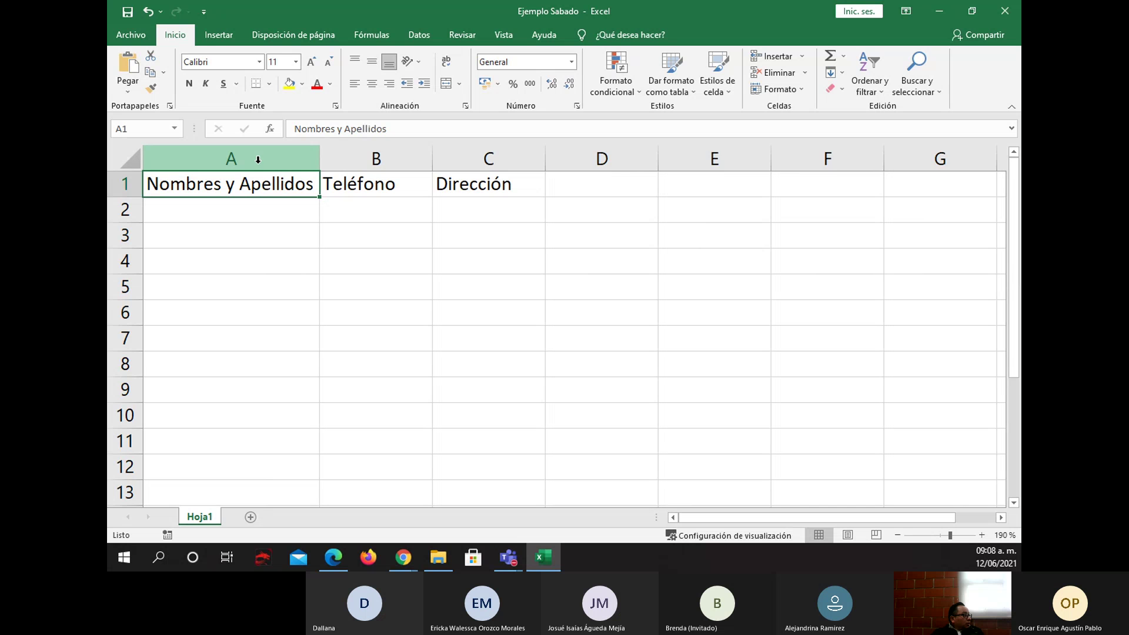
{"action": "key", "text": "ctrl+z"}
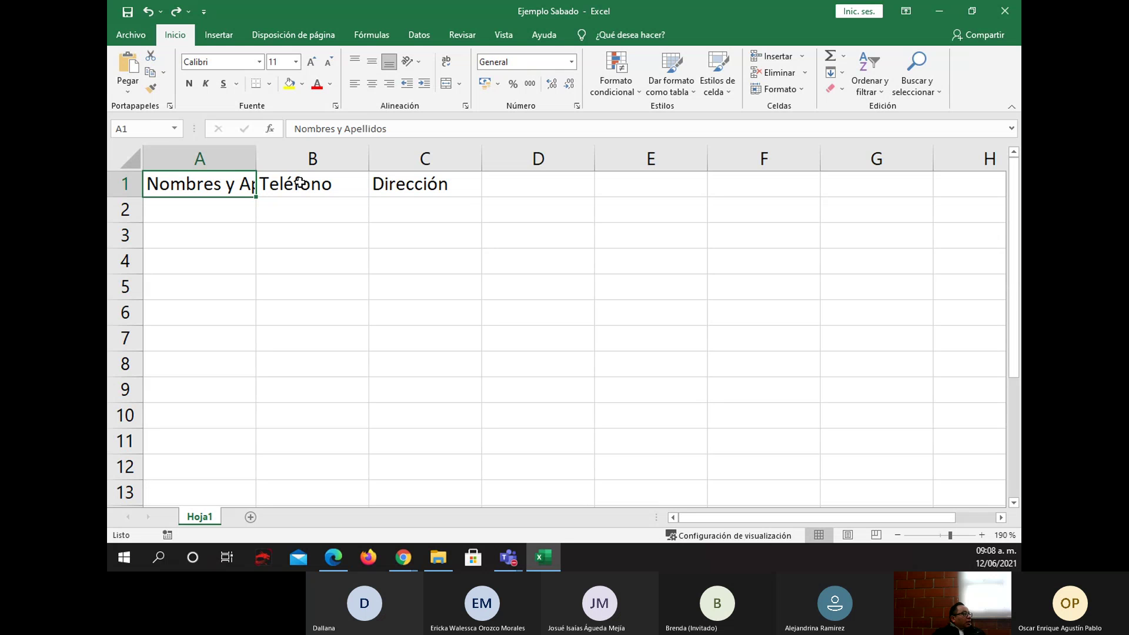
- Wrap the text of the Nombres y Apellidos header in cell A1, and undo the wrapping
{"action": "left_click", "coordinate": [442, 62]}
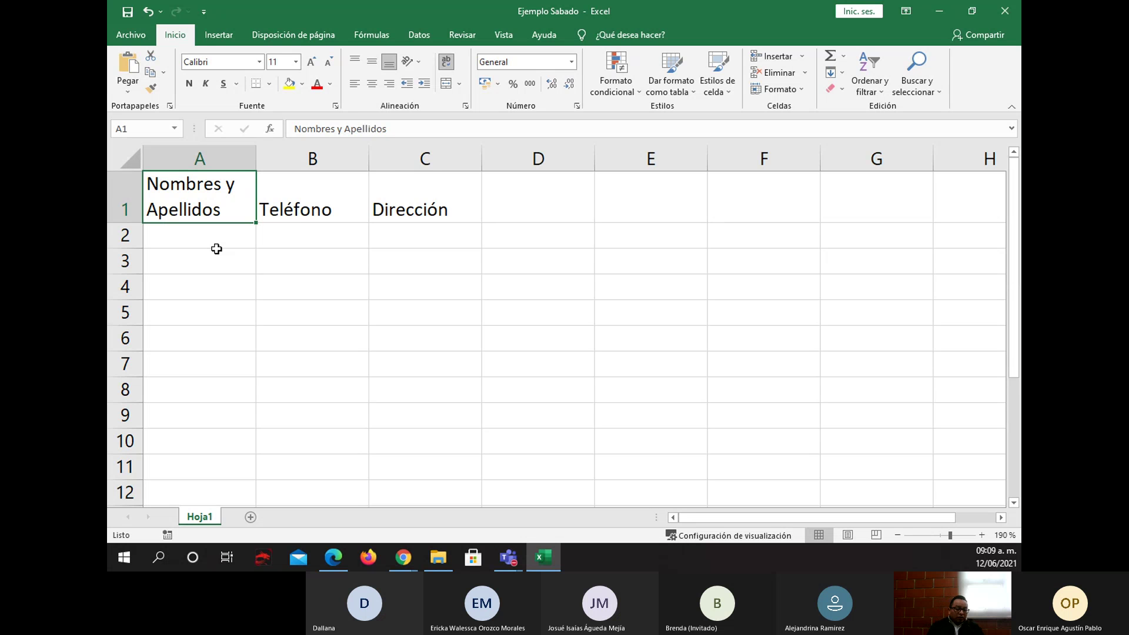
{"action": "key", "text": "ctrl+z"}
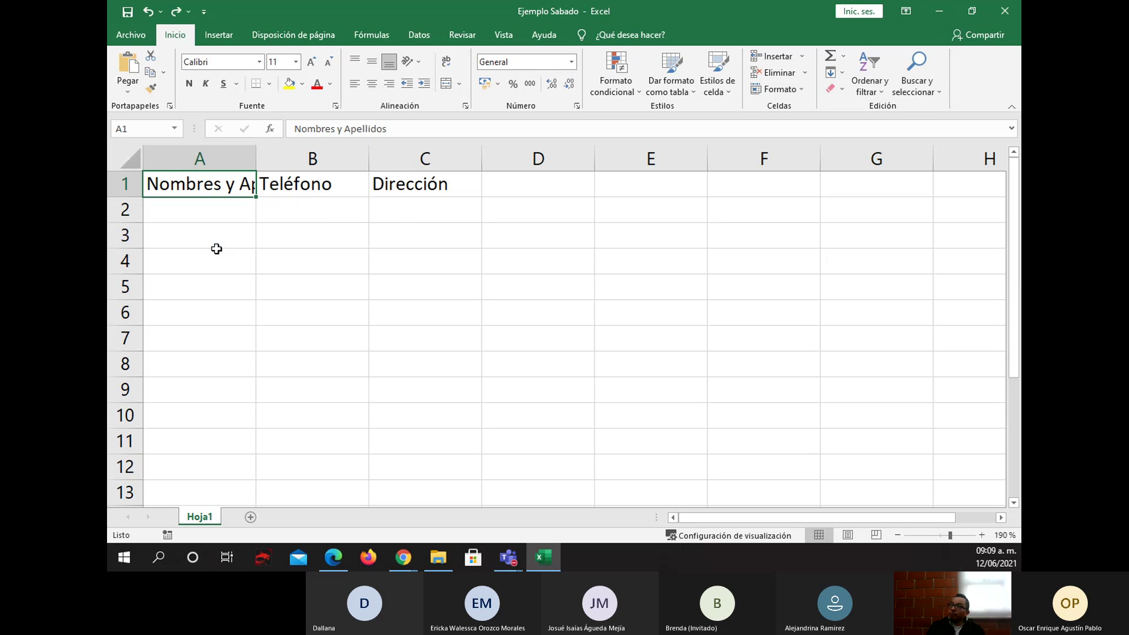
- Clear the Teléfono header from cell B1
{"action": "left_click", "coordinate": [289, 193]}
{"action": "key", "text": "Delete"}
{"action": "key", "text": "Left"}
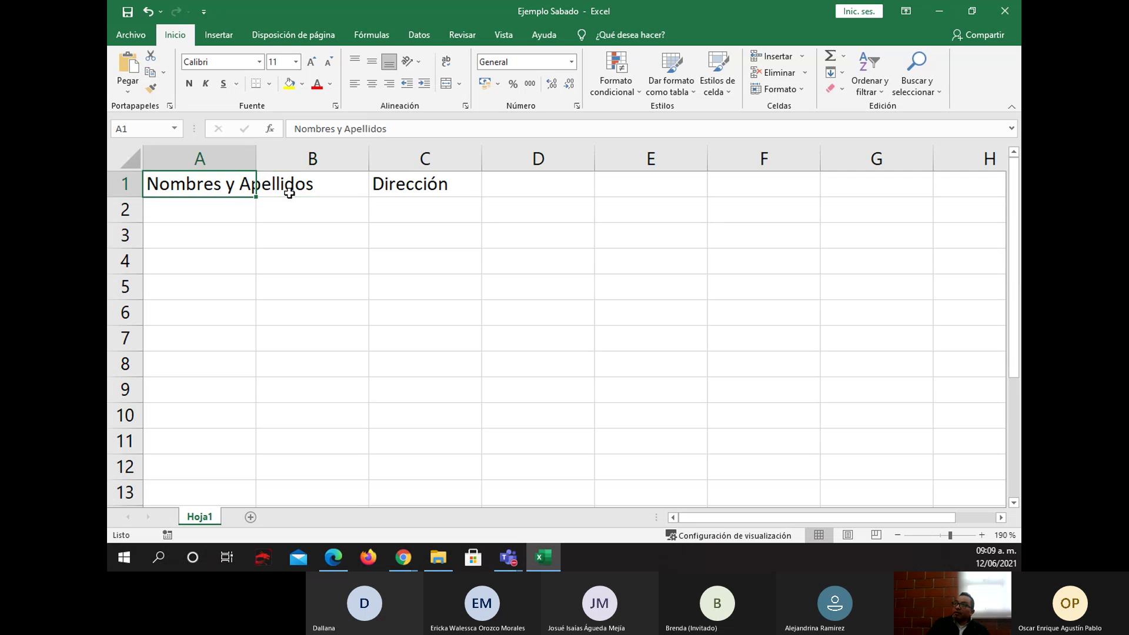
{"action": "key", "text": "Right"}
{"action": "key", "text": "Right"}
{"action": "key", "text": "Left"}
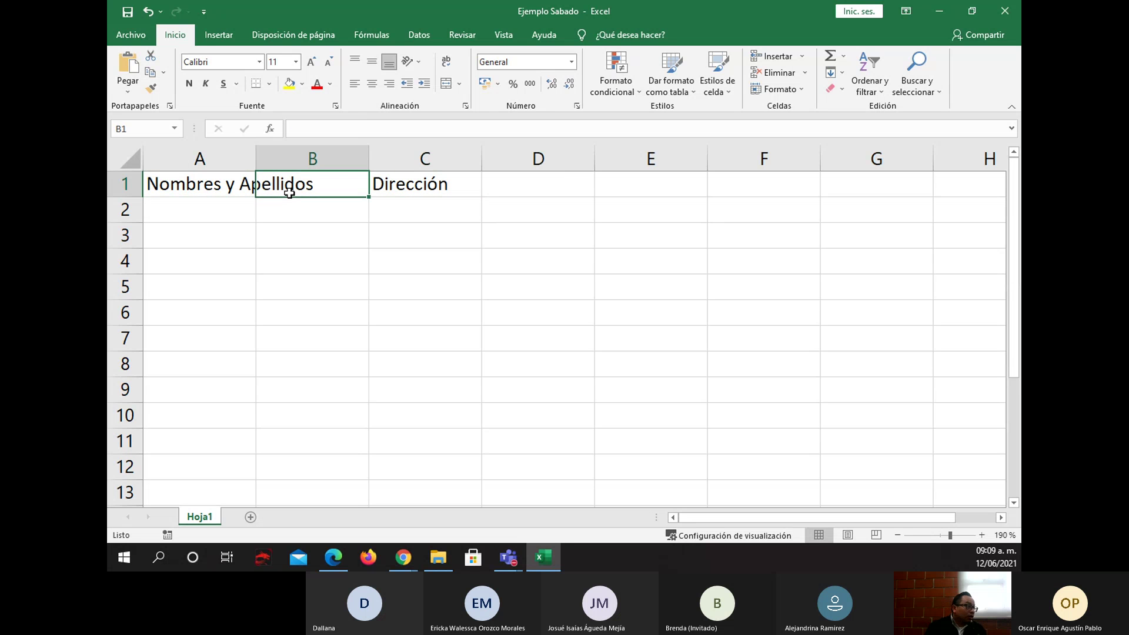
{"action": "key", "text": "Down"}
{"action": "key", "text": "Down"}
{"action": "key", "text": "Down"}
{"action": "key", "text": "Up"}
{"action": "key", "text": "Up"}
{"action": "key", "text": "Up"}
{"action": "key", "text": "Down"}
{"action": "key", "text": "Down"}
{"action": "key", "text": "Down"}
{"action": "key", "text": "Down"}
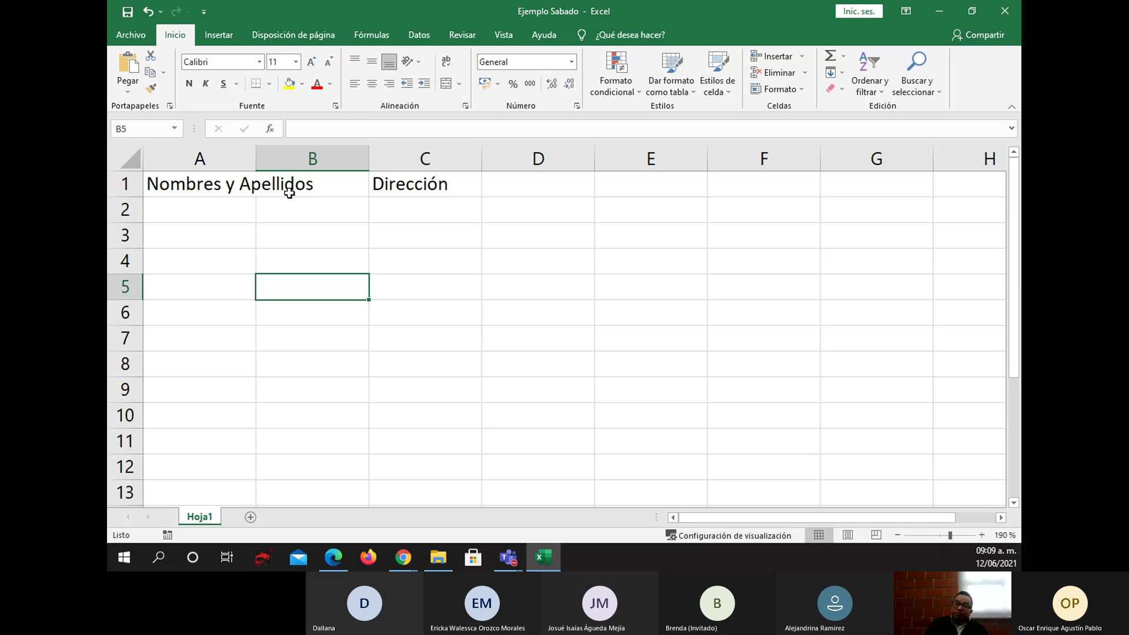
{"action": "key", "text": "Down"}
{"action": "key", "text": "Down"}
{"action": "key", "text": "Down"}
{"action": "key", "text": "Down"}
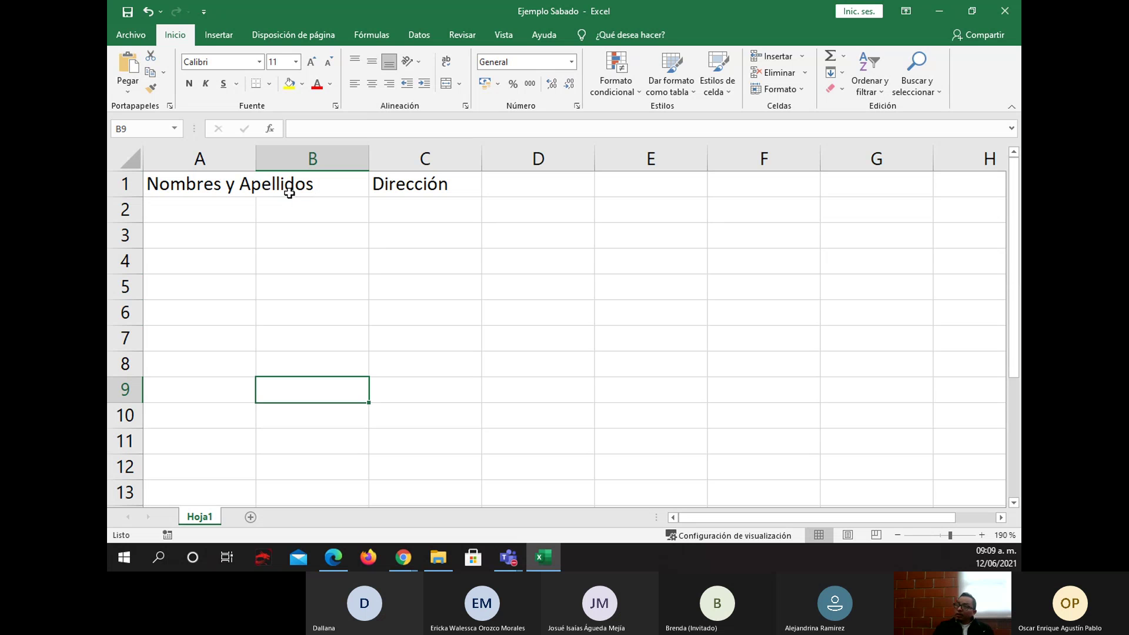
- Clear the remaining headers in the range A1:C1
{"action": "left_click", "coordinate": [226, 187]}
{"action": "left_click_drag", "start_coordinate": [225, 186], "coordinate": [412, 187]}
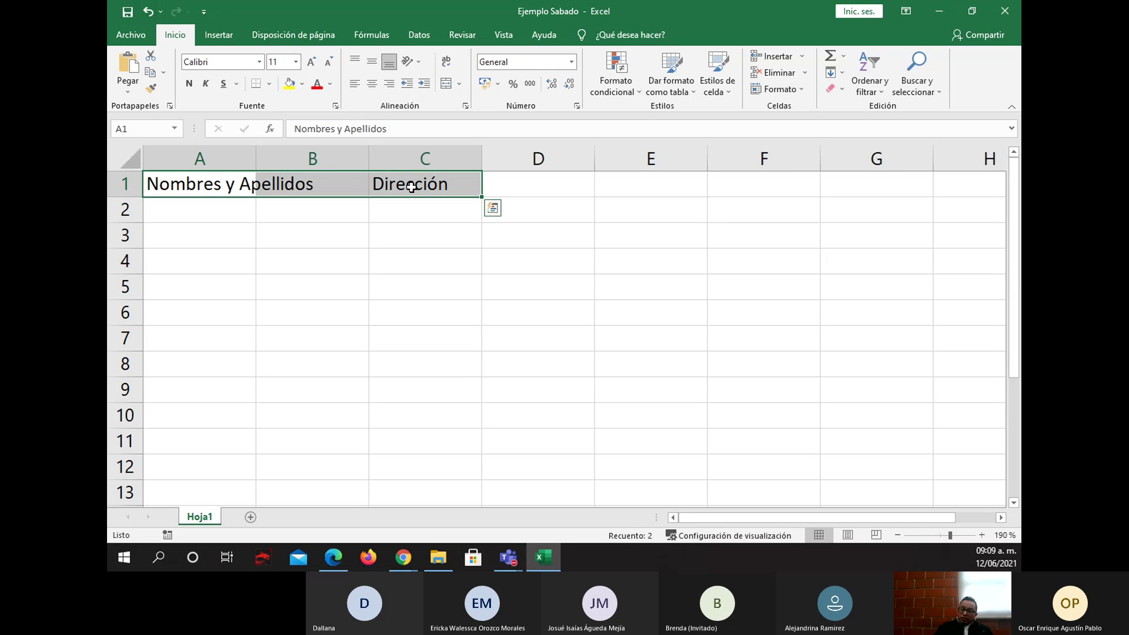
{"action": "key", "text": "Delete"}
{"action": "left_click", "coordinate": [327, 286]}
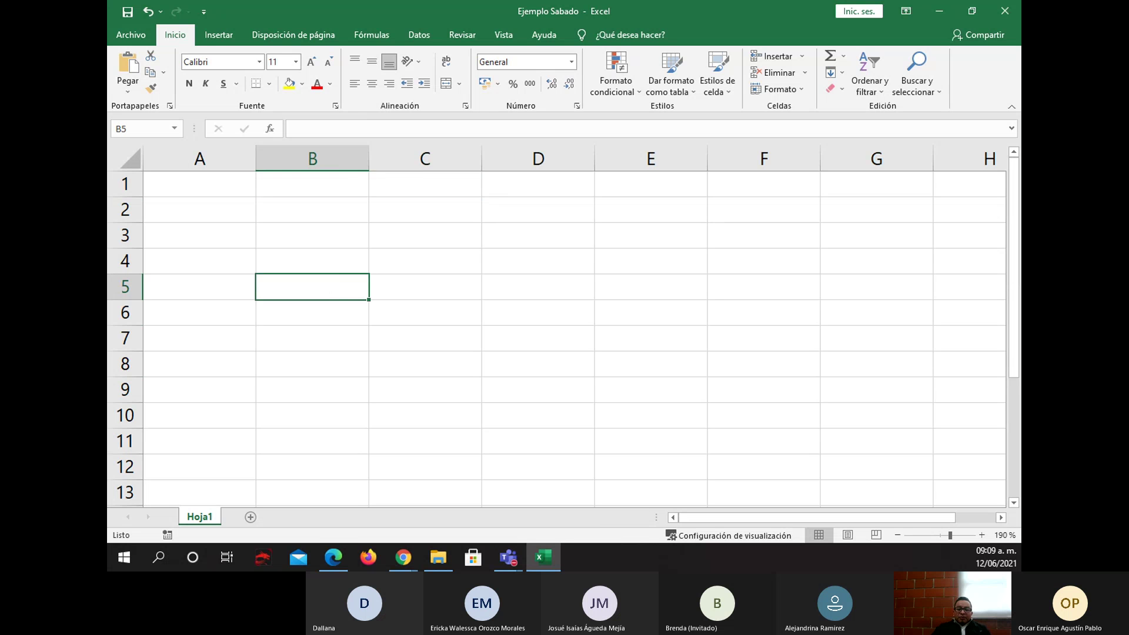
- Switch to Ejercicio Excel 4.pdf in Edge and examine the layout of the Horario de actividades semanal table
{"action": "key", "text": "alt+Tab"}
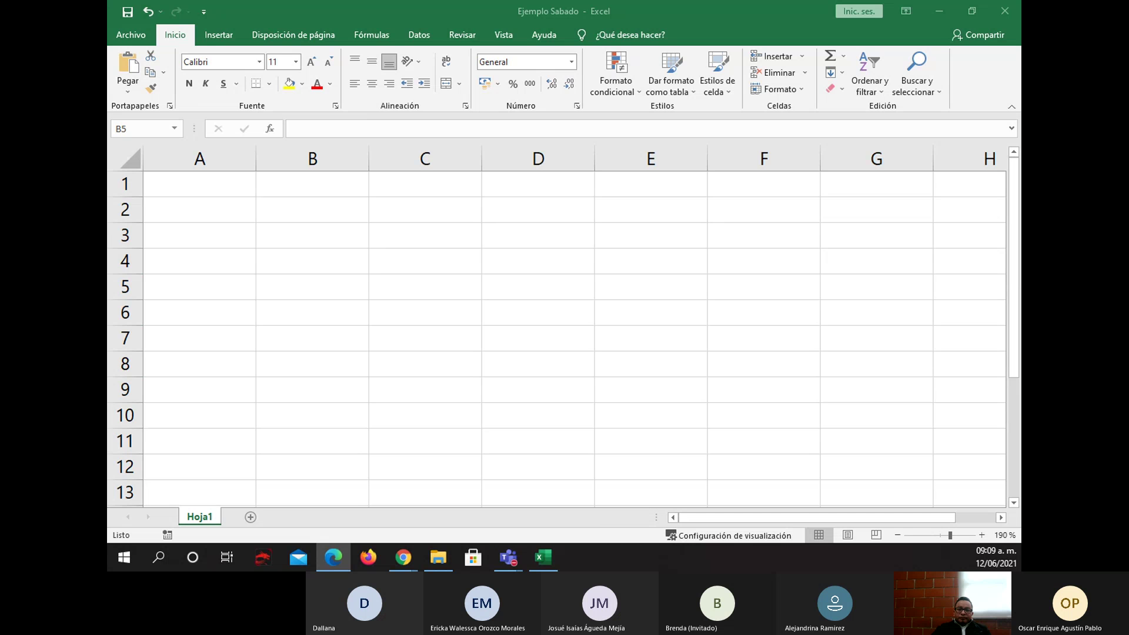
{"action": "left_click_drag", "start_coordinate": [108, 68], "coordinate": [608, 2]}
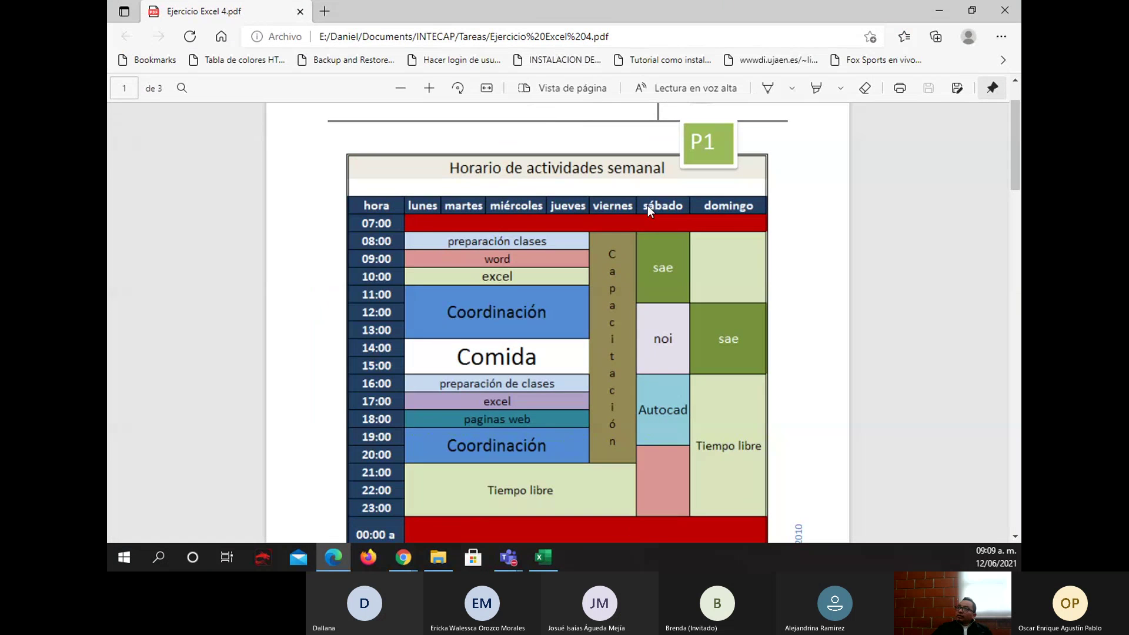
{"action": "scroll", "coordinate": [695, 216], "scroll_direction": "down", "scroll_amount": 3, "text": "ctrl"}
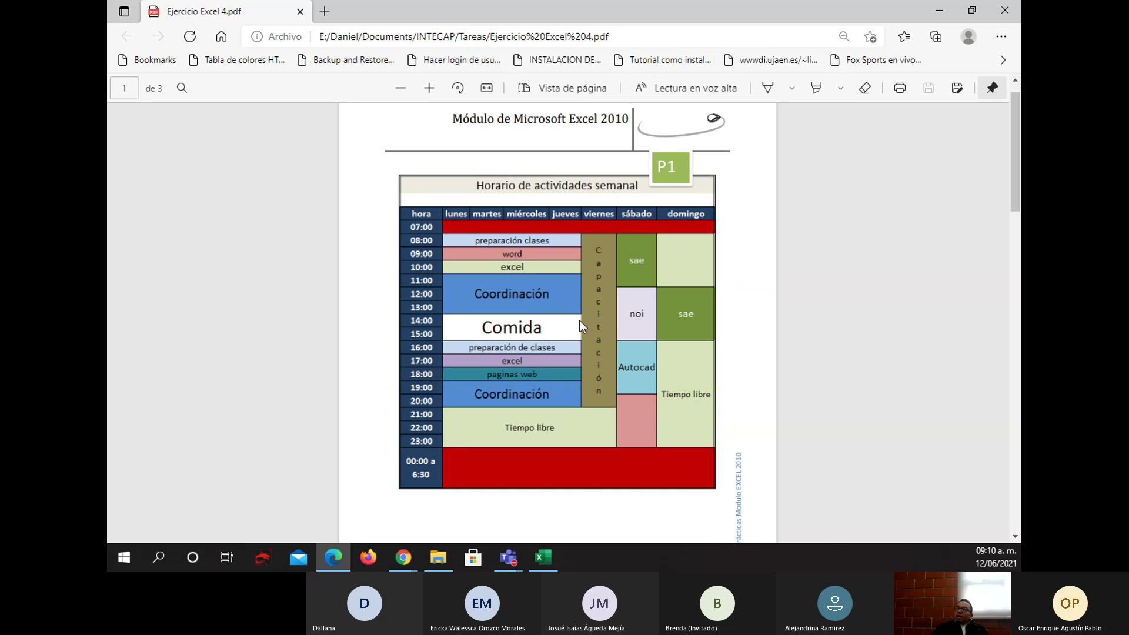
{"action": "scroll", "coordinate": [580, 327], "scroll_direction": "up", "scroll_amount": 5}
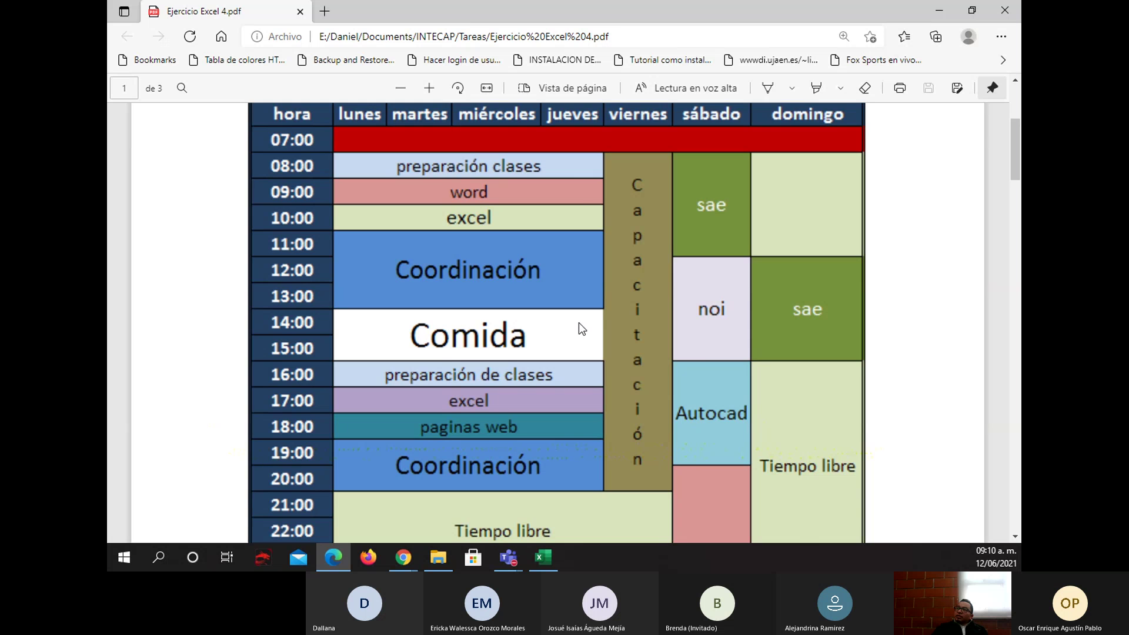
{"action": "scroll", "coordinate": [578, 322], "scroll_direction": "down", "scroll_amount": 1}
{"action": "scroll", "coordinate": [579, 323], "scroll_direction": "up", "scroll_amount": 3}
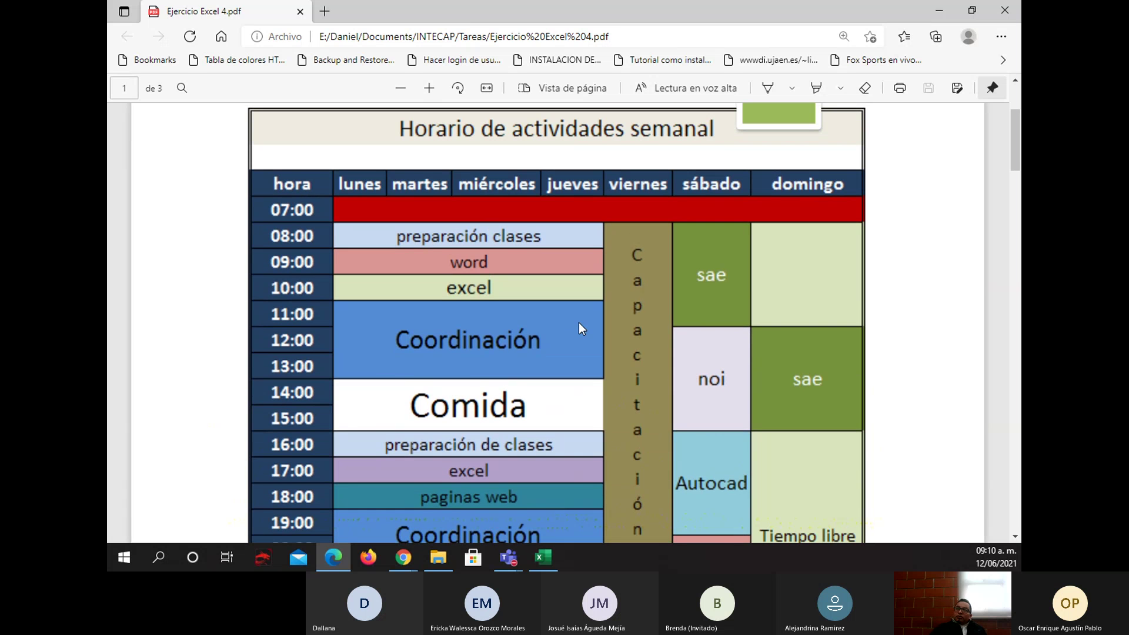
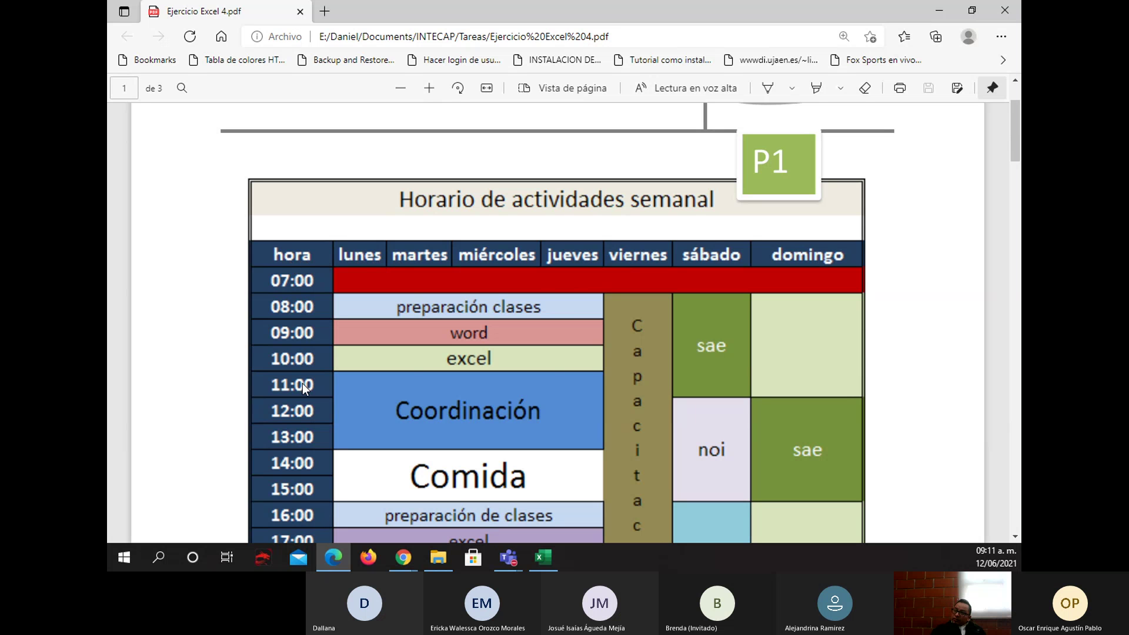
- Switch back to the Ejemplo Sabado workbook in Excel and enter the headers hora, Lunes and Martes in cells A1 to C1
{"action": "mouse_move", "coordinate": [541, 556]}
{"action": "left_click", "coordinate": [541, 556]}
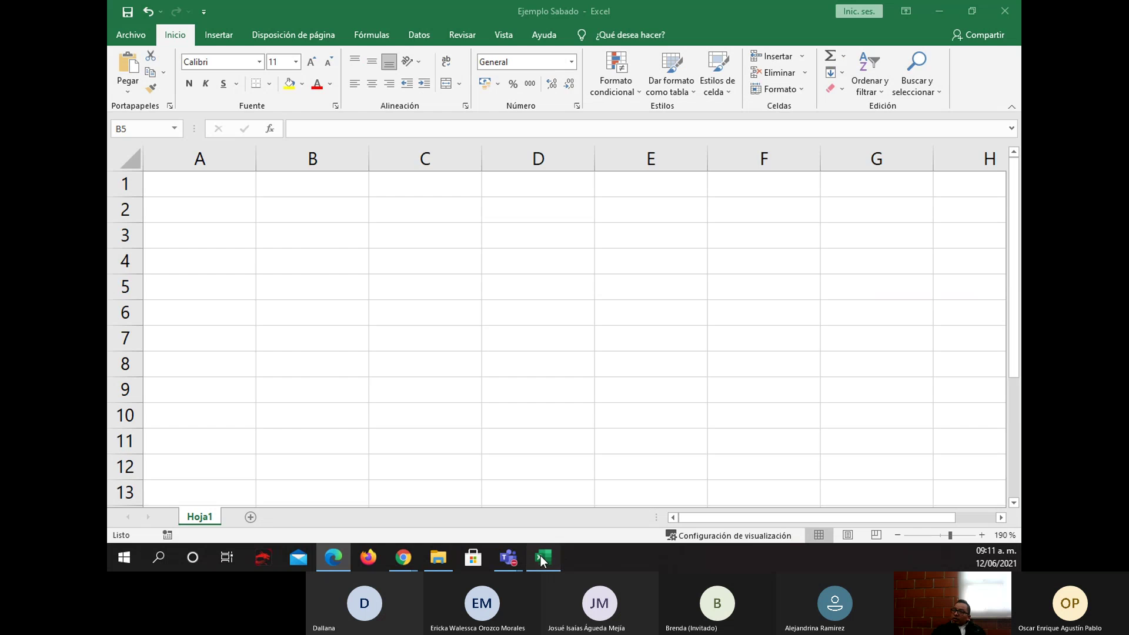
{"action": "left_click", "coordinate": [202, 181]}
{"action": "type", "text": "hora"}
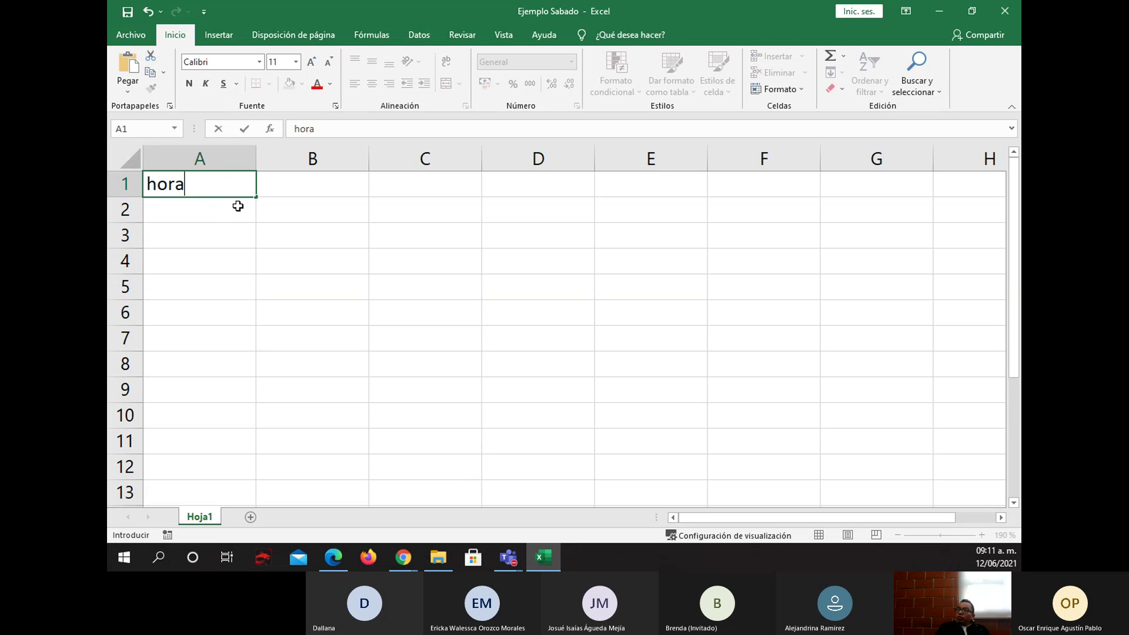
{"action": "key", "text": "Tab"}
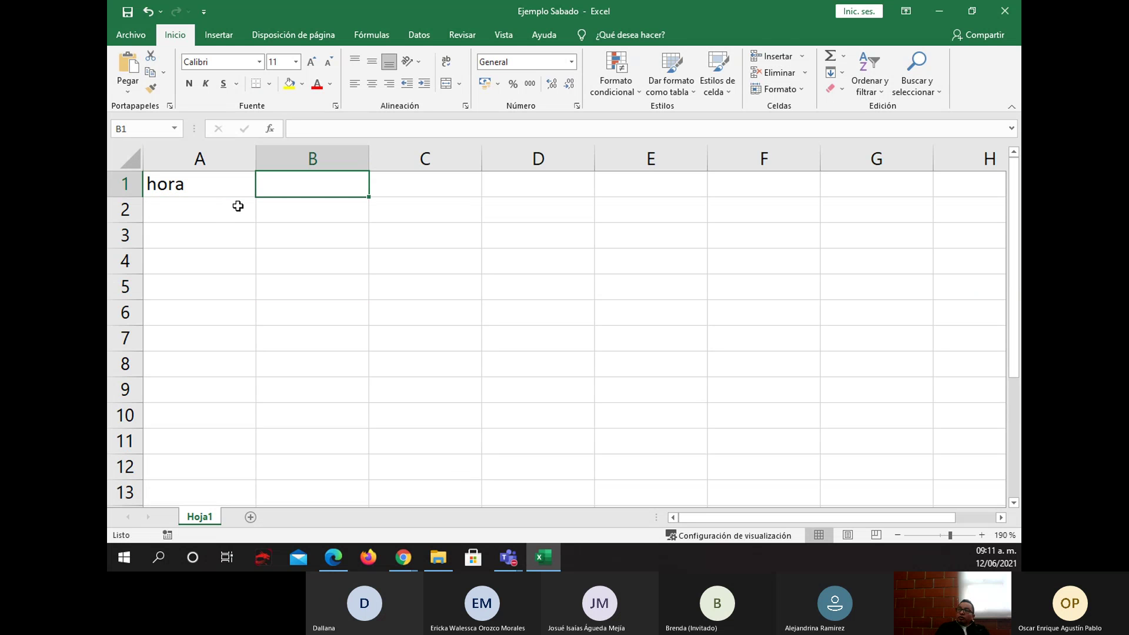
{"action": "type", "text": "Lunes"}
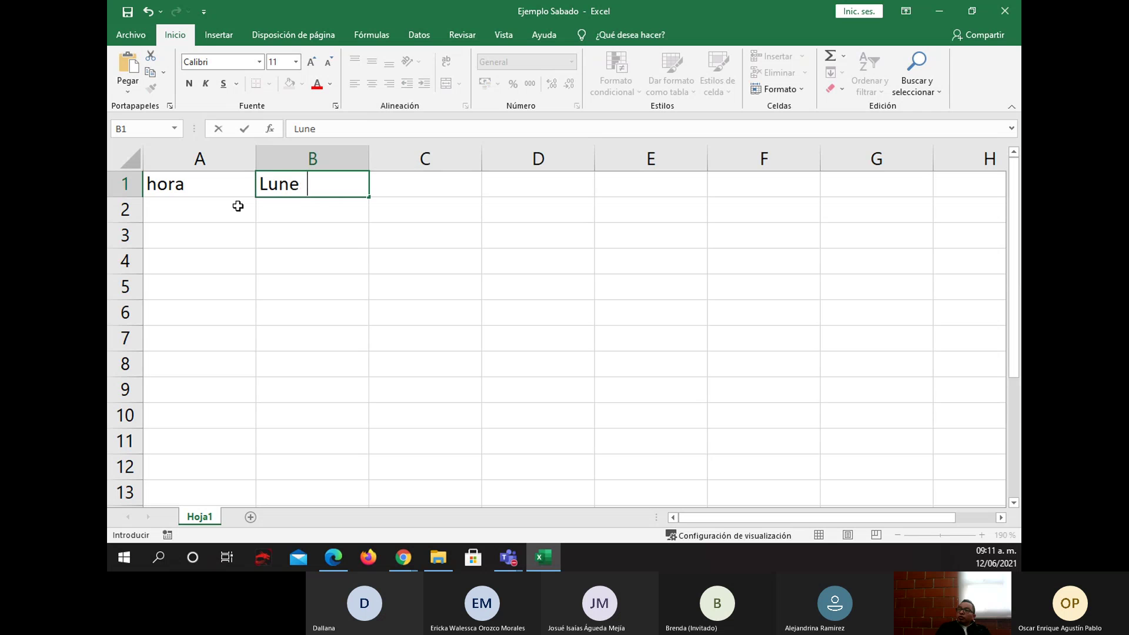
{"action": "key", "text": "Tab"}
{"action": "type", "text": "MArtes"}
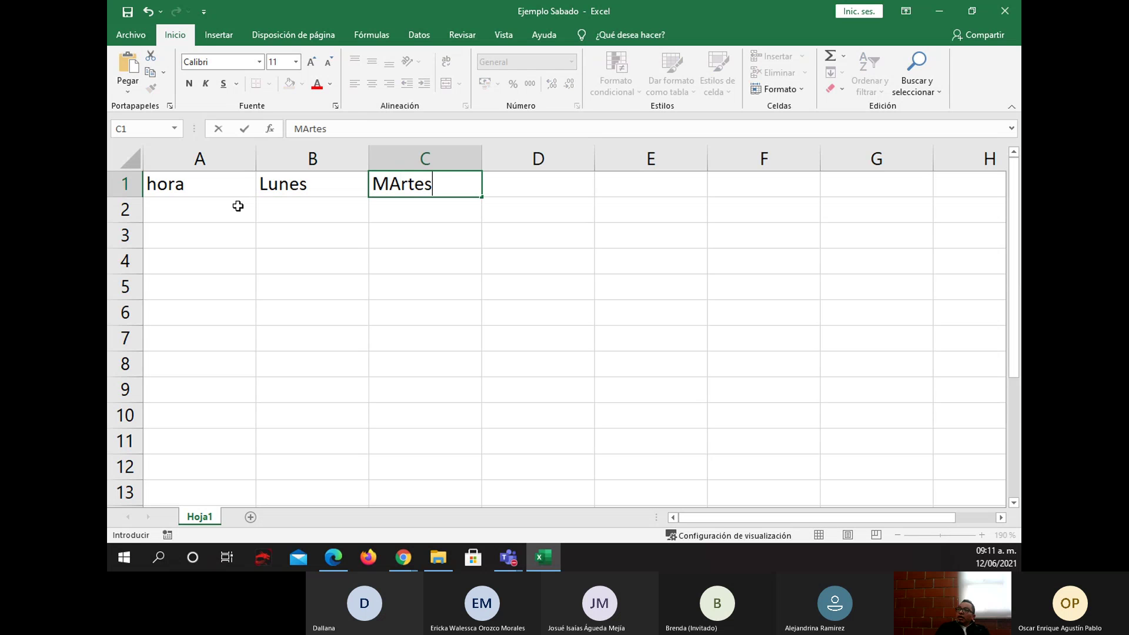
{"action": "key", "text": "Tab"}
- Enter the headers Miércoles, Jueves and Viernes in cells D1 to F1
{"action": "type", "text": "Miércoles"}
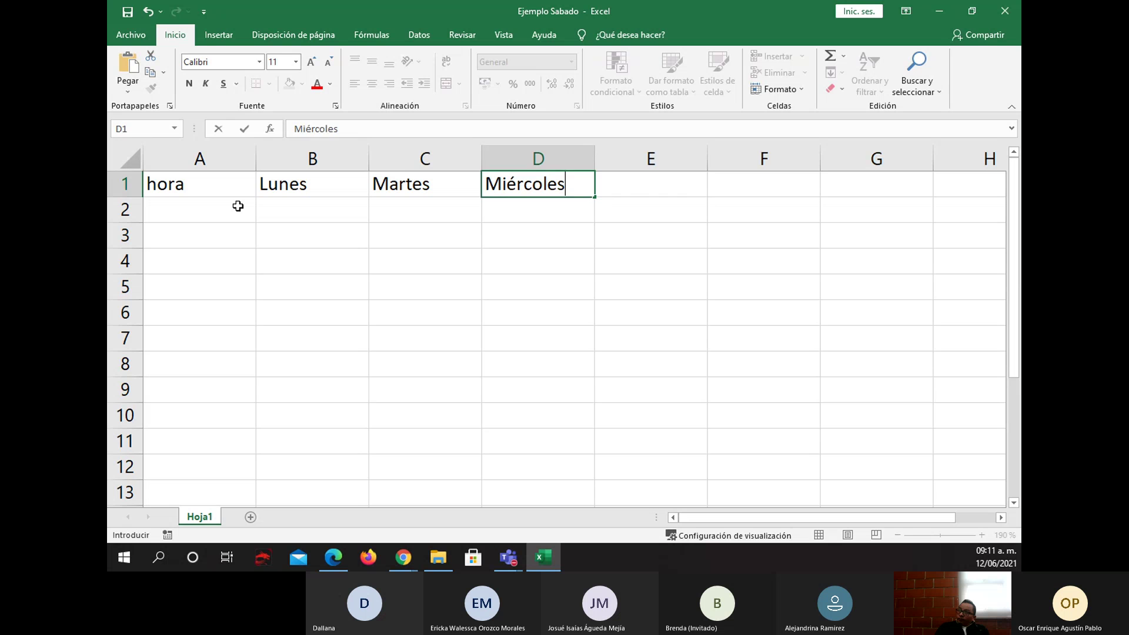
{"action": "key", "text": "Tab"}
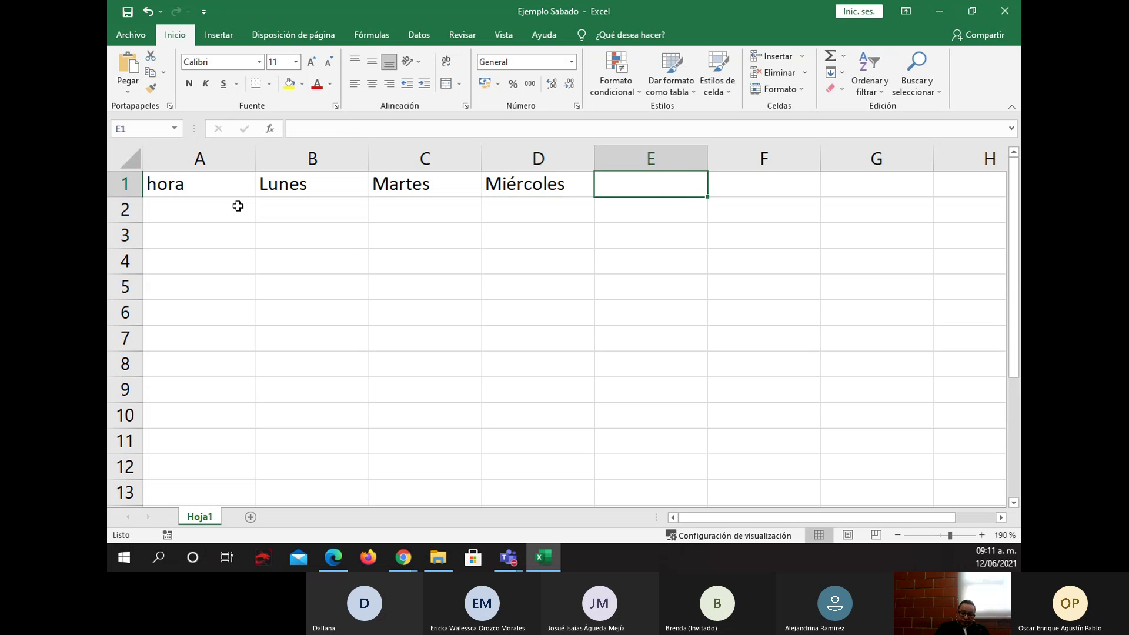
{"action": "type", "text": "Jueves"}
{"action": "key", "text": "Tab"}
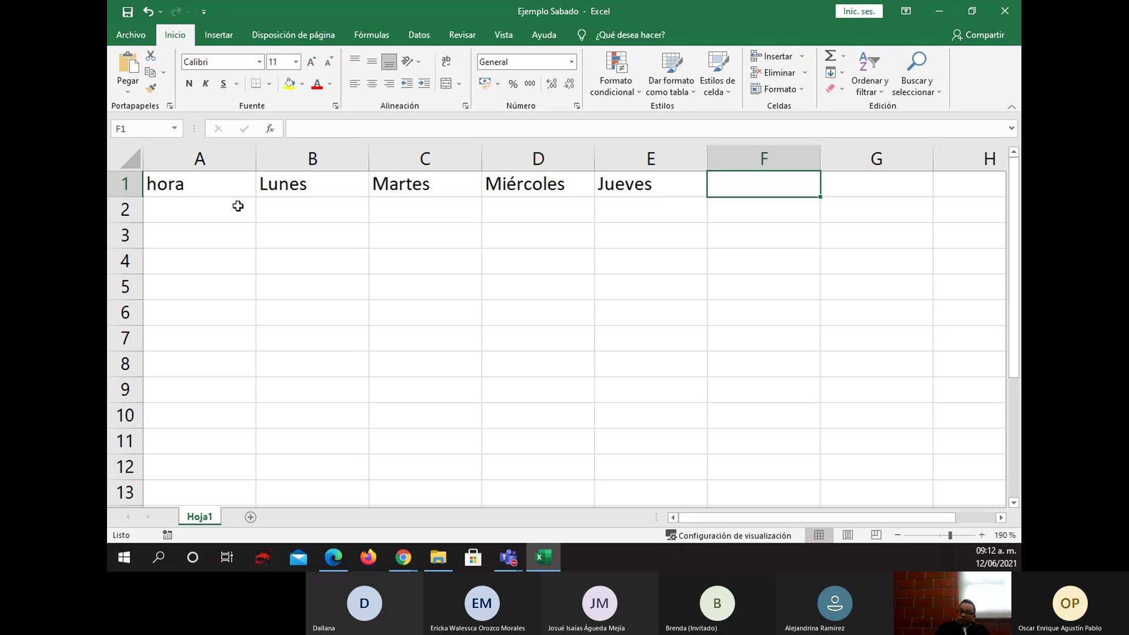
{"action": "type", "text": "Viernes"}
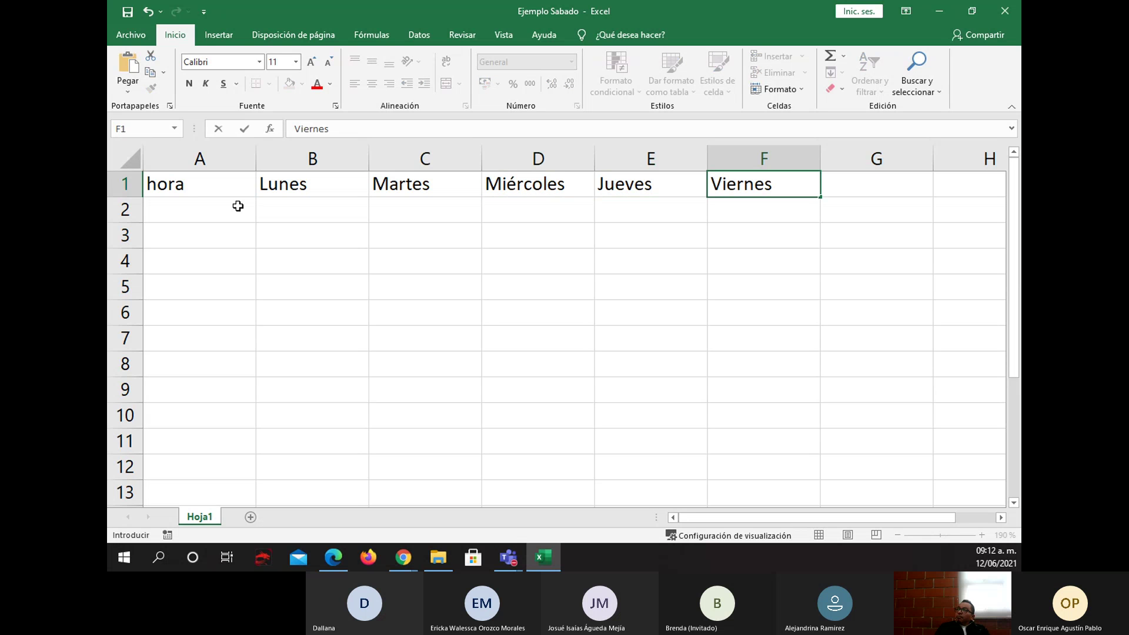
{"action": "key", "text": "Return"}
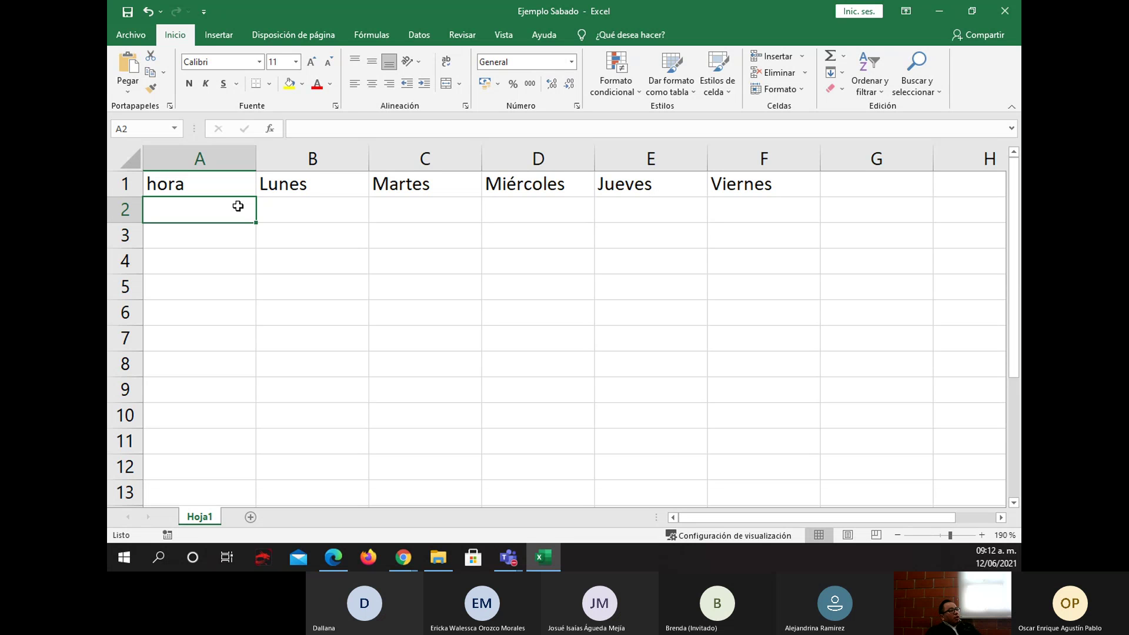
{"action": "key", "text": "Right"}
{"action": "key", "text": "Right"}
{"action": "key", "text": "Right"}
{"action": "key", "text": "Right"}
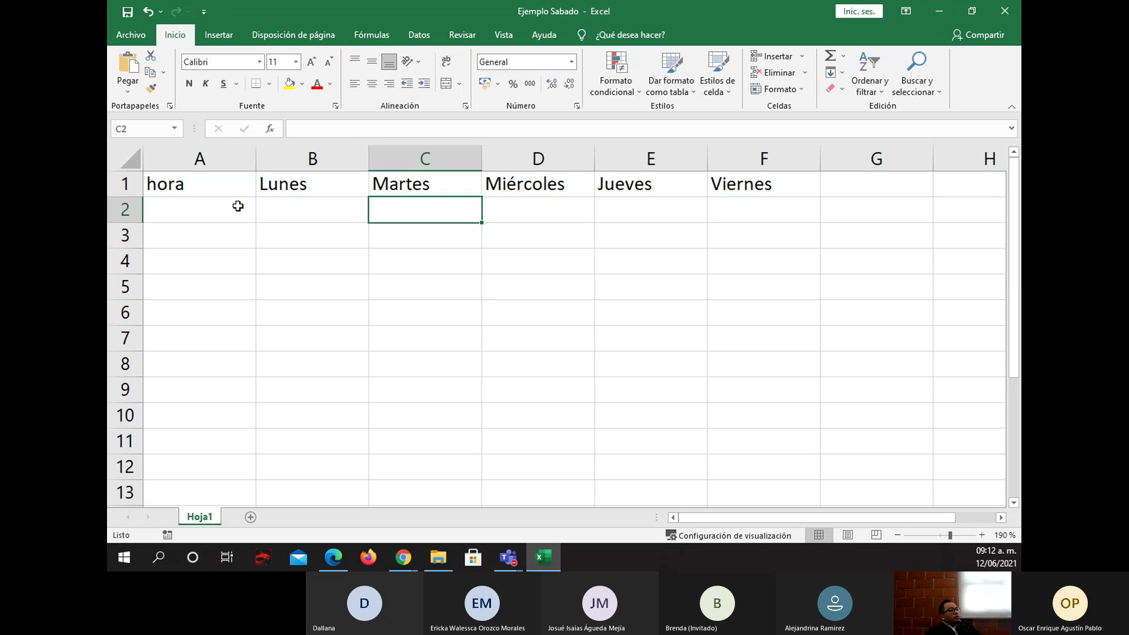
{"action": "key", "text": "Right"}
{"action": "key", "text": "Right"}
{"action": "key", "text": "Right"}
{"action": "key", "text": "Right"}
{"action": "key", "text": "Right"}
{"action": "key", "text": "Right"}
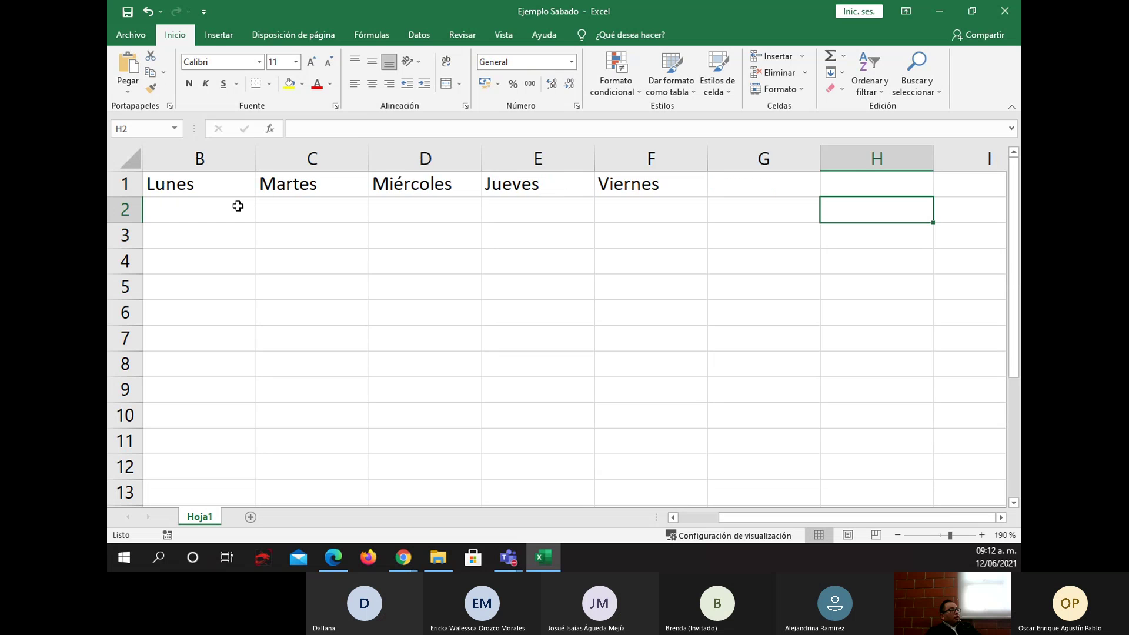
{"action": "key", "text": "Left"}
{"action": "key", "text": "Left"}
{"action": "key", "text": "Left"}
{"action": "key", "text": "Left"}
{"action": "key", "text": "Left"}
{"action": "key", "text": "Left"}
{"action": "key", "text": "Left"}
{"action": "key", "text": "Left"}
{"action": "key", "text": "Left"}
{"action": "key", "text": "Left"}
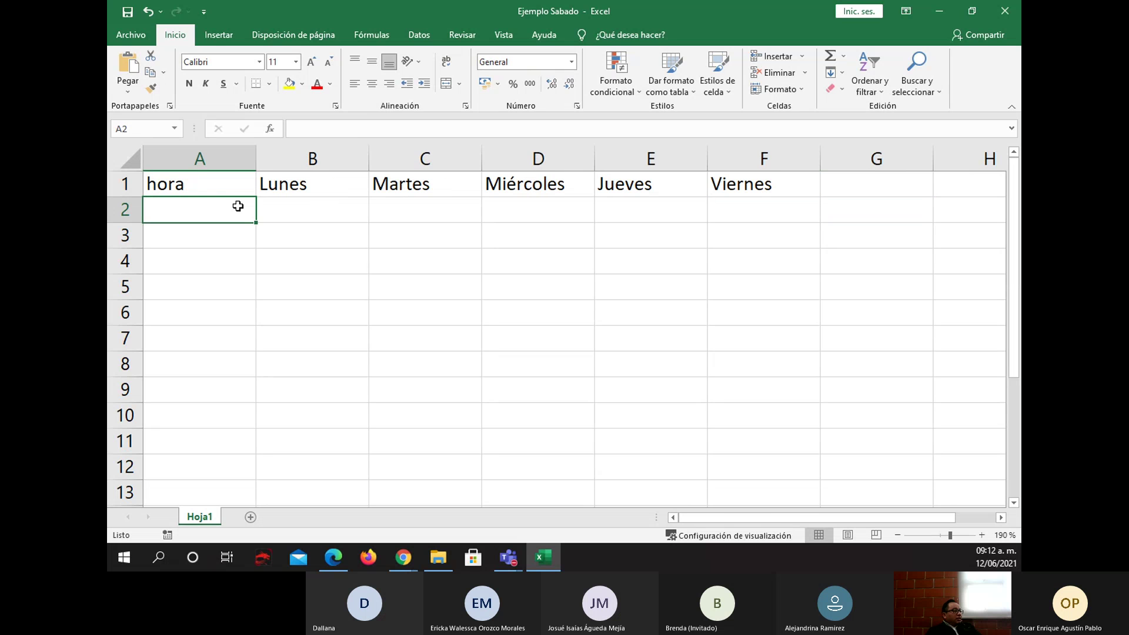
{"action": "key", "text": "Right"}
{"action": "key", "text": "Right"}
{"action": "key", "text": "Left"}
{"action": "key", "text": "Down"}
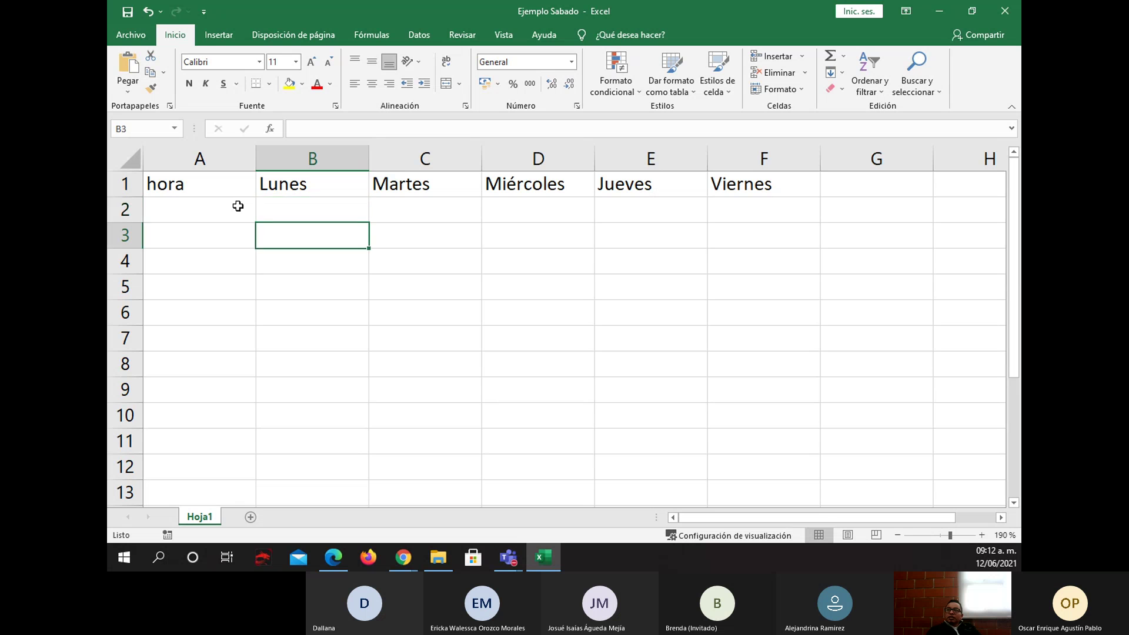
{"action": "key", "text": "Up"}
{"action": "key", "text": "Left"}
{"action": "key", "text": "Down"}
{"action": "key", "text": "Up"}
{"action": "key", "text": "Up"}
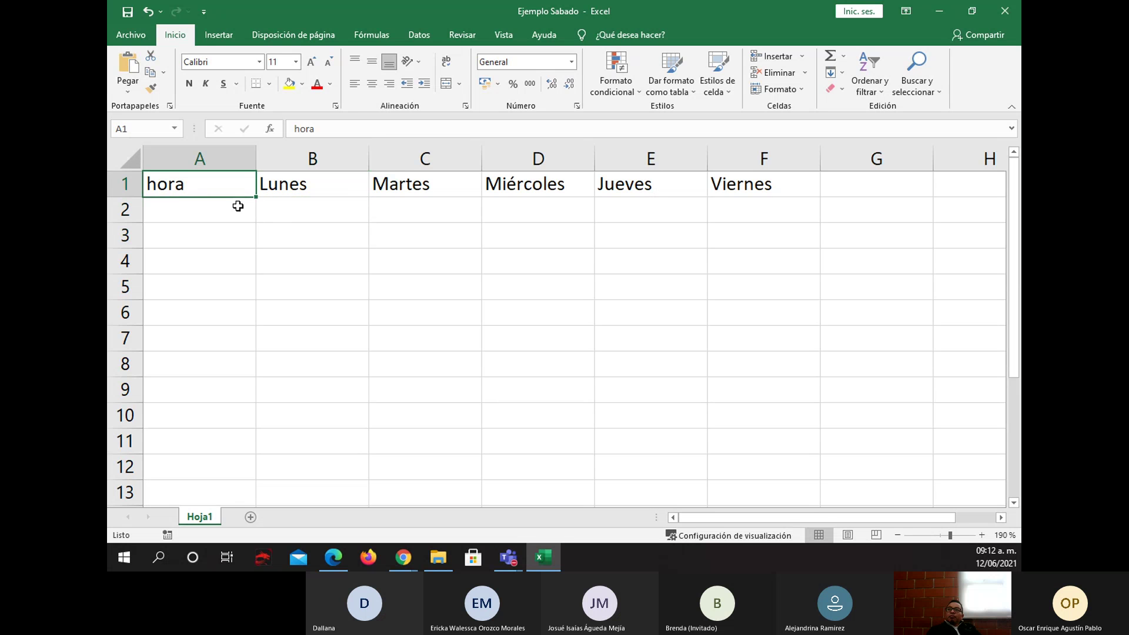
{"action": "key", "text": "Down"}
{"action": "key", "text": "Right"}
{"action": "key", "text": "Right"}
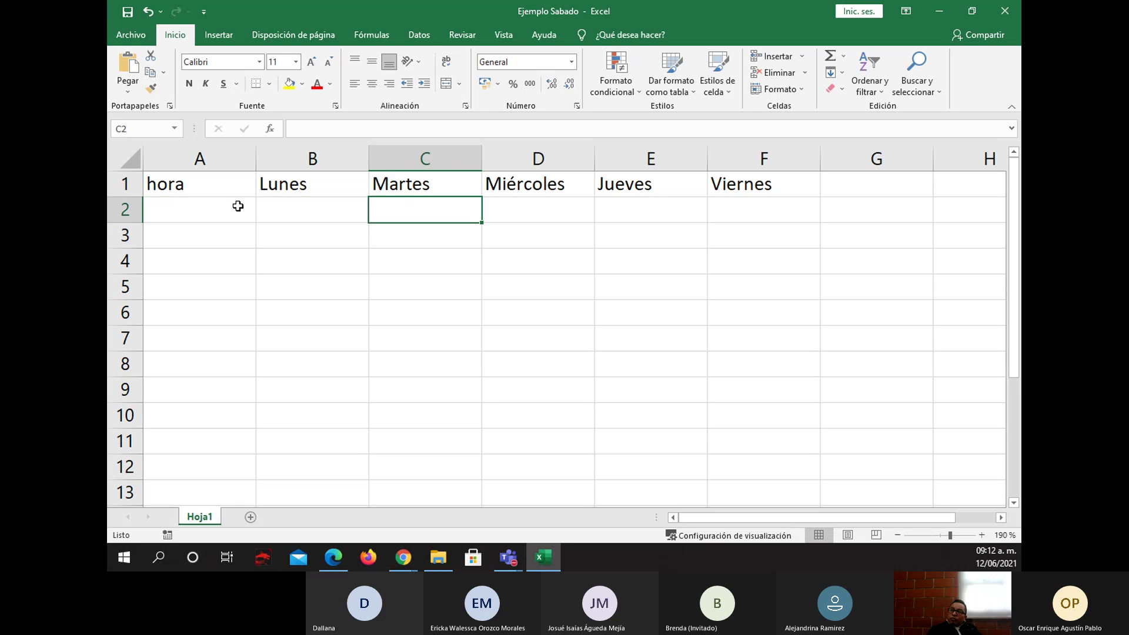
{"action": "key", "text": "Right"}
{"action": "key", "text": "Right"}
{"action": "key", "text": "Left"}
{"action": "key", "text": "Left"}
{"action": "key", "text": "Left"}
{"action": "key", "text": "Left"}
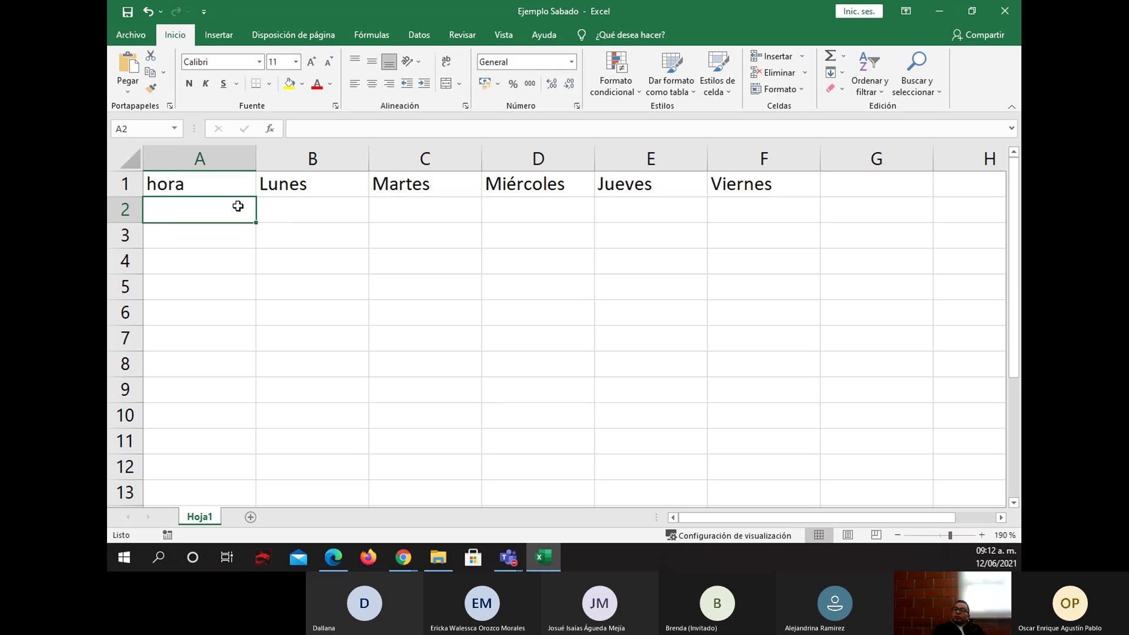
{"action": "key", "text": "Down"}
{"action": "key", "text": "Down"}
{"action": "key", "text": "Down"}
{"action": "key", "text": "Down"}
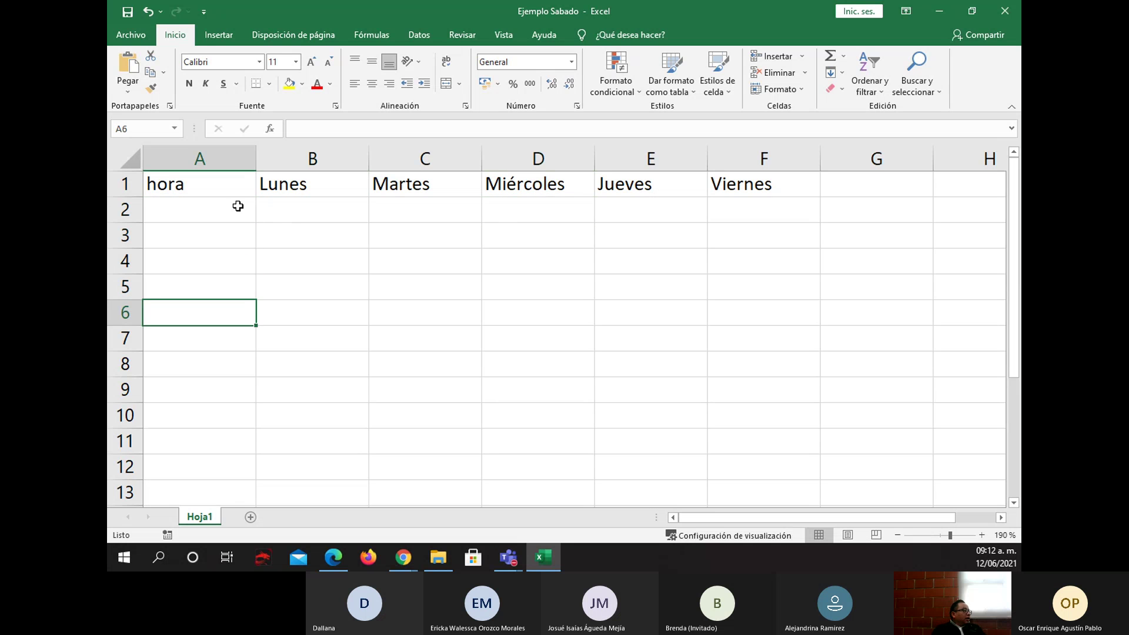
{"action": "key", "text": "Up"}
{"action": "key", "text": "Up"}
{"action": "key", "text": "Up"}
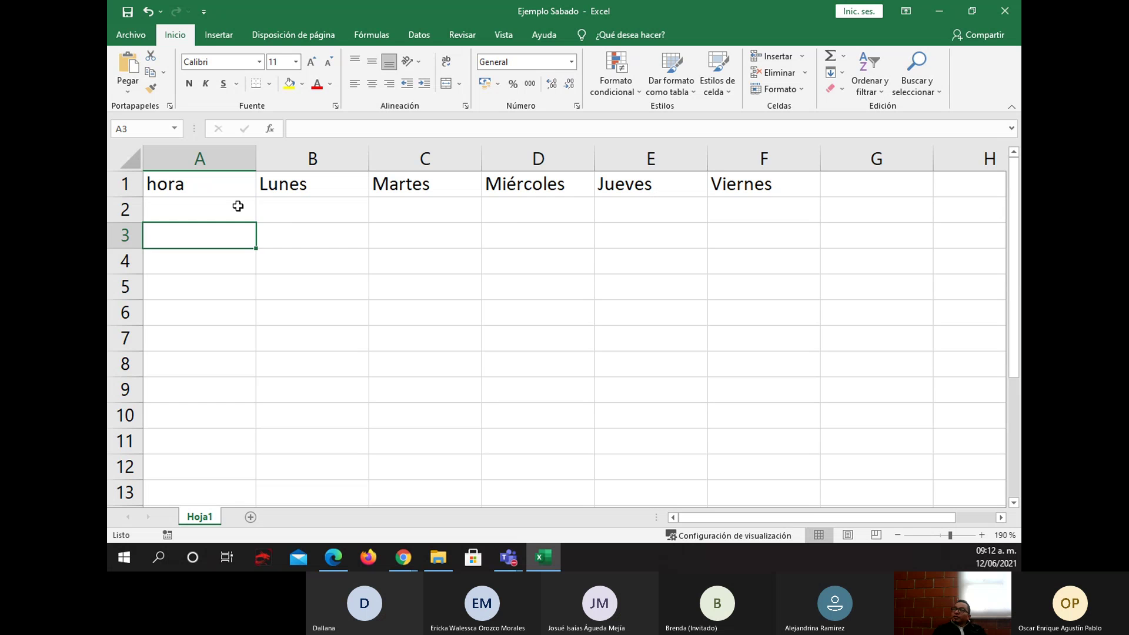
{"action": "key", "text": "Up"}
{"action": "key", "text": "Up"}
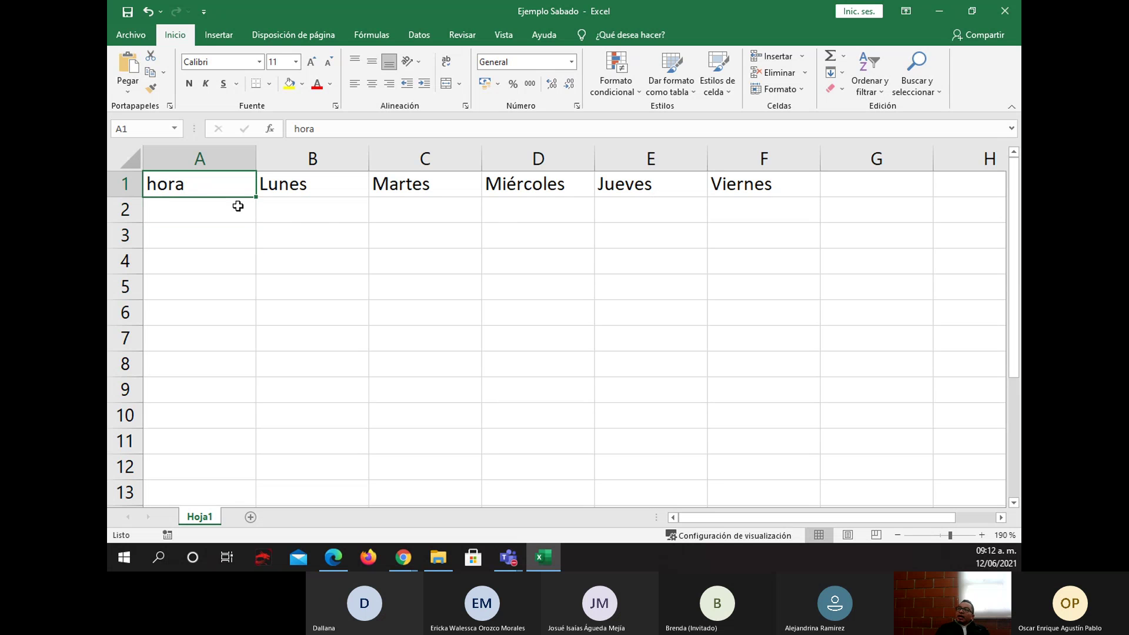
{"action": "key", "text": "Right"}
{"action": "key", "text": "Right"}
{"action": "key", "text": "Right"}
{"action": "key", "text": "Right"}
{"action": "key", "text": "Right"}
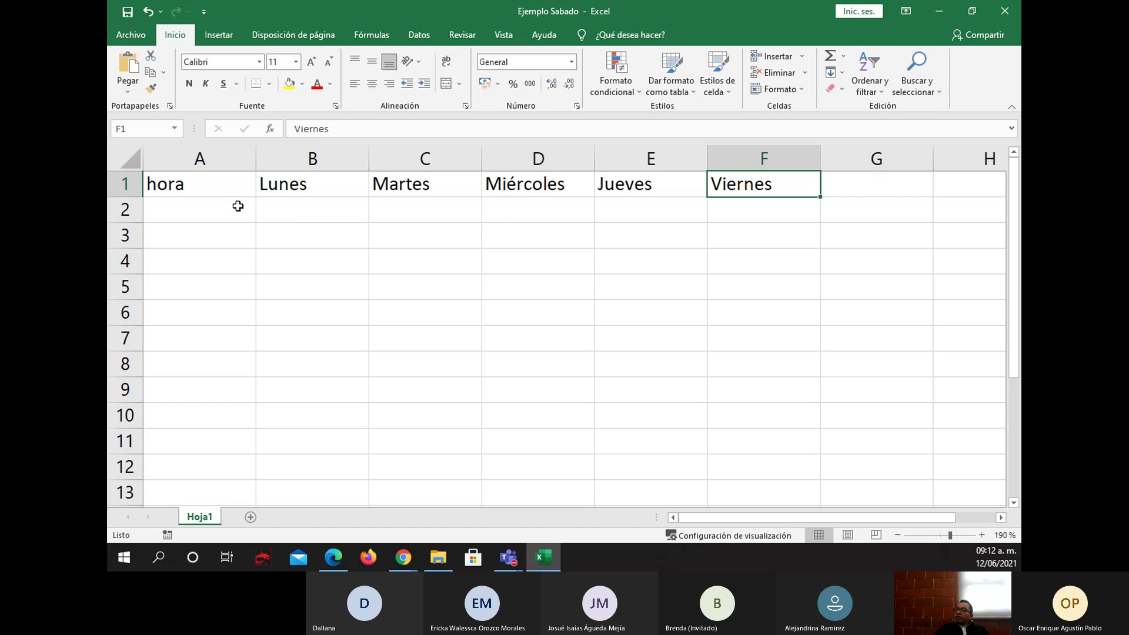
- Switch to Ejercicio Excel 4.pdf in Edge and review the schedule's title rows, day headers and hour rows
{"action": "left_click", "coordinate": [340, 554]}
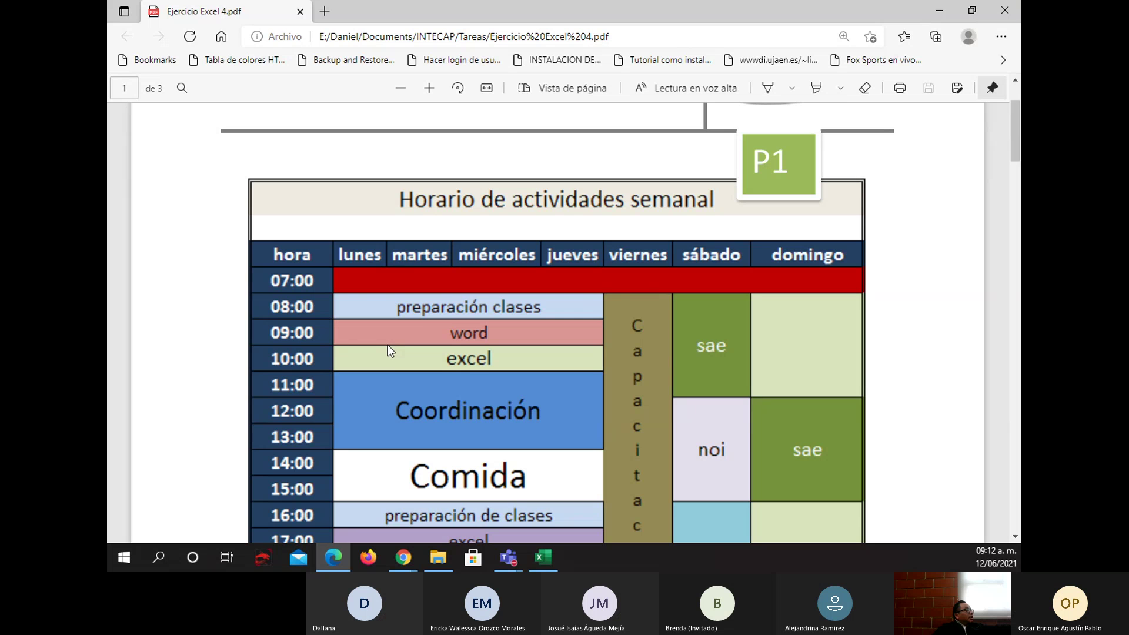
{"action": "scroll", "coordinate": [545, 380], "scroll_direction": "down", "scroll_amount": 6}
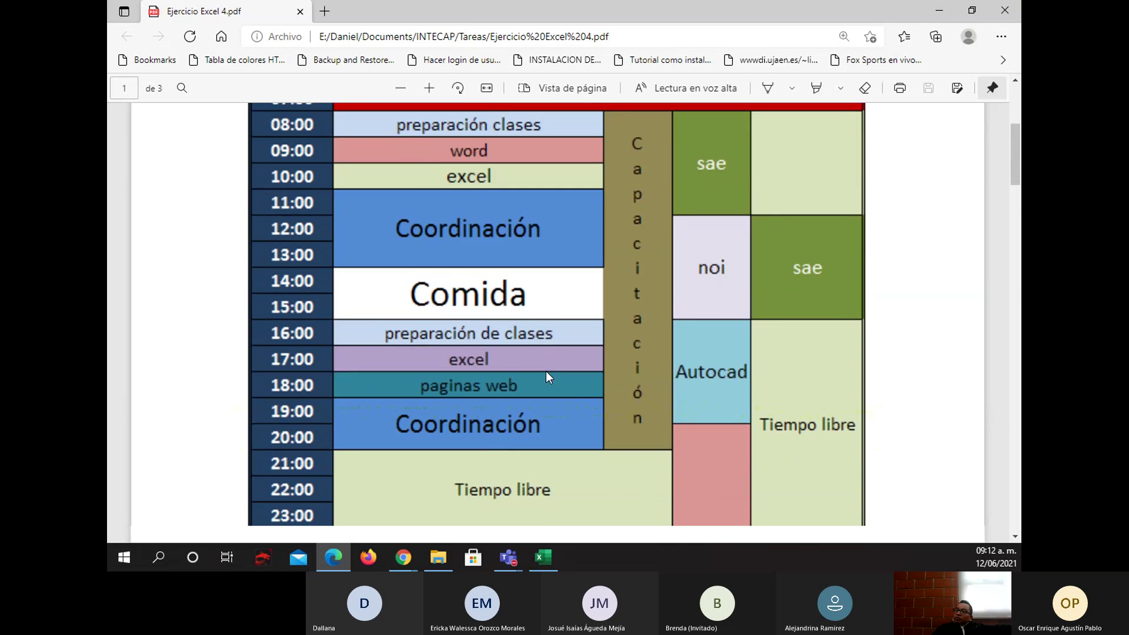
{"action": "scroll", "coordinate": [545, 372], "scroll_direction": "up", "scroll_amount": 4}
{"action": "scroll", "coordinate": [546, 372], "scroll_direction": "up", "scroll_amount": 1}
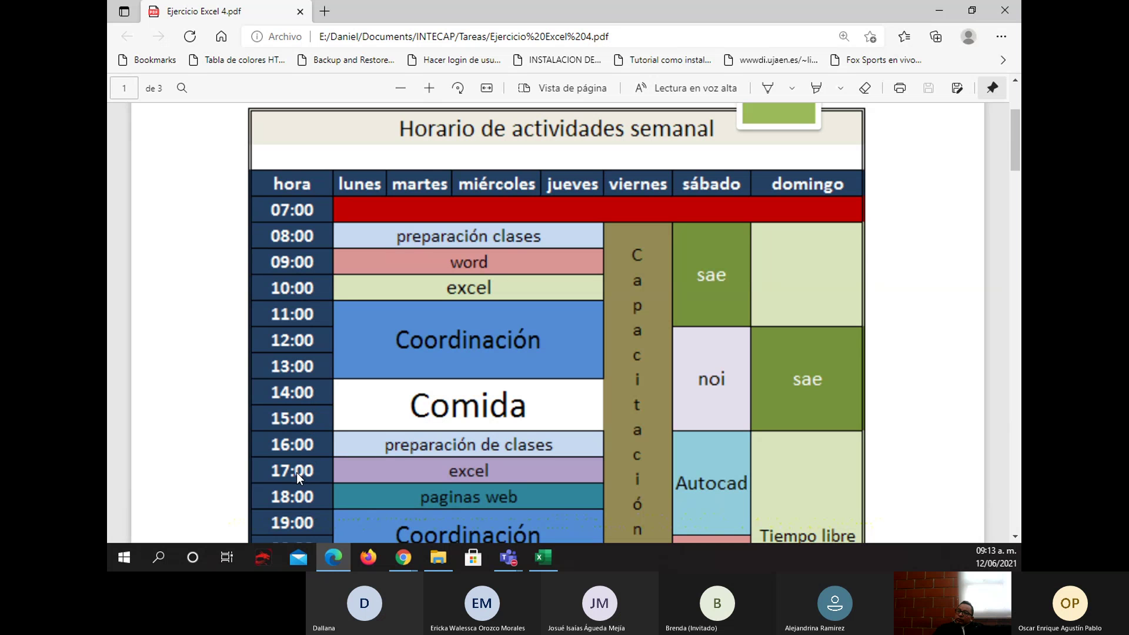
{"action": "scroll", "coordinate": [305, 527], "scroll_direction": "down", "scroll_amount": 5}
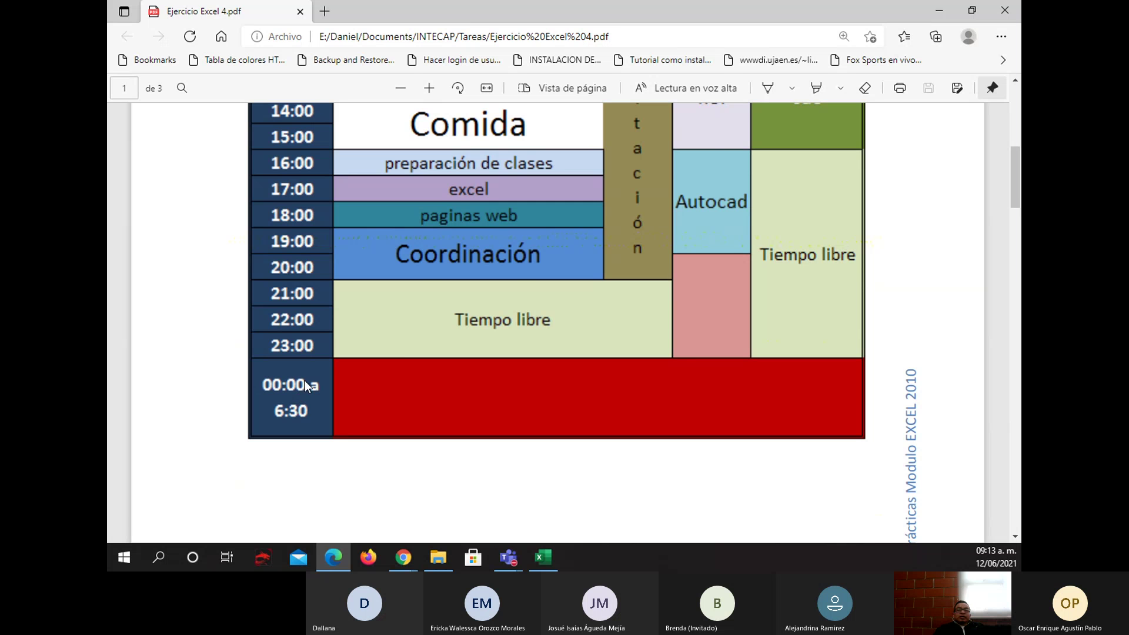
{"action": "scroll", "coordinate": [304, 380], "scroll_direction": "up", "scroll_amount": 8}
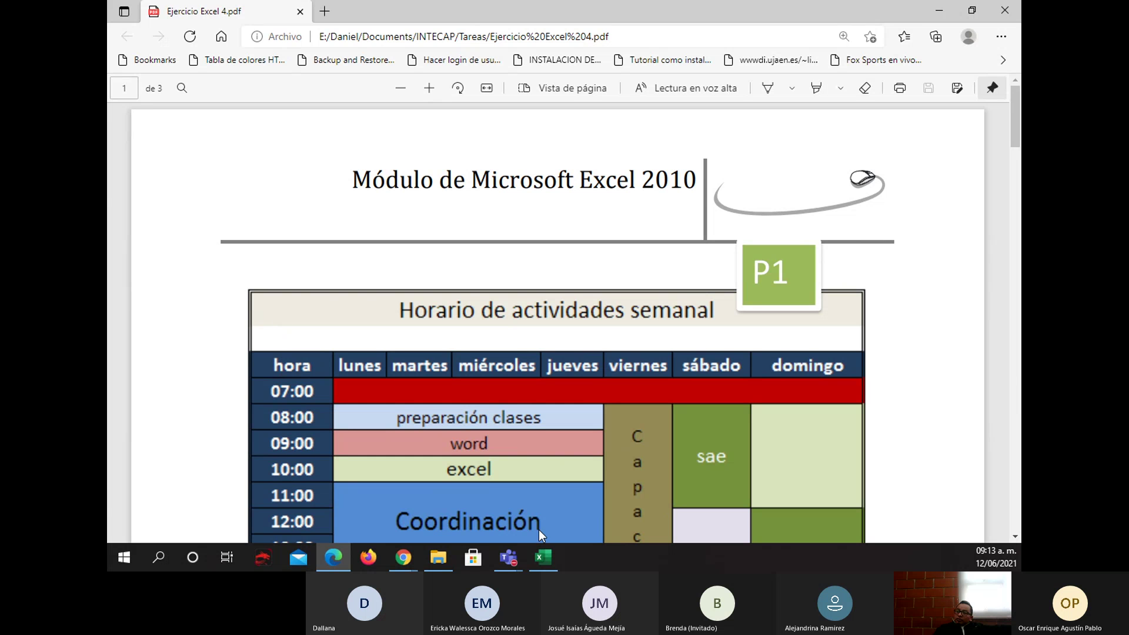
- Switch back to the Ejemplo Sabado workbook in Excel and insert two blank rows above the header row
{"action": "left_click", "coordinate": [540, 550]}
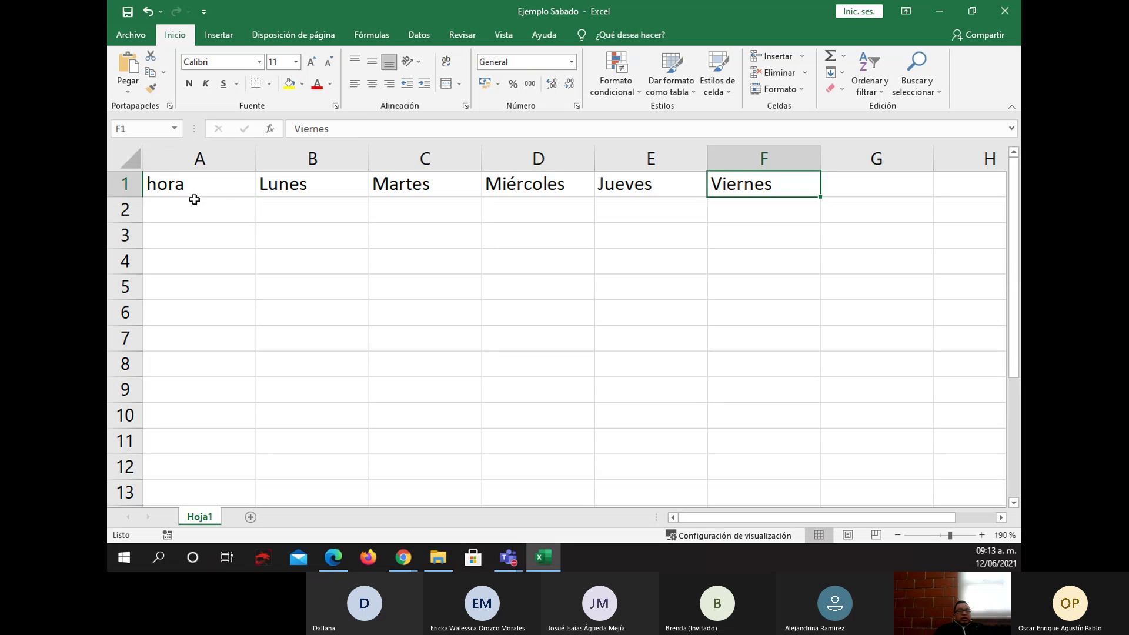
{"action": "right_click", "coordinate": [125, 184]}
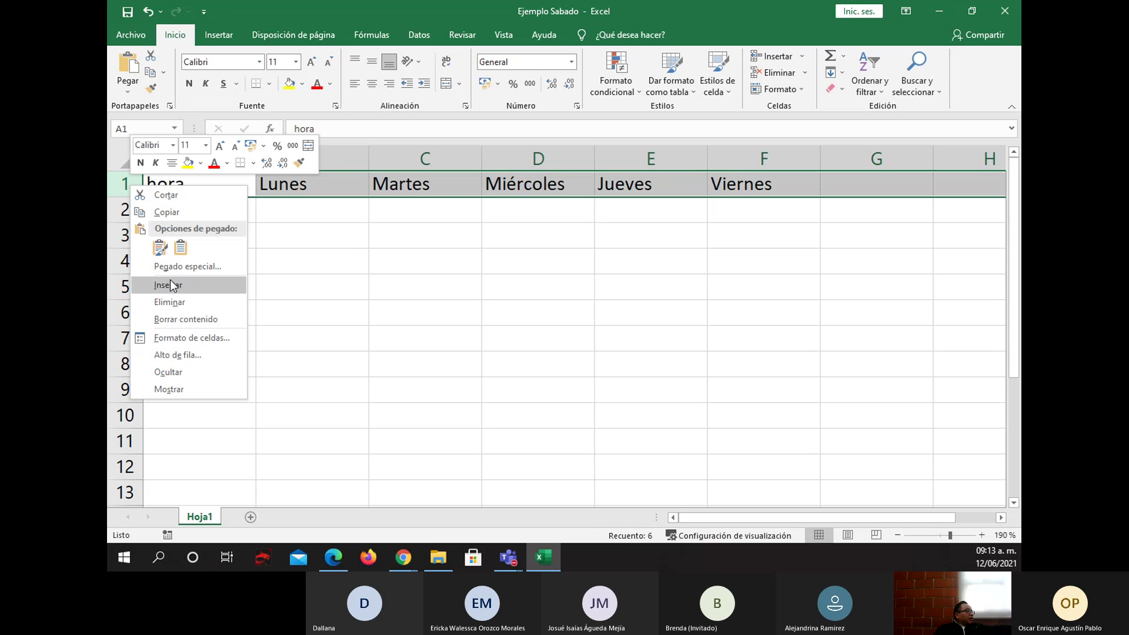
{"action": "left_click", "coordinate": [172, 285]}
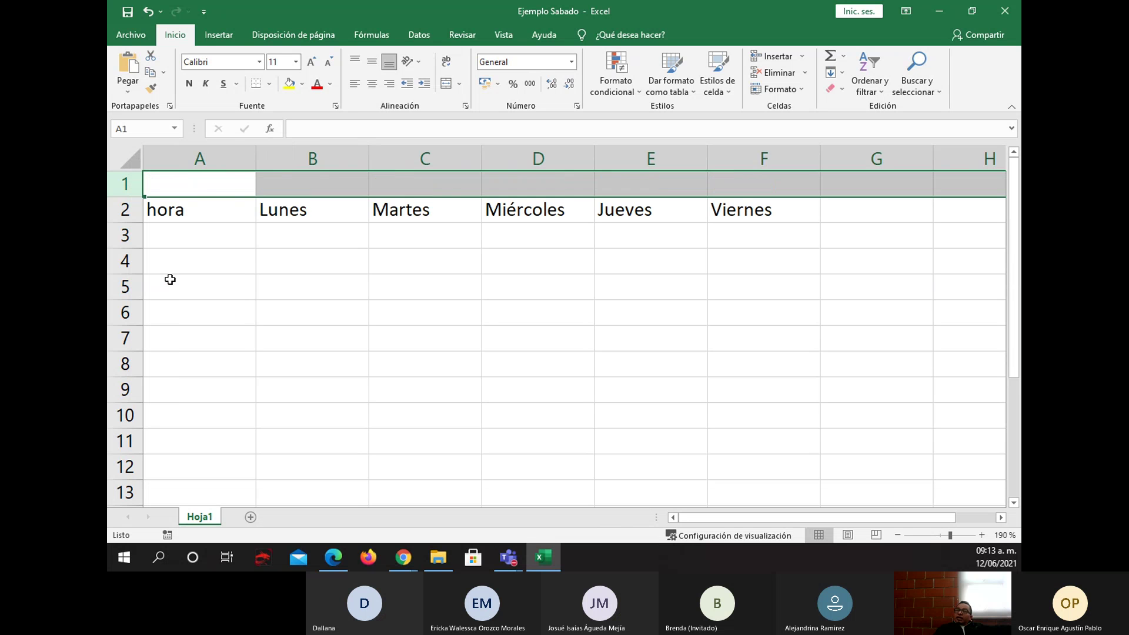
{"action": "left_click", "coordinate": [216, 190]}
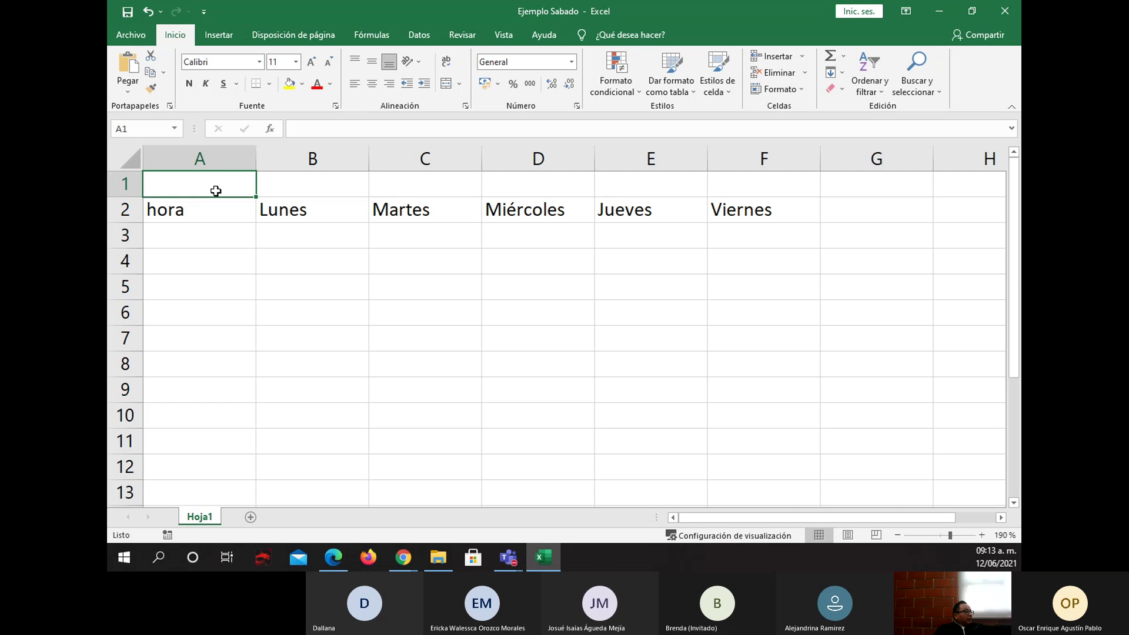
{"action": "right_click", "coordinate": [134, 212]}
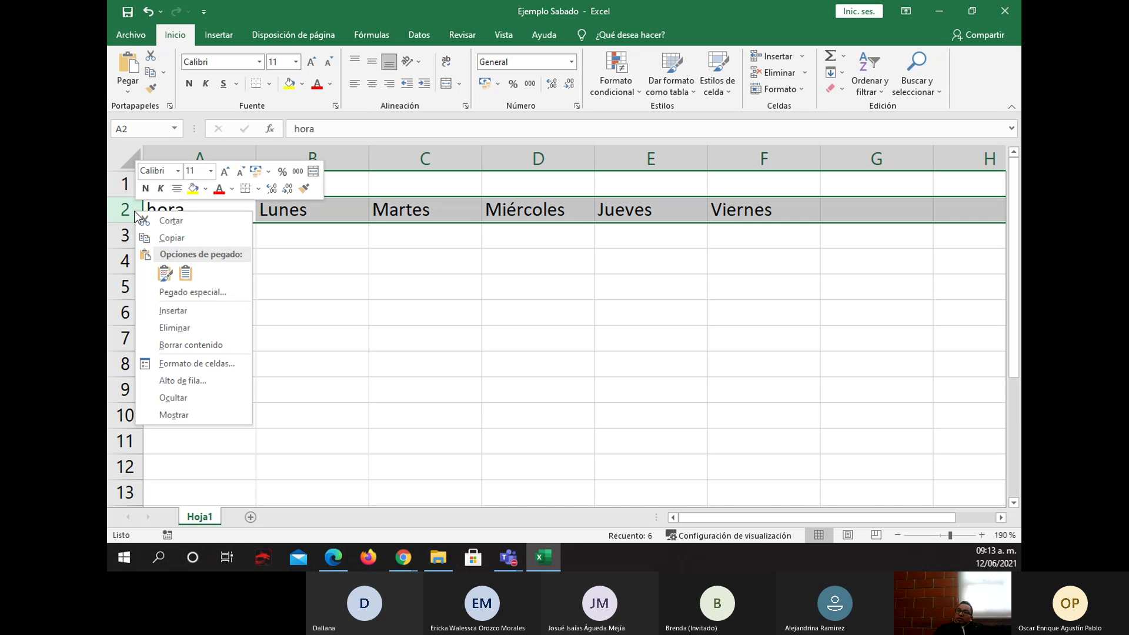
{"action": "left_click", "coordinate": [174, 308]}
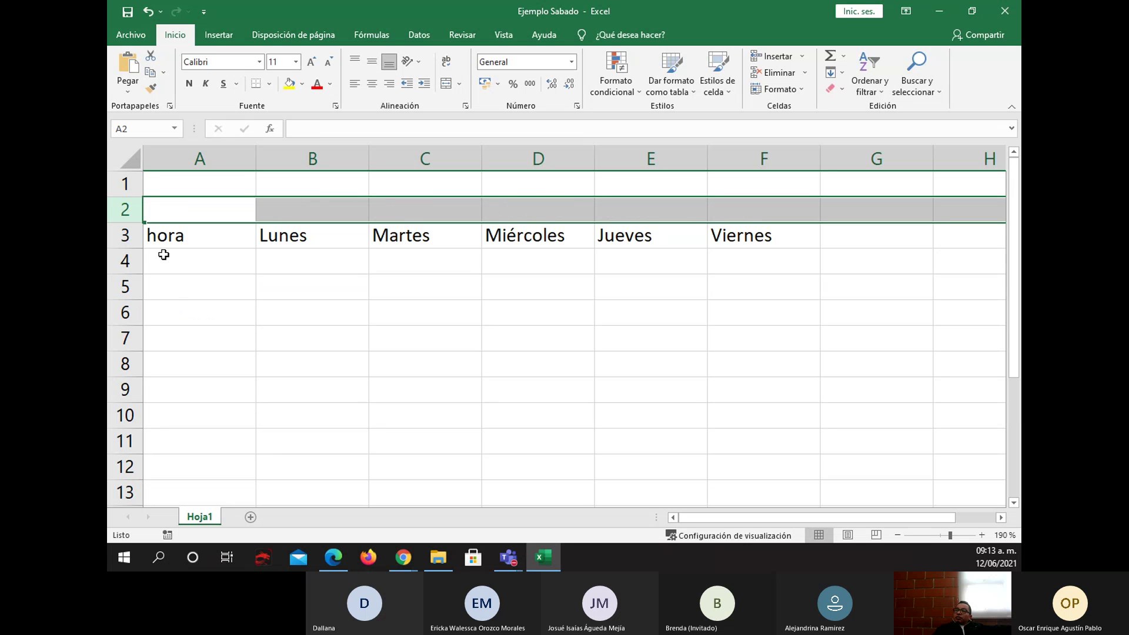
- Switch to the exercise PDF in Edge and check the list of times in the hora column
{"action": "mouse_move", "coordinate": [538, 551]}
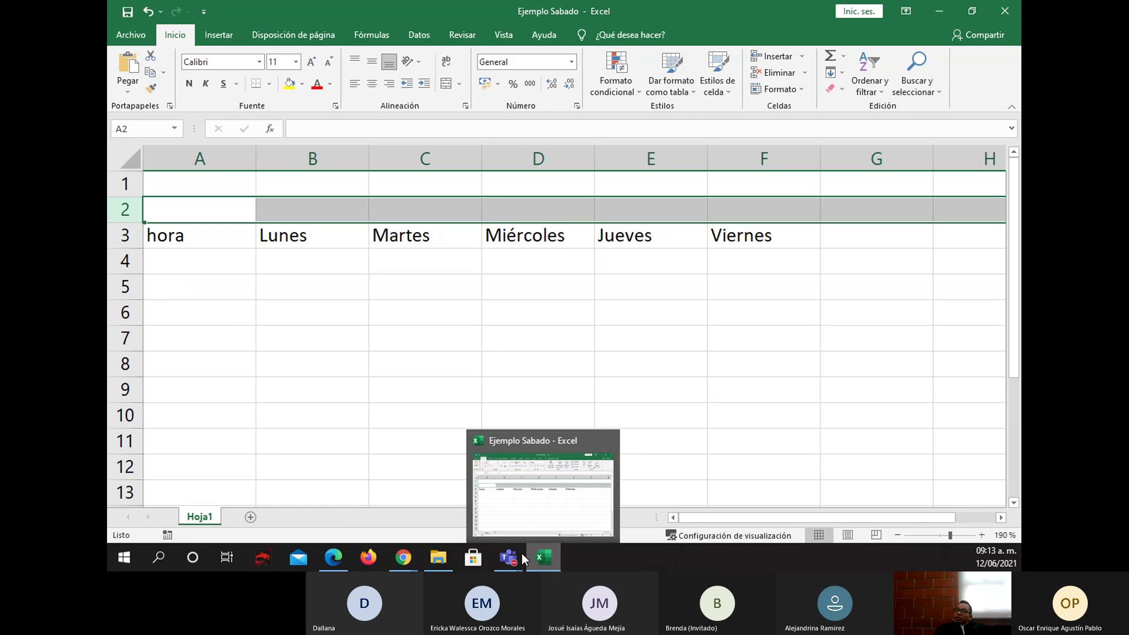
{"action": "left_click", "coordinate": [342, 555]}
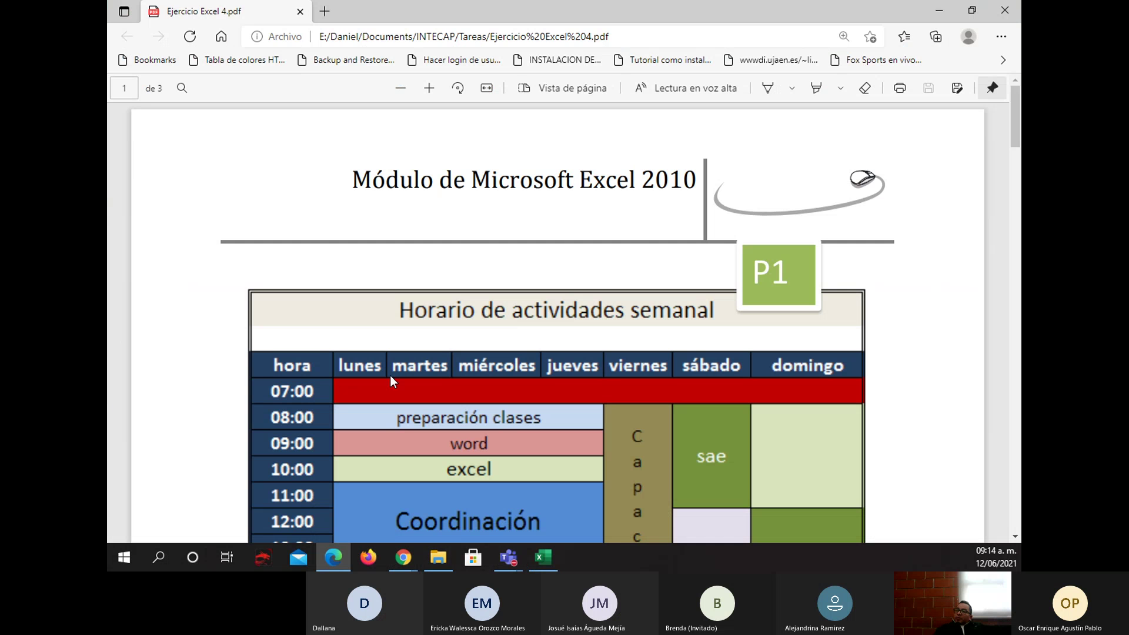
{"action": "scroll", "coordinate": [329, 330], "scroll_direction": "down", "scroll_amount": 1}
{"action": "scroll", "coordinate": [305, 329], "scroll_direction": "down", "scroll_amount": 6}
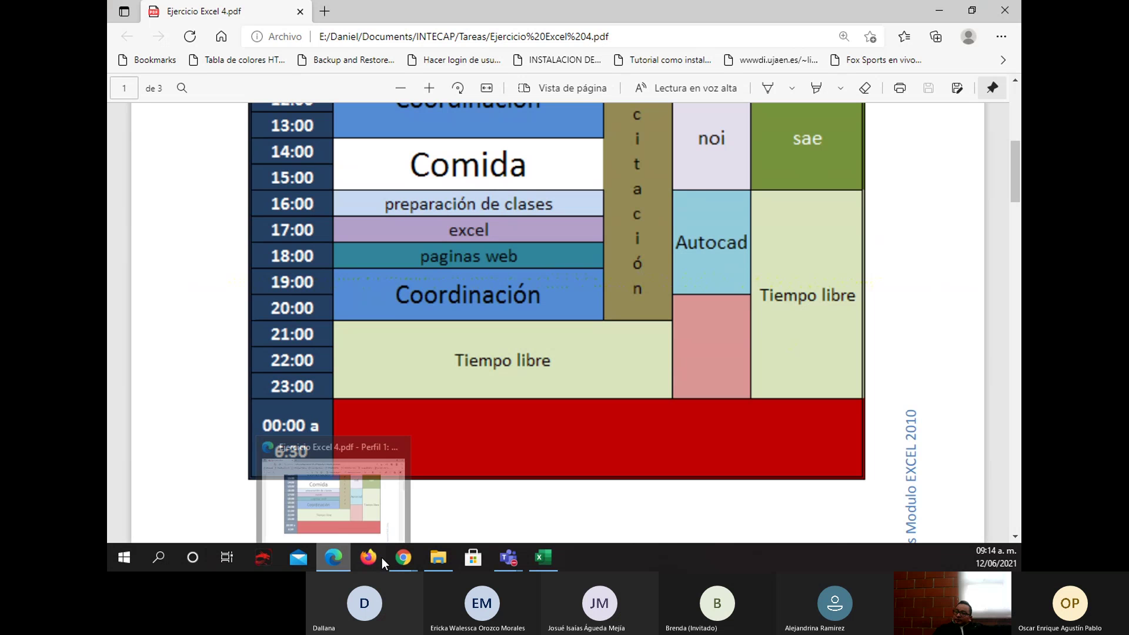
{"action": "mouse_move", "coordinate": [538, 552]}
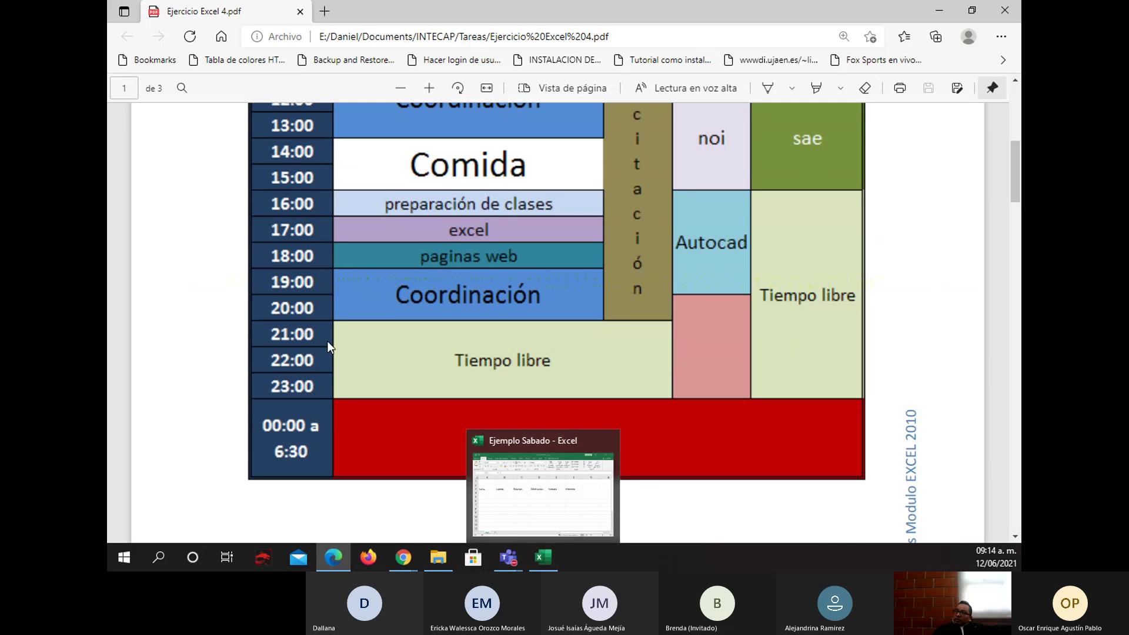
{"action": "scroll", "coordinate": [324, 309], "scroll_direction": "up", "scroll_amount": 4}
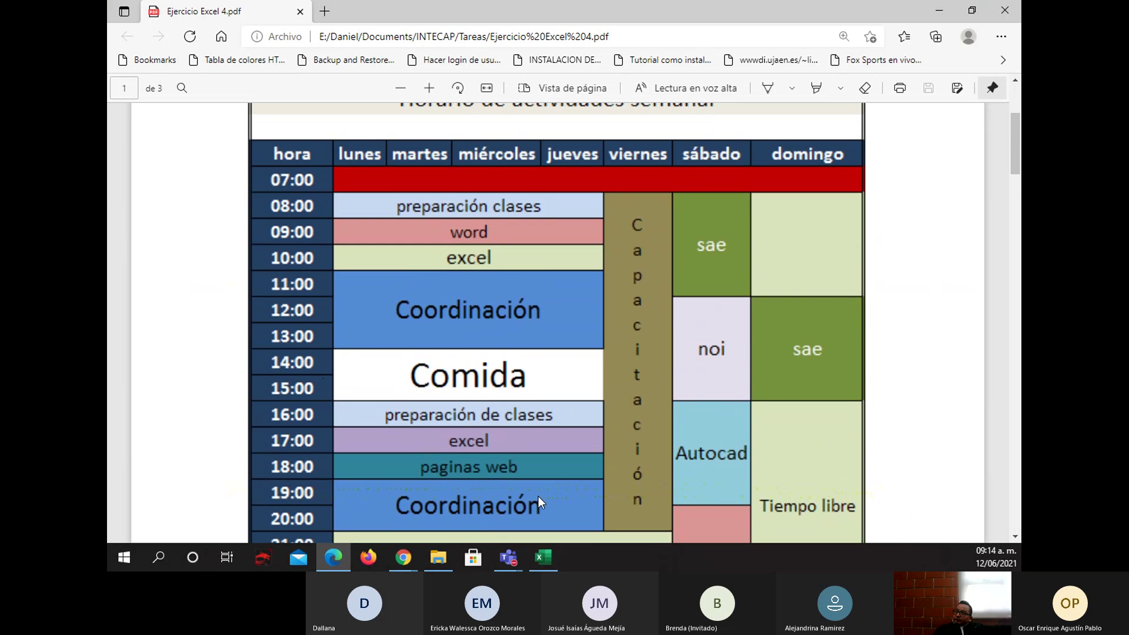
- Switch back to the Excel workbook and enter the times 7:00, 8:00, 9:00 and 10:00 in cells A4 to A7
{"action": "left_click", "coordinate": [538, 548]}
{"action": "left_click", "coordinate": [202, 271]}
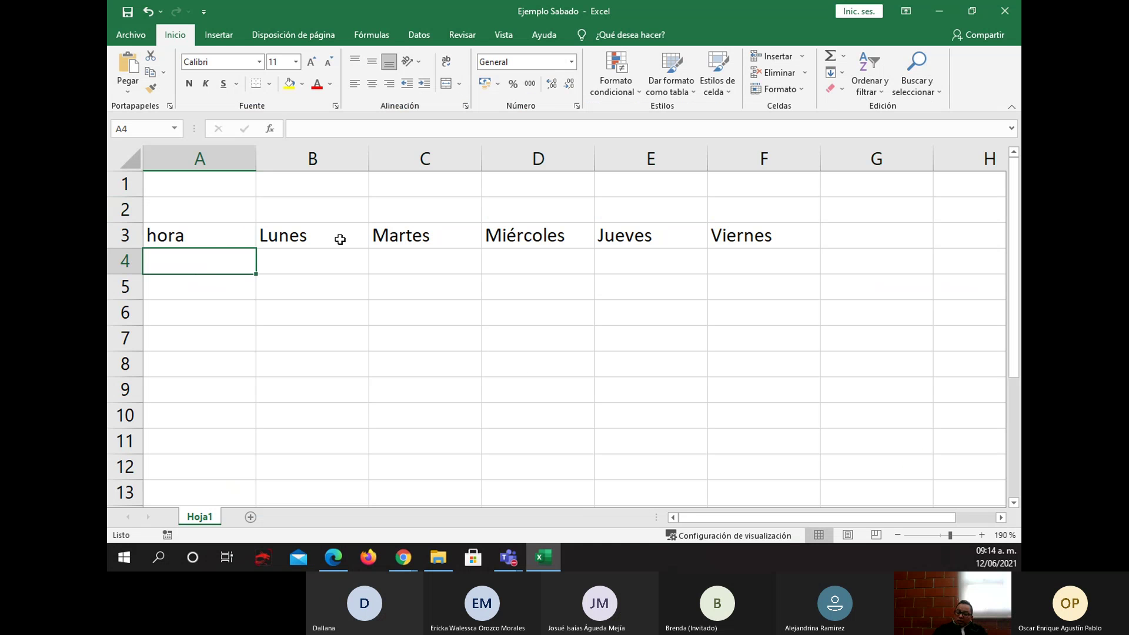
{"action": "type", "text": "7:00"}
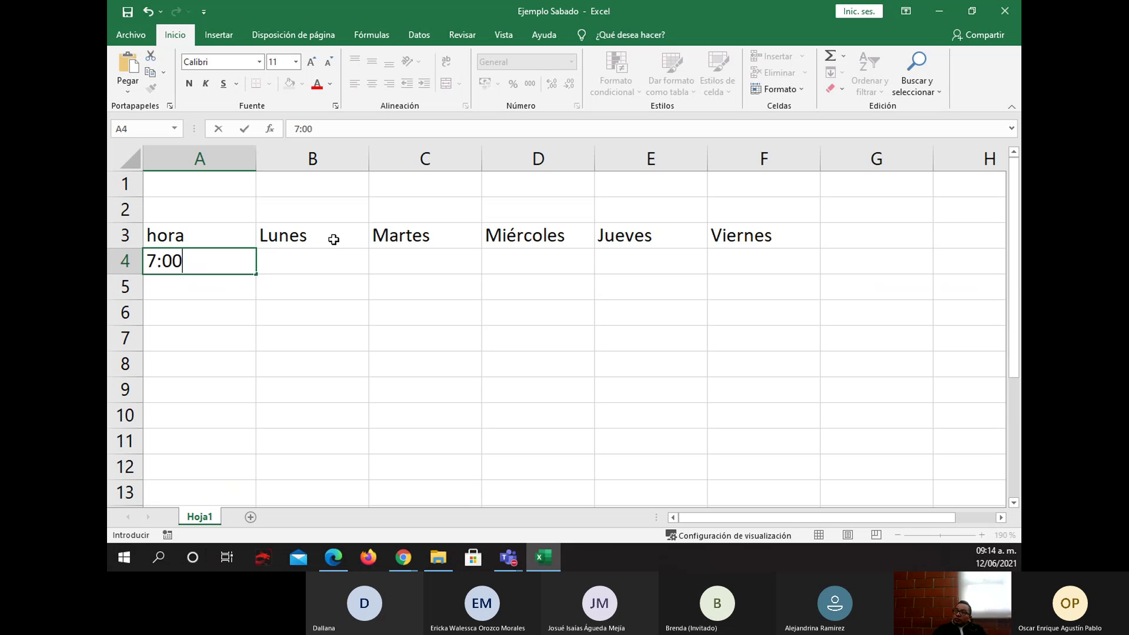
{"action": "key", "text": "Return"}
{"action": "type", "text": "8"}
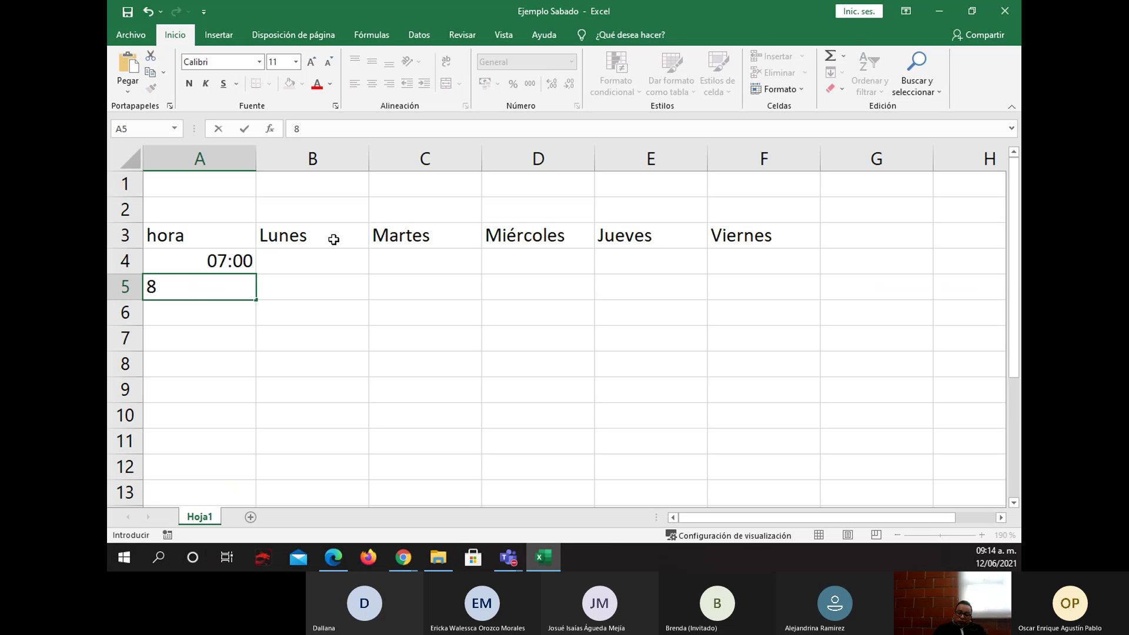
{"action": "type", "text": ":00"}
{"action": "key", "text": "Return"}
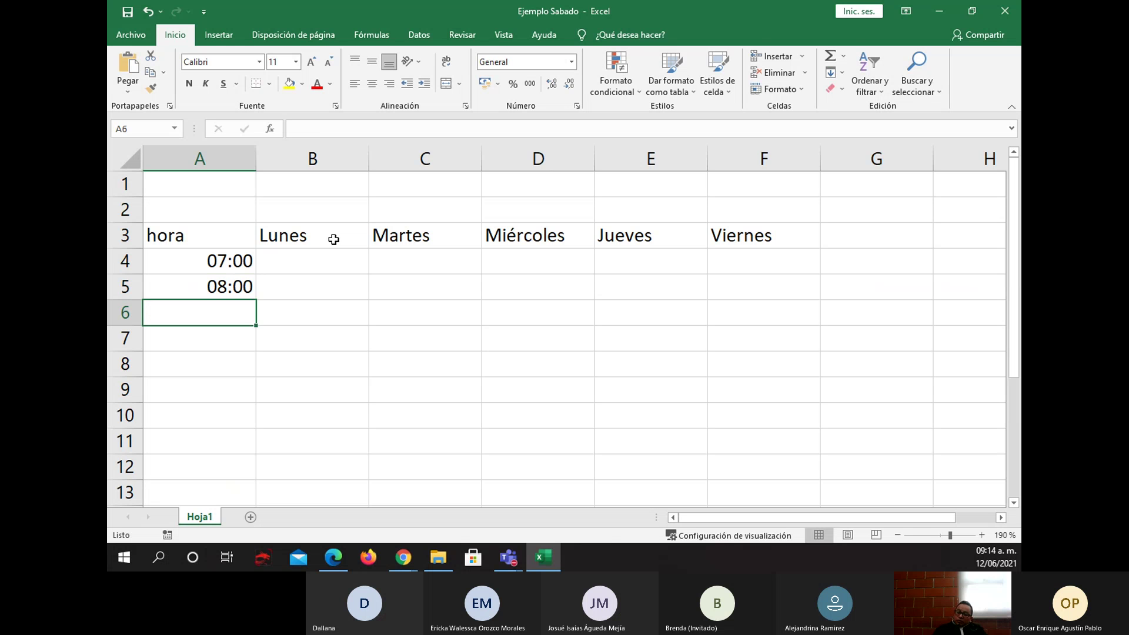
{"action": "type", "text": "9:00"}
{"action": "key", "text": "Return"}
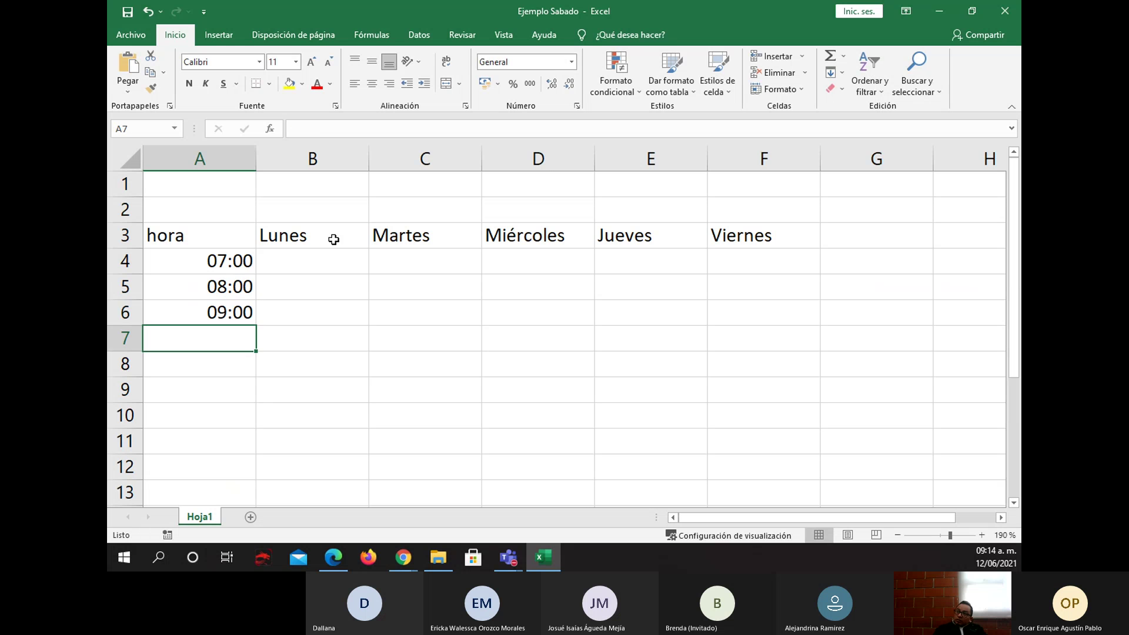
{"action": "type", "text": "10:"}
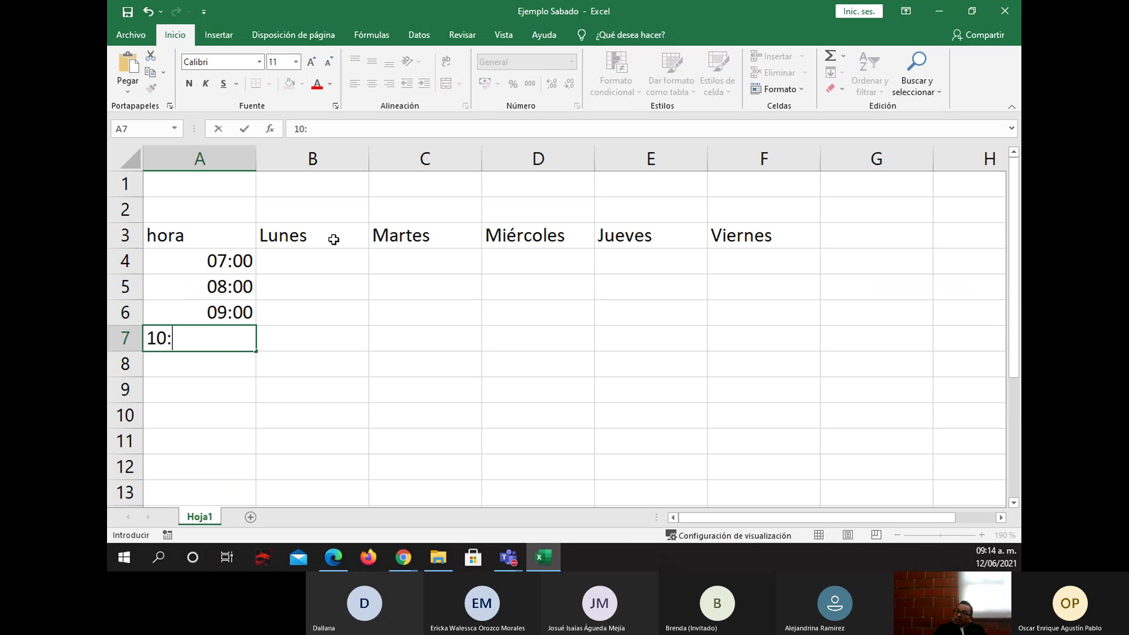
{"action": "type", "text": "00"}
{"action": "key", "text": "Return"}
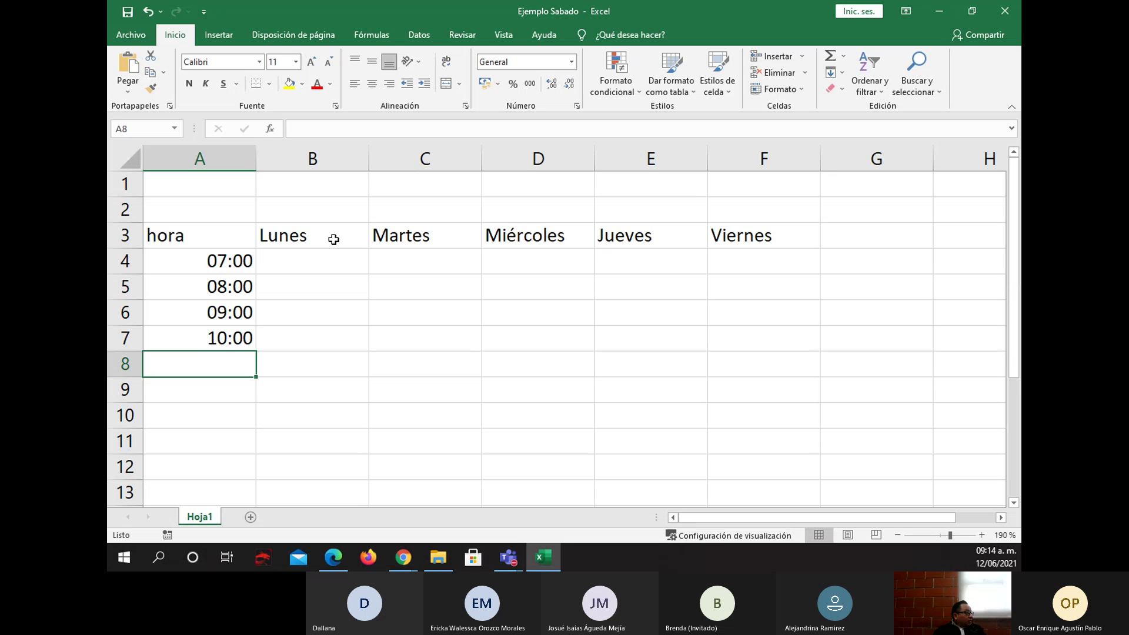
- Extend the hourly series in A4:A7 down to 23:00 in cell A20, and undo the fill
{"action": "left_click", "coordinate": [242, 264]}
{"action": "left_click_drag", "start_coordinate": [242, 265], "coordinate": [237, 333]}
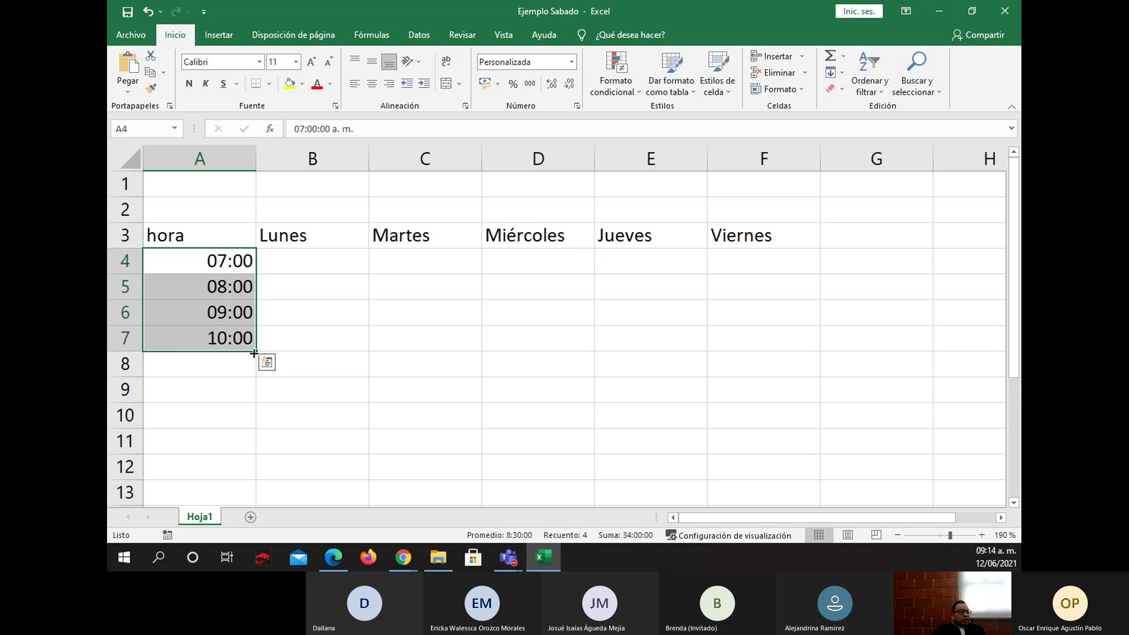
{"action": "mouse_move", "coordinate": [256, 353]}
{"action": "left_mouse_down"}
{"action": "mouse_move", "coordinate": [235, 506]}
{"action": "mouse_move", "coordinate": [231, 466]}
{"action": "mouse_move", "coordinate": [235, 475]}
{"action": "left_mouse_up"}
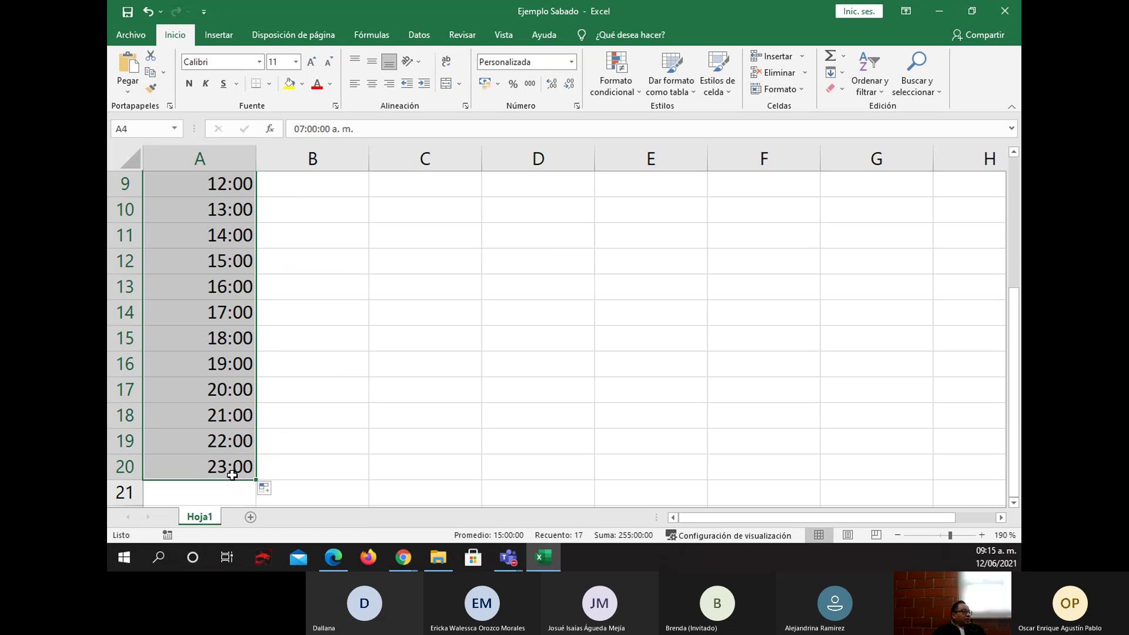
{"action": "scroll", "coordinate": [232, 459], "scroll_direction": "up", "scroll_amount": 3}
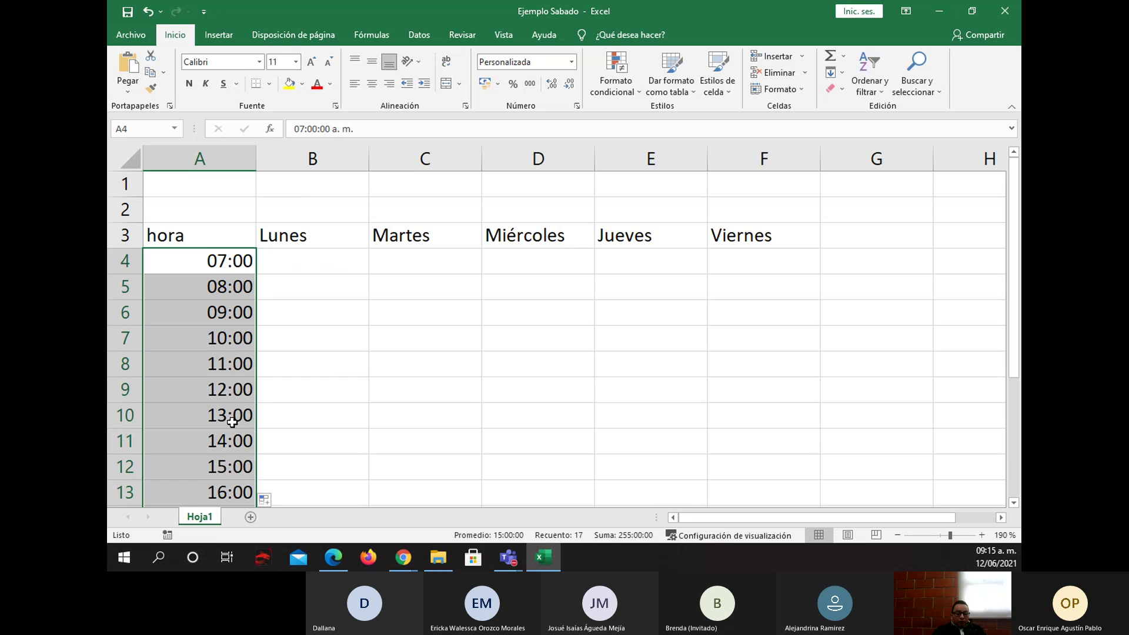
{"action": "key", "text": "ctrl+z"}
- Clear the times in the range A5:A7, keeping only the 07:00 entry in A4
{"action": "left_click", "coordinate": [228, 291]}
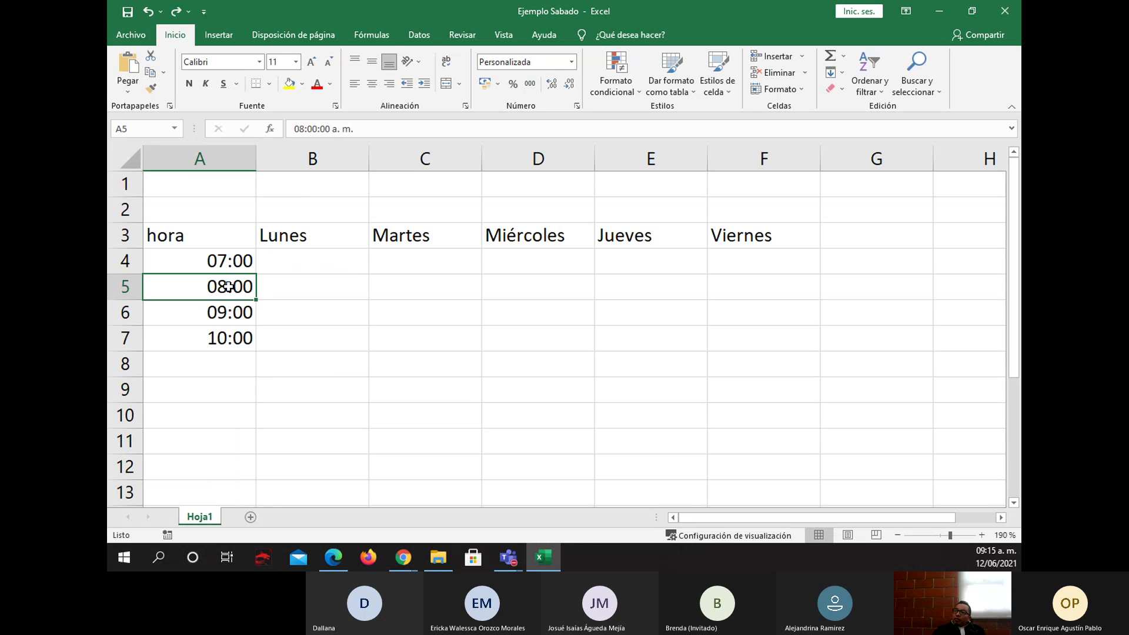
{"action": "left_click_drag", "start_coordinate": [228, 291], "coordinate": [228, 330]}
{"action": "key", "text": "Delete"}
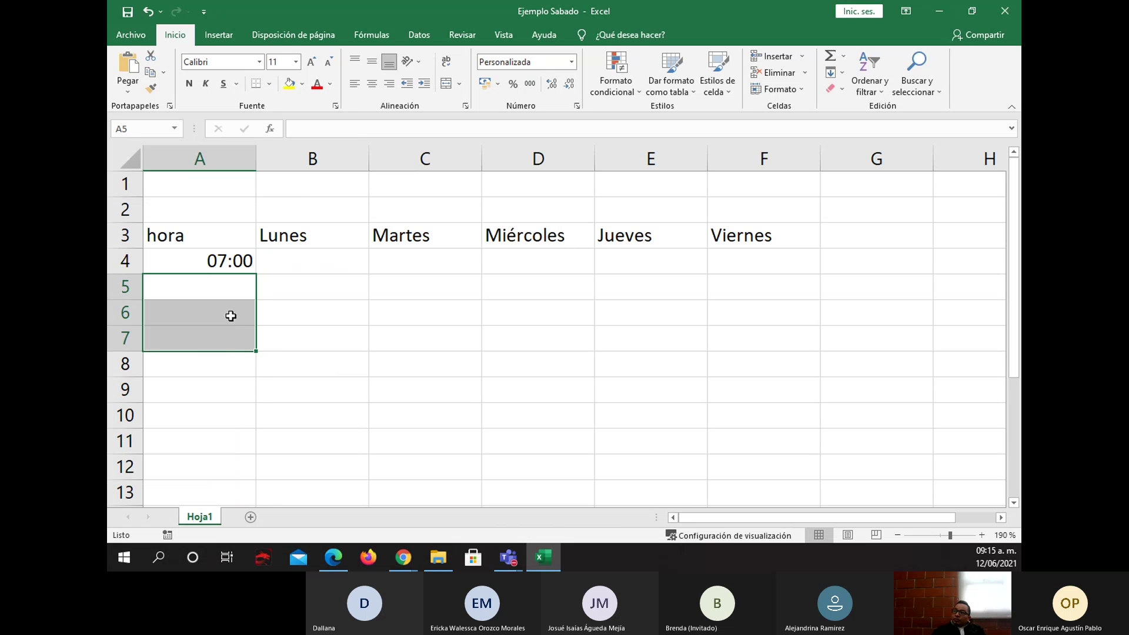
- Fill the 07:00 value from A4 down through A26 with the Fill Down command, and undo the fill
{"action": "left_click", "coordinate": [229, 259]}
{"action": "left_click_drag", "start_coordinate": [229, 259], "coordinate": [206, 485]}
{"action": "scroll", "coordinate": [271, 376], "scroll_direction": "up", "scroll_amount": 5}
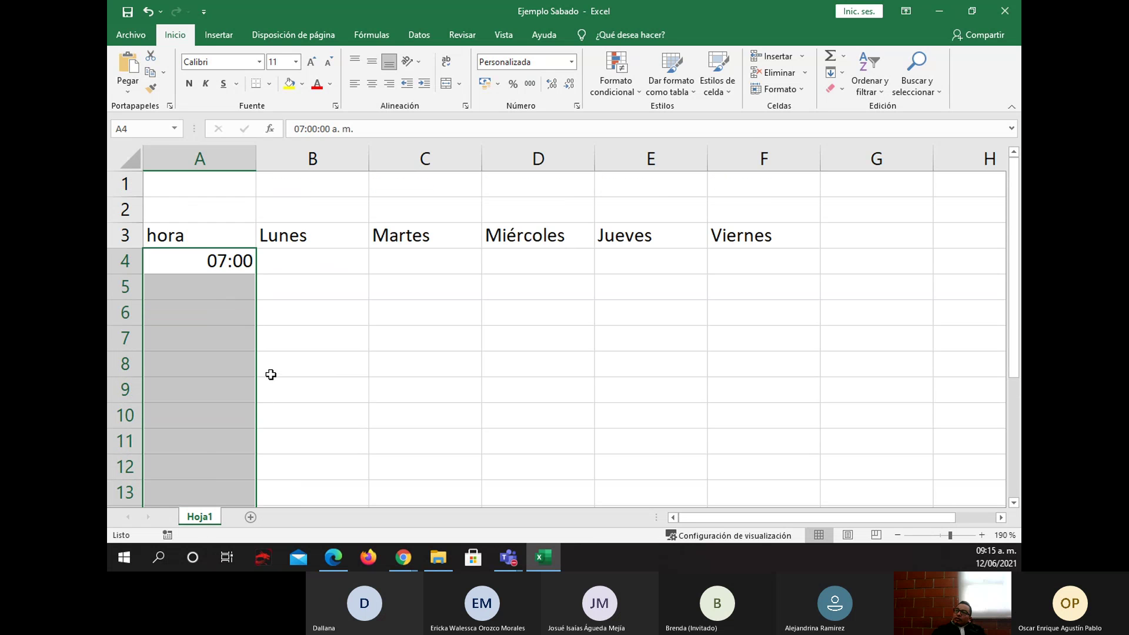
{"action": "scroll", "coordinate": [270, 372], "scroll_direction": "down", "scroll_amount": 2}
{"action": "scroll", "coordinate": [270, 373], "scroll_direction": "up", "scroll_amount": 2}
{"action": "left_click", "coordinate": [832, 74]}
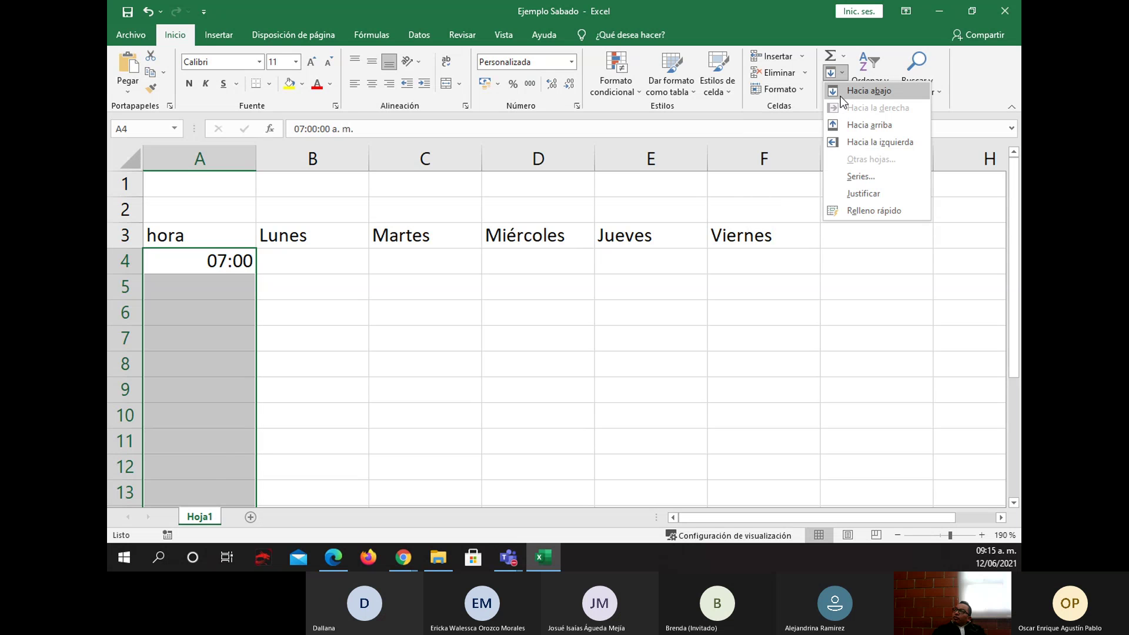
{"action": "left_click", "coordinate": [841, 94]}
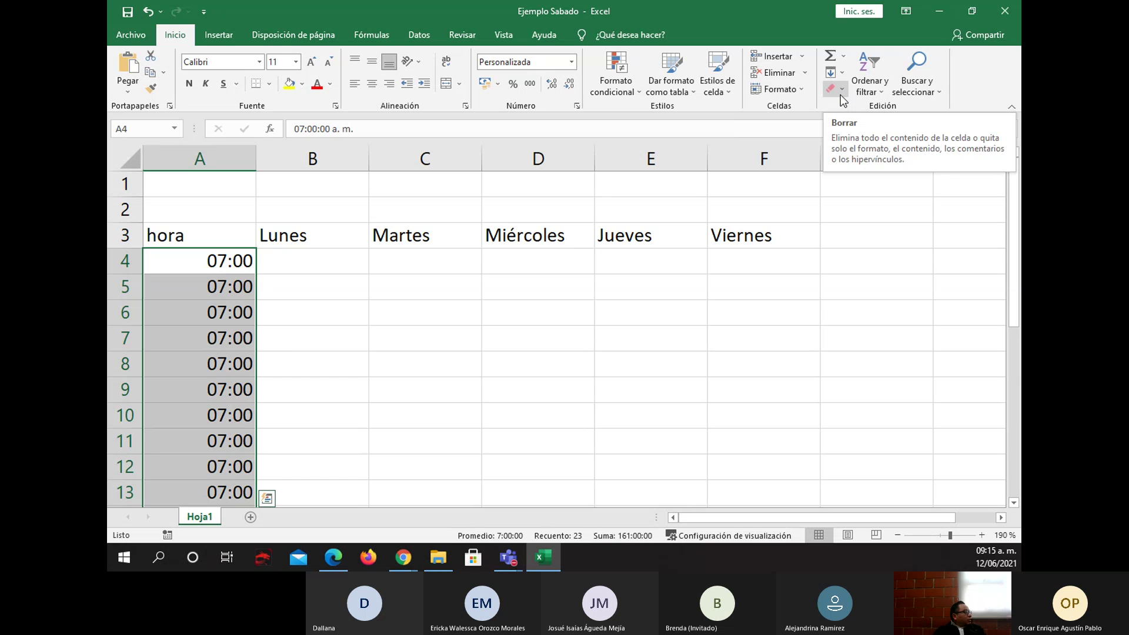
{"action": "key", "text": "ctrl+z"}
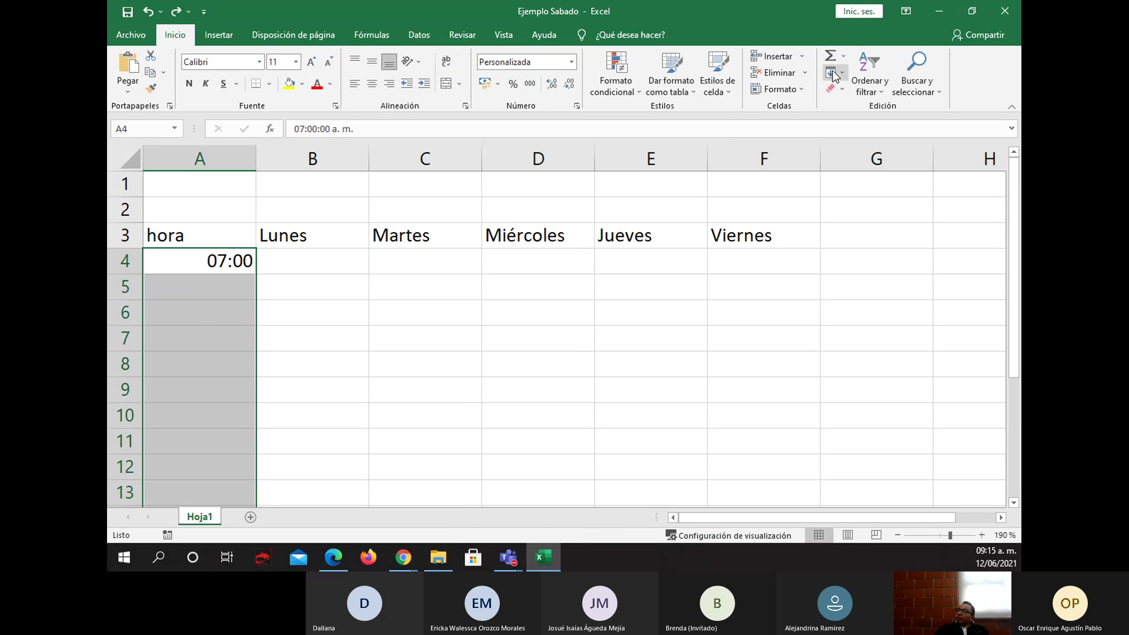
- Fill the range A4:A26 from the 07:00 value with a linear series in columns, using an increment of 1
{"action": "left_click", "coordinate": [833, 73]}
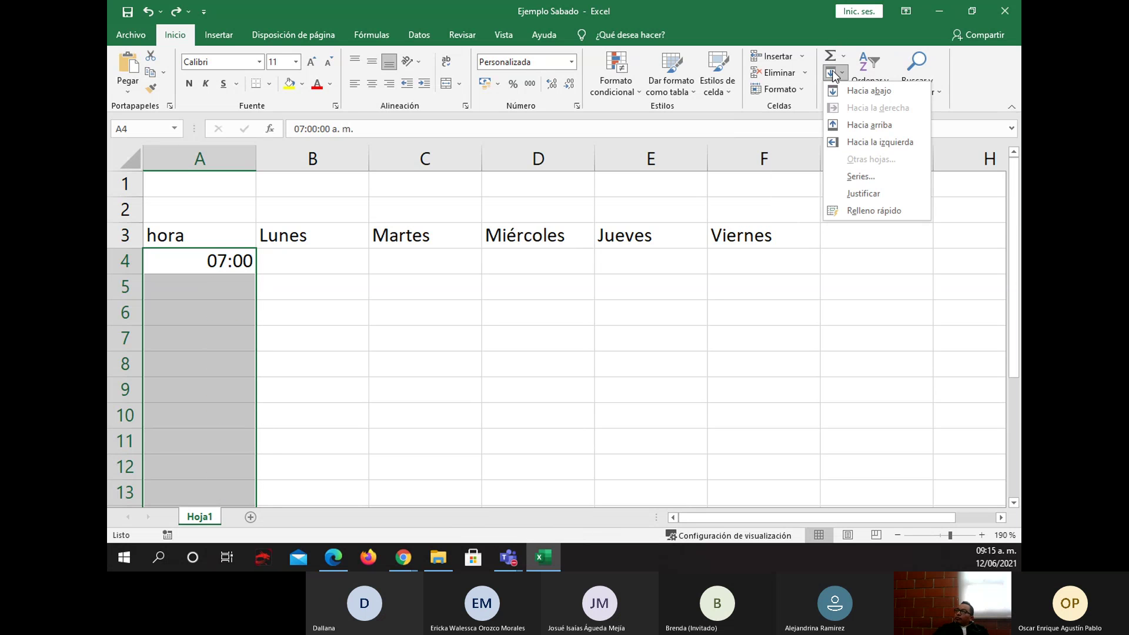
{"action": "left_click", "coordinate": [862, 177]}
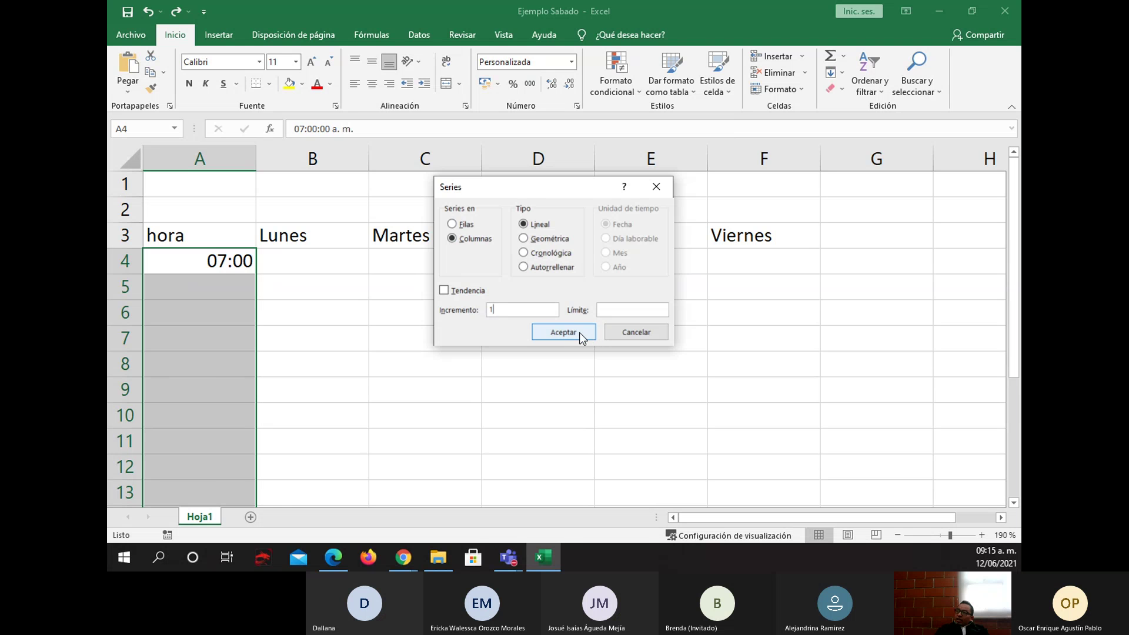
{"action": "left_click", "coordinate": [564, 332]}
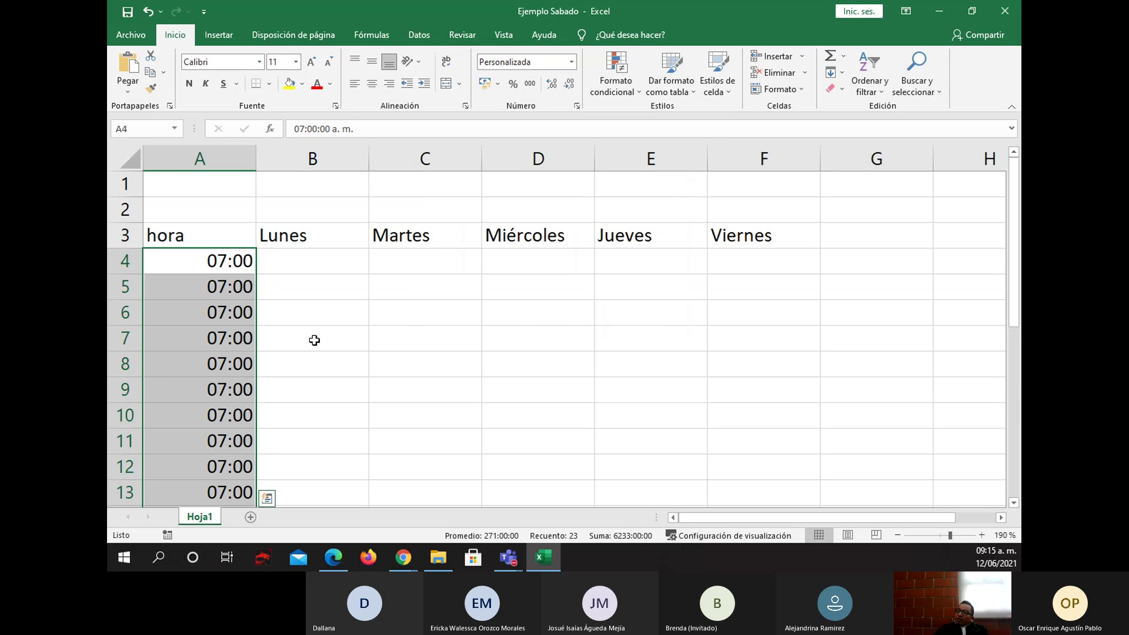
- Undo the linear series fill with increment 1 in the hora column
{"action": "left_click", "coordinate": [222, 270]}
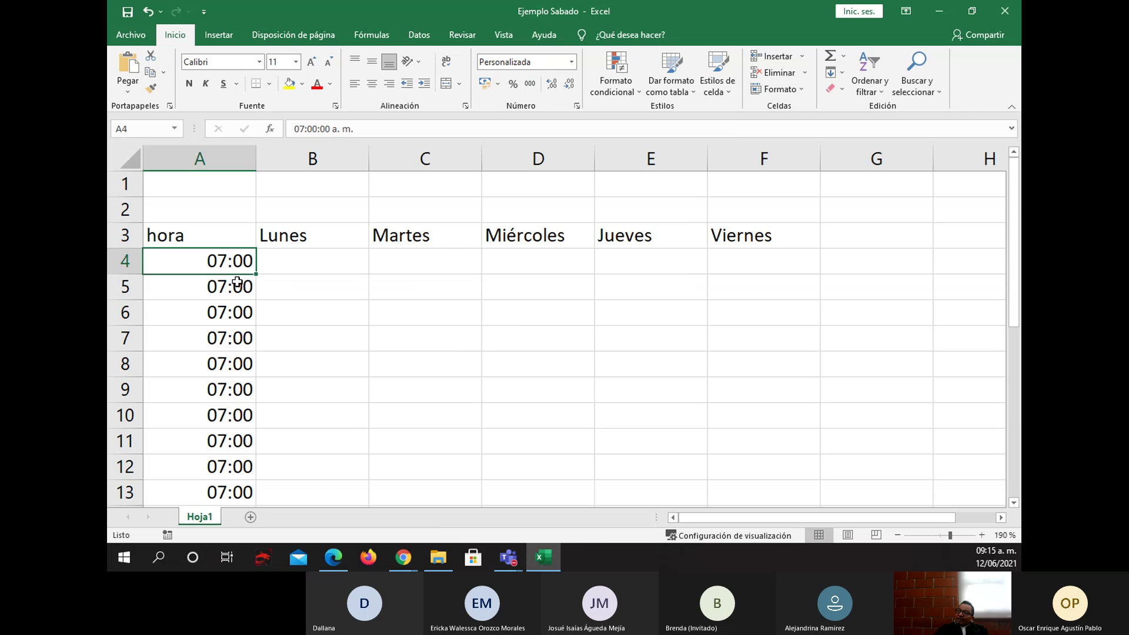
{"action": "left_click", "coordinate": [237, 282]}
{"action": "left_click_drag", "start_coordinate": [237, 259], "coordinate": [239, 497]}
{"action": "key", "text": "ctrl+z"}
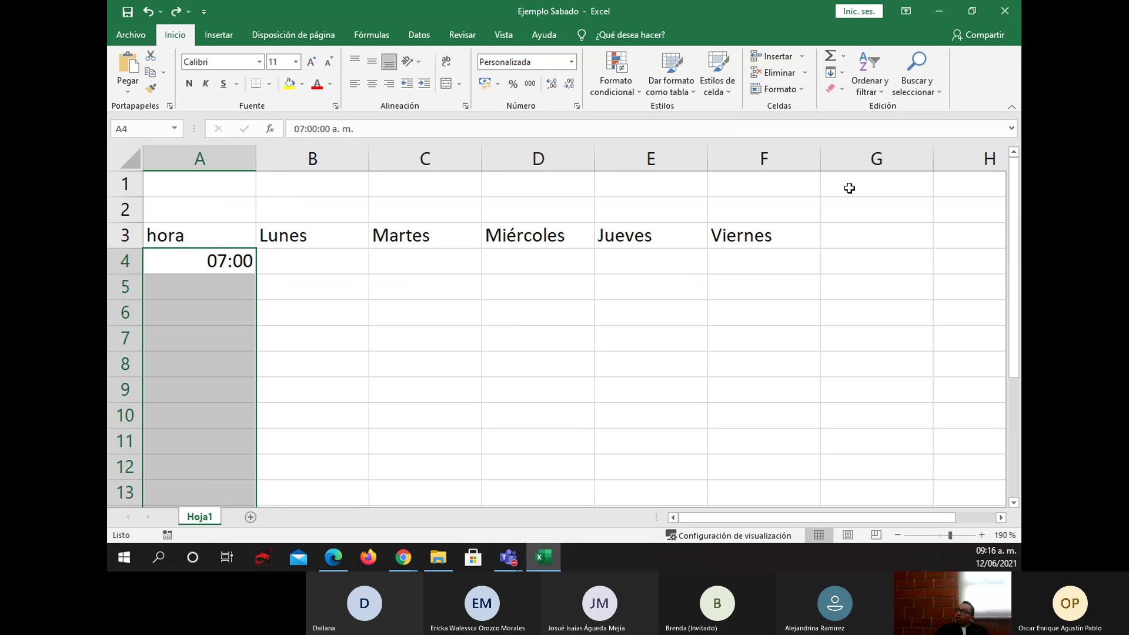
- Fill the range A4:A26 from the 07:00 value with a linear series in columns, using an increment of 2, and undo the fill
{"action": "left_click", "coordinate": [831, 73]}
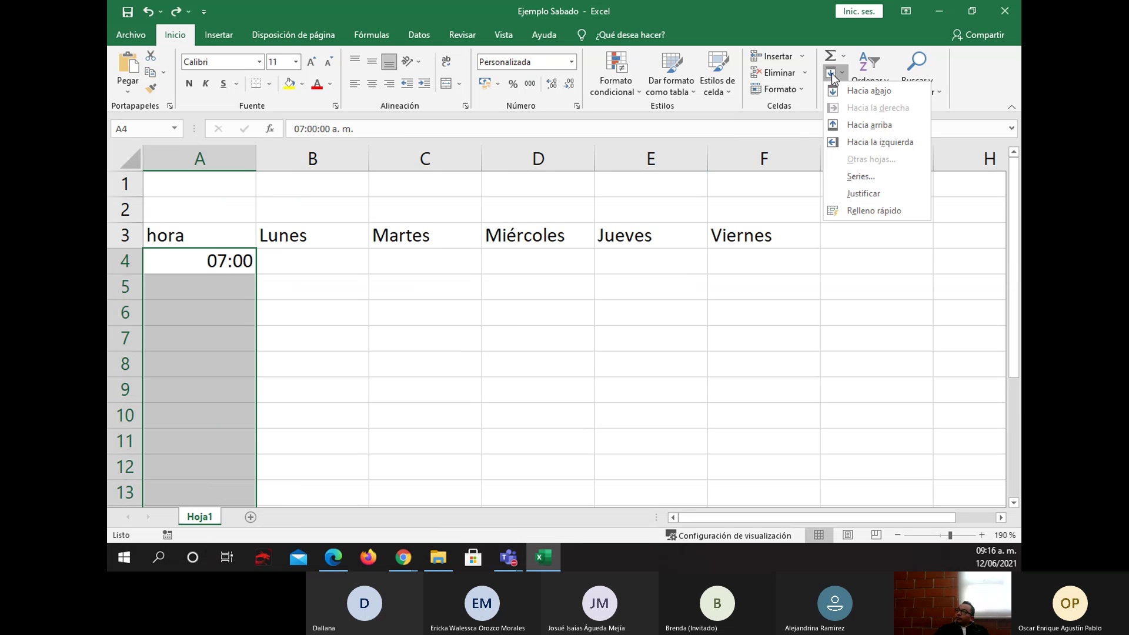
{"action": "left_click", "coordinate": [861, 176]}
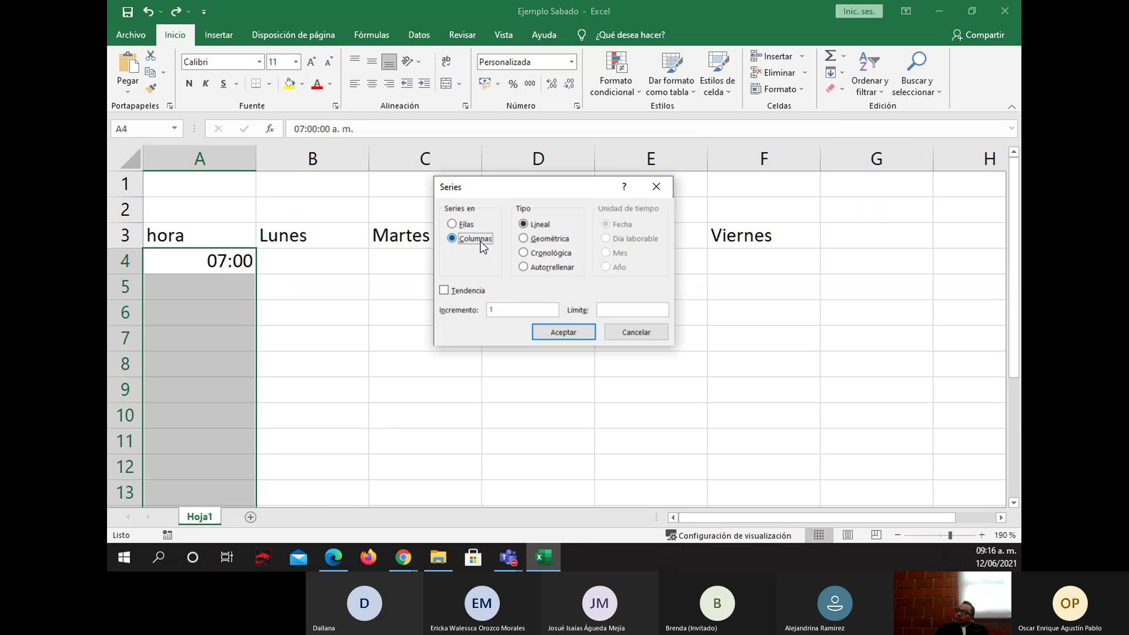
{"action": "left_click", "coordinate": [524, 226]}
{"action": "left_click", "coordinate": [503, 310]}
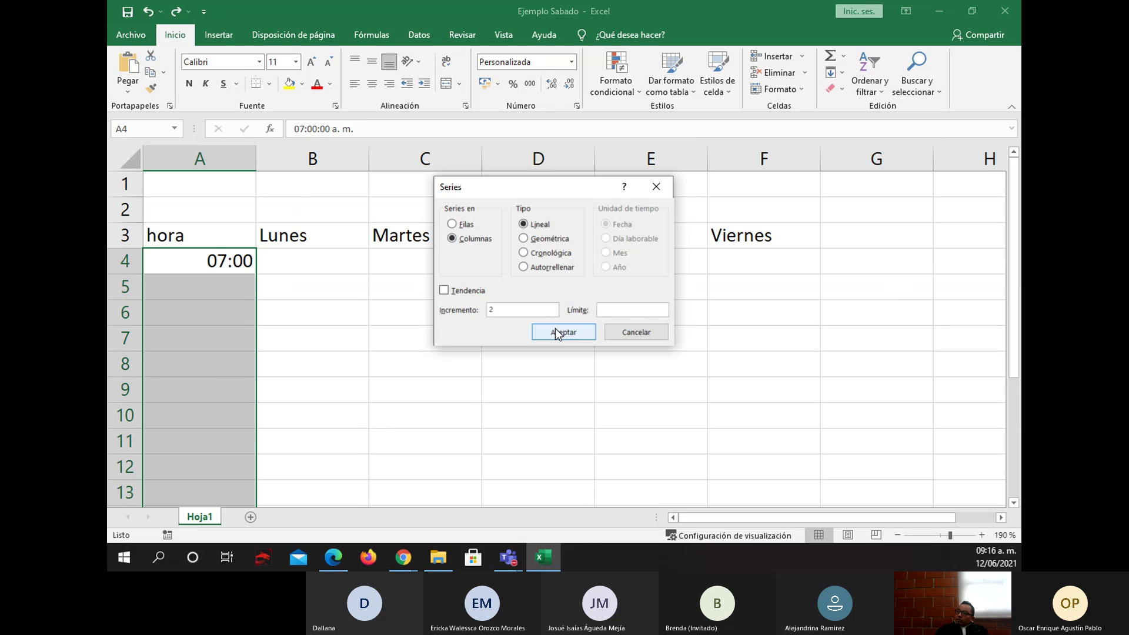
{"action": "left_click", "coordinate": [555, 332]}
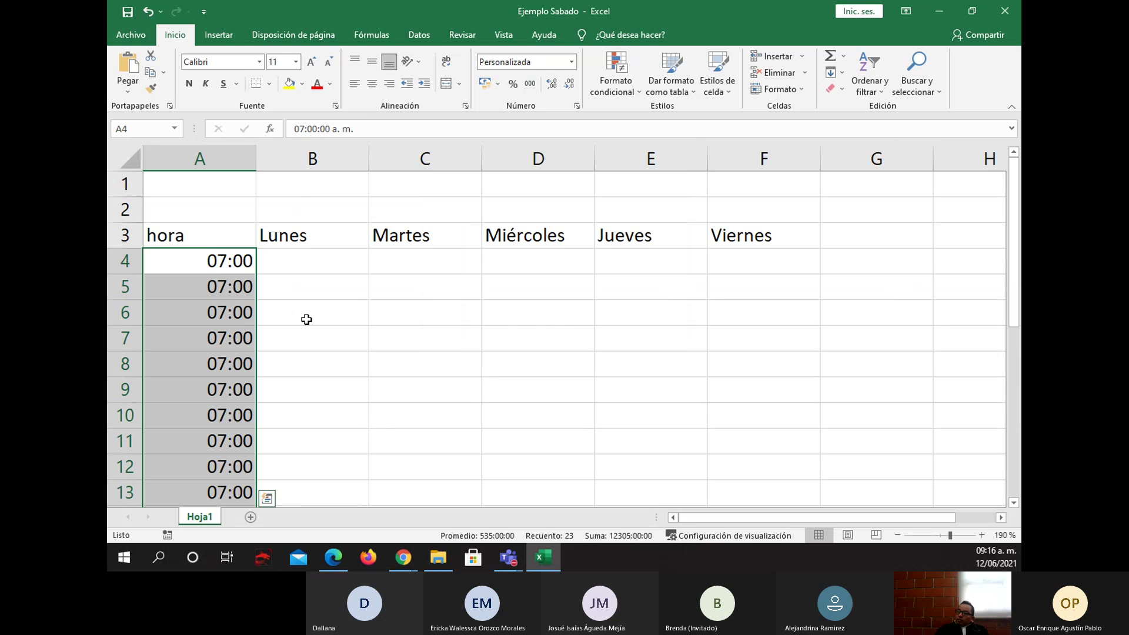
{"action": "key", "text": "ctrl+z"}
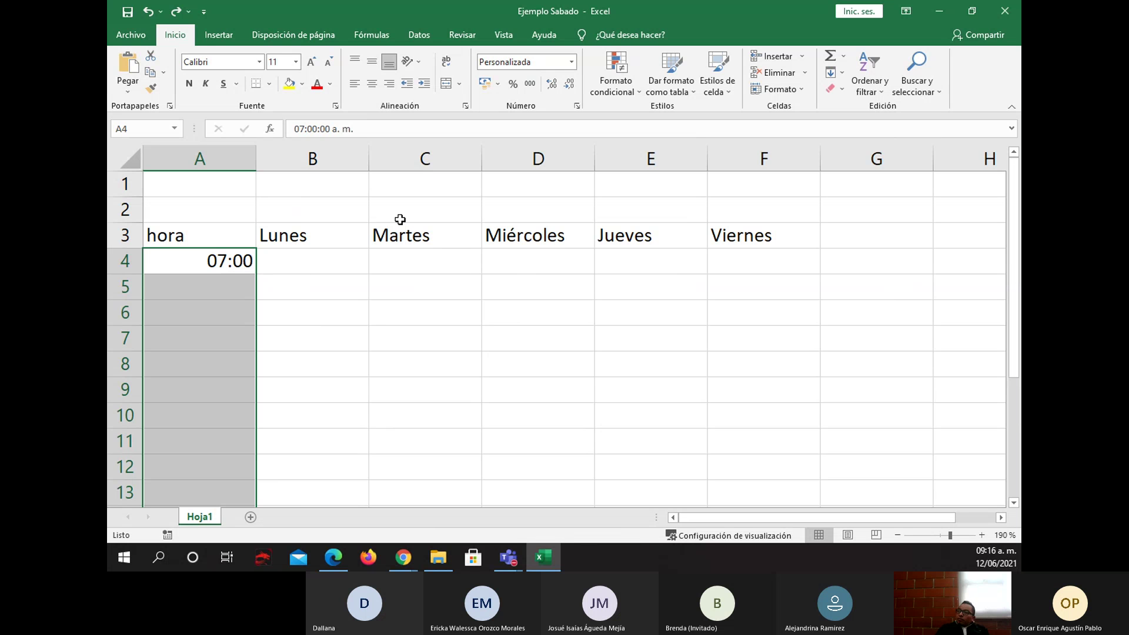
- Replace the time in A4 with the plain number 7 and set the cell's number format to General
{"action": "key", "text": "Right"}
{"action": "key", "text": "Left"}
{"action": "key", "text": "Delete"}
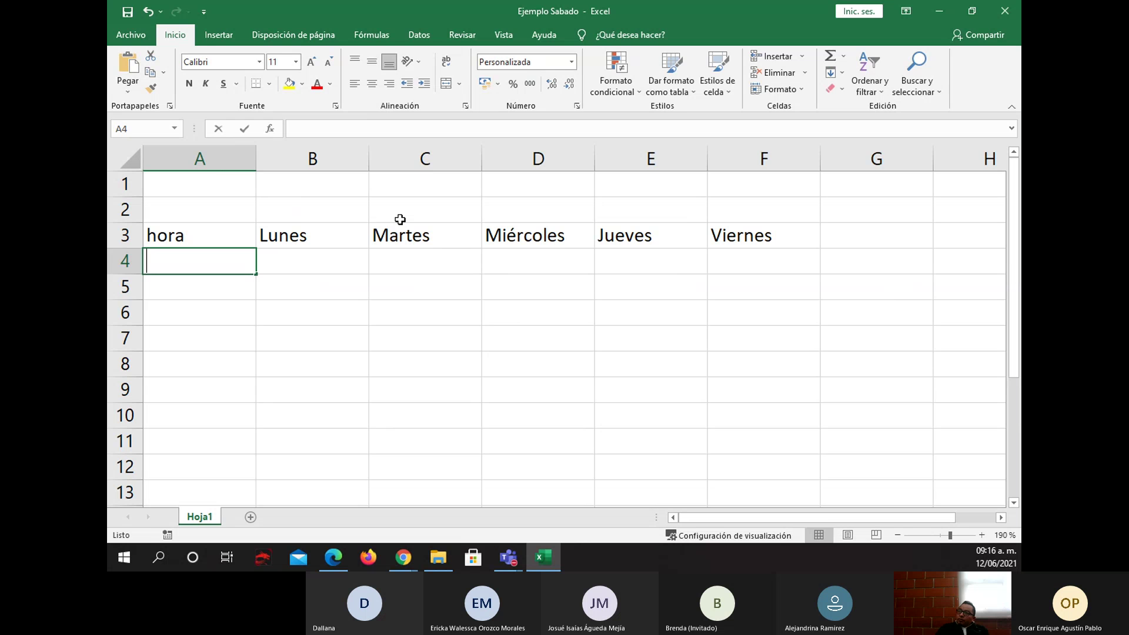
{"action": "type", "text": "7"}
{"action": "key", "text": "Return"}
{"action": "key", "text": "Up"}
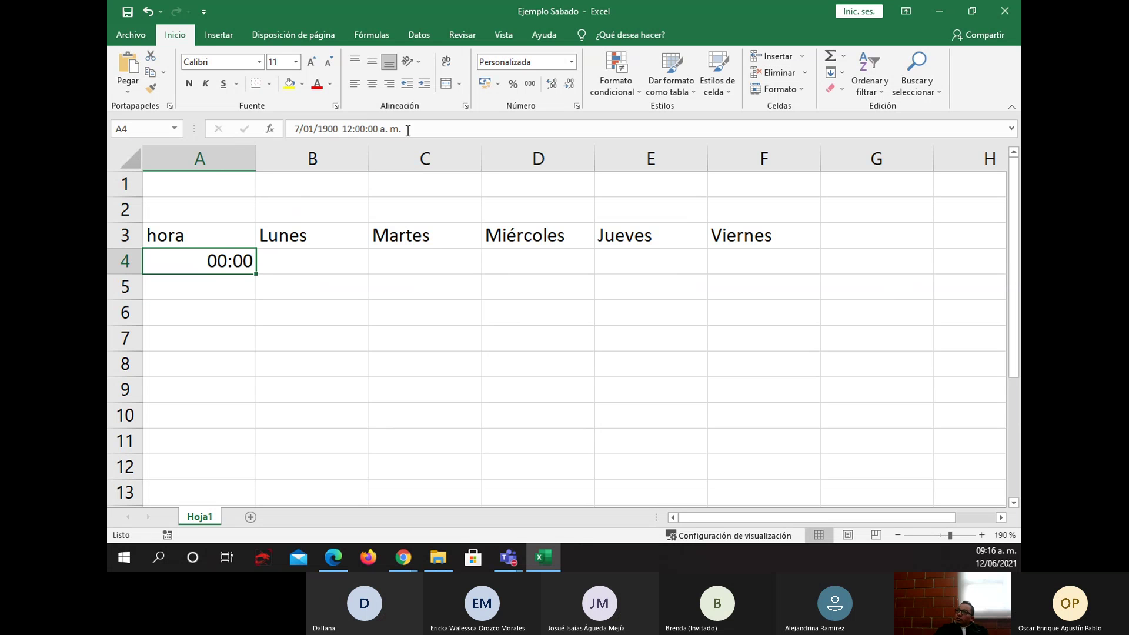
{"action": "left_click", "coordinate": [571, 62]}
{"action": "left_click", "coordinate": [555, 87]}
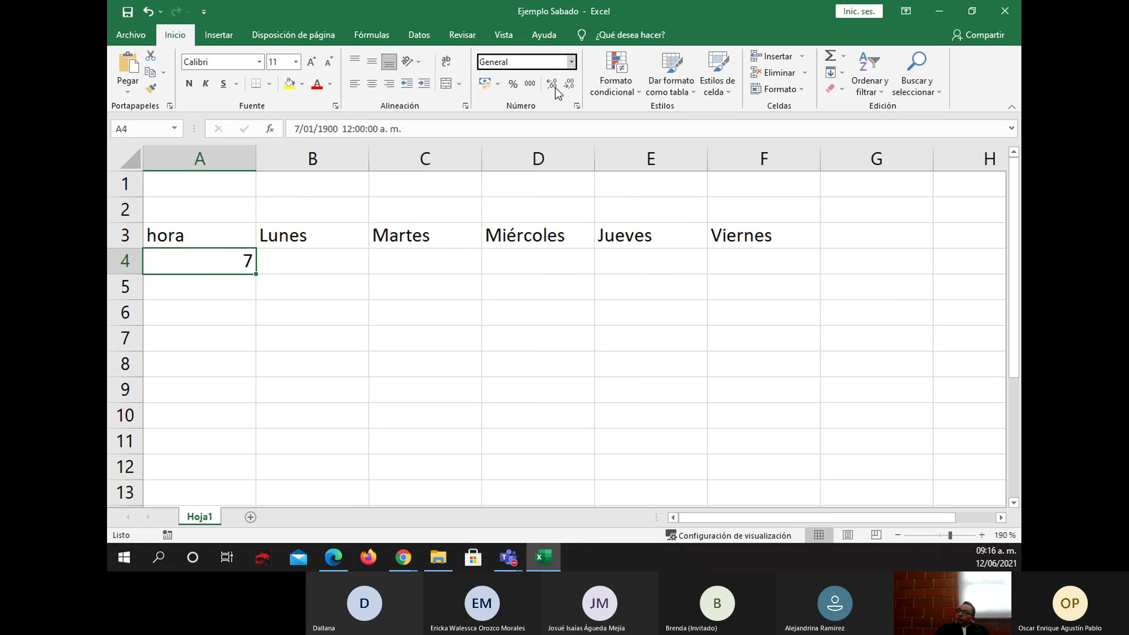
- Fill the range A4:A35 from the number 7 with a linear series in columns at an increment of 1, and undo the fill
{"action": "left_click_drag", "start_coordinate": [224, 262], "coordinate": [206, 478]}
{"action": "scroll", "coordinate": [414, 398], "scroll_direction": "up", "scroll_amount": 8}
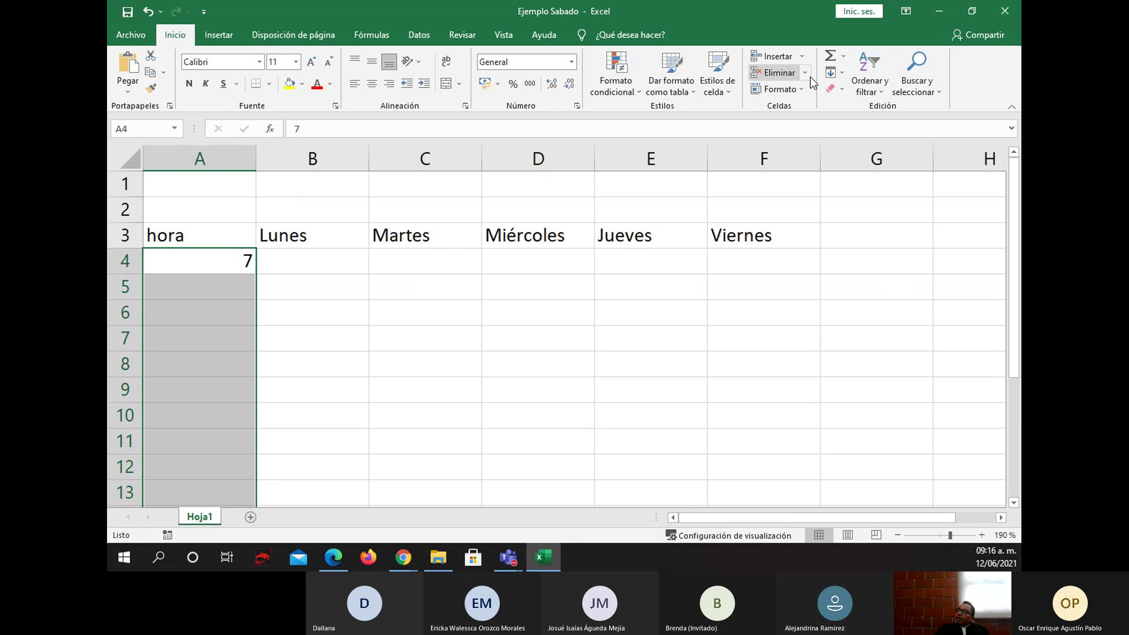
{"action": "left_click", "coordinate": [834, 73]}
{"action": "left_click", "coordinate": [869, 176]}
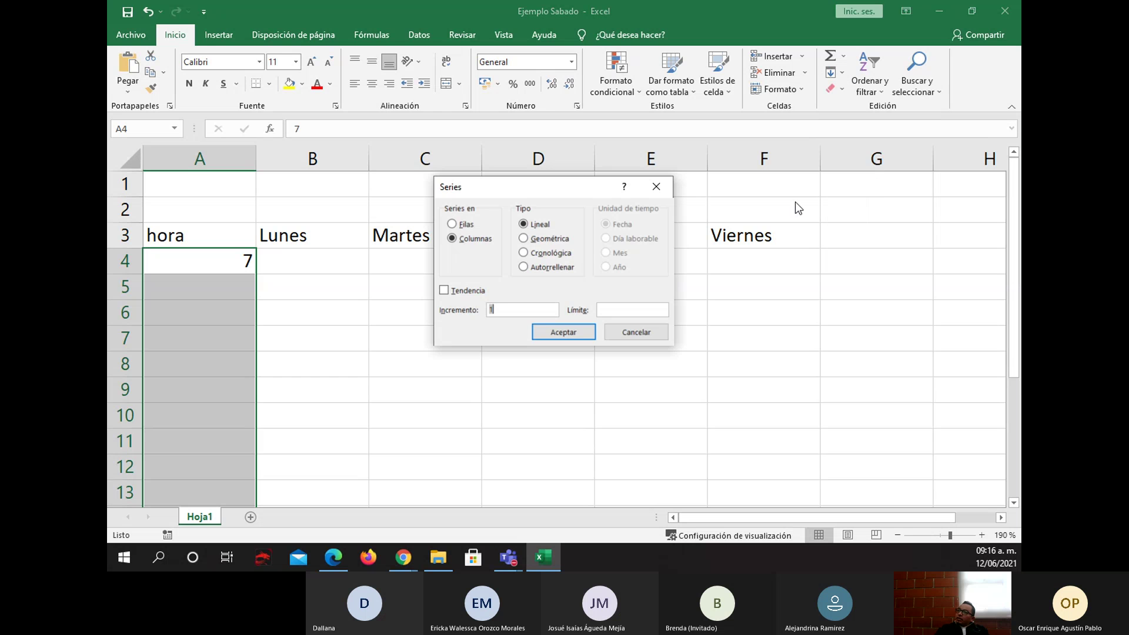
{"action": "left_click", "coordinate": [523, 315]}
{"action": "left_click", "coordinate": [555, 333]}
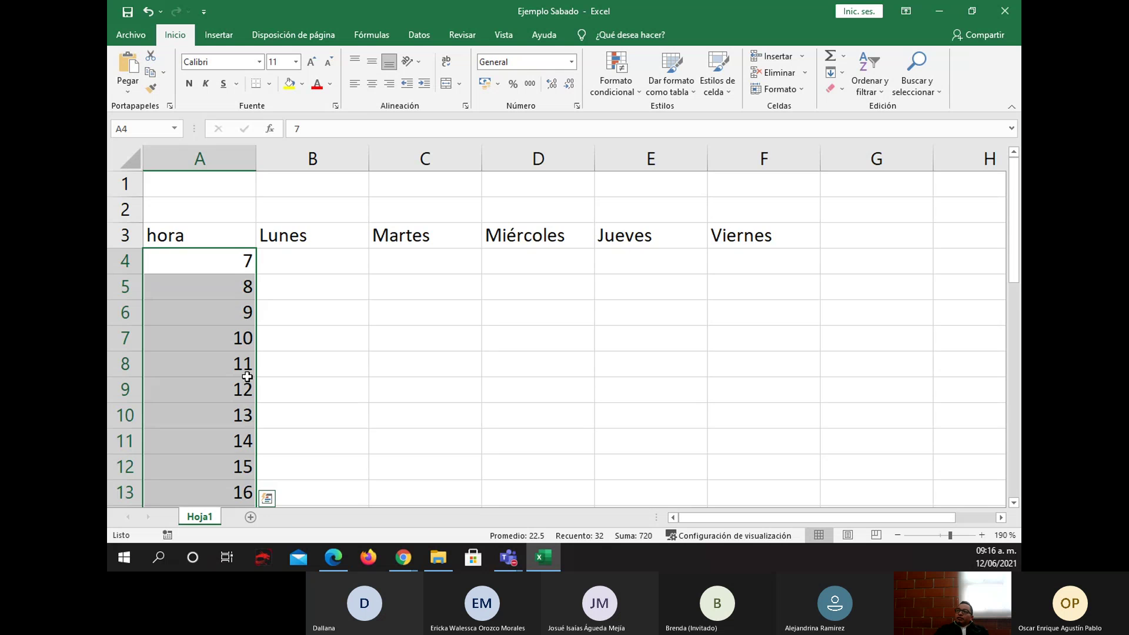
{"action": "scroll", "coordinate": [247, 377], "scroll_direction": "down", "scroll_amount": 5}
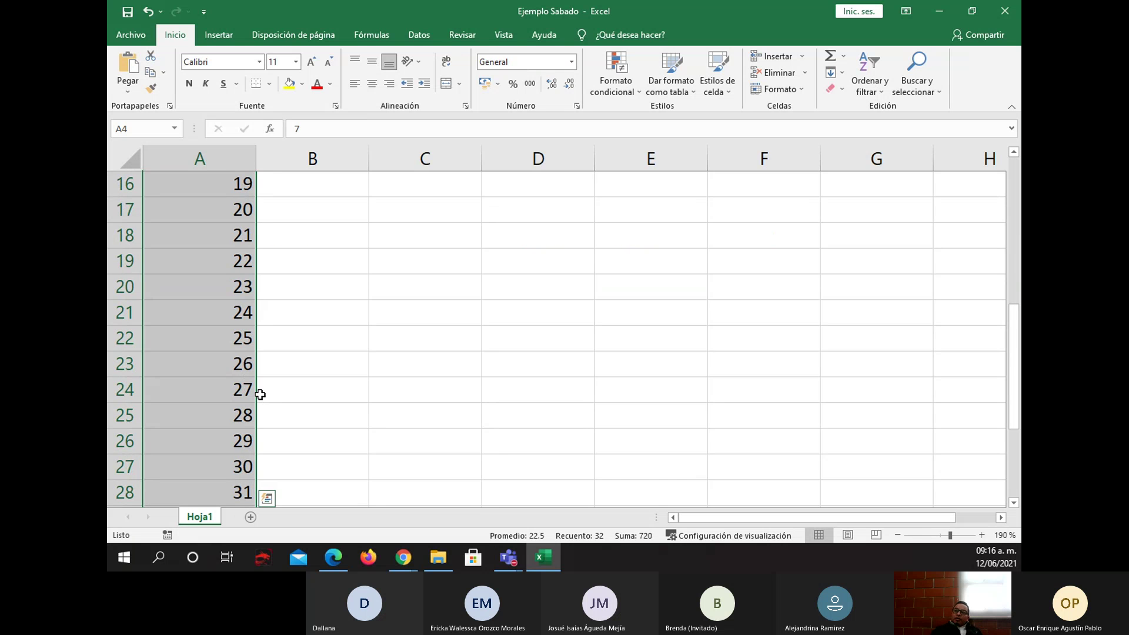
{"action": "scroll", "coordinate": [260, 394], "scroll_direction": "down", "scroll_amount": 1}
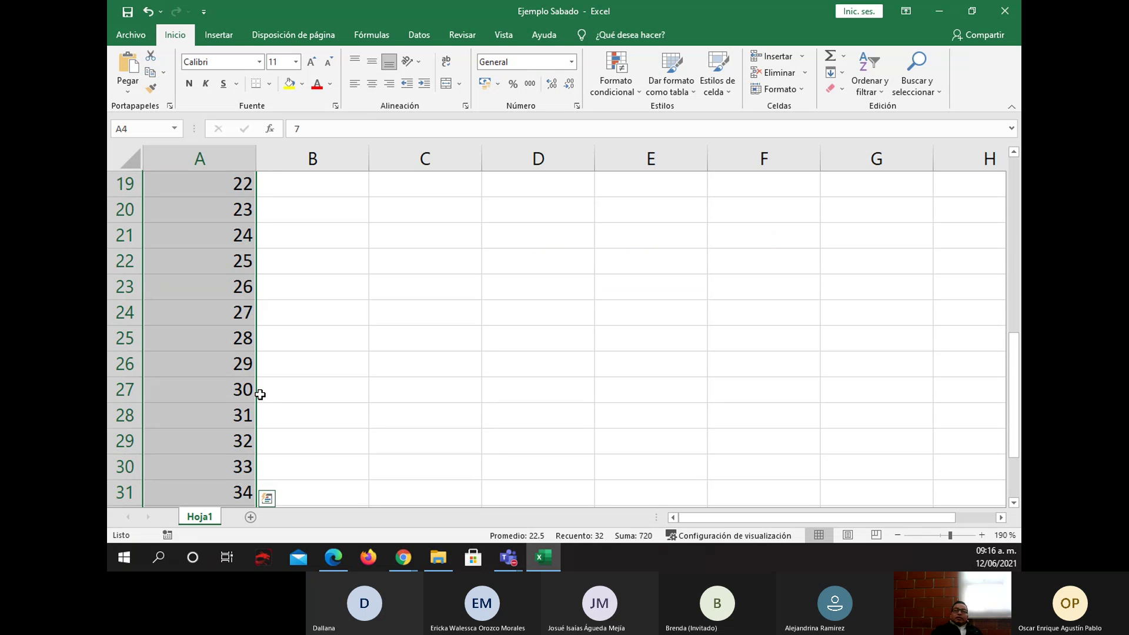
{"action": "scroll", "coordinate": [260, 394], "scroll_direction": "up", "scroll_amount": 6}
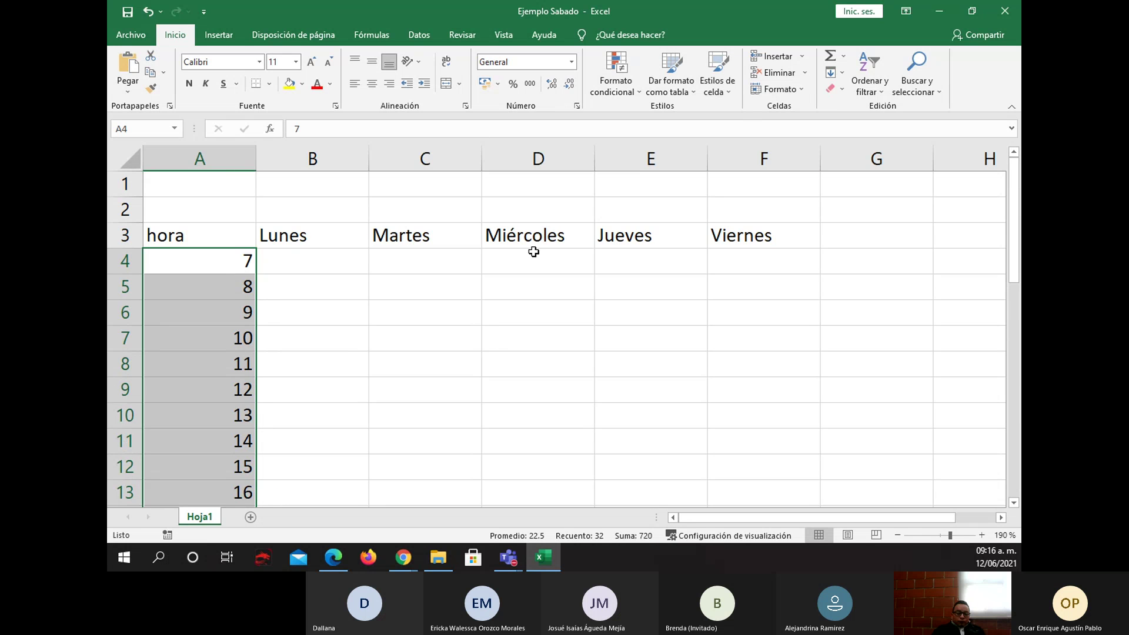
{"action": "key", "text": "ctrl+z"}
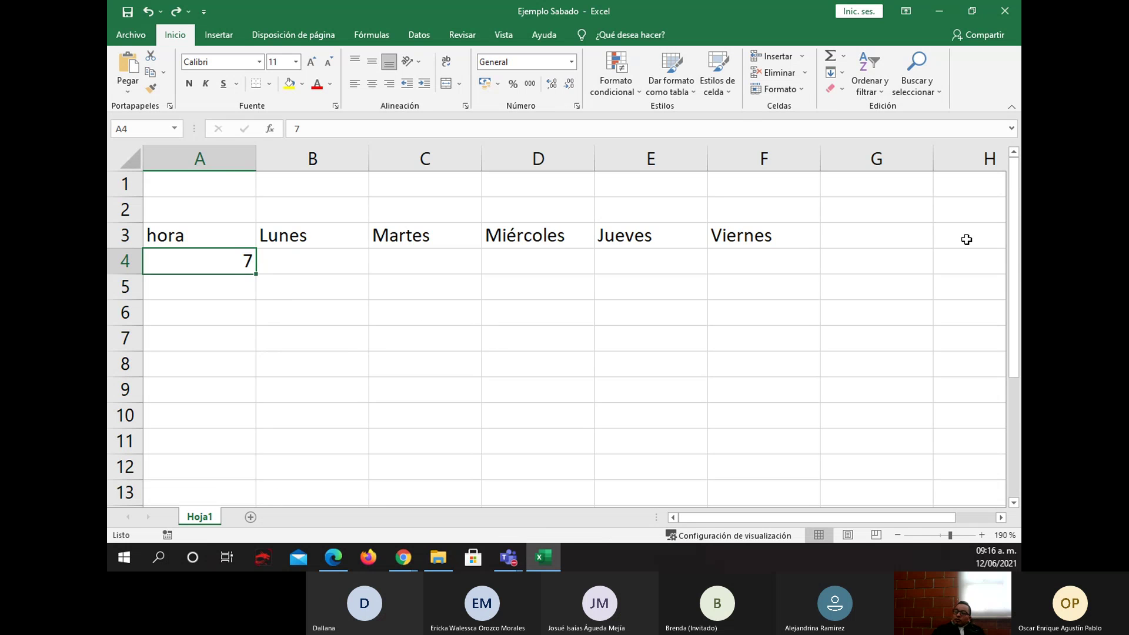
- Enter the starting times 7:00 in A4 and 8:00 in A5
{"action": "type", "text": "7"}
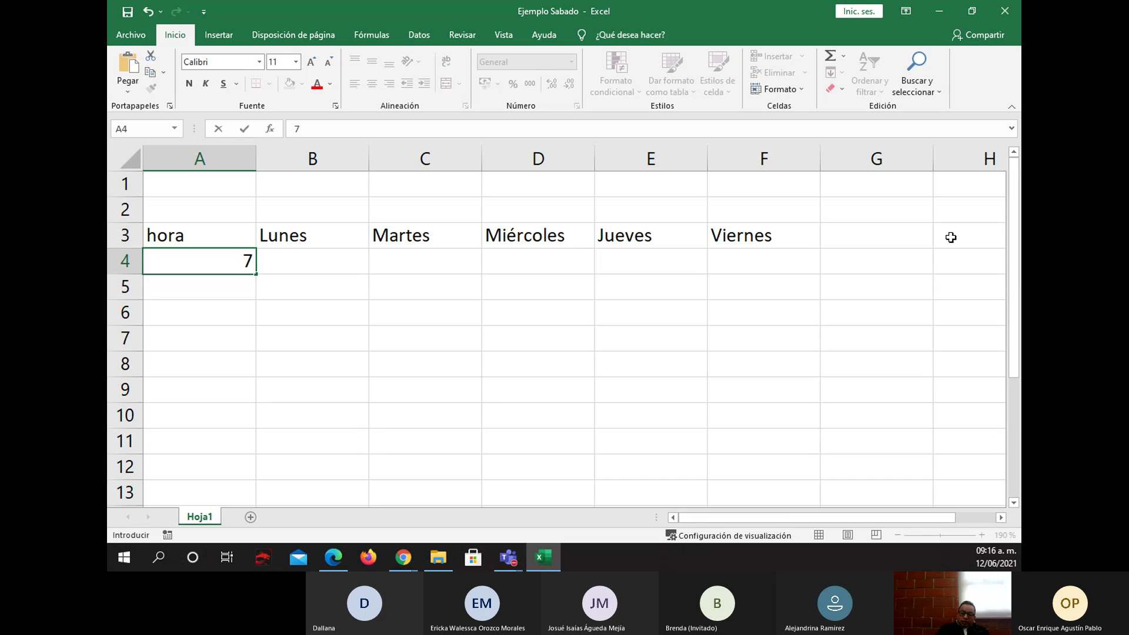
{"action": "type", "text": ":00"}
{"action": "key", "text": "Return"}
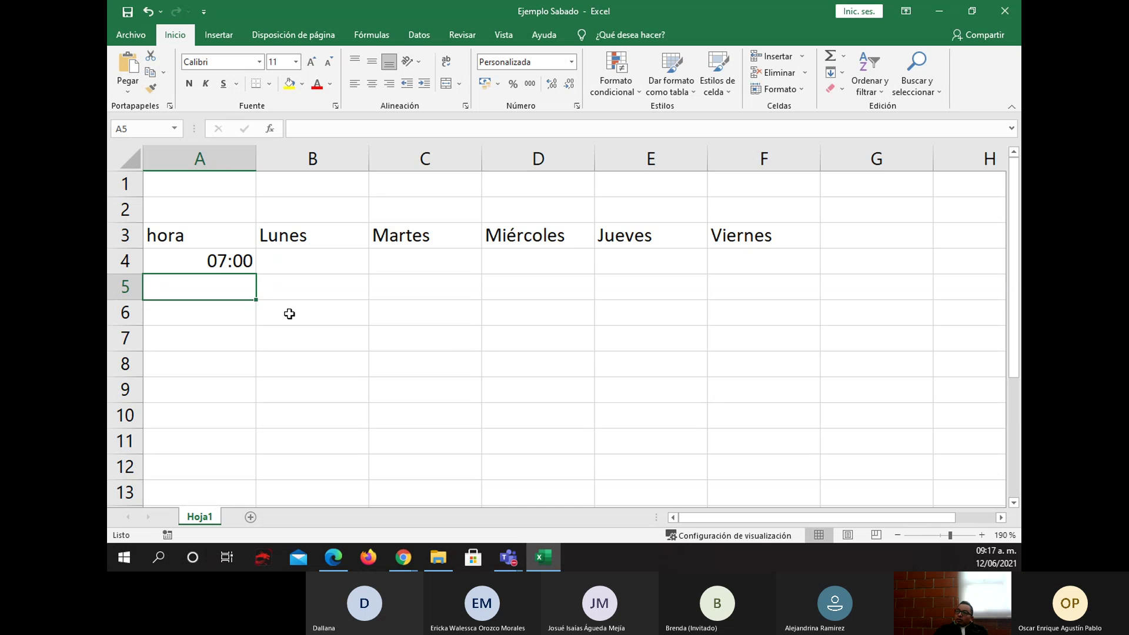
{"action": "type", "text": "8:"}
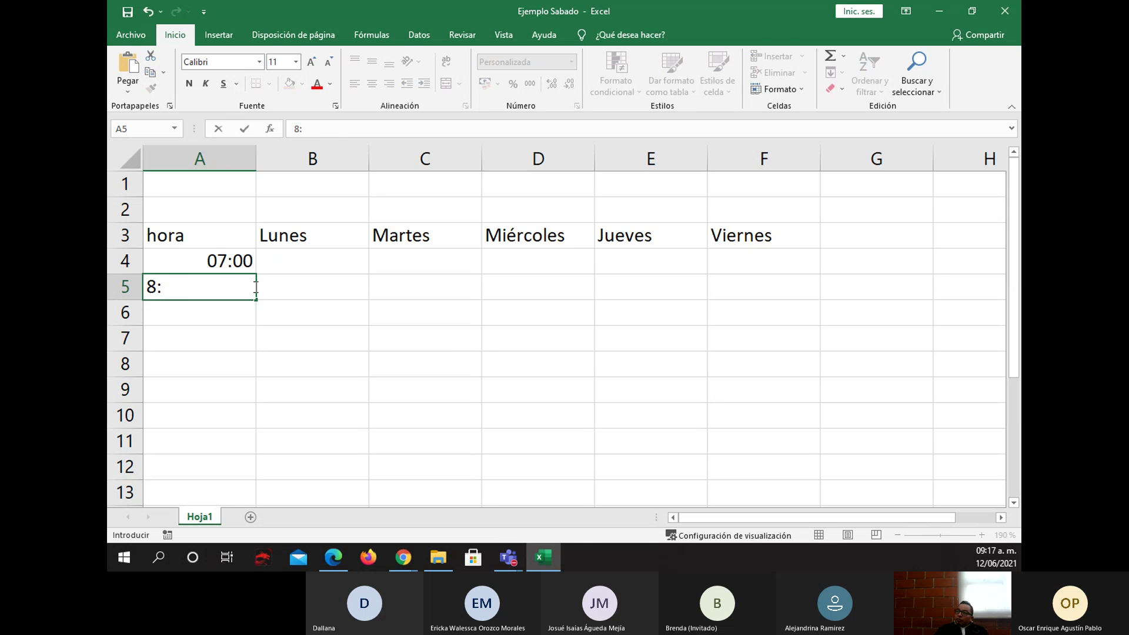
{"action": "type", "text": "00"}
{"action": "key", "text": "Return"}
- Extend the hourly series from A4:A5 down to 00:00 in cell A21
{"action": "left_click", "coordinate": [191, 259]}
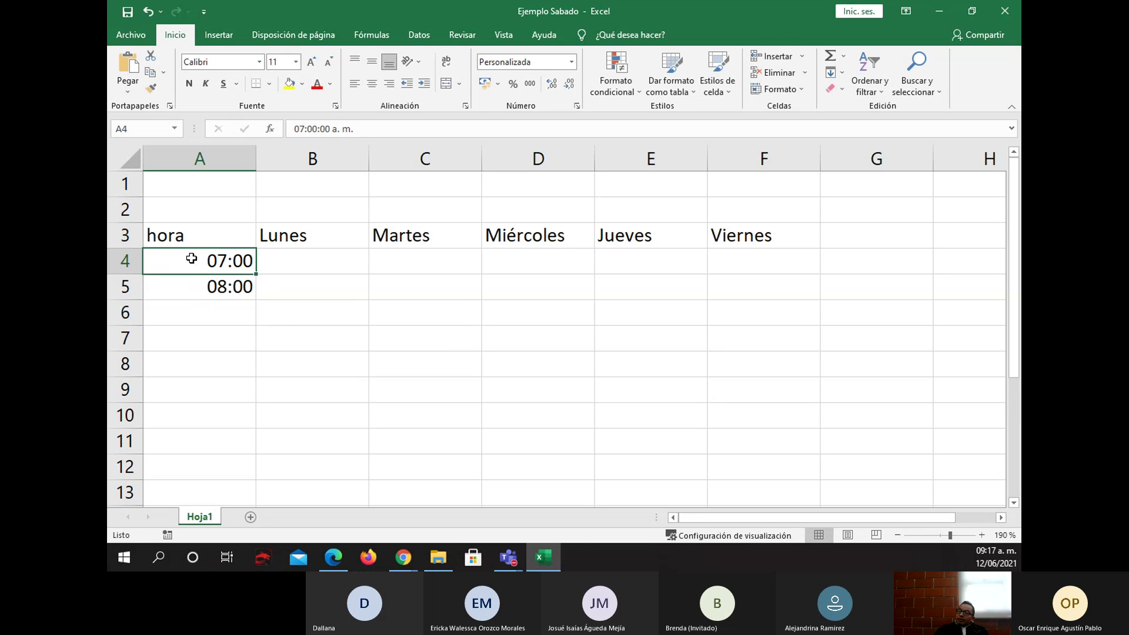
{"action": "left_click_drag", "start_coordinate": [191, 259], "coordinate": [192, 283]}
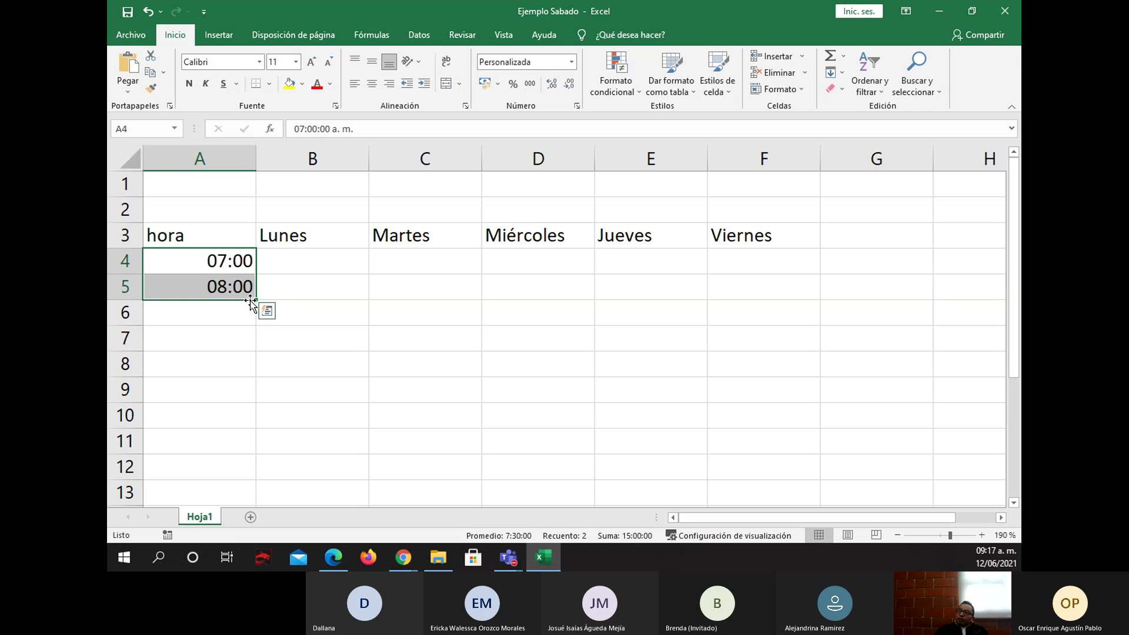
{"action": "left_click_drag", "start_coordinate": [256, 301], "coordinate": [247, 469]}
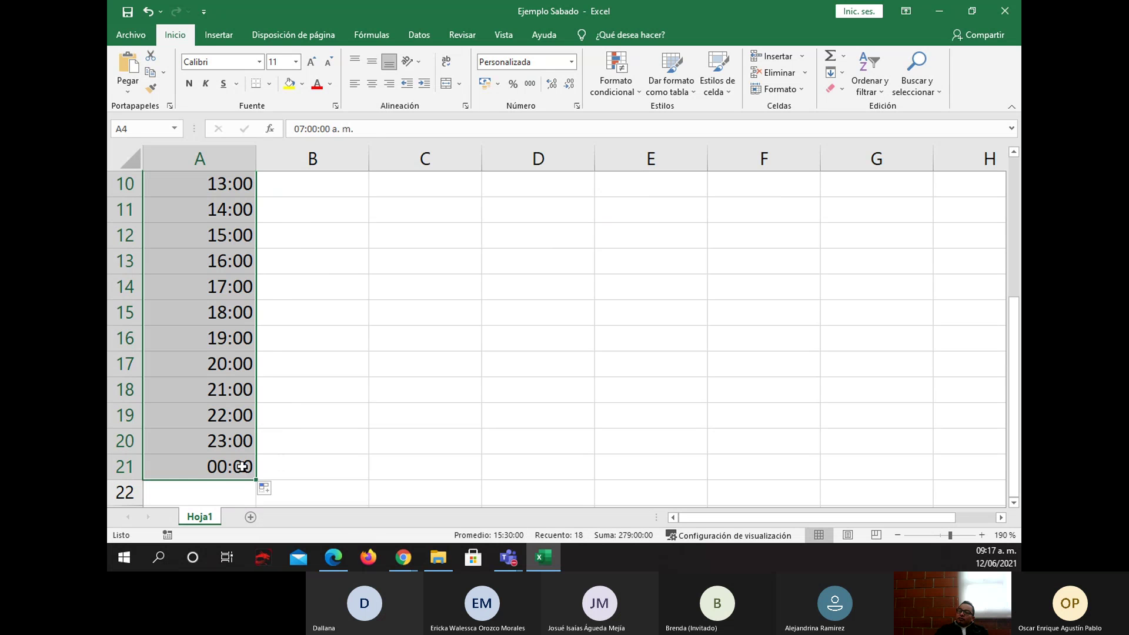
- Clear the 00:00 entry from A21 and set that cell's number format to General
{"action": "double_click", "coordinate": [244, 467]}
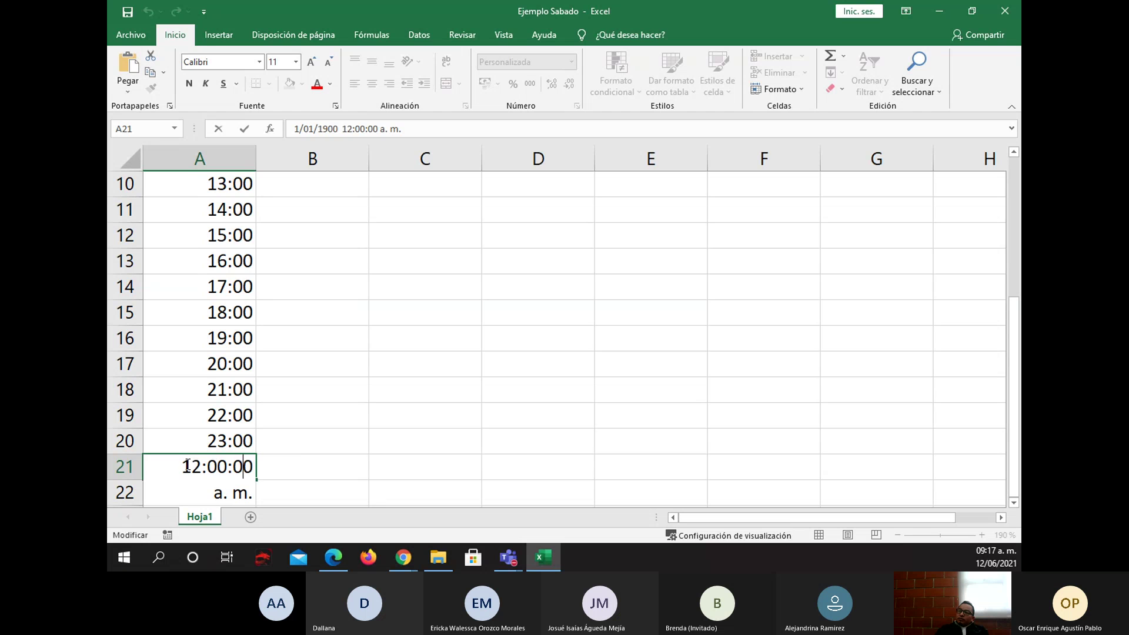
{"action": "left_click_drag", "start_coordinate": [185, 465], "coordinate": [231, 488]}
{"action": "key", "text": "Delete"}
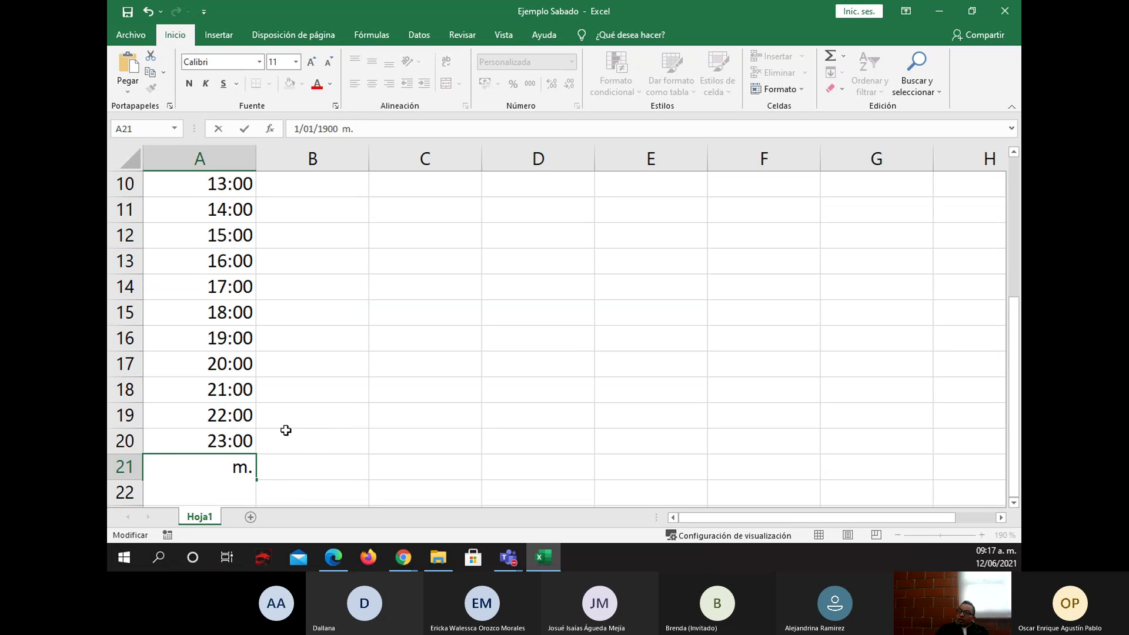
{"action": "key", "text": "BackSpace"}
{"action": "key", "text": "BackSpace"}
{"action": "key", "text": "BackSpace"}
{"action": "key", "text": "BackSpace"}
{"action": "key", "text": "BackSpace"}
{"action": "key", "text": "BackSpace"}
{"action": "key", "text": "BackSpace"}
{"action": "key", "text": "BackSpace"}
{"action": "key", "text": "BackSpace"}
{"action": "key", "text": "BackSpace"}
{"action": "key", "text": "BackSpace"}
{"action": "key", "text": "BackSpace"}
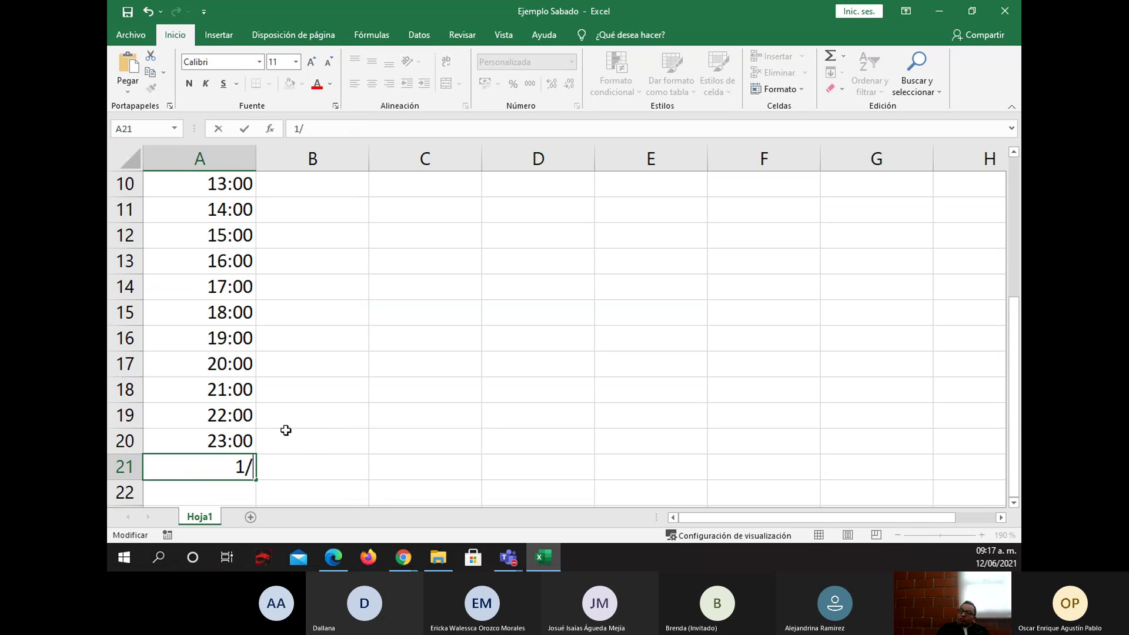
{"action": "key", "text": "ctrl+Return"}
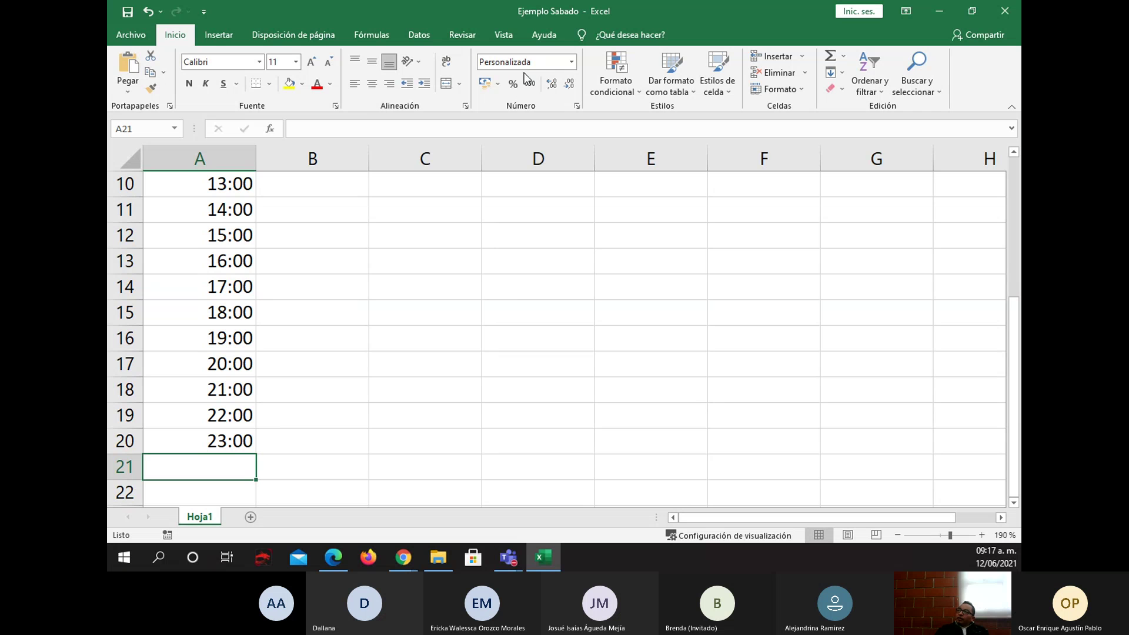
{"action": "left_click", "coordinate": [572, 62]}
{"action": "left_click", "coordinate": [544, 97]}
- Switch to Ejercicio Excel 4.pdf in Edge and examine the last hour rows of the schedule
{"action": "mouse_move", "coordinate": [334, 557]}
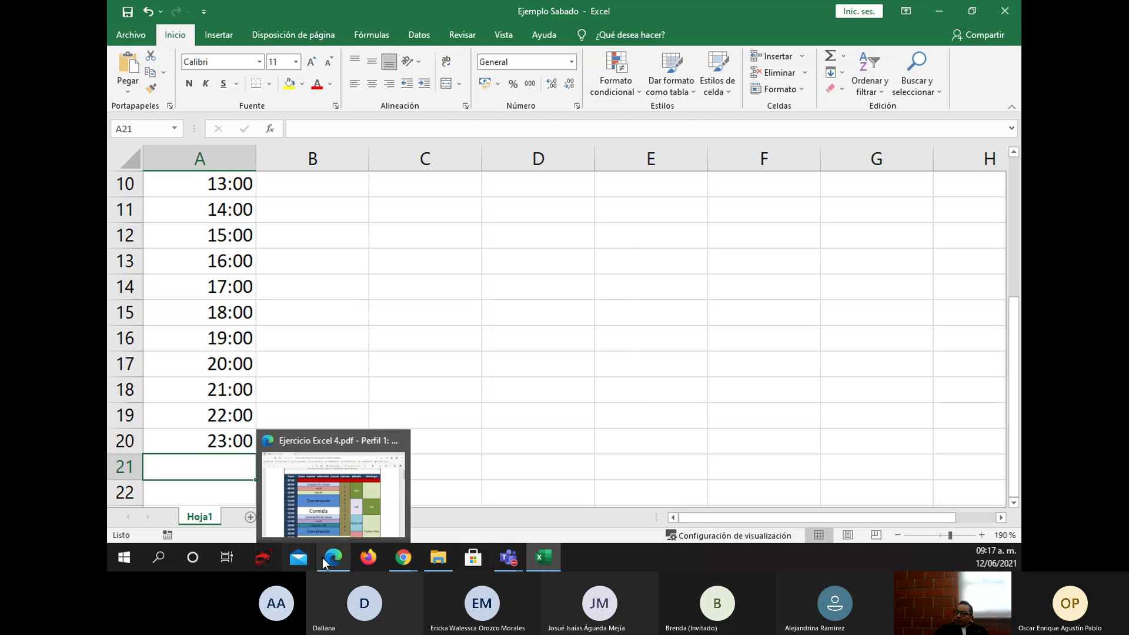
{"action": "left_click", "coordinate": [337, 507]}
{"action": "scroll", "coordinate": [341, 450], "scroll_direction": "down", "scroll_amount": 4}
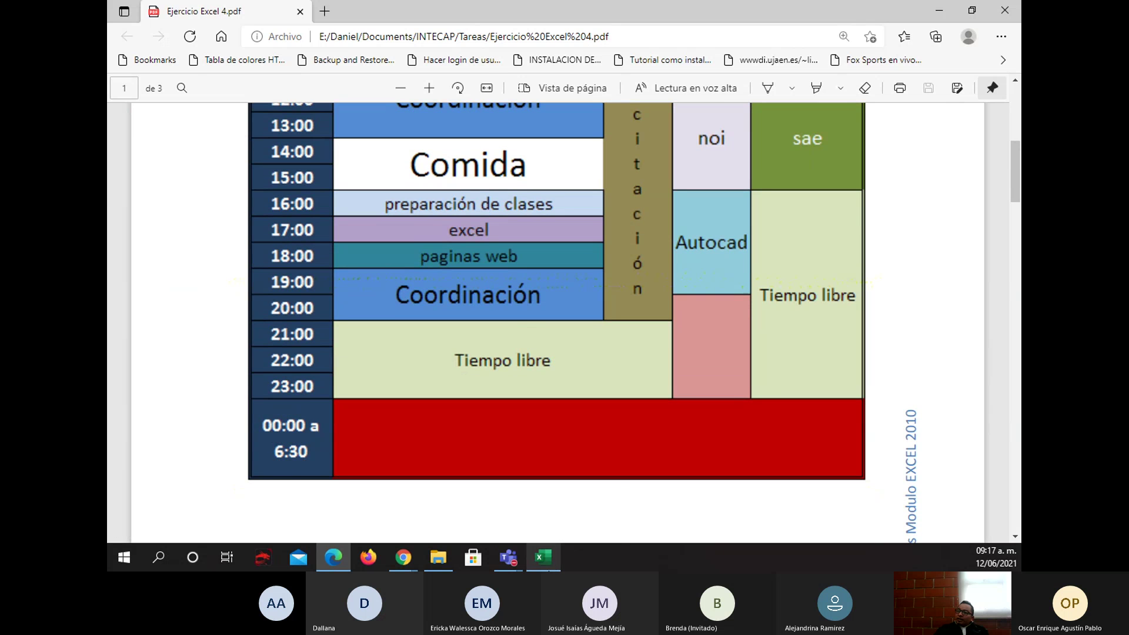
- Switch to the Excel workbook and enter "00:00 a 6:30" in cell A21, below the 23:00 entry
{"action": "mouse_move", "coordinate": [543, 557]}
{"action": "left_click", "coordinate": [543, 494]}
{"action": "type", "text": "00"}
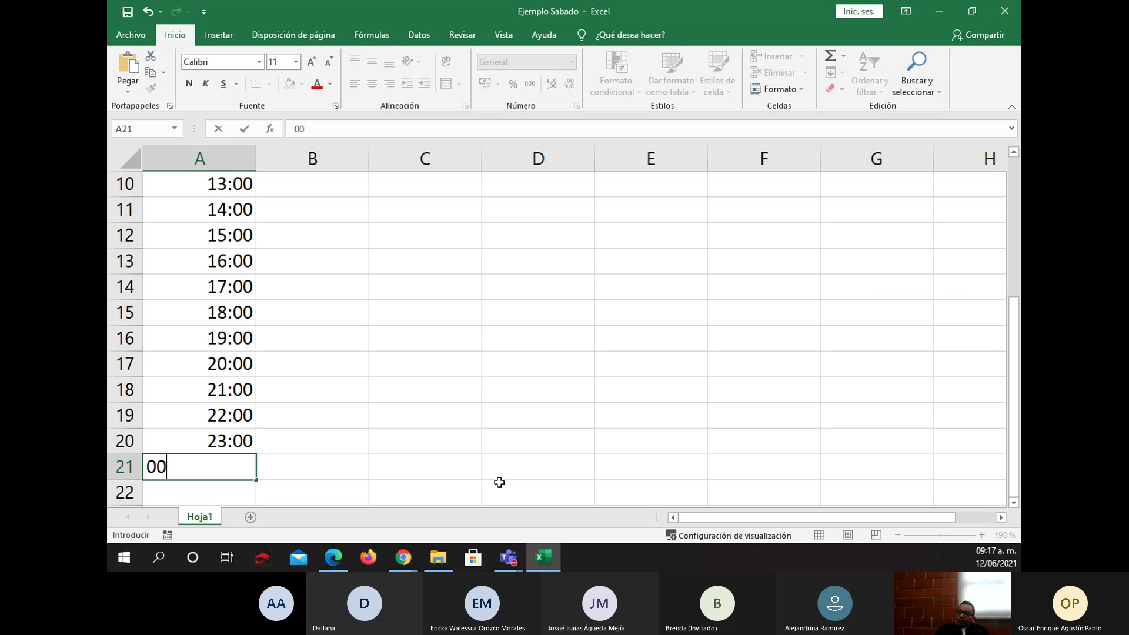
{"action": "type", "text": ":00 a "}
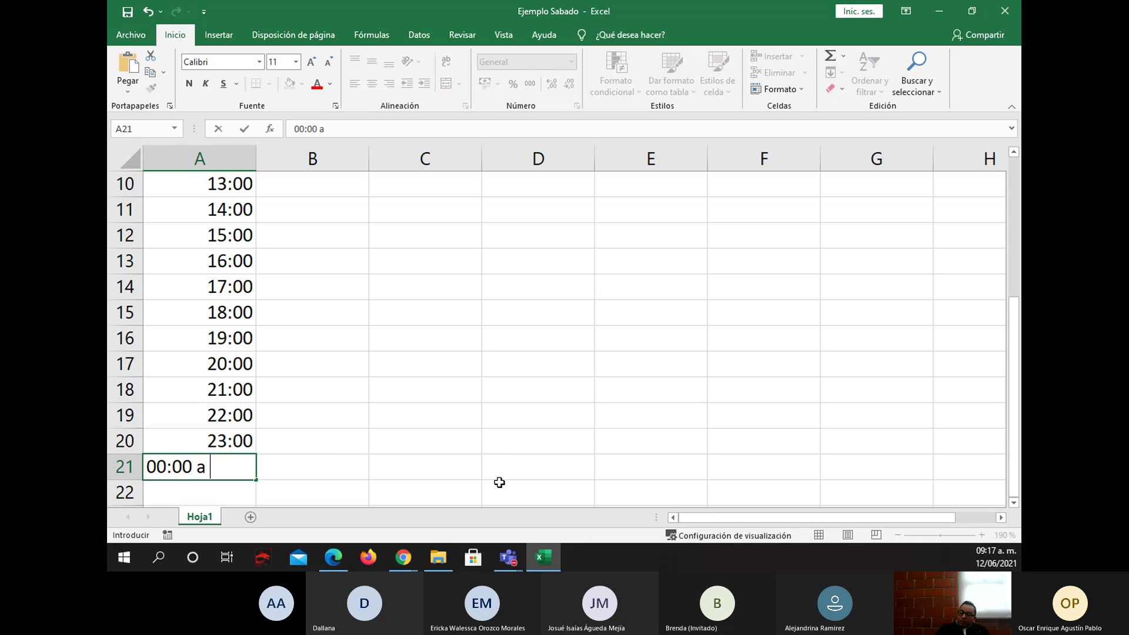
{"action": "type", "text": "6:30"}
{"action": "key", "text": "Return"}
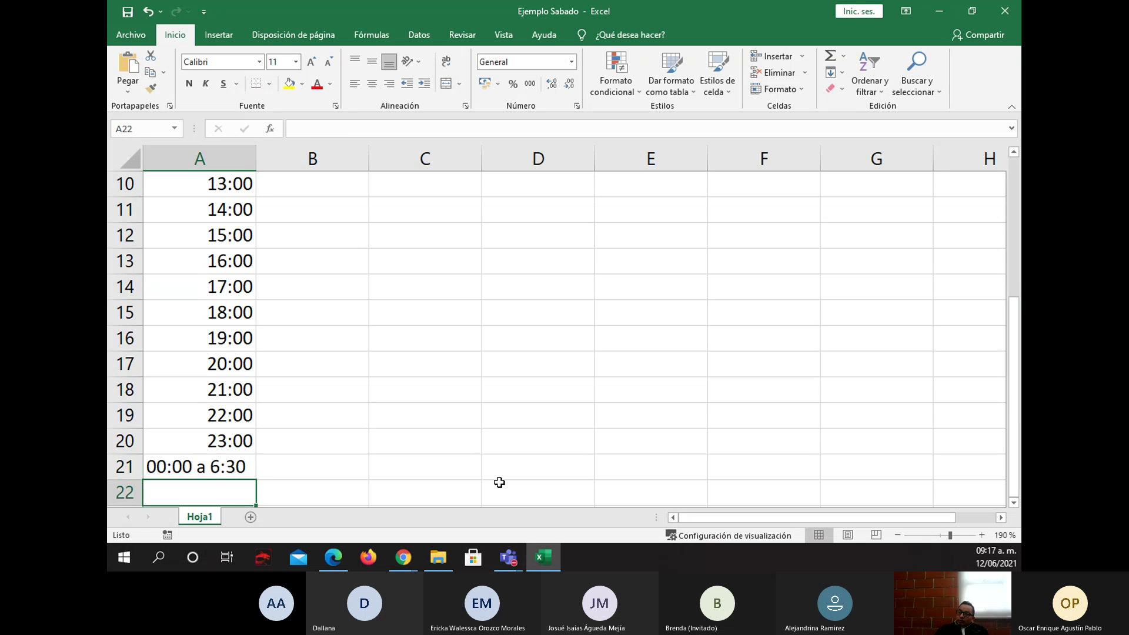
{"action": "key", "text": "Up"}
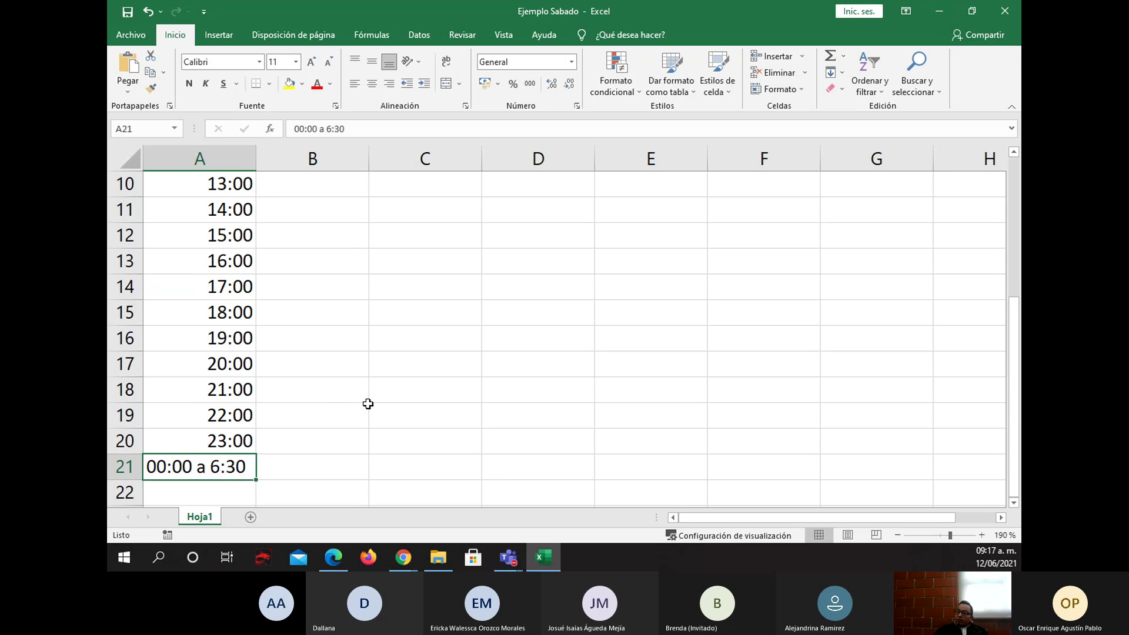
- Check the schedule's title in the exercise PDF and enter "Horario de actividades semanal" in cell A1 of the Excel sheet
{"action": "scroll", "coordinate": [327, 388], "scroll_direction": "up", "scroll_amount": 3}
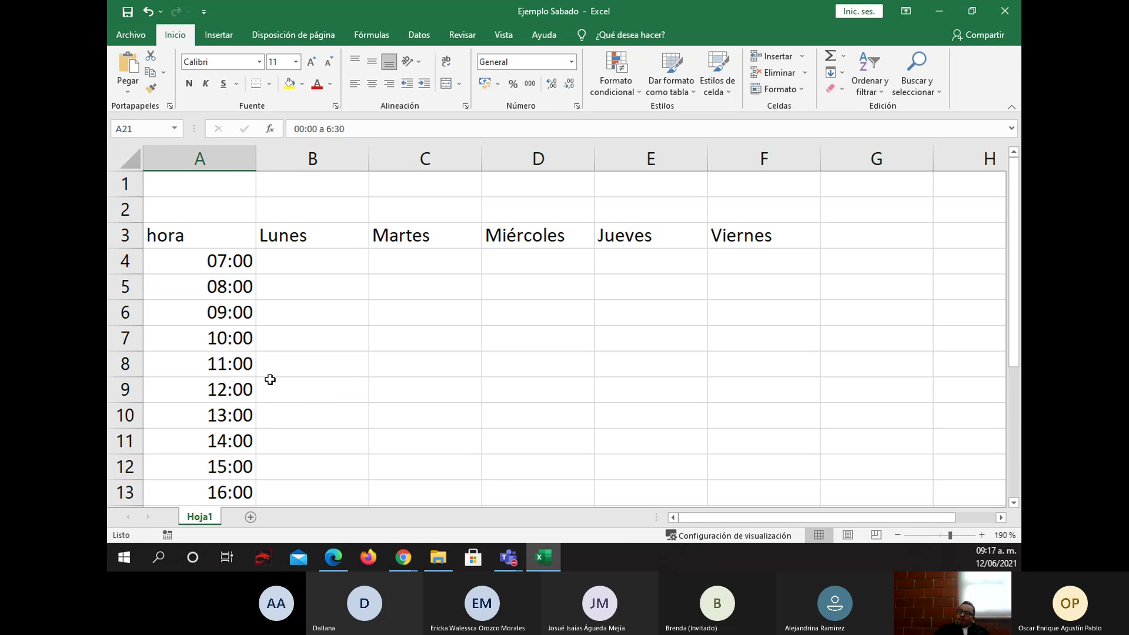
{"action": "scroll", "coordinate": [365, 461], "scroll_direction": "down", "scroll_amount": 2}
{"action": "scroll", "coordinate": [397, 441], "scroll_direction": "up", "scroll_amount": 2}
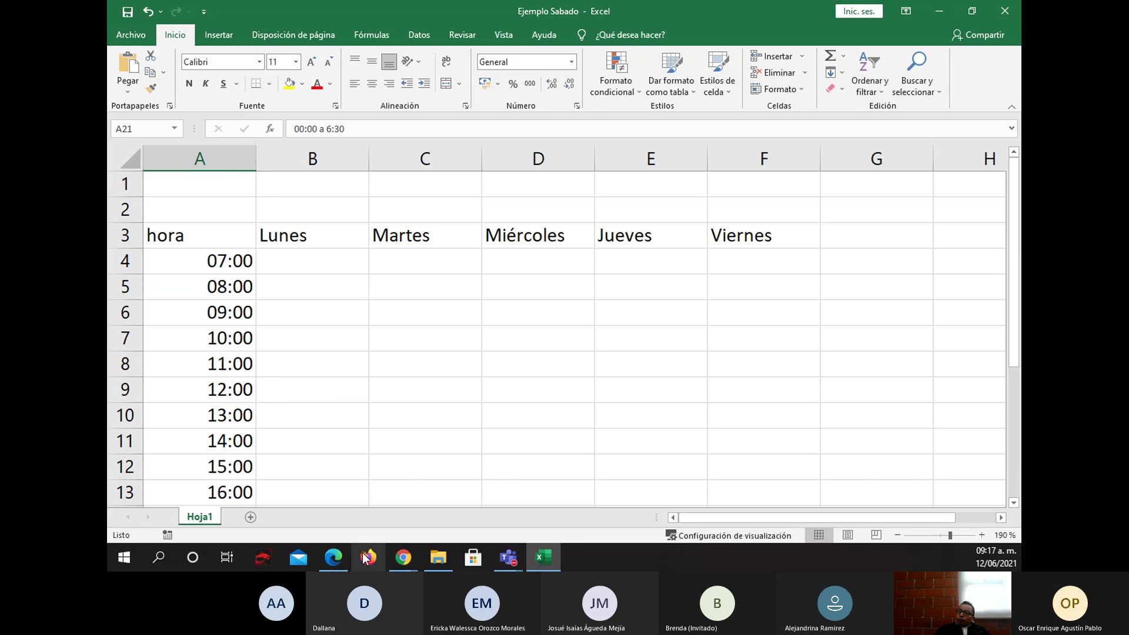
{"action": "left_click", "coordinate": [341, 557]}
{"action": "scroll", "coordinate": [471, 348], "scroll_direction": "up", "scroll_amount": 5}
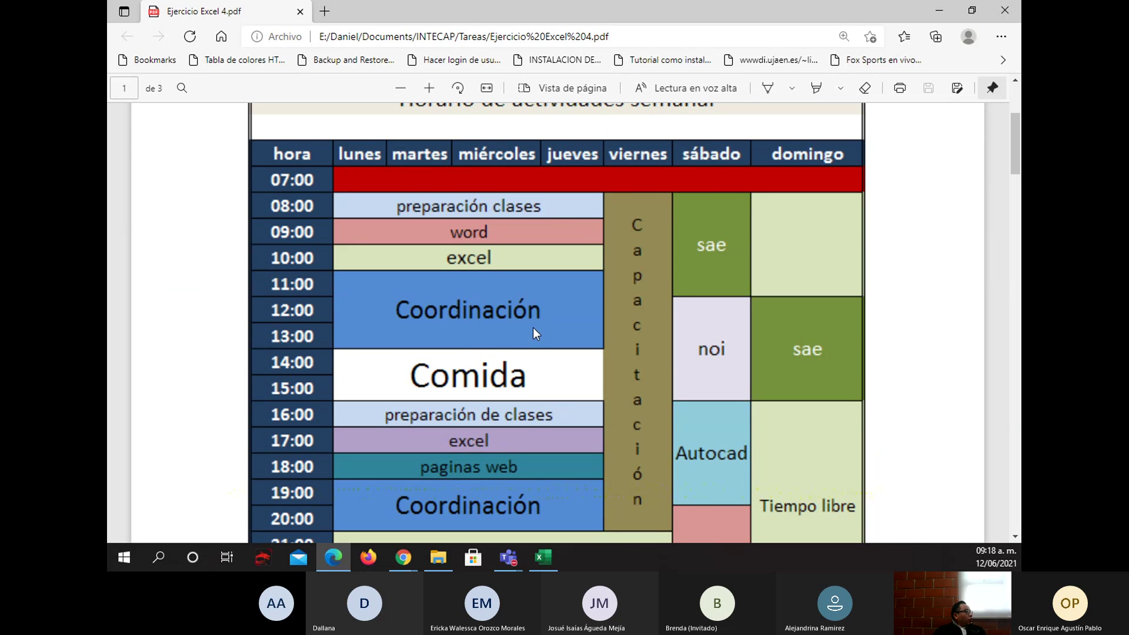
{"action": "scroll", "coordinate": [545, 330], "scroll_direction": "up", "scroll_amount": 3}
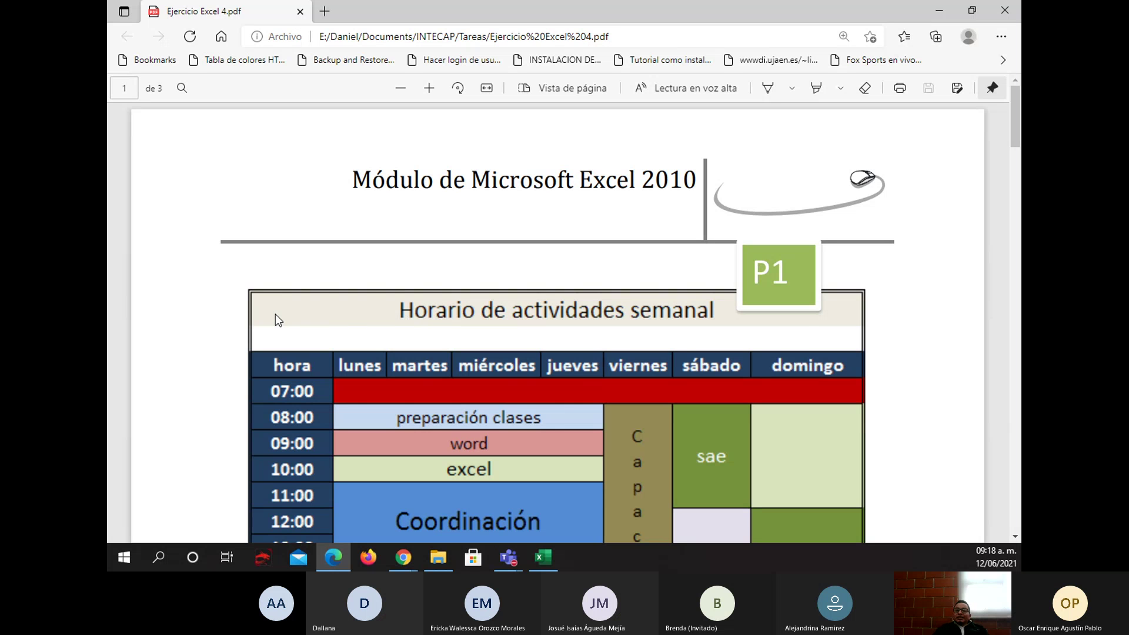
{"action": "left_click", "coordinate": [544, 556]}
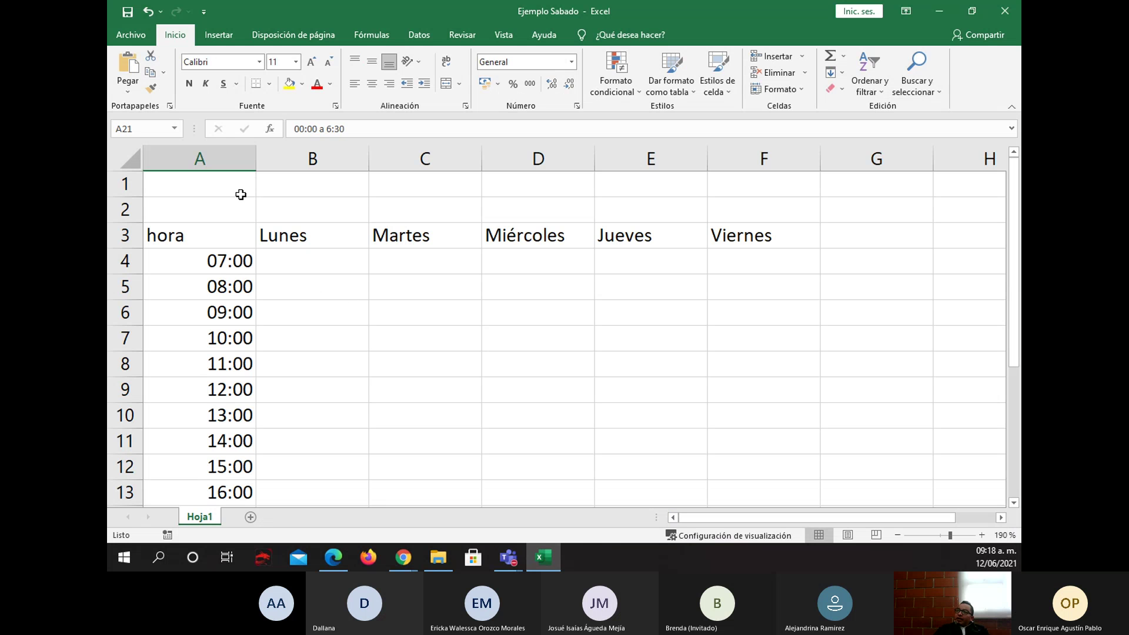
{"action": "left_click", "coordinate": [222, 184]}
{"action": "type", "text": "Horario"}
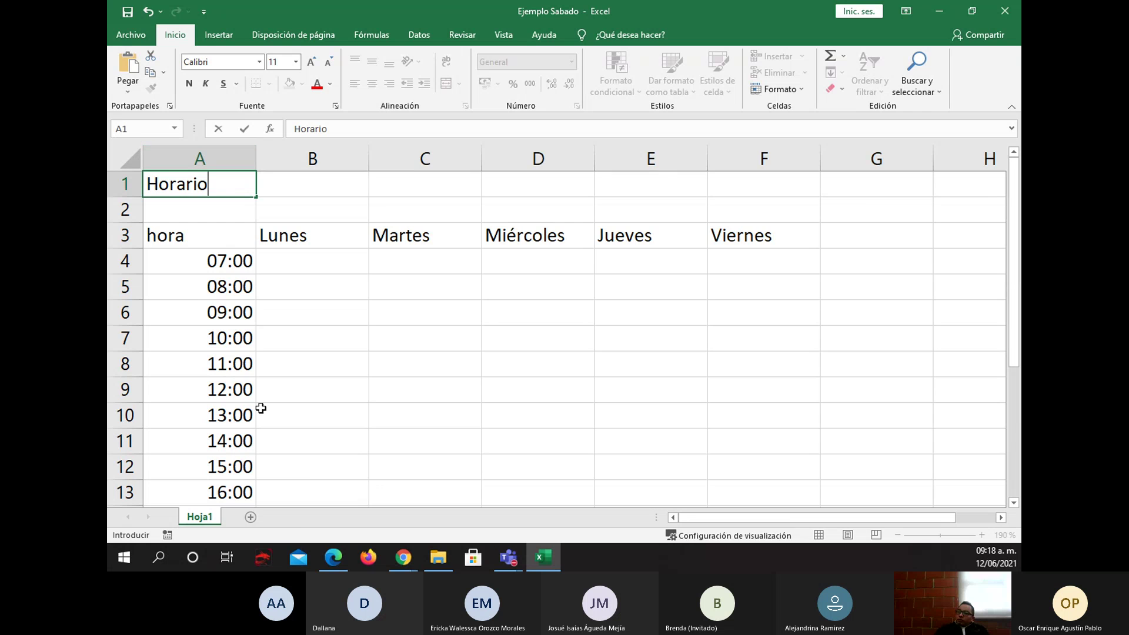
{"action": "mouse_move", "coordinate": [334, 557]}
{"action": "type", "text": "de actividad"}
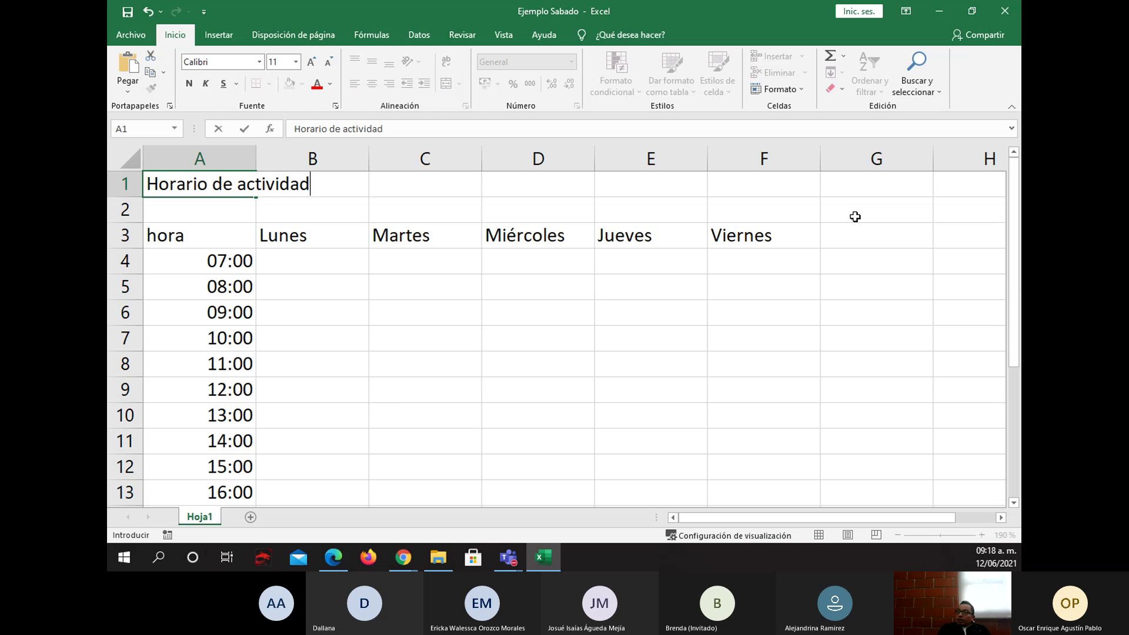
{"action": "type", "text": "es semanal"}
{"action": "key", "text": "Return"}
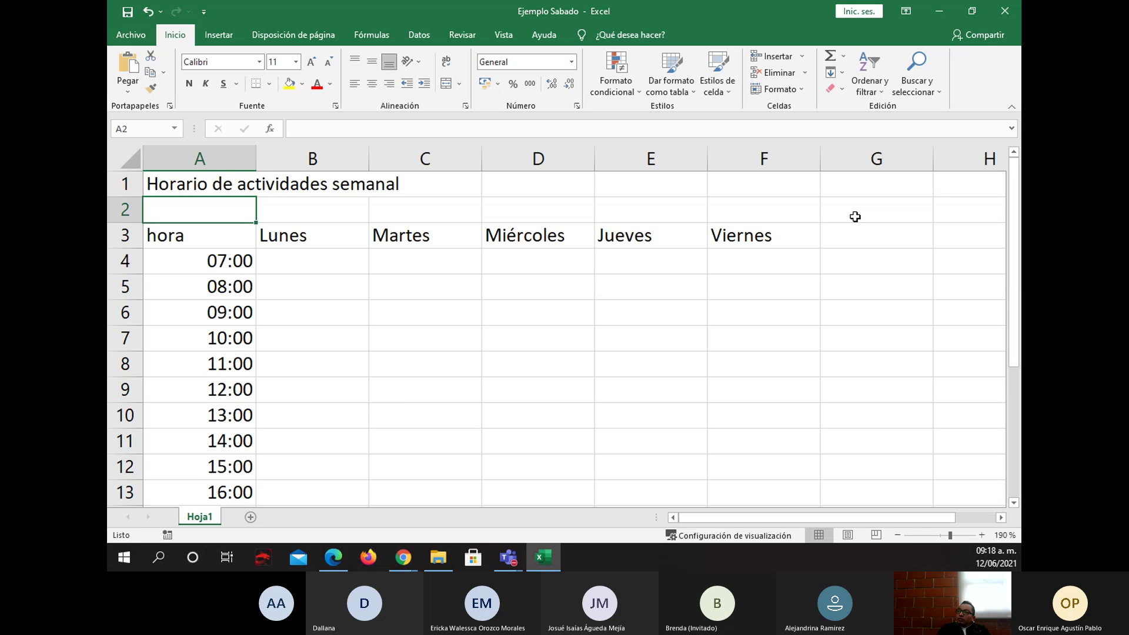
{"action": "key", "text": "Up"}
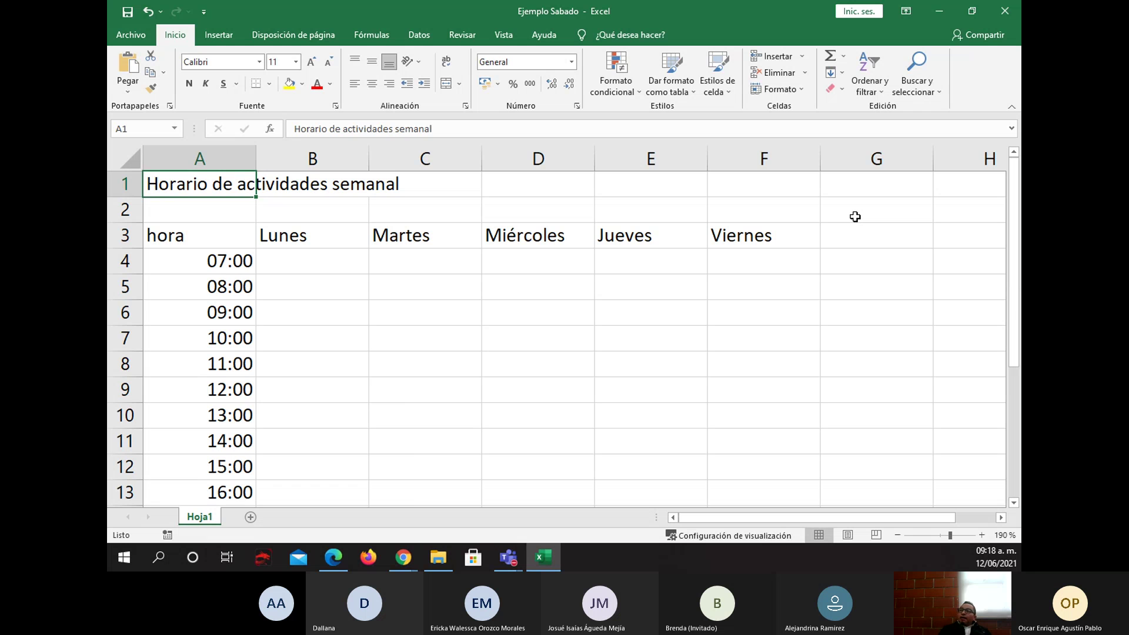
{"action": "key", "text": "Right"}
{"action": "key", "text": "Right"}
{"action": "key", "text": "Right"}
{"action": "key", "text": "Right"}
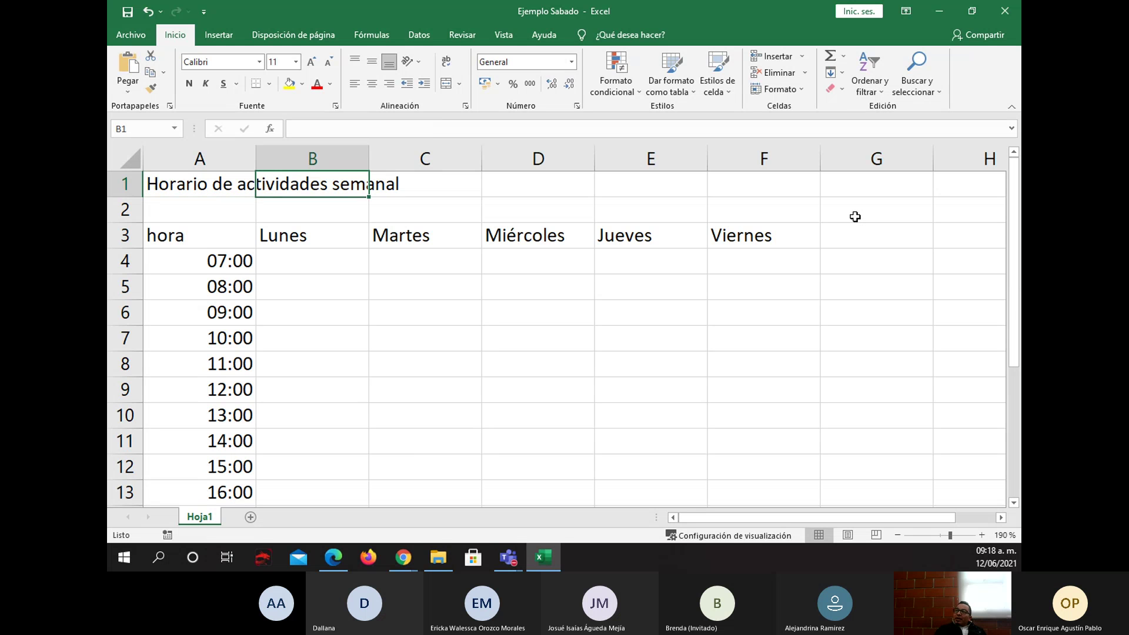
{"action": "key", "text": "Down"}
{"action": "key", "text": "Left"}
{"action": "key", "text": "Down"}
{"action": "key", "text": "Down"}
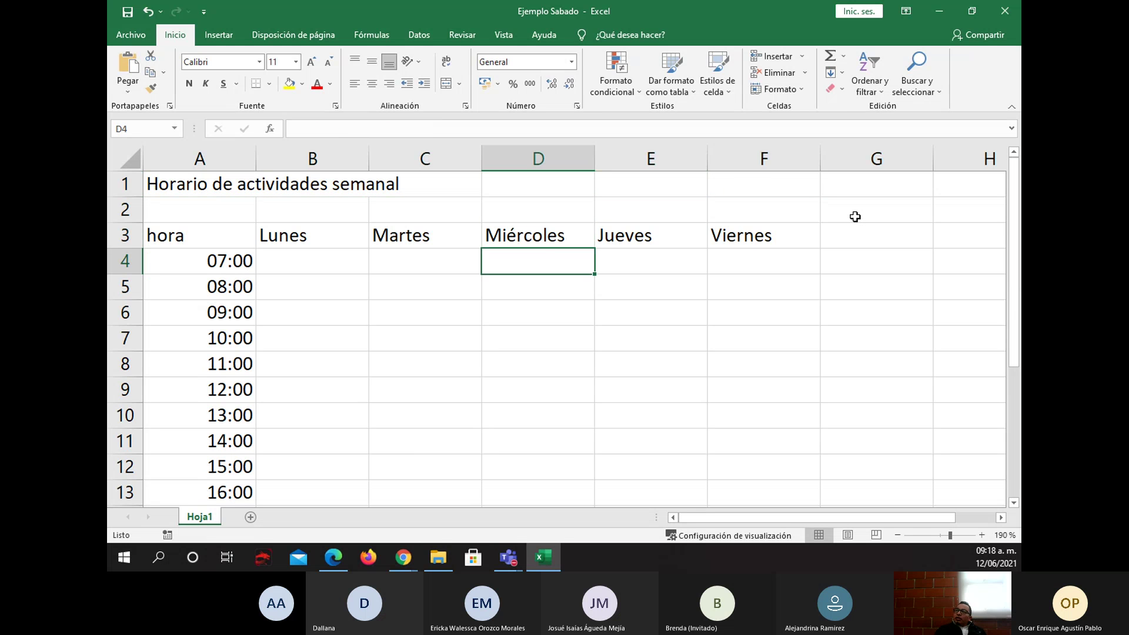
{"action": "key", "text": "Left"}
{"action": "key", "text": "Right"}
{"action": "key", "text": "Up"}
{"action": "key", "text": "Left"}
{"action": "key", "text": "Left"}
{"action": "key", "text": "Left"}
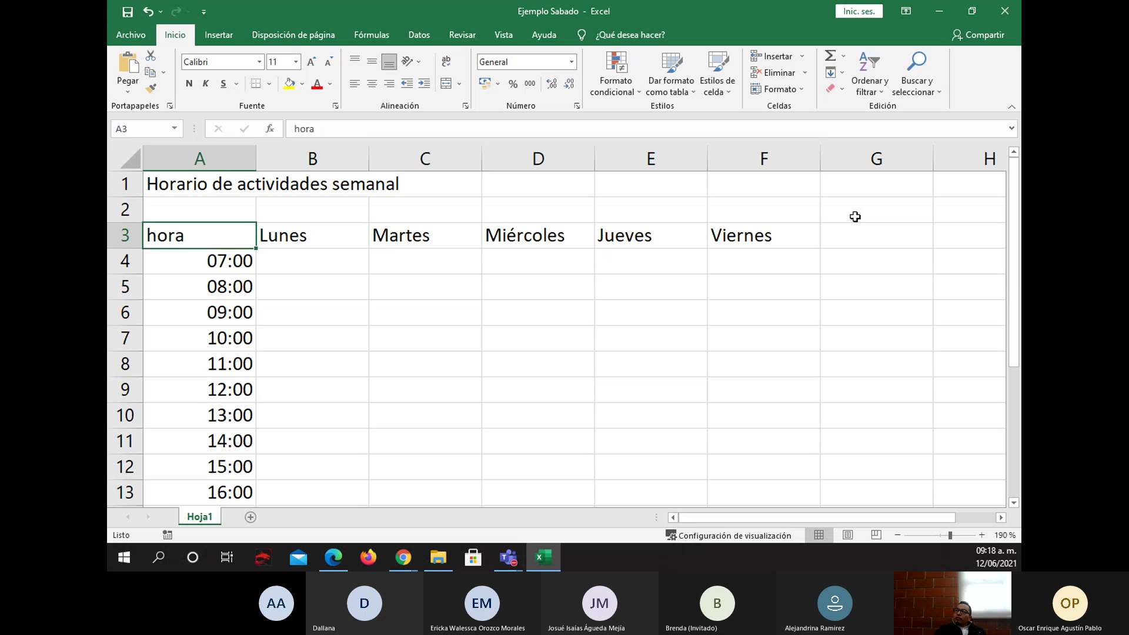
{"action": "key", "text": "Right"}
{"action": "key", "text": "Right"}
{"action": "key", "text": "Right"}
{"action": "key", "text": "Right"}
{"action": "key", "text": "Right"}
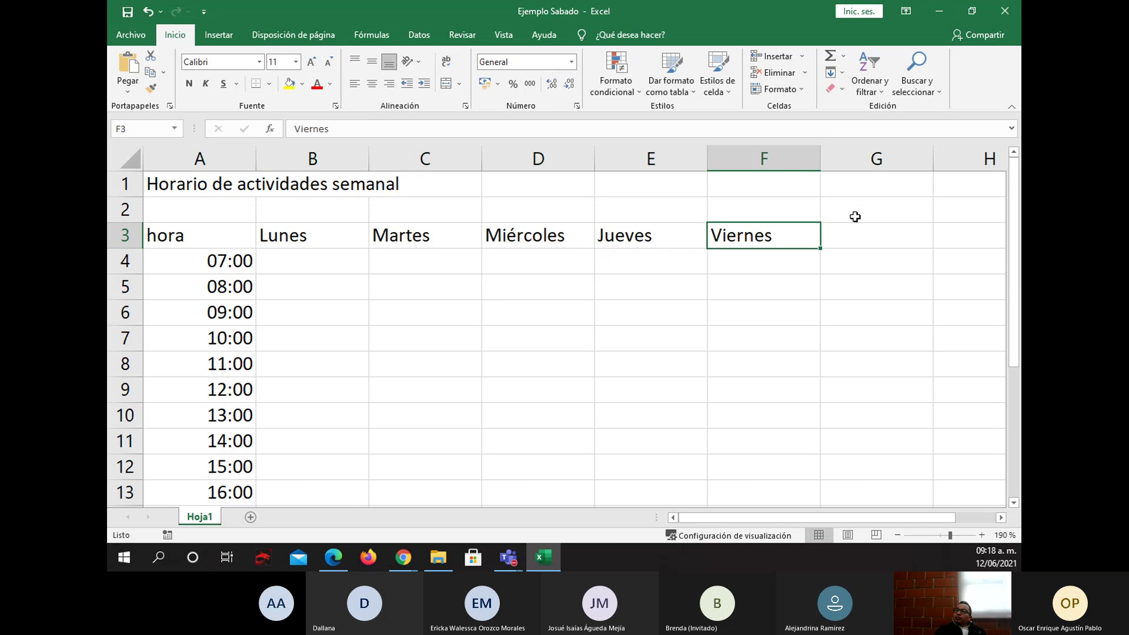
{"action": "key", "text": "Left"}
{"action": "key", "text": "Left"}
{"action": "key", "text": "Left"}
{"action": "key", "text": "Left"}
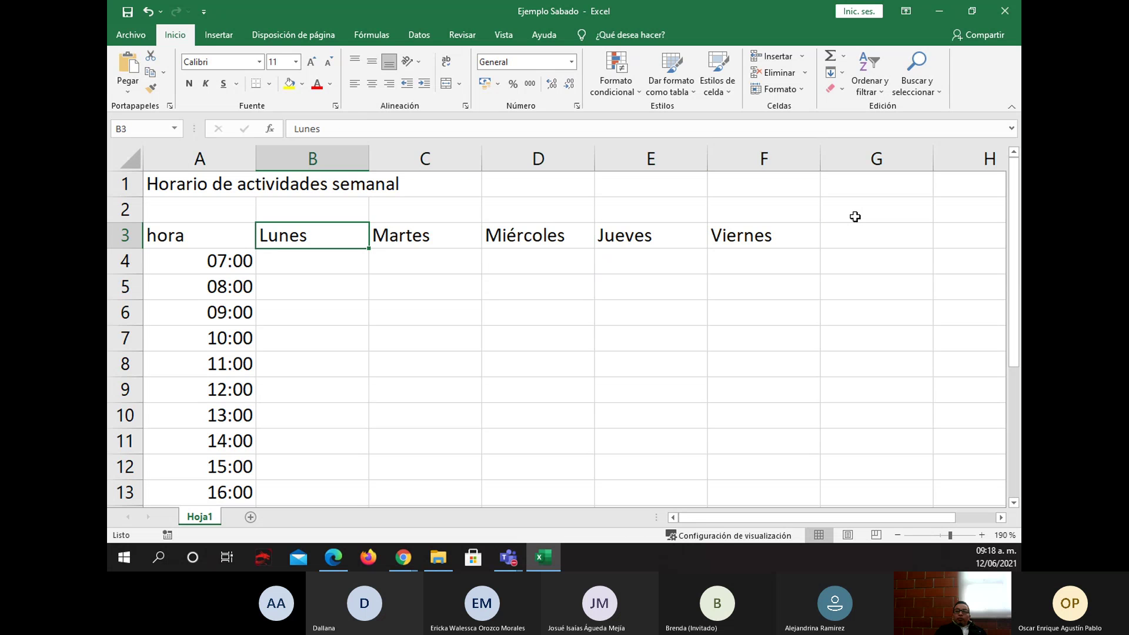
{"action": "key", "text": "Left"}
{"action": "key", "text": "Up"}
{"action": "key", "text": "Up"}
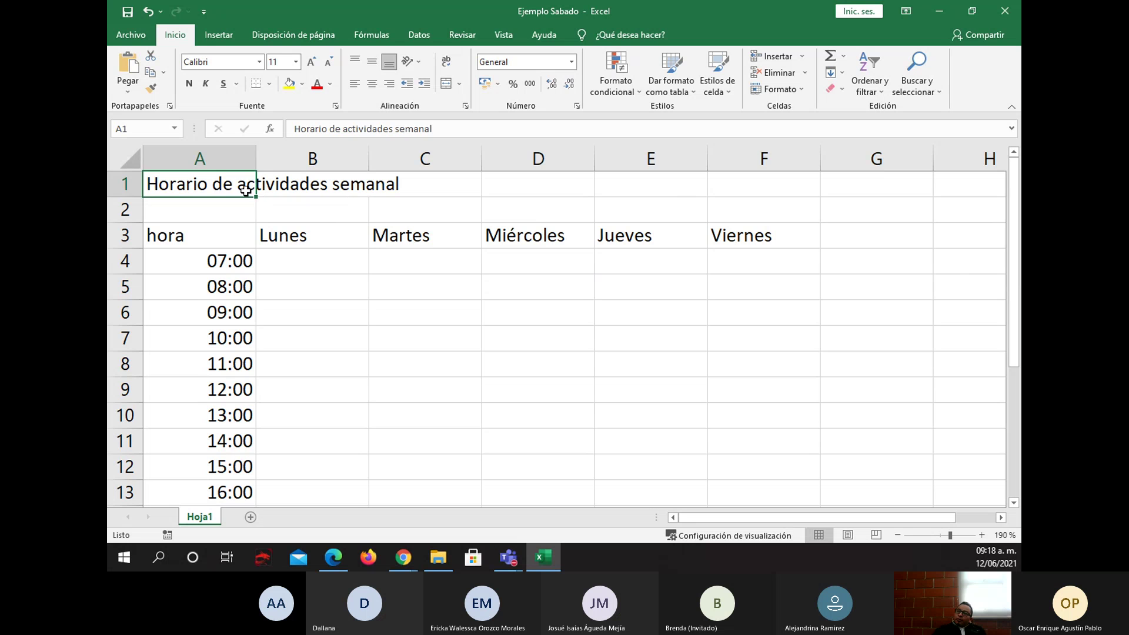
- Merge and center the title row across A1:F1 and the blank row across A2:F2, and return to the exercise PDF
{"action": "left_click_drag", "start_coordinate": [232, 187], "coordinate": [731, 184]}
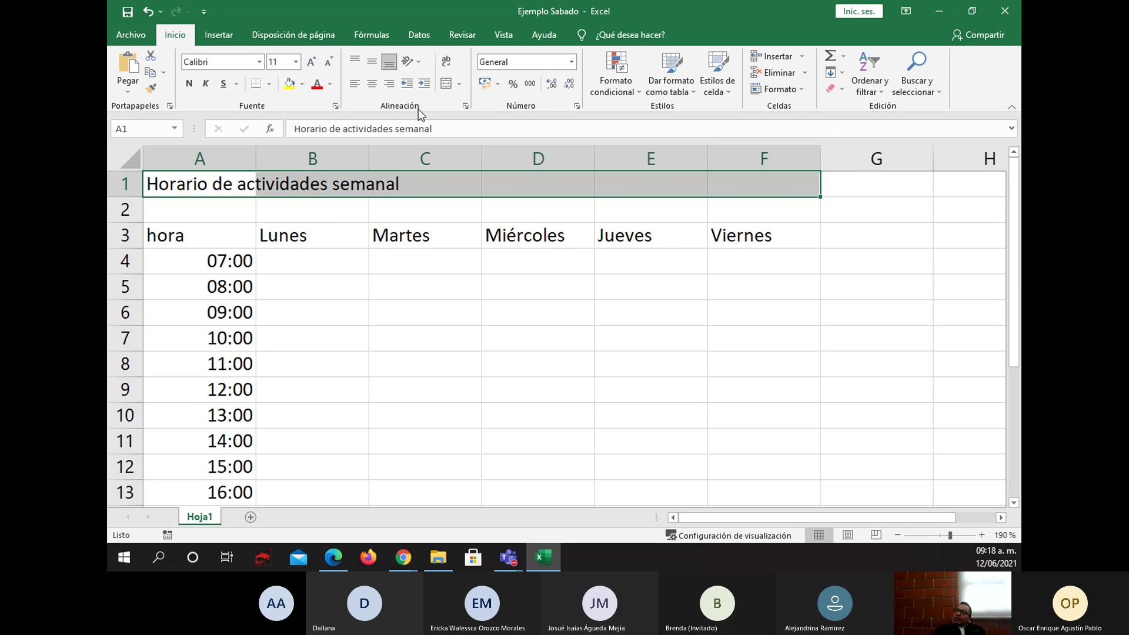
{"action": "left_click", "coordinate": [446, 89]}
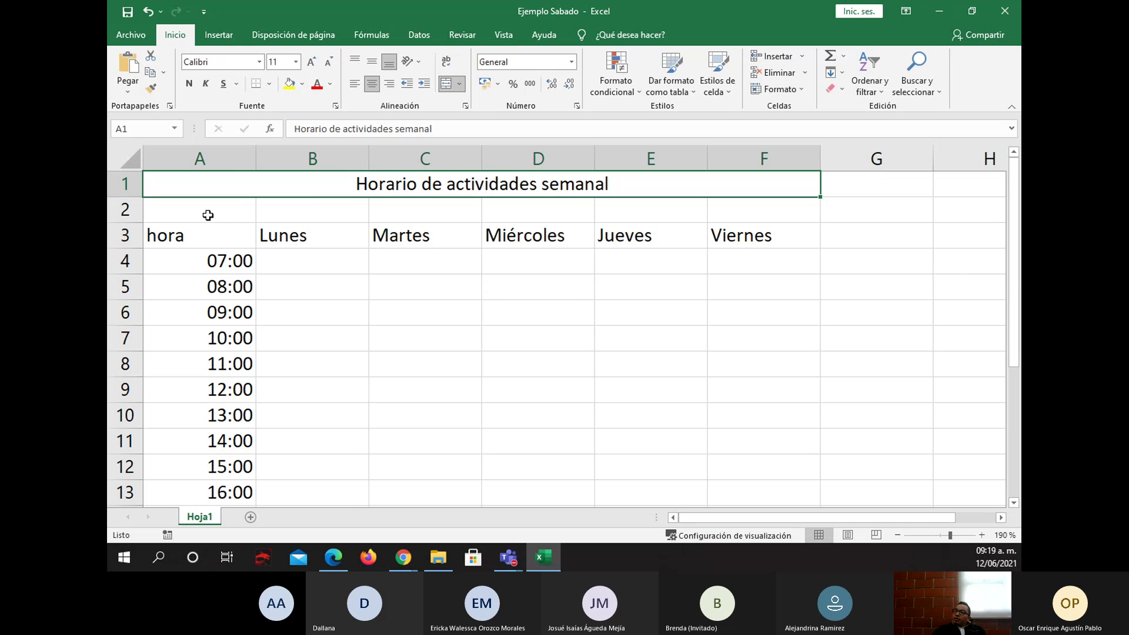
{"action": "left_click_drag", "start_coordinate": [209, 214], "coordinate": [732, 214]}
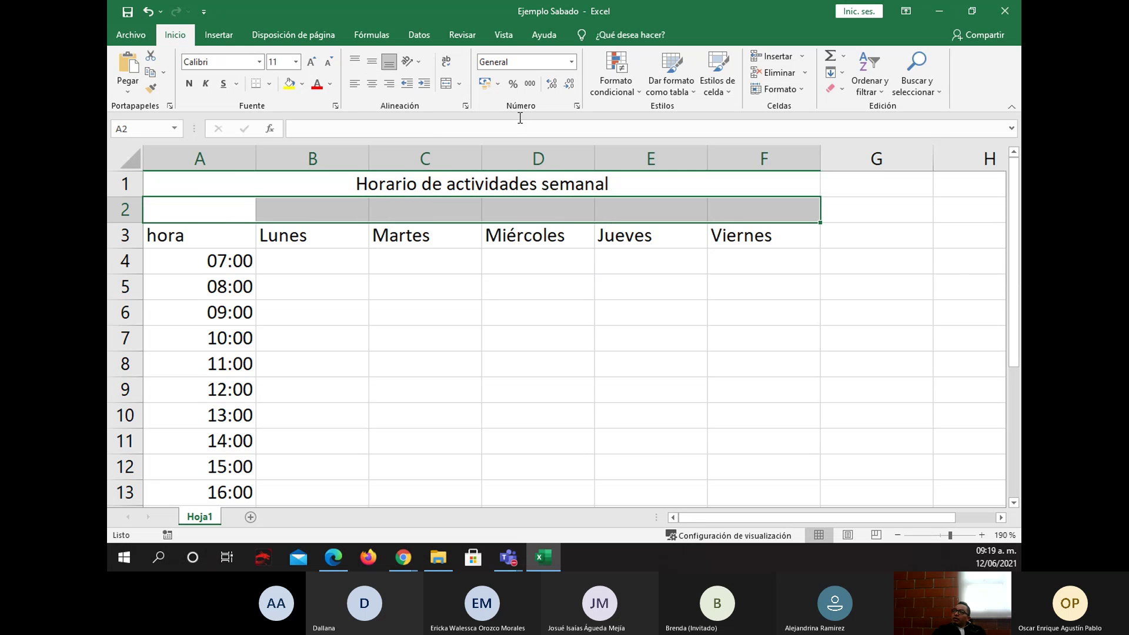
{"action": "left_click", "coordinate": [441, 86]}
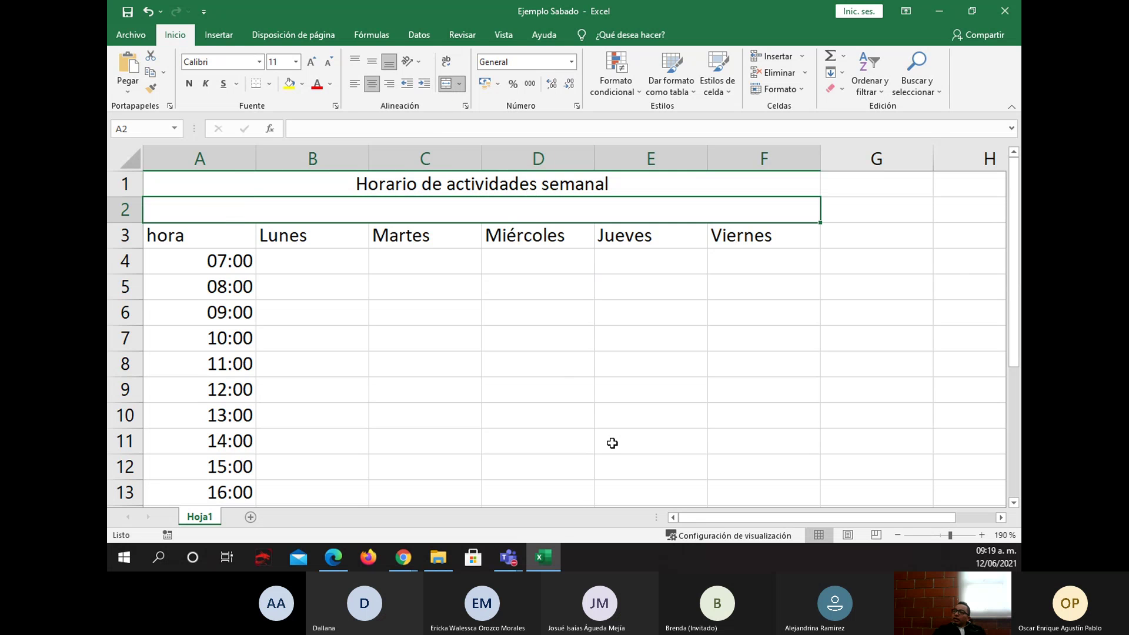
{"action": "left_click", "coordinate": [339, 556]}
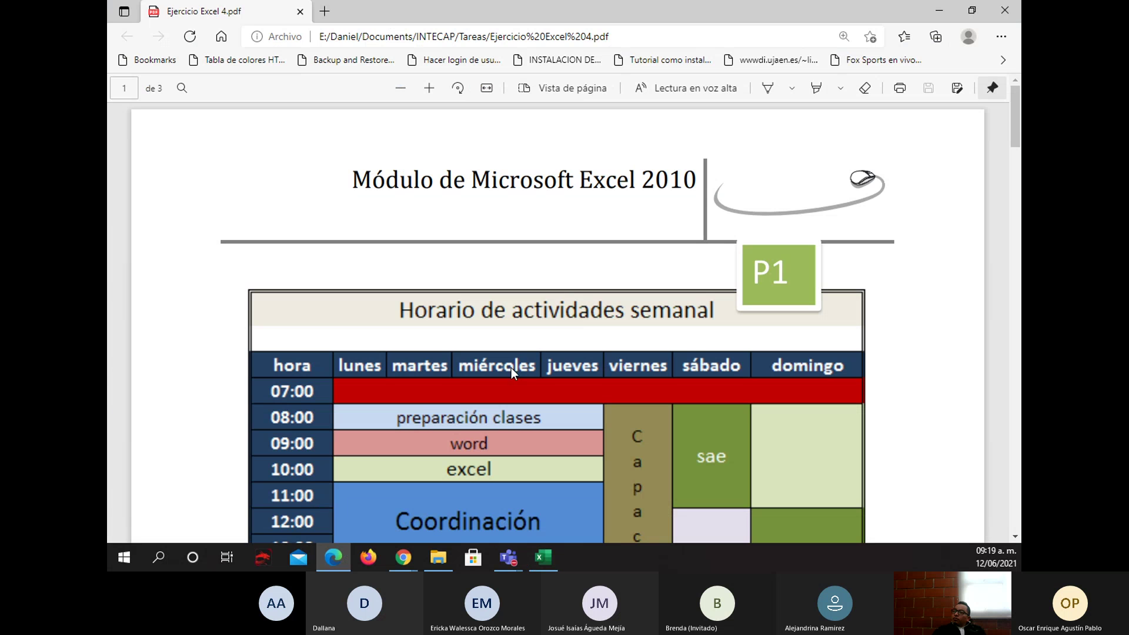
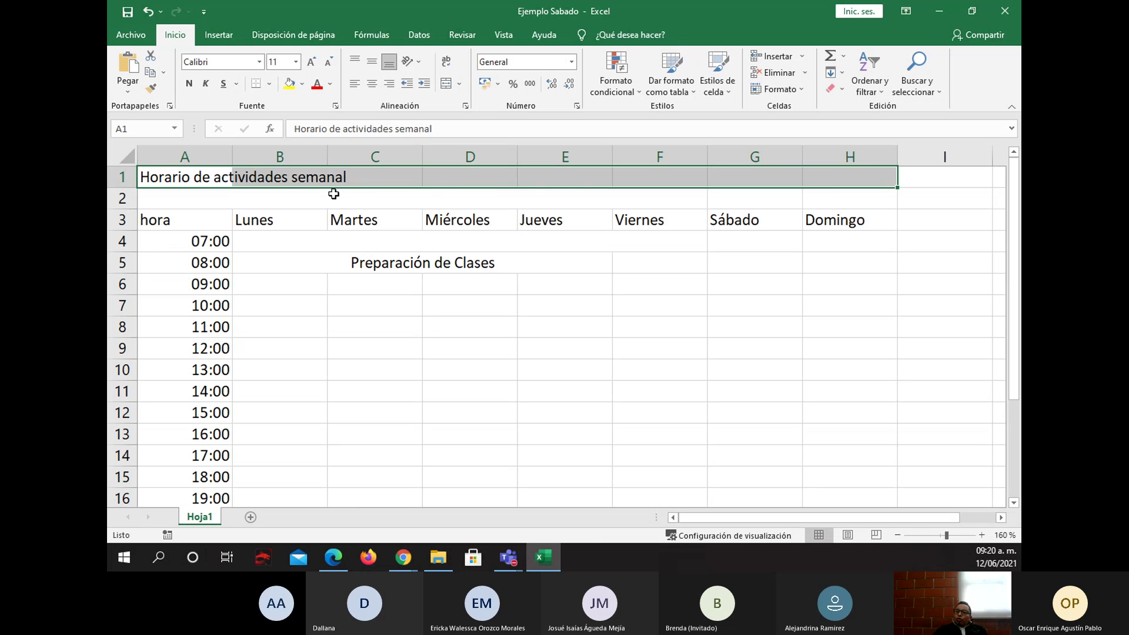
- Merge and center the title across A1:H1 and the blank row below it across A2:H2
{"action": "left_click", "coordinate": [445, 86]}
{"action": "left_click_drag", "start_coordinate": [224, 198], "coordinate": [812, 193]}
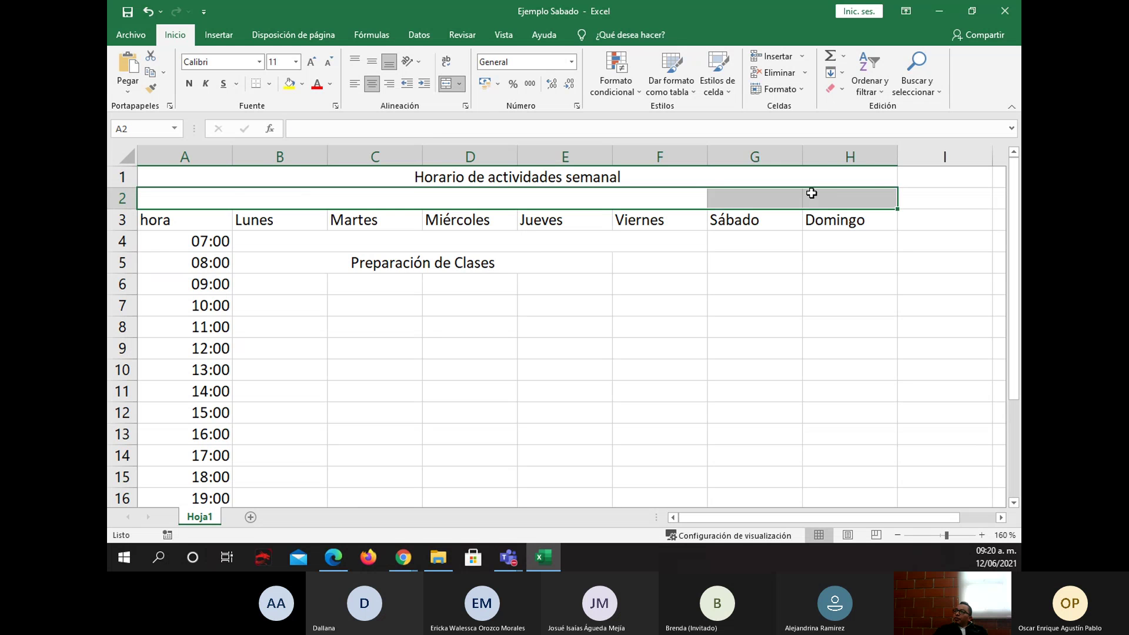
{"action": "left_click", "coordinate": [445, 84]}
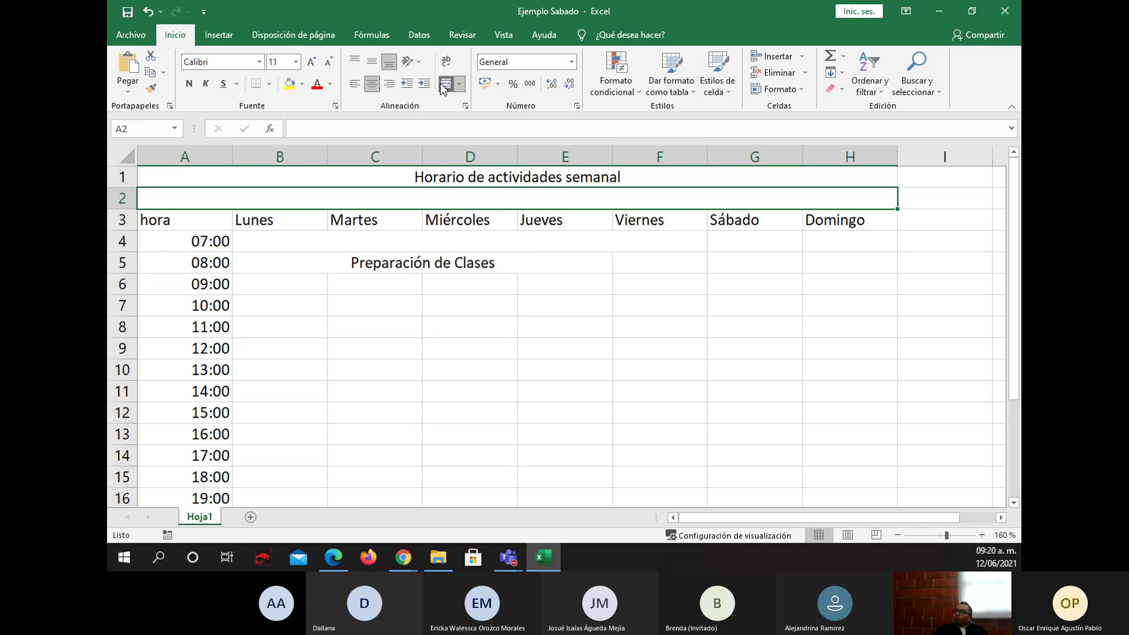
- Extend the merged 07:00 block through Domingo by unmerging it and merging B4:H4
{"action": "left_click", "coordinate": [281, 242]}
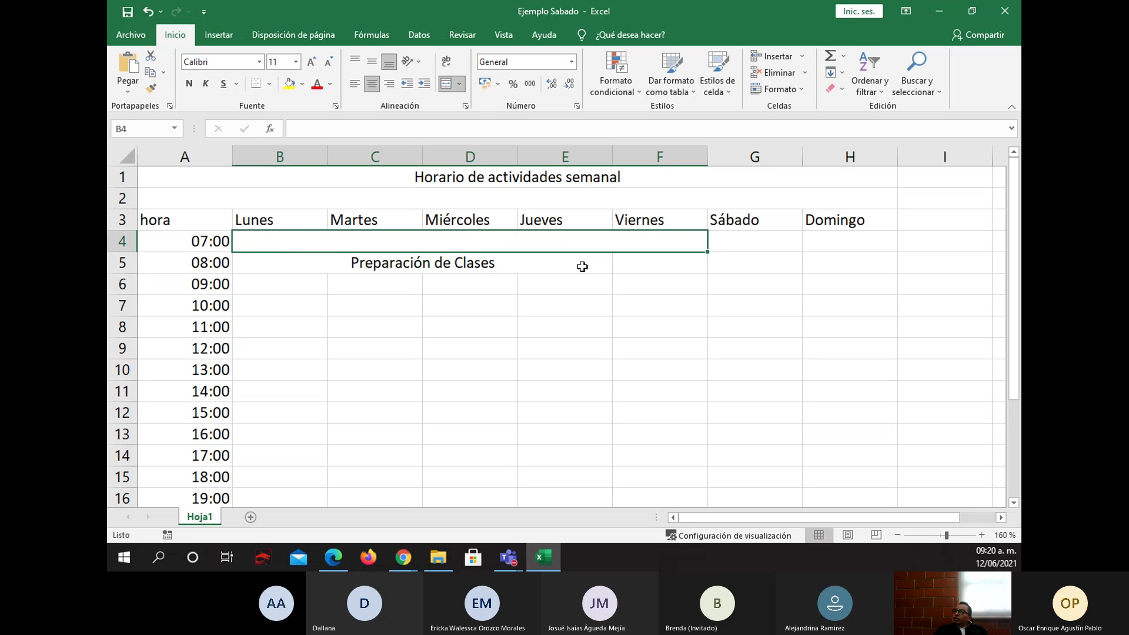
{"action": "left_click_drag", "start_coordinate": [622, 245], "coordinate": [819, 244]}
{"action": "left_click", "coordinate": [451, 84]}
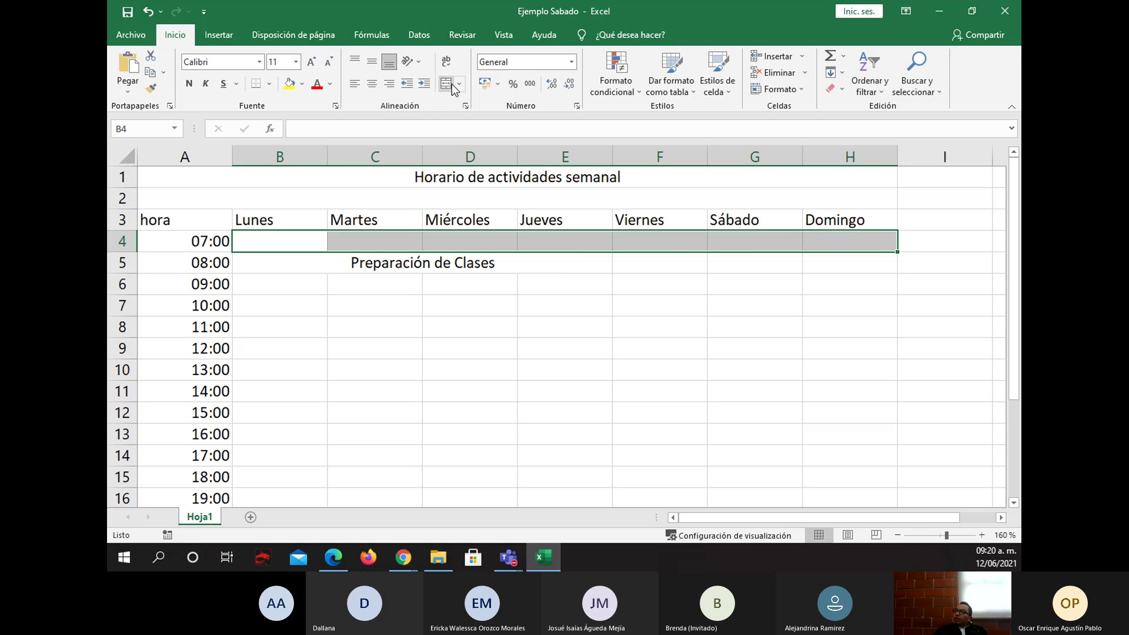
{"action": "left_click", "coordinate": [452, 83]}
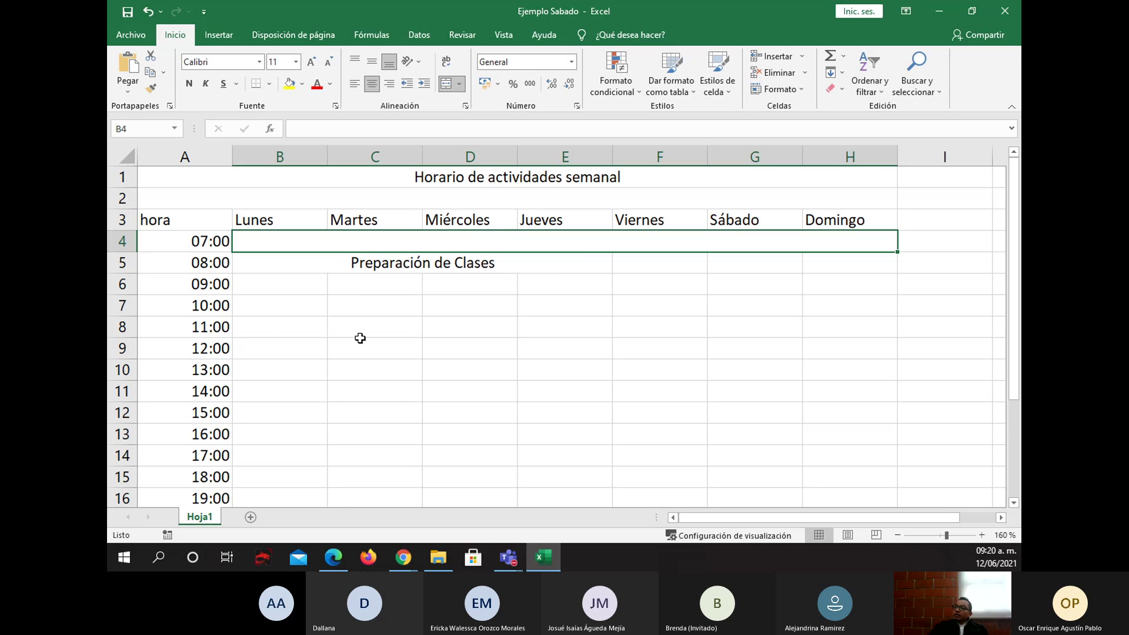
- Check the 09:00 activity in the exercise PDF, and in Excel merge and center B6:E6 and enter "Word"
{"action": "scroll", "coordinate": [439, 308], "scroll_direction": "down", "scroll_amount": 4}
{"action": "scroll", "coordinate": [439, 307], "scroll_direction": "up", "scroll_amount": 4}
{"action": "left_click", "coordinate": [333, 557]}
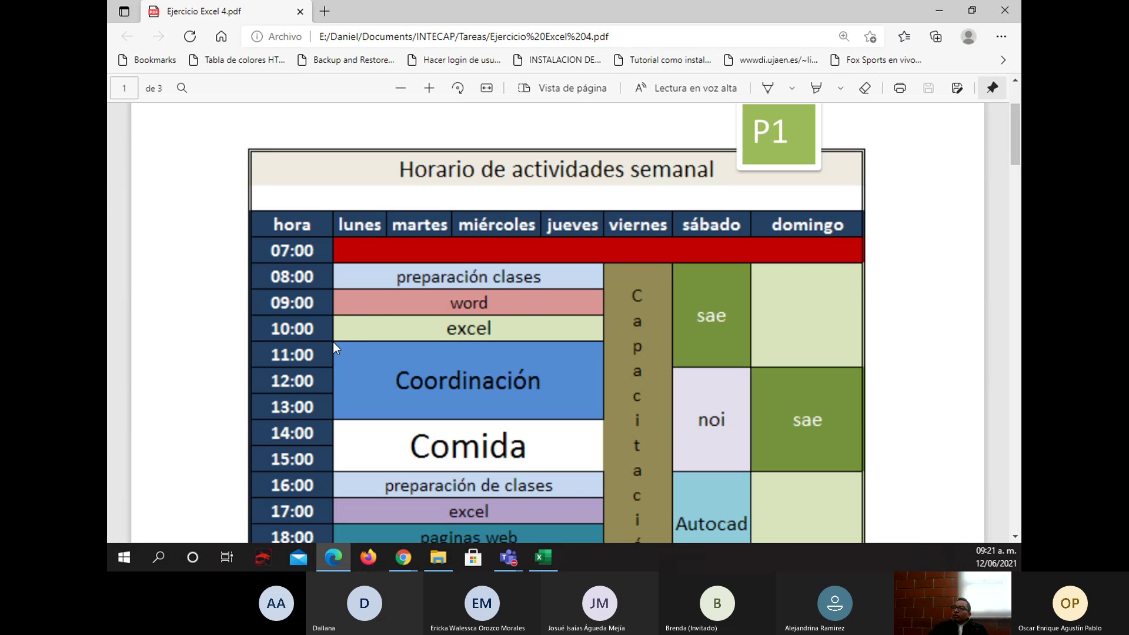
{"action": "left_click", "coordinate": [543, 556]}
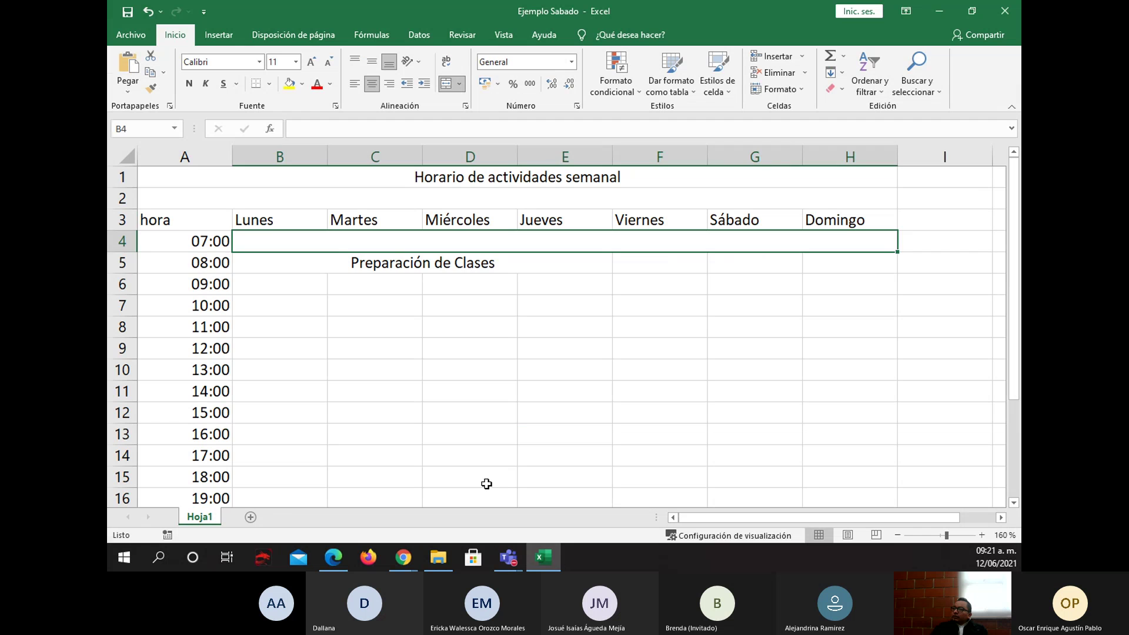
{"action": "left_click_drag", "start_coordinate": [258, 283], "coordinate": [573, 283]}
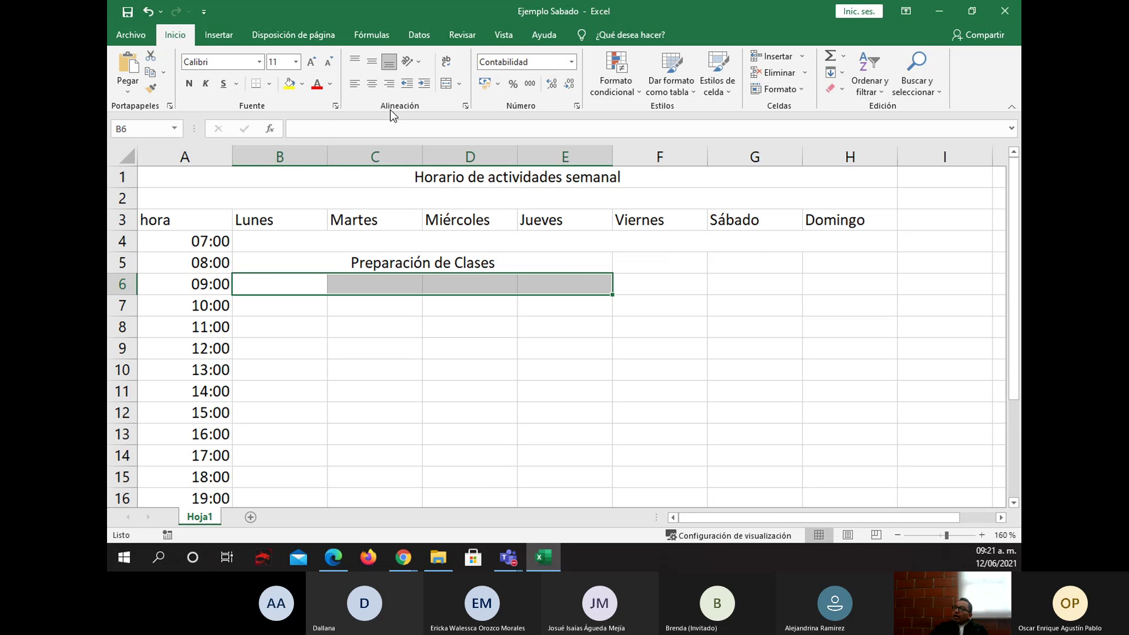
{"action": "left_click", "coordinate": [445, 83]}
{"action": "type", "text": "Word"}
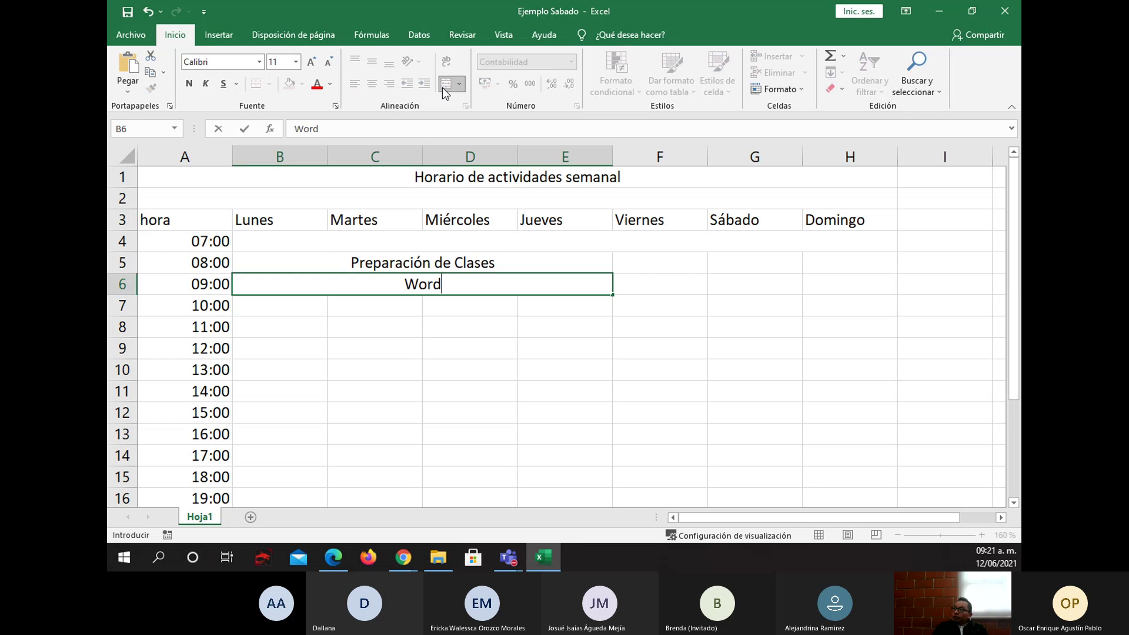
{"action": "key", "text": "Return"}
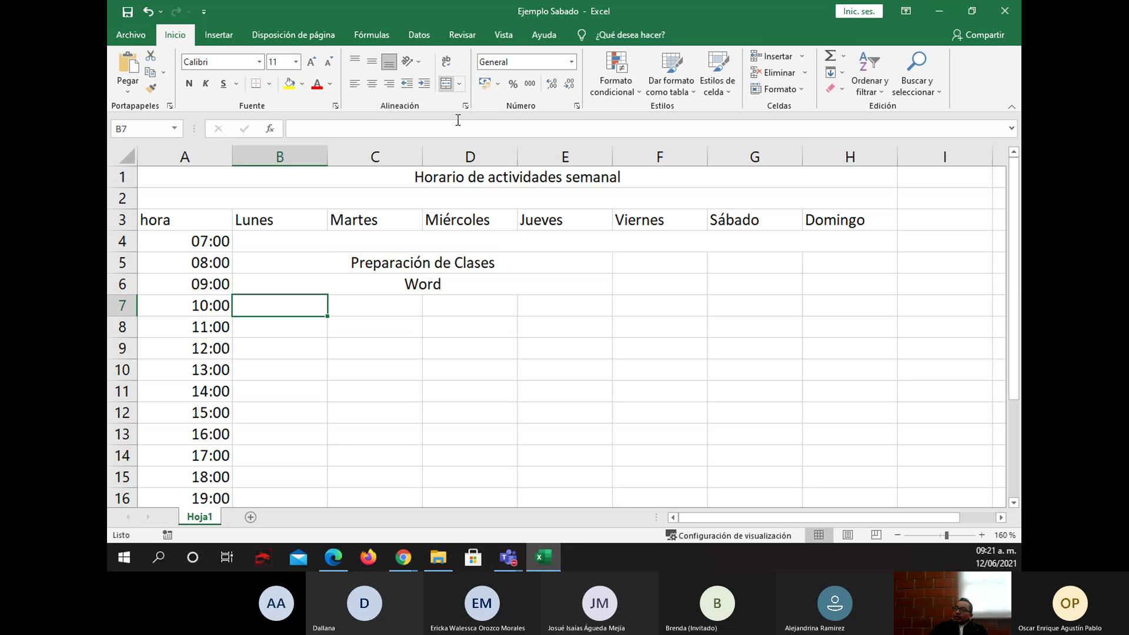
- Merge and center B7:E7 in the 10:00 row and enter "Excel"
{"action": "left_click_drag", "start_coordinate": [294, 301], "coordinate": [527, 302]}
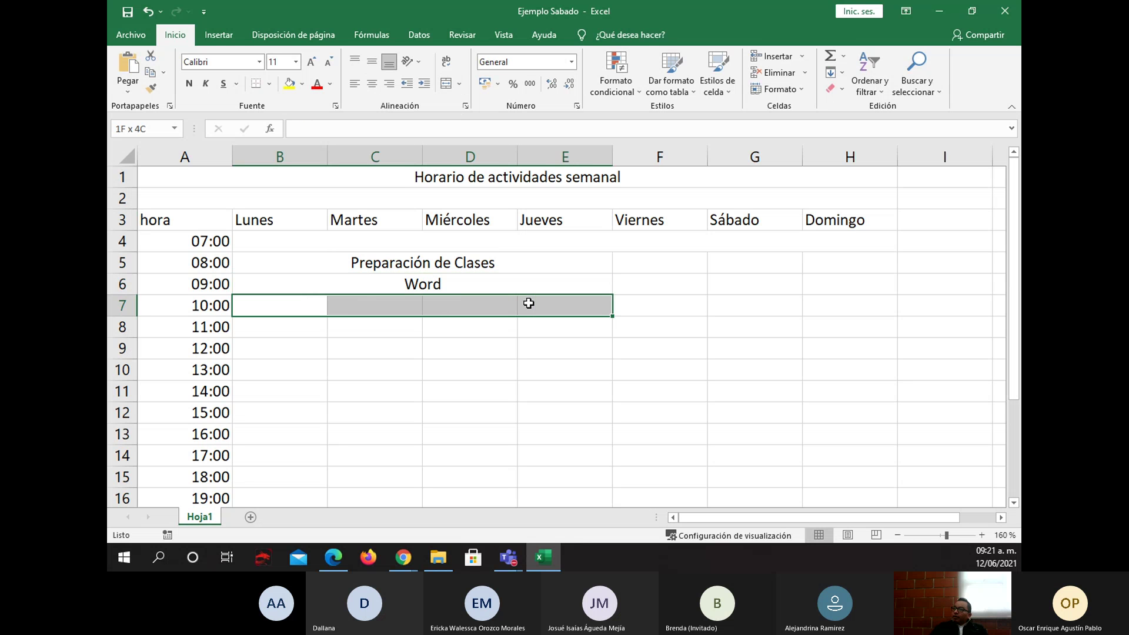
{"action": "left_click", "coordinate": [449, 82]}
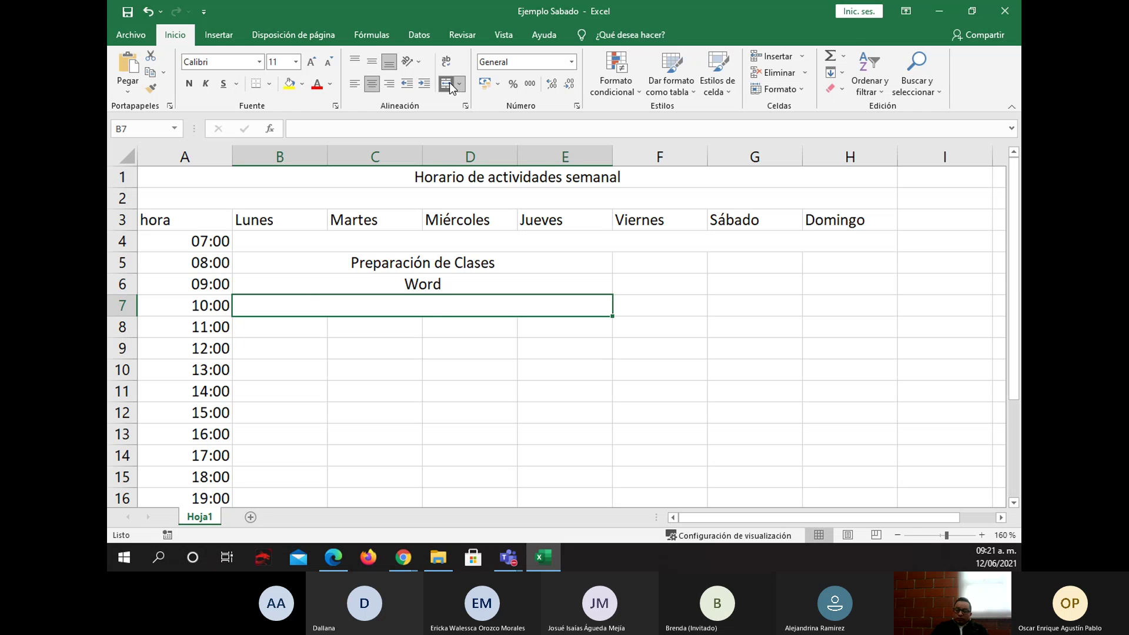
{"action": "type", "text": "Excel"}
{"action": "key", "text": "Return"}
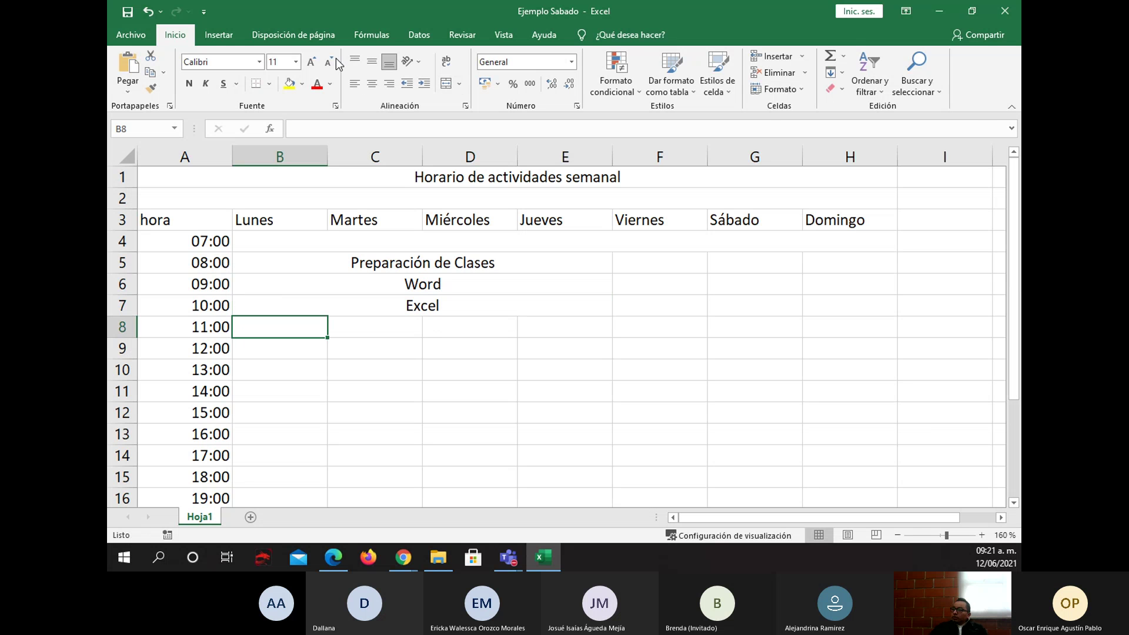
- Check the 11:00 to 13:00 block in the exercise PDF, and in Excel merge and center B8:E10 and enter "Coordinación"
{"action": "left_click", "coordinate": [339, 553]}
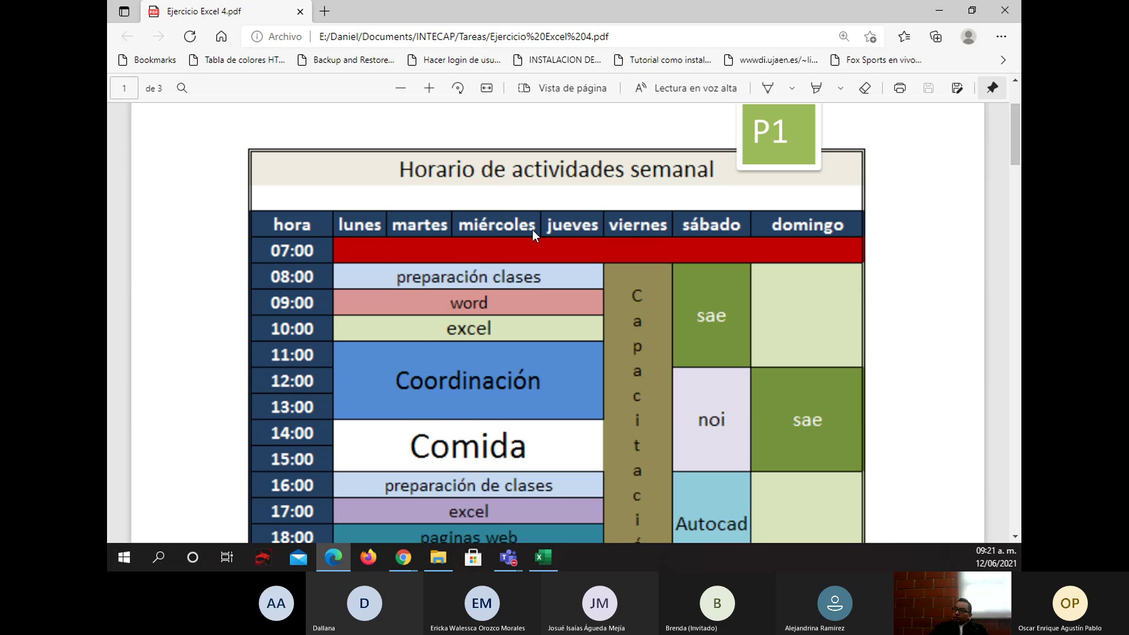
{"action": "left_click", "coordinate": [543, 555]}
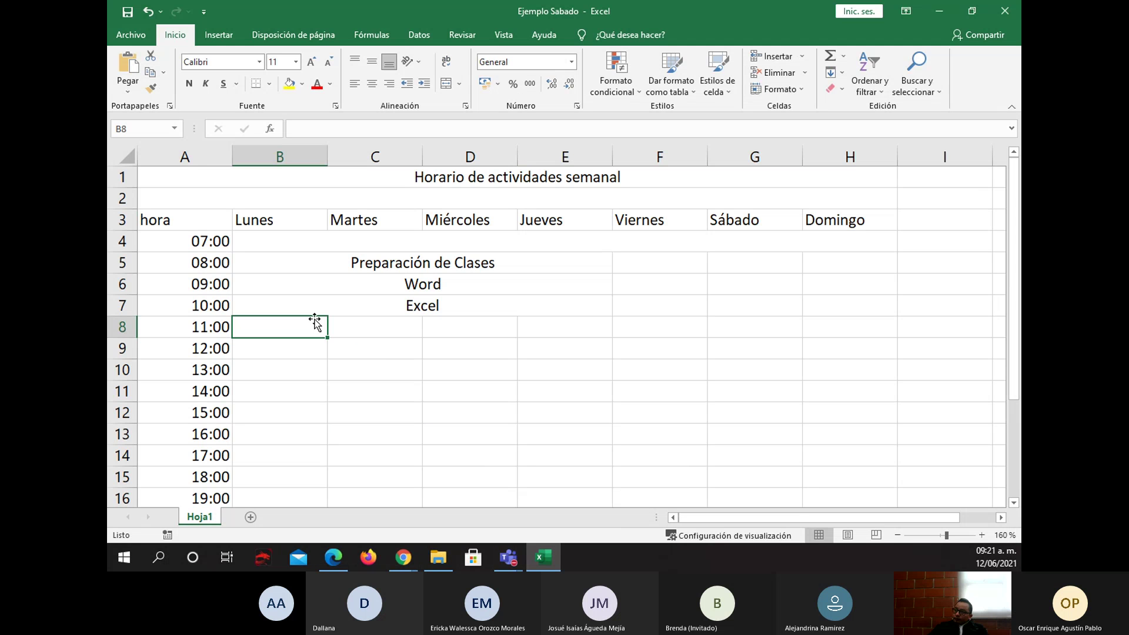
{"action": "left_click_drag", "start_coordinate": [278, 324], "coordinate": [554, 377]}
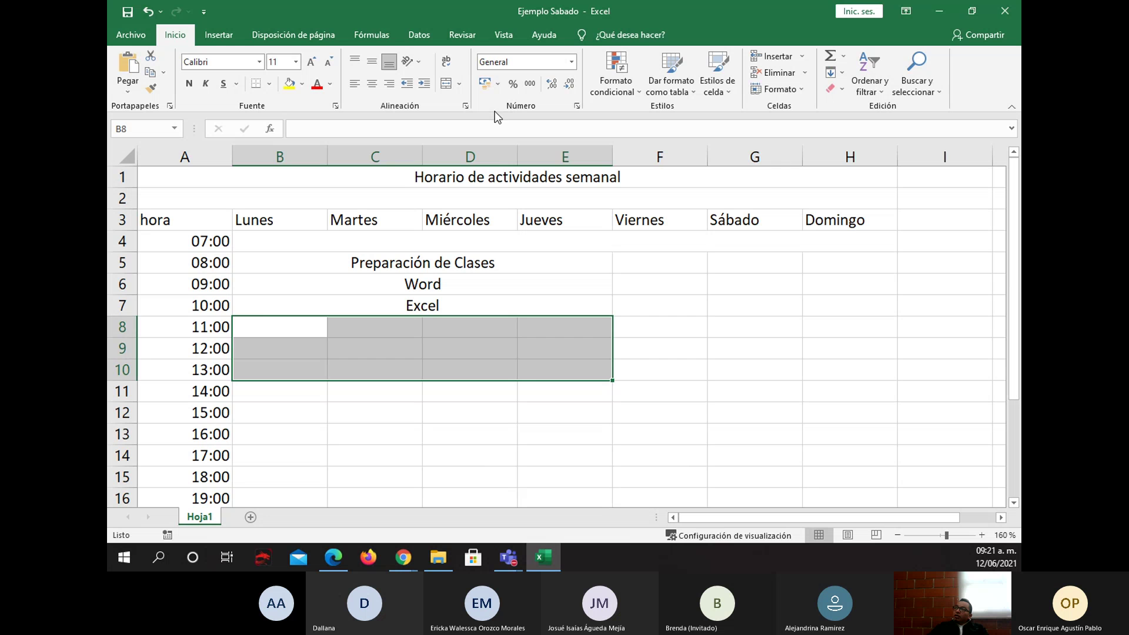
{"action": "left_click", "coordinate": [444, 84]}
{"action": "type", "text": "C"}
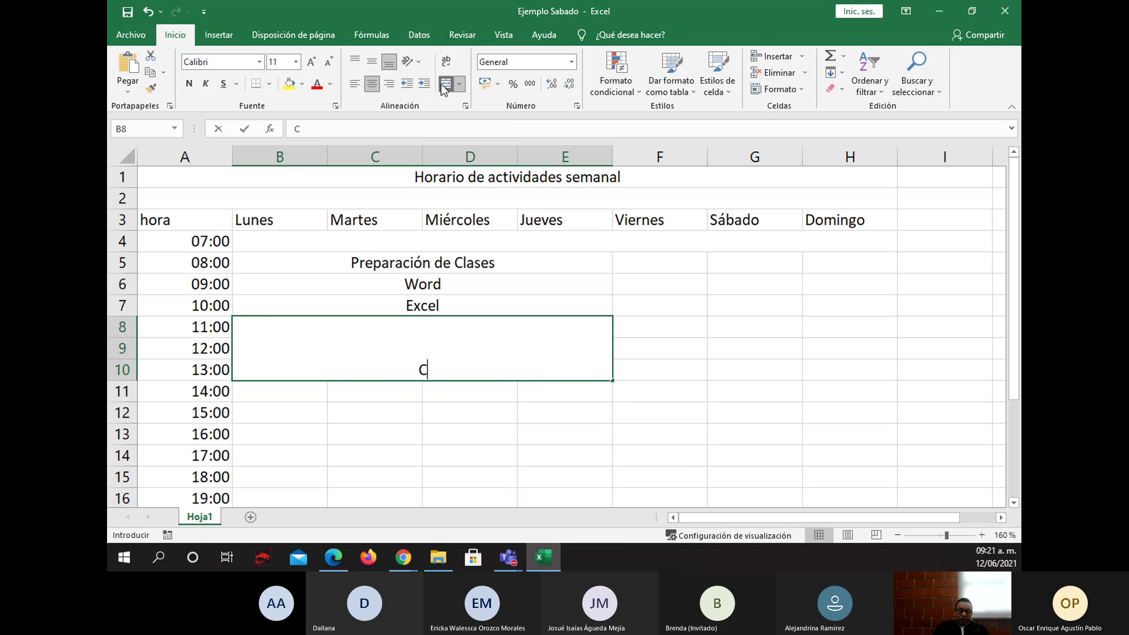
{"action": "type", "text": "oordinación"}
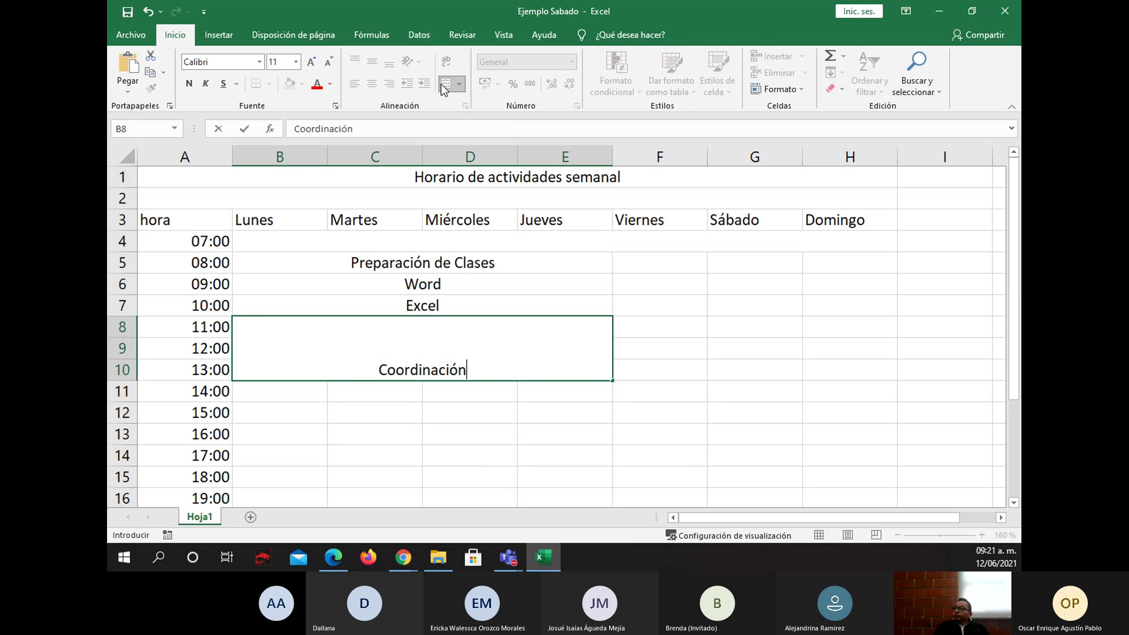
{"action": "key", "text": "Return"}
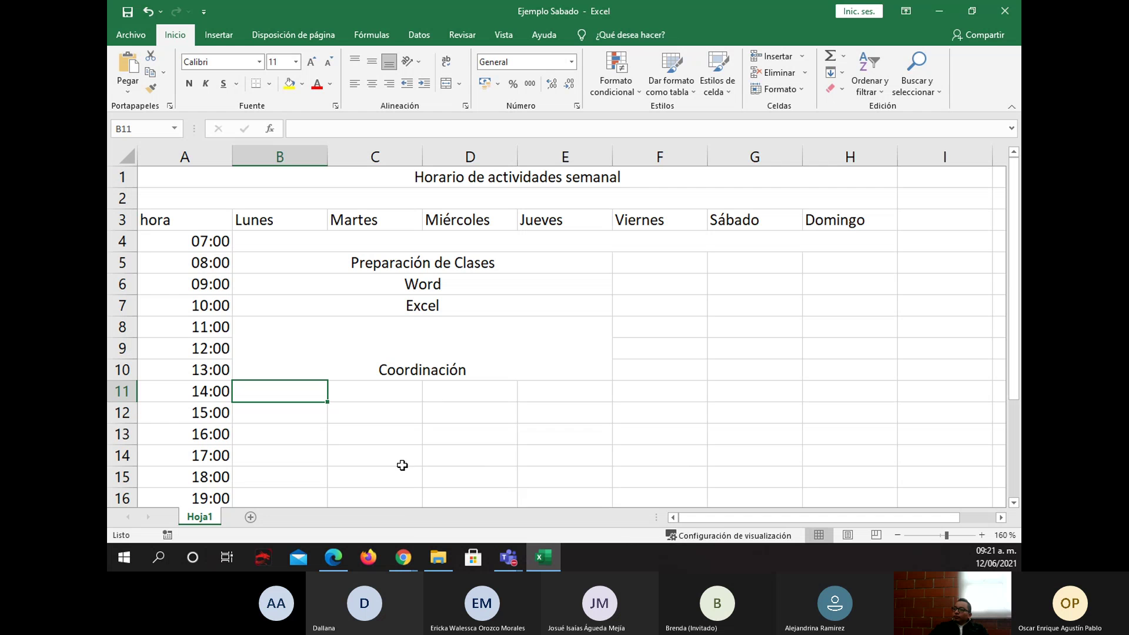
- Check the 14:00 to 15:00 block in the exercise PDF, and in Excel merge and center B11:E12 and enter "Comida"
{"action": "mouse_move", "coordinate": [541, 562]}
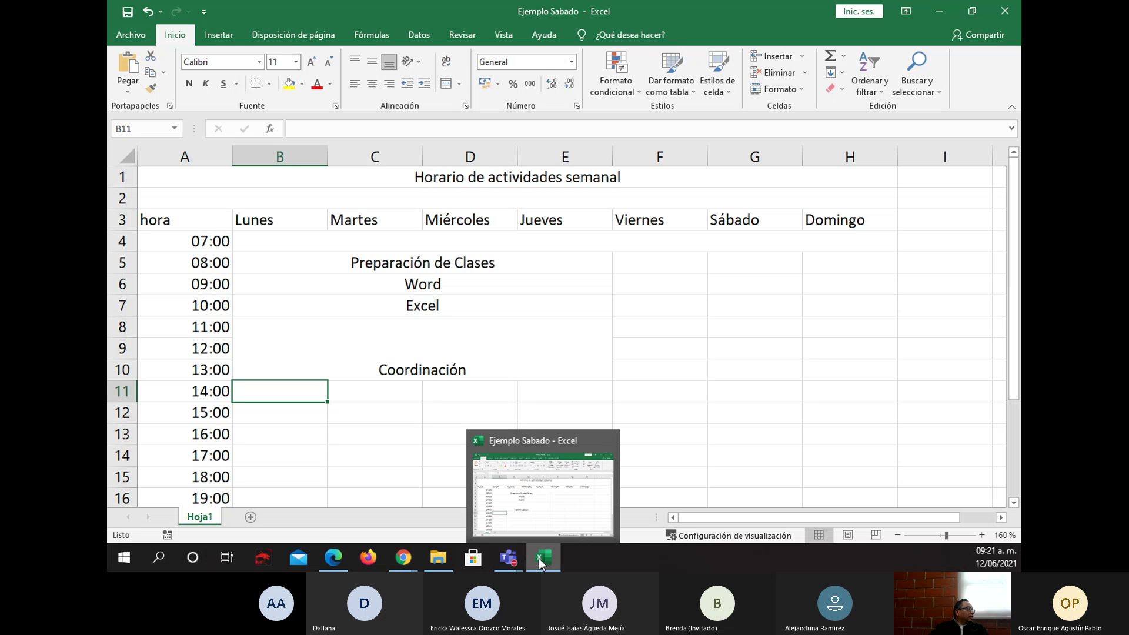
{"action": "left_click", "coordinate": [334, 559]}
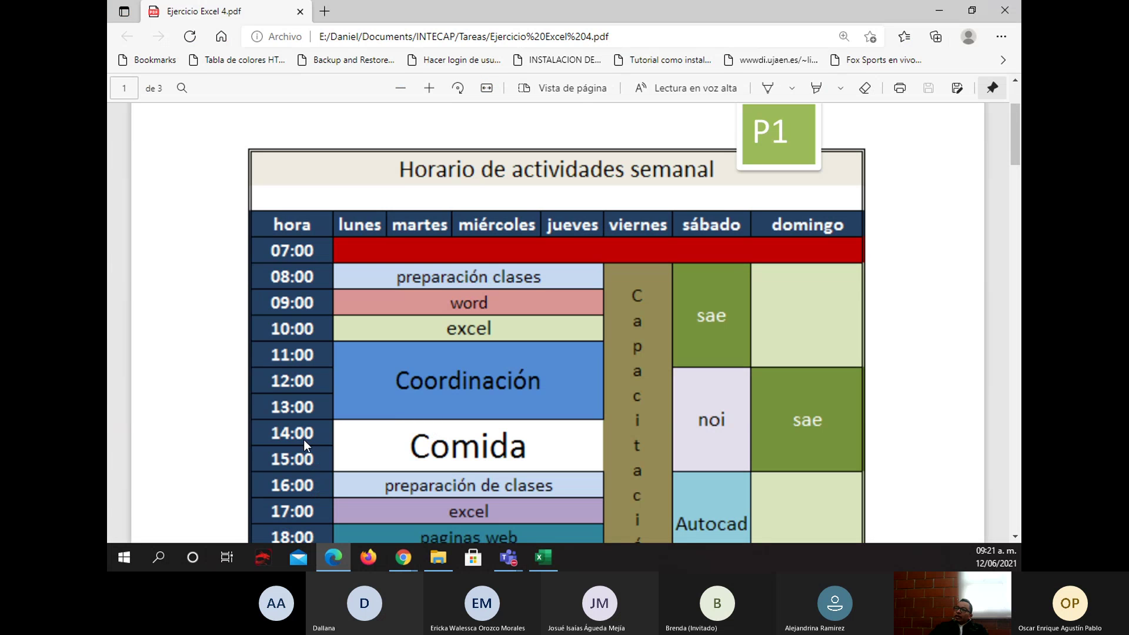
{"action": "left_click", "coordinate": [542, 558]}
{"action": "left_click_drag", "start_coordinate": [289, 397], "coordinate": [549, 415]}
{"action": "left_click", "coordinate": [445, 84]}
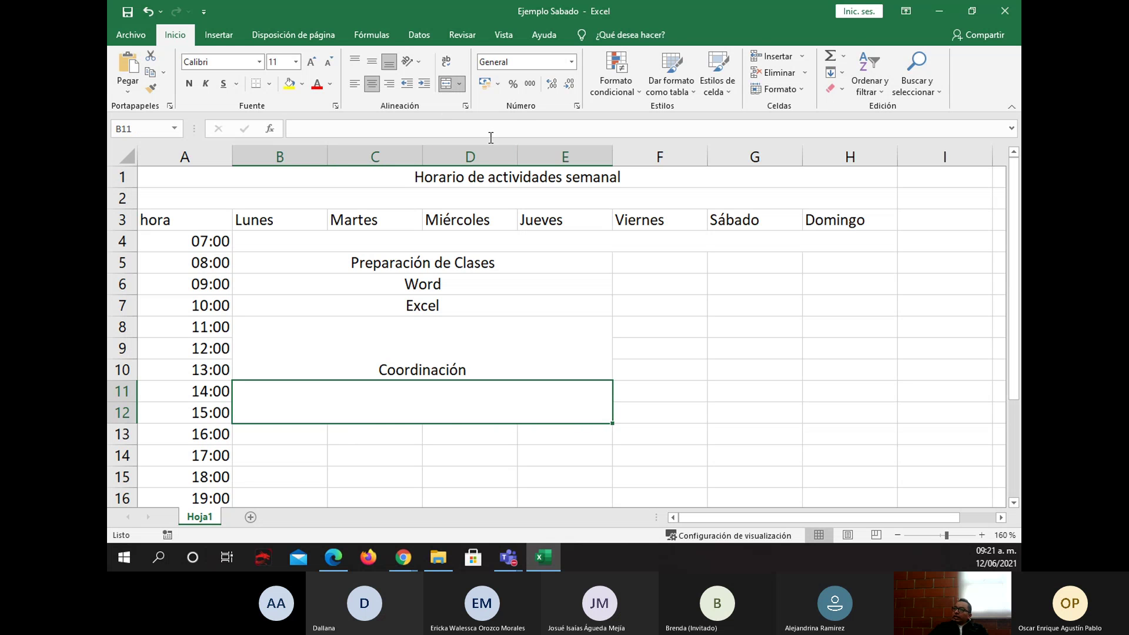
{"action": "type", "text": "Comida"}
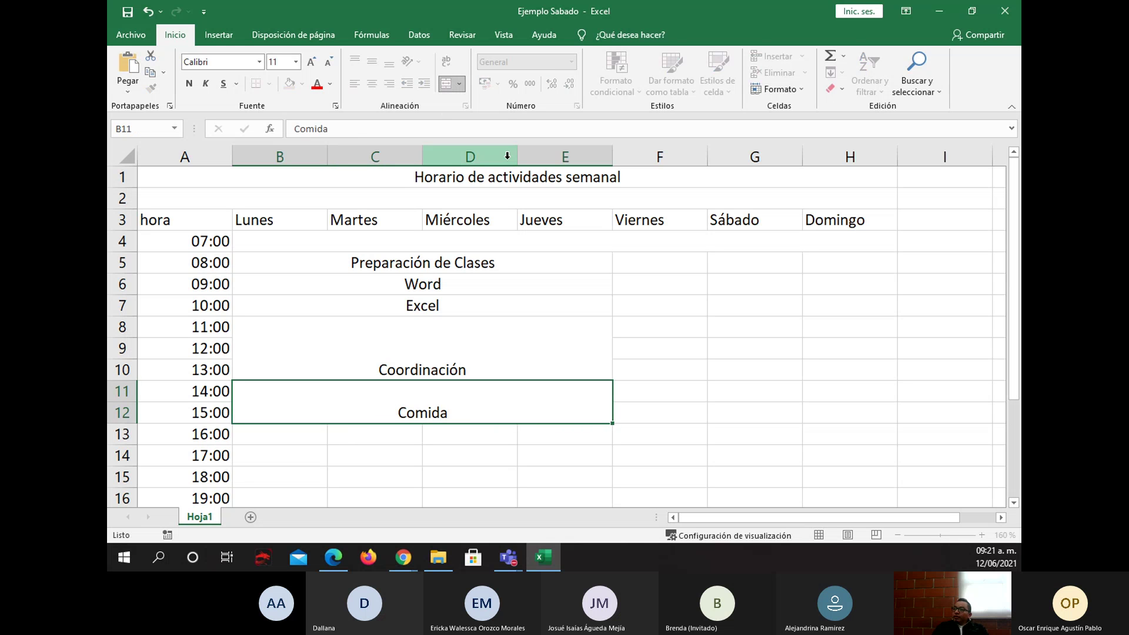
{"action": "key", "text": "Return"}
- Check the 16:00 activity in the exercise PDF, and in Excel merge and center B13:E13 and enter "Preparación de Clases"
{"action": "left_click", "coordinate": [343, 553]}
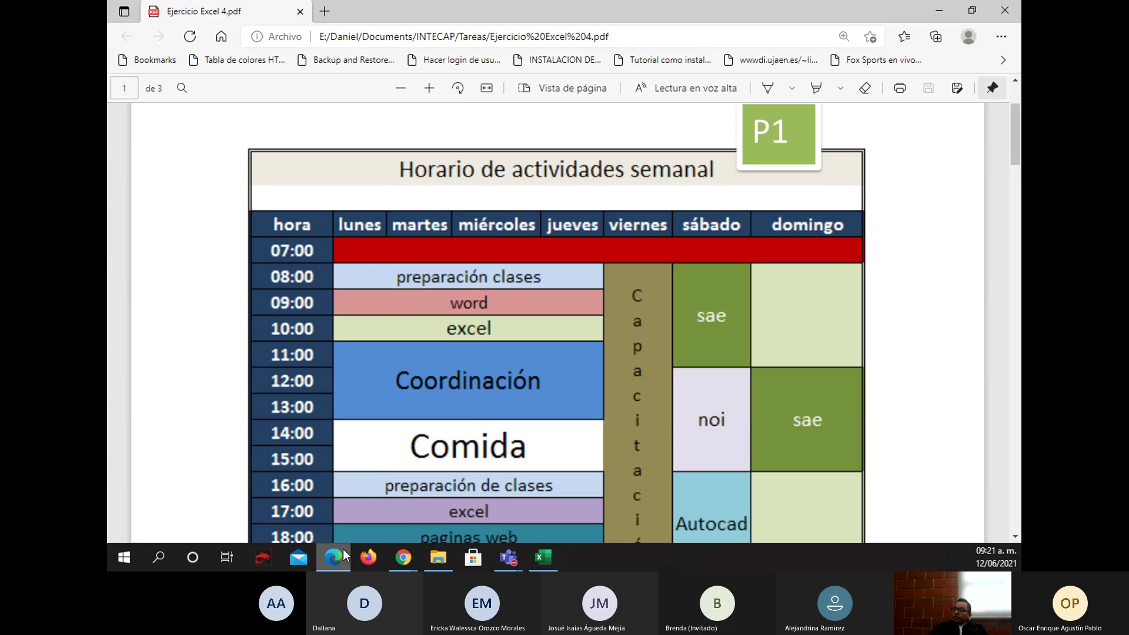
{"action": "scroll", "coordinate": [488, 410], "scroll_direction": "down", "scroll_amount": 3}
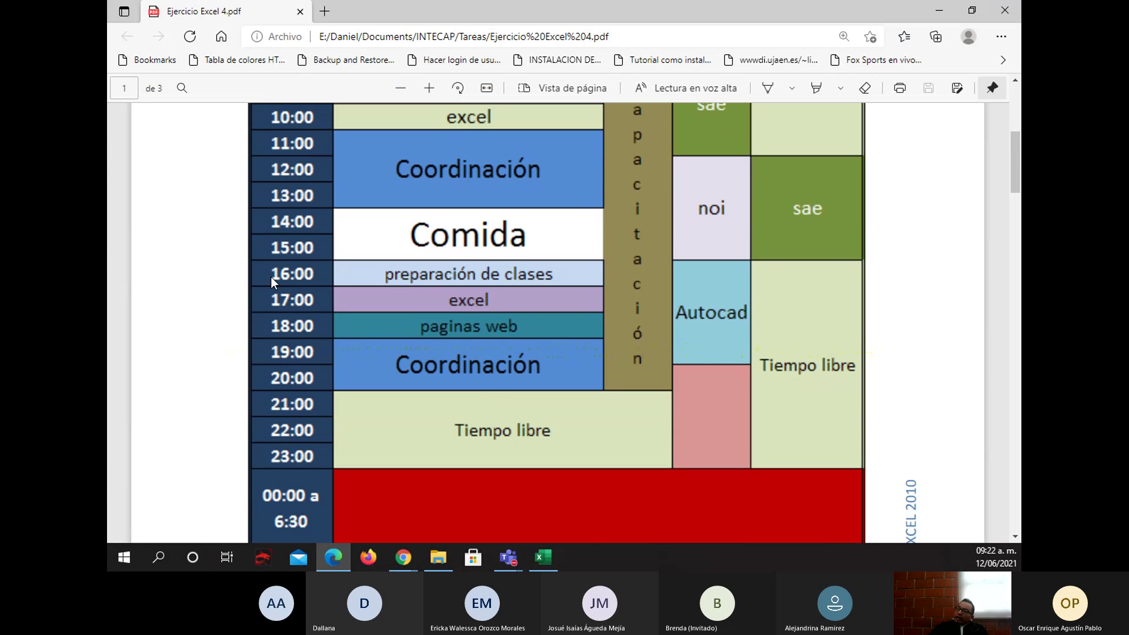
{"action": "left_click", "coordinate": [543, 556]}
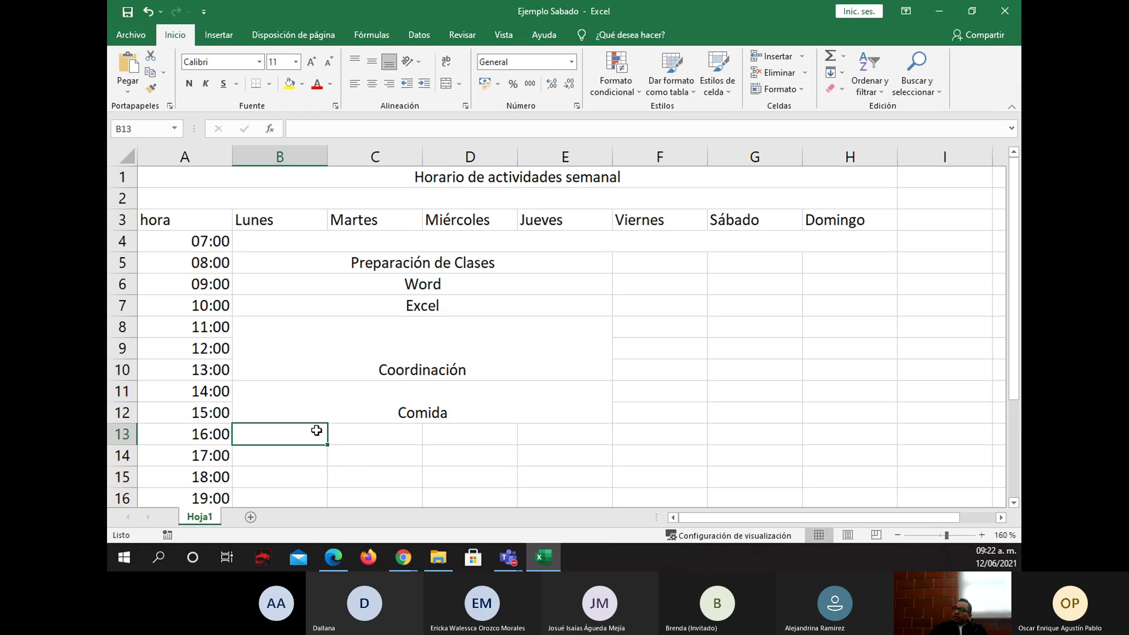
{"action": "left_click_drag", "start_coordinate": [278, 433], "coordinate": [574, 436]}
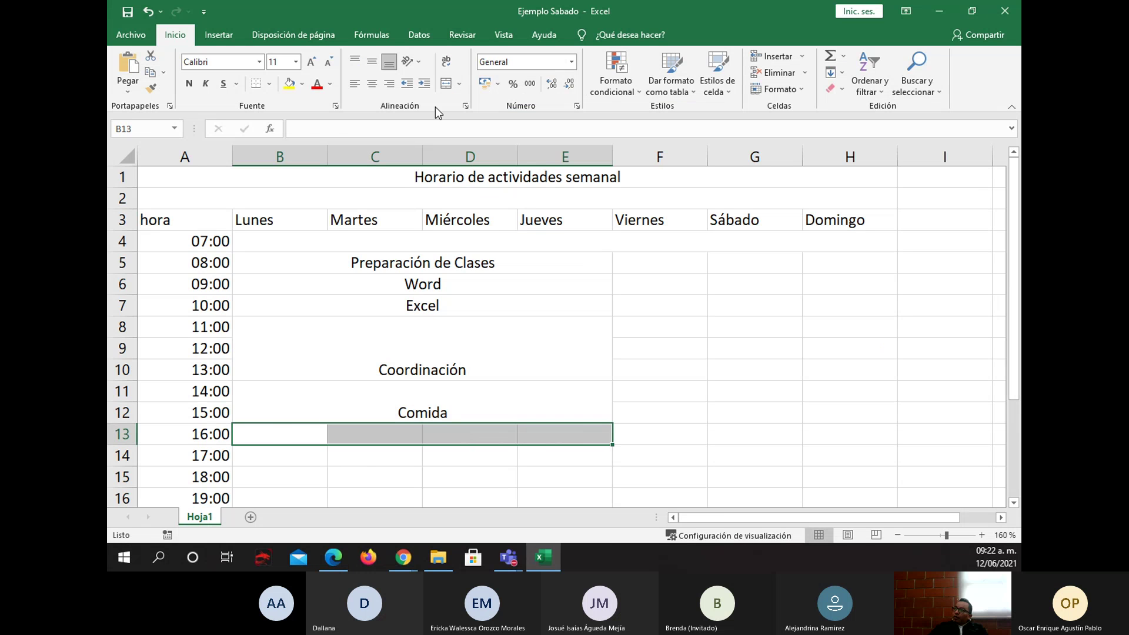
{"action": "left_click", "coordinate": [445, 84]}
{"action": "type", "text": "Preparación de Clases"}
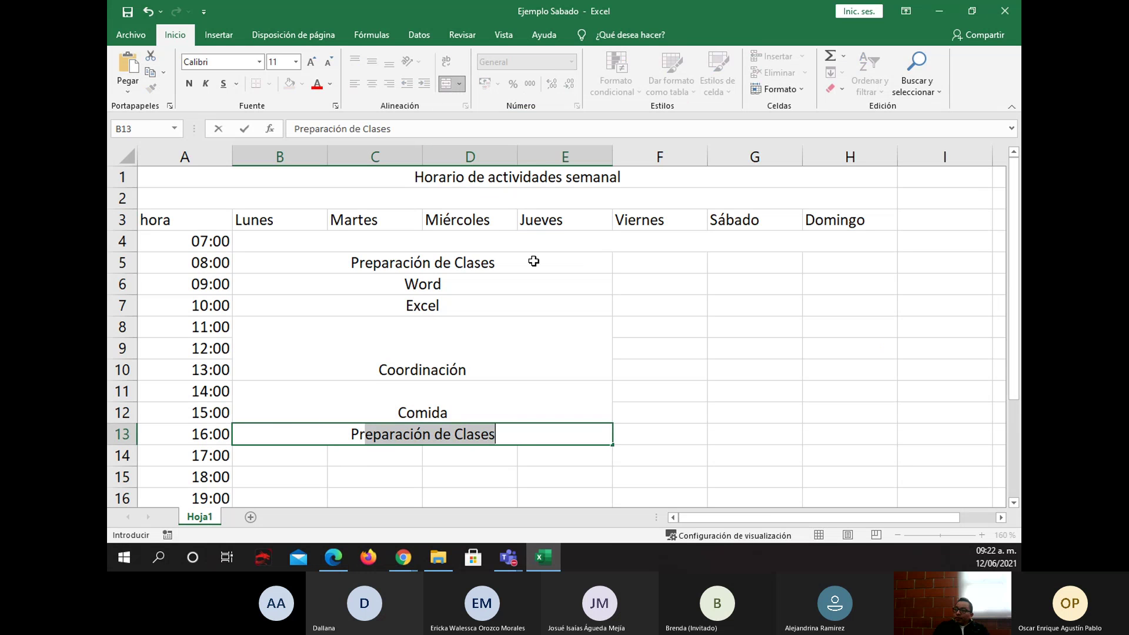
{"action": "key", "text": "Return"}
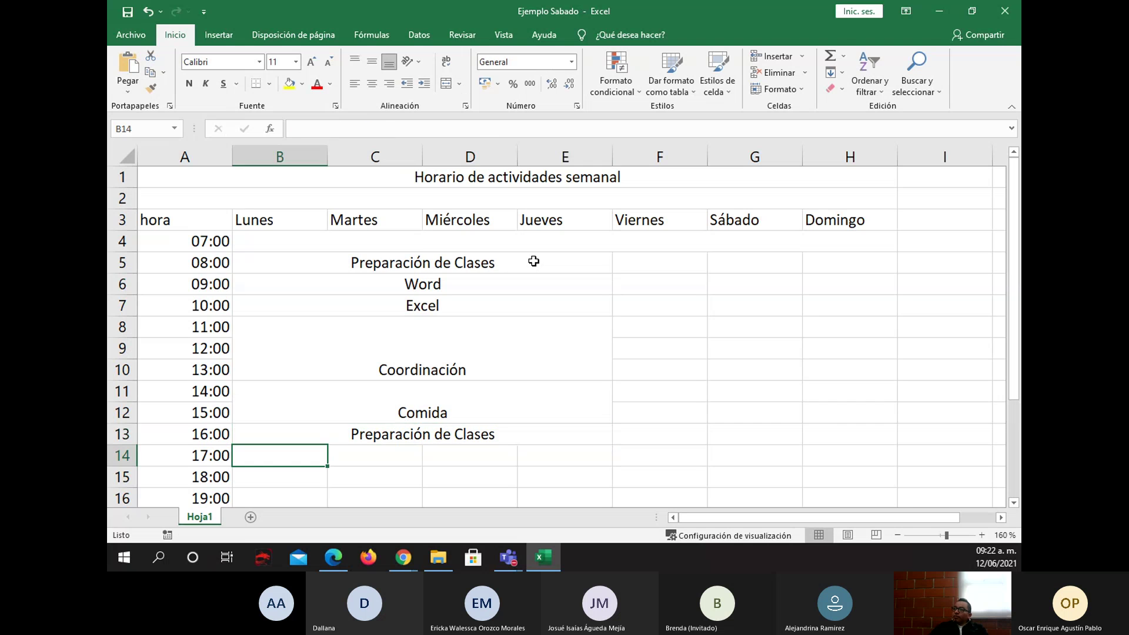
- Check the 17:00 activity in the exercise PDF, and in Excel merge and center B14:E14 and enter "Excel"
{"action": "left_click", "coordinate": [334, 556]}
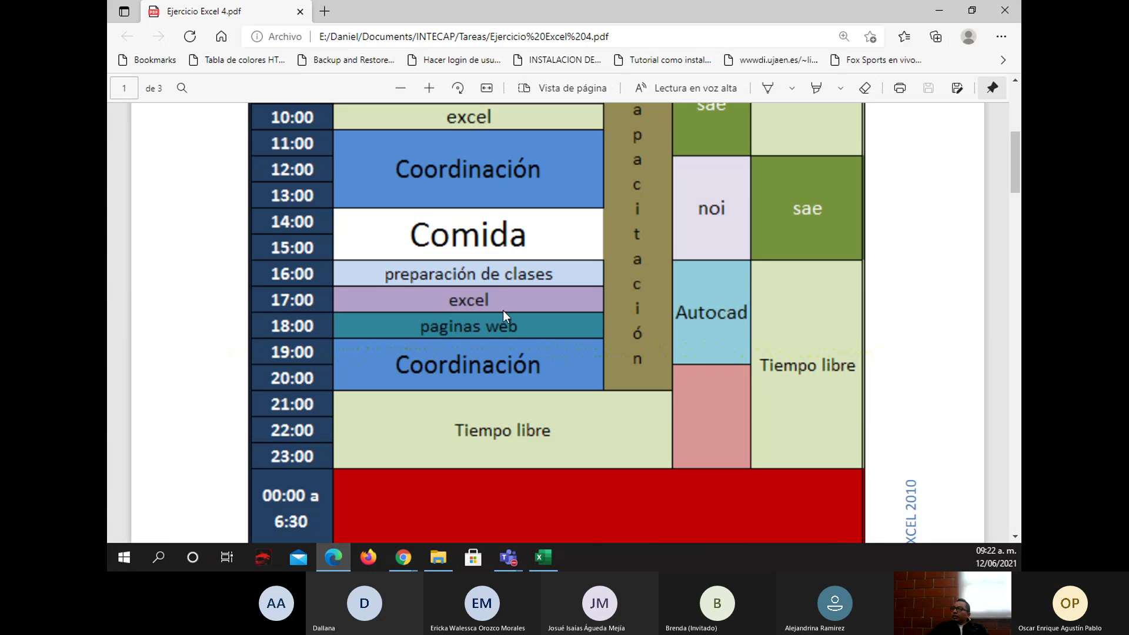
{"action": "left_click", "coordinate": [549, 555]}
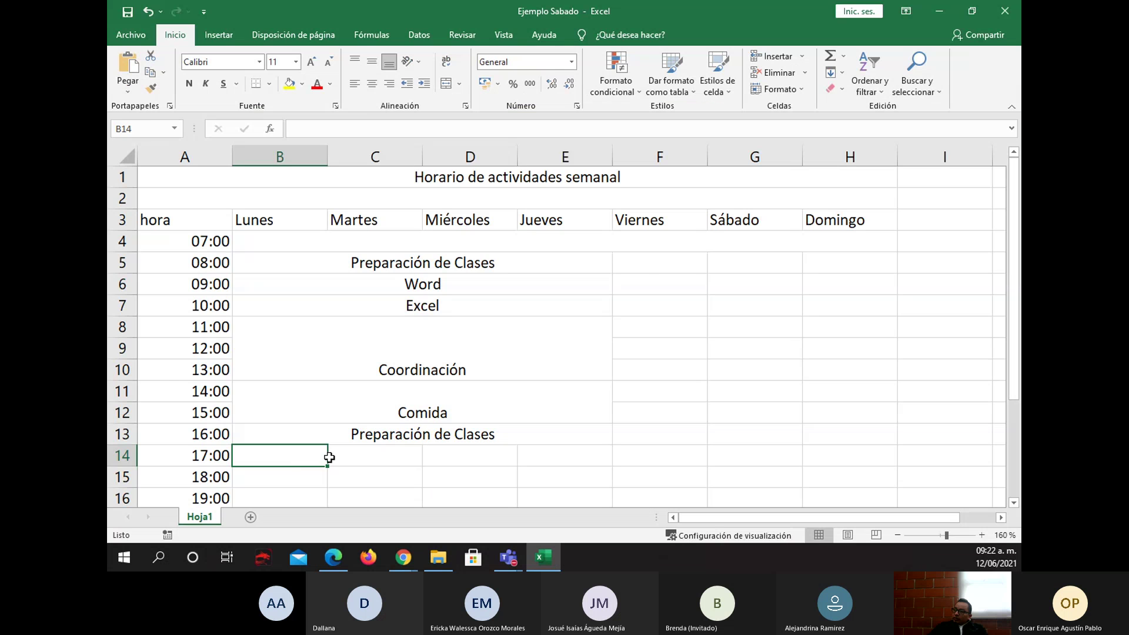
{"action": "left_click_drag", "start_coordinate": [321, 456], "coordinate": [542, 457]}
{"action": "left_click", "coordinate": [447, 82]}
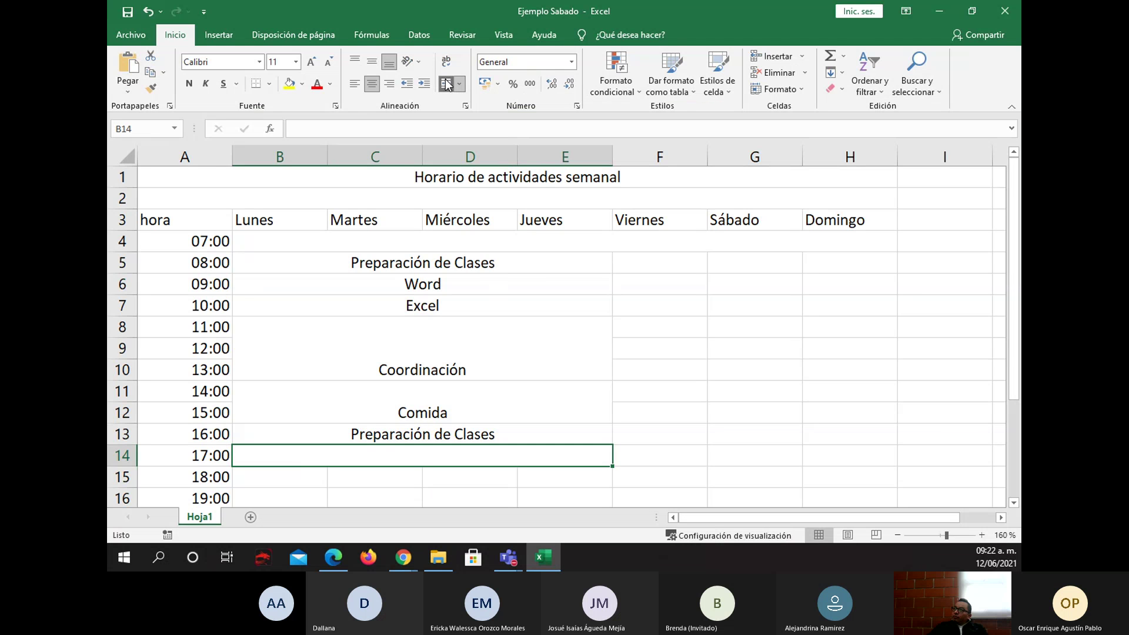
{"action": "type", "text": "Excel"}
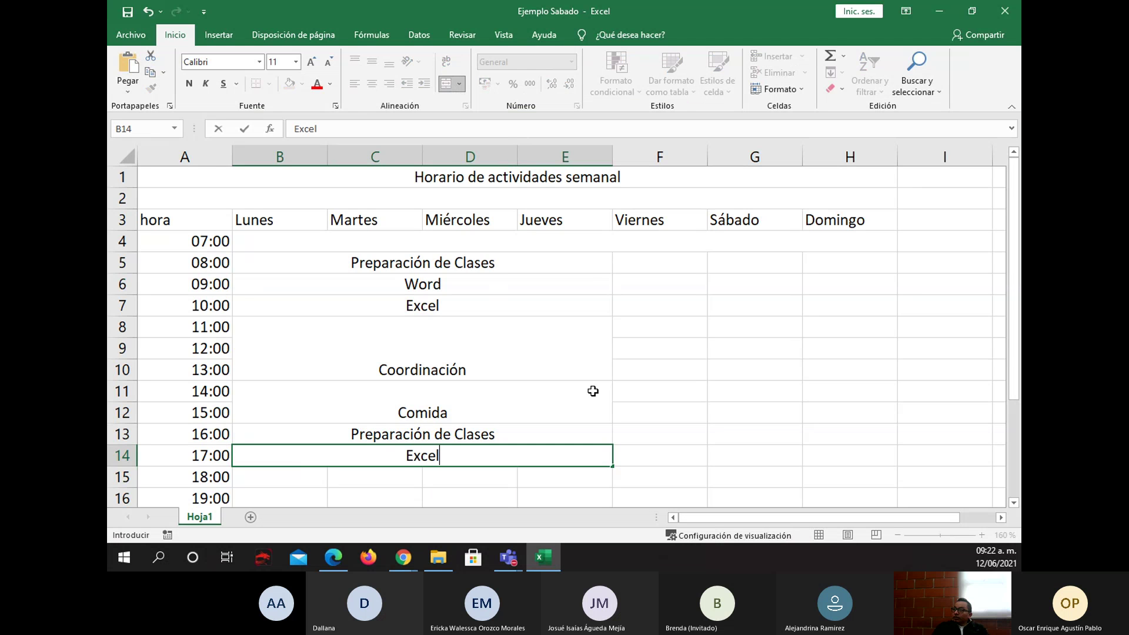
{"action": "key", "text": "Return"}
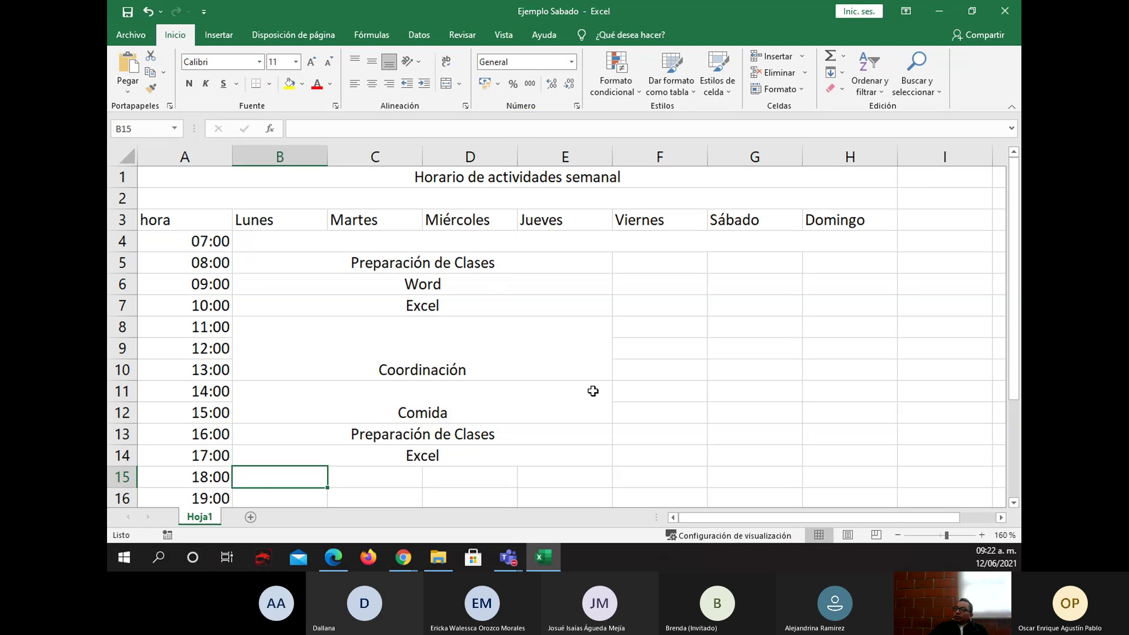
- Check the 18:00 activity in the exercise PDF, and in Excel merge and center B15:E15 and enter "Páginas Web"
{"action": "left_click", "coordinate": [339, 556]}
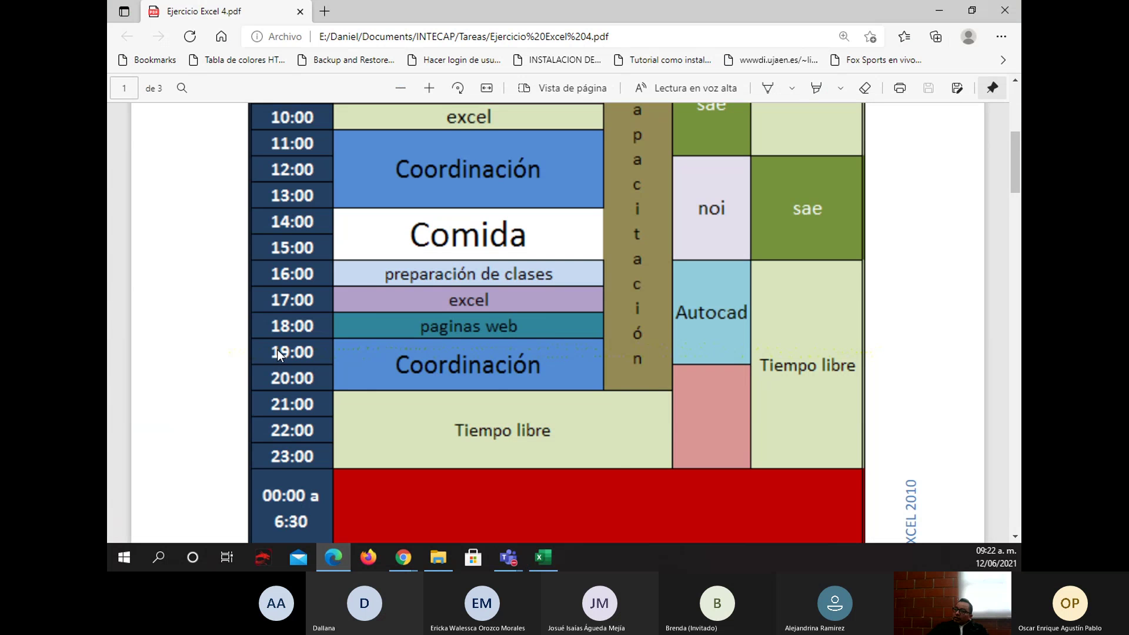
{"action": "left_click", "coordinate": [546, 558]}
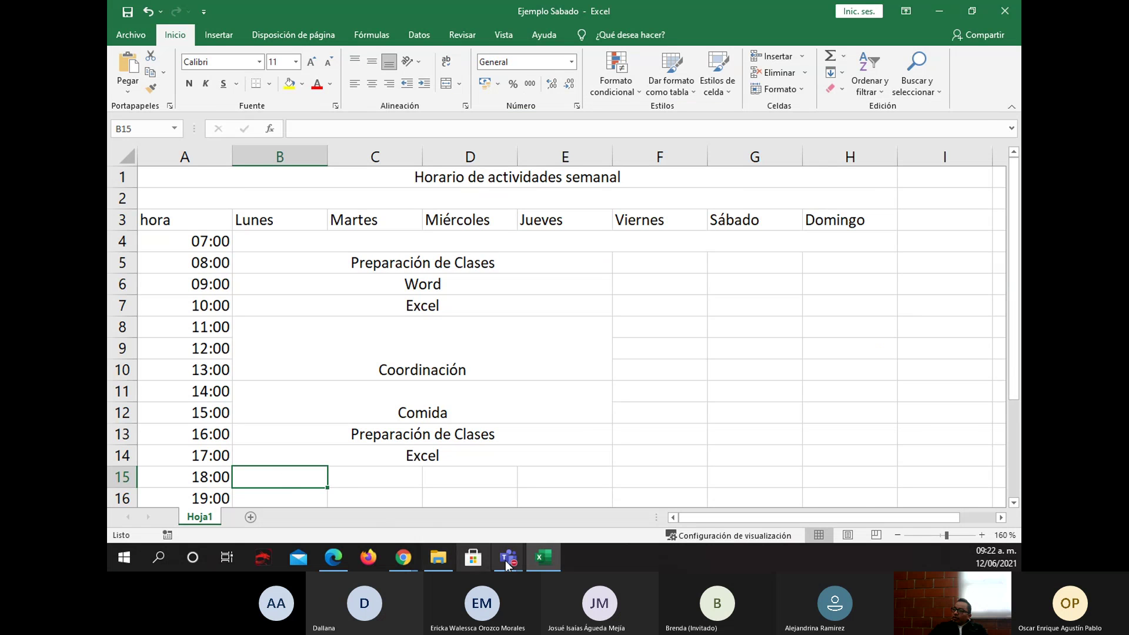
{"action": "left_click", "coordinate": [347, 558]}
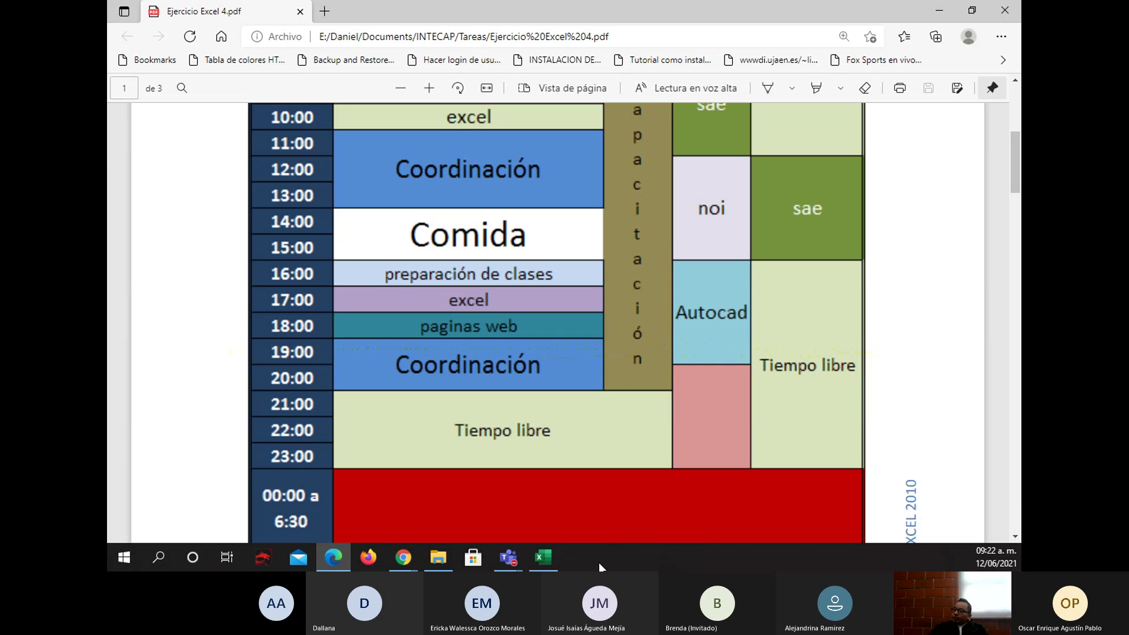
{"action": "left_click", "coordinate": [605, 458]}
{"action": "left_click_drag", "start_coordinate": [285, 476], "coordinate": [551, 479]}
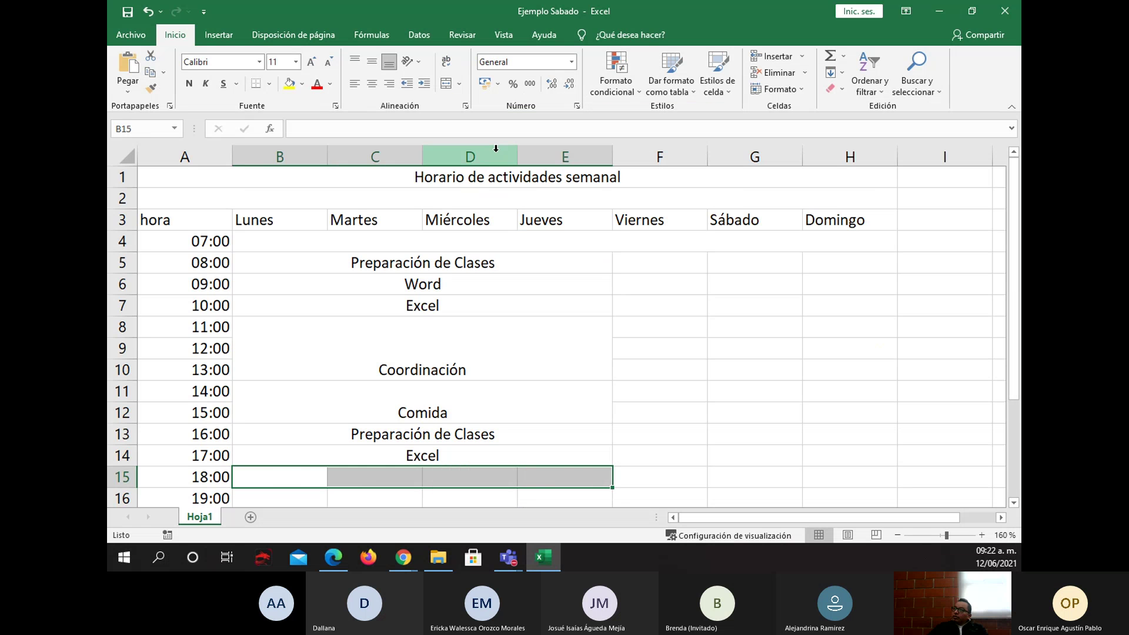
{"action": "left_click", "coordinate": [446, 86]}
{"action": "type", "text": "Pági"}
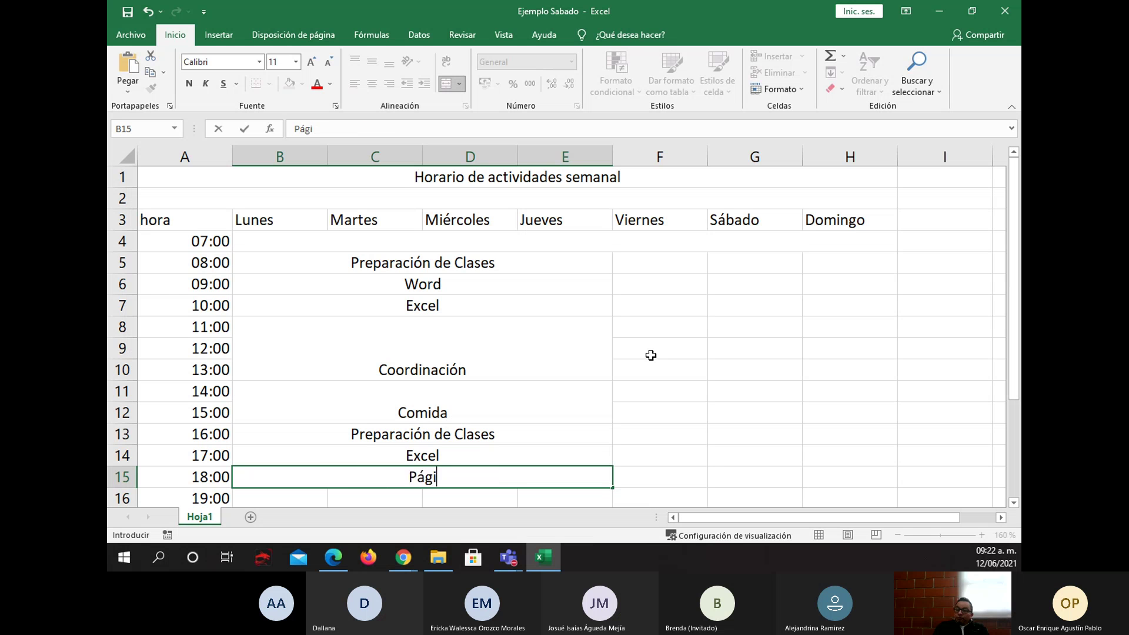
{"action": "type", "text": "nas WE"}
{"action": "key", "text": "BackSpace"}
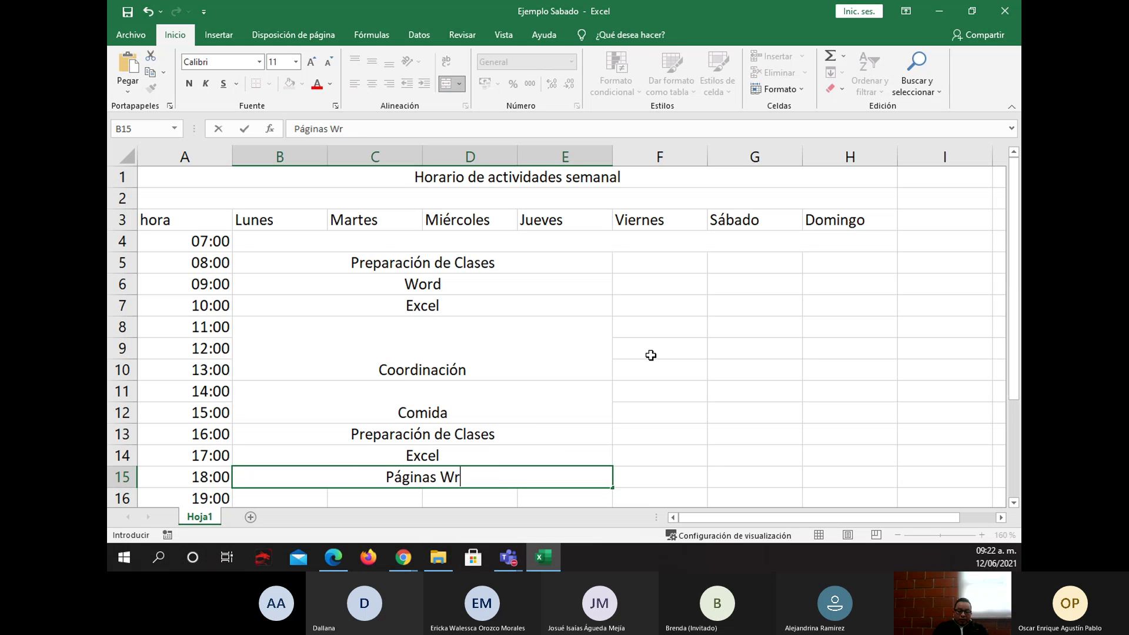
{"action": "type", "text": "eb"}
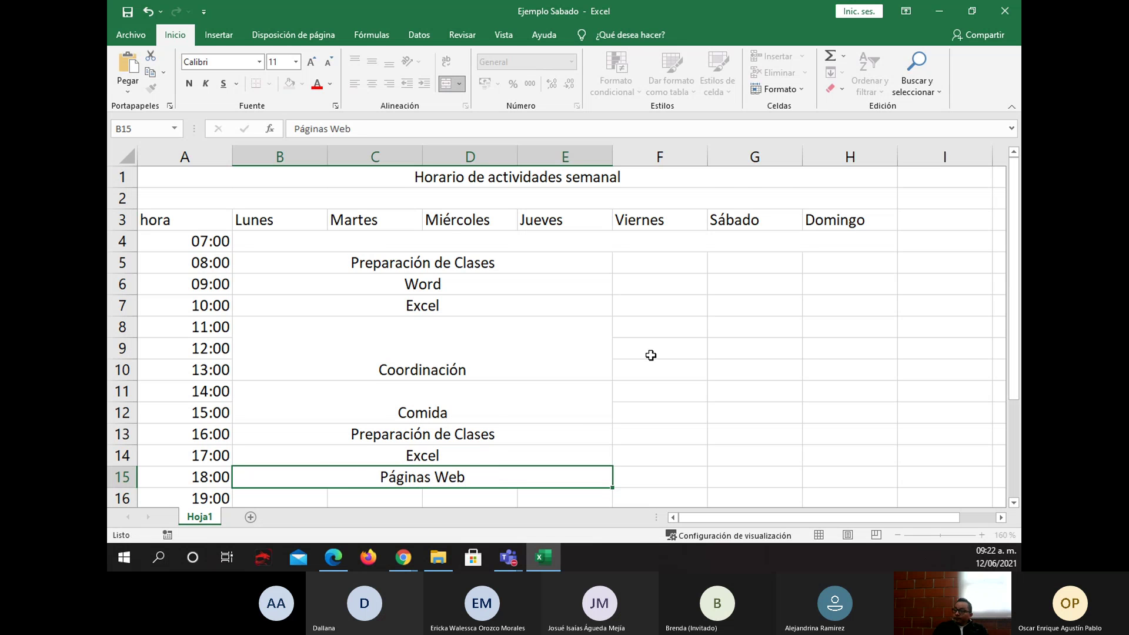
{"action": "key", "text": "Return"}
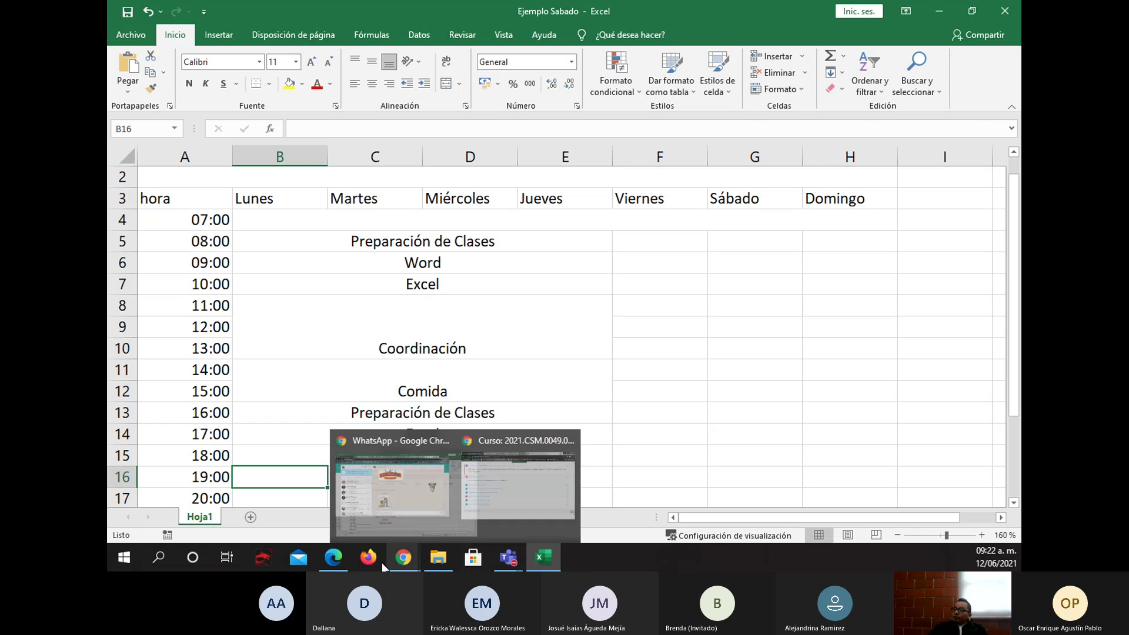
- Check the 19:00 to 20:00 block in the exercise PDF, and in Excel merge and center B16:E17 and enter "Coordinación"
{"action": "left_click", "coordinate": [343, 556]}
{"action": "scroll", "coordinate": [462, 363], "scroll_direction": "down", "scroll_amount": 2}
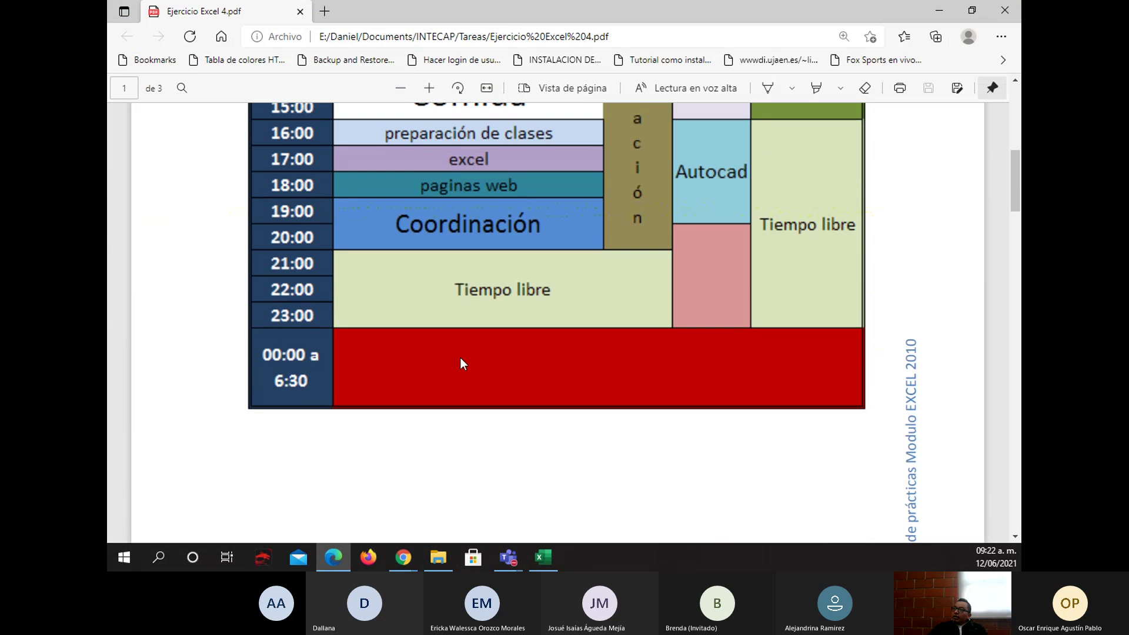
{"action": "left_click", "coordinate": [552, 560]}
{"action": "left_click_drag", "start_coordinate": [280, 469], "coordinate": [561, 421]}
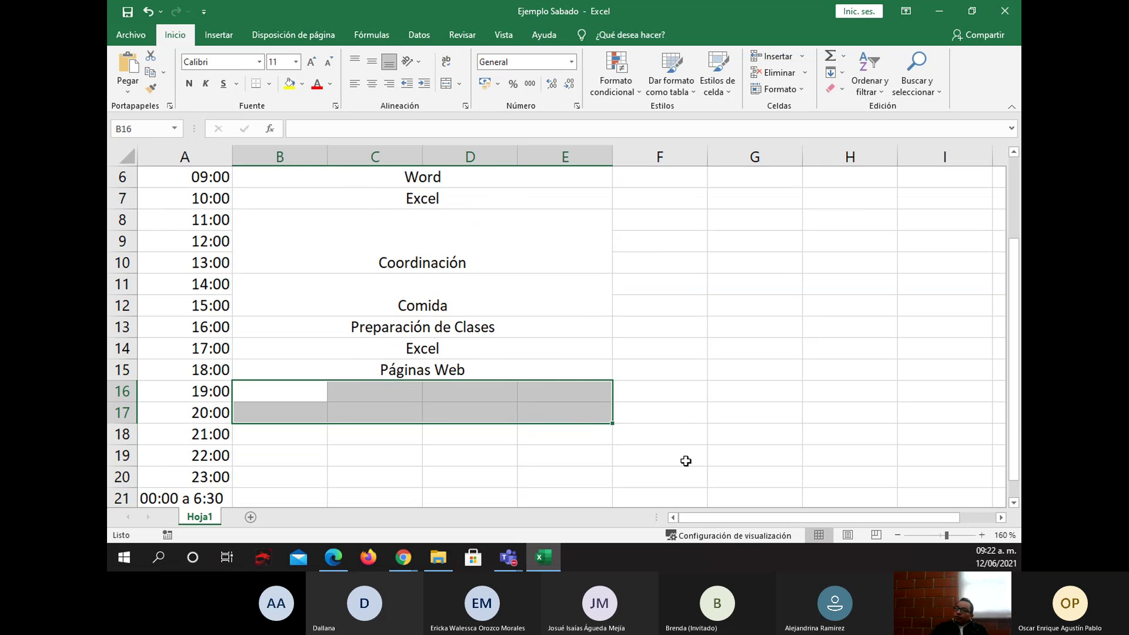
{"action": "left_click", "coordinate": [445, 84]}
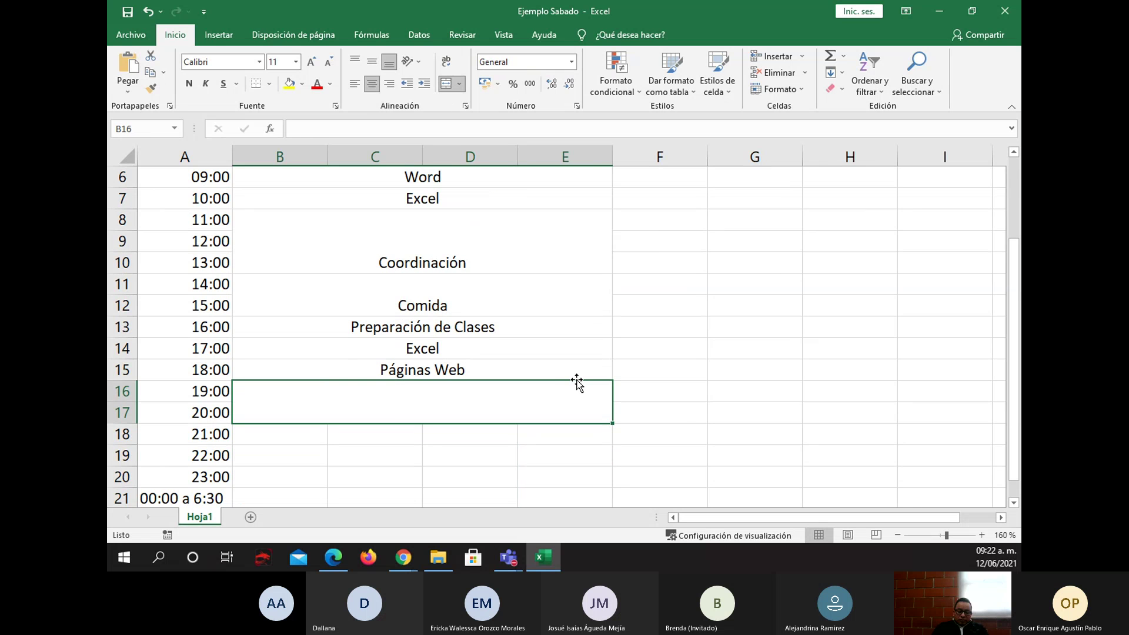
{"action": "type", "text": "Coordinación"}
{"action": "key", "text": "Return"}
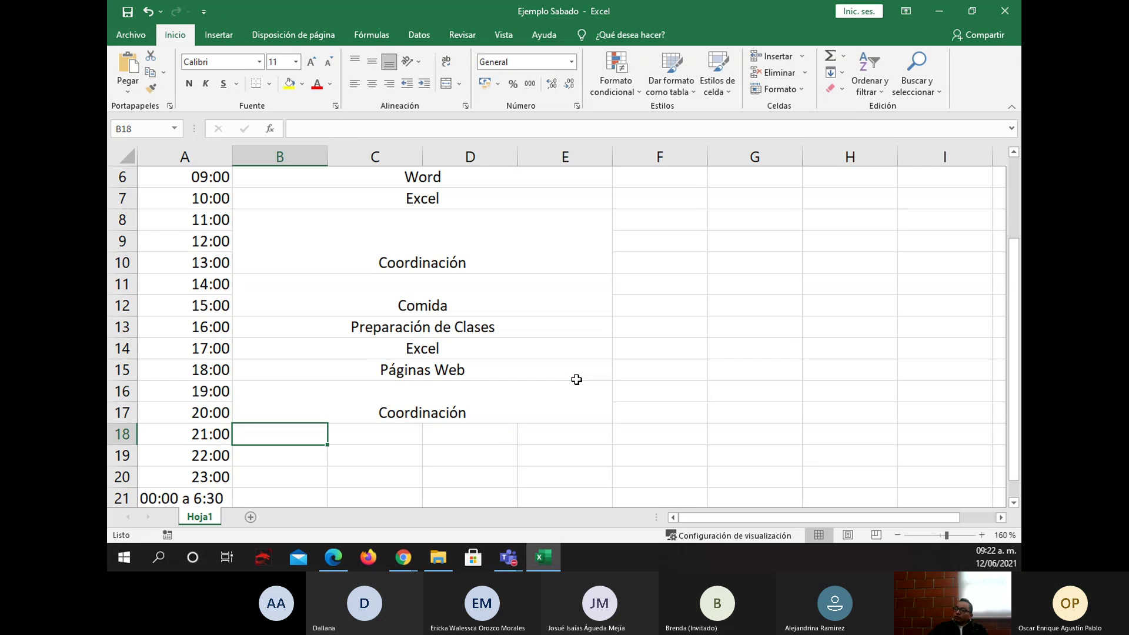
- Check the 21:00 to 23:00 block in the exercise PDF, and in Excel merge and center B18:F20 and enter "Tiempo Libre"
{"action": "left_click", "coordinate": [330, 558]}
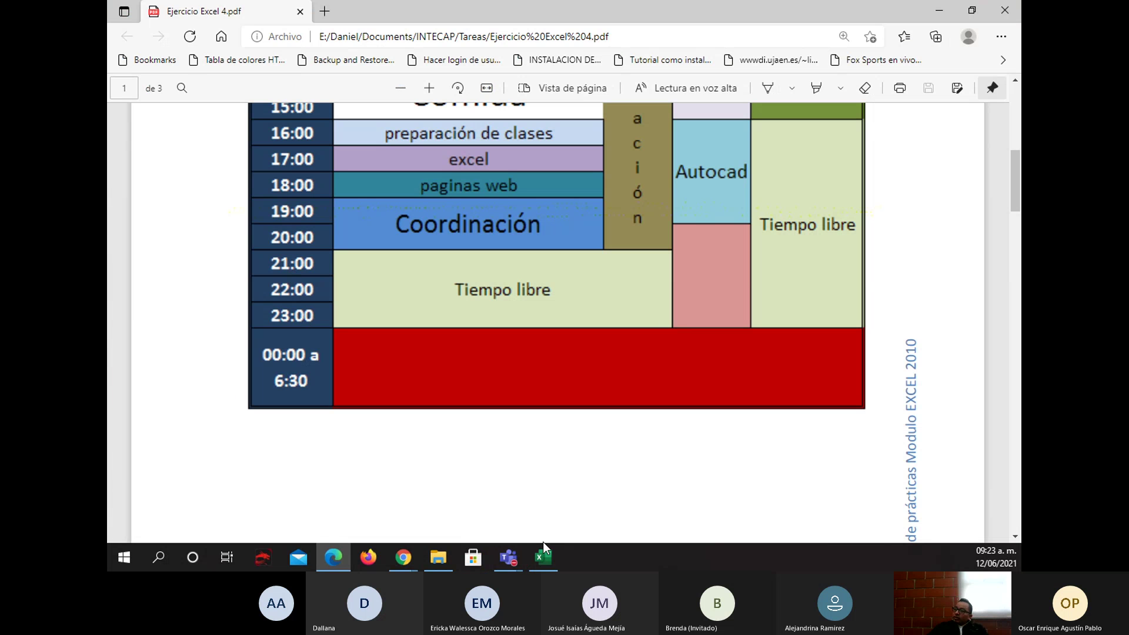
{"action": "scroll", "coordinate": [608, 281], "scroll_direction": "up", "scroll_amount": 2}
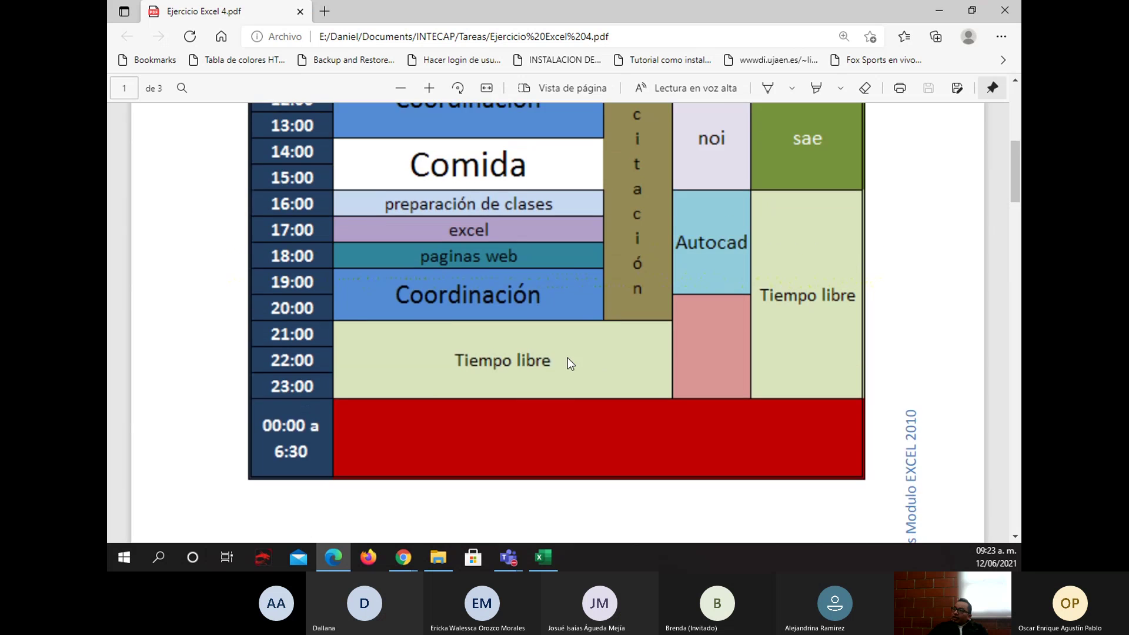
{"action": "scroll", "coordinate": [567, 358], "scroll_direction": "up", "scroll_amount": 5}
{"action": "scroll", "coordinate": [635, 399], "scroll_direction": "down", "scroll_amount": 5}
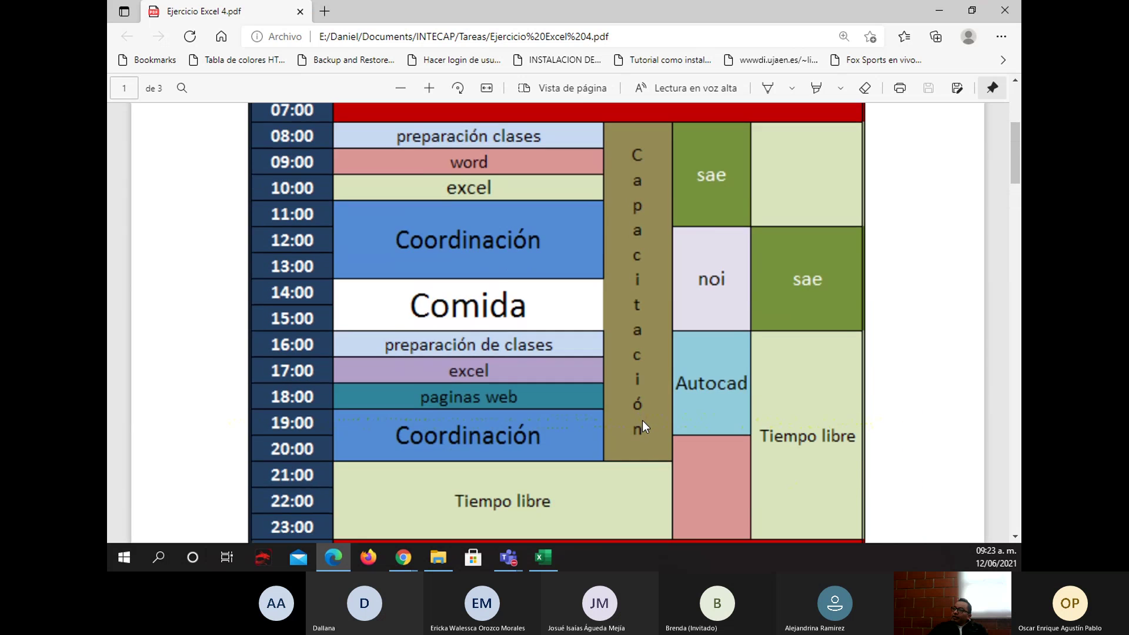
{"action": "left_click", "coordinate": [531, 551]}
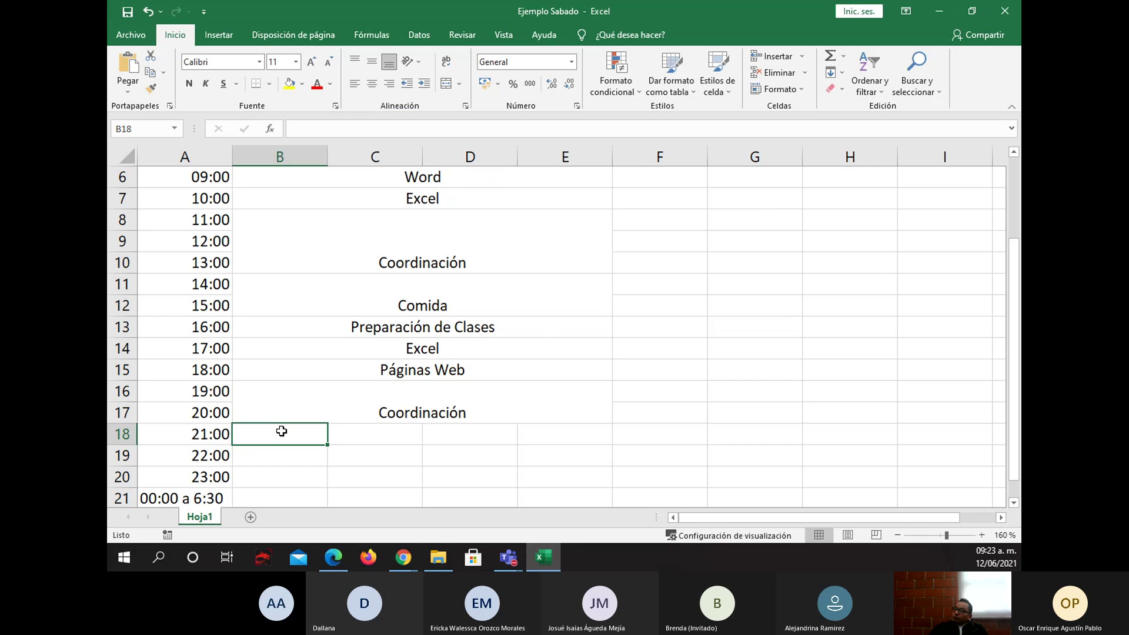
{"action": "left_click_drag", "start_coordinate": [276, 432], "coordinate": [659, 480]}
{"action": "left_click", "coordinate": [445, 85]}
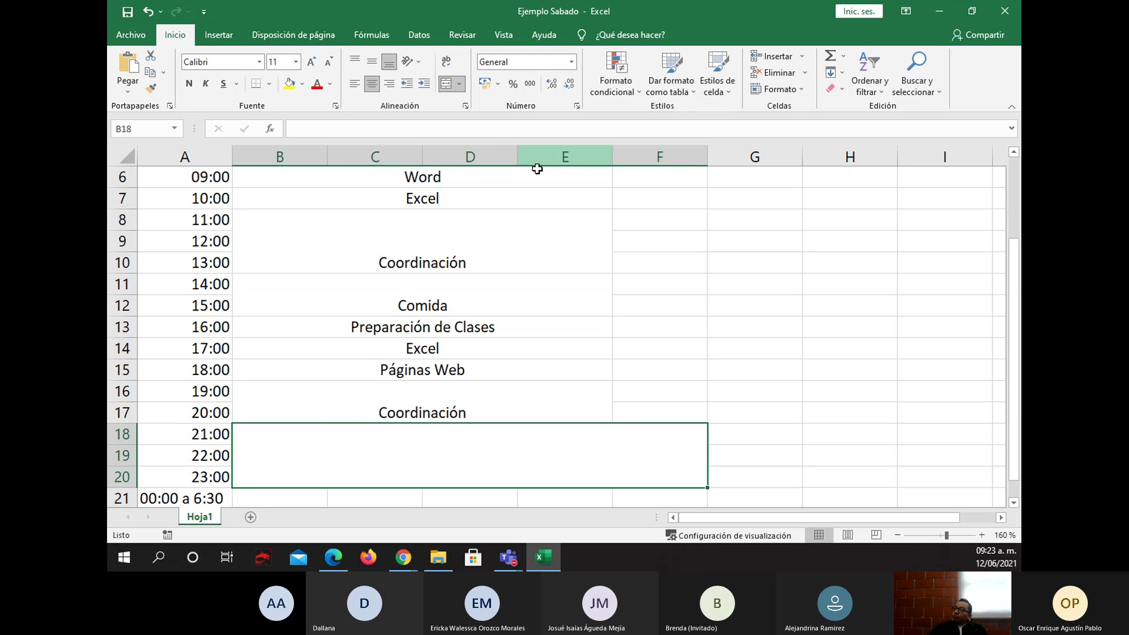
{"action": "type", "text": "Tiempo "}
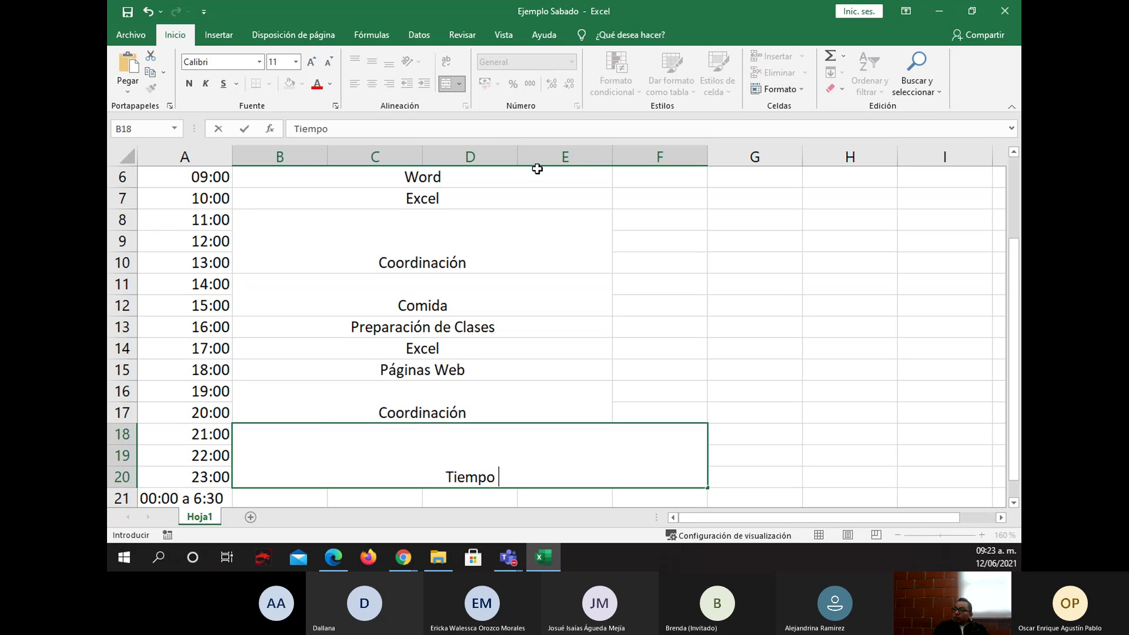
{"action": "type", "text": "Libre"}
{"action": "key", "text": "Return"}
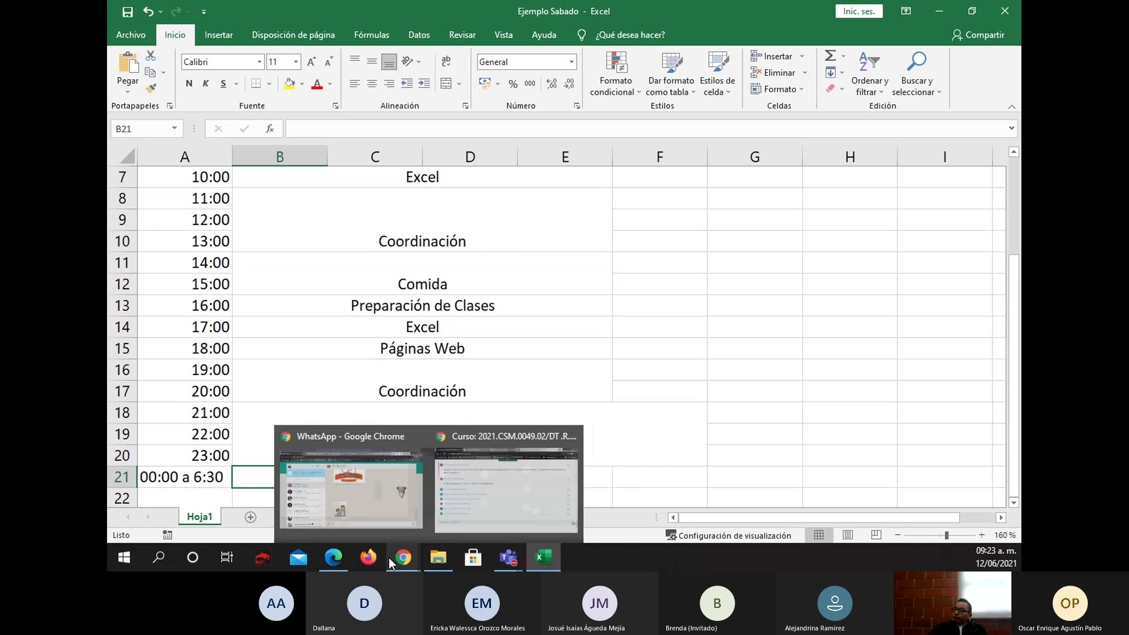
- Check the 00:00 to 6:30 row in the exercise PDF, and in Excel merge and center B21:H21
{"action": "left_click", "coordinate": [385, 480]}
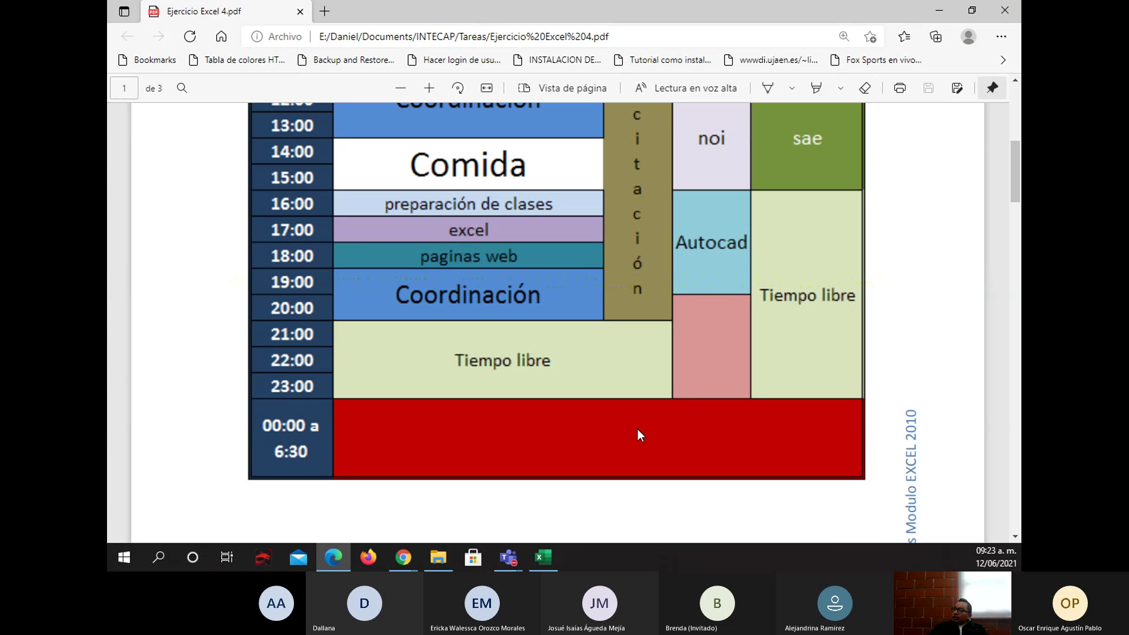
{"action": "left_click", "coordinate": [547, 559]}
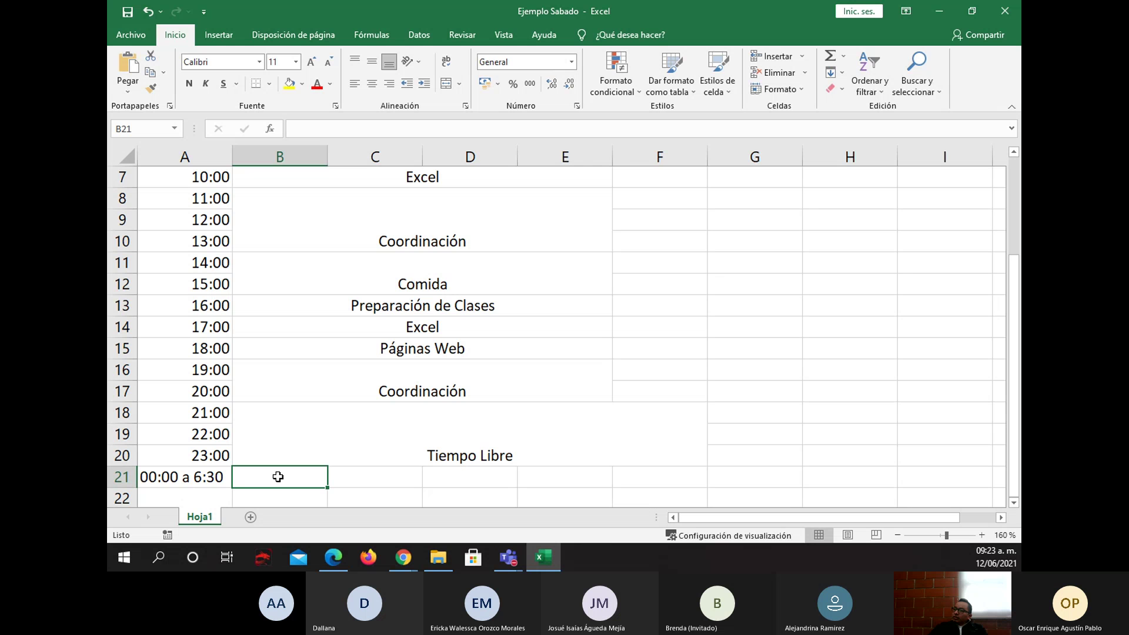
{"action": "left_click_drag", "start_coordinate": [278, 477], "coordinate": [809, 480]}
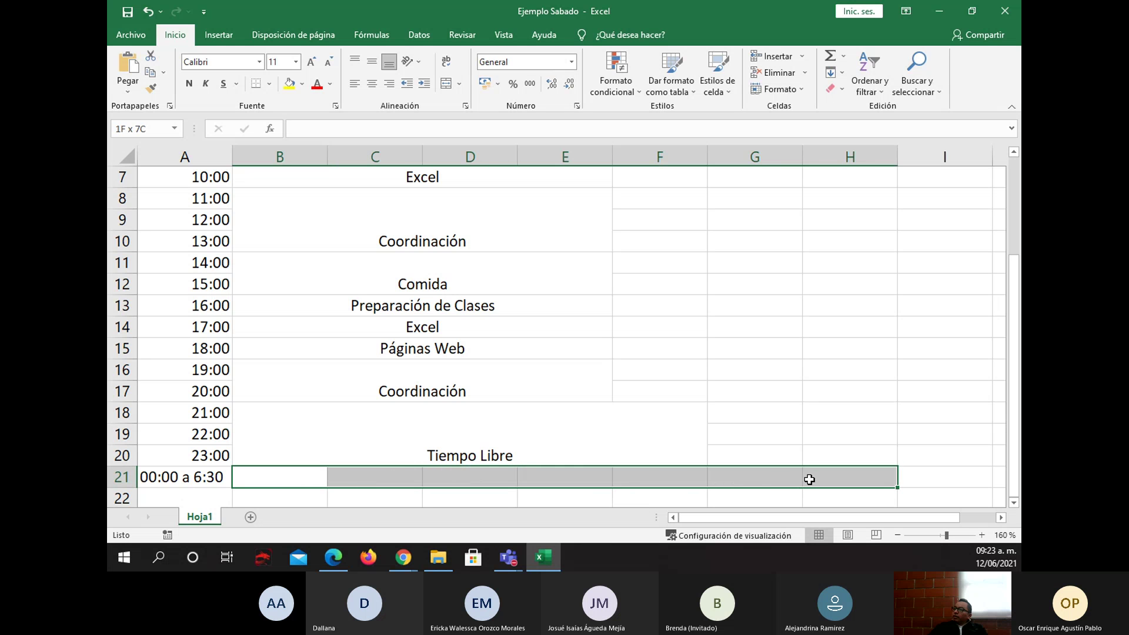
{"action": "left_click", "coordinate": [445, 83]}
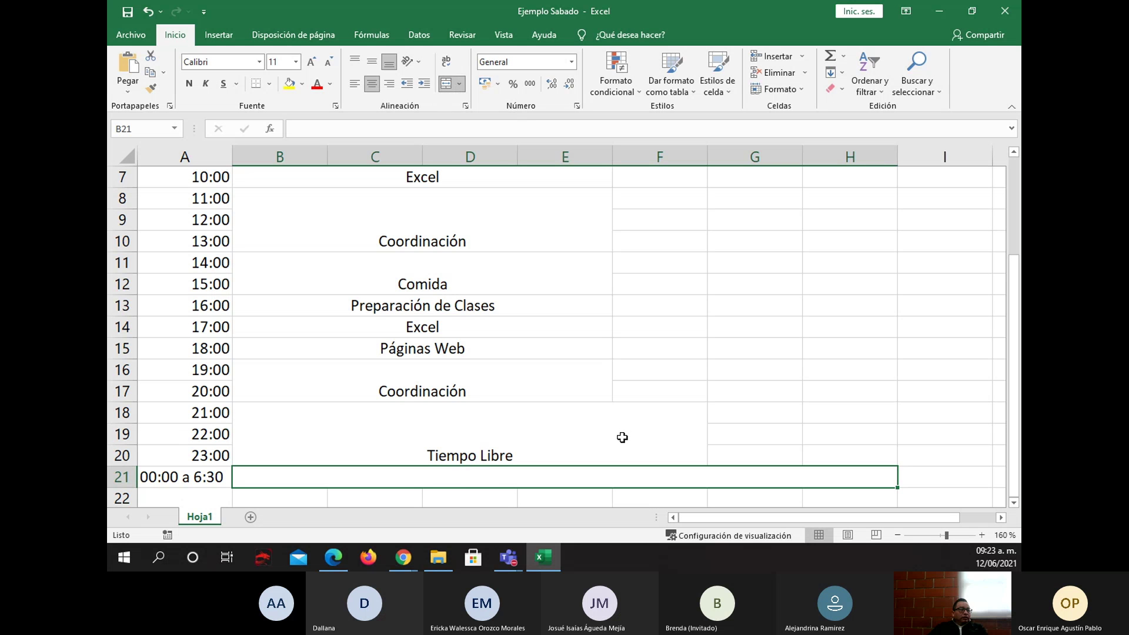
- Check the Friday block in the exercise PDF, and in Excel merge and center F5:F17 and enter "Capacitación"
{"action": "scroll", "coordinate": [483, 390], "scroll_direction": "up", "scroll_amount": 2}
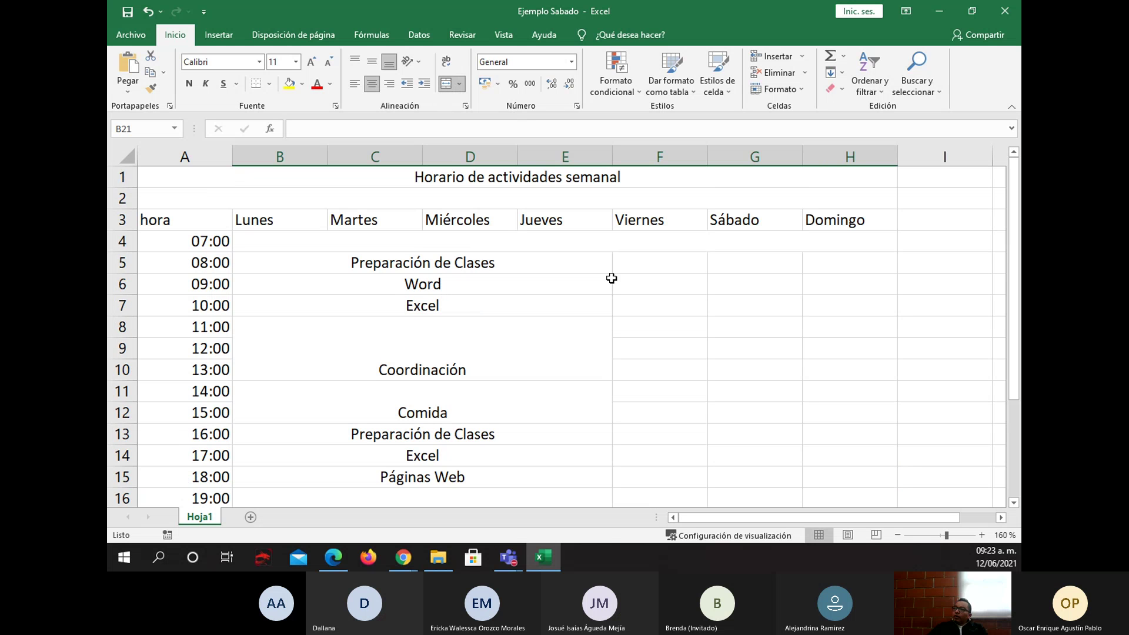
{"action": "left_click", "coordinate": [334, 559]}
{"action": "scroll", "coordinate": [604, 323], "scroll_direction": "up", "scroll_amount": 5}
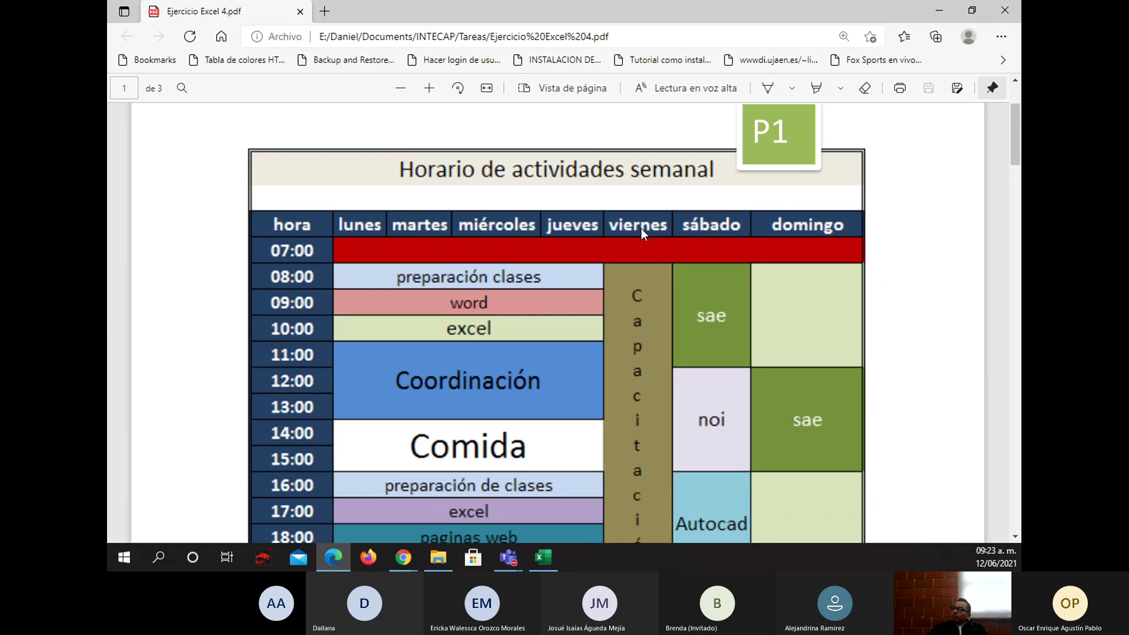
{"action": "scroll", "coordinate": [305, 309], "scroll_direction": "down", "scroll_amount": 1}
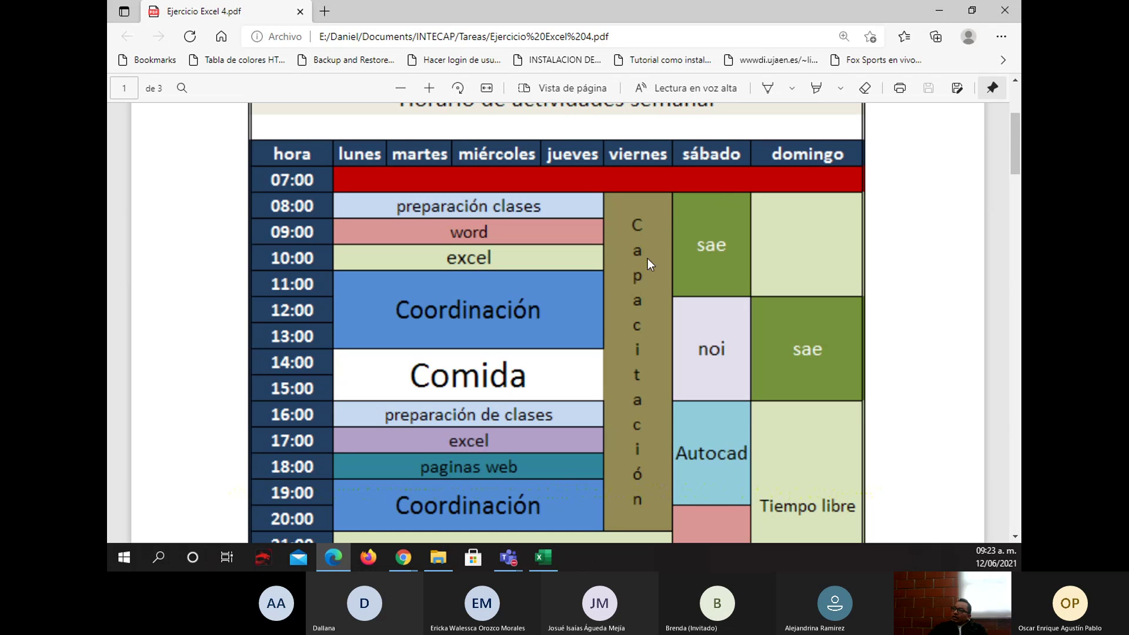
{"action": "left_click", "coordinate": [546, 567]}
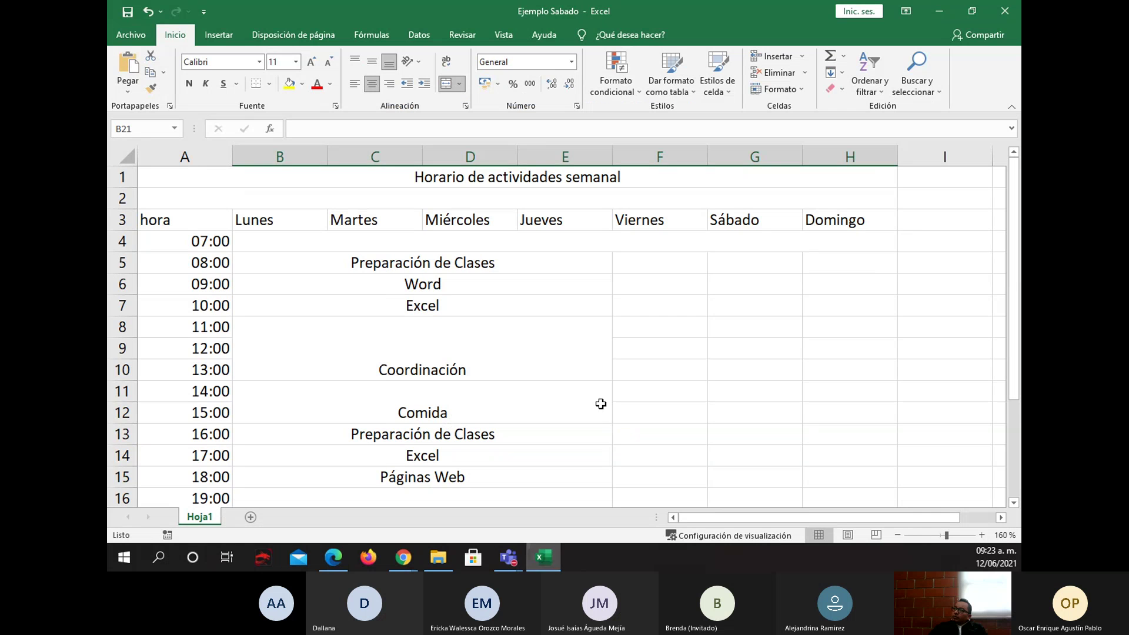
{"action": "left_click_drag", "start_coordinate": [673, 253], "coordinate": [666, 362]}
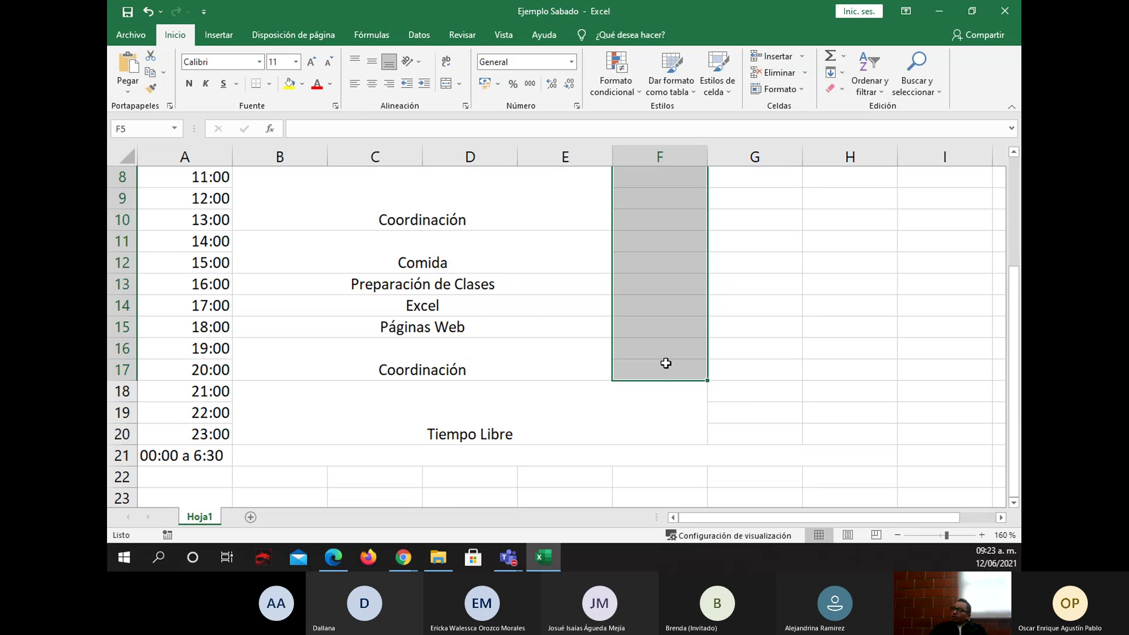
{"action": "scroll", "coordinate": [583, 196], "scroll_direction": "up", "scroll_amount": 2}
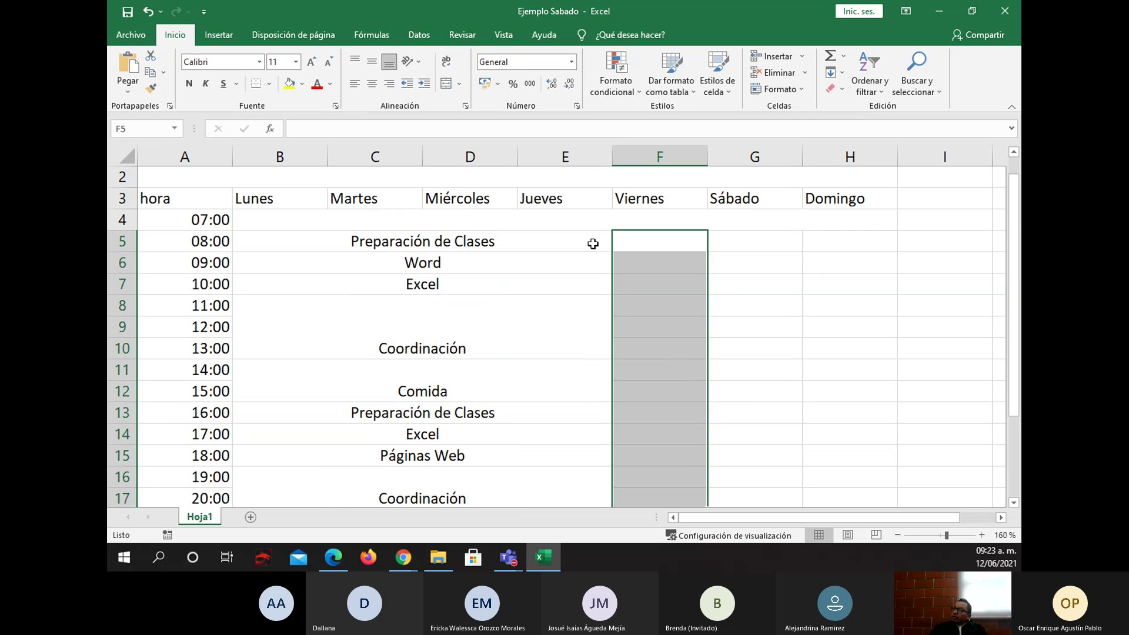
{"action": "left_click", "coordinate": [446, 83]}
{"action": "type", "text": "Ca"}
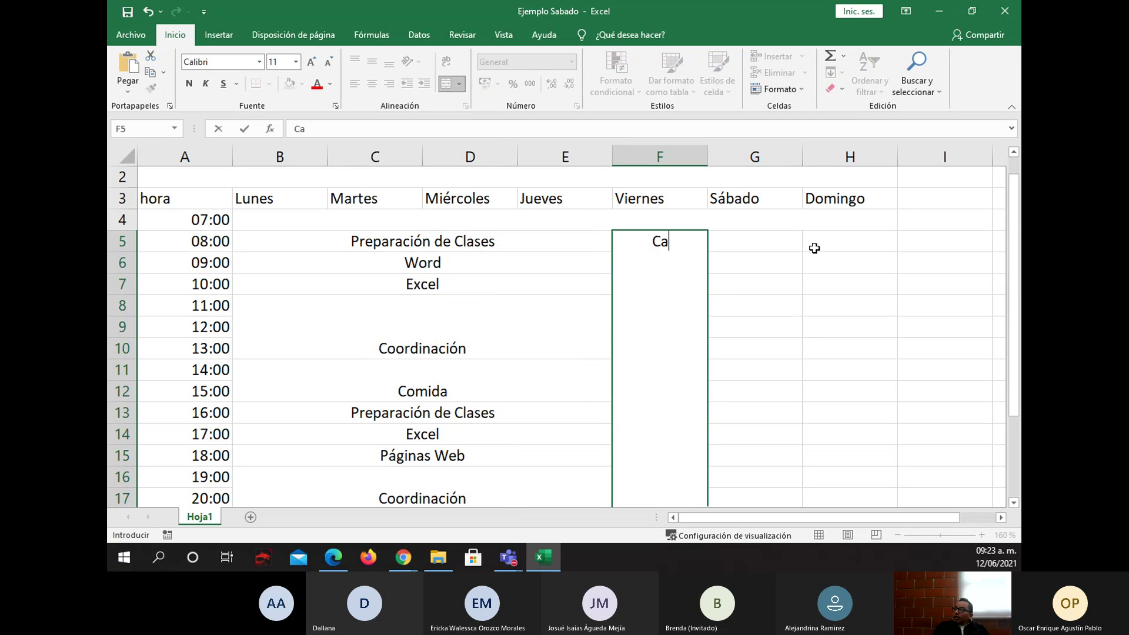
{"action": "type", "text": "pacitación"}
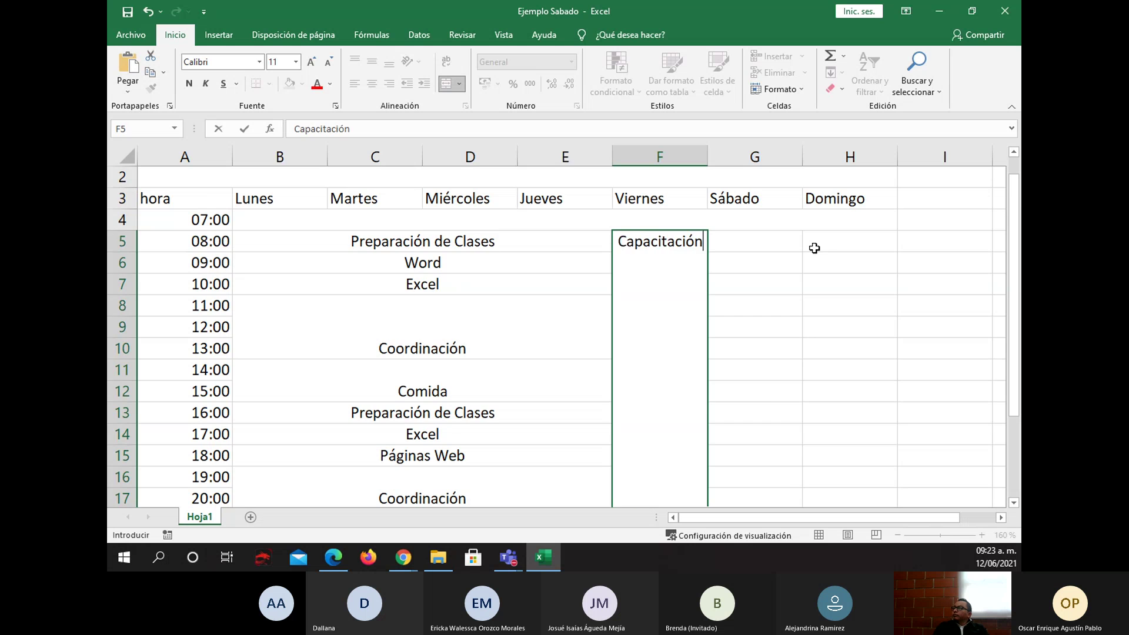
{"action": "key", "text": "Return"}
{"action": "key", "text": "Up"}
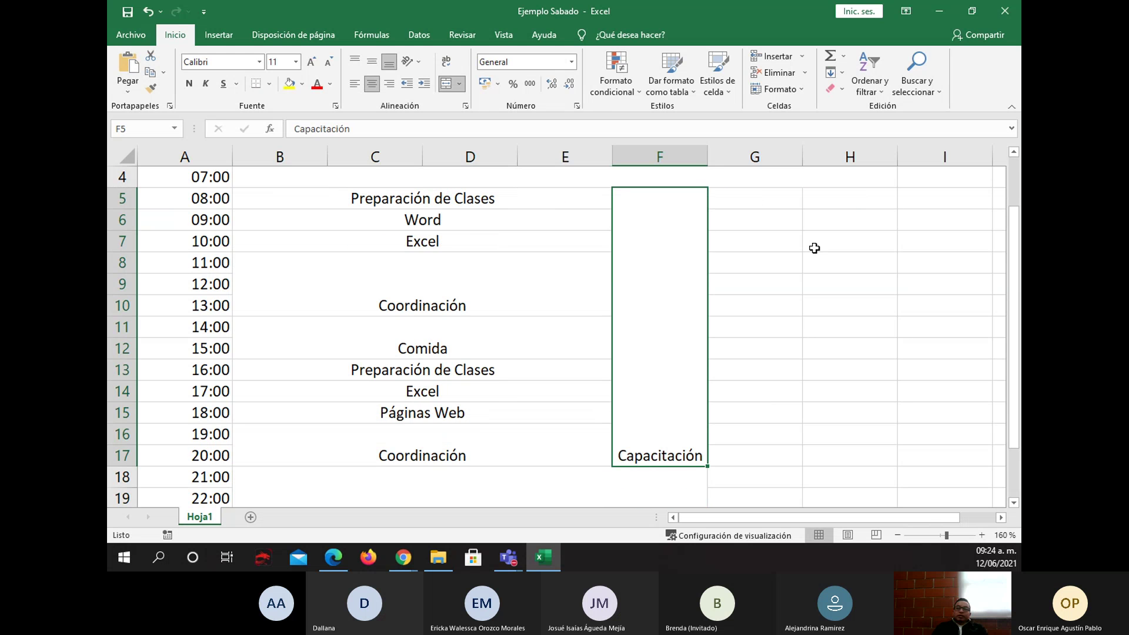
- Check the weekend 08:00 to 11:00 blocks in the exercise PDF, and in Excel merge and center G5:G8 with the text "Sae" and H5:H8 without text
{"action": "key", "text": "Right"}
{"action": "key", "text": "Up"}
{"action": "key", "text": "Up"}
{"action": "key", "text": "Up"}
{"action": "key", "text": "Up"}
{"action": "key", "text": "Up"}
{"action": "key", "text": "Up"}
{"action": "key", "text": "Up"}
{"action": "key", "text": "Up"}
{"action": "key", "text": "Up"}
{"action": "key", "text": "Up"}
{"action": "key", "text": "Up"}
{"action": "key", "text": "Up"}
{"action": "key", "text": "Up"}
{"action": "key", "text": "Up"}
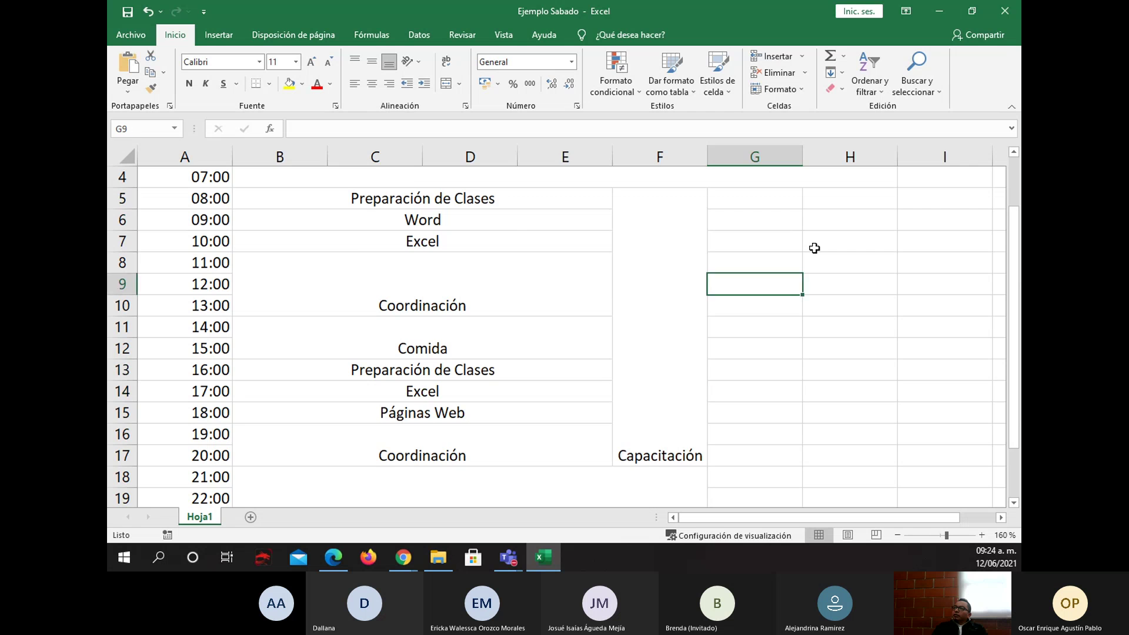
{"action": "key", "text": "Down"}
{"action": "key", "text": "Down"}
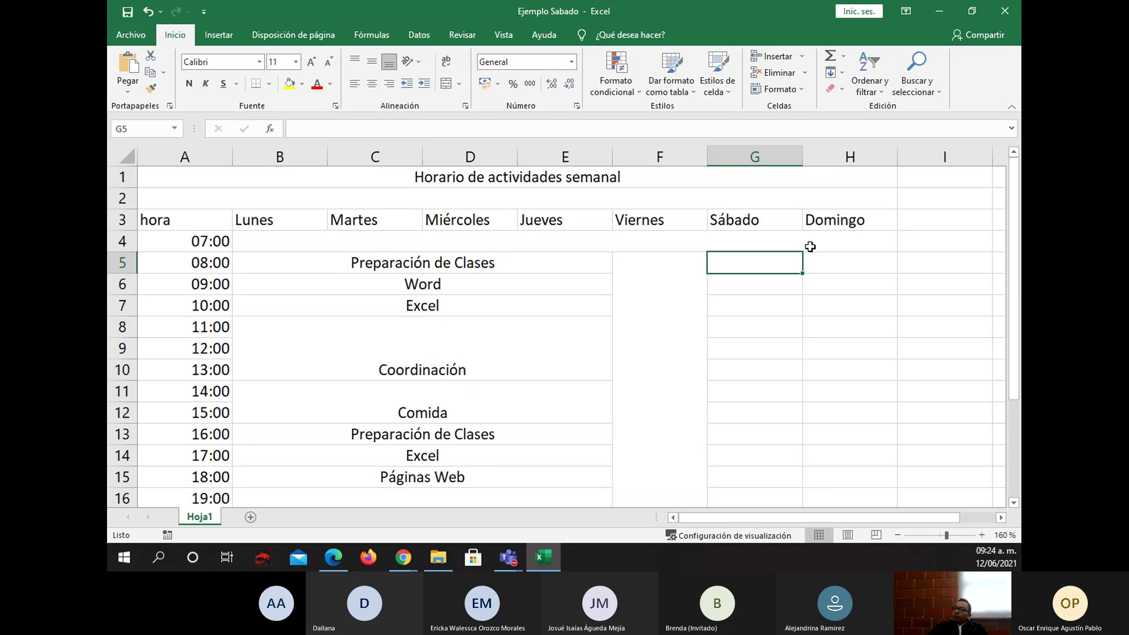
{"action": "left_click", "coordinate": [341, 552]}
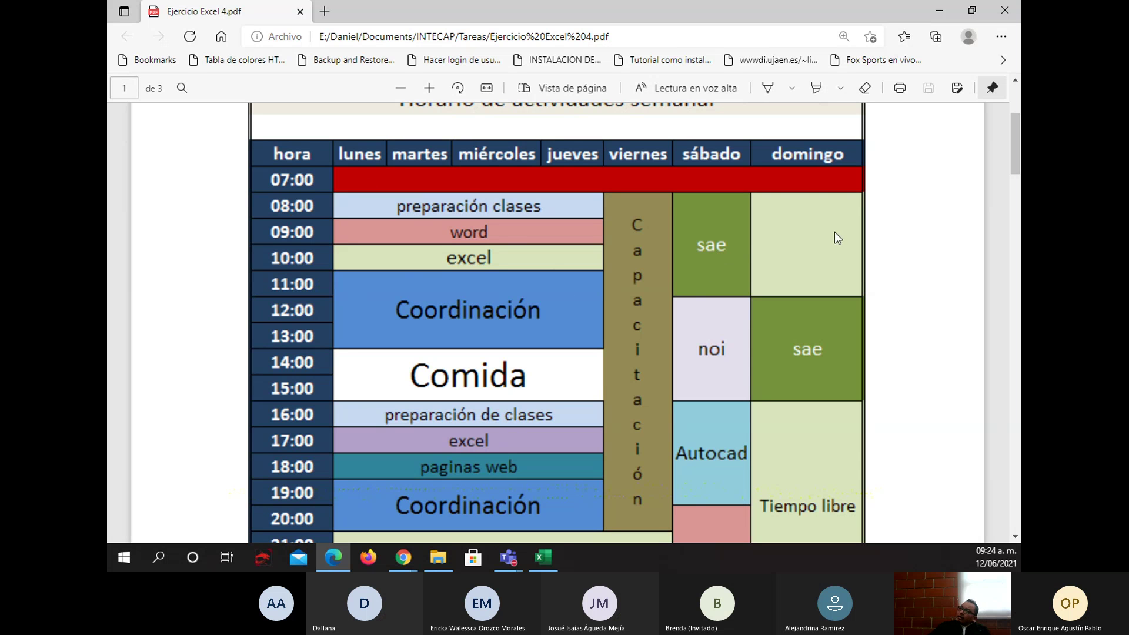
{"action": "left_click", "coordinate": [543, 556]}
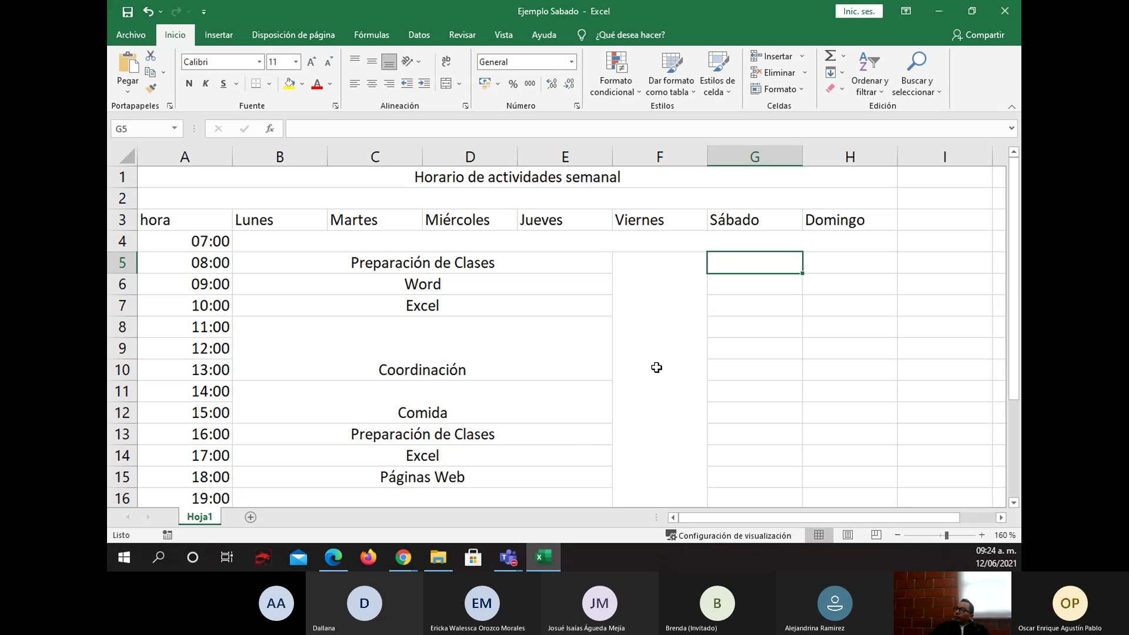
{"action": "left_click_drag", "start_coordinate": [751, 261], "coordinate": [754, 338]}
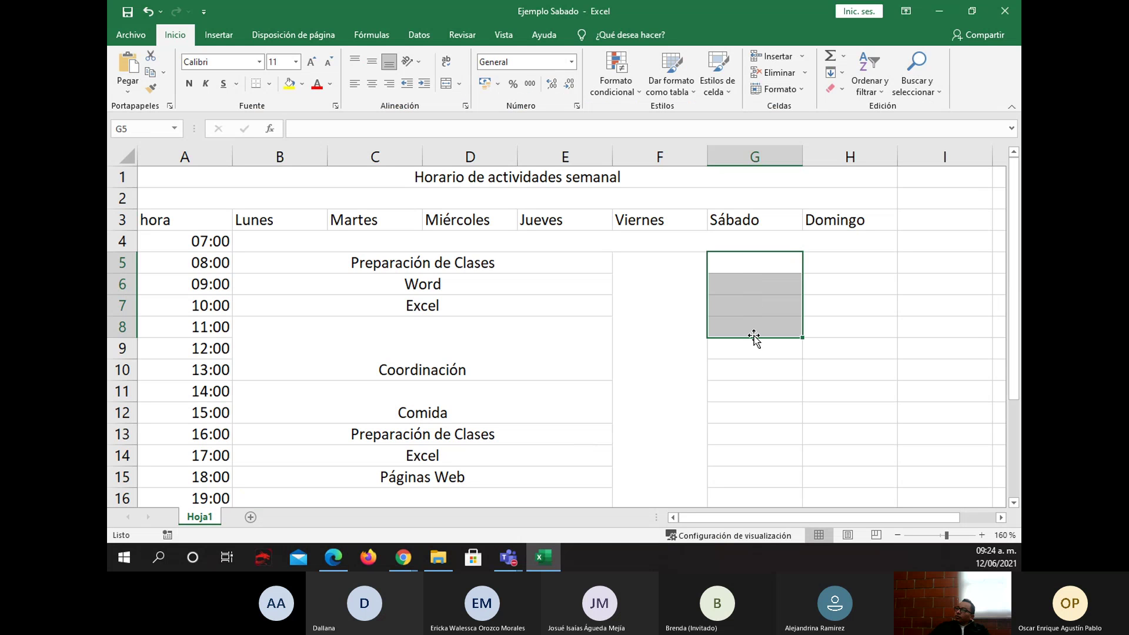
{"action": "left_click", "coordinate": [446, 84]}
{"action": "type", "text": "Sae"}
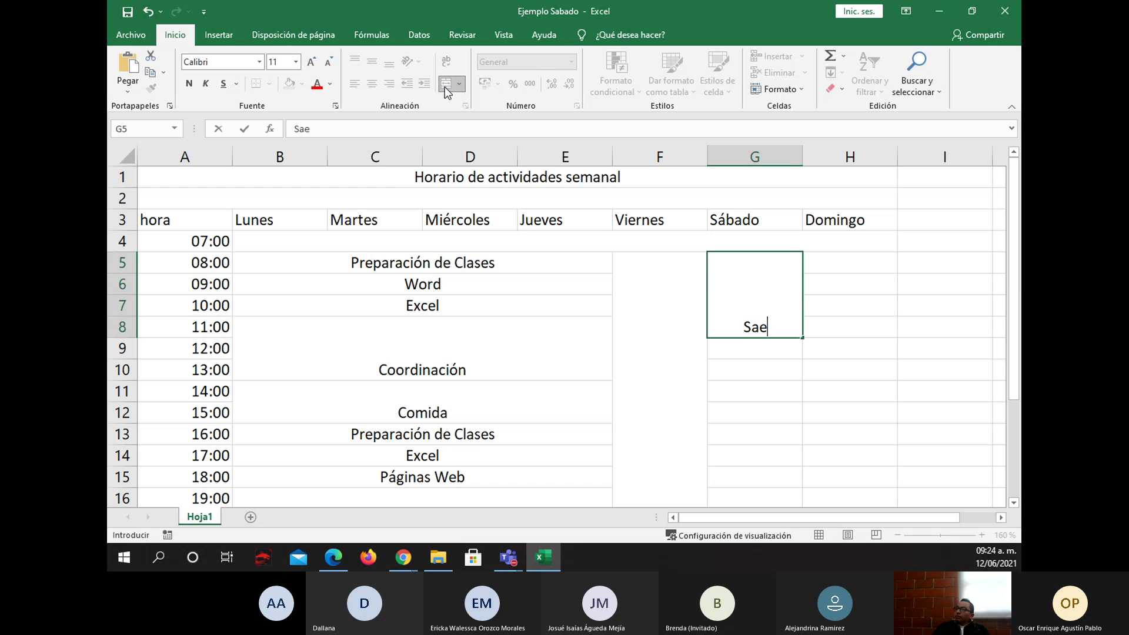
{"action": "key", "text": "Tab"}
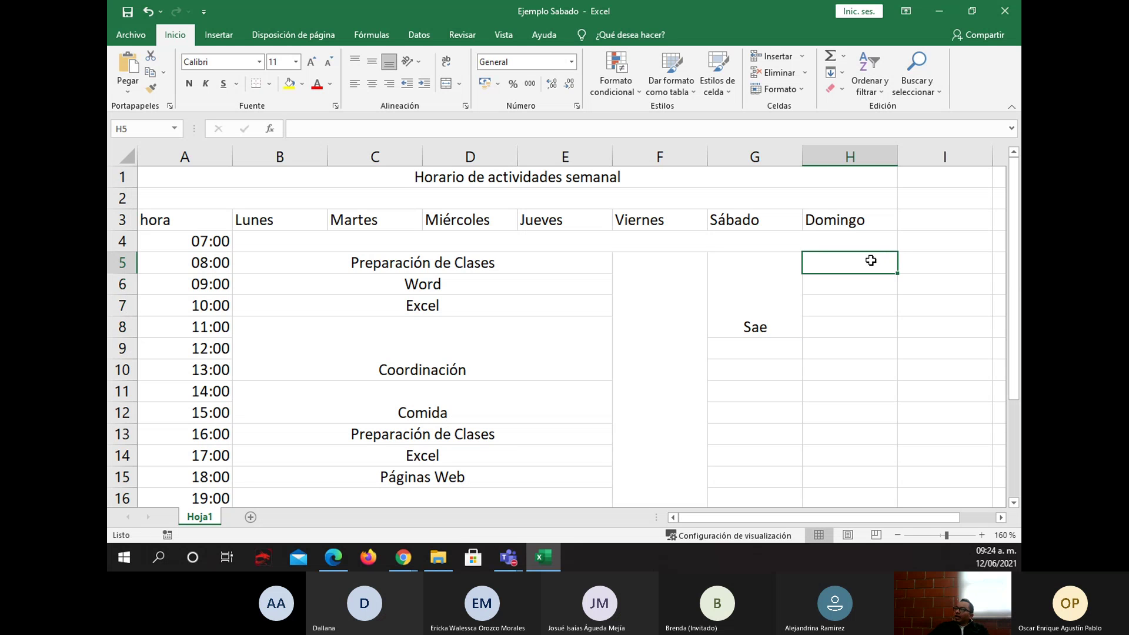
{"action": "left_click_drag", "start_coordinate": [871, 260], "coordinate": [865, 325]}
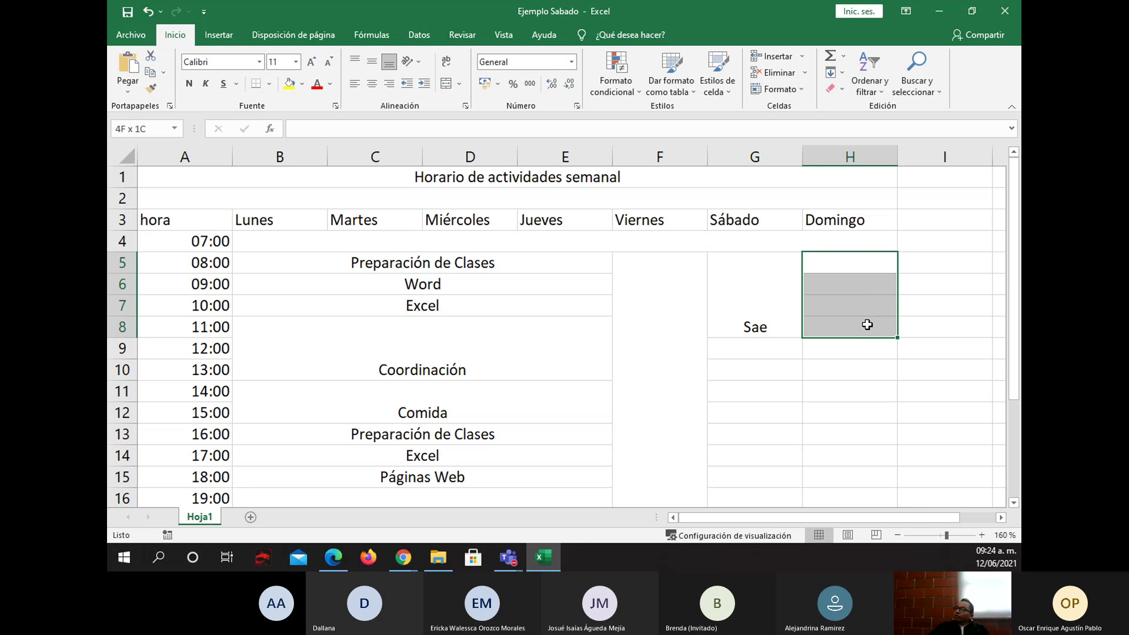
{"action": "left_click", "coordinate": [445, 83]}
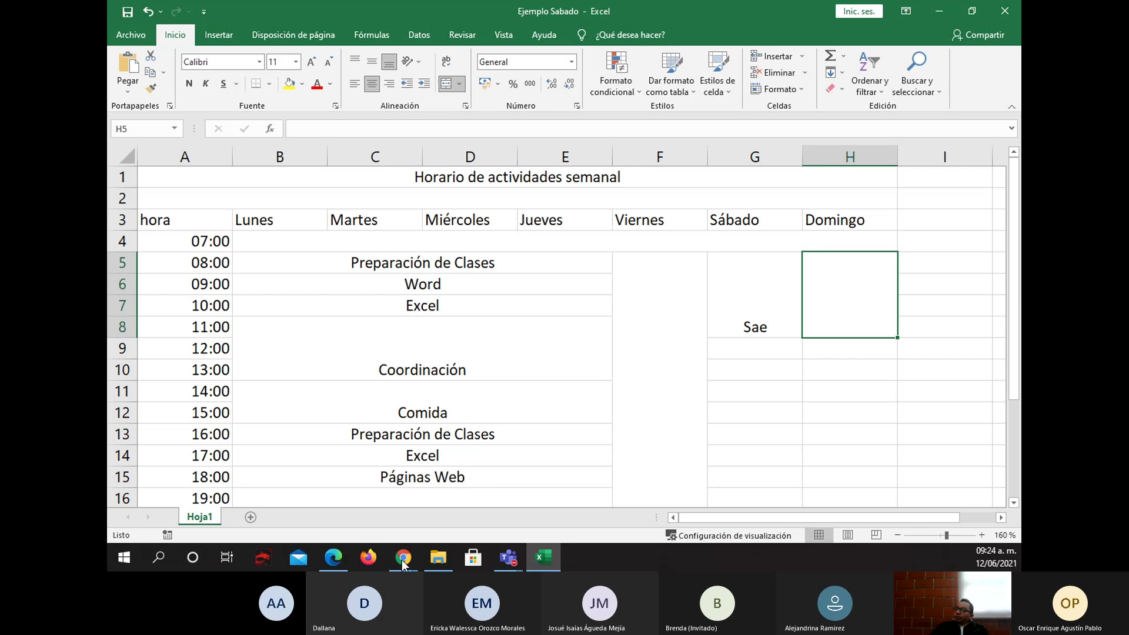
- Check the Saturday 12:00 to 15:00 block in the exercise PDF, and in Excel merge and center G9:G12 and enter "noi"
{"action": "left_click", "coordinate": [338, 562]}
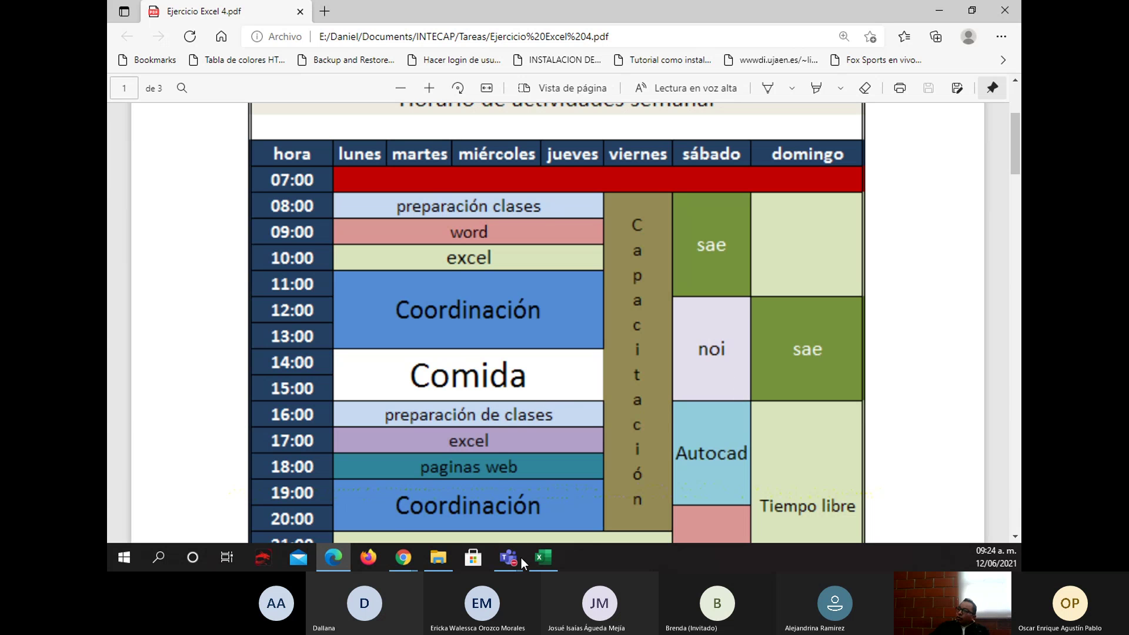
{"action": "left_click", "coordinate": [541, 560]}
{"action": "left_click", "coordinate": [770, 353]}
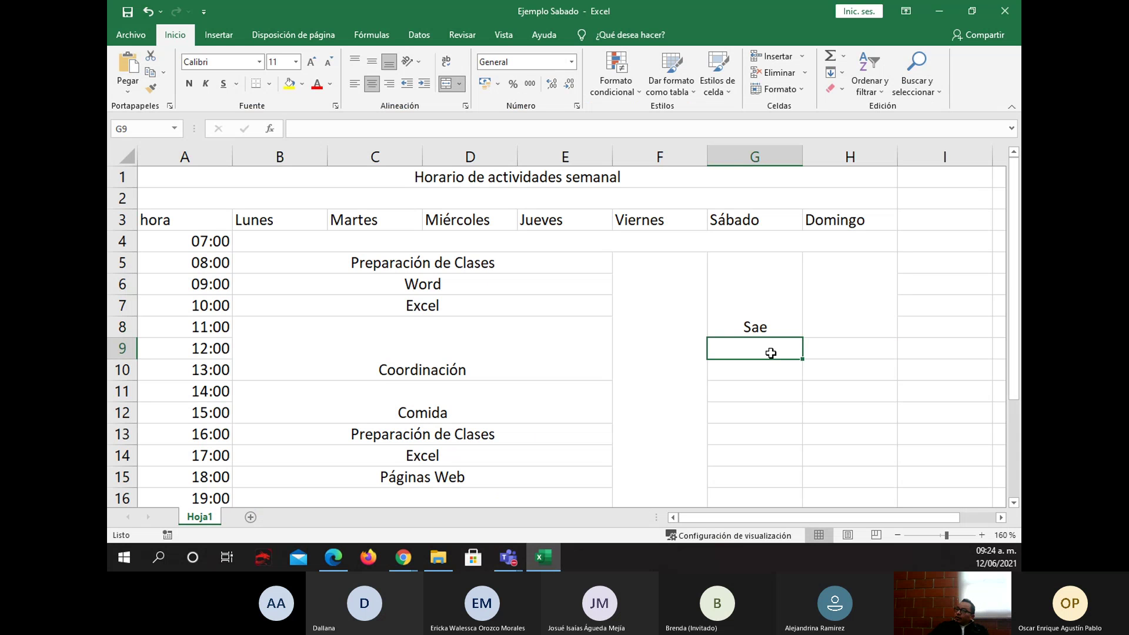
{"action": "left_click_drag", "start_coordinate": [771, 353], "coordinate": [771, 413]}
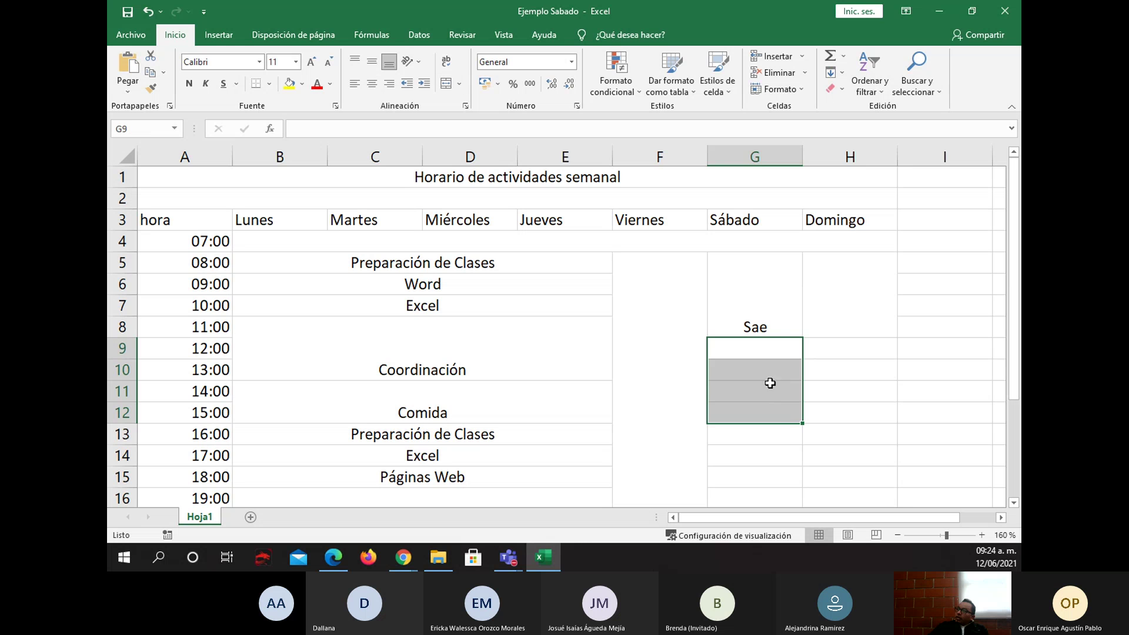
{"action": "left_click", "coordinate": [447, 84]}
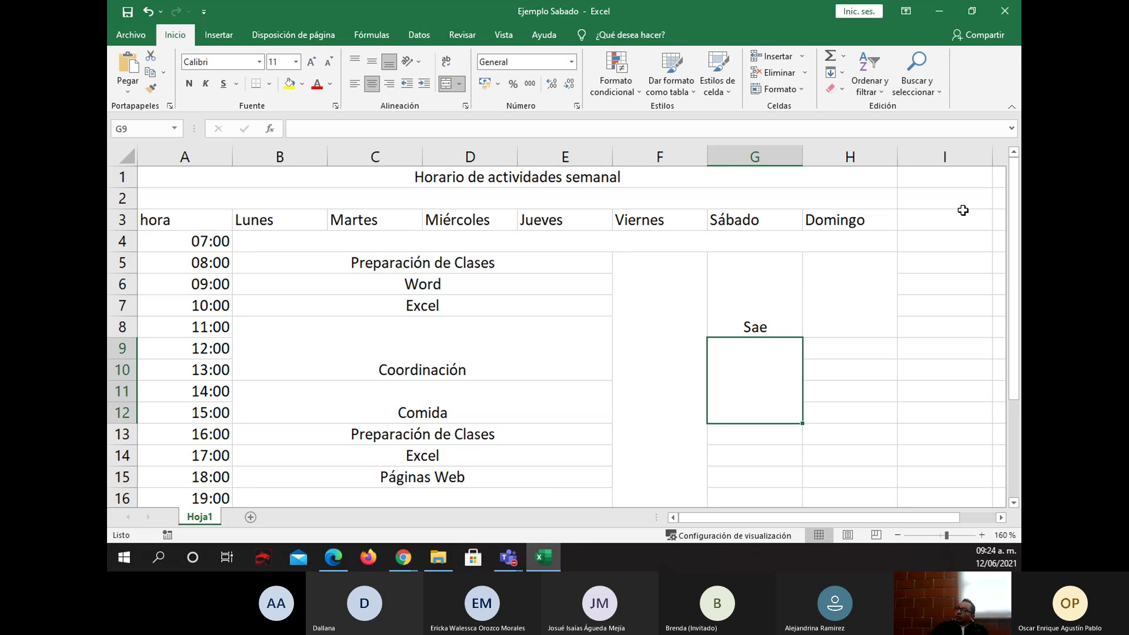
{"action": "type", "text": "noi"}
{"action": "key", "text": "Return"}
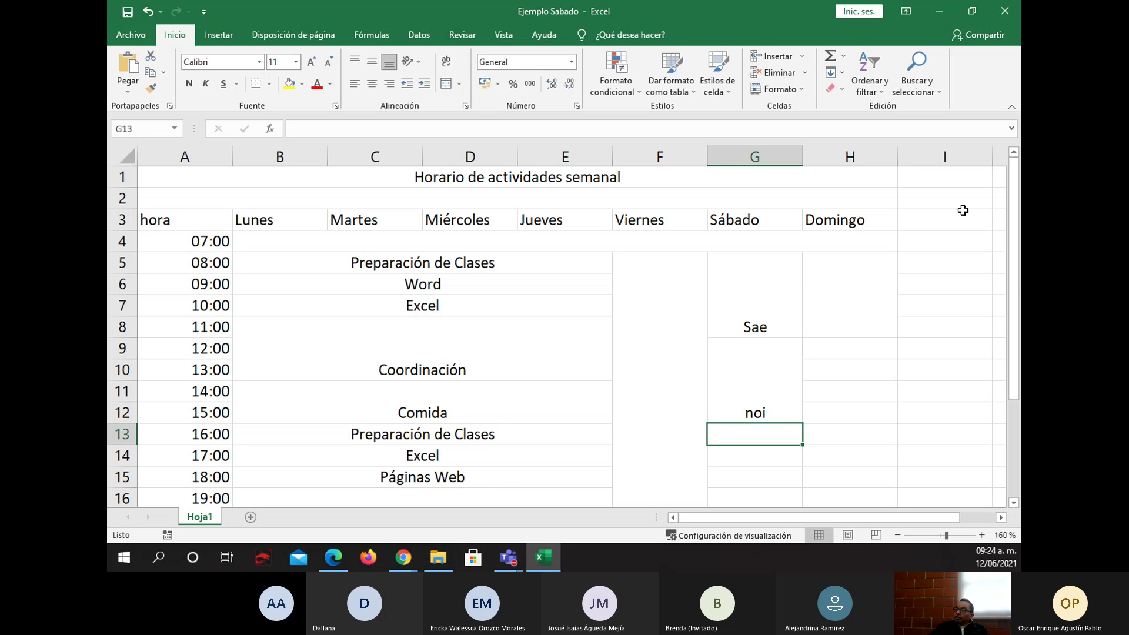
- Check the Sunday 12:00 to 15:00 block in the exercise PDF, and in Excel merge and center H9:H12 and enter "Sae"
{"action": "left_click", "coordinate": [333, 557]}
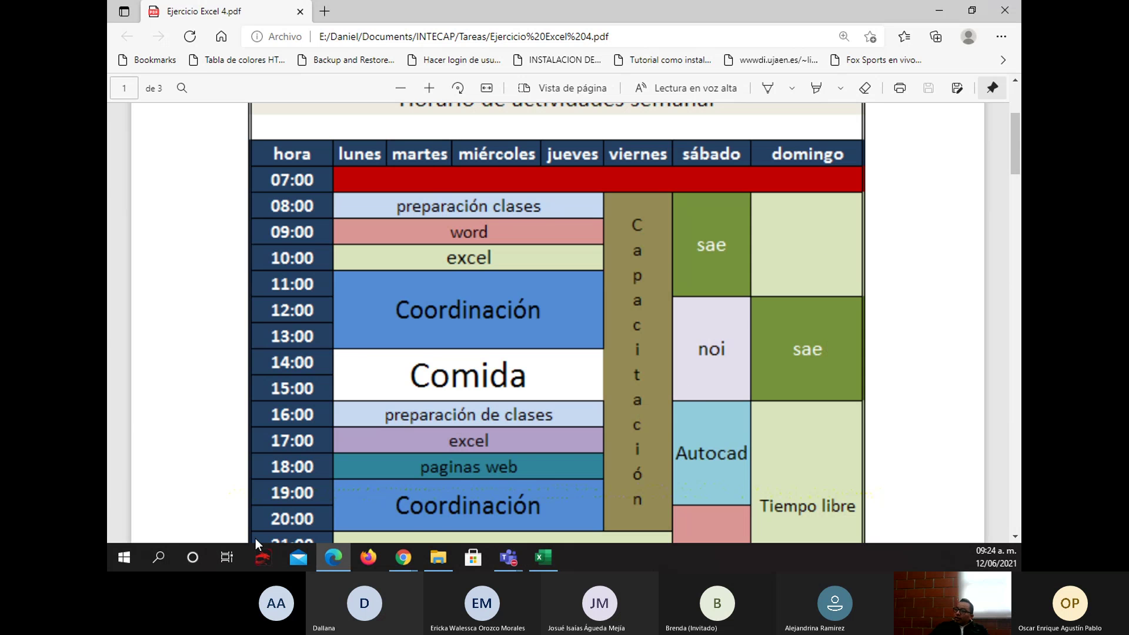
{"action": "left_click", "coordinate": [539, 557]}
{"action": "left_click_drag", "start_coordinate": [854, 344], "coordinate": [856, 409]}
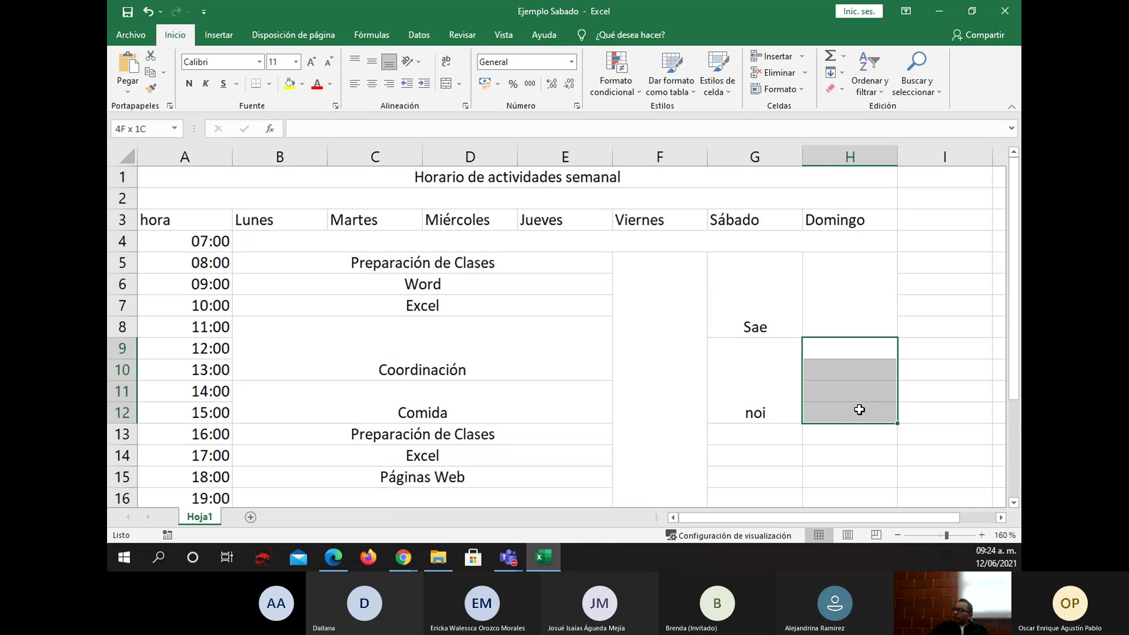
{"action": "left_click", "coordinate": [446, 84]}
{"action": "type", "text": "Sae"}
{"action": "key", "text": "Return"}
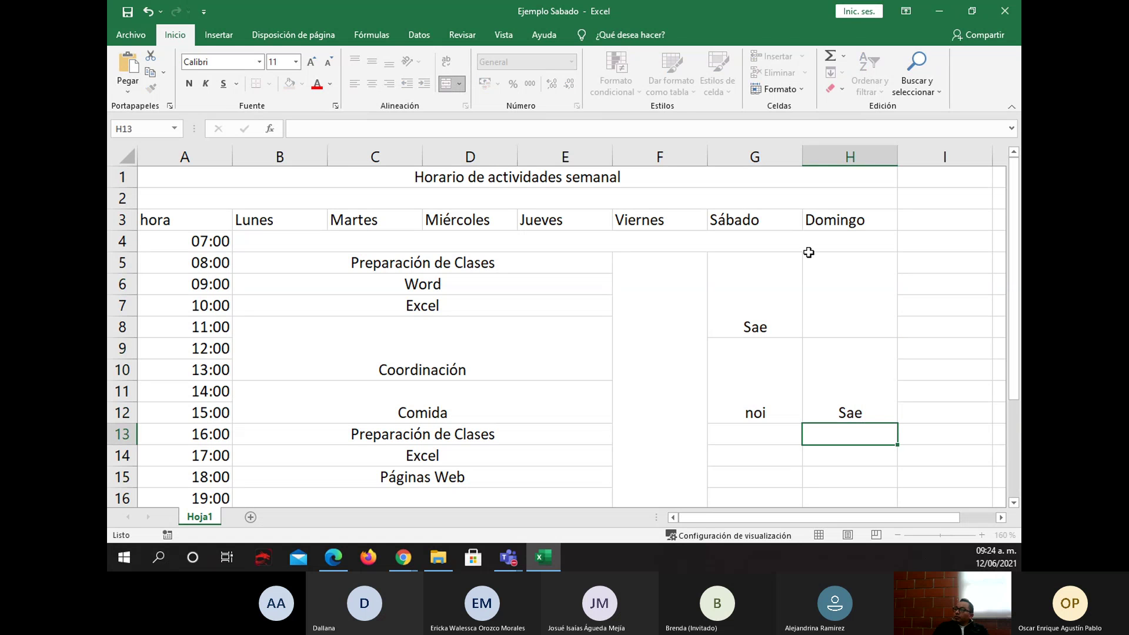
- Check the Saturday 16:00 to 19:00 block in the exercise PDF, and in Excel merge and center G13:G16 and enter "Autocad"
{"action": "left_click", "coordinate": [333, 557]}
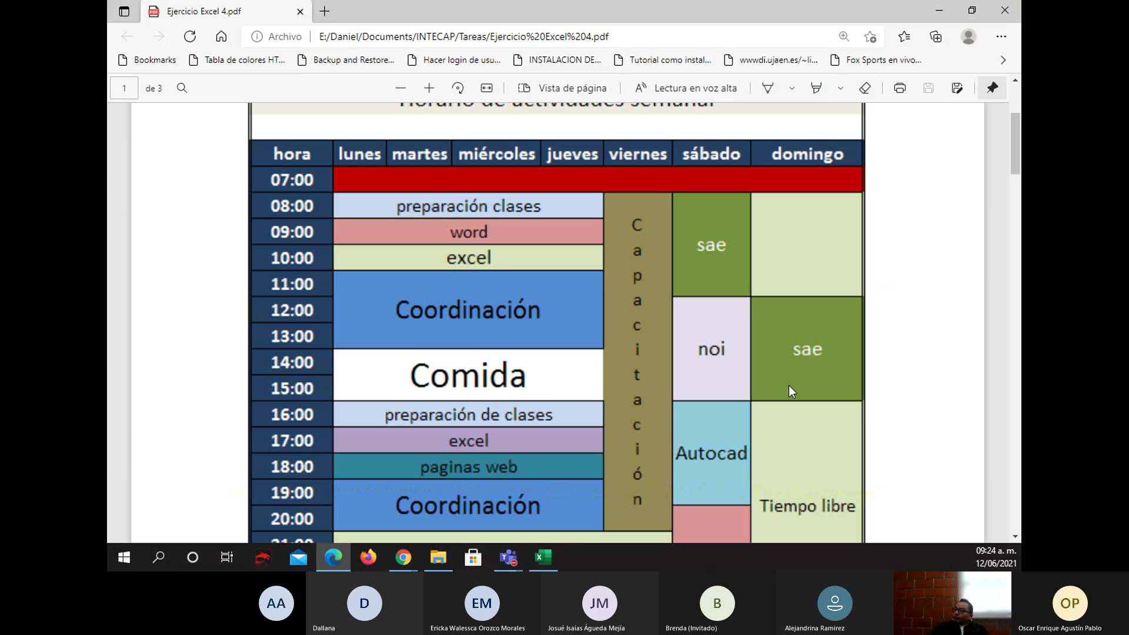
{"action": "scroll", "coordinate": [764, 397], "scroll_direction": "down", "scroll_amount": 1}
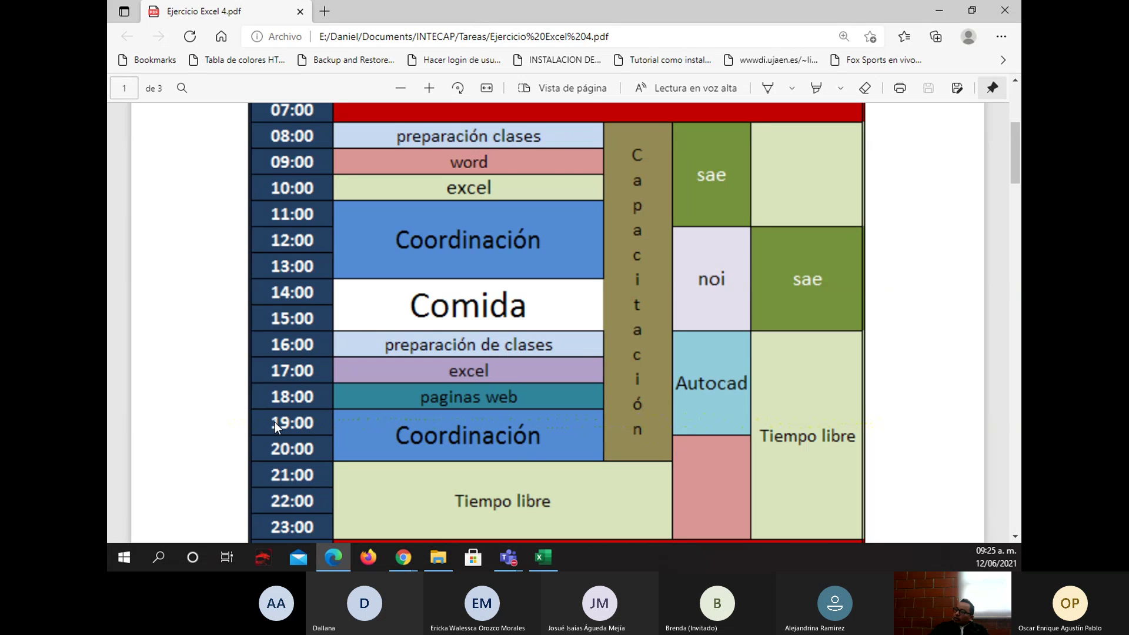
{"action": "left_click", "coordinate": [537, 556]}
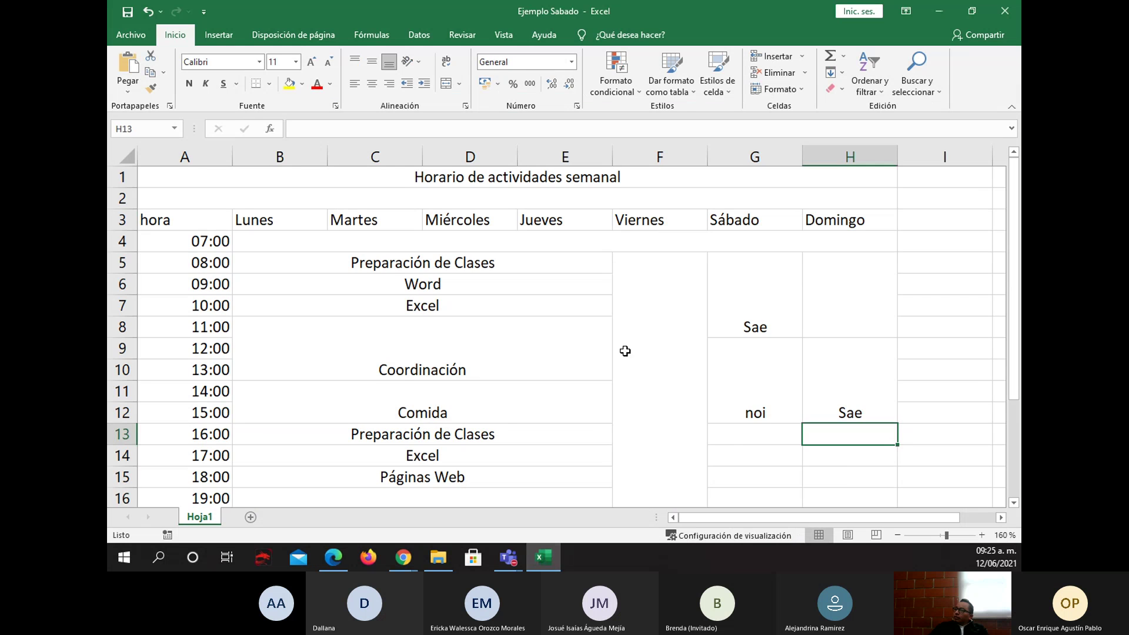
{"action": "left_click", "coordinate": [750, 440]}
{"action": "left_click_drag", "start_coordinate": [751, 439], "coordinate": [748, 505]}
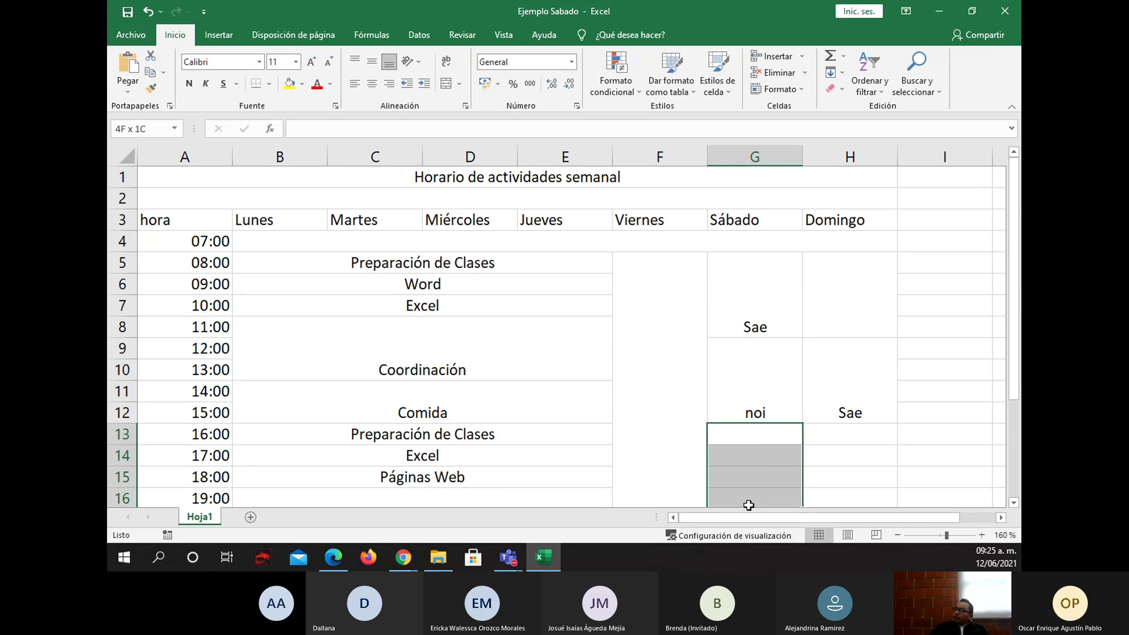
{"action": "scroll", "coordinate": [746, 482], "scroll_direction": "down", "scroll_amount": 1}
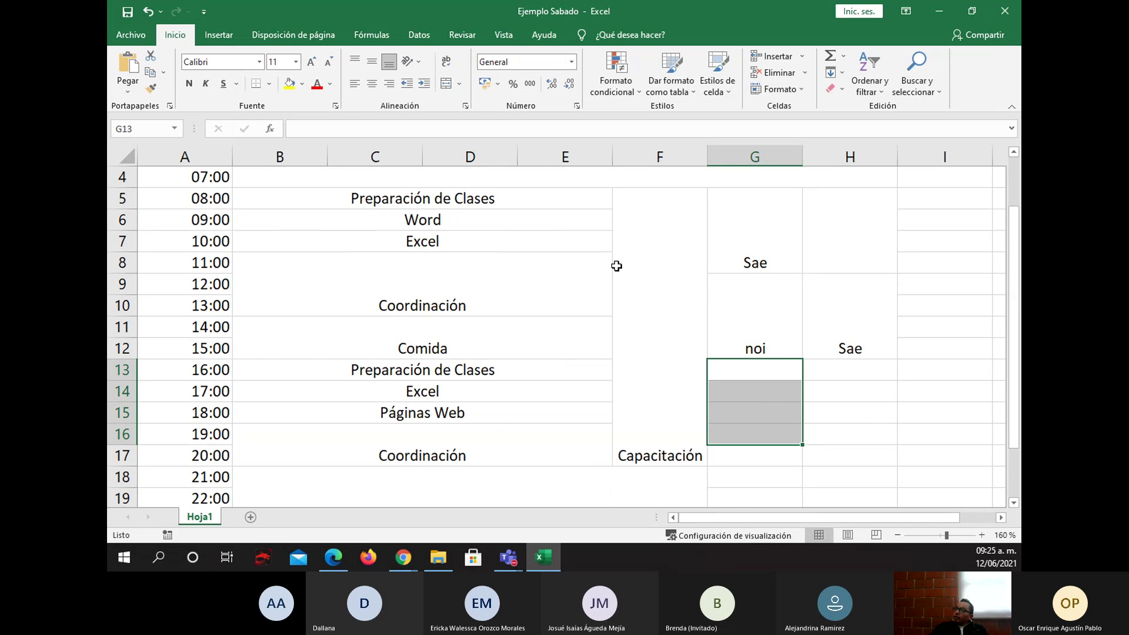
{"action": "left_click", "coordinate": [445, 83]}
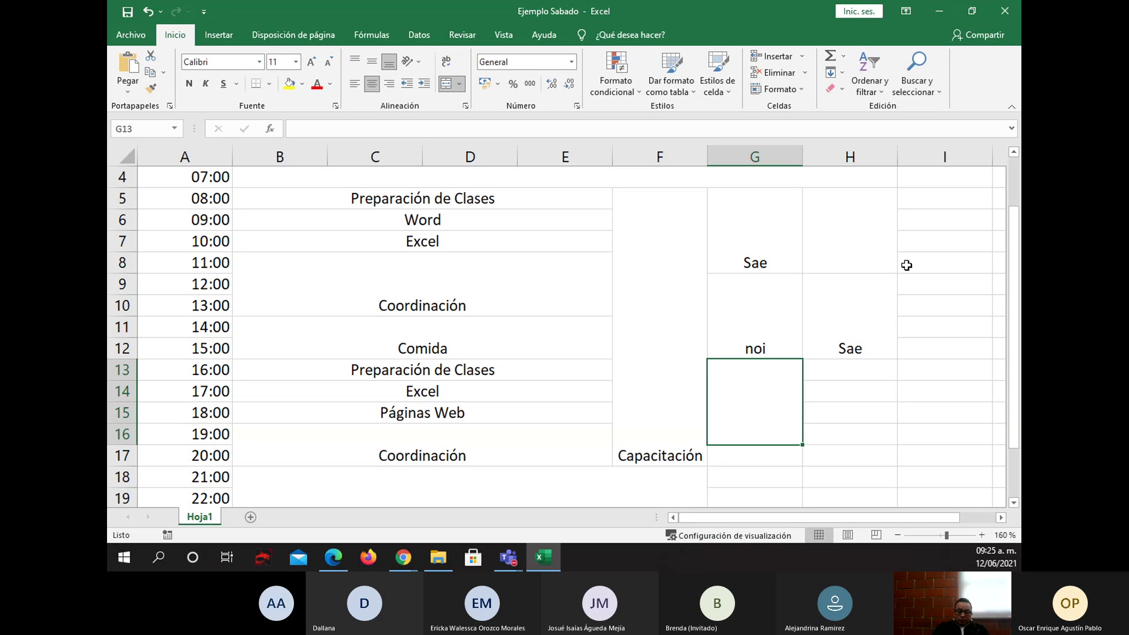
{"action": "type", "text": "Autocad"}
{"action": "key", "text": "Tab"}
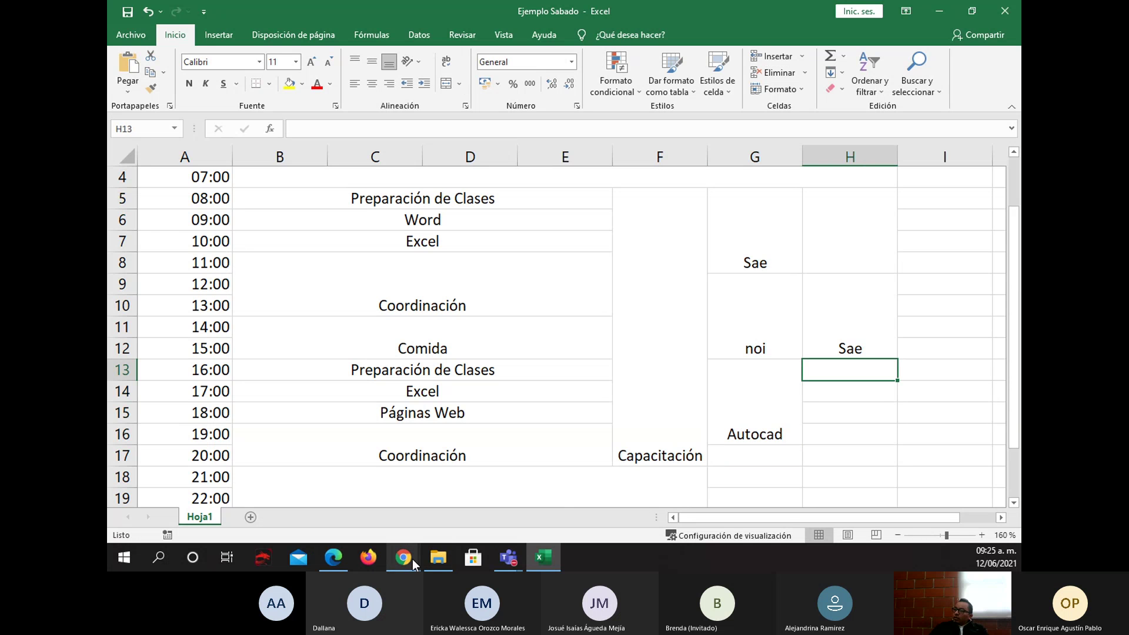
- Check the Sunday 16:00 to 23:00 block in the exercise PDF, and in Excel merge and center H13:H20 and enter "Tiempo Libre"
{"action": "left_click", "coordinate": [334, 558]}
{"action": "scroll", "coordinate": [798, 385], "scroll_direction": "down", "scroll_amount": 1}
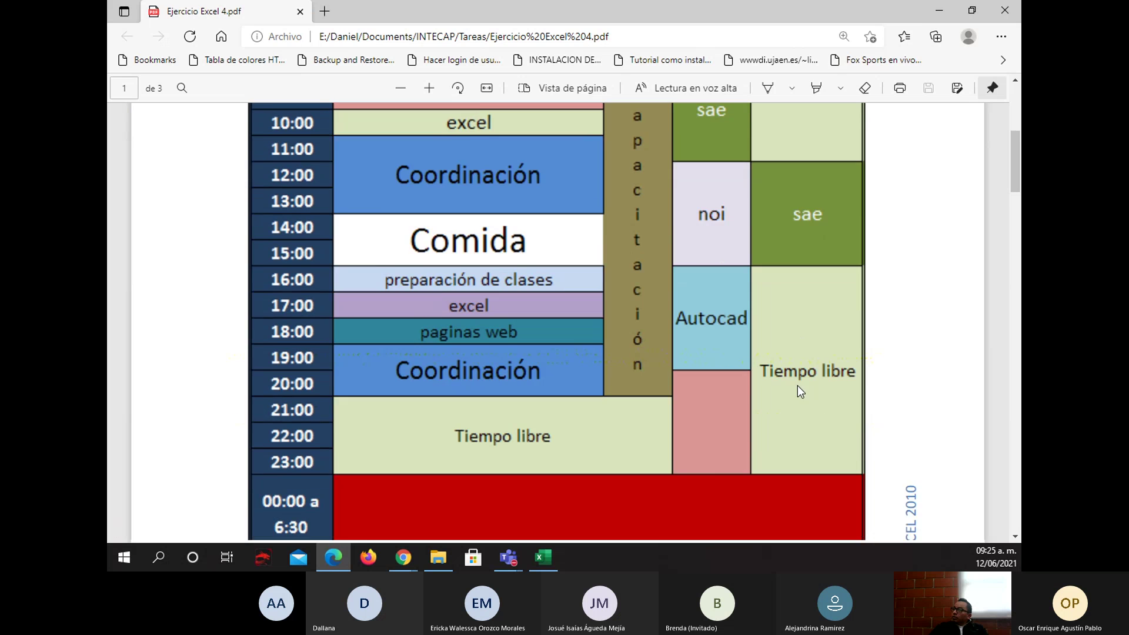
{"action": "scroll", "coordinate": [800, 389], "scroll_direction": "up", "scroll_amount": 3}
{"action": "scroll", "coordinate": [749, 435], "scroll_direction": "down", "scroll_amount": 1}
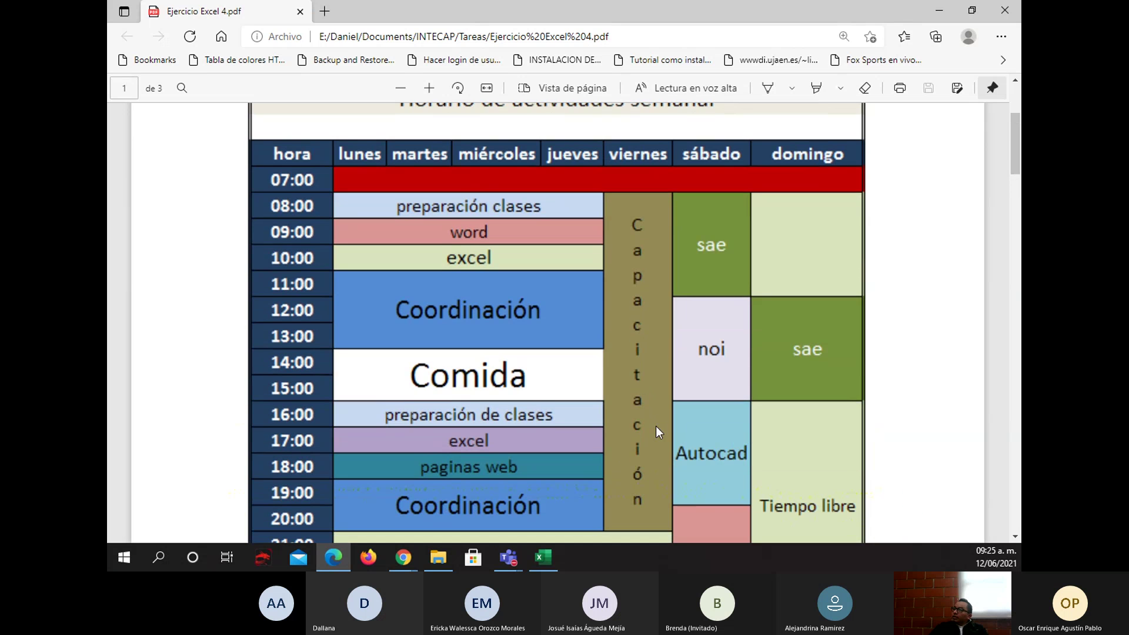
{"action": "scroll", "coordinate": [788, 441], "scroll_direction": "down", "scroll_amount": 2}
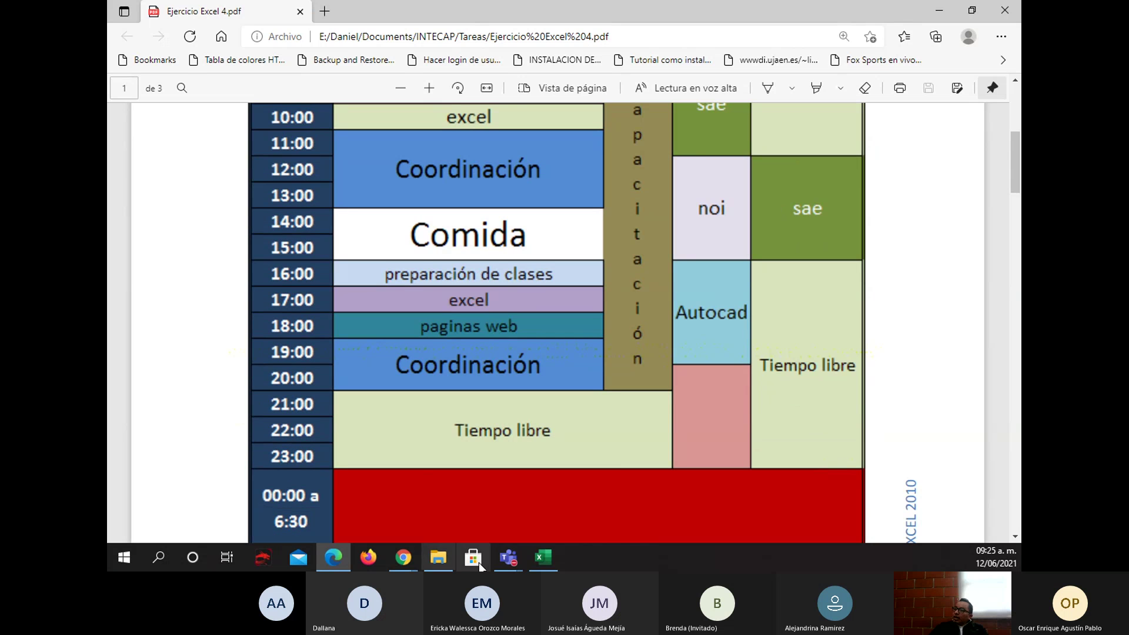
{"action": "left_click", "coordinate": [542, 558]}
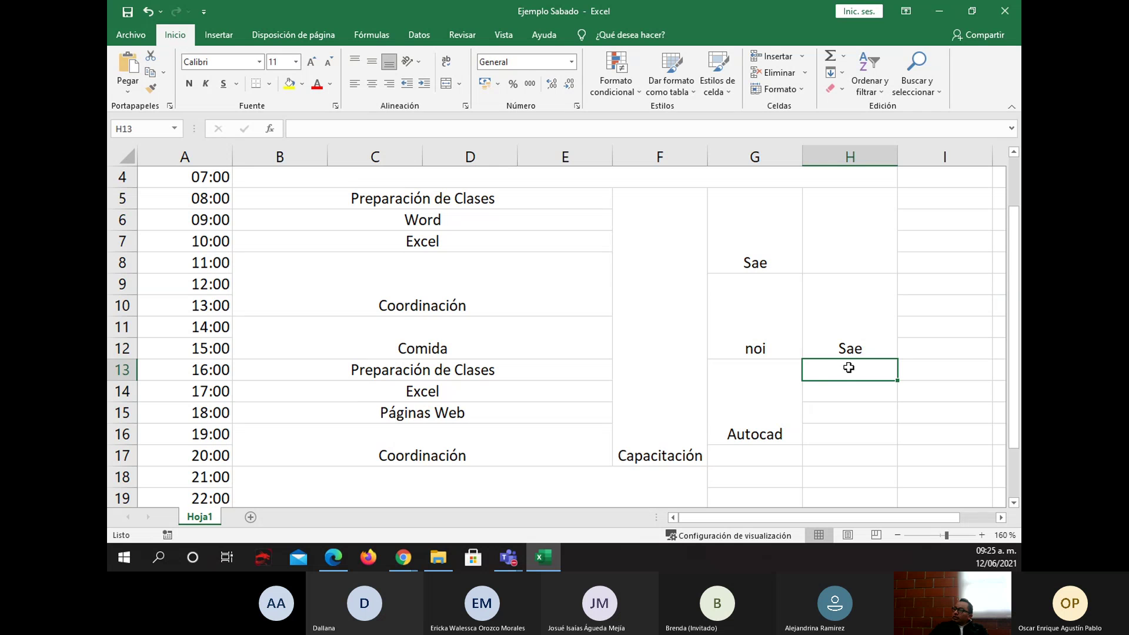
{"action": "left_click_drag", "start_coordinate": [848, 367], "coordinate": [855, 428]}
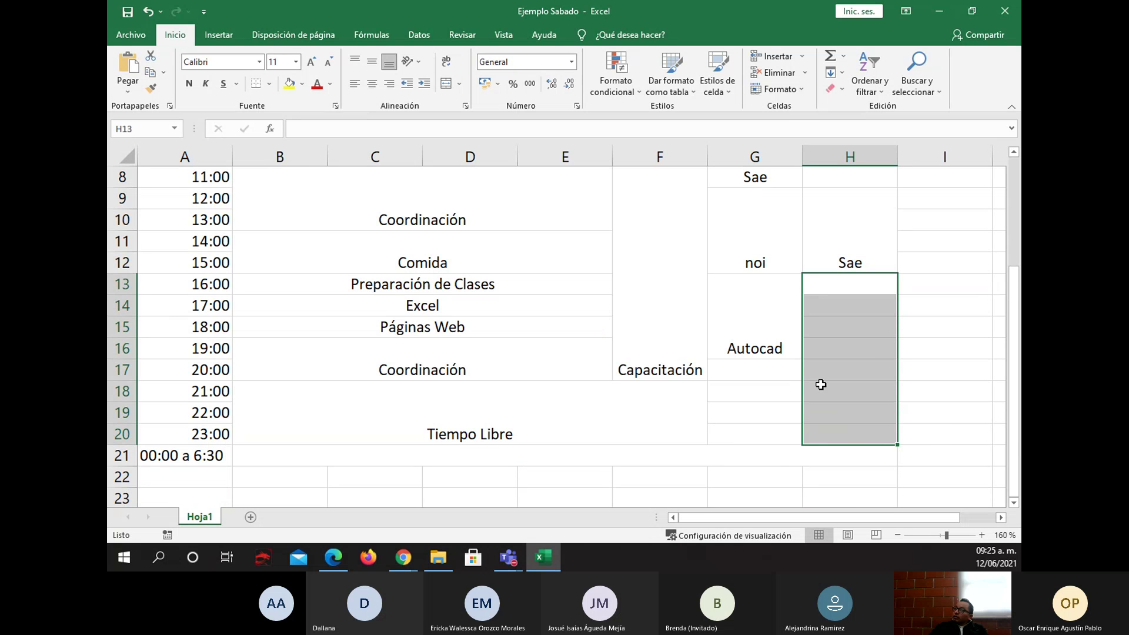
{"action": "left_click", "coordinate": [446, 83]}
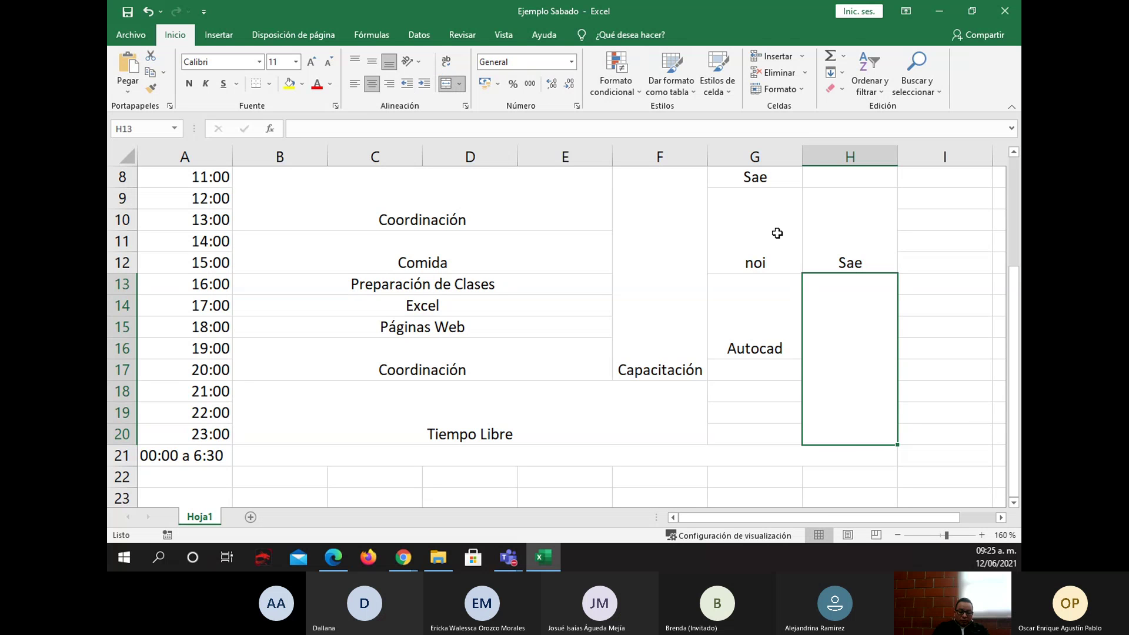
{"action": "type", "text": "Tiempo Libre"}
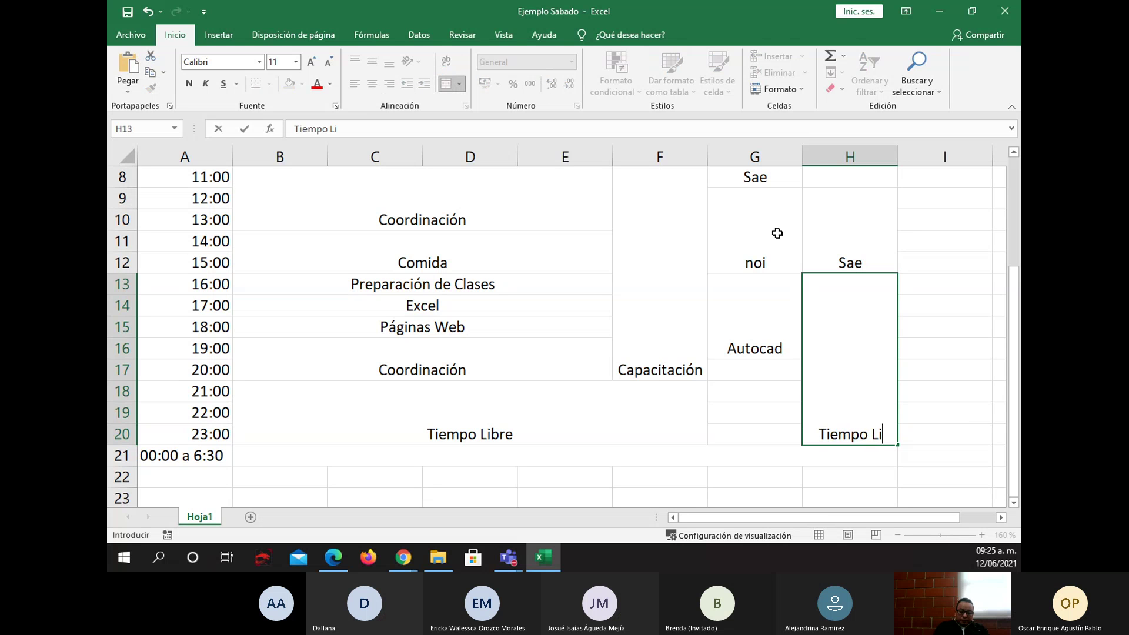
{"action": "key", "text": "Return"}
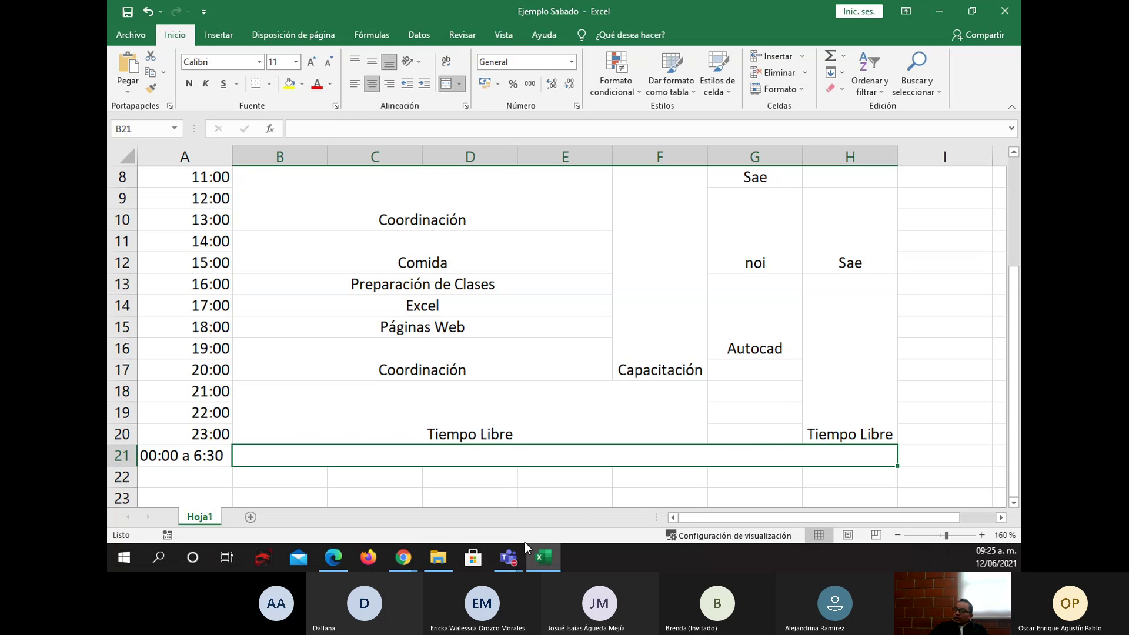
- Check the Saturday 20:00 to 23:00 block in the exercise PDF, and in Excel merge and center G17:G20 without text
{"action": "left_click", "coordinate": [333, 559]}
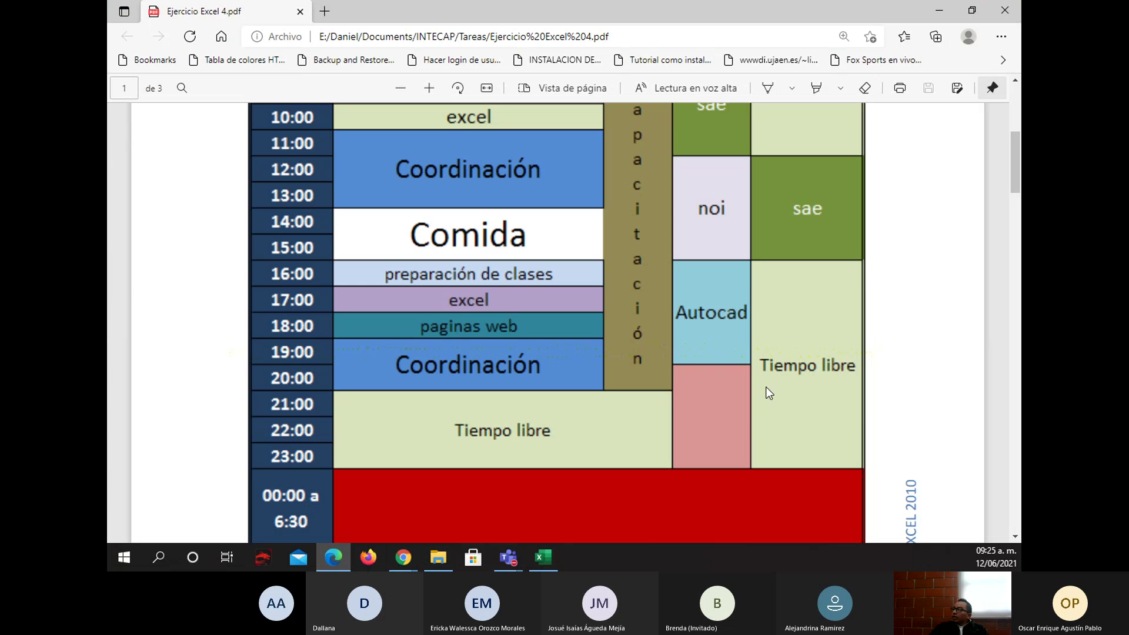
{"action": "left_click", "coordinate": [544, 557]}
{"action": "left_click_drag", "start_coordinate": [741, 369], "coordinate": [743, 428]}
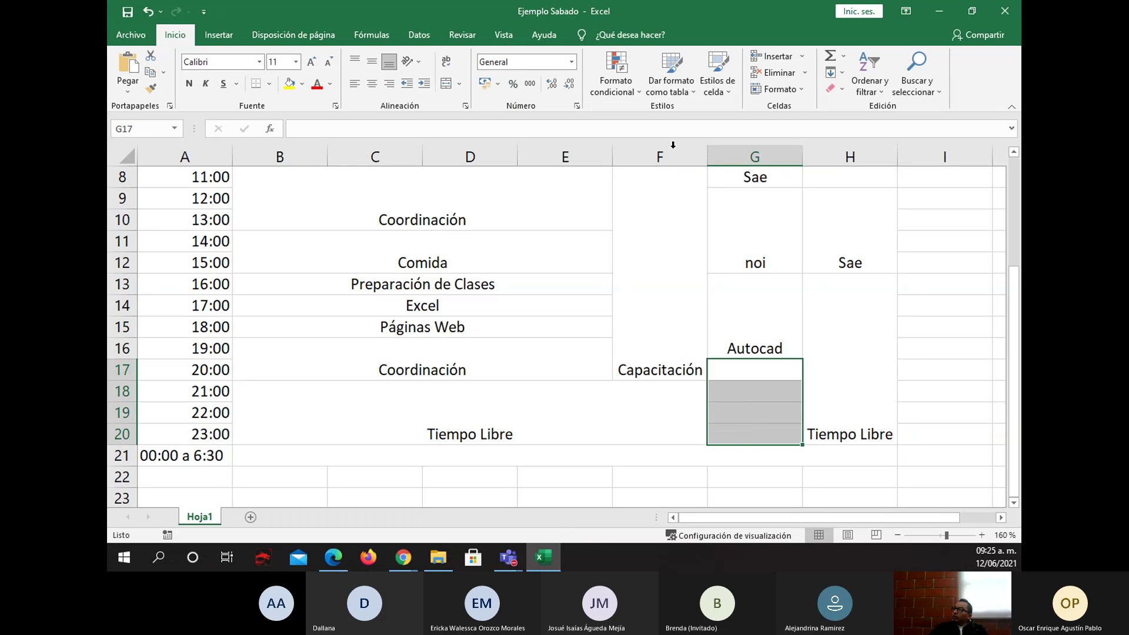
{"action": "left_click", "coordinate": [445, 84]}
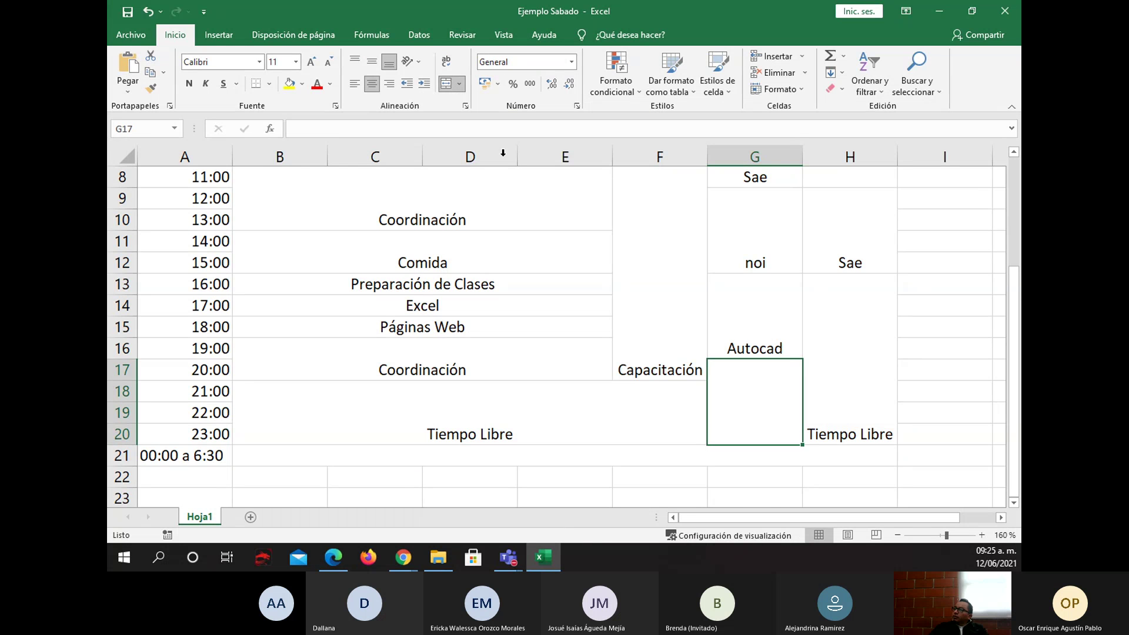
- Arrange the exercise PDF and the Excel workbook side by side, zooming both out to fit the whole schedule, with Excel at 85%
{"action": "scroll", "coordinate": [775, 342], "scroll_direction": "up", "scroll_amount": 3}
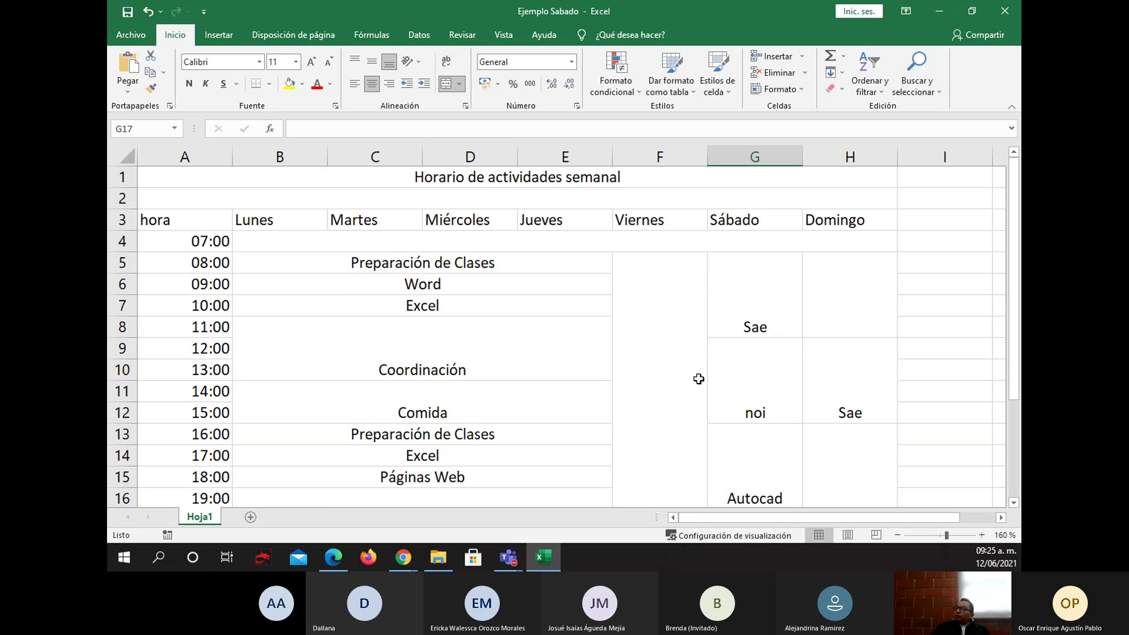
{"action": "mouse_move", "coordinate": [522, 559]}
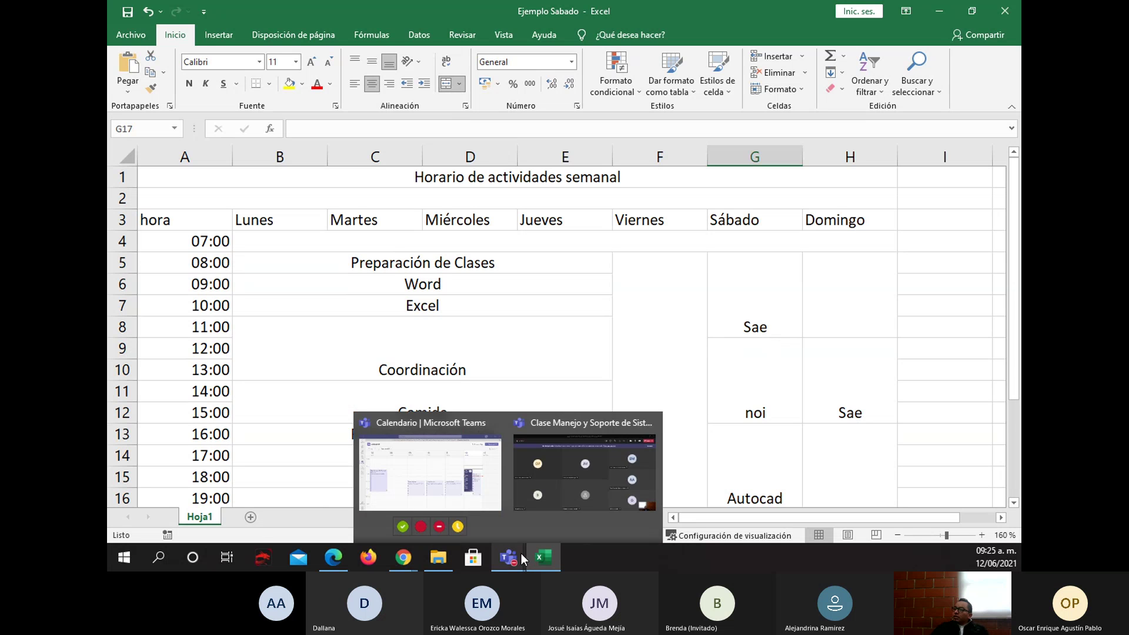
{"action": "left_click", "coordinate": [343, 554]}
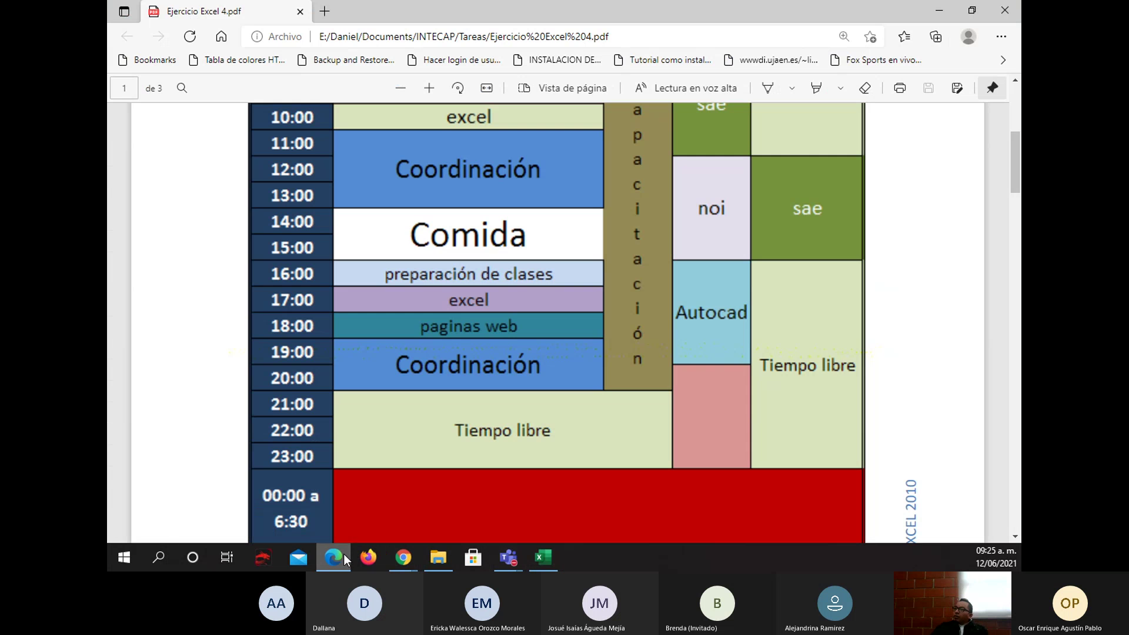
{"action": "left_click", "coordinate": [541, 554]}
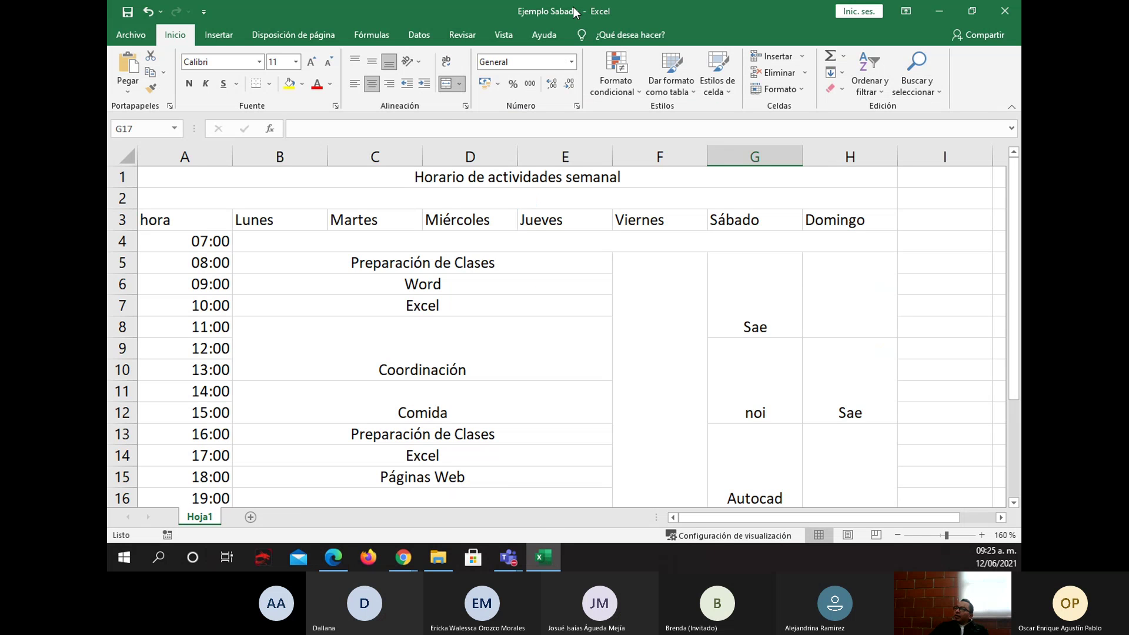
{"action": "left_click_drag", "start_coordinate": [572, 6], "coordinate": [1016, 245]}
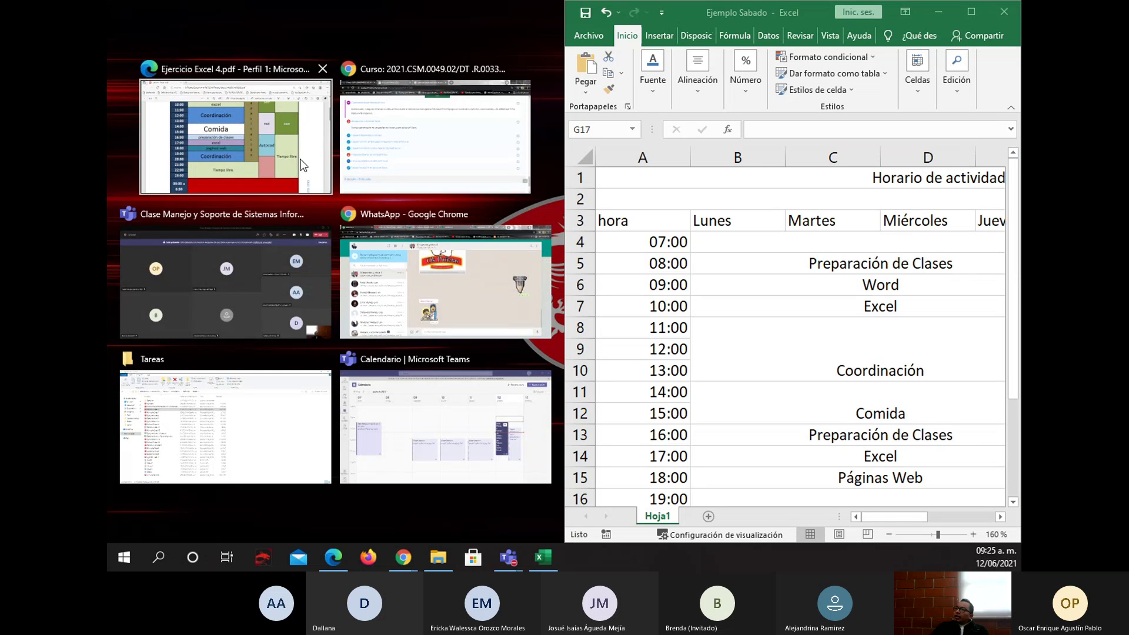
{"action": "left_click", "coordinate": [280, 150]}
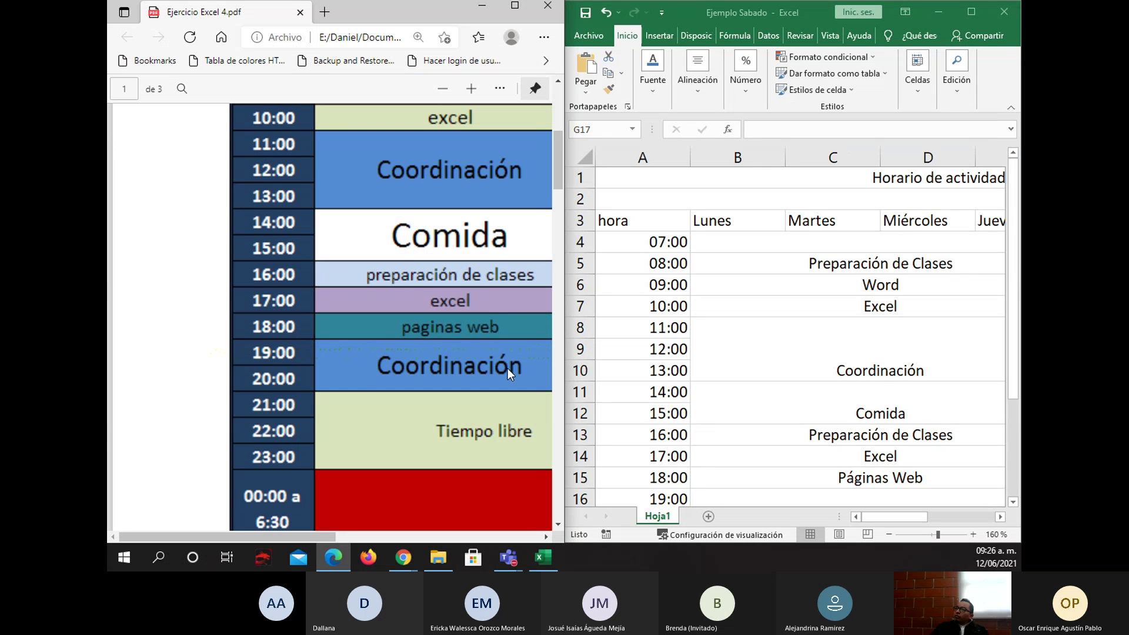
{"action": "scroll", "coordinate": [405, 334], "scroll_direction": "down", "scroll_amount": 5}
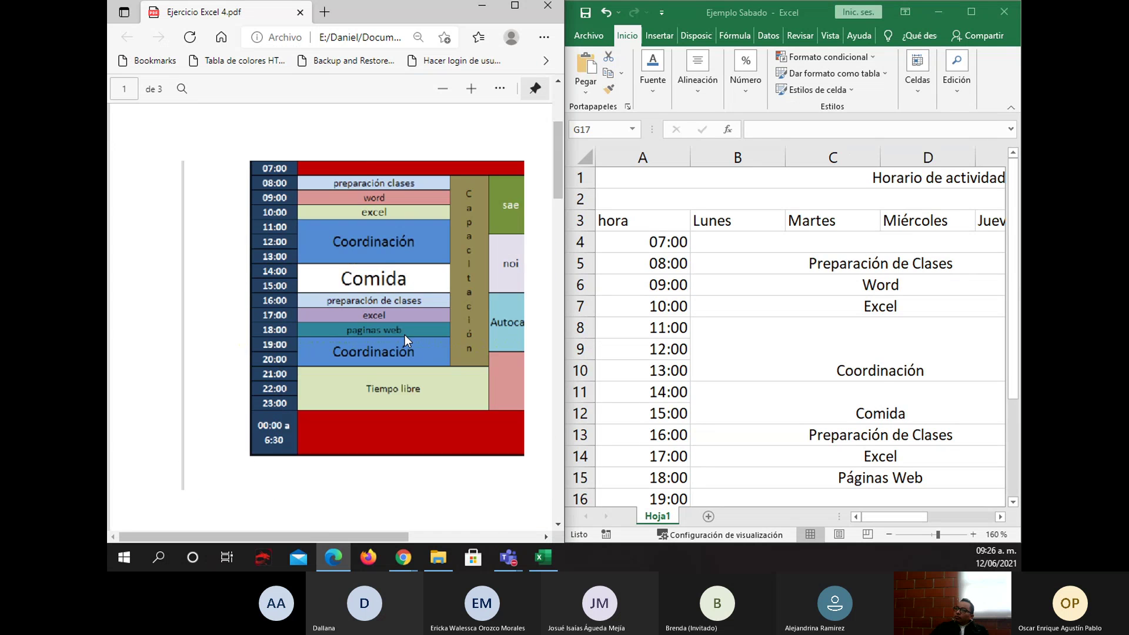
{"action": "scroll", "coordinate": [915, 341], "scroll_direction": "down", "scroll_amount": 4}
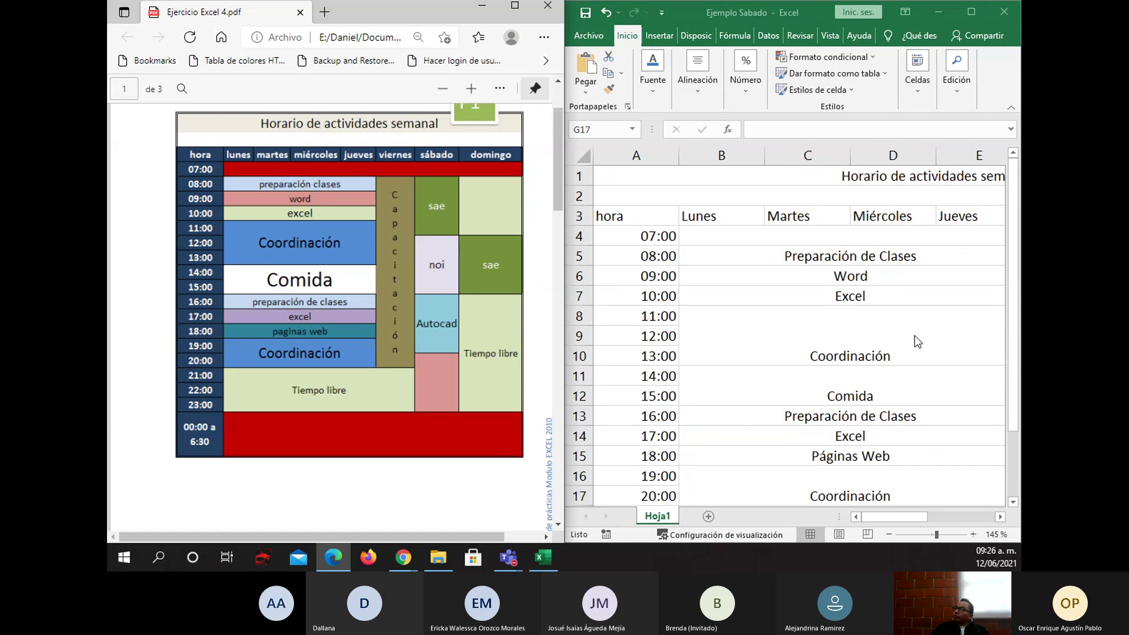
{"action": "scroll", "coordinate": [915, 337], "scroll_direction": "down", "scroll_amount": 1}
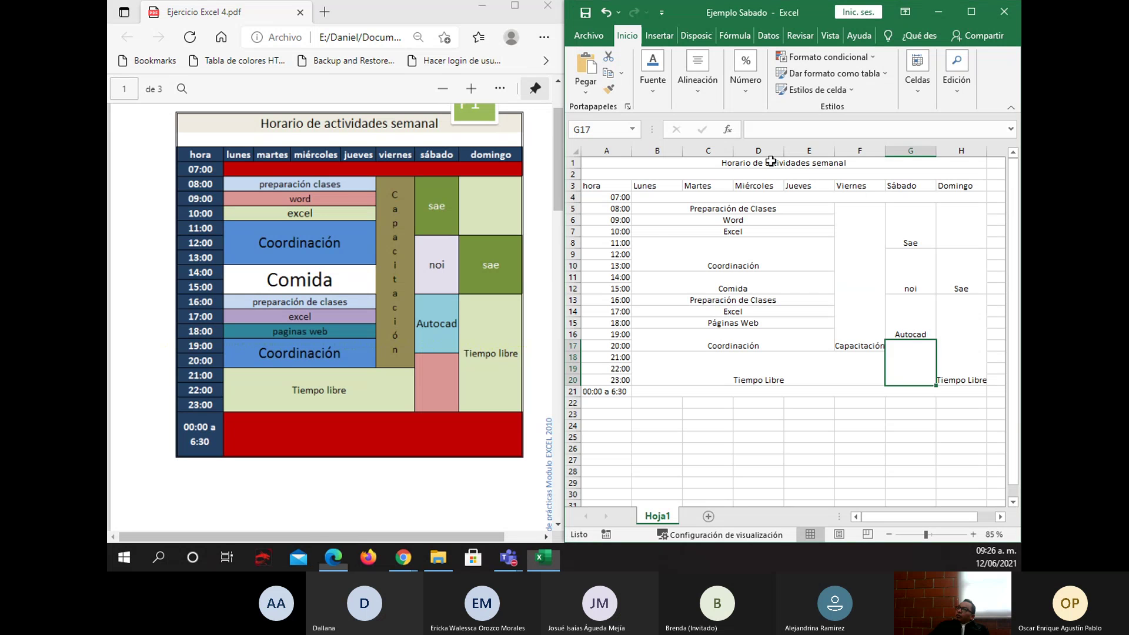
- Apply all borders to the whole schedule, from the title in A1 through row 21 and column H
{"action": "left_click", "coordinate": [809, 165]}
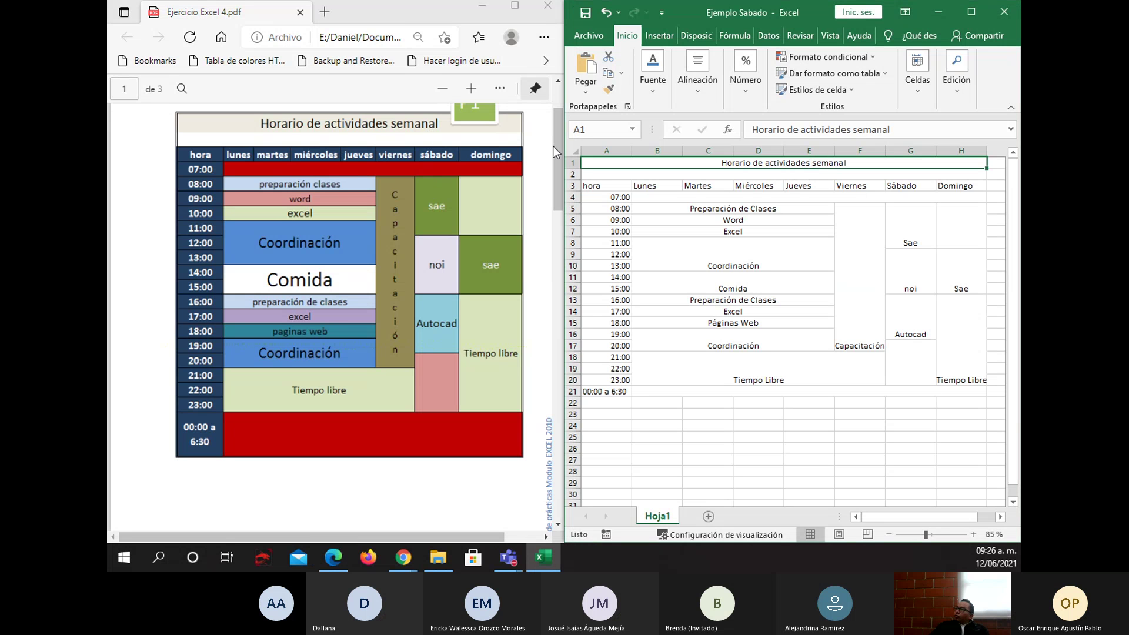
{"action": "left_click", "coordinate": [654, 97]}
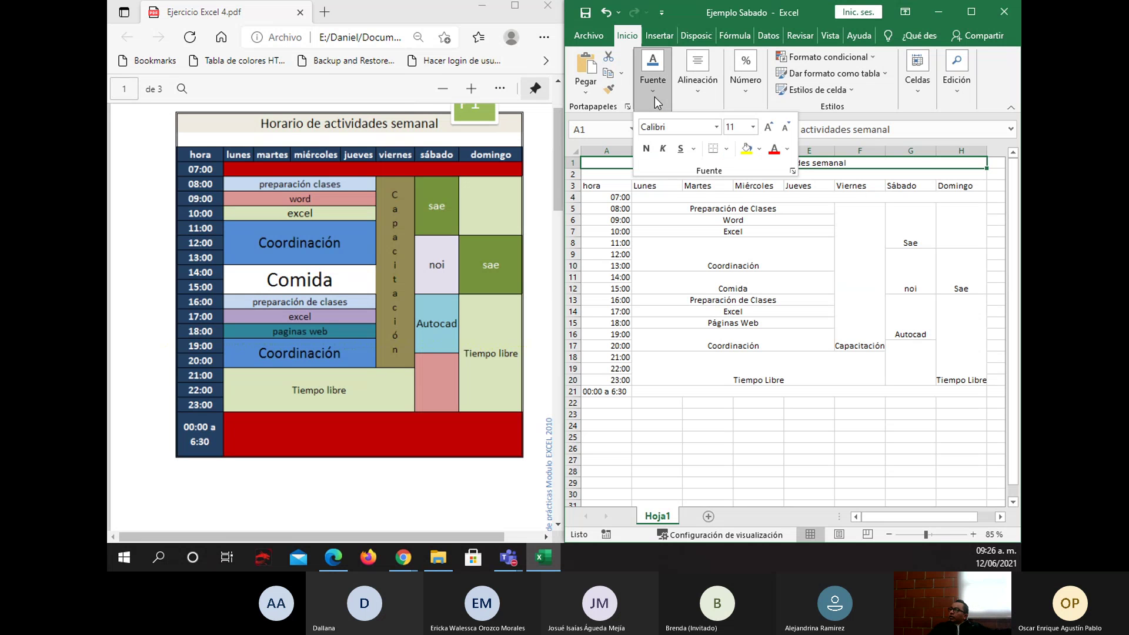
{"action": "left_click", "coordinate": [697, 221]}
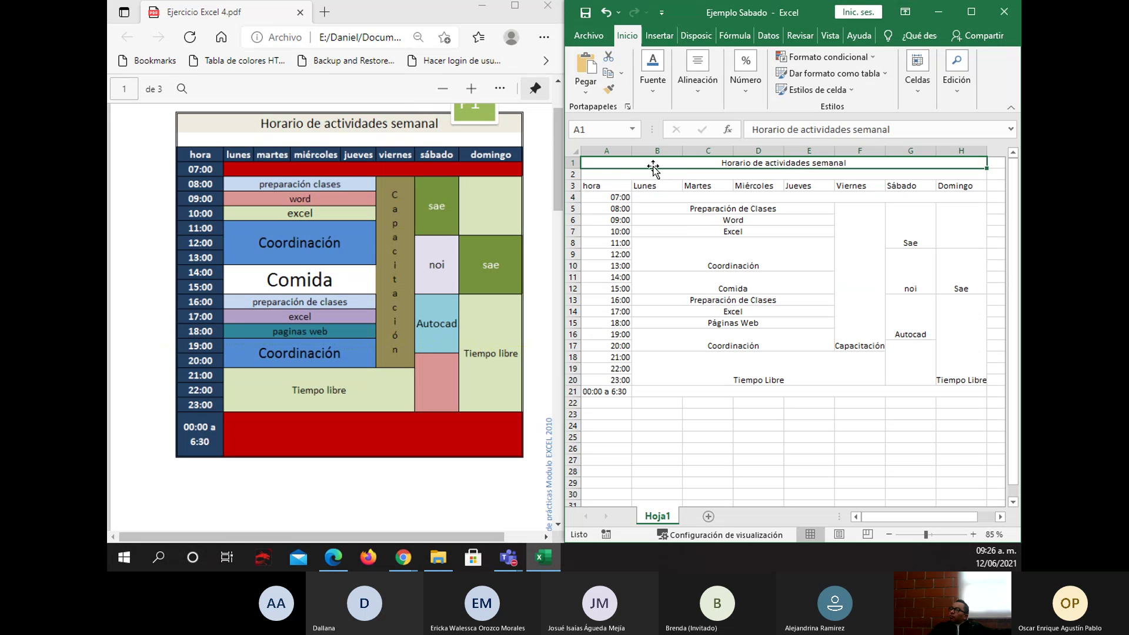
{"action": "mouse_move", "coordinate": [670, 168]}
{"action": "left_mouse_down"}
{"action": "mouse_move", "coordinate": [708, 227]}
{"action": "mouse_move", "coordinate": [714, 392]}
{"action": "left_mouse_up"}
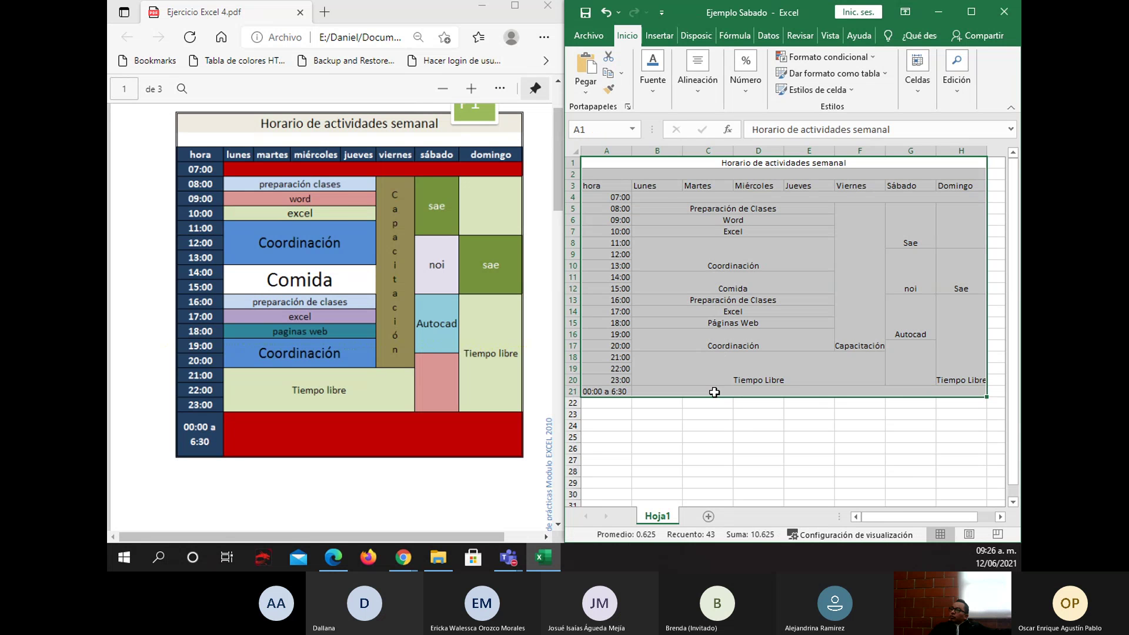
{"action": "left_click", "coordinate": [659, 93]}
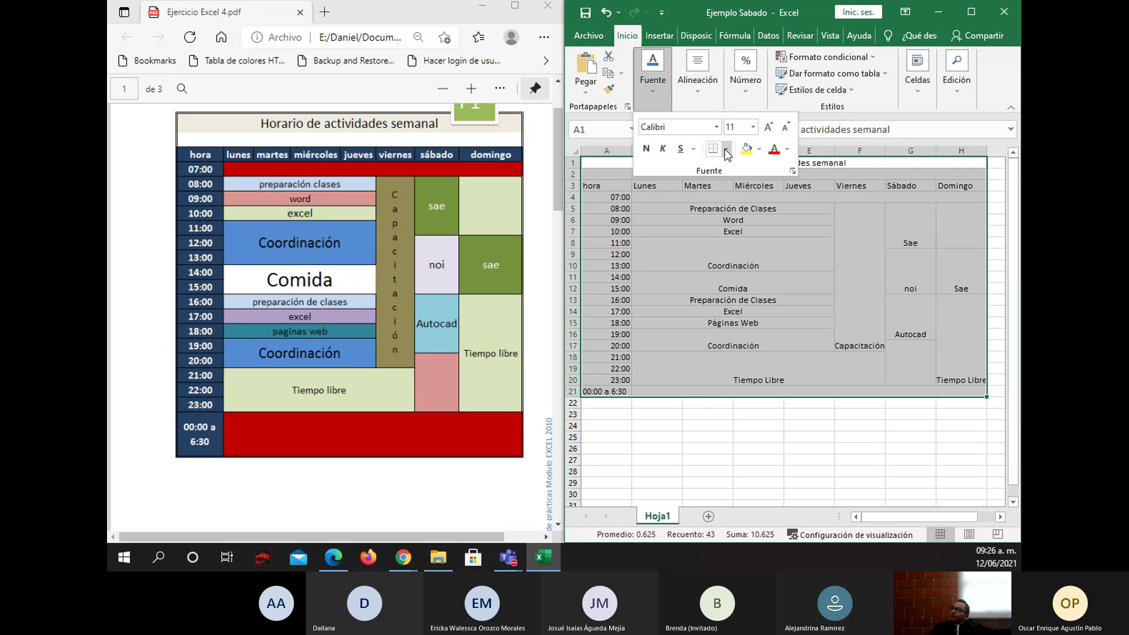
{"action": "left_click", "coordinate": [726, 148]}
{"action": "left_click", "coordinate": [757, 272]}
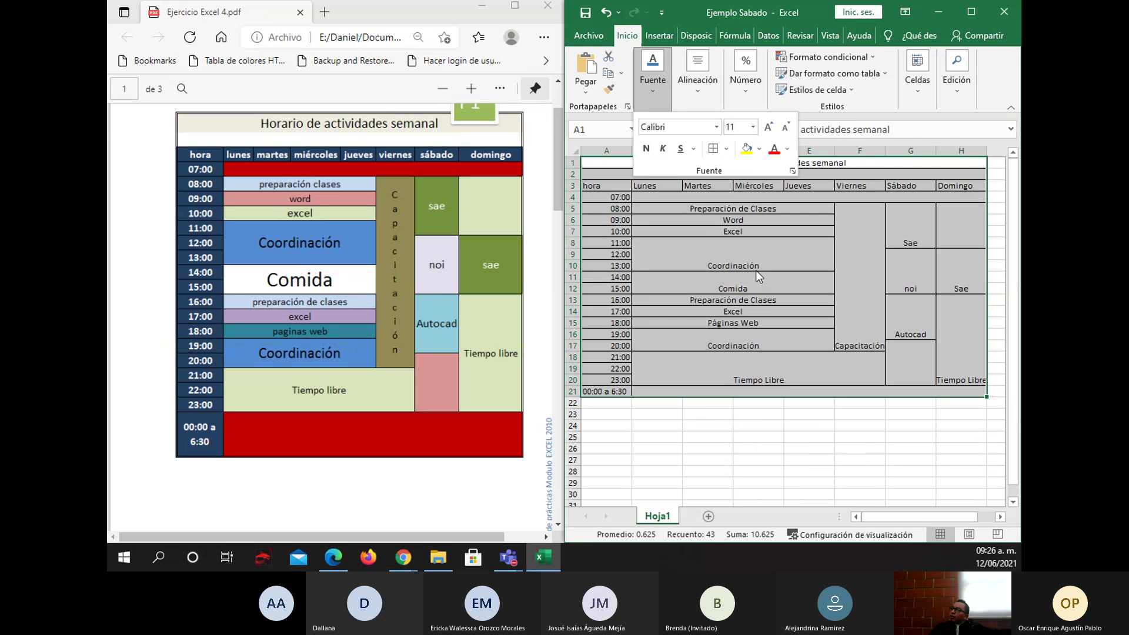
{"action": "left_click", "coordinate": [775, 406]}
{"action": "left_click", "coordinate": [801, 335]}
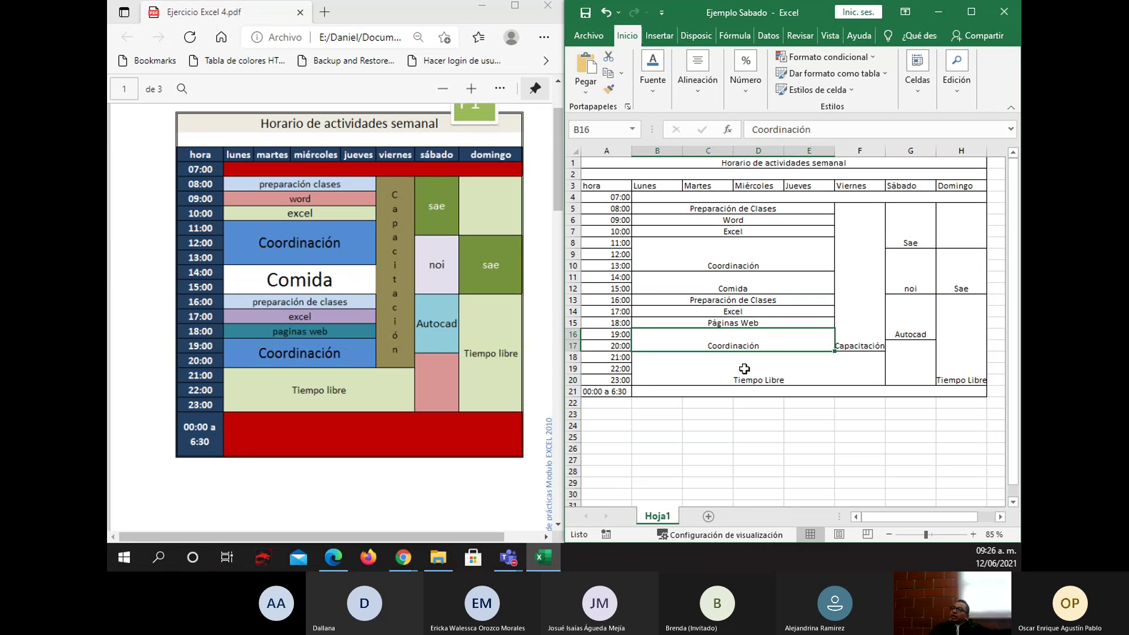
- Add a double-line outline border around the whole schedule range A1:H21
{"action": "left_click", "coordinate": [788, 160]}
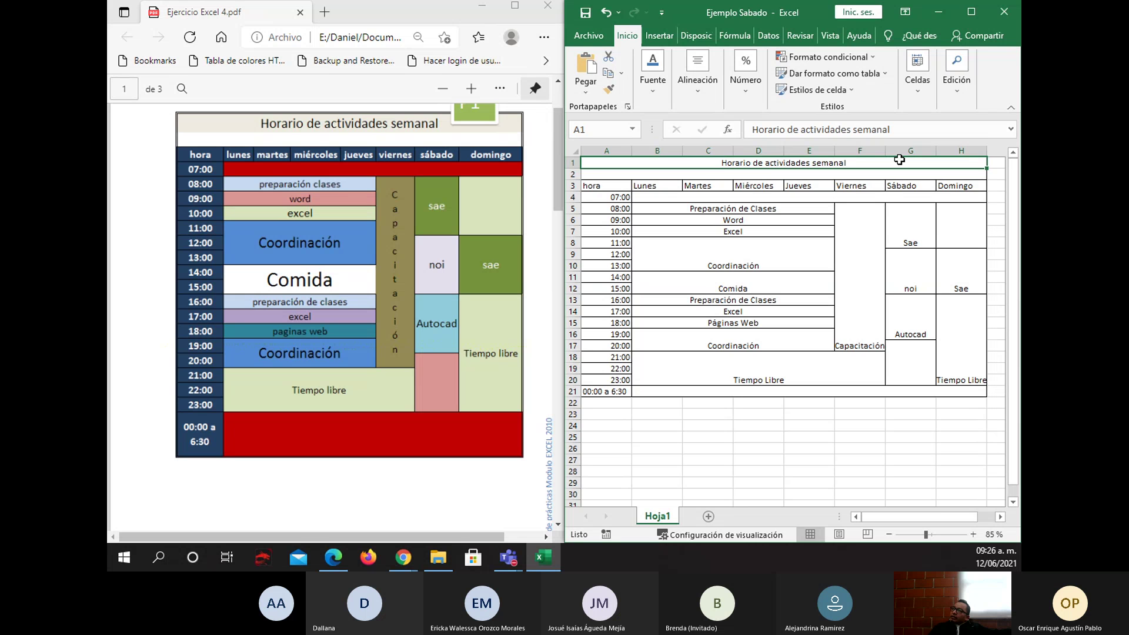
{"action": "left_click_drag", "start_coordinate": [898, 159], "coordinate": [910, 388]}
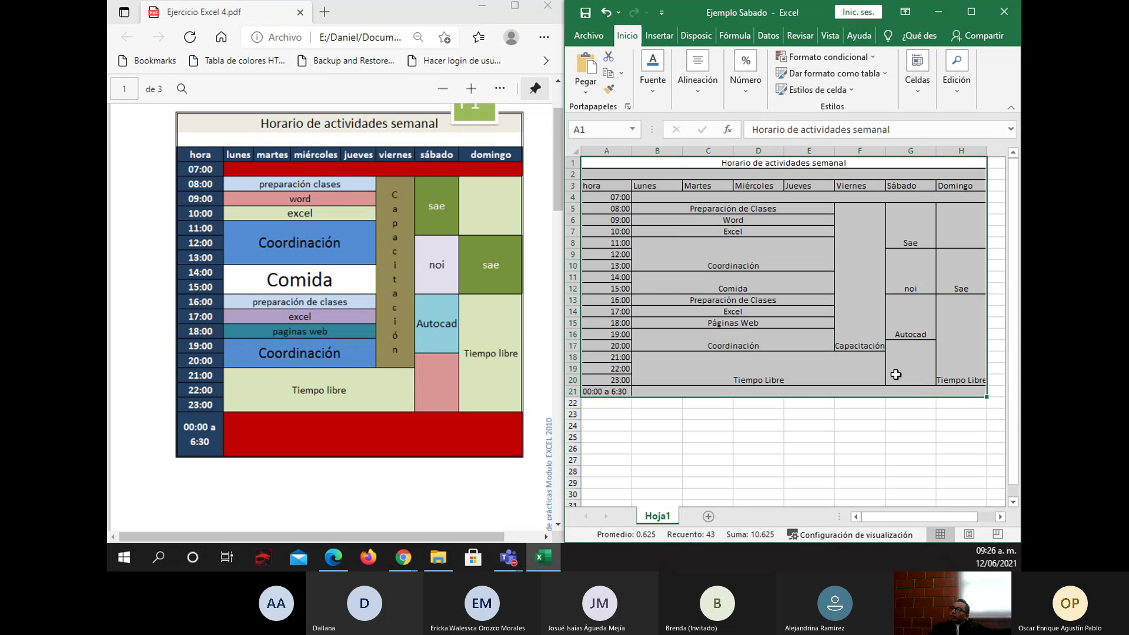
{"action": "left_click", "coordinate": [648, 86]}
{"action": "left_click", "coordinate": [727, 149]}
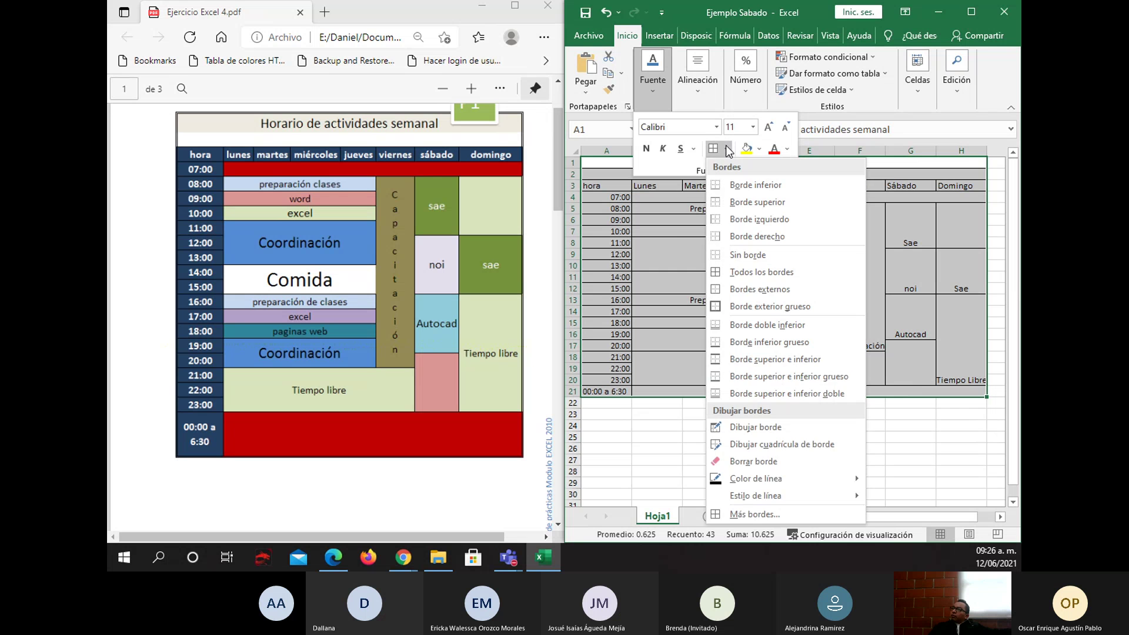
{"action": "left_click", "coordinate": [776, 512]}
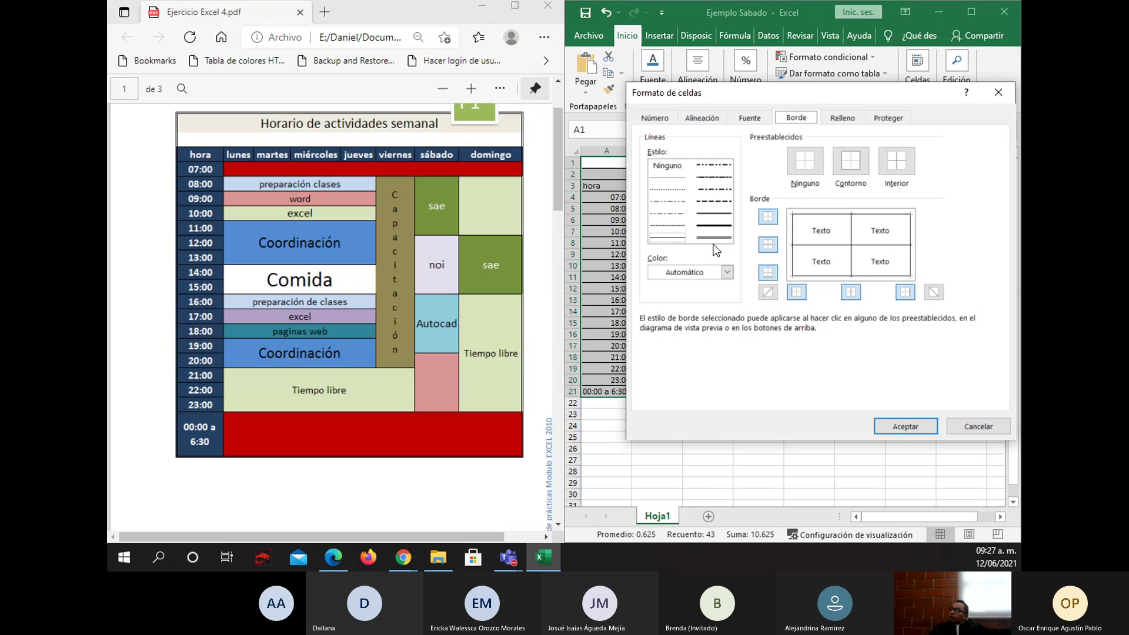
{"action": "left_click", "coordinate": [714, 238]}
{"action": "left_click", "coordinate": [851, 164]}
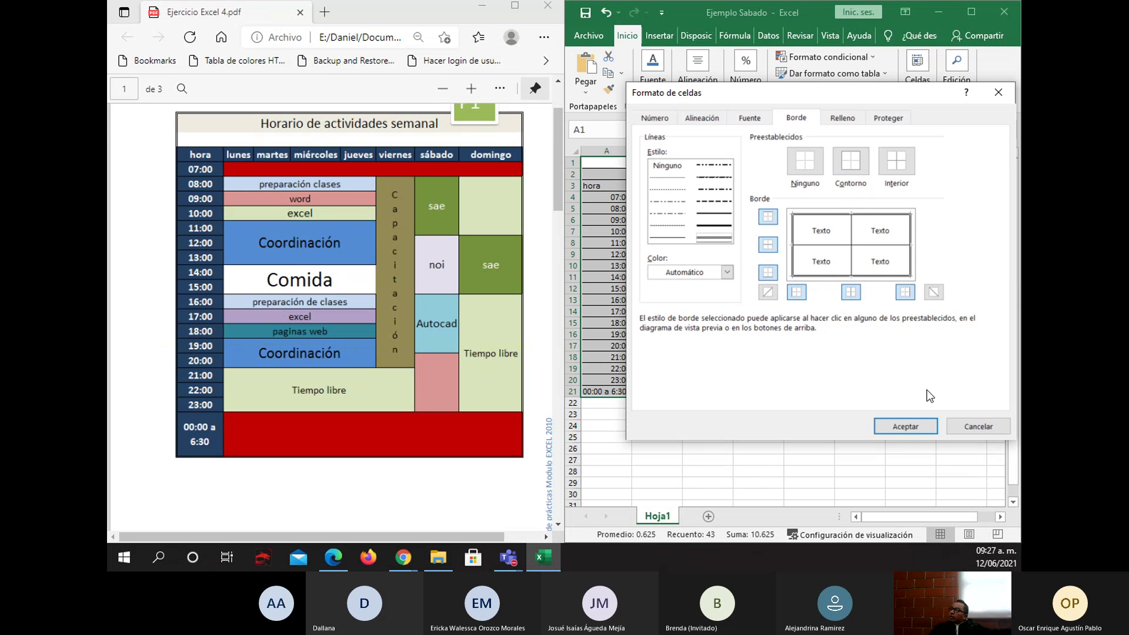
{"action": "left_click", "coordinate": [922, 424]}
{"action": "left_click", "coordinate": [860, 439]}
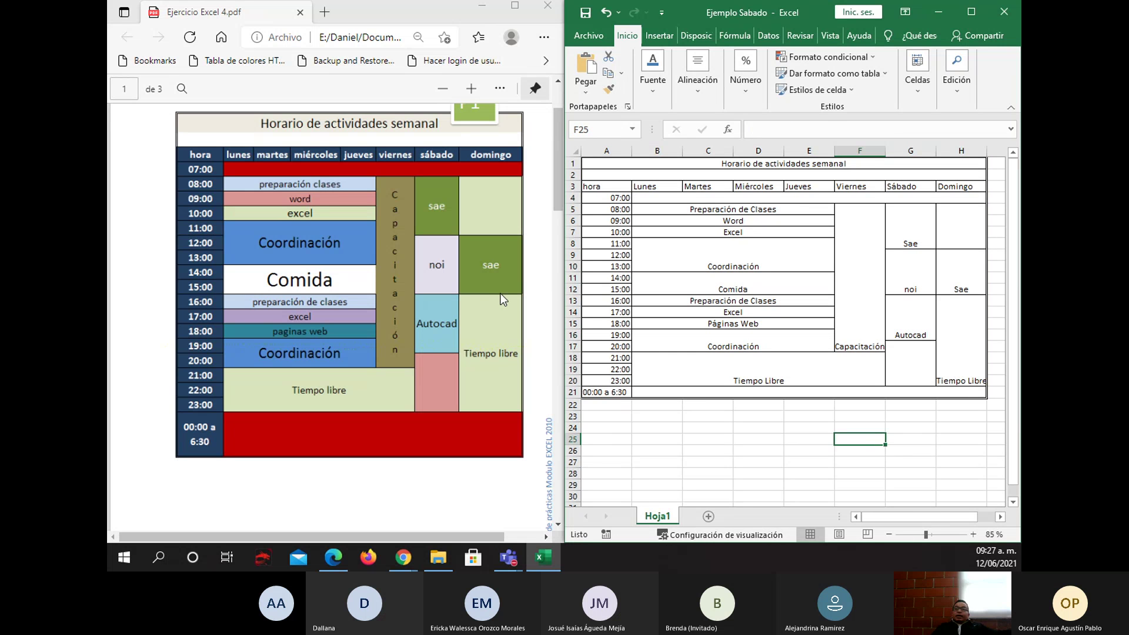
{"action": "left_click", "coordinate": [805, 165]}
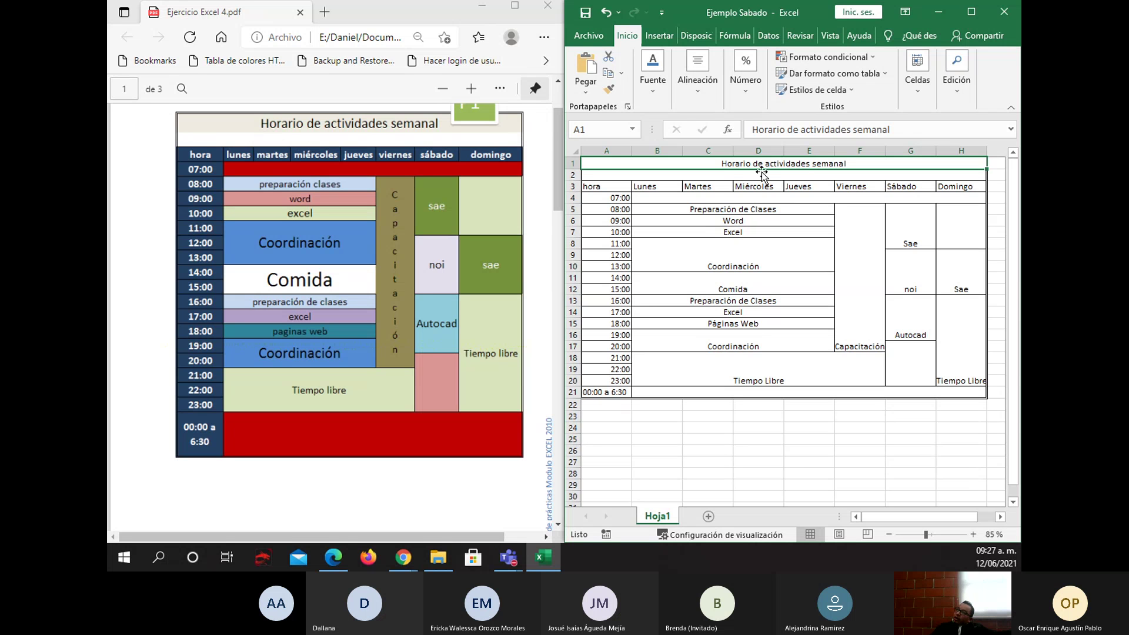
{"action": "left_click", "coordinate": [657, 94]}
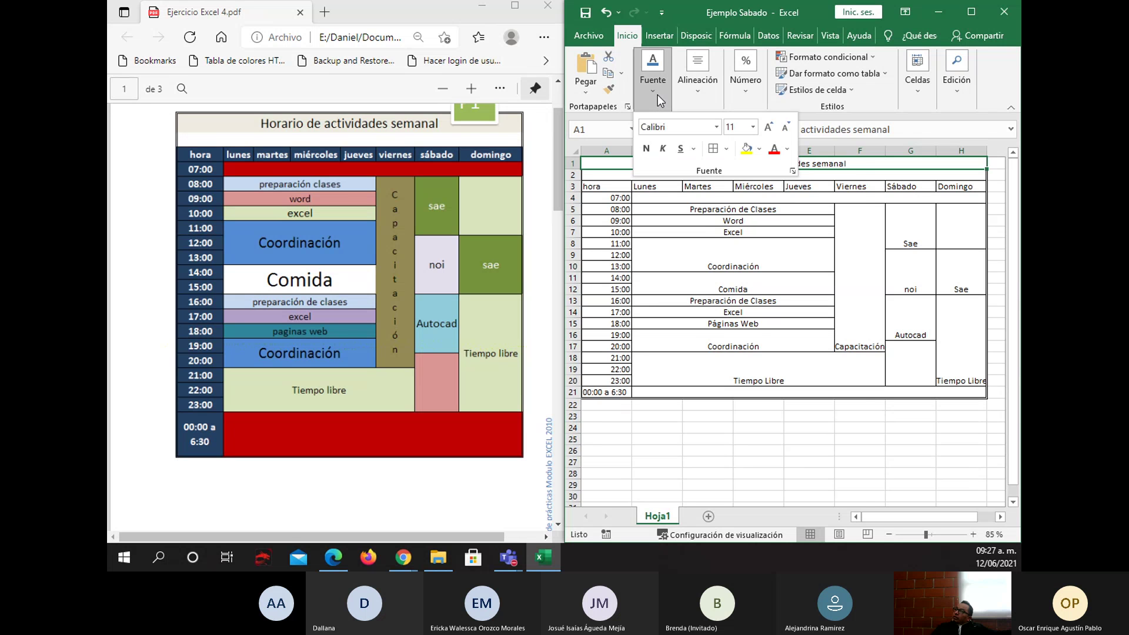
{"action": "left_click", "coordinate": [728, 150]}
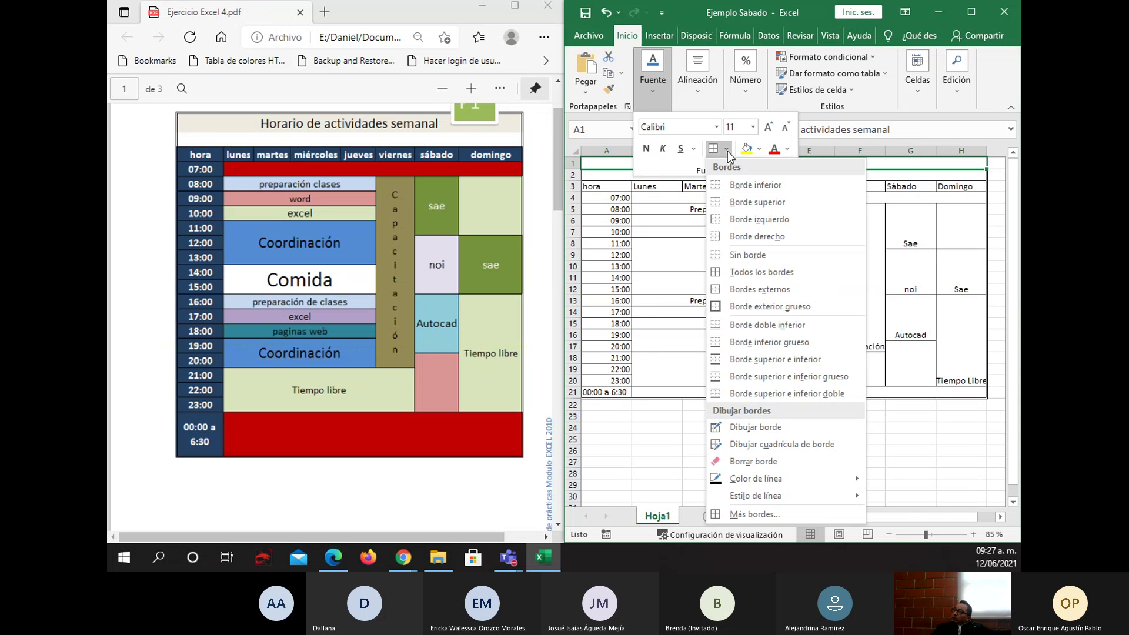
{"action": "left_click", "coordinate": [672, 479]}
{"action": "left_click", "coordinate": [746, 314]}
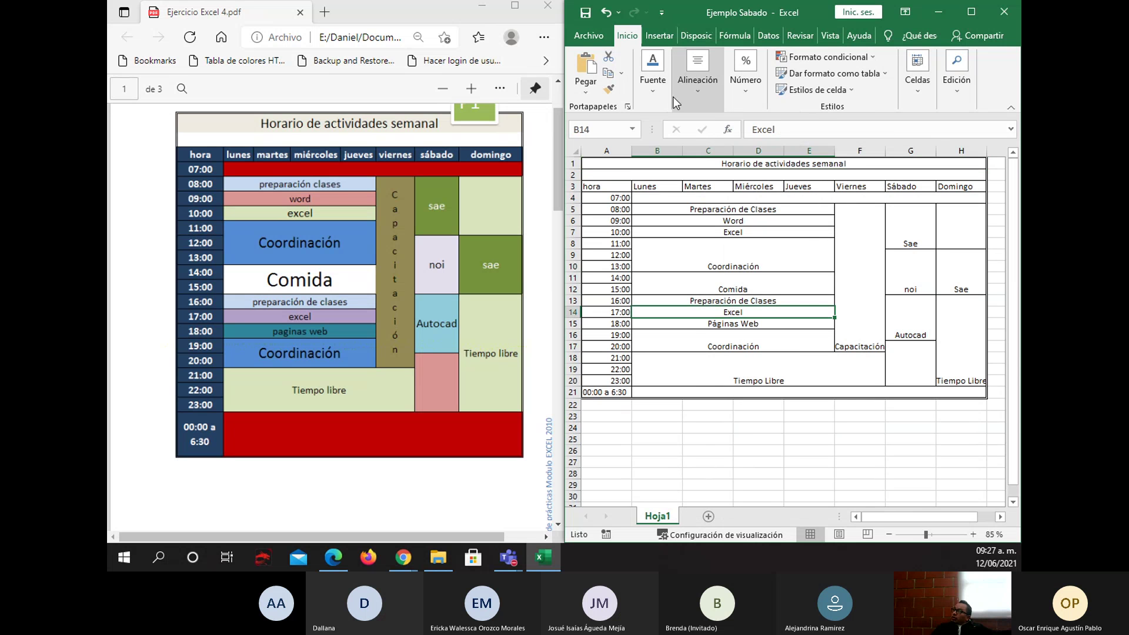
{"action": "left_click", "coordinate": [659, 84]}
{"action": "left_click", "coordinate": [726, 148]}
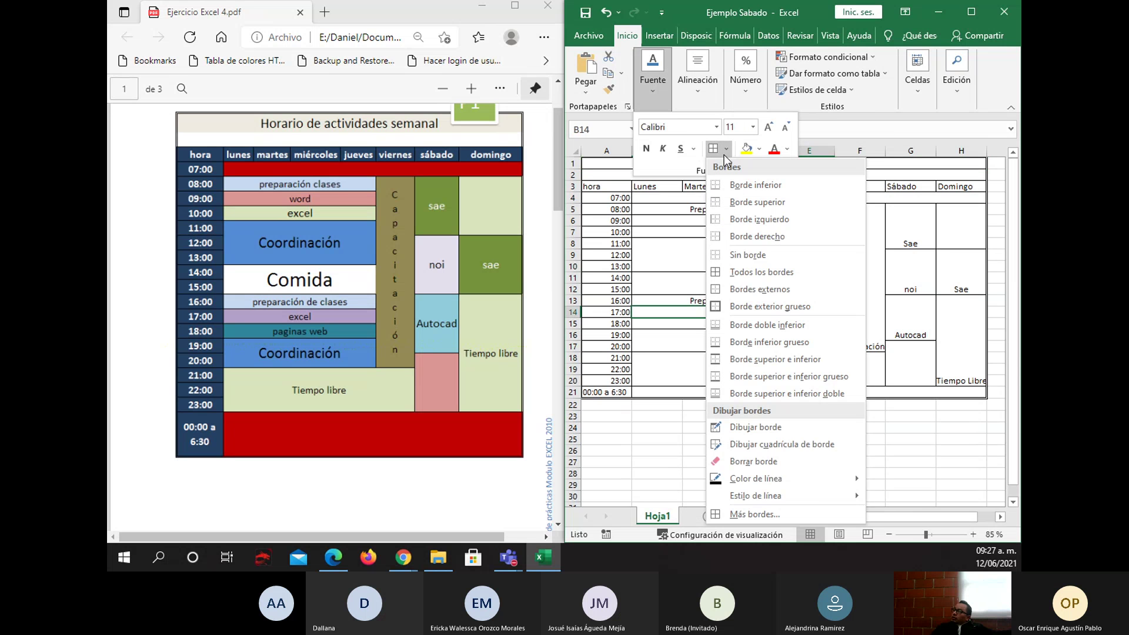
{"action": "left_click", "coordinate": [775, 457]}
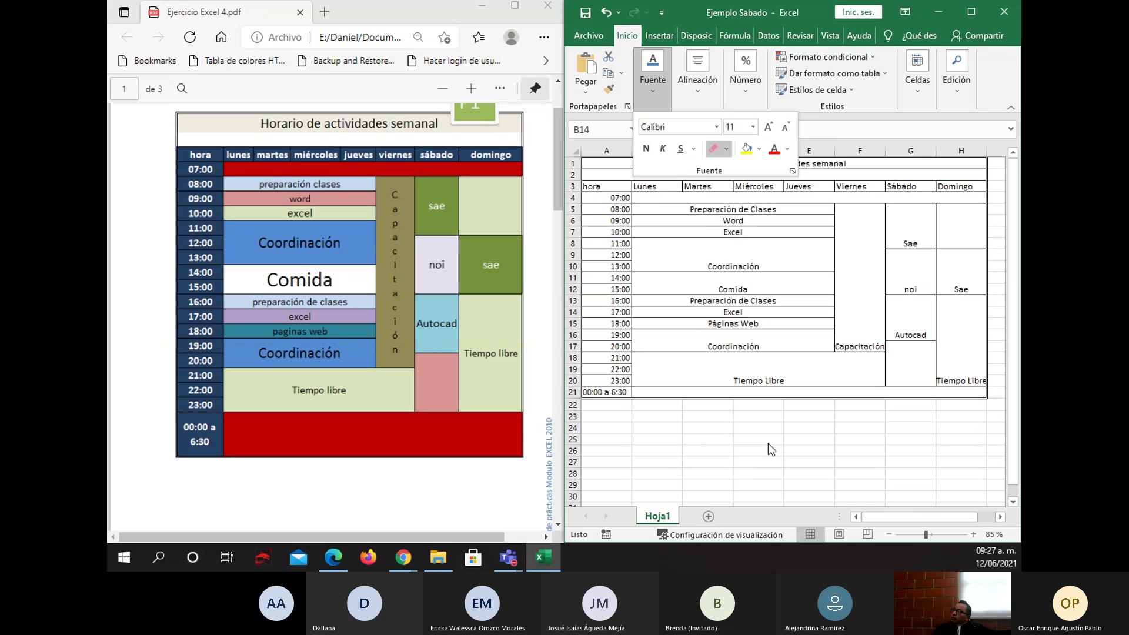
{"action": "left_click", "coordinate": [606, 164]}
{"action": "left_click", "coordinate": [606, 168]}
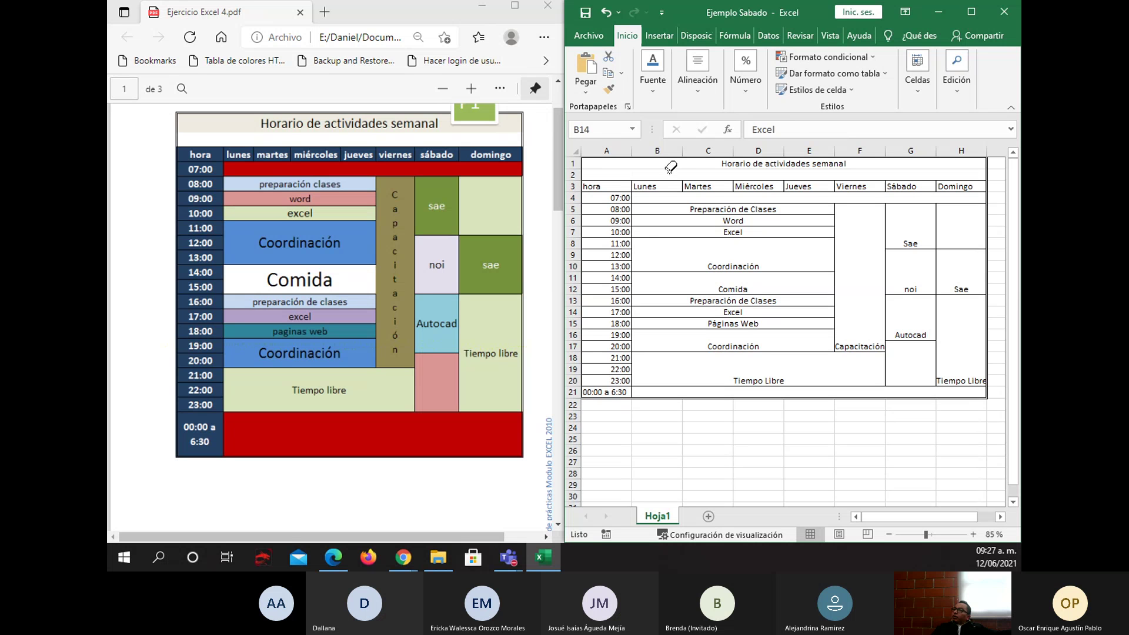
{"action": "left_click", "coordinate": [663, 82]}
{"action": "left_click", "coordinate": [716, 151]}
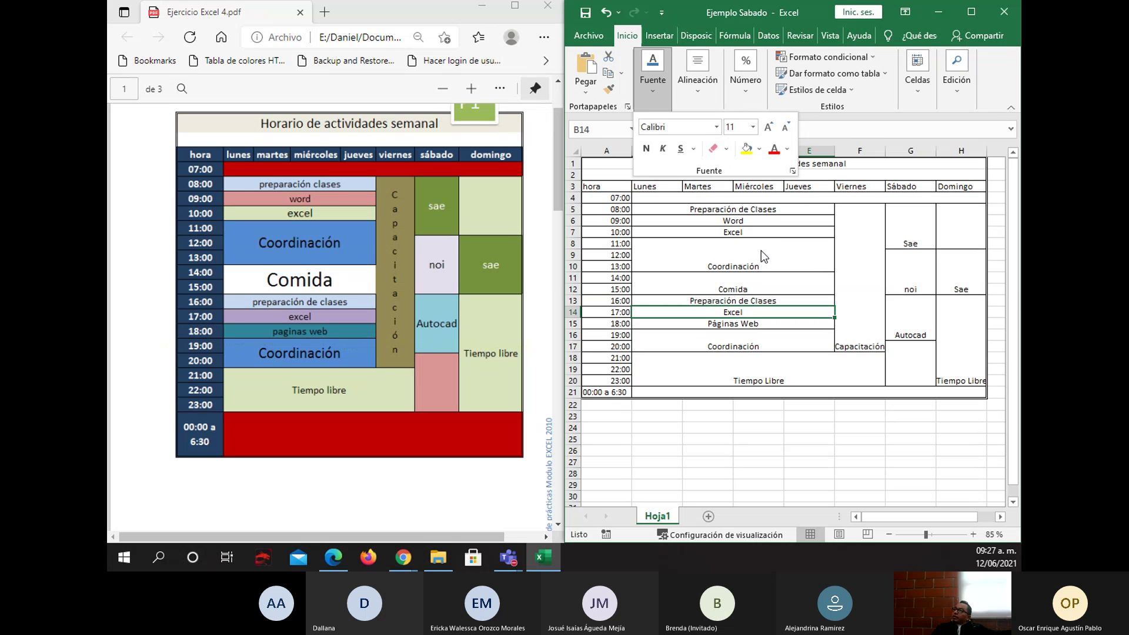
{"action": "left_click", "coordinate": [846, 248]}
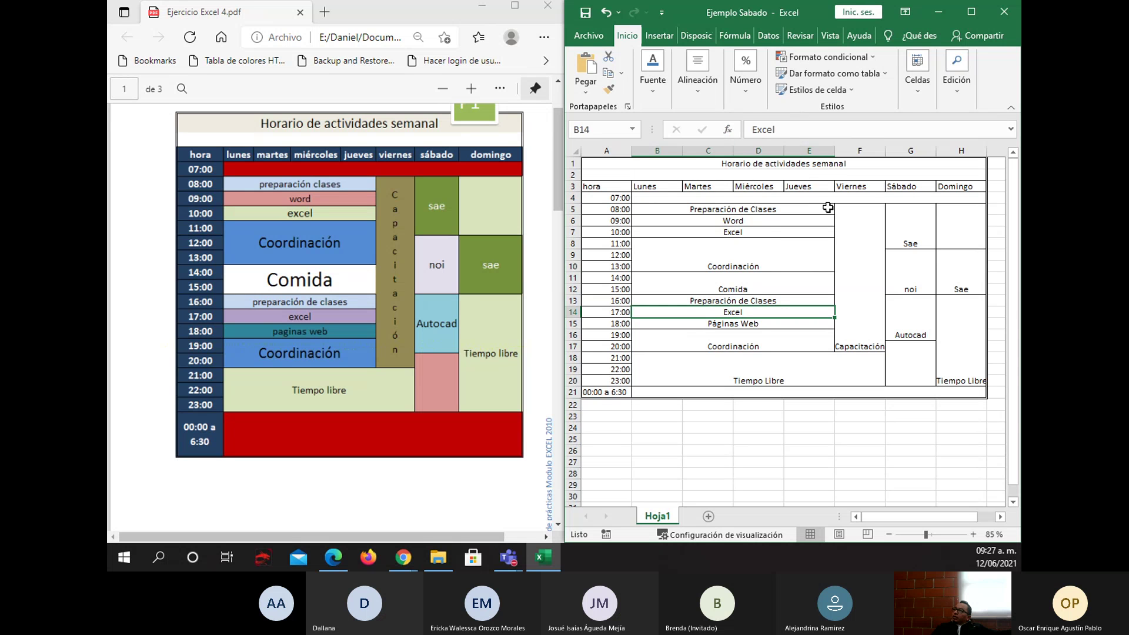
- Fill the merged title cell "Horario de actividades semanal" with light gray, approximating the shade in the PDF model
{"action": "left_click", "coordinate": [696, 167]}
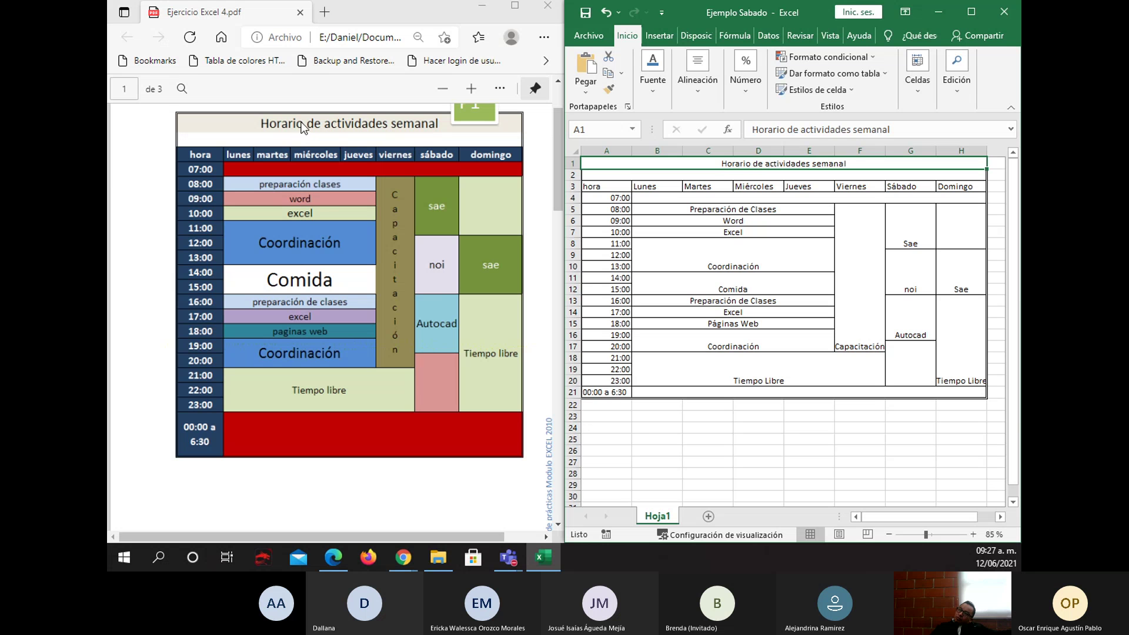
{"action": "left_click", "coordinate": [659, 99]}
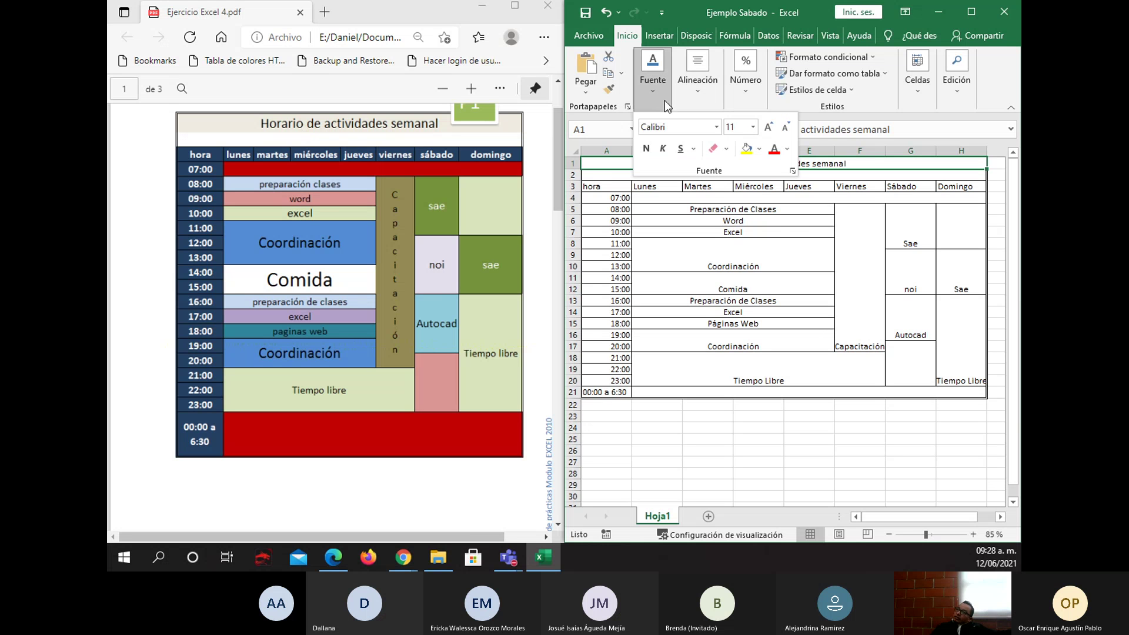
{"action": "left_click", "coordinate": [761, 152]}
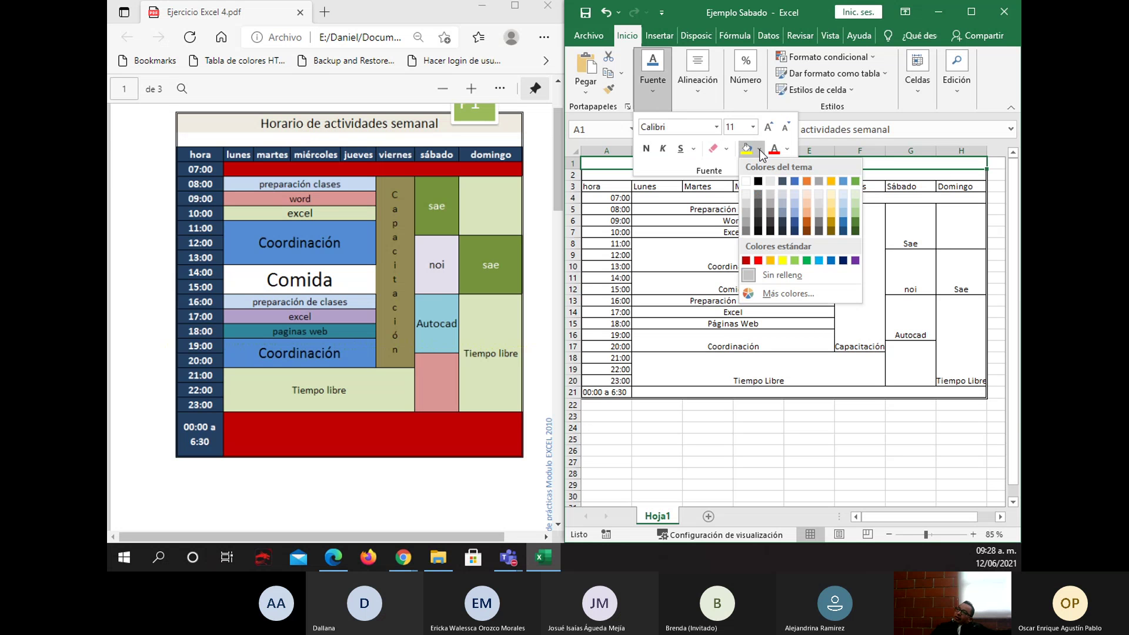
{"action": "left_click", "coordinate": [749, 204]}
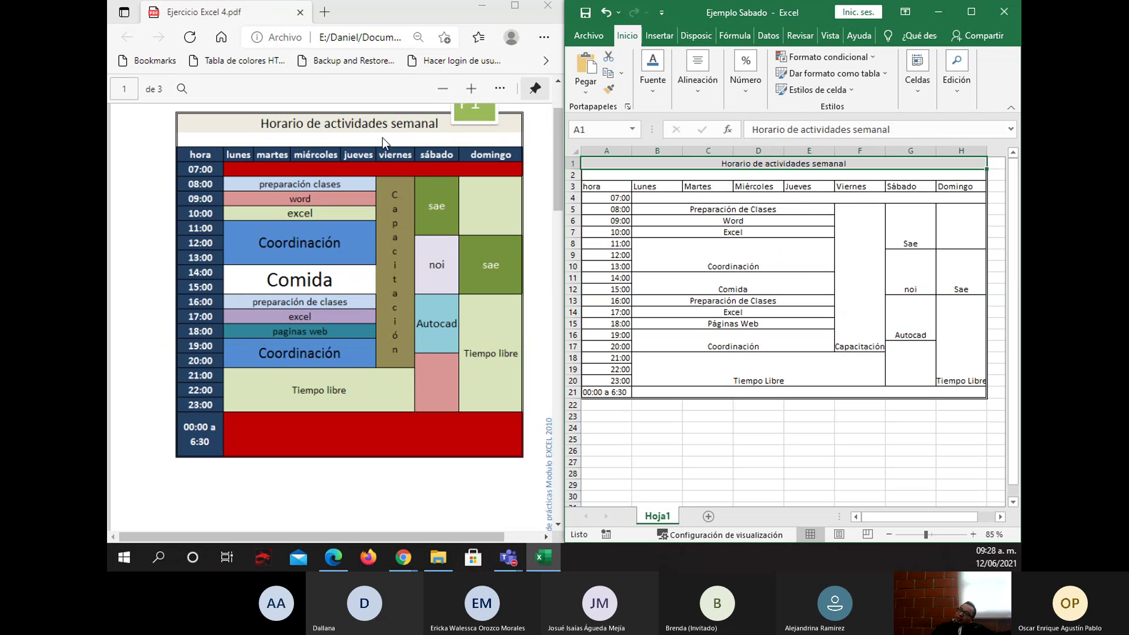
- Enlarge the font of the title "Horario de actividades semanal" by four size increments
{"action": "left_click", "coordinate": [663, 98]}
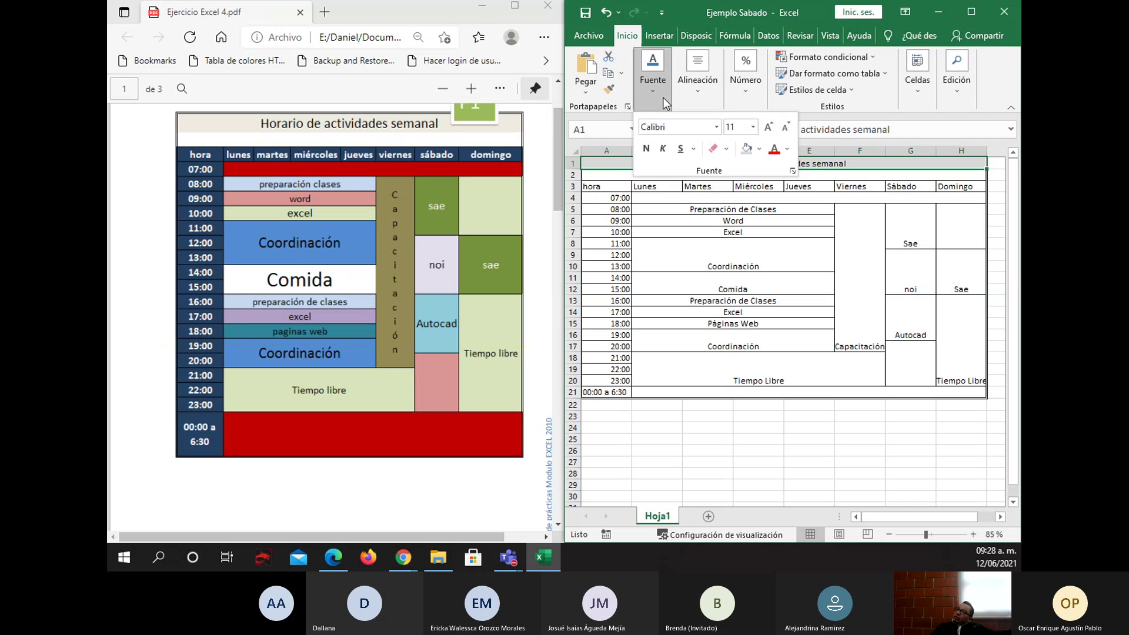
{"action": "left_click", "coordinate": [768, 128]}
{"action": "left_click", "coordinate": [769, 128]}
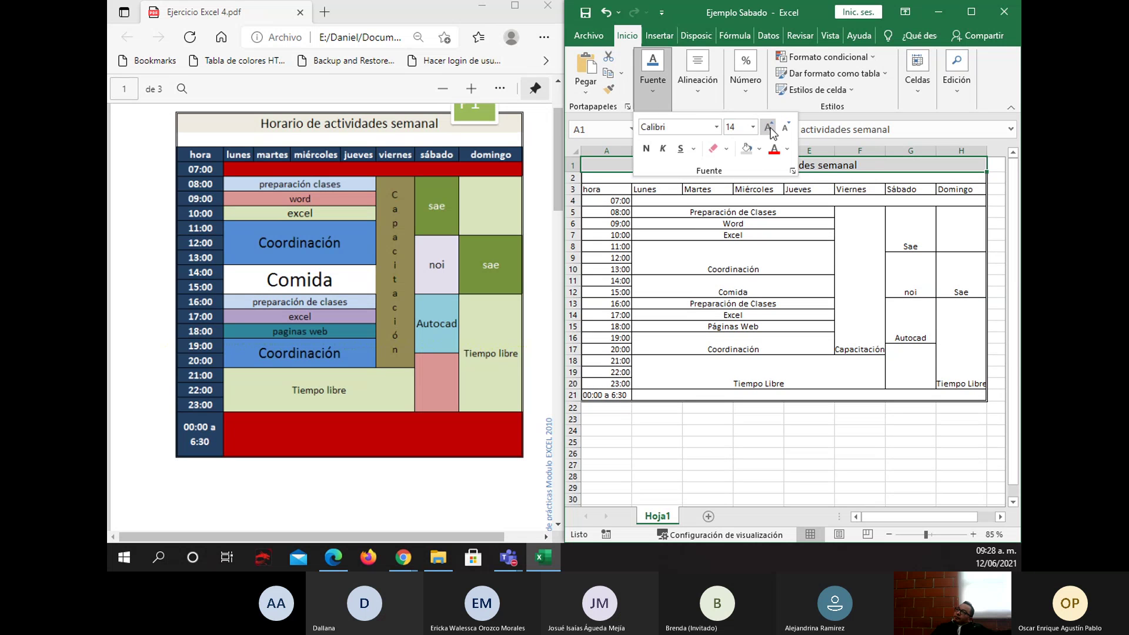
{"action": "left_click", "coordinate": [768, 127]}
{"action": "left_click", "coordinate": [769, 128]}
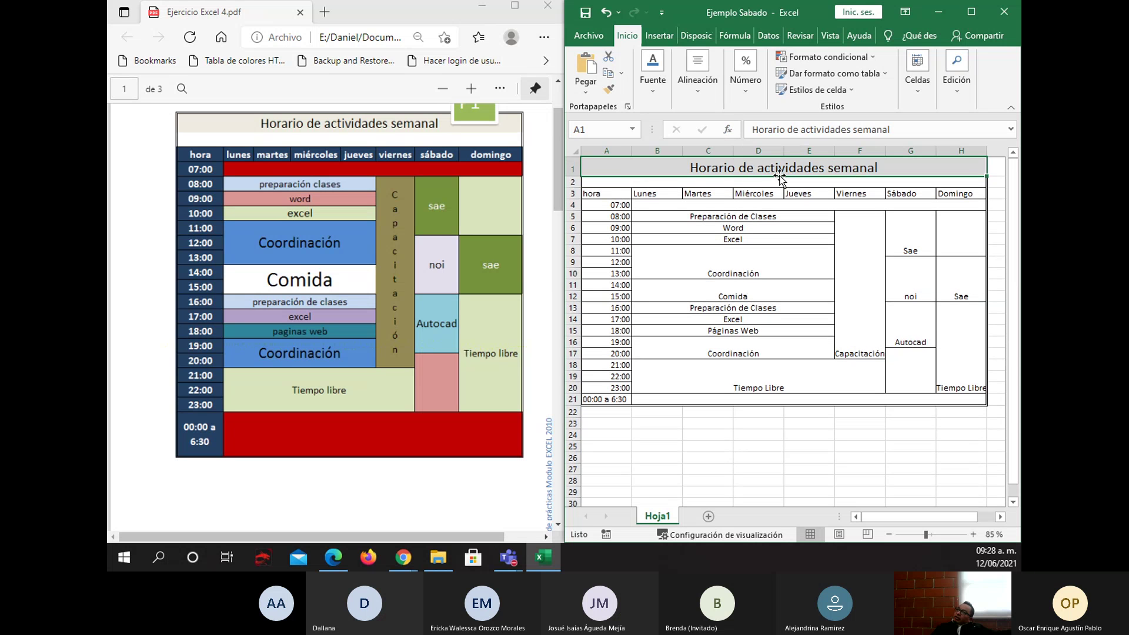
{"action": "left_click", "coordinate": [809, 182]}
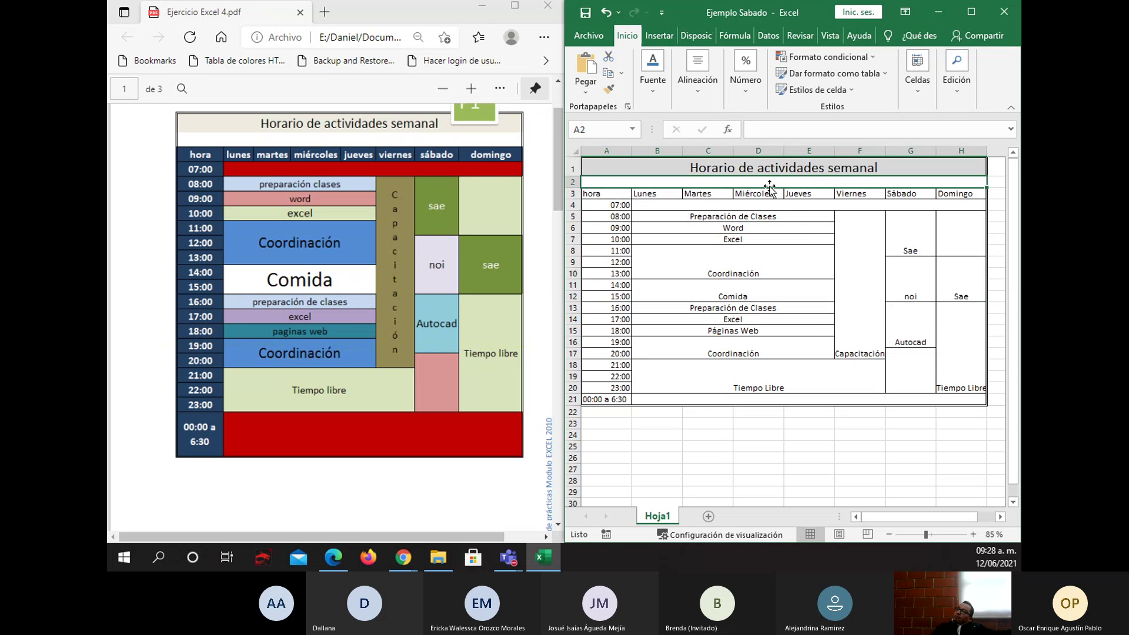
- Fill the header row A3:H3 with dark blue and set its font color to white
{"action": "left_click", "coordinate": [604, 194]}
{"action": "left_click_drag", "start_coordinate": [603, 194], "coordinate": [939, 198]}
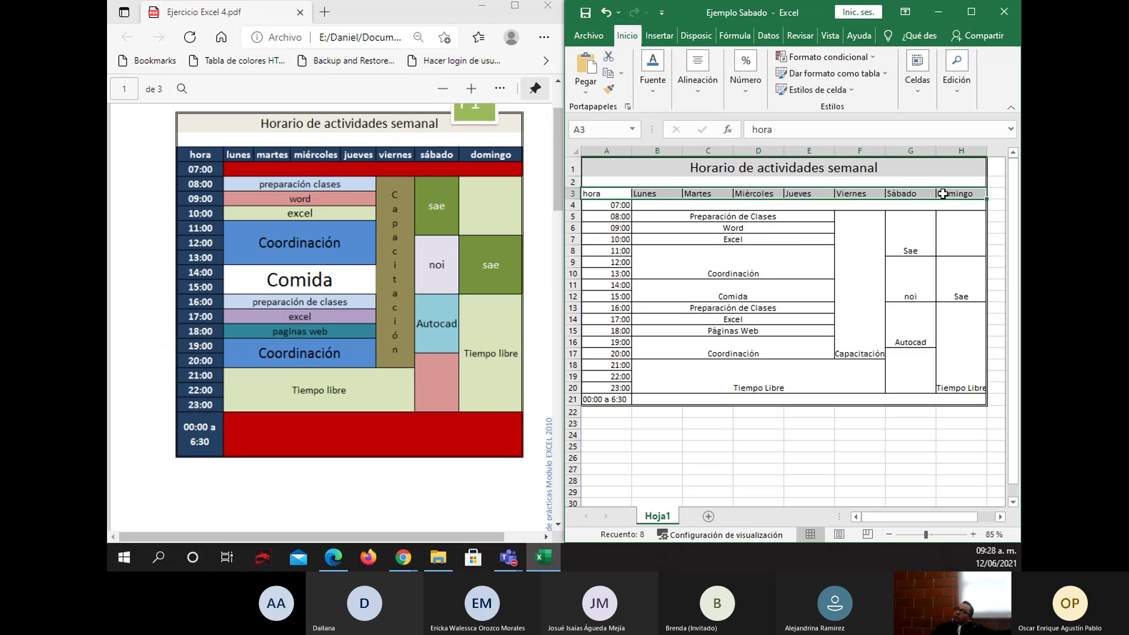
{"action": "left_click", "coordinate": [650, 91]}
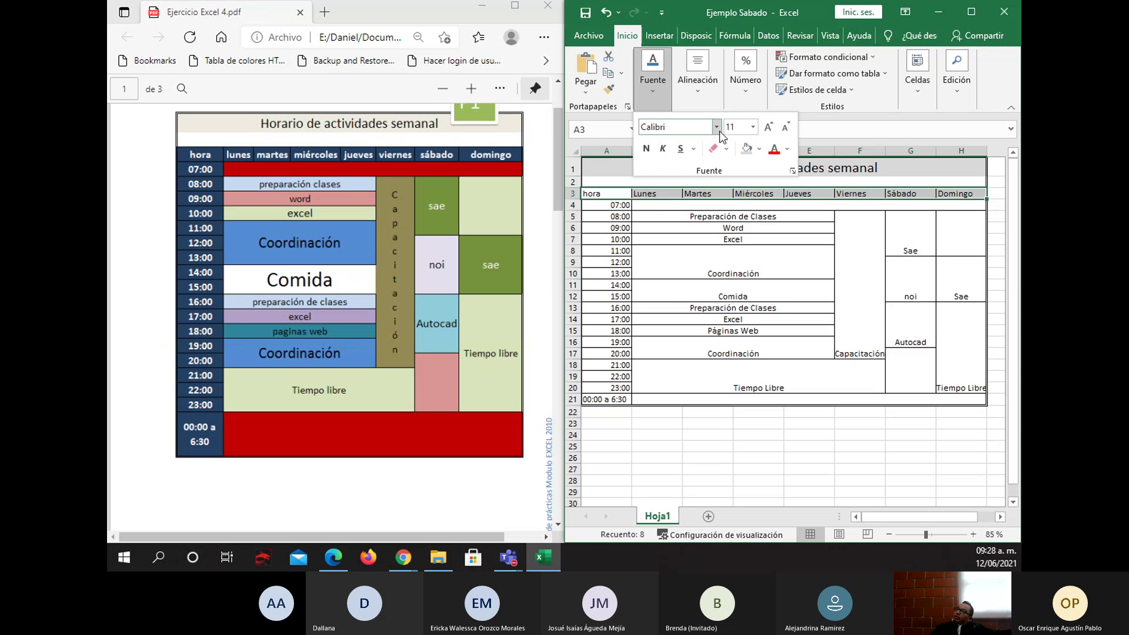
{"action": "left_click", "coordinate": [761, 149]}
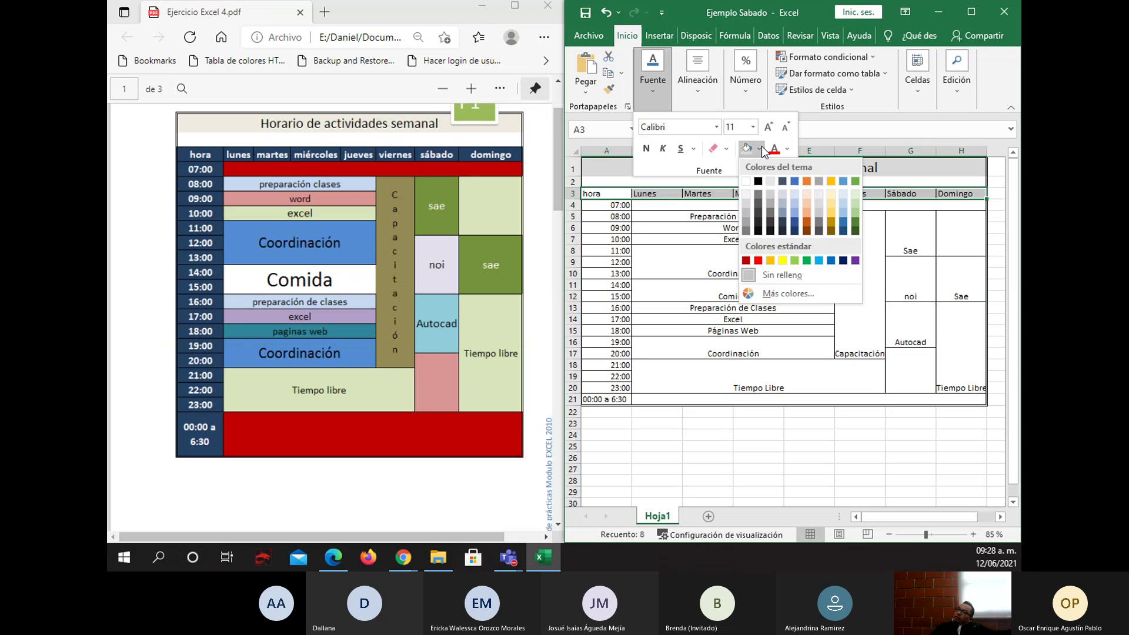
{"action": "left_click", "coordinate": [794, 231]}
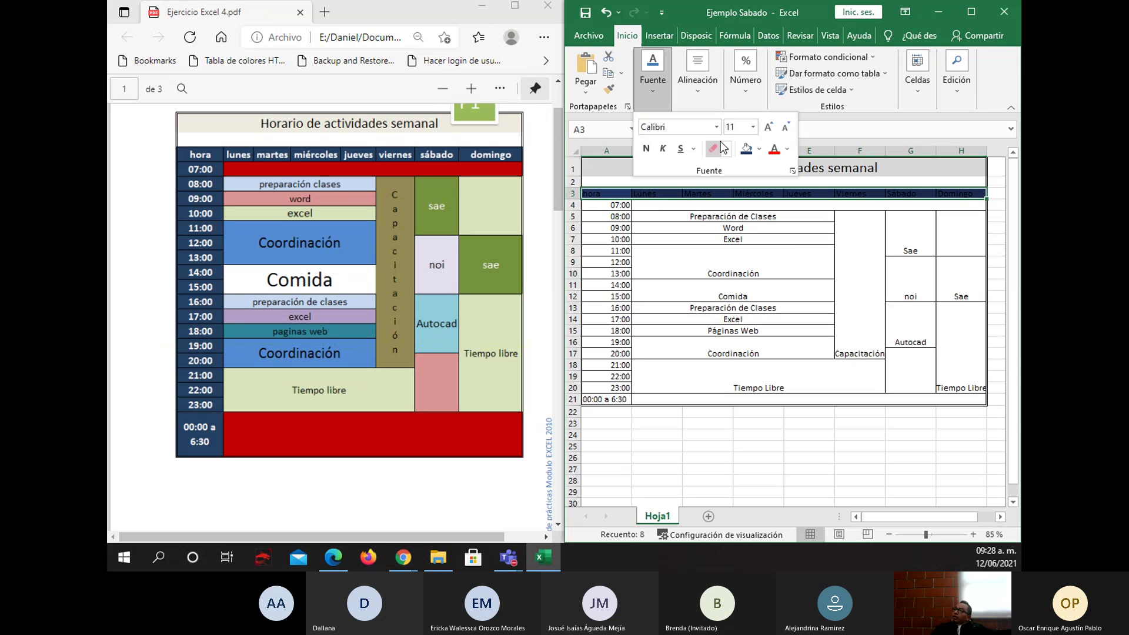
{"action": "left_click", "coordinate": [789, 148]}
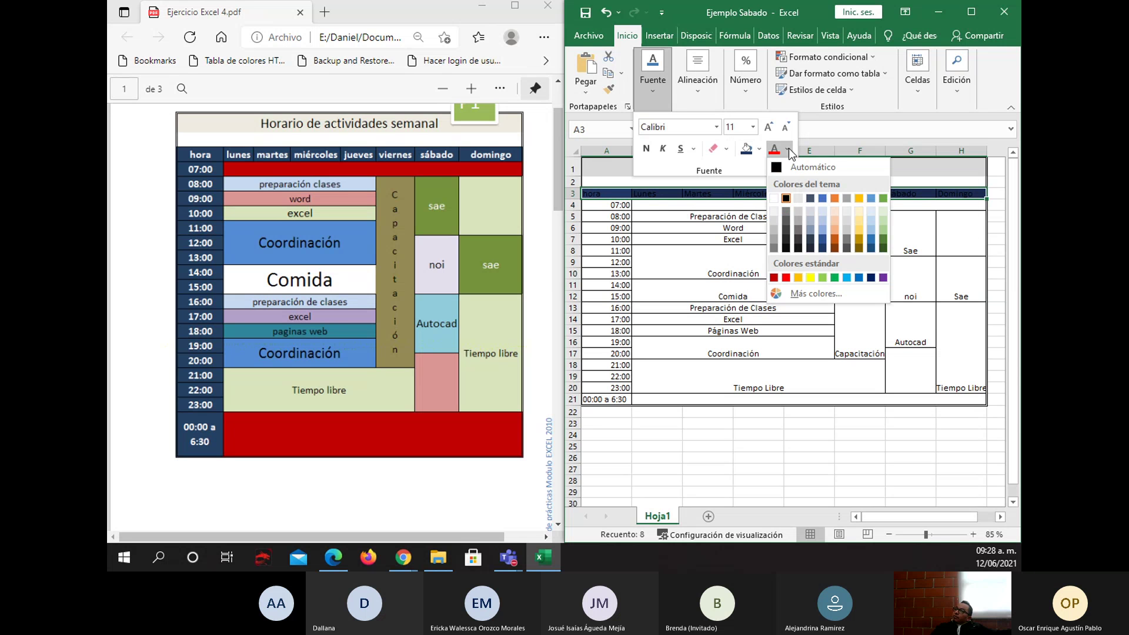
{"action": "left_click", "coordinate": [775, 200]}
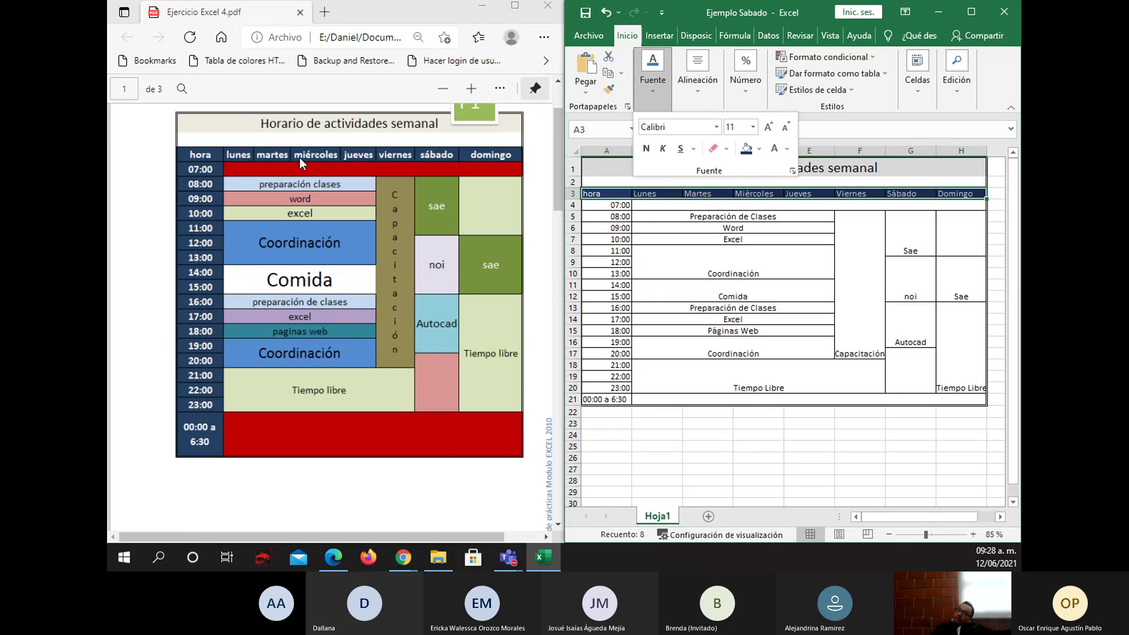
- Make the header row A3:H3 bold at font size 12 and center its text horizontally
{"action": "left_click", "coordinate": [647, 149]}
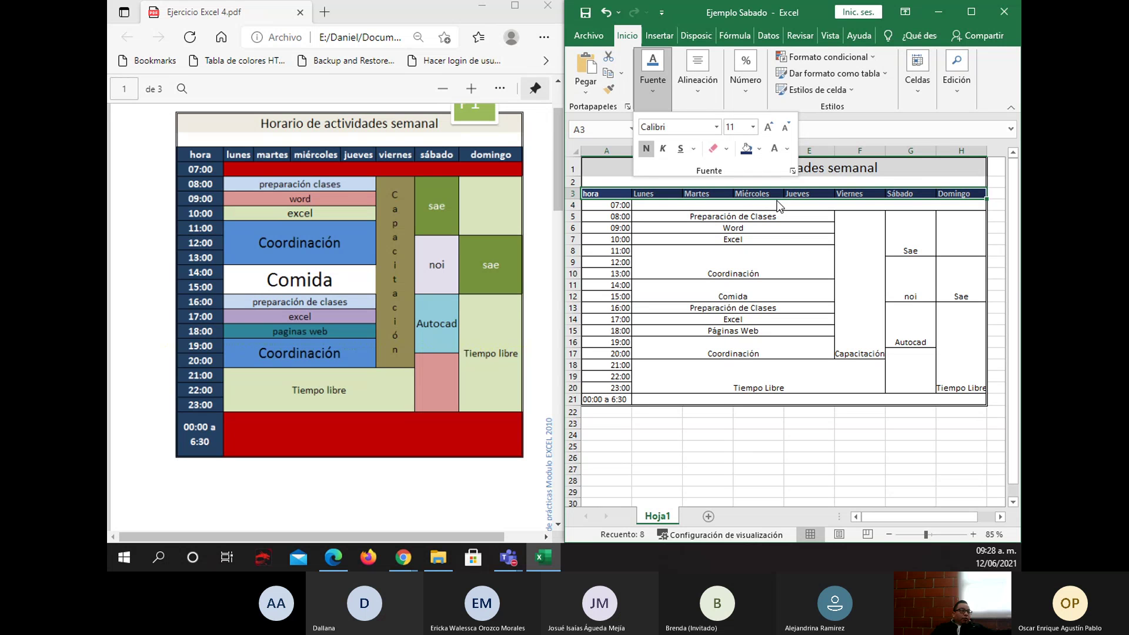
{"action": "left_click", "coordinate": [764, 130]}
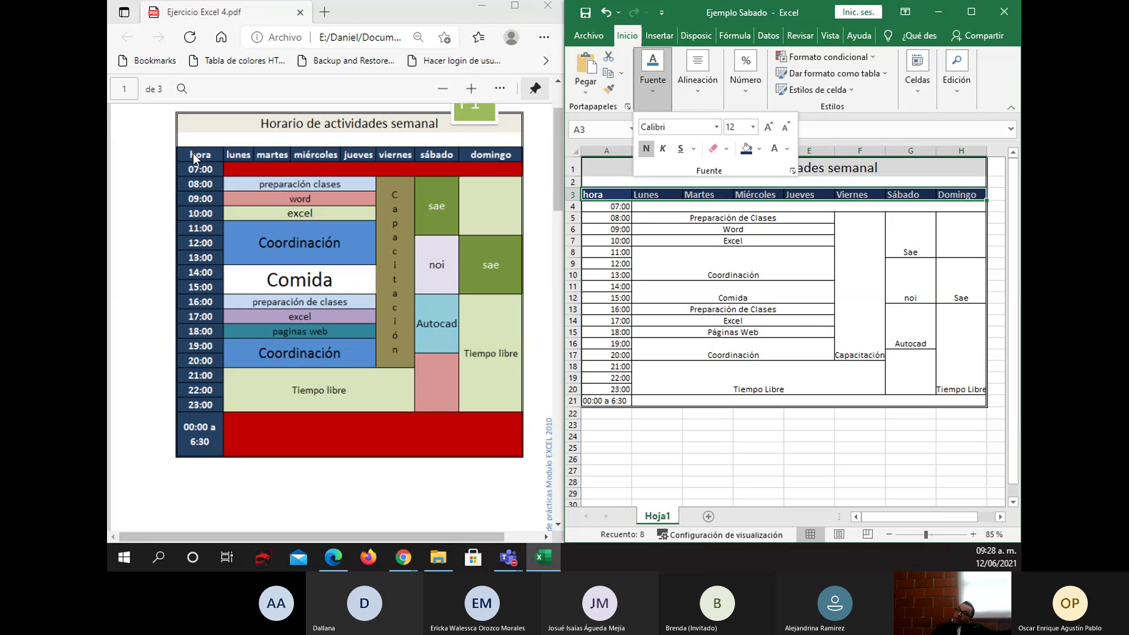
{"action": "left_click", "coordinate": [705, 92]}
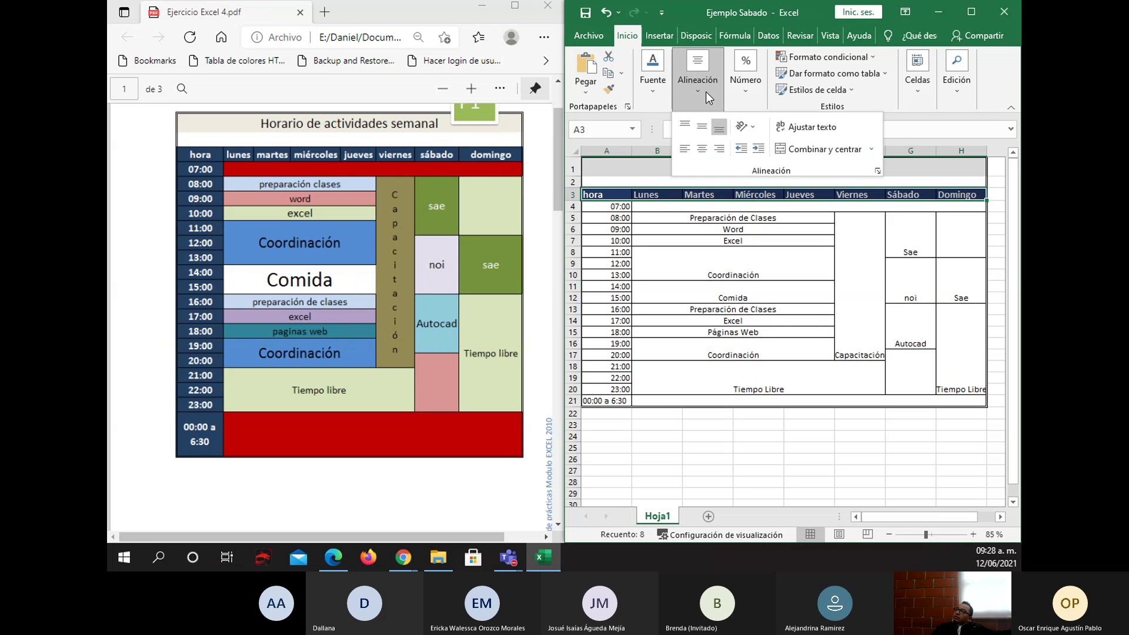
{"action": "left_click", "coordinate": [701, 150]}
{"action": "left_click", "coordinate": [752, 257]}
{"action": "left_click", "coordinate": [764, 240]}
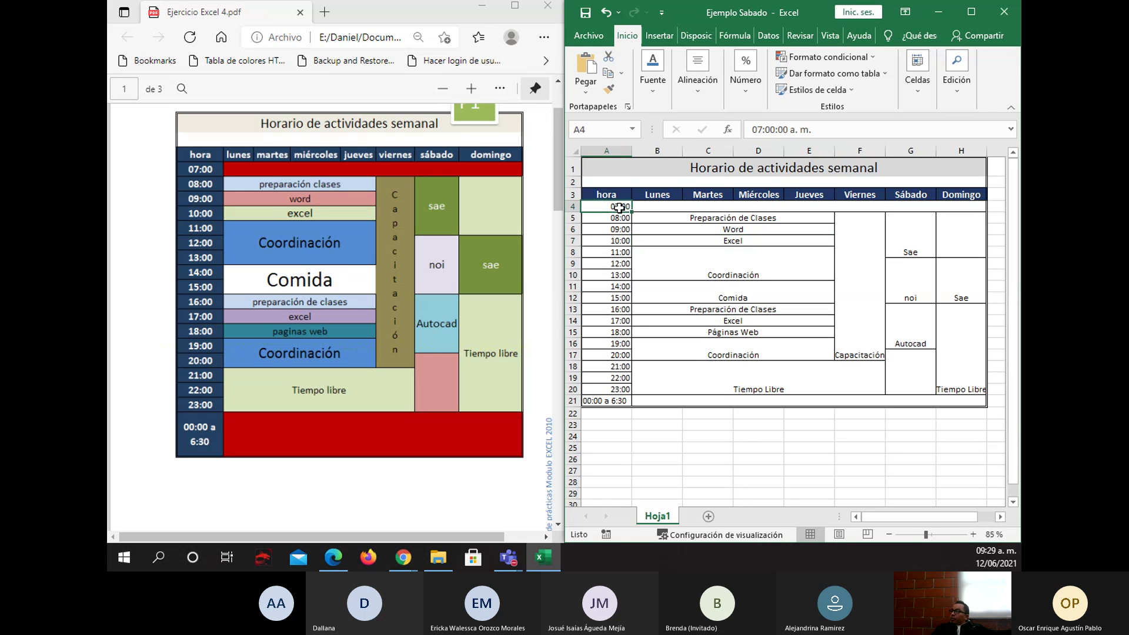
- Narrow column A slightly and give the hours in A4:A21 a dark blue fill with bold white text
{"action": "left_click_drag", "start_coordinate": [619, 207], "coordinate": [615, 404]}
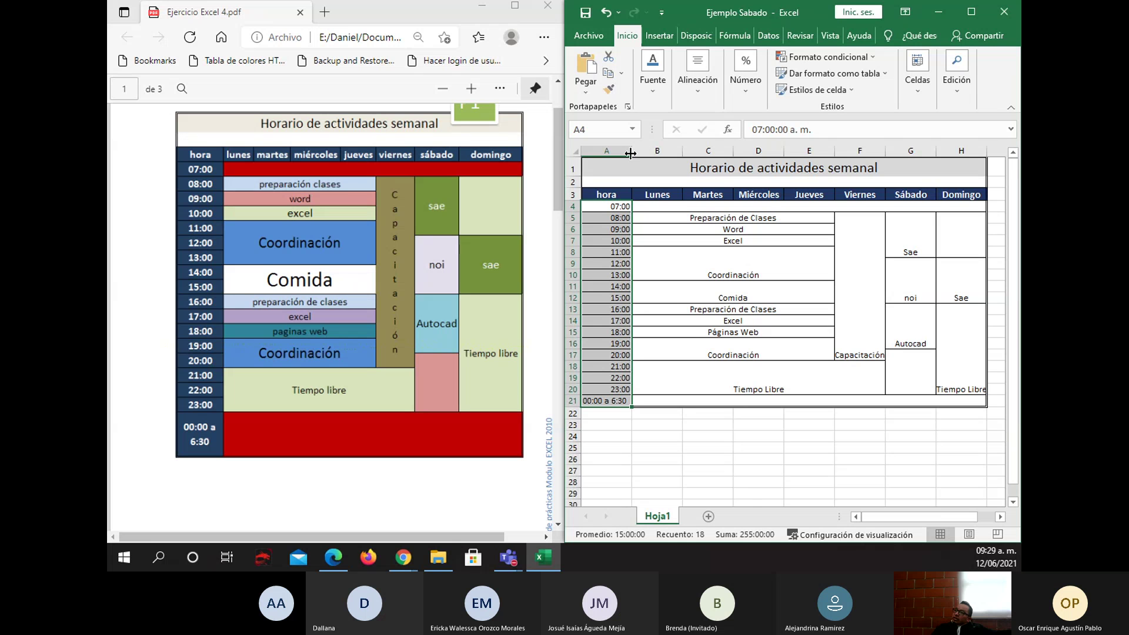
{"action": "left_click_drag", "start_coordinate": [630, 154], "coordinate": [628, 153]}
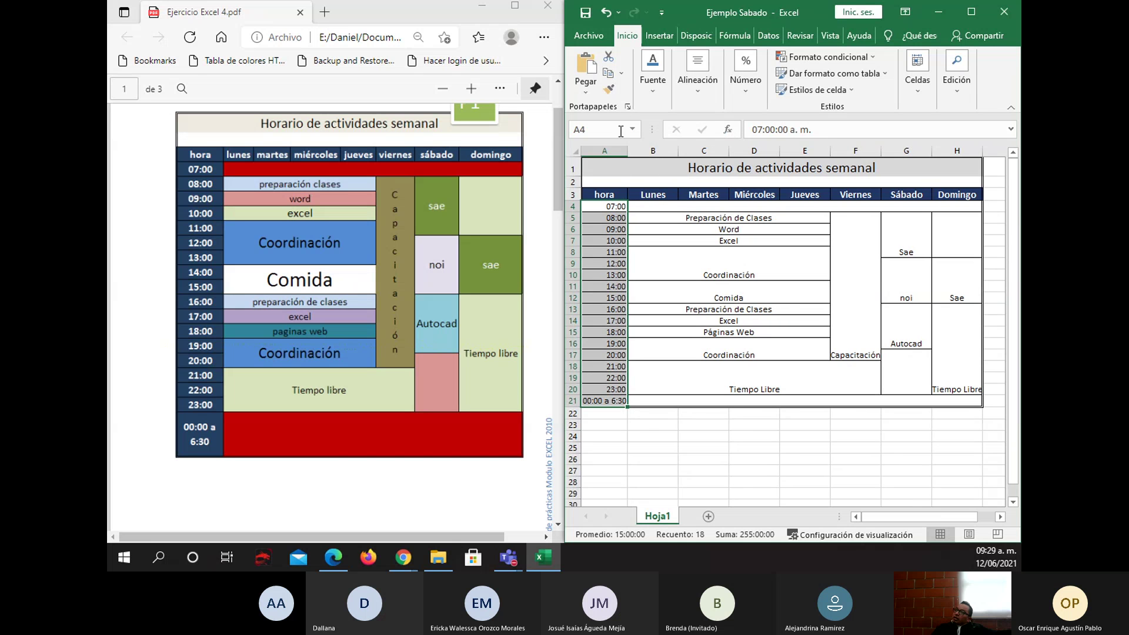
{"action": "left_click", "coordinate": [664, 82]}
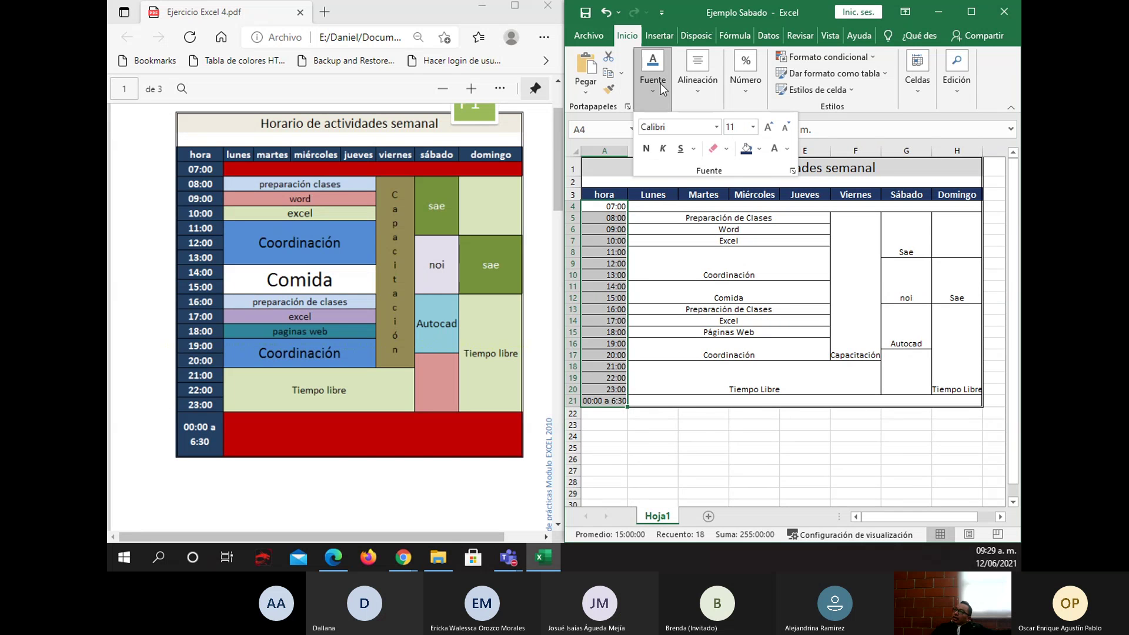
{"action": "left_click", "coordinate": [747, 150]}
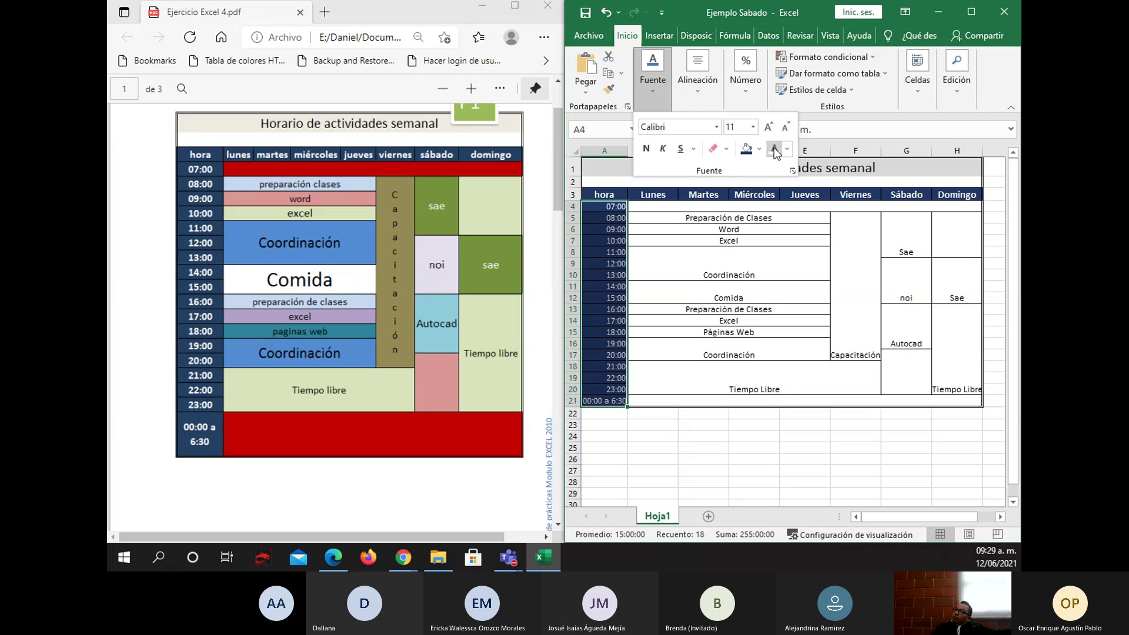
{"action": "left_click", "coordinate": [647, 148]}
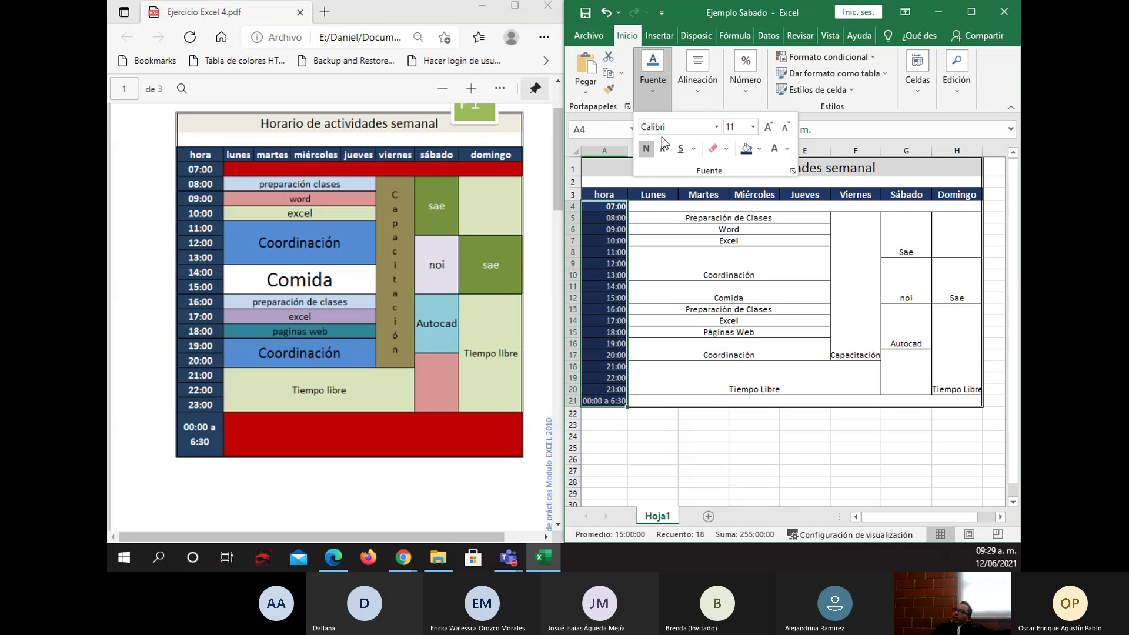
- Center the hours in A4:A21 horizontally and increase their font size to 12
{"action": "left_click", "coordinate": [700, 99]}
{"action": "left_click", "coordinate": [703, 149]}
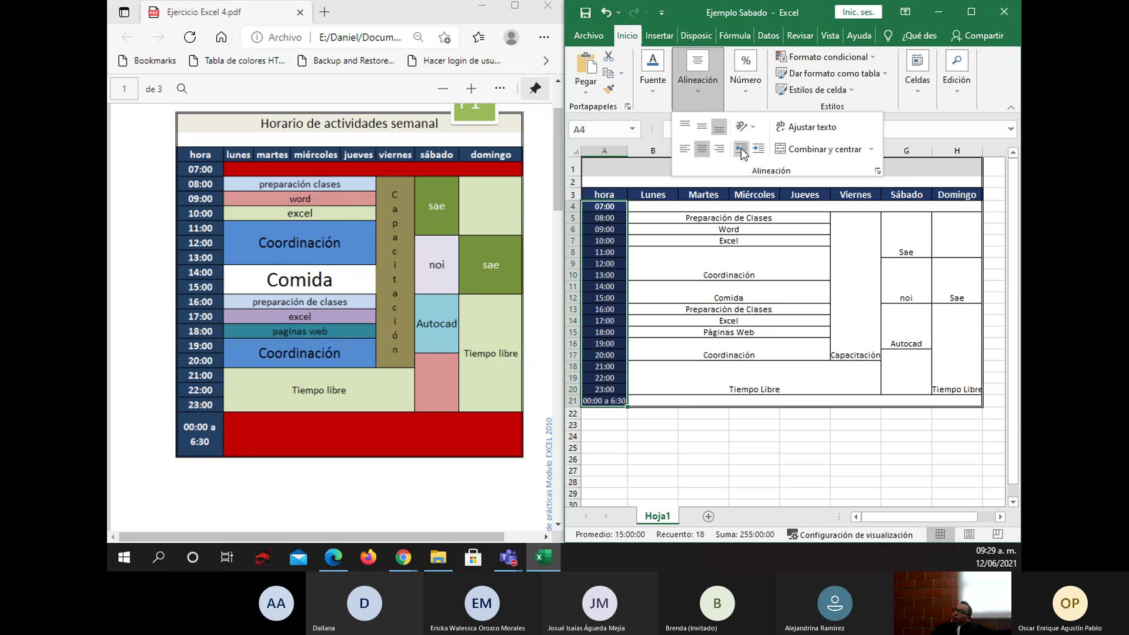
{"action": "left_click", "coordinate": [658, 87]}
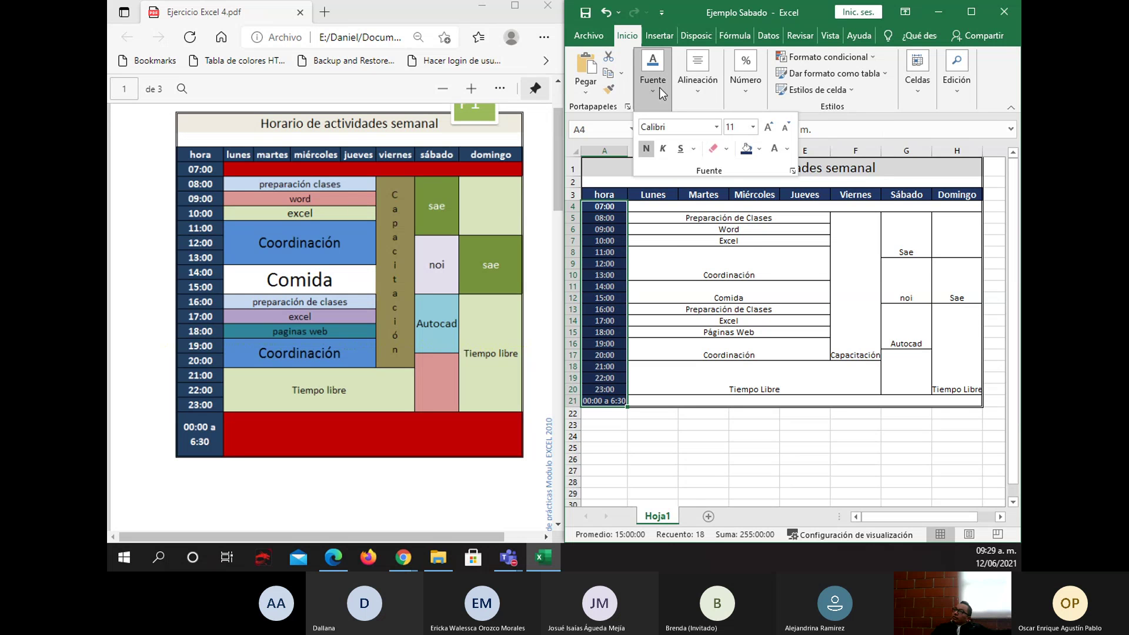
{"action": "left_click", "coordinate": [770, 128]}
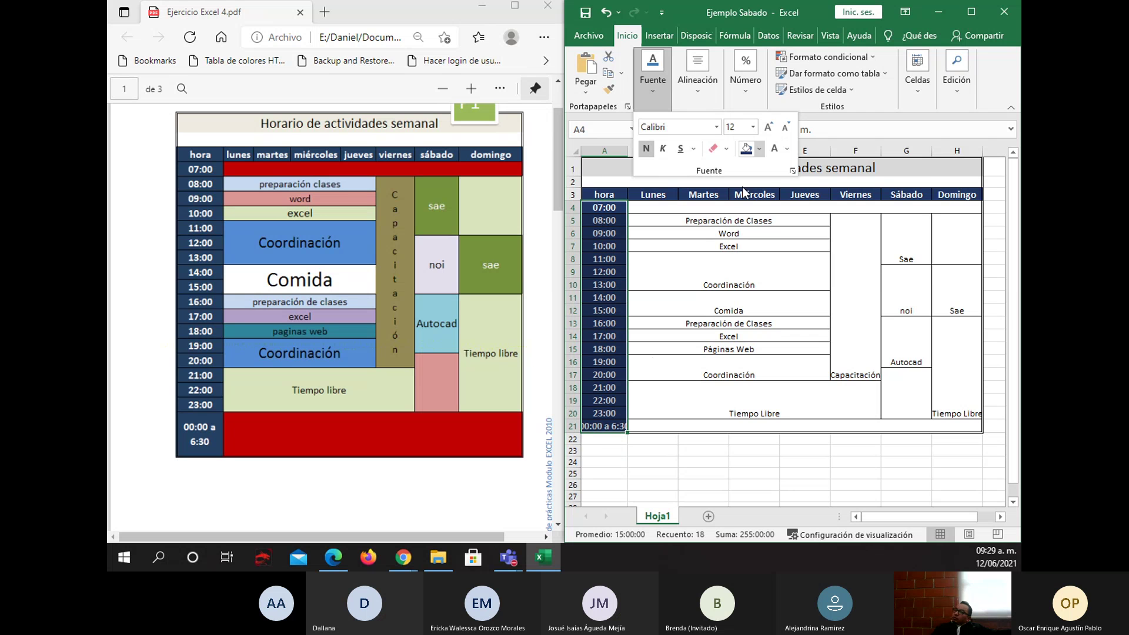
{"action": "left_click", "coordinate": [599, 431]}
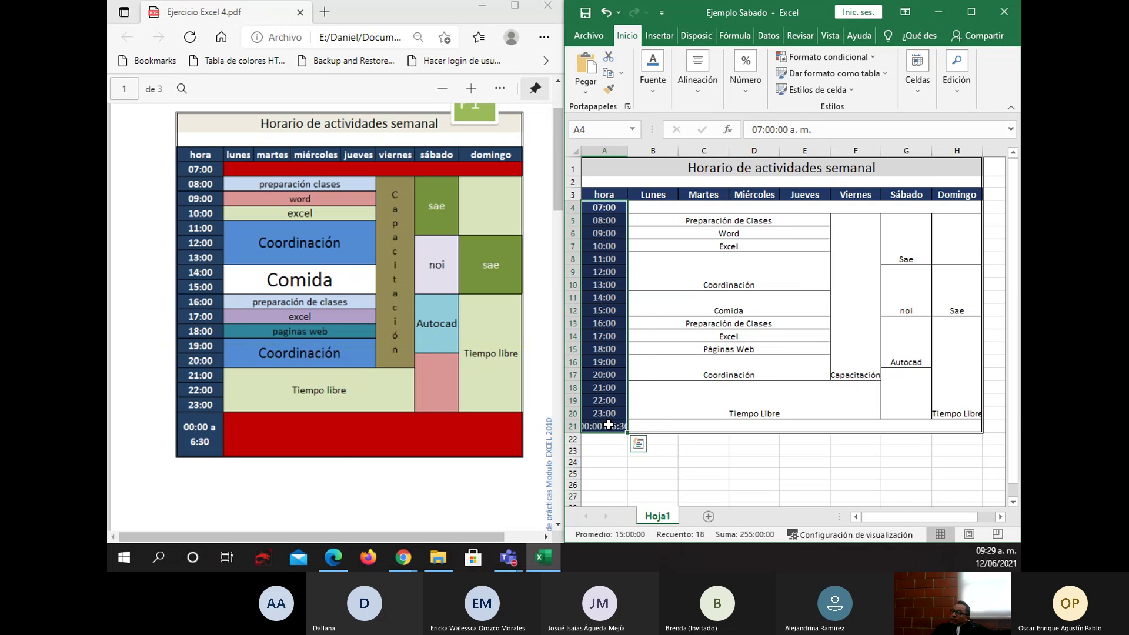
- Wrap the text of the "00:00 a 6:30" cell A21 onto two lines
{"action": "left_click", "coordinate": [605, 424]}
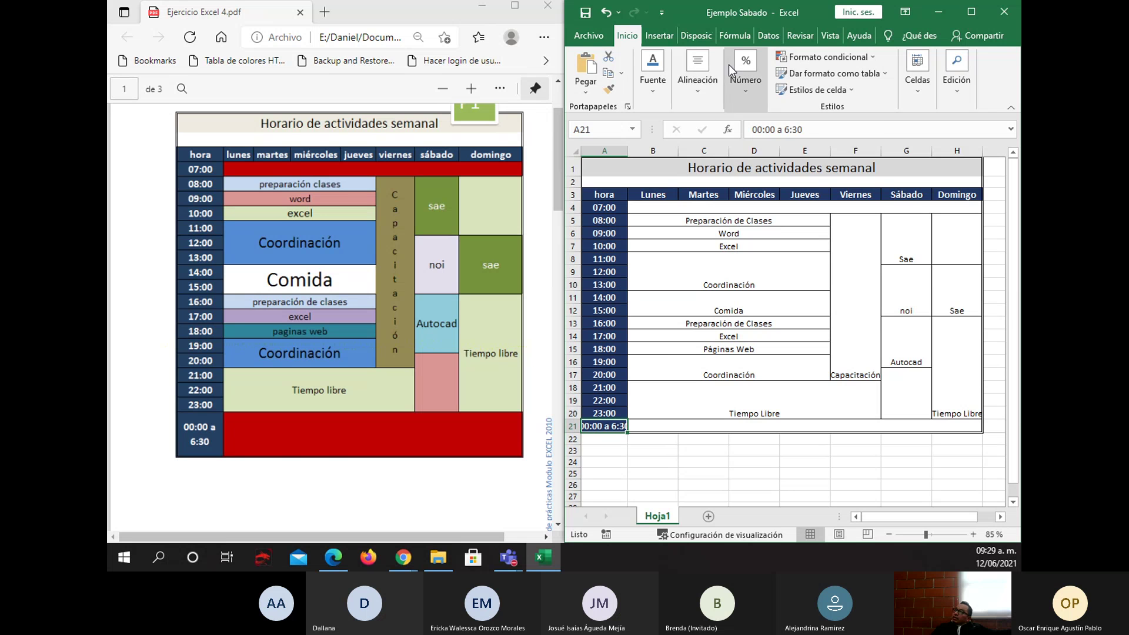
{"action": "left_click", "coordinate": [686, 83]}
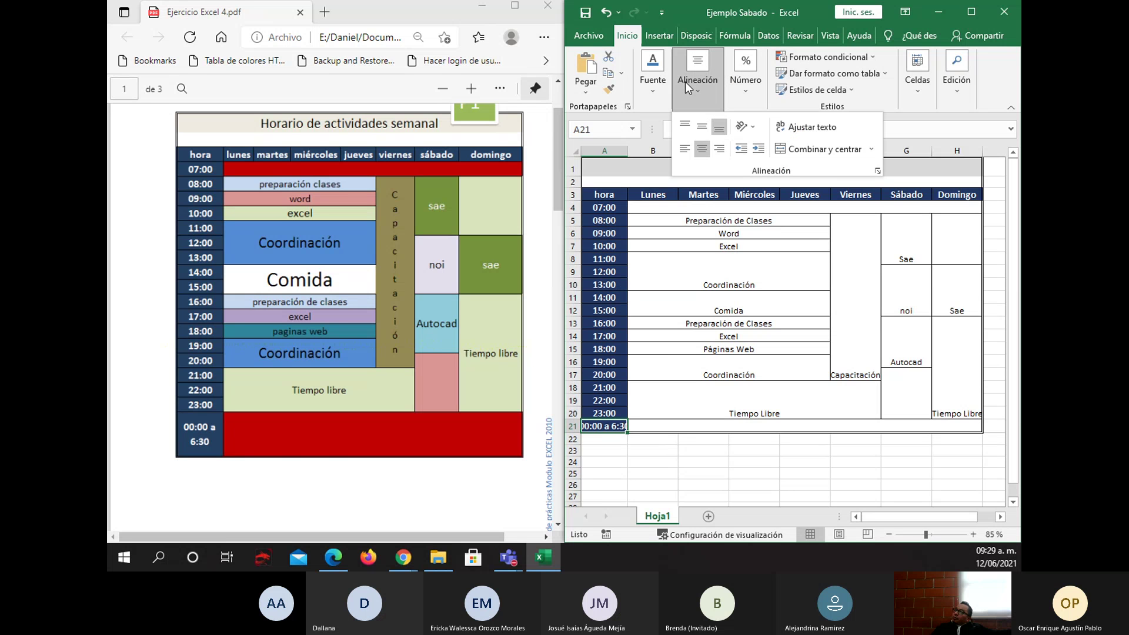
{"action": "left_click", "coordinate": [828, 133]}
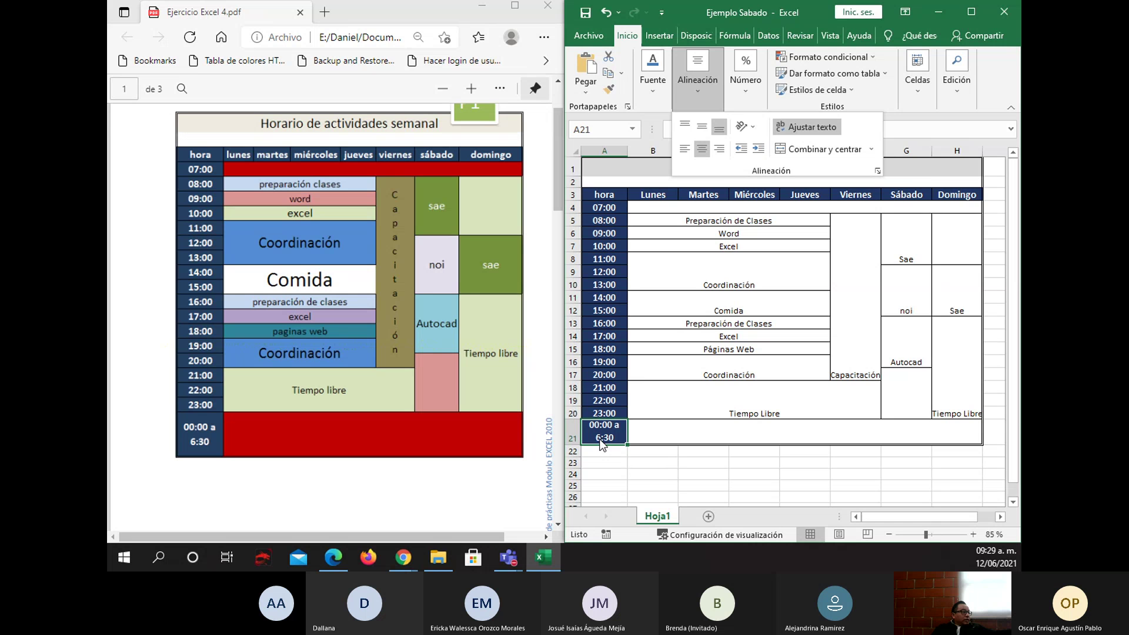
{"action": "left_click", "coordinate": [750, 284]}
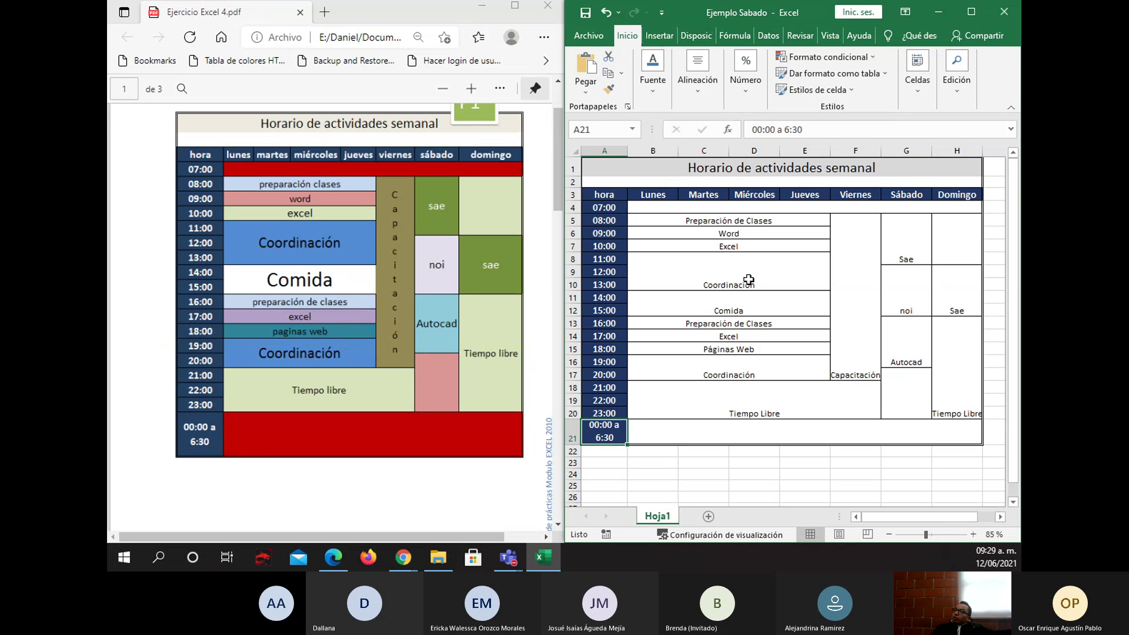
- Fill the empty merged 07:00 row cell B4 with standard red
{"action": "left_click", "coordinate": [646, 202]}
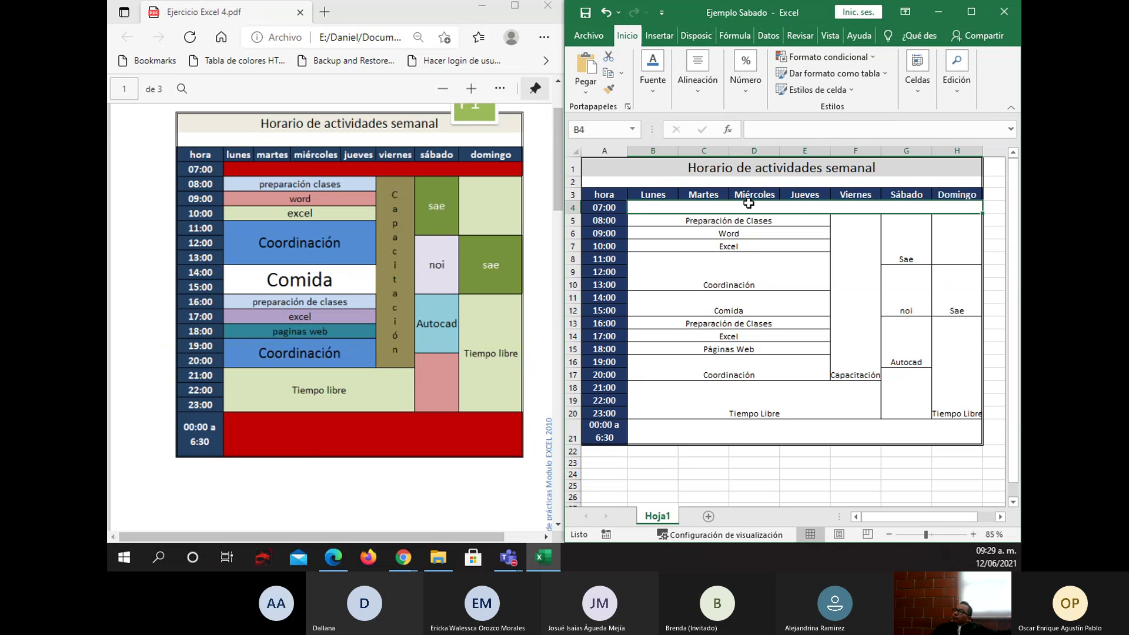
{"action": "left_click", "coordinate": [644, 88]}
{"action": "left_click", "coordinate": [760, 149]}
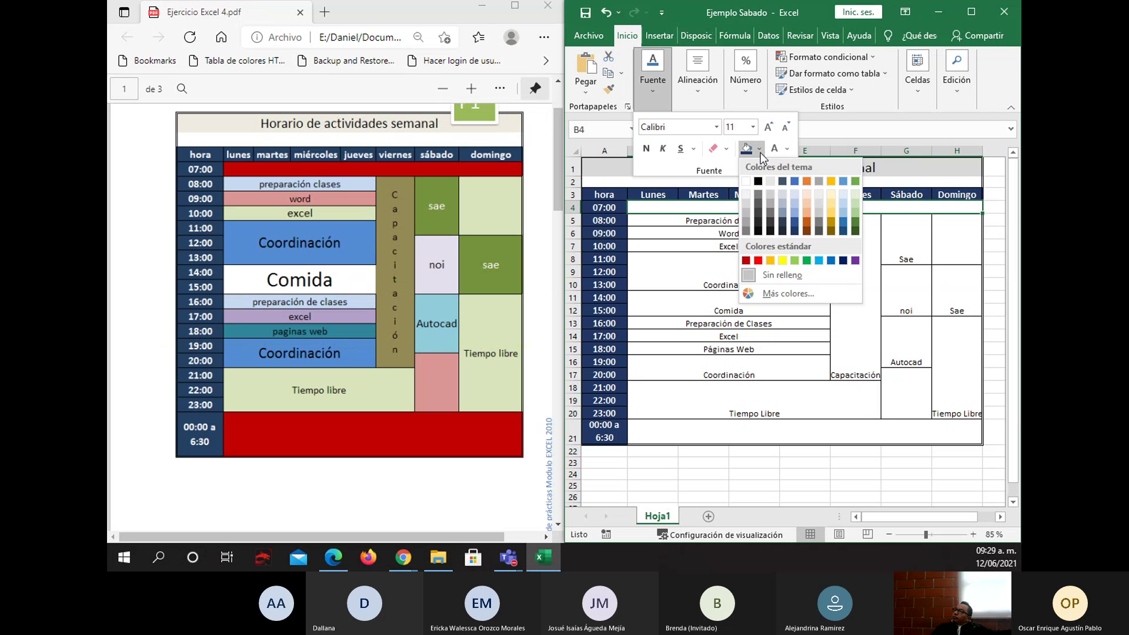
{"action": "left_click", "coordinate": [757, 260]}
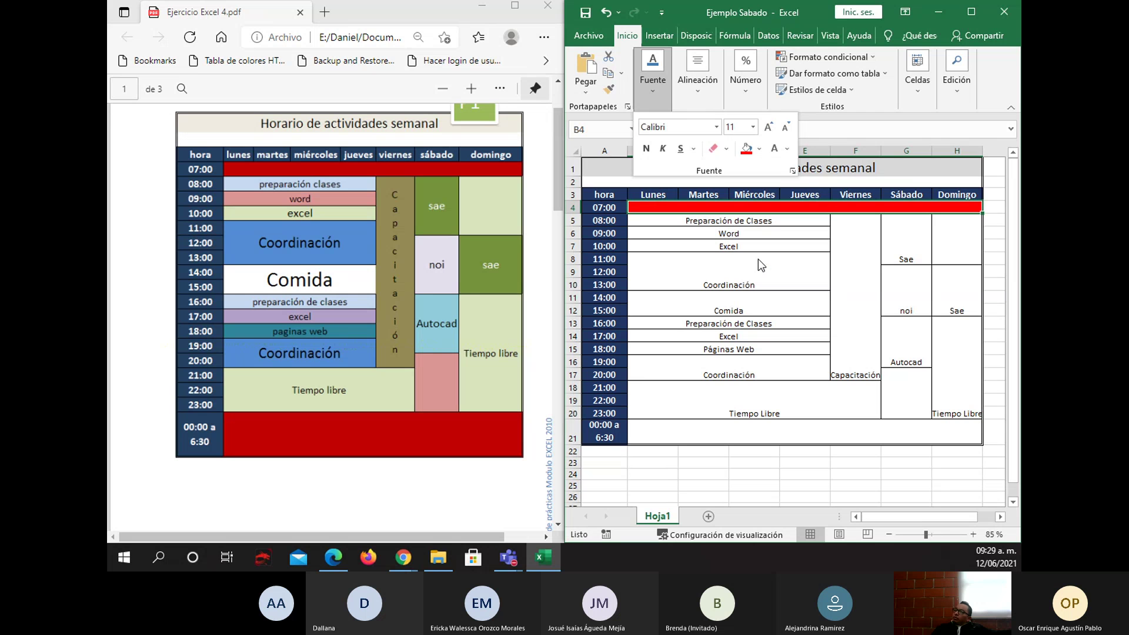
- Fill the 08:00 "Preparación de Clases" cell B5 with light blue
{"action": "left_click", "coordinate": [784, 221]}
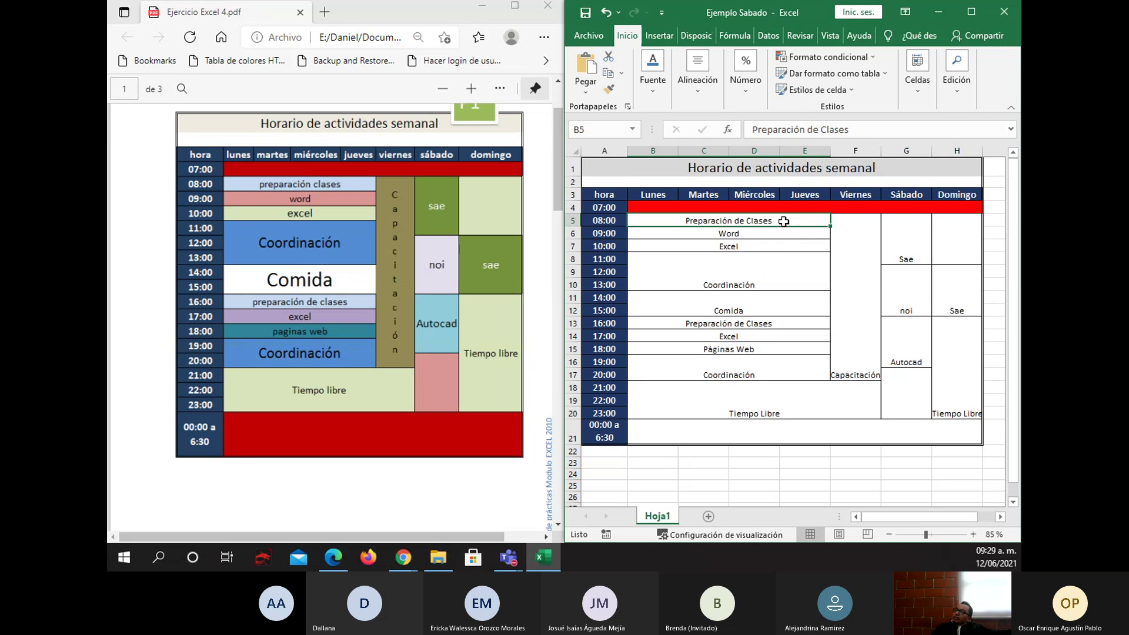
{"action": "left_click", "coordinate": [655, 97]}
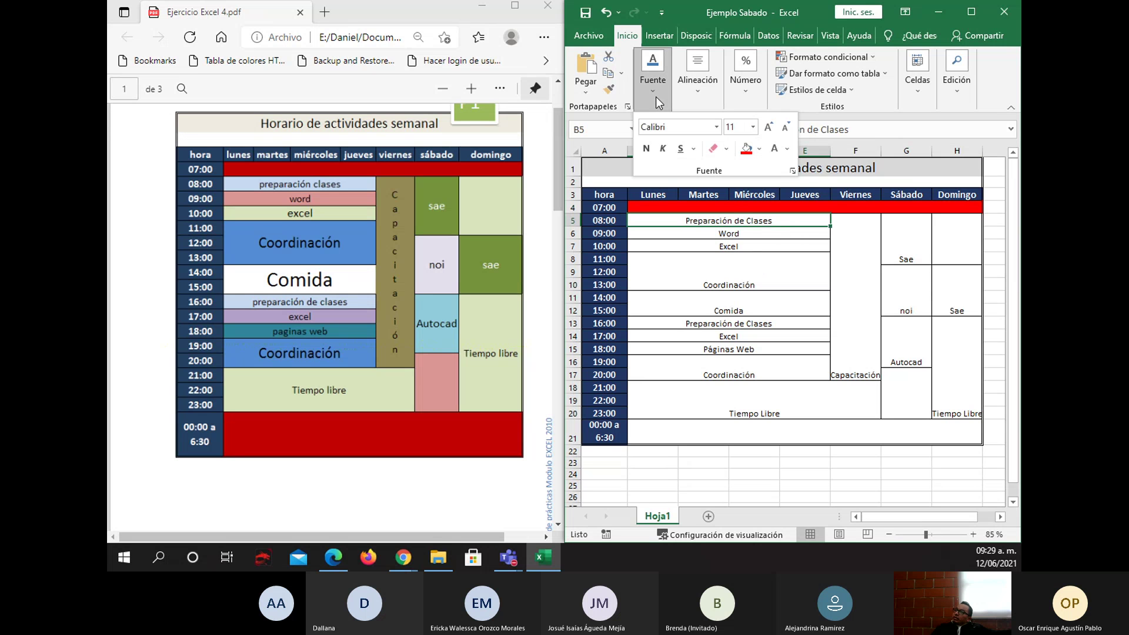
{"action": "left_click", "coordinate": [757, 149]}
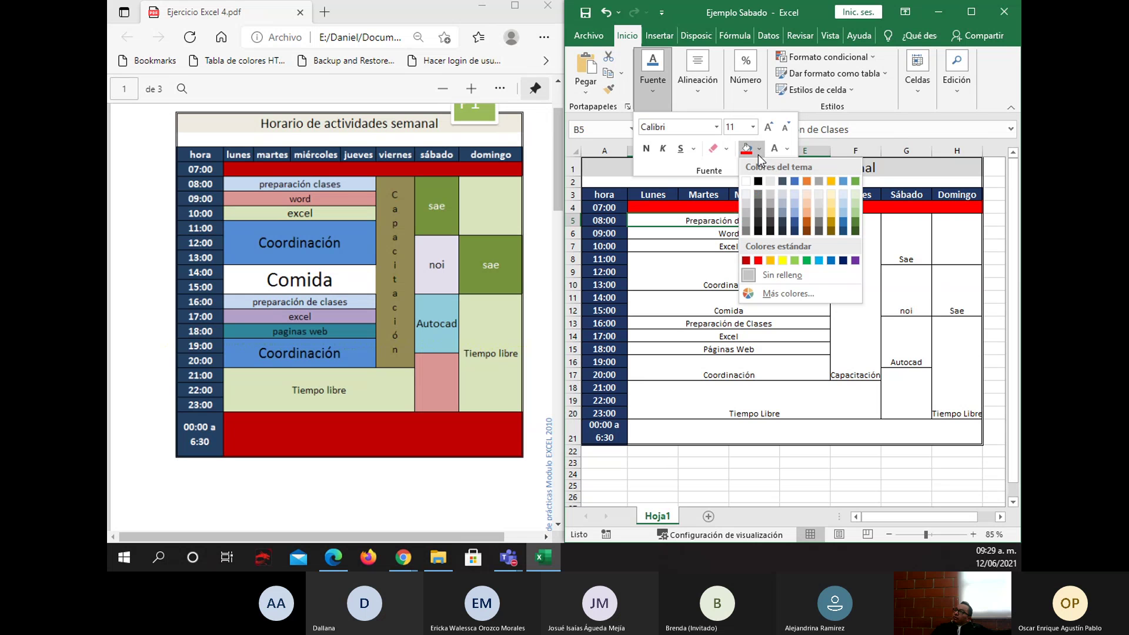
{"action": "left_click", "coordinate": [844, 204]}
{"action": "left_click", "coordinate": [771, 233]}
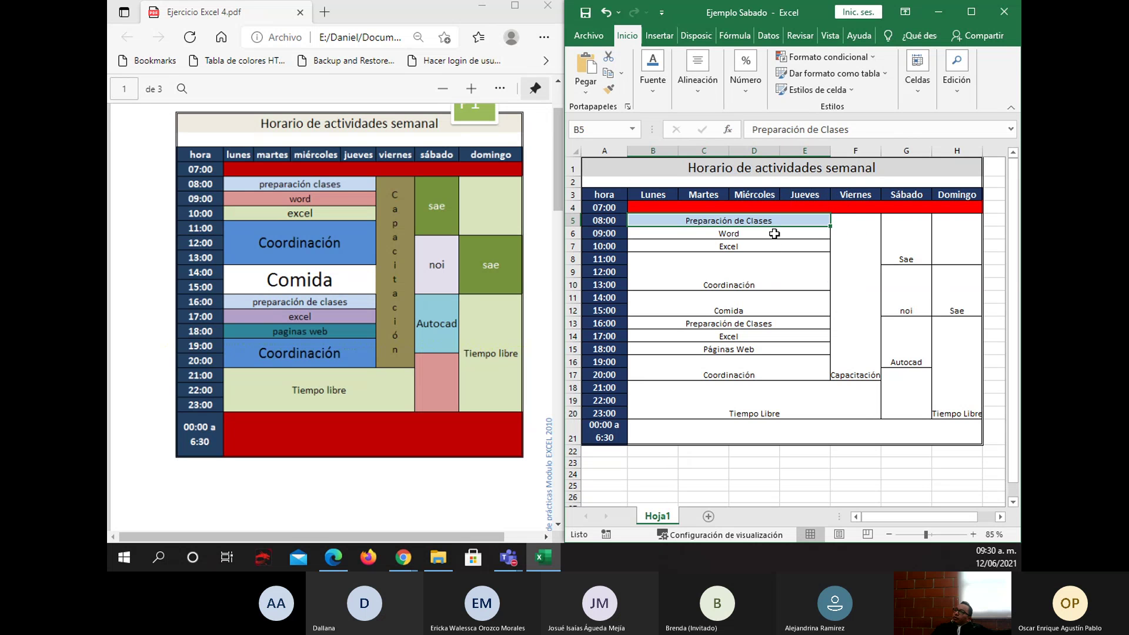
- Fill the 09:00 "Word" cell B6 with light orange
{"action": "left_click", "coordinate": [740, 234]}
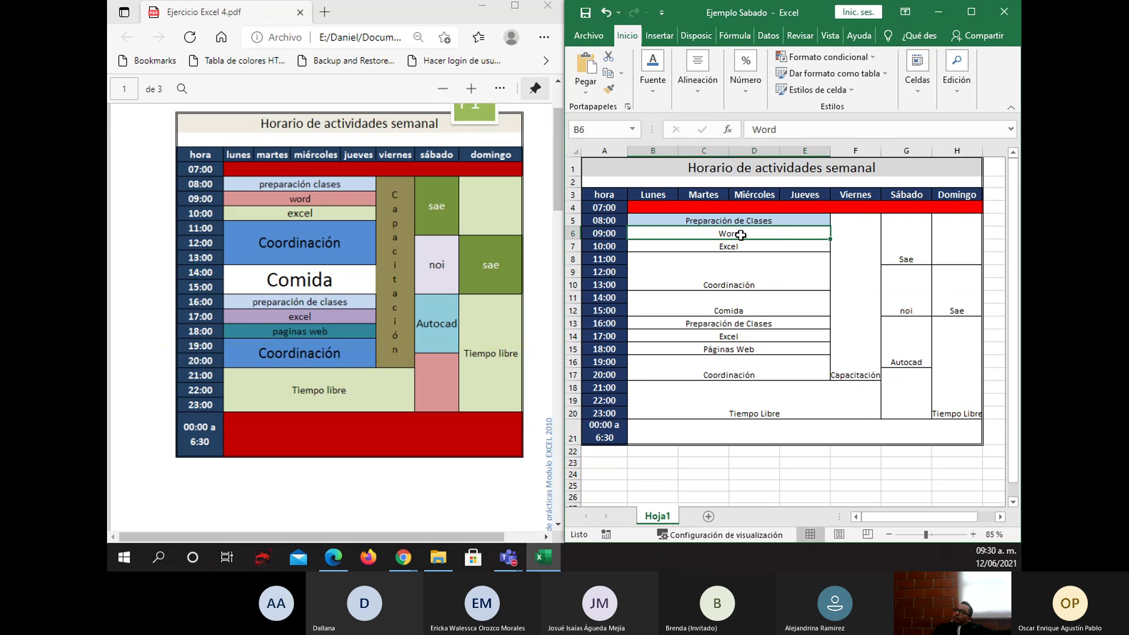
{"action": "left_click", "coordinate": [654, 95]}
{"action": "left_click", "coordinate": [760, 150]}
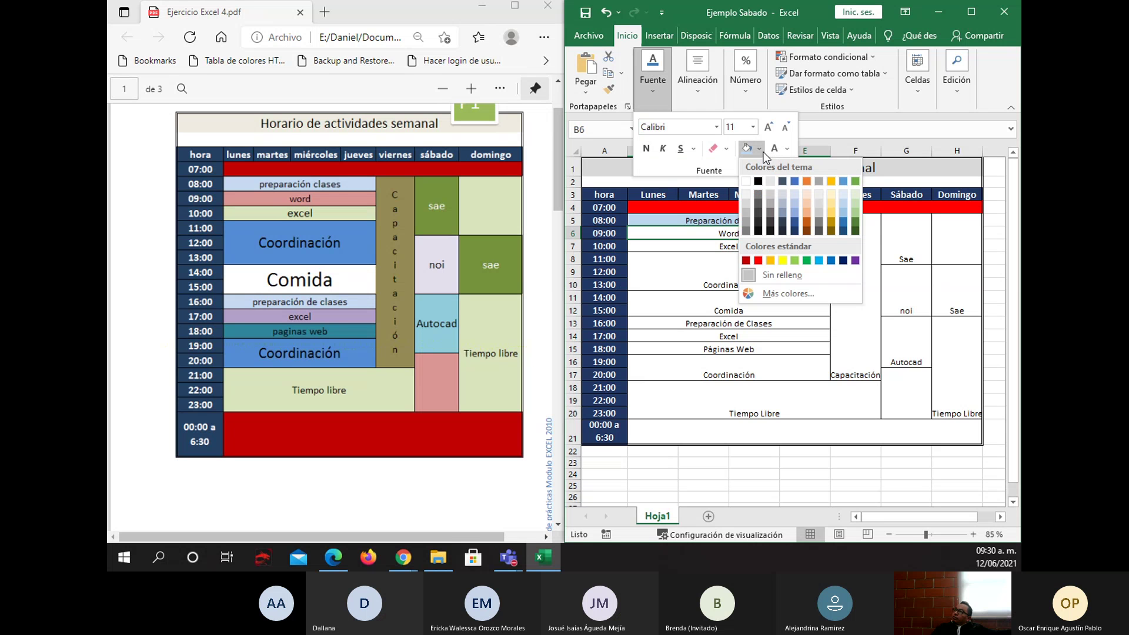
{"action": "left_click", "coordinate": [803, 206]}
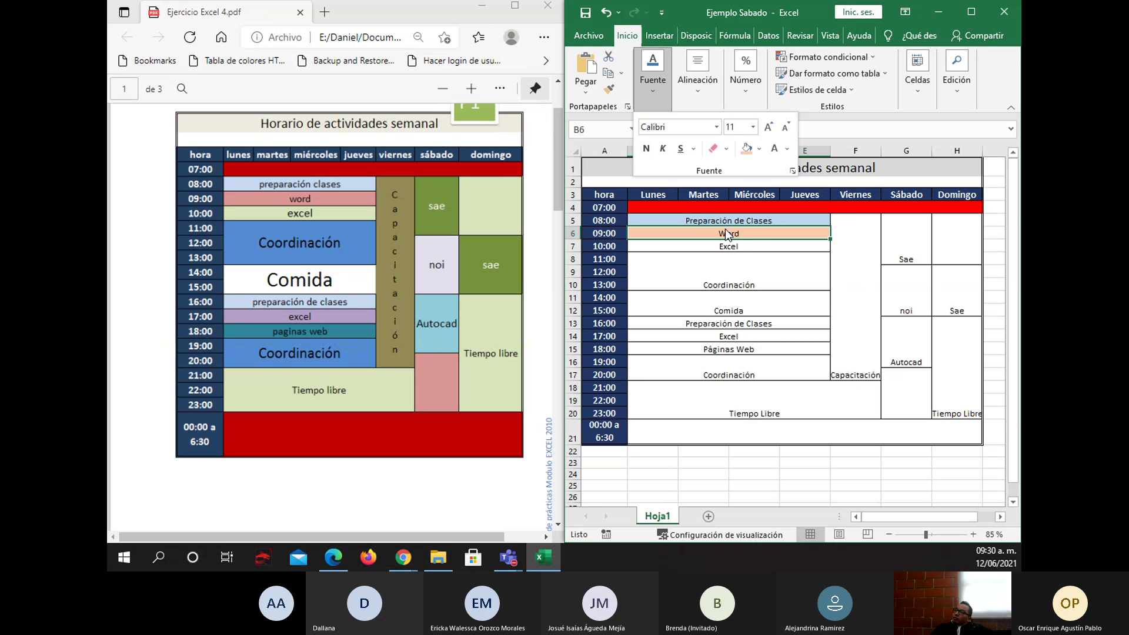
{"action": "left_click", "coordinate": [735, 249]}
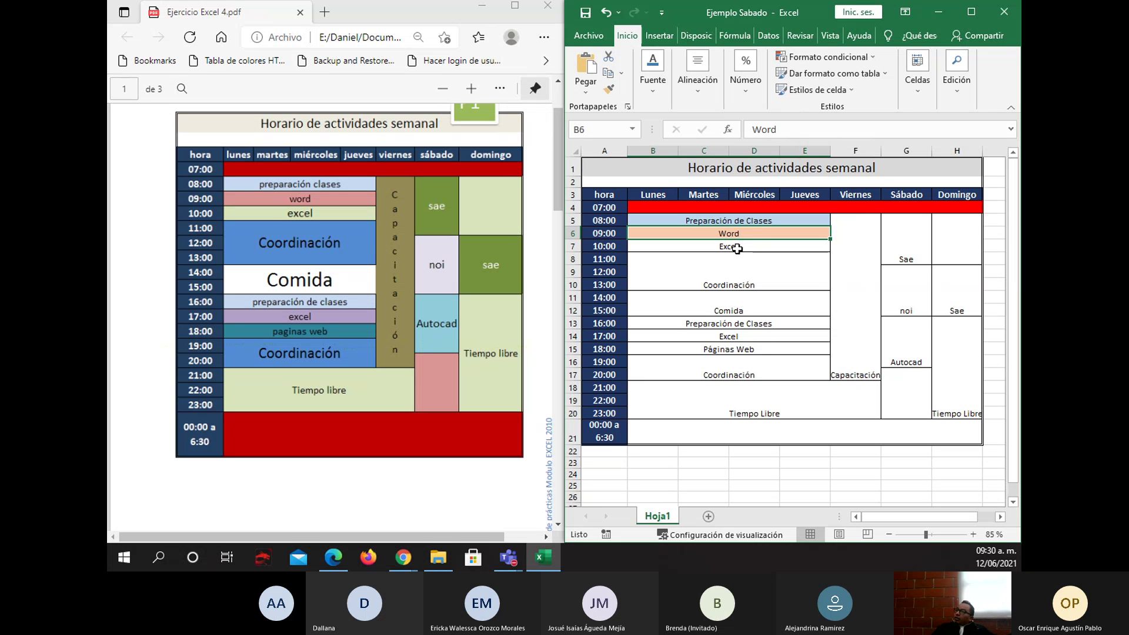
- Fill the 10:00 "Excel" cell B7 with light green
{"action": "left_click", "coordinate": [737, 249]}
{"action": "left_click", "coordinate": [654, 90]}
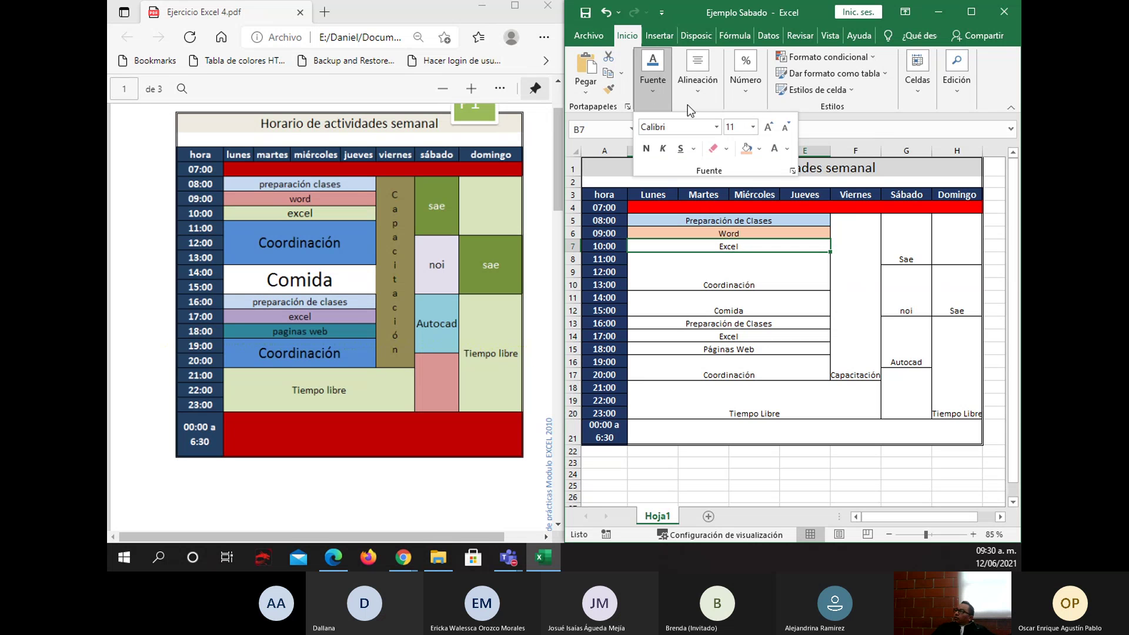
{"action": "left_click", "coordinate": [760, 149]}
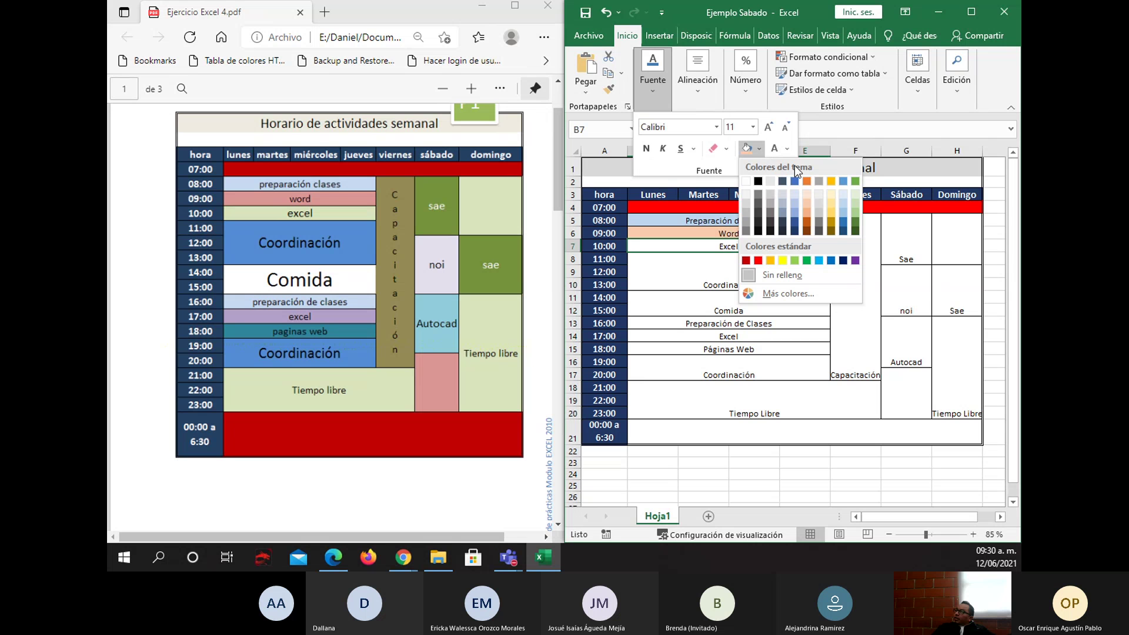
{"action": "left_click", "coordinate": [854, 203]}
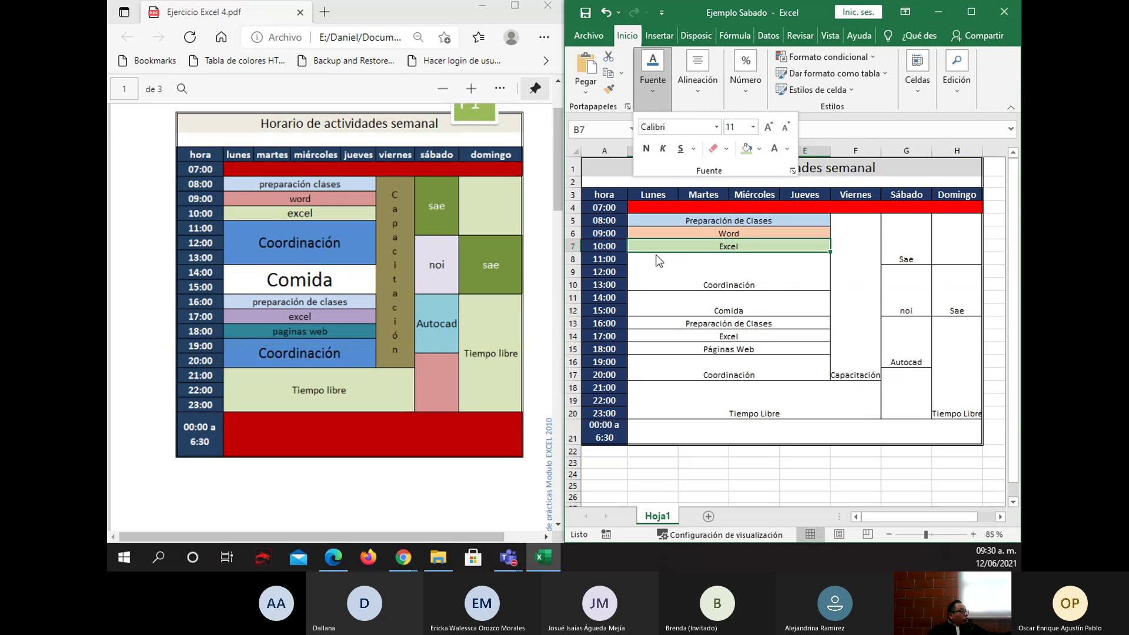
{"action": "left_click", "coordinate": [759, 149]}
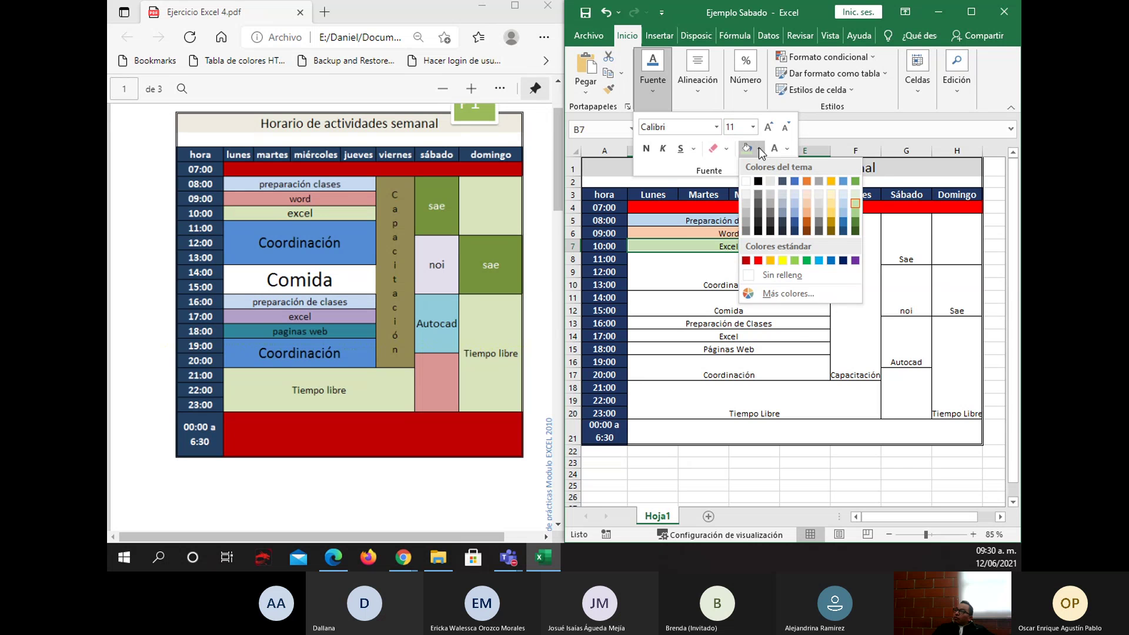
{"action": "left_click", "coordinate": [798, 292]}
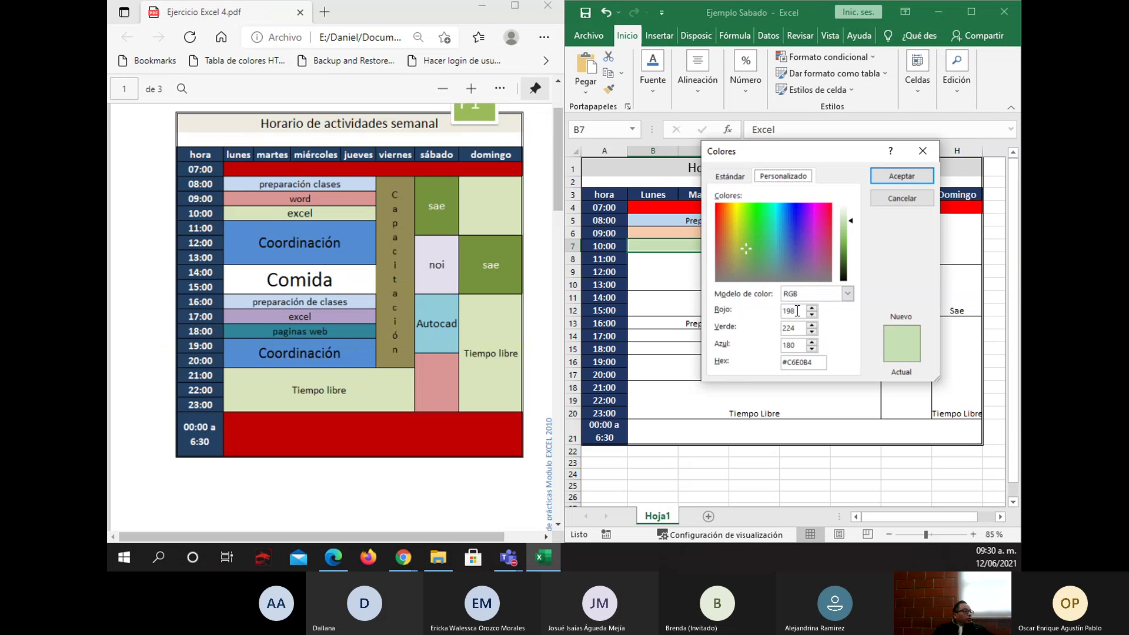
{"action": "left_click", "coordinate": [745, 178]}
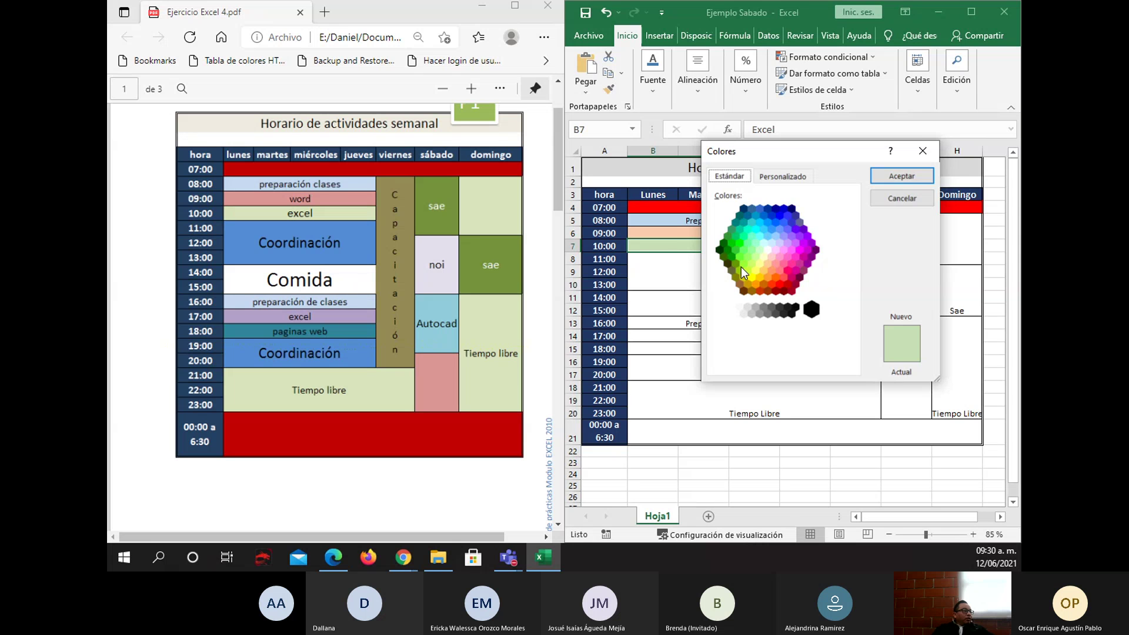
{"action": "left_click", "coordinate": [922, 150]}
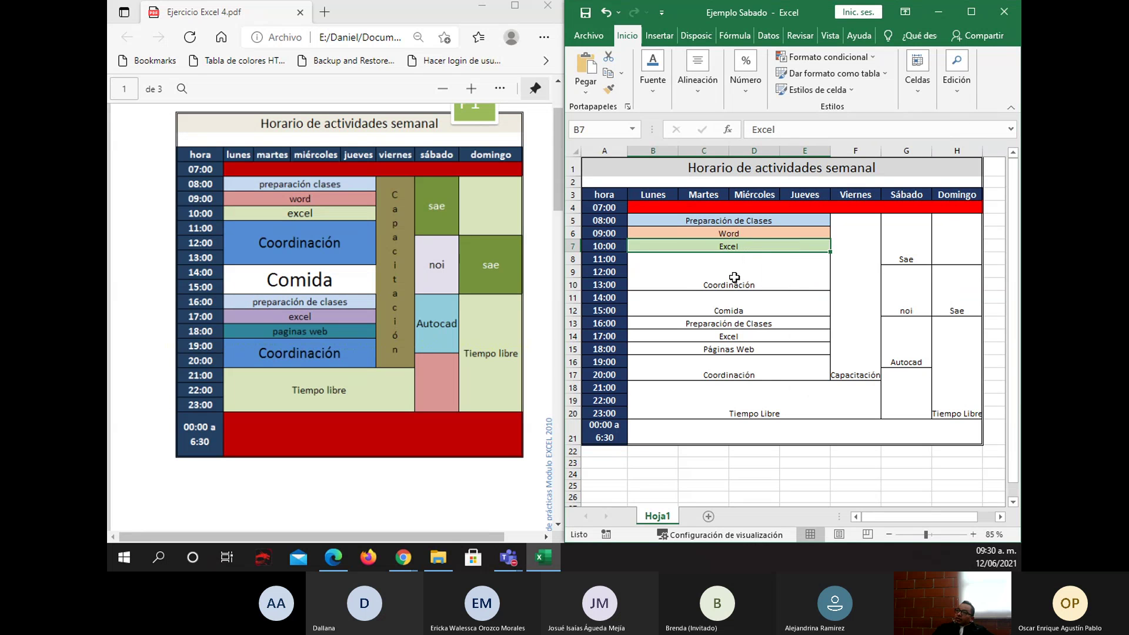
- Fill the merged 11:00 to 13:00 "Coordinación" cell B8 with medium blue
{"action": "left_click", "coordinate": [735, 281]}
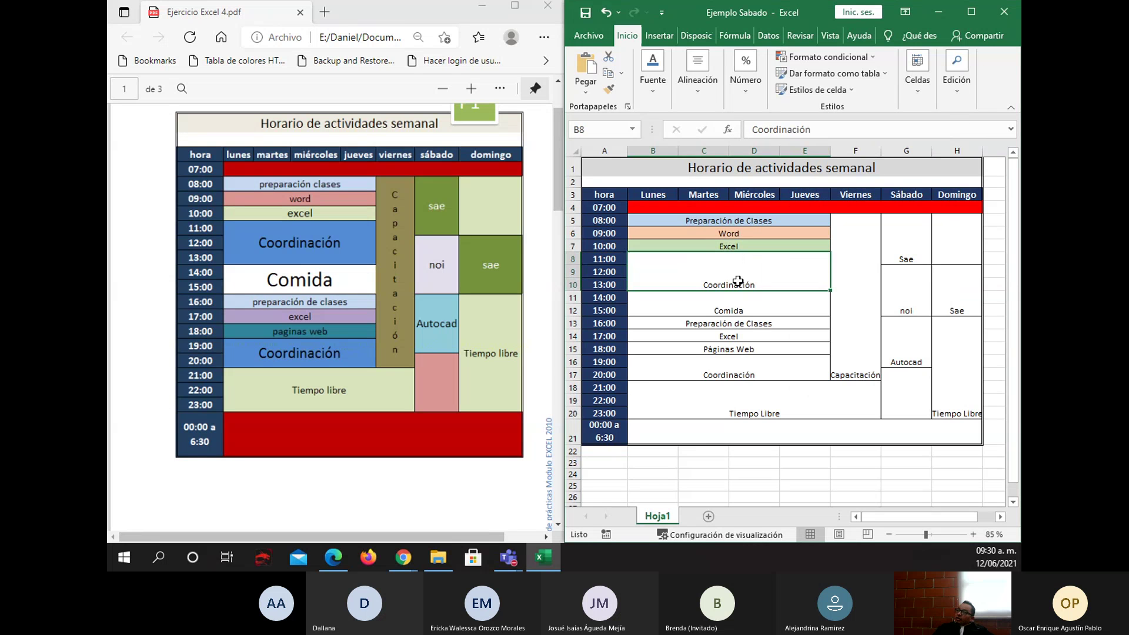
{"action": "left_click", "coordinate": [651, 88]}
{"action": "left_click", "coordinate": [759, 149]}
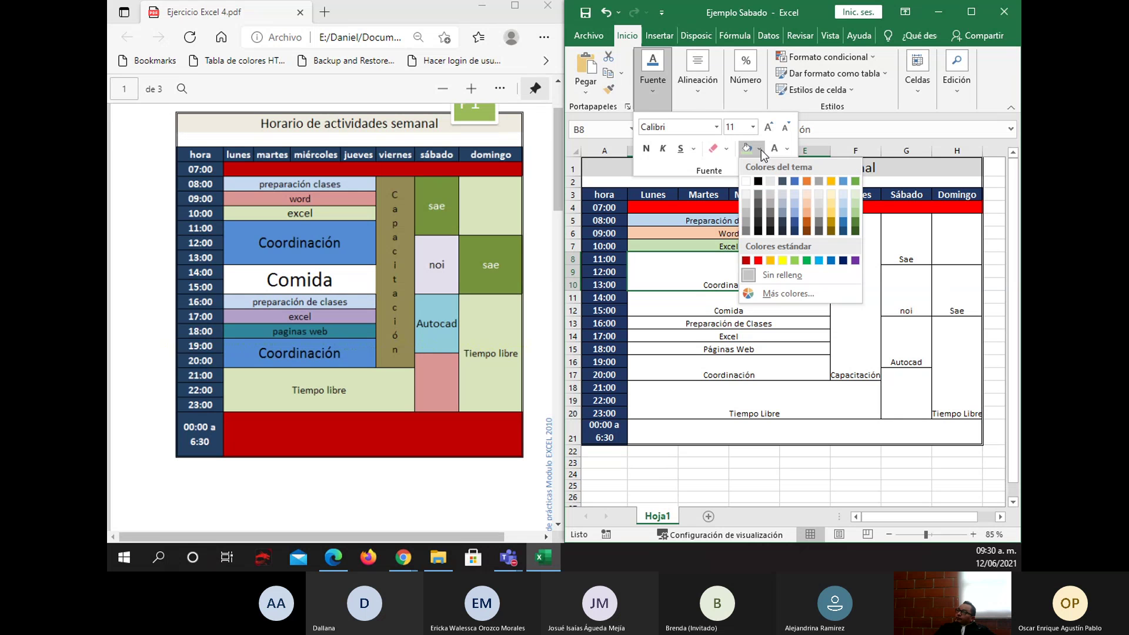
{"action": "left_click", "coordinate": [795, 212]}
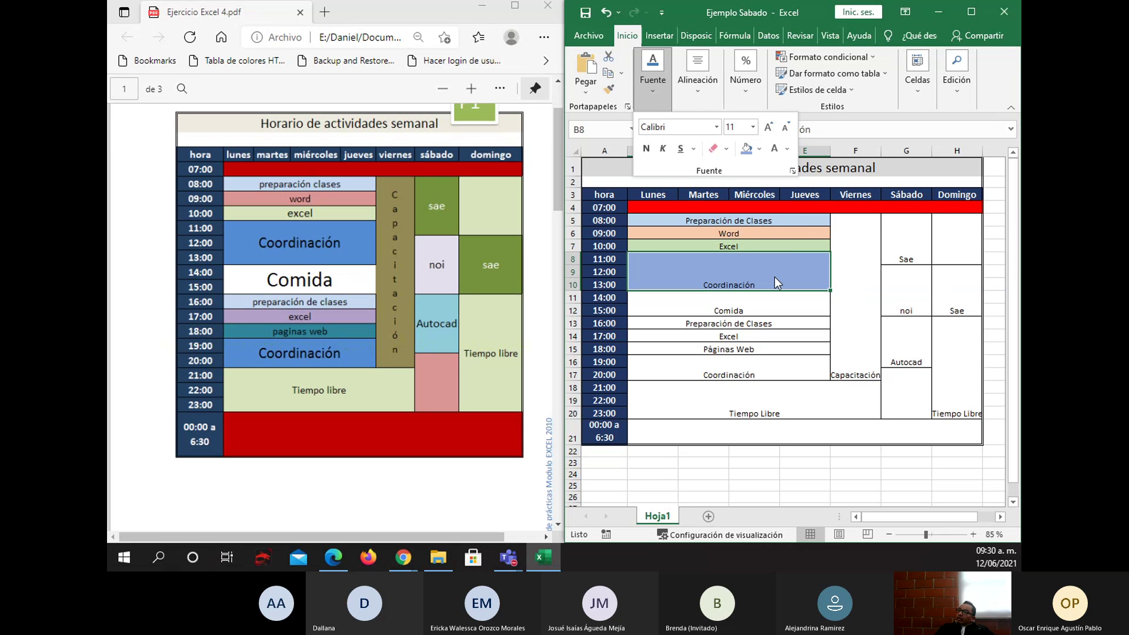
{"action": "left_click", "coordinate": [727, 243]}
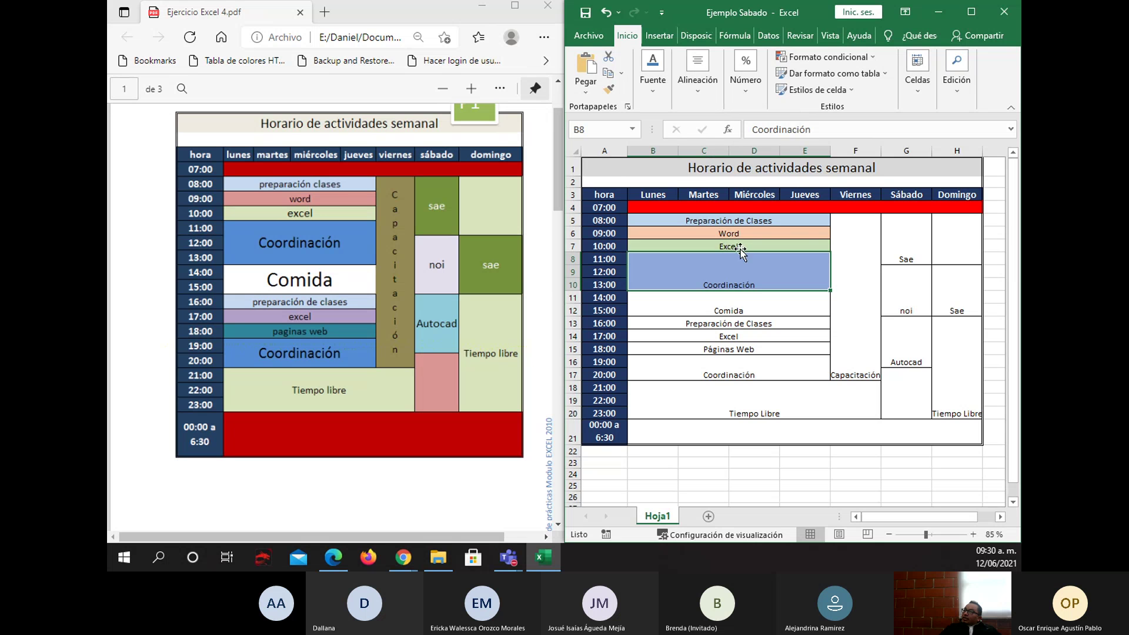
- Increase the font size of the 10:00 "Excel" cell B7 to 14
{"action": "left_click", "coordinate": [741, 245]}
{"action": "left_click_drag", "start_coordinate": [739, 221], "coordinate": [742, 232]}
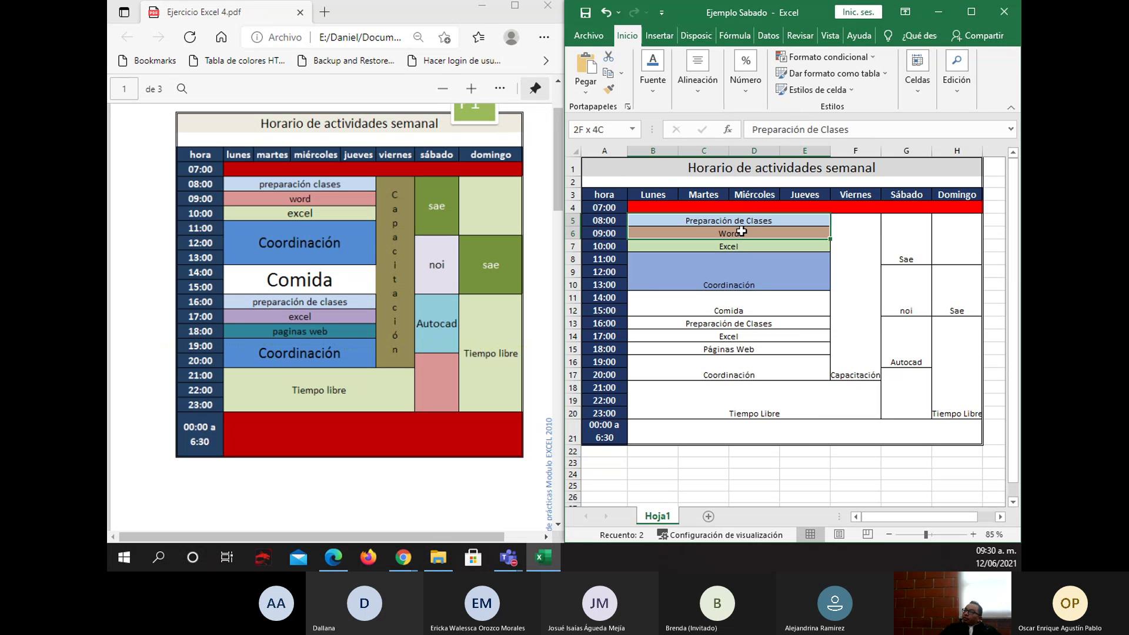
{"action": "left_click", "coordinate": [741, 245]}
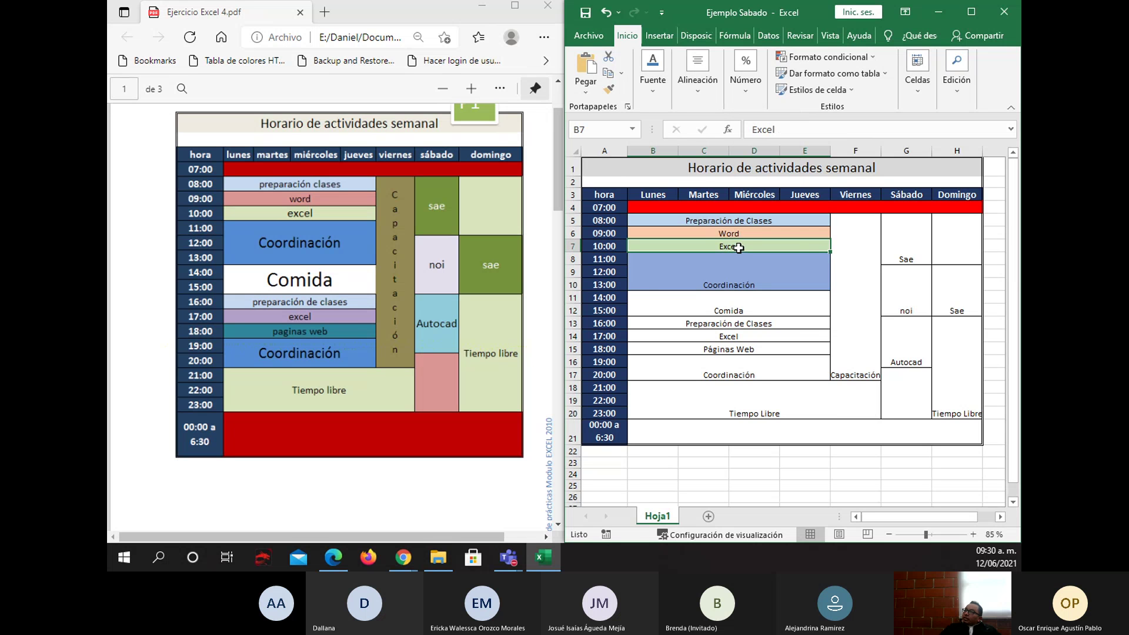
{"action": "left_click", "coordinate": [661, 92]}
{"action": "left_click", "coordinate": [769, 128]}
{"action": "left_click", "coordinate": [768, 127]}
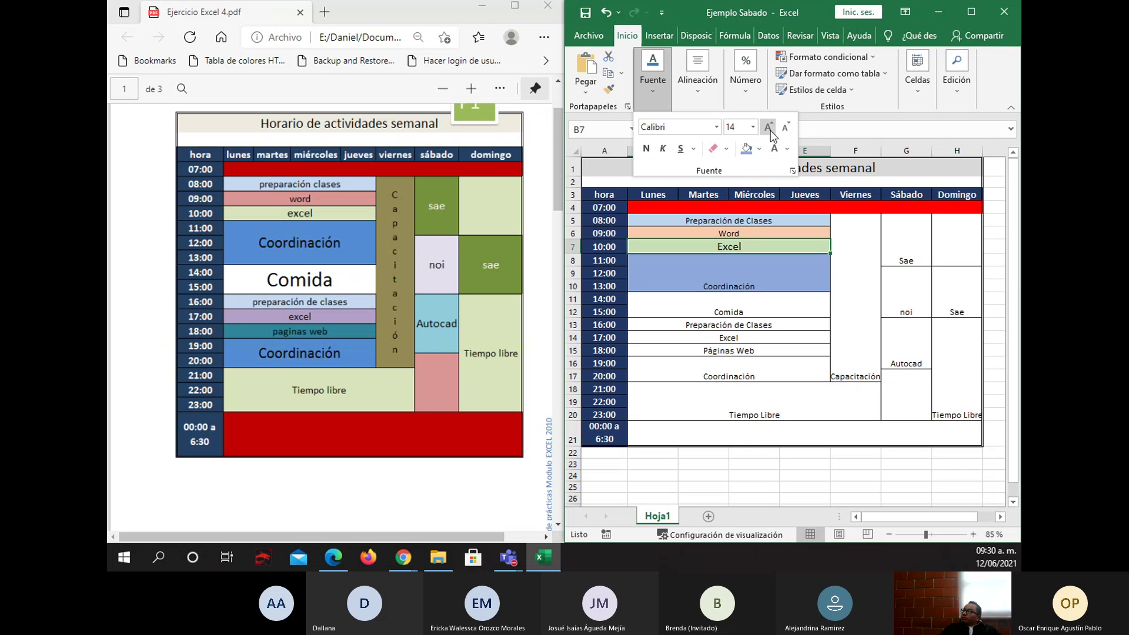
{"action": "left_click", "coordinate": [741, 289]}
- Increase the font size of the "Coordinación" cell B8 to 24
{"action": "left_click", "coordinate": [744, 280]}
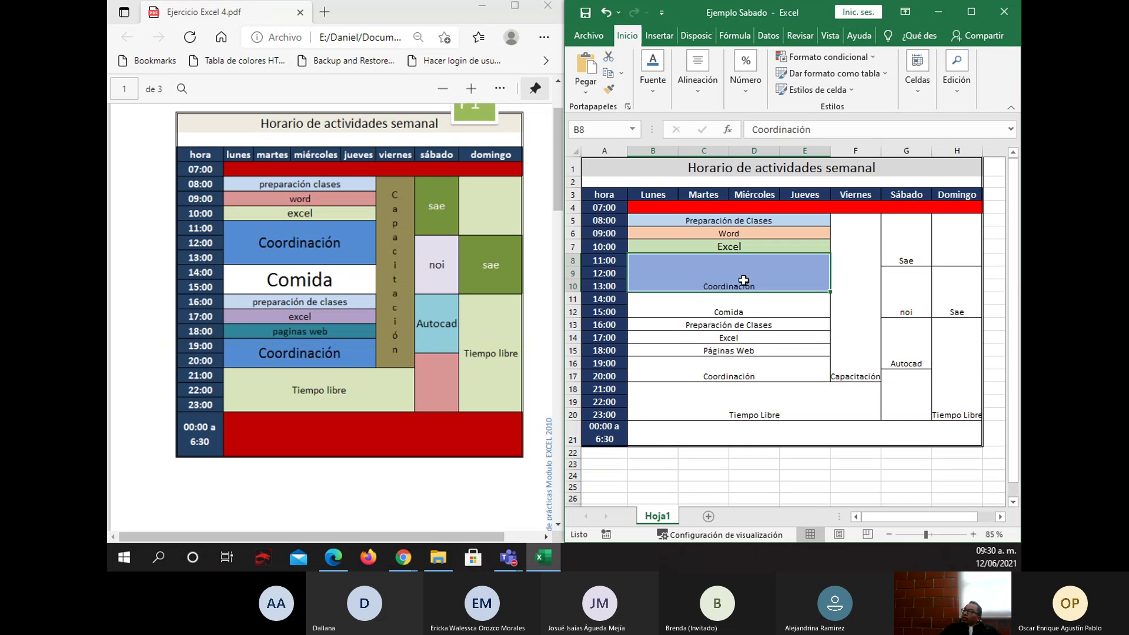
{"action": "left_click", "coordinate": [654, 92]}
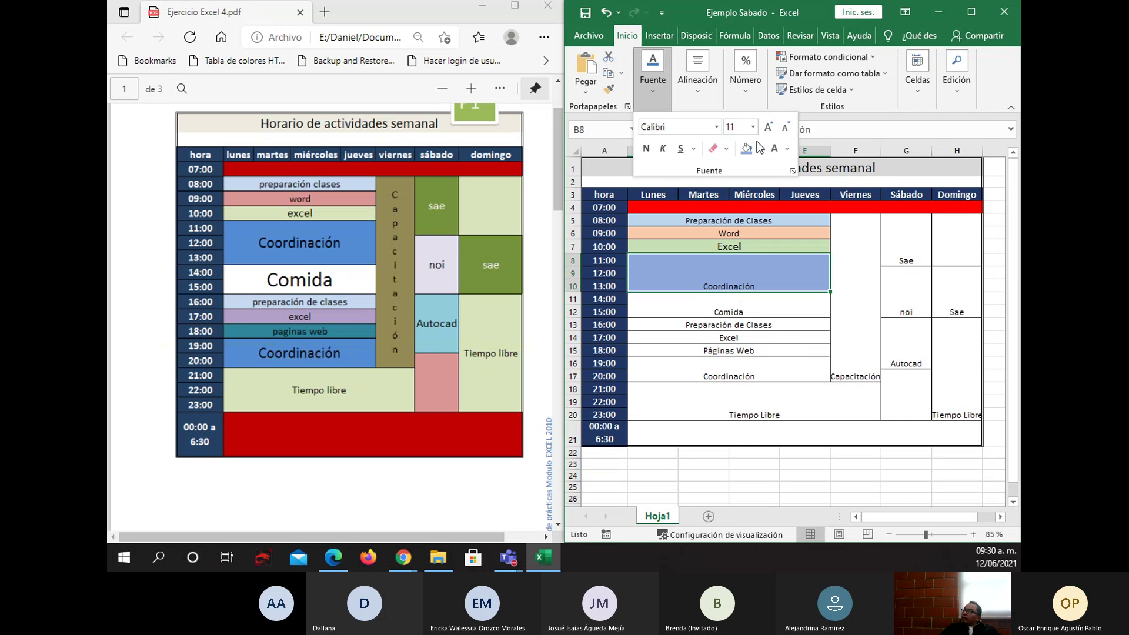
{"action": "left_click", "coordinate": [768, 127]}
{"action": "left_click", "coordinate": [768, 127]}
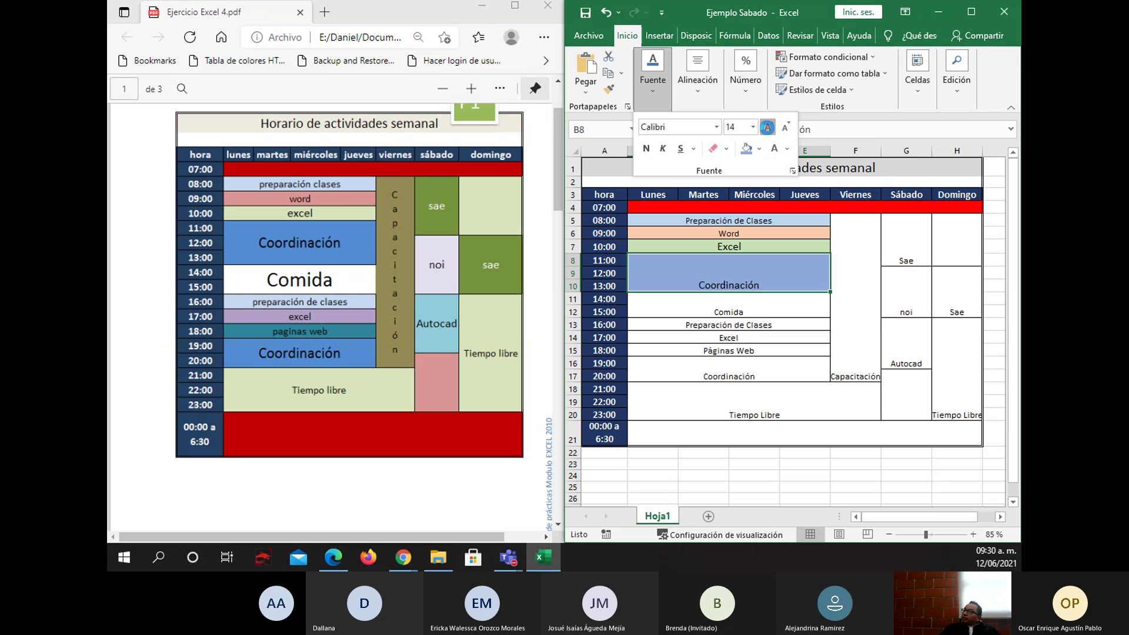
{"action": "left_click", "coordinate": [767, 127]}
{"action": "left_click", "coordinate": [767, 127]}
{"action": "left_click", "coordinate": [768, 128]}
{"action": "left_click", "coordinate": [768, 128]}
{"action": "left_click", "coordinate": [768, 128]}
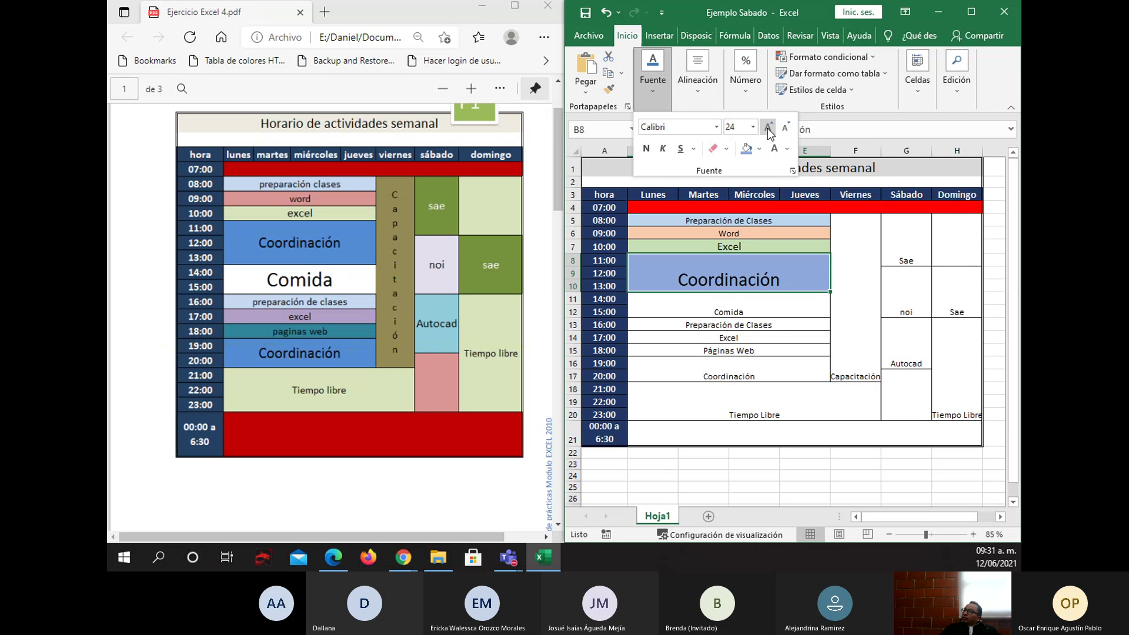
{"action": "left_click", "coordinate": [729, 242]}
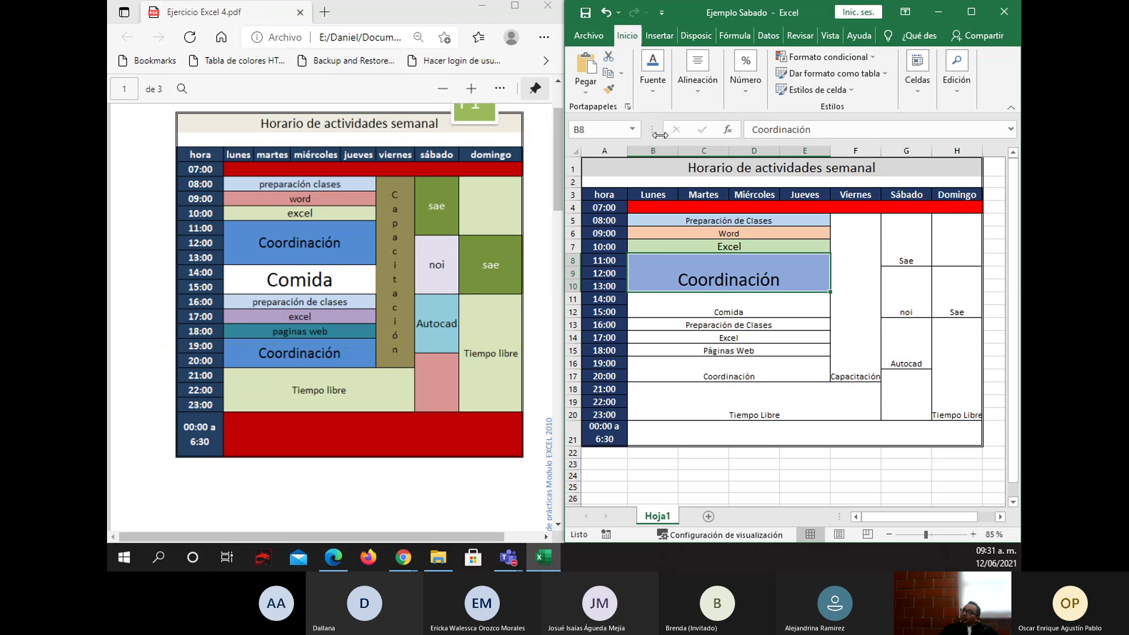
- Center the "Coordinación" text vertically in its merged cell B8
{"action": "left_click", "coordinate": [697, 93]}
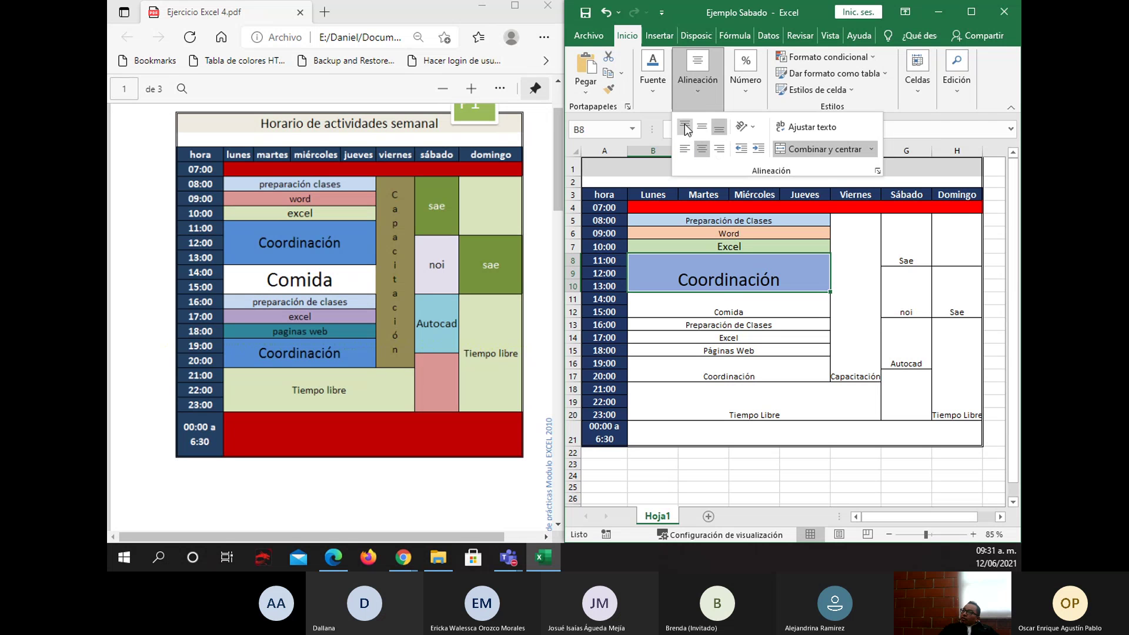
{"action": "left_click", "coordinate": [702, 129]}
{"action": "left_click", "coordinate": [771, 304]}
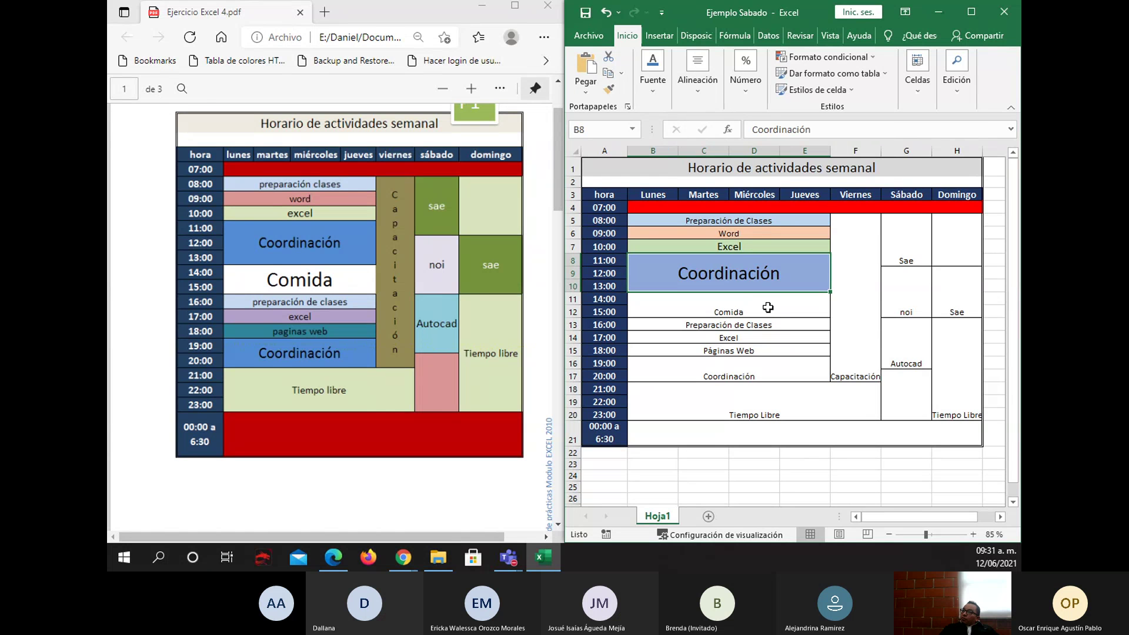
- Fill the merged 14:00 to 15:00 "Comida" cell B11 with light yellow
{"action": "left_click", "coordinate": [758, 299]}
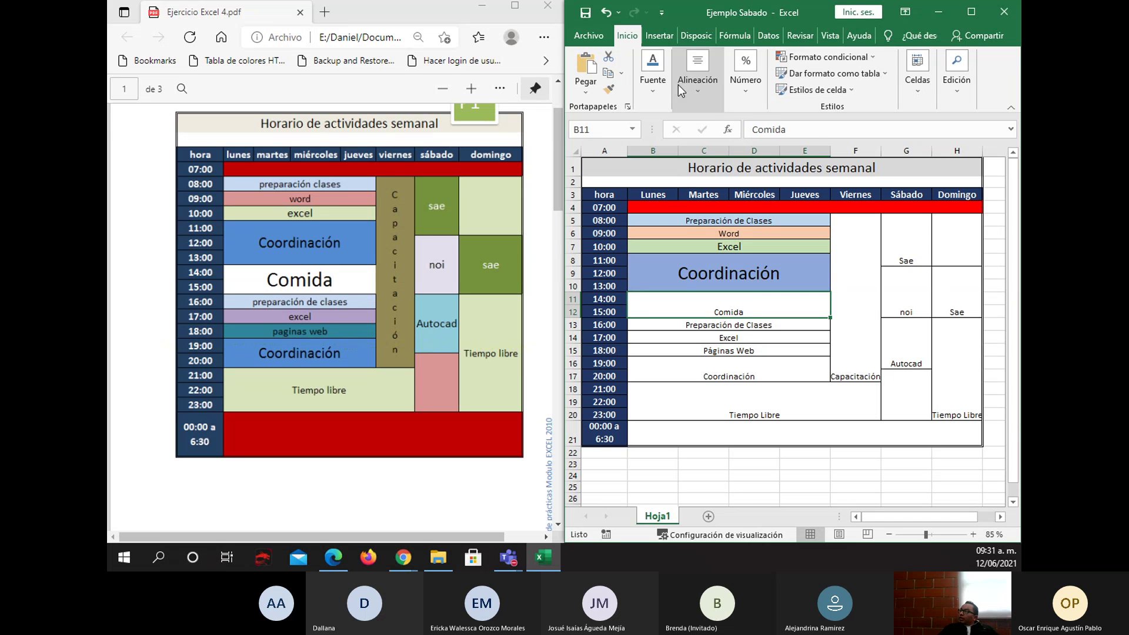
{"action": "left_click", "coordinate": [654, 83]}
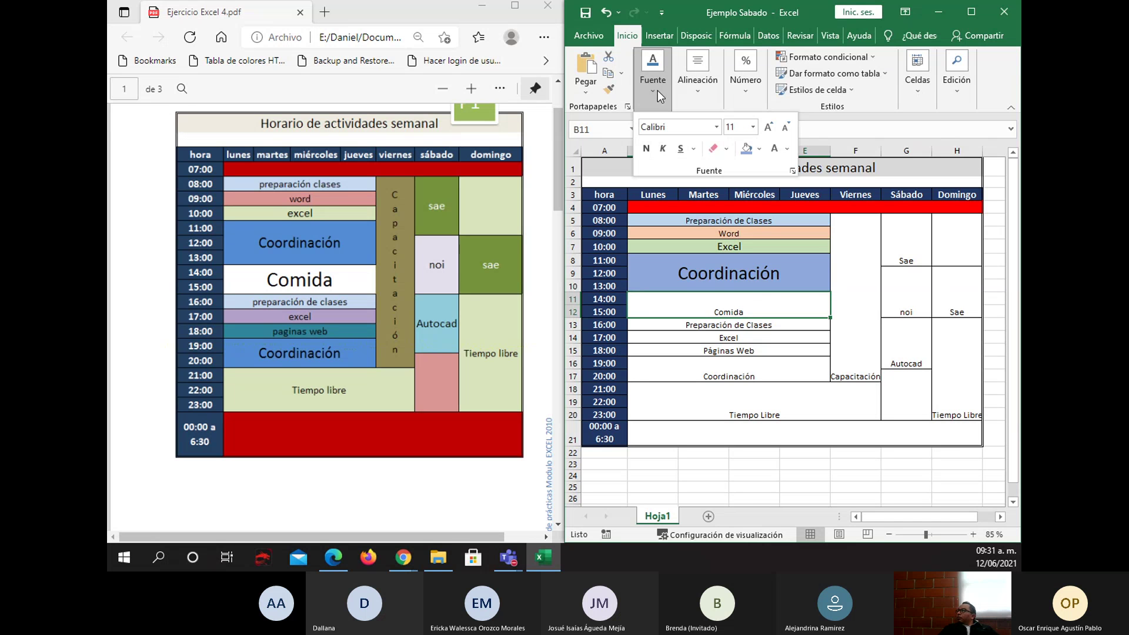
{"action": "left_click", "coordinate": [759, 148]}
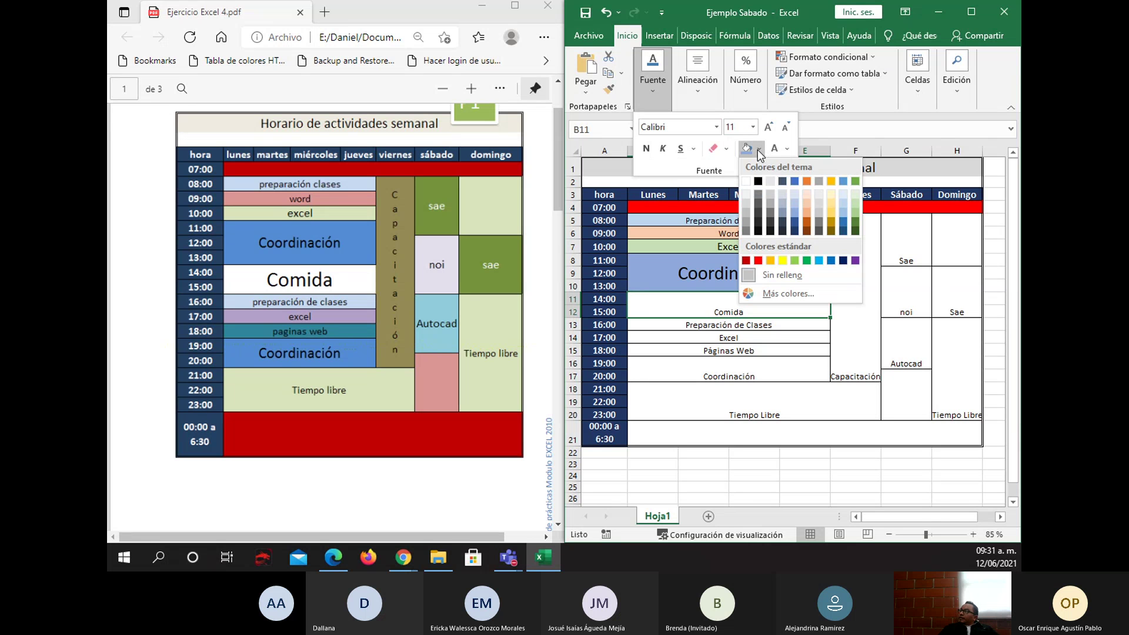
{"action": "left_click", "coordinate": [831, 192]}
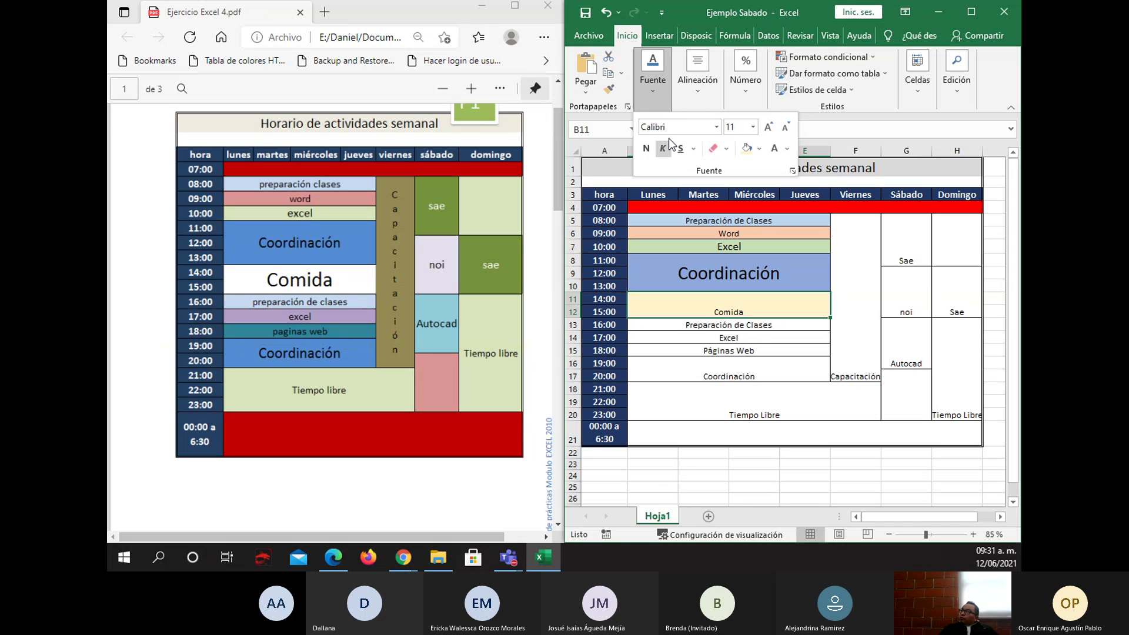
- Enlarge the "Comida" text in cell B11 to the same font size as "Coordinación" in B8
{"action": "left_click", "coordinate": [768, 127]}
{"action": "left_click", "coordinate": [768, 127]}
{"action": "left_click", "coordinate": [768, 127]}
{"action": "left_click", "coordinate": [768, 127]}
{"action": "left_click", "coordinate": [768, 127]}
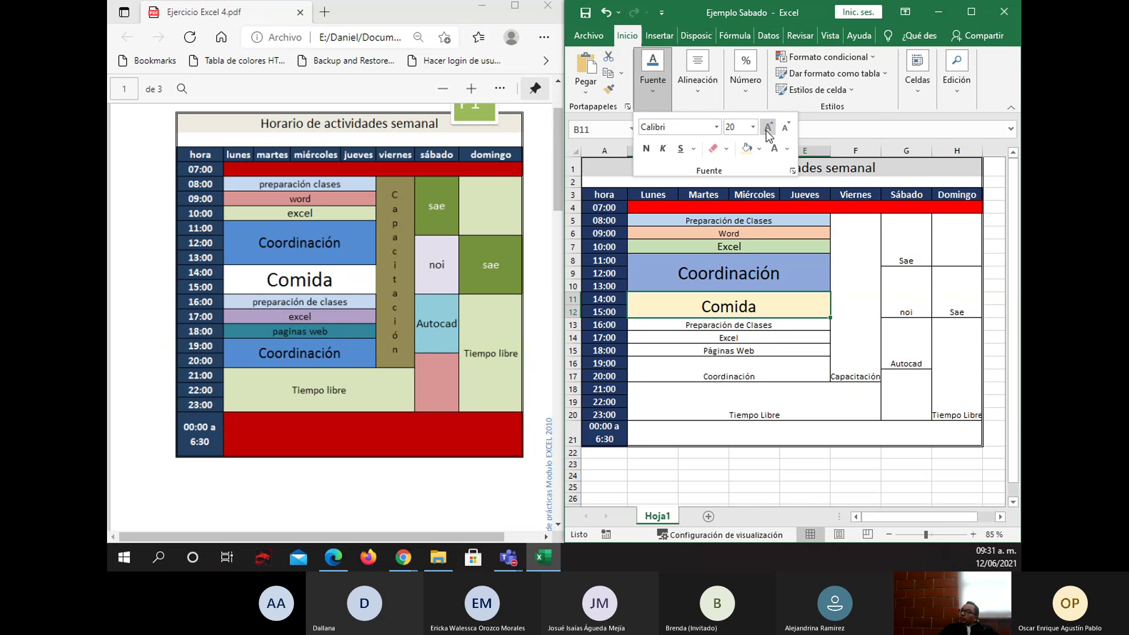
{"action": "left_click", "coordinate": [768, 127]}
{"action": "left_click", "coordinate": [768, 127]}
{"action": "left_click", "coordinate": [697, 84]}
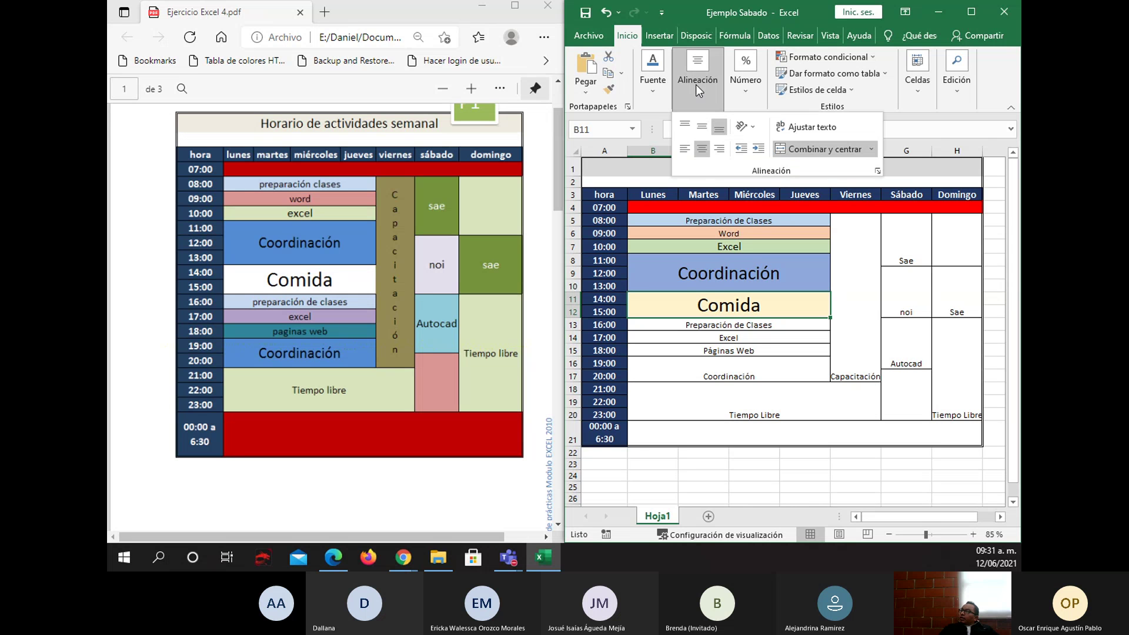
{"action": "left_click", "coordinate": [779, 328]}
- Fill the 16:00 "Preparación de Clases" cell B13 with the same light blue as the 08:00 one
{"action": "left_click", "coordinate": [779, 327]}
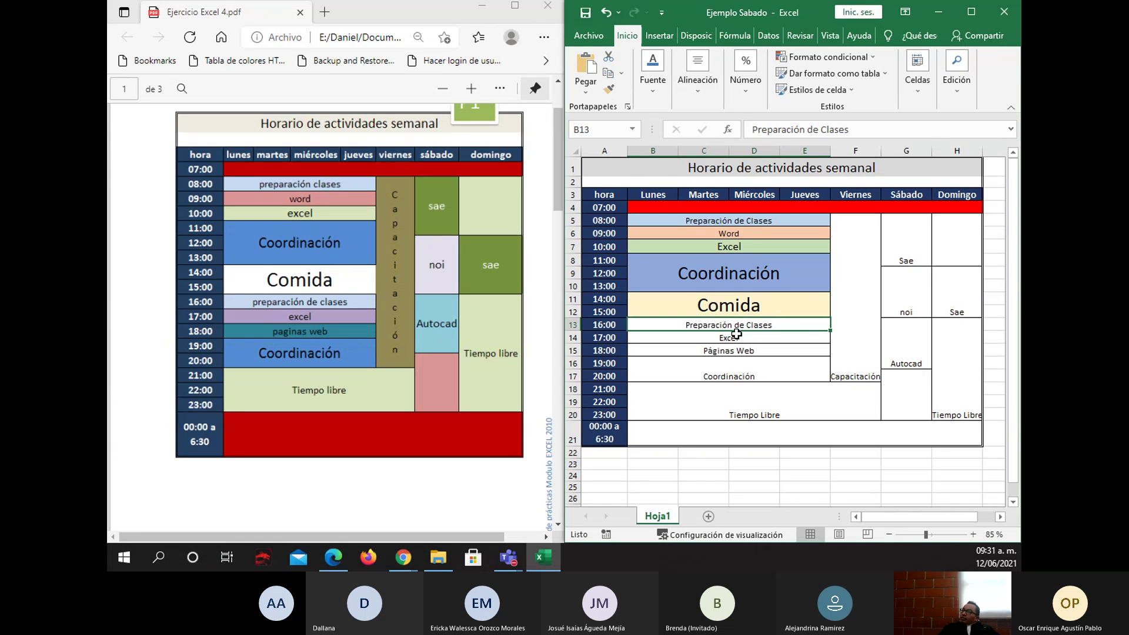
{"action": "left_click", "coordinate": [642, 93]}
{"action": "left_click", "coordinate": [761, 149]}
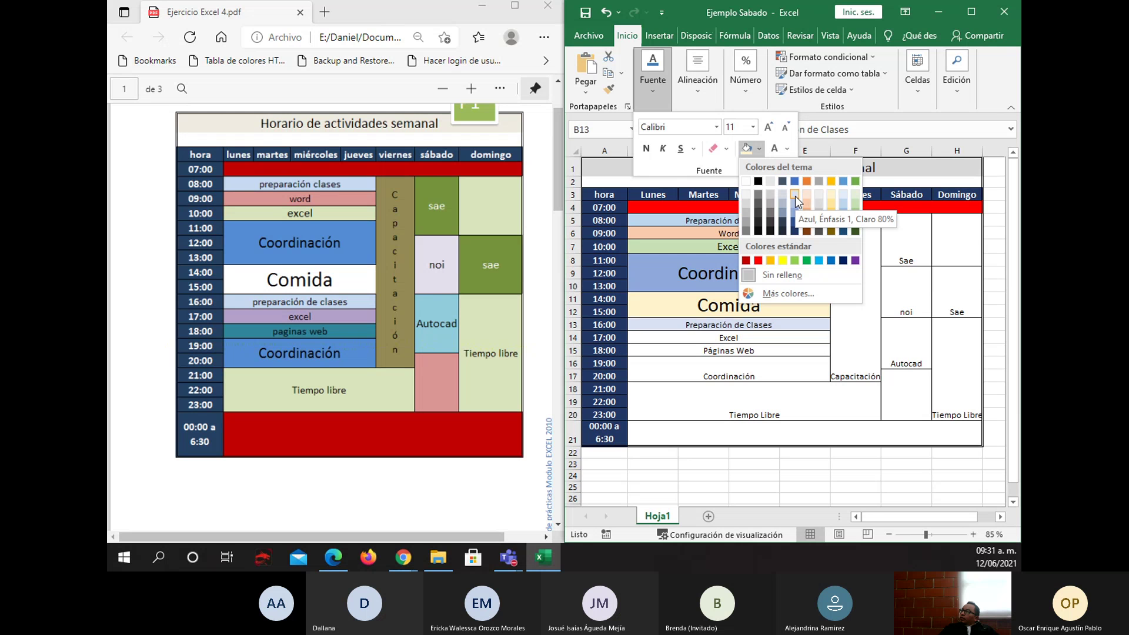
{"action": "left_click", "coordinate": [847, 201]}
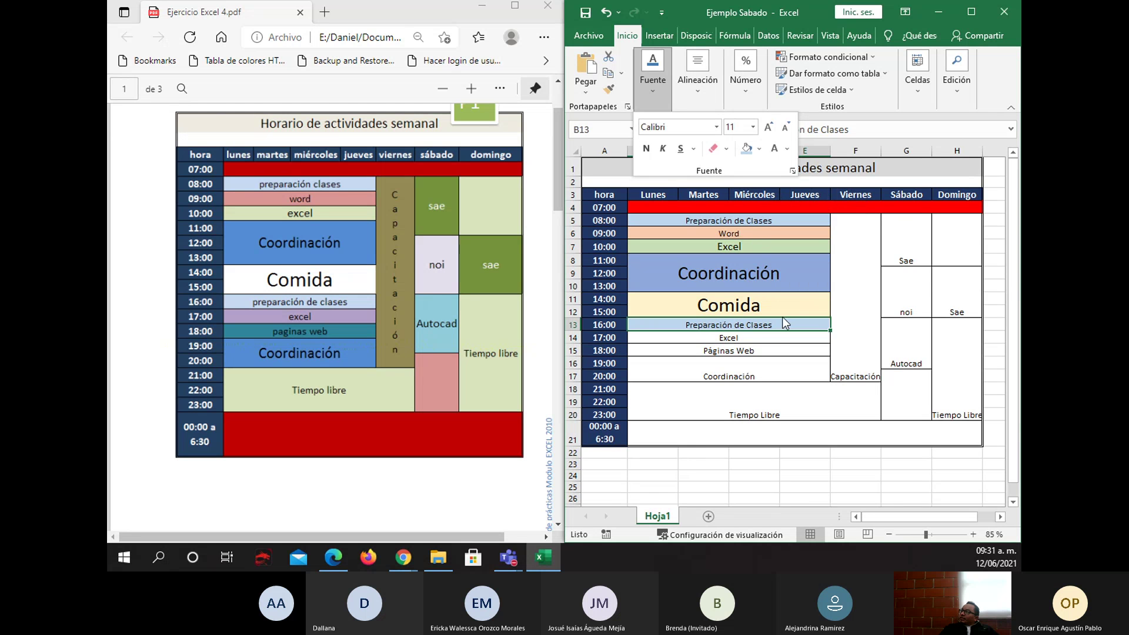
- Fill the 17:00 "Excel" cell B14 with light green
{"action": "left_click", "coordinate": [792, 338]}
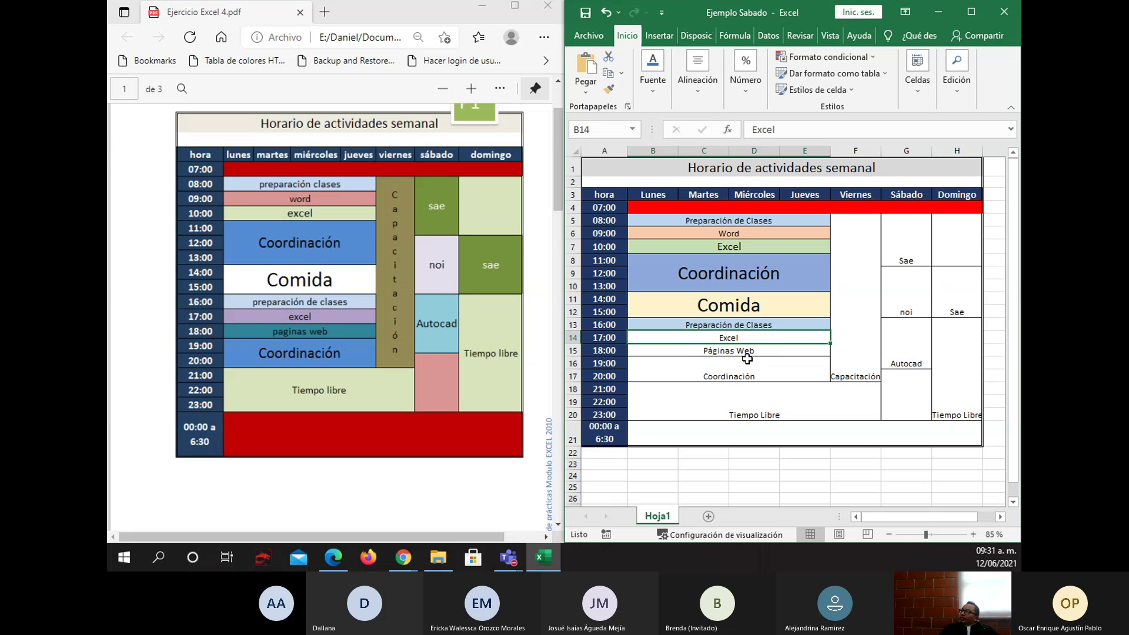
{"action": "left_click", "coordinate": [661, 89]}
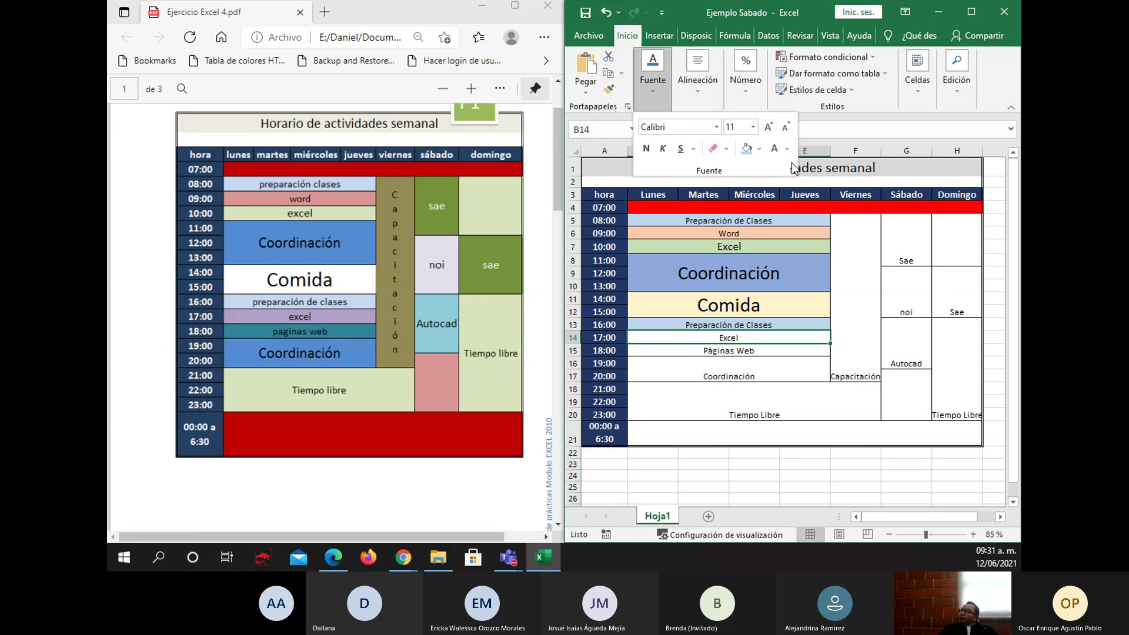
{"action": "left_click", "coordinate": [760, 149]}
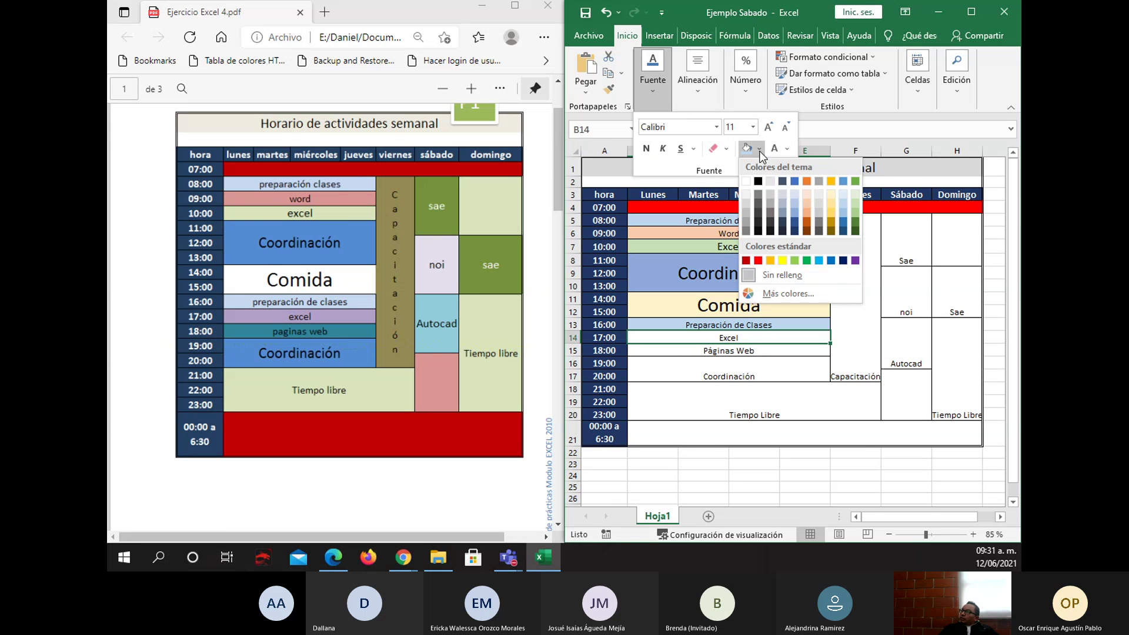
{"action": "left_click", "coordinate": [857, 196]}
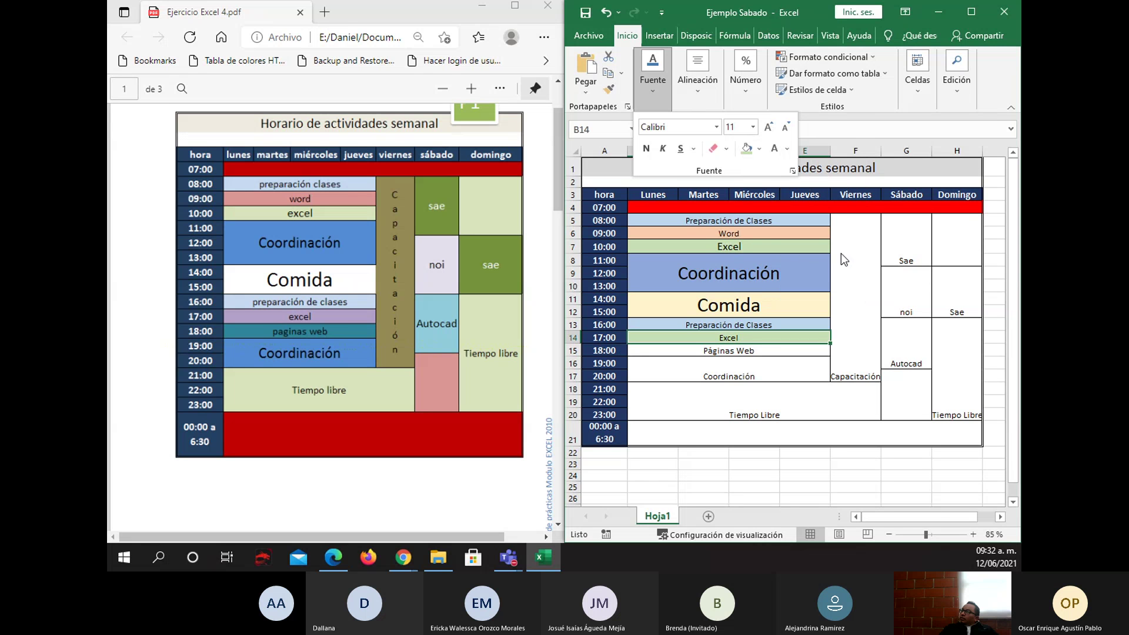
- Fill the 18:00 "Páginas Web" cell B15 with a custom teal from the standard color palette
{"action": "left_click", "coordinate": [775, 348]}
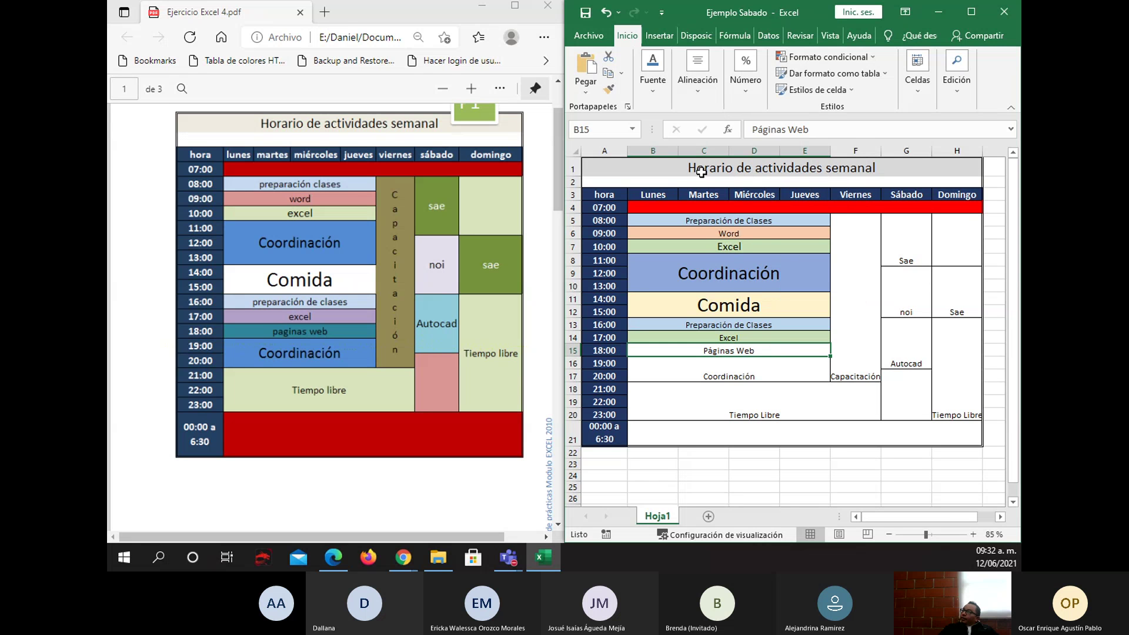
{"action": "left_click", "coordinate": [654, 95]}
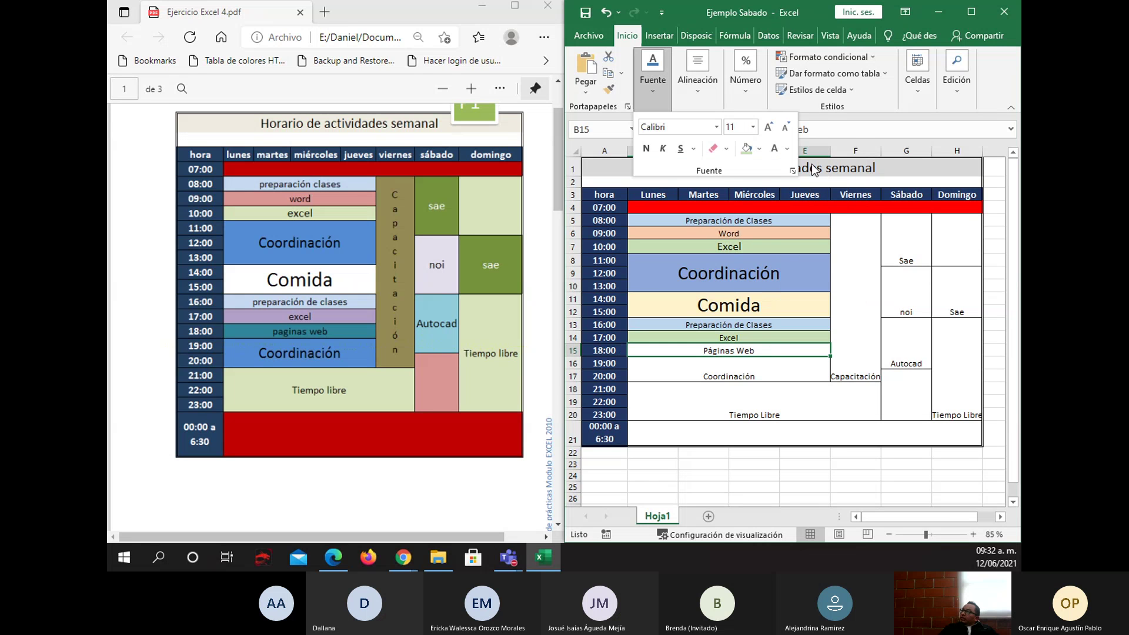
{"action": "left_click", "coordinate": [760, 151]}
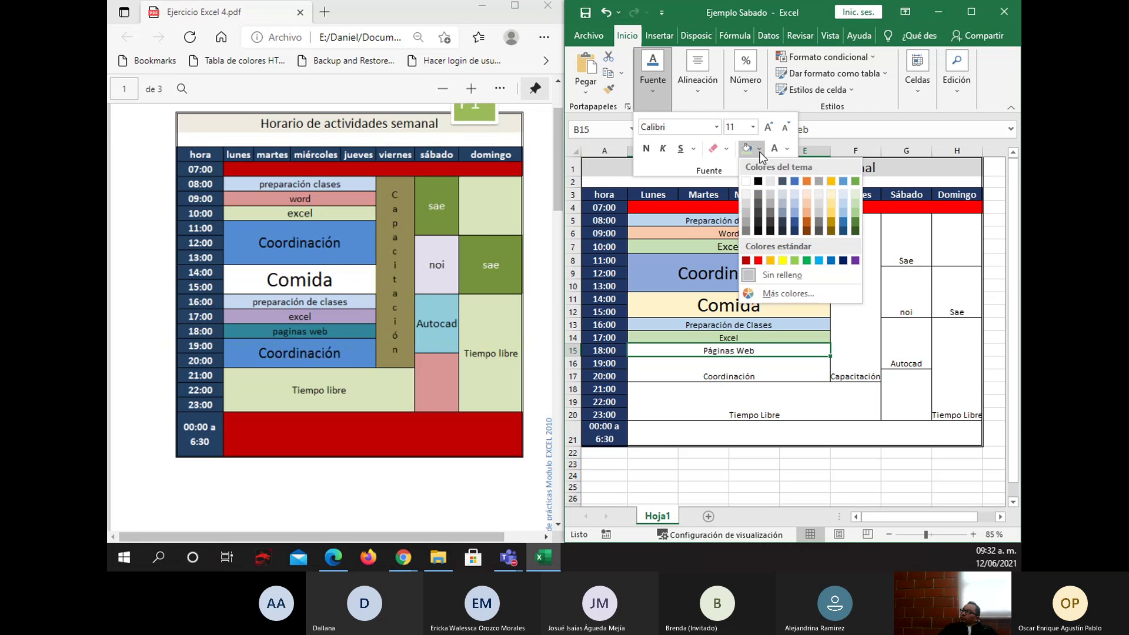
{"action": "left_click", "coordinate": [788, 292]}
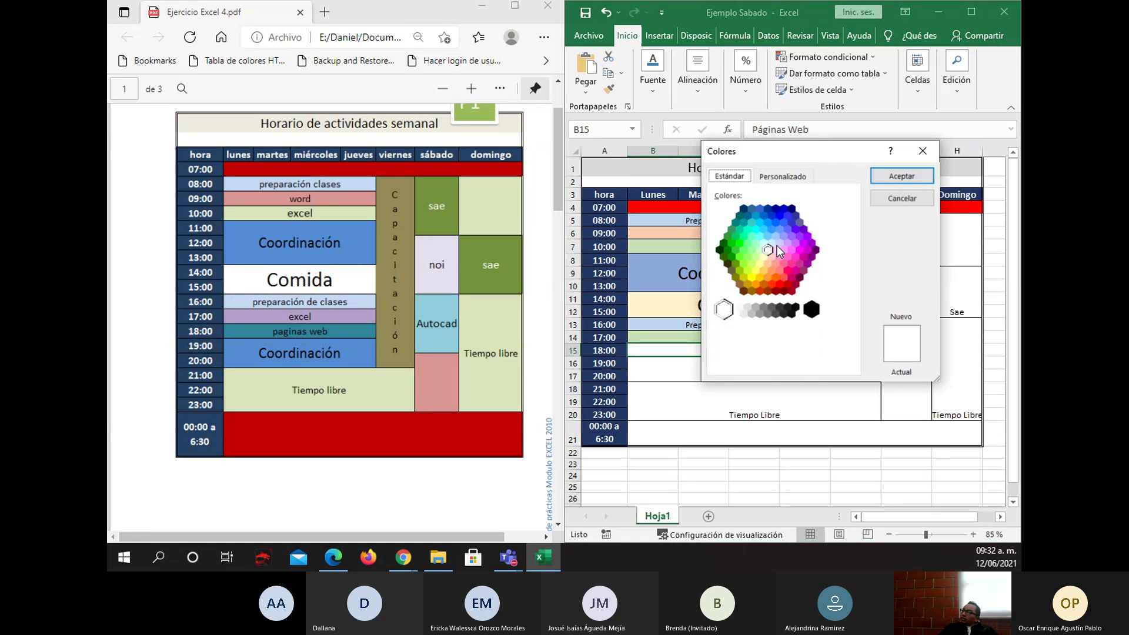
{"action": "left_click", "coordinate": [757, 217]}
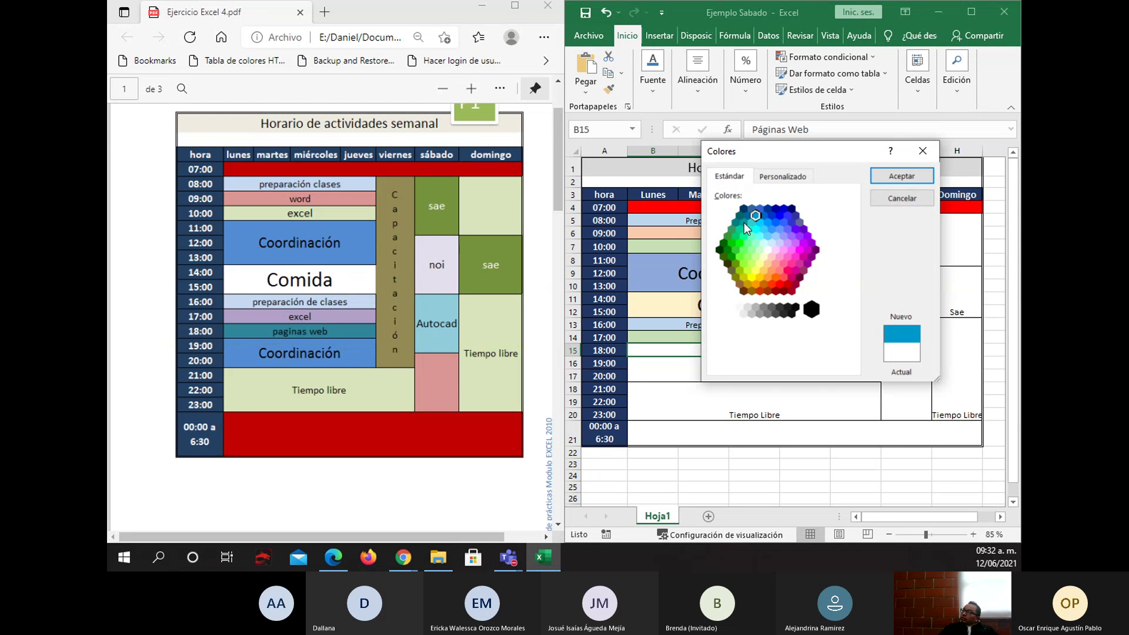
{"action": "left_click", "coordinate": [901, 175]}
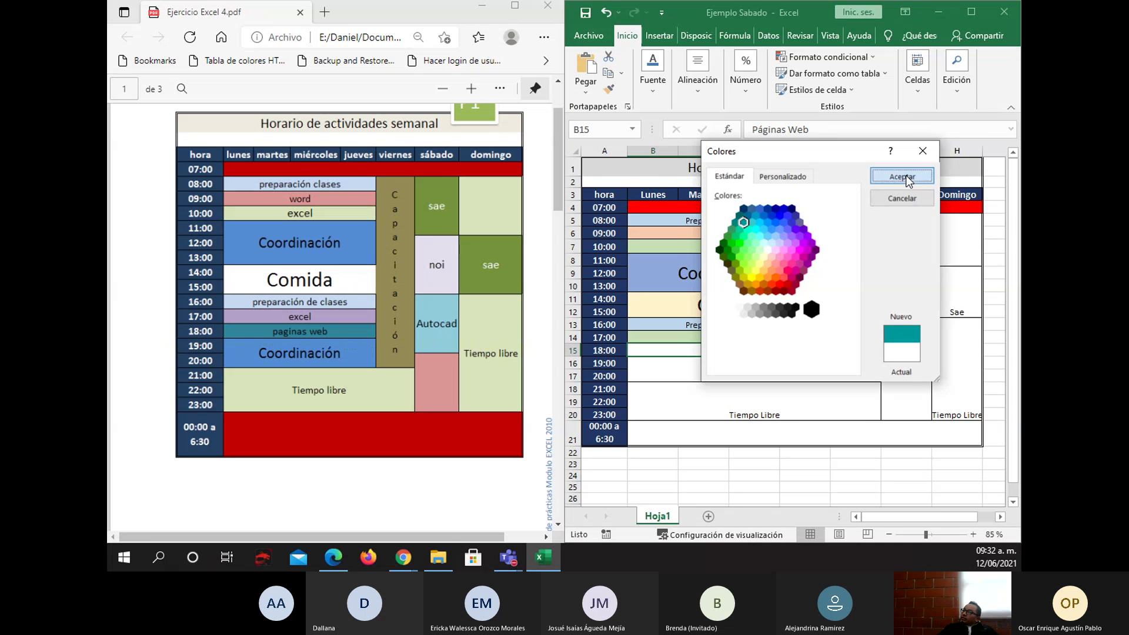
- Fill the merged 19:00 to 20:00 "Coordinación" cell B16 with the same medium blue as B8
{"action": "left_click", "coordinate": [724, 362]}
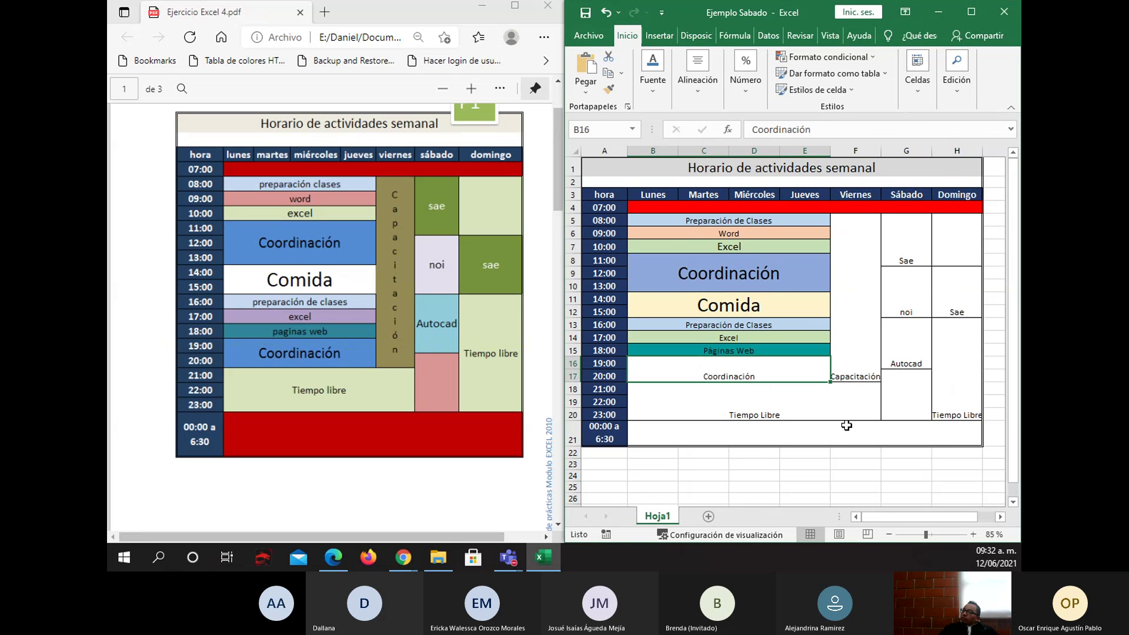
{"action": "left_click", "coordinate": [654, 82]}
{"action": "left_click", "coordinate": [760, 149]}
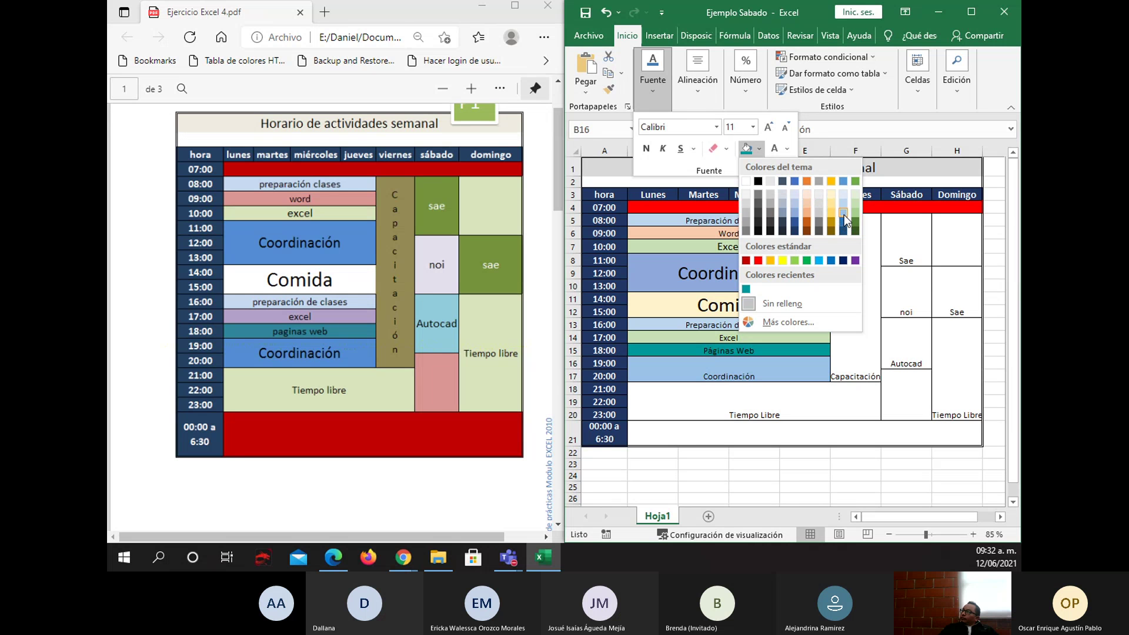
{"action": "left_click", "coordinate": [795, 214]}
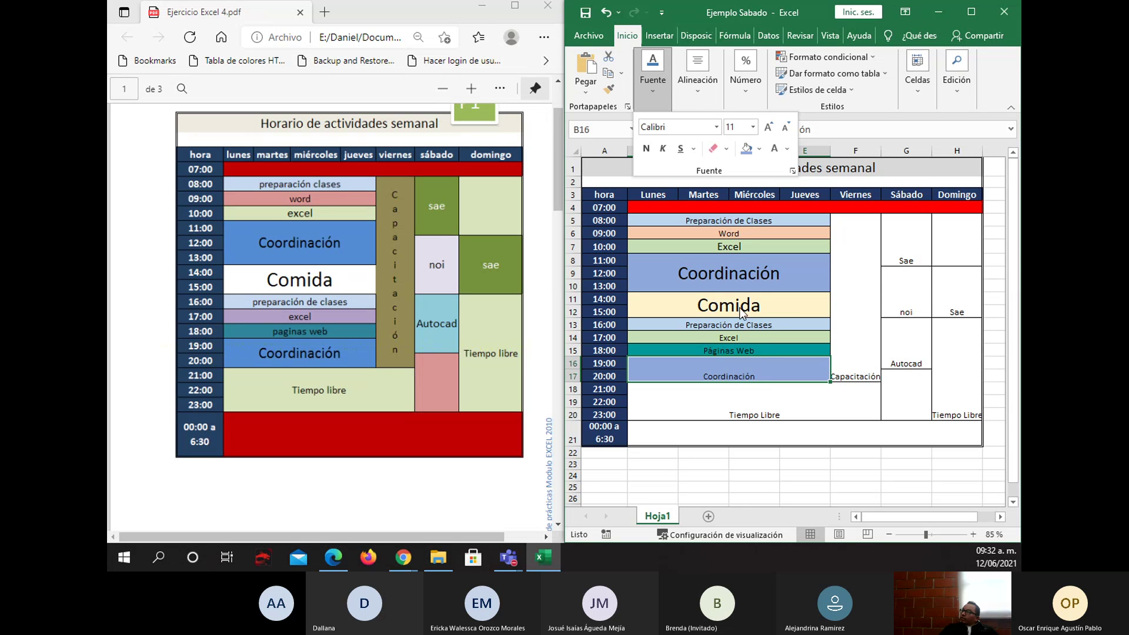
- Enlarge the "Coordinación" text in cell B16 to font size 24
{"action": "left_click", "coordinate": [768, 128]}
{"action": "left_click", "coordinate": [768, 127]}
{"action": "left_click", "coordinate": [768, 128]}
{"action": "left_click", "coordinate": [768, 127]}
{"action": "left_click", "coordinate": [768, 128]}
{"action": "left_click", "coordinate": [768, 128]}
{"action": "left_click", "coordinate": [768, 128]}
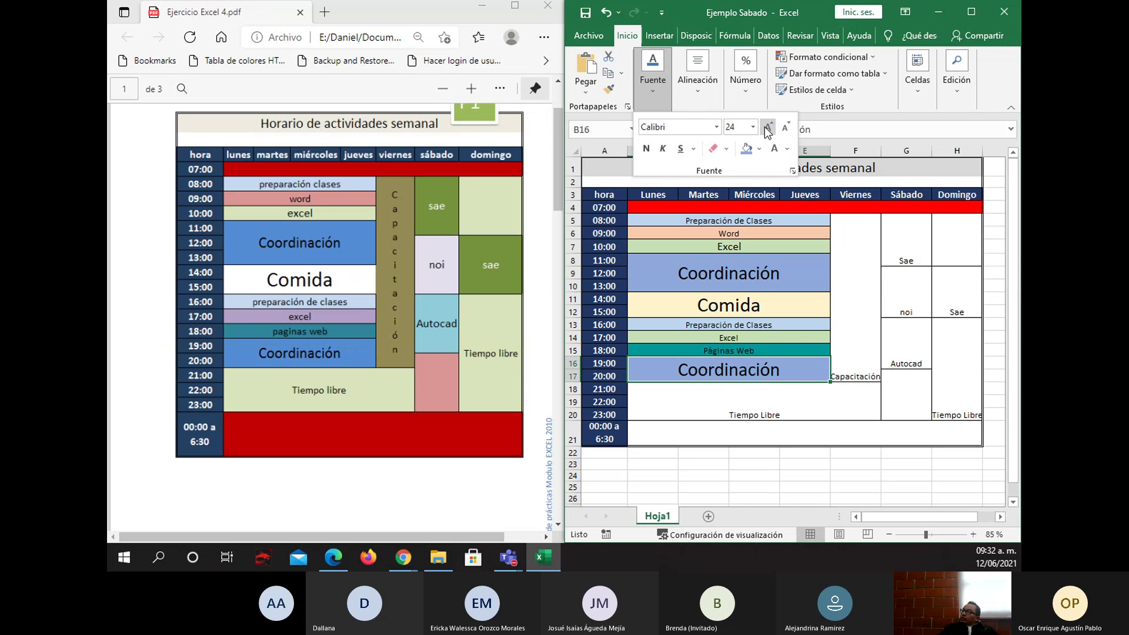
- Fill the merged 21:00 to 23:00 "Tiempo Libre" cell B18 with a green one shade darker than the "Excel" cells
{"action": "left_click", "coordinate": [770, 402]}
{"action": "left_click", "coordinate": [771, 402]}
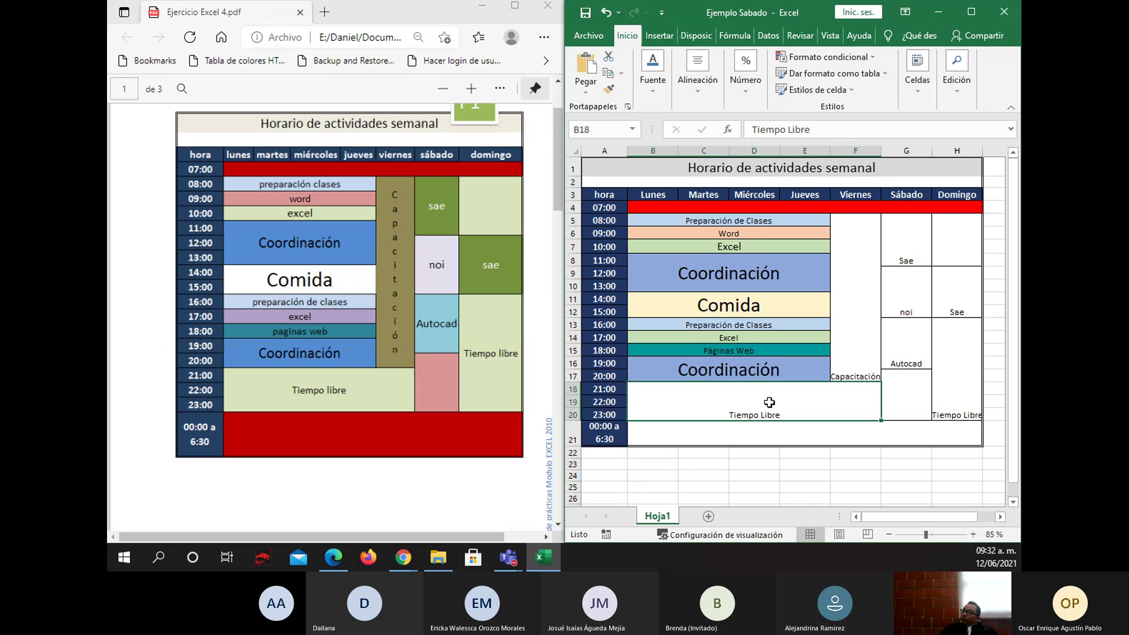
{"action": "left_click", "coordinate": [663, 89]}
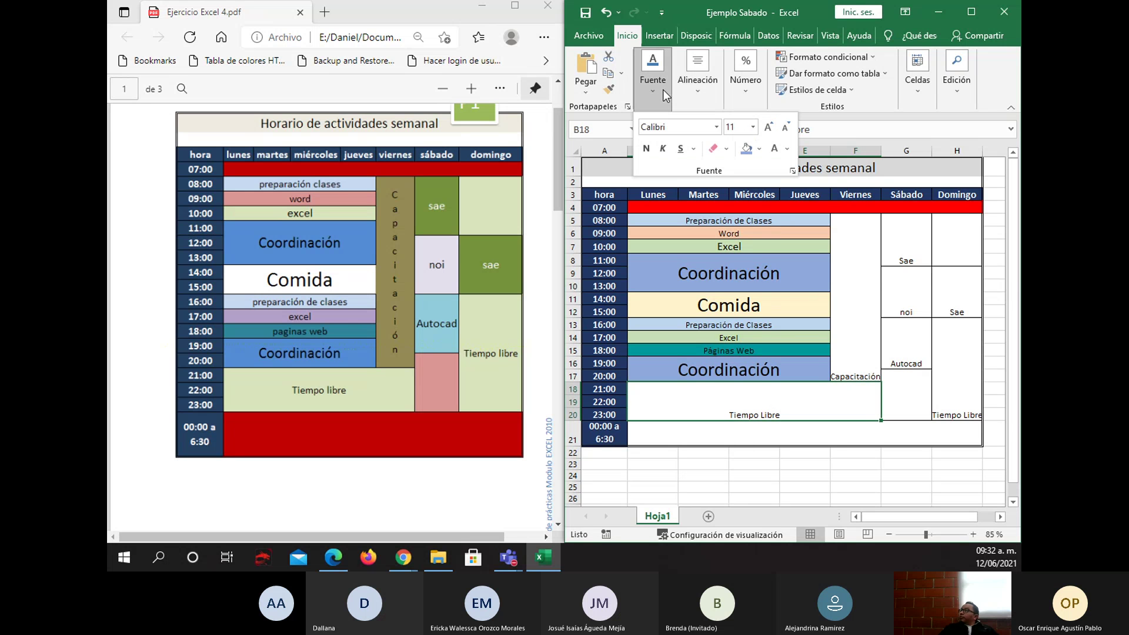
{"action": "left_click", "coordinate": [759, 149]}
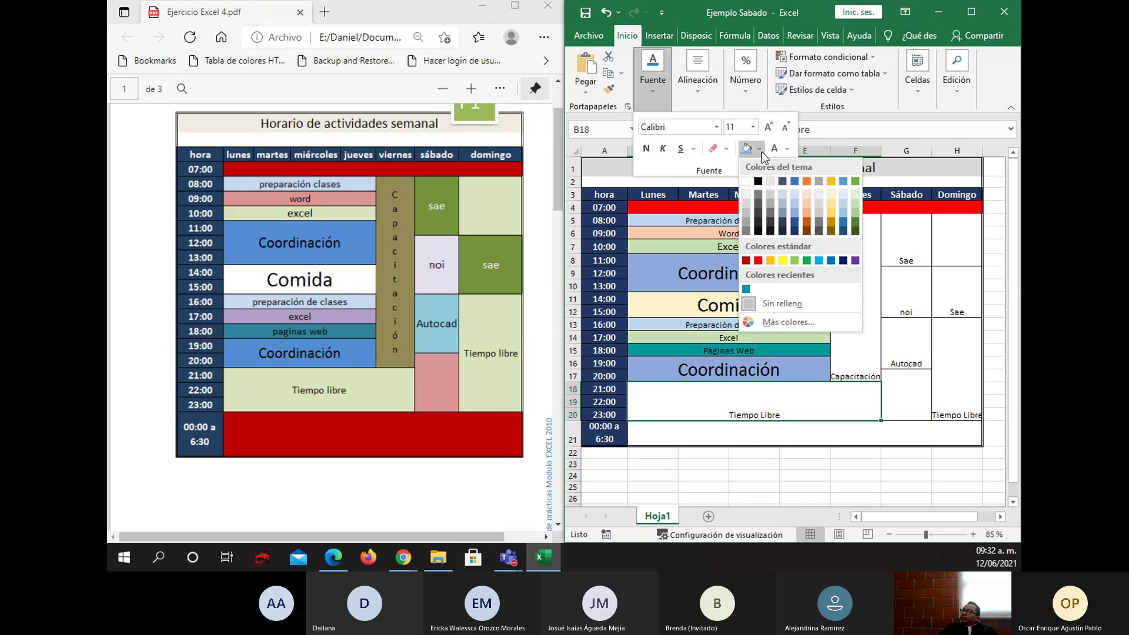
{"action": "left_click", "coordinate": [856, 213]}
- Fill the merged "00:00 a 6:30" cell B21 with standard red
{"action": "left_click", "coordinate": [818, 424]}
{"action": "left_click", "coordinate": [819, 426]}
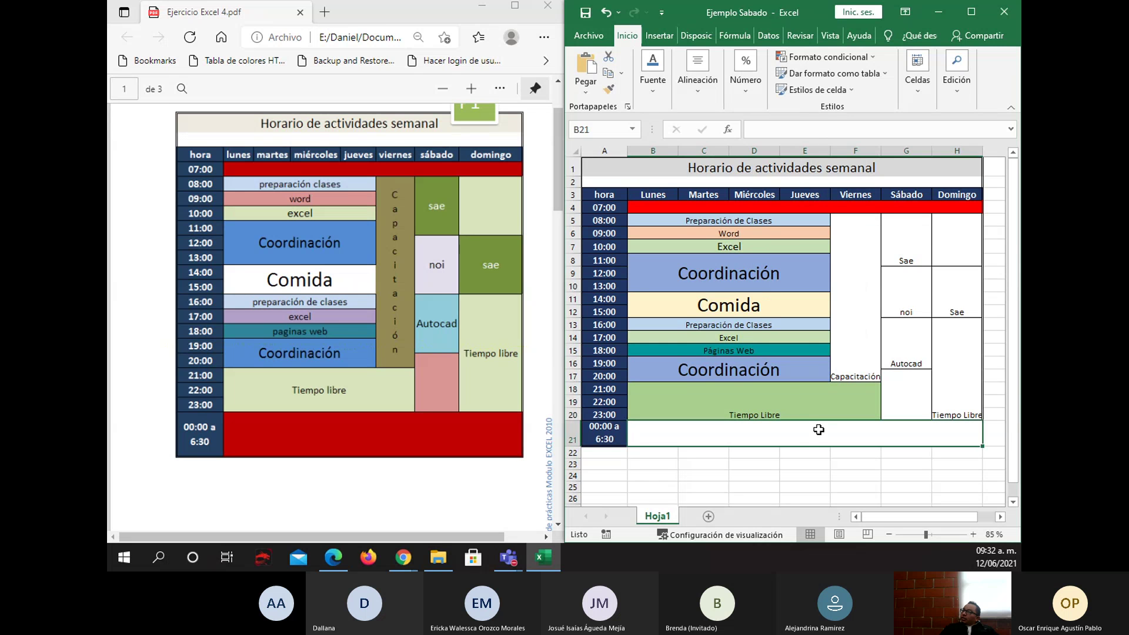
{"action": "left_click", "coordinate": [647, 92]}
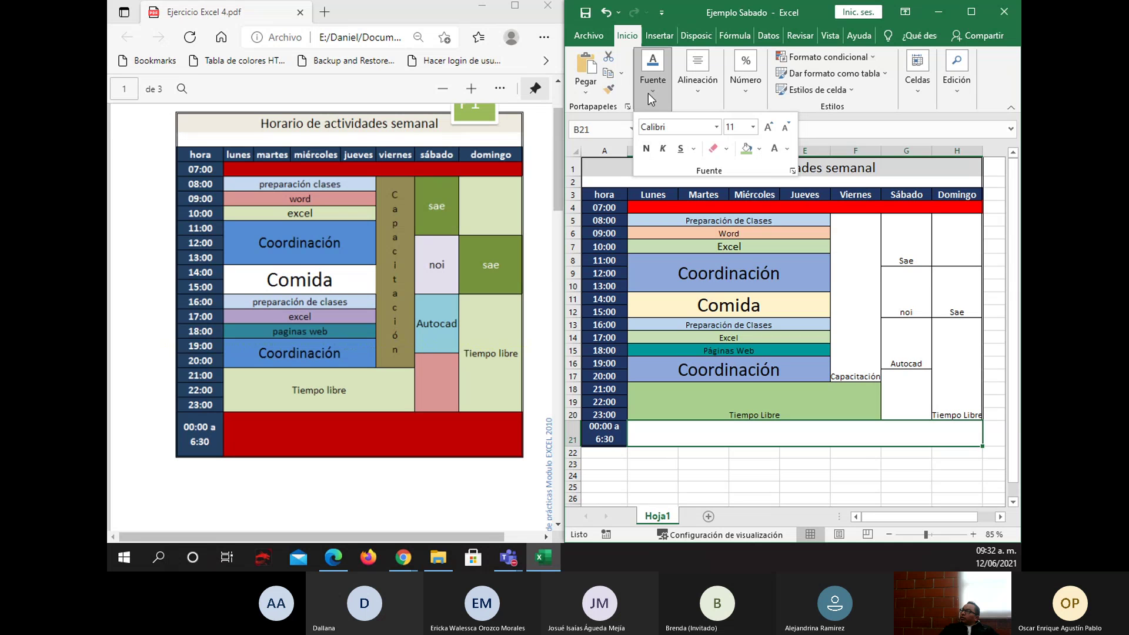
{"action": "left_click", "coordinate": [759, 149]}
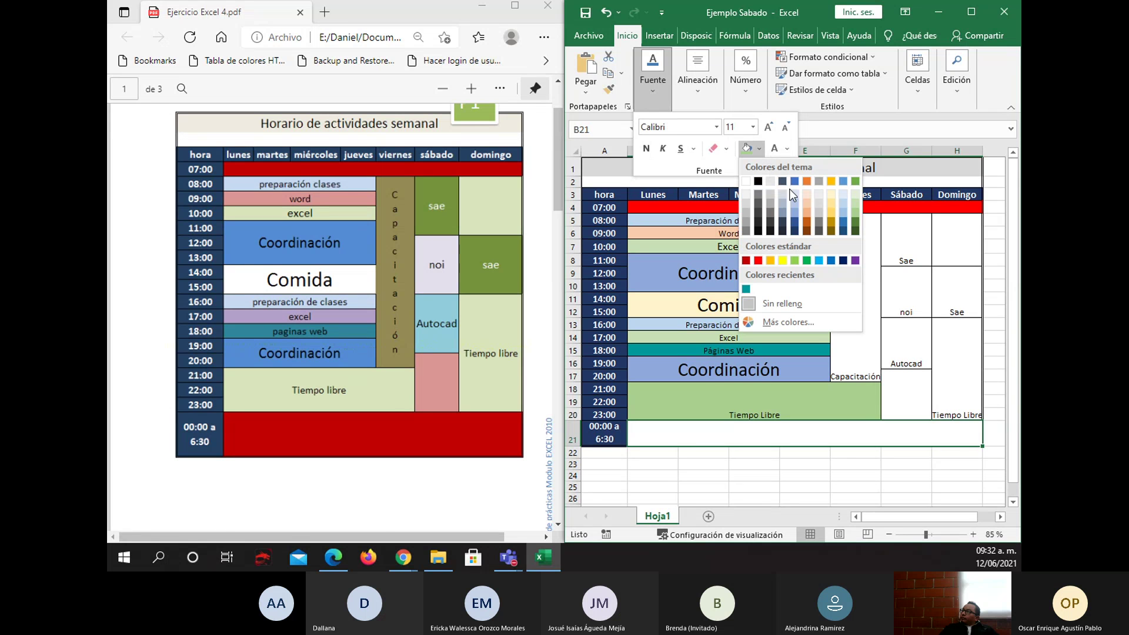
{"action": "left_click", "coordinate": [757, 260]}
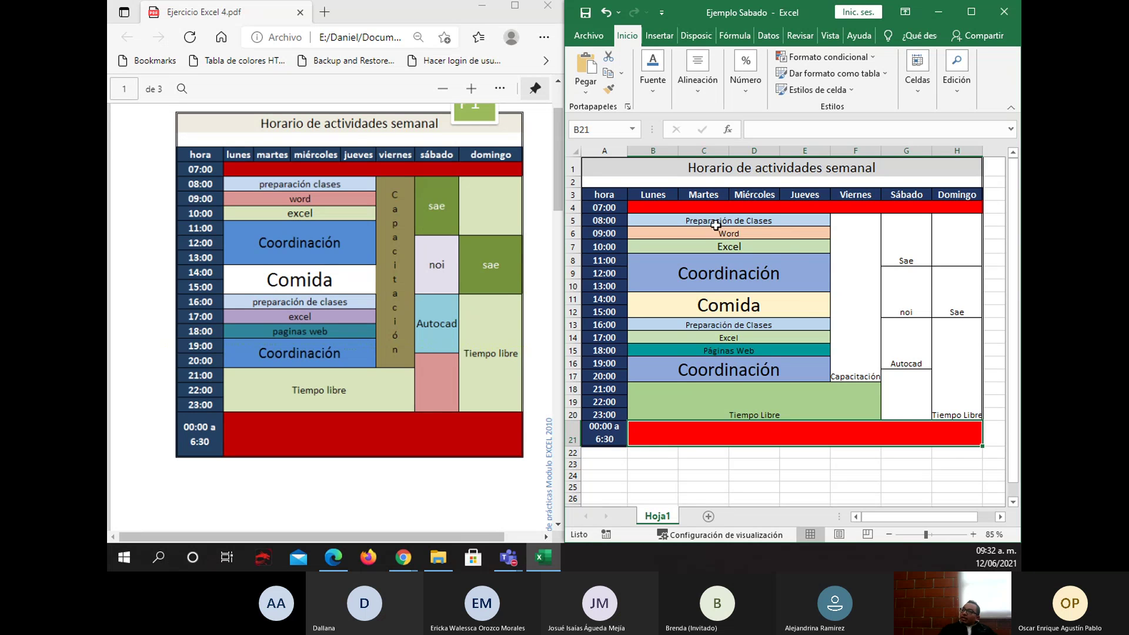
- Set the "Capacitación" text in the merged Viernes cell F5 to vertical, stacked letter by letter
{"action": "left_click", "coordinate": [871, 301]}
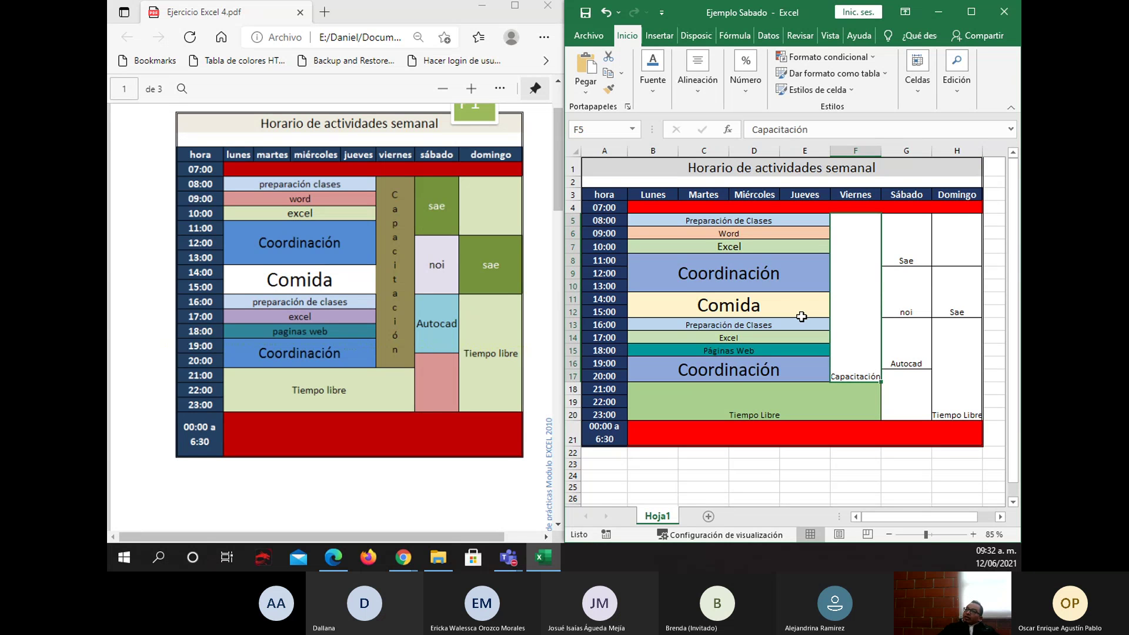
{"action": "left_click", "coordinate": [698, 84]}
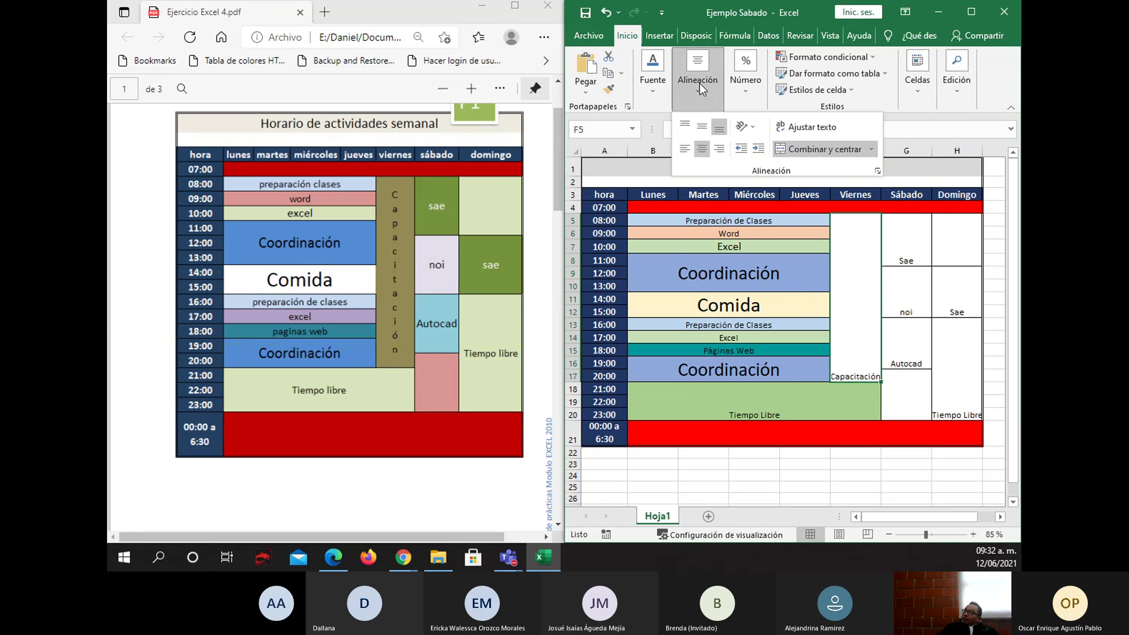
{"action": "left_click", "coordinate": [743, 127]}
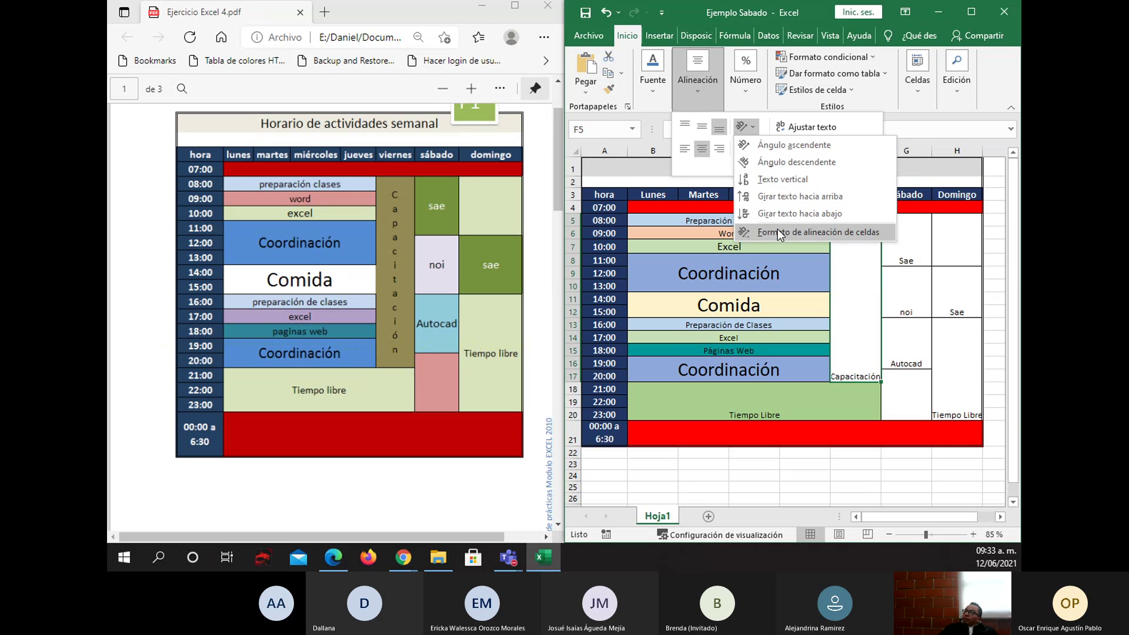
{"action": "left_click", "coordinate": [778, 180]}
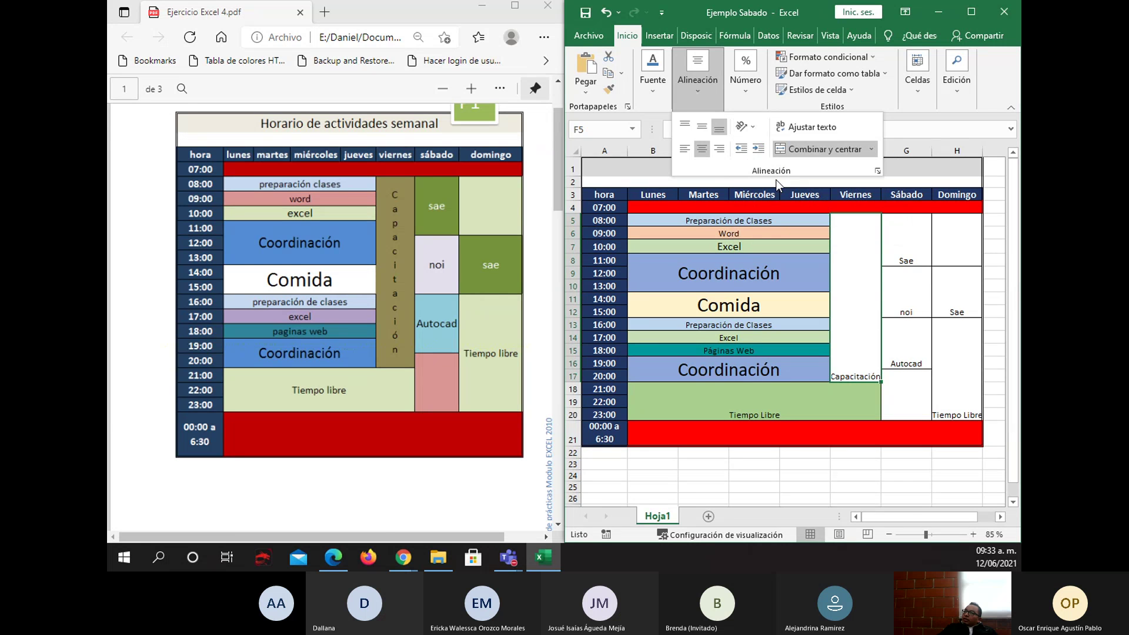
- Center "Capacitación" vertically in cell F5 and increase its font size to 12
{"action": "left_click", "coordinate": [864, 310]}
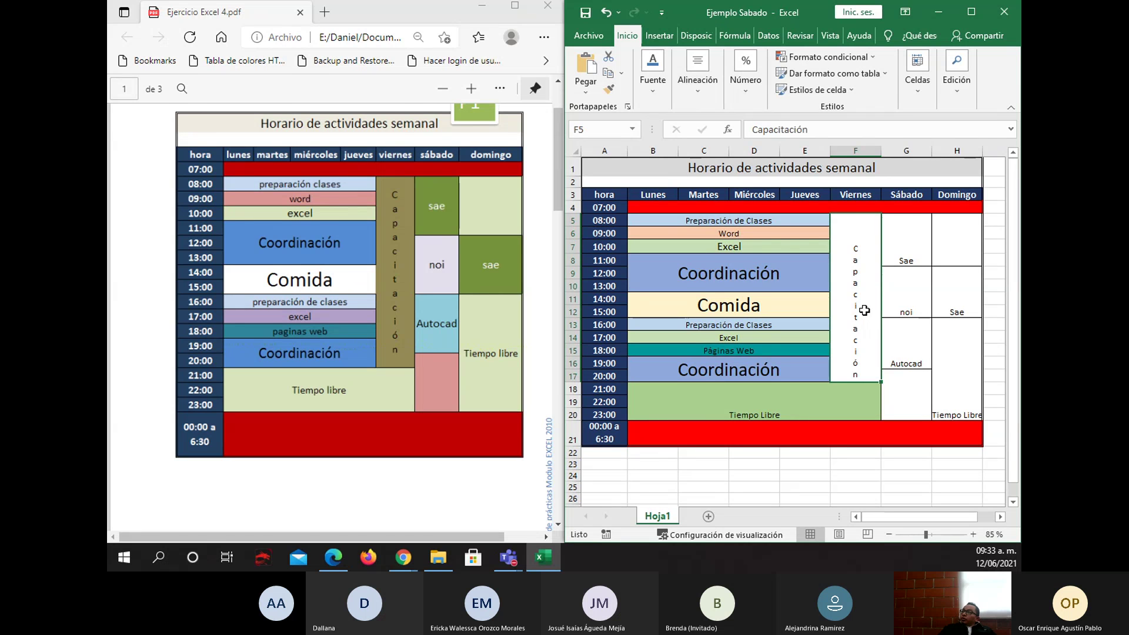
{"action": "left_click", "coordinate": [691, 95]}
{"action": "left_click", "coordinate": [698, 132]}
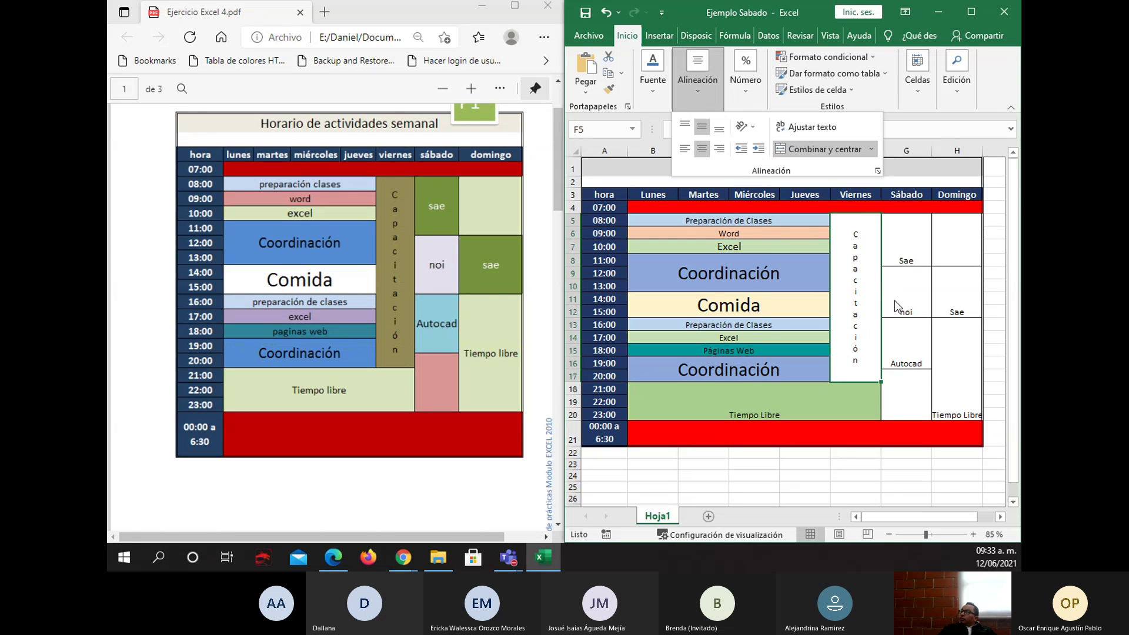
{"action": "left_click", "coordinate": [865, 291]}
{"action": "left_click", "coordinate": [663, 92]}
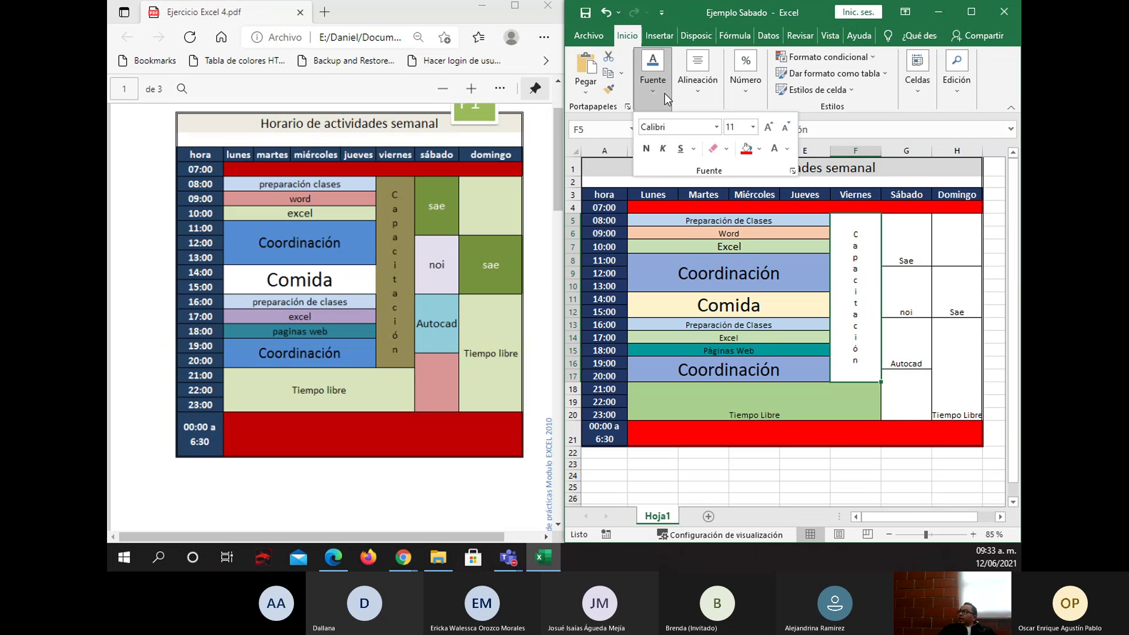
{"action": "left_click", "coordinate": [769, 129]}
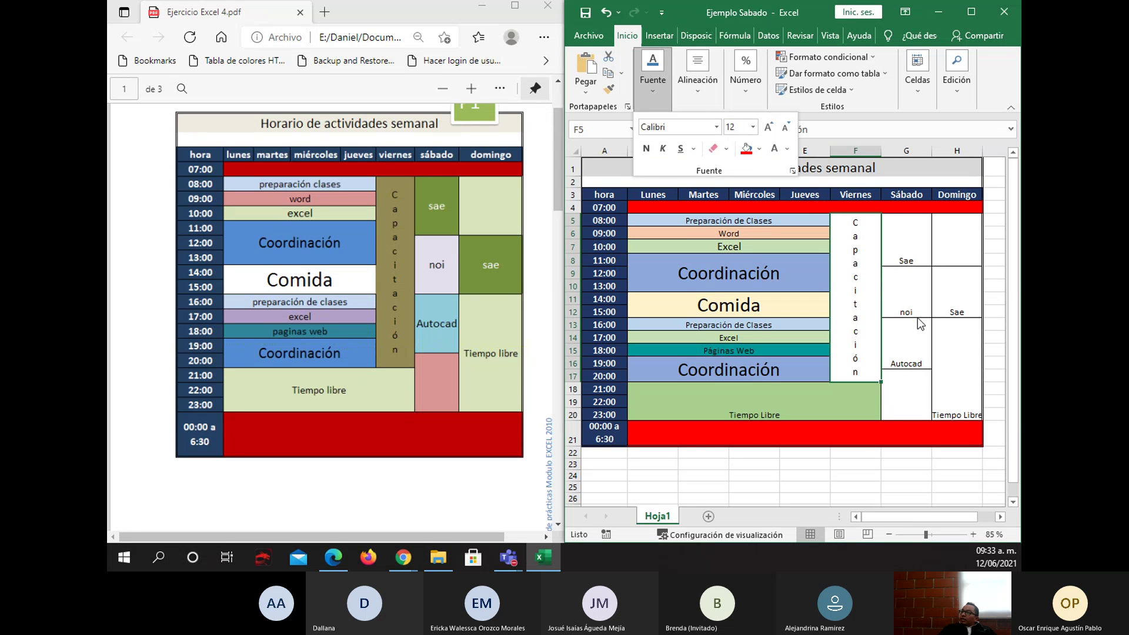
- Fill the "Capacitación" cell F5 with a custom brown from the standard color palette
{"action": "left_click", "coordinate": [859, 303]}
{"action": "left_click", "coordinate": [654, 89]}
{"action": "left_click", "coordinate": [759, 150]}
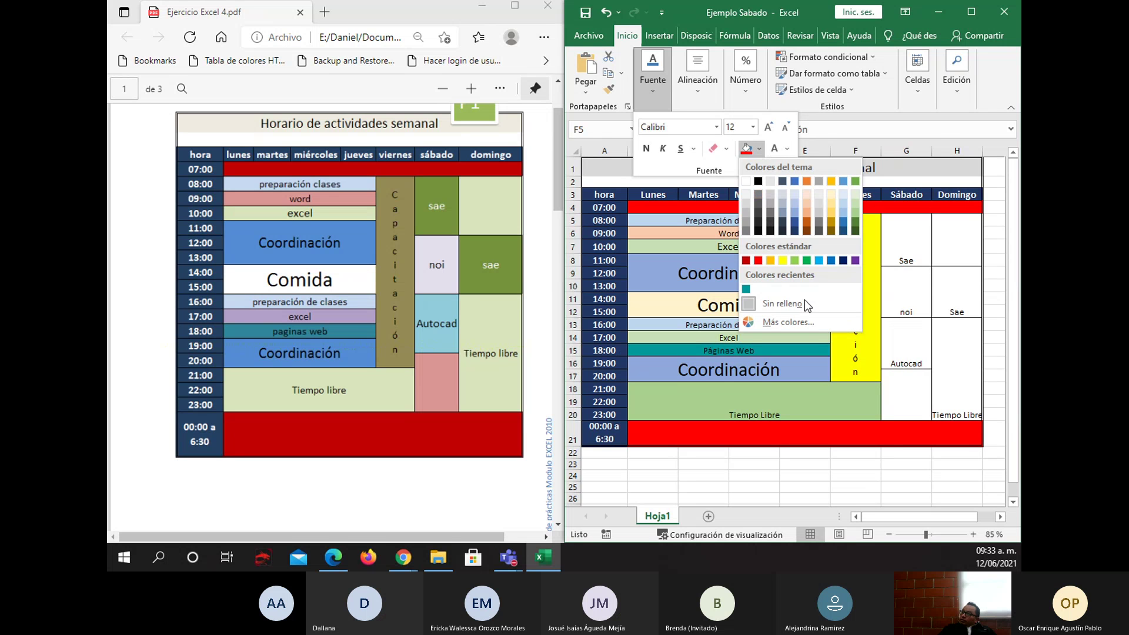
{"action": "left_click", "coordinate": [814, 321]}
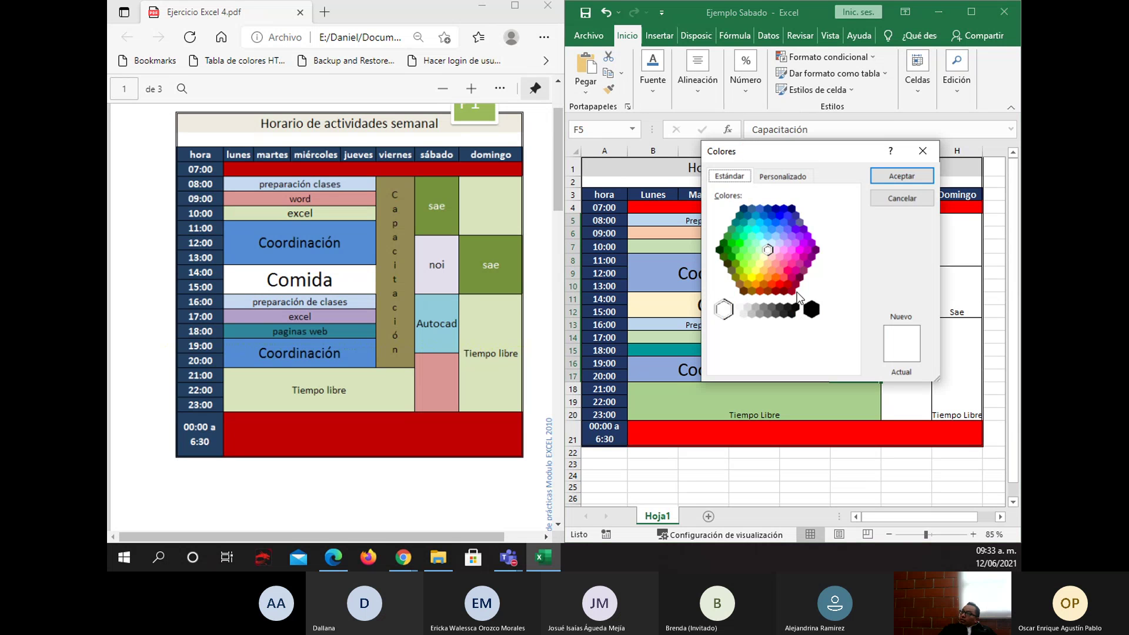
{"action": "left_click", "coordinate": [763, 284]}
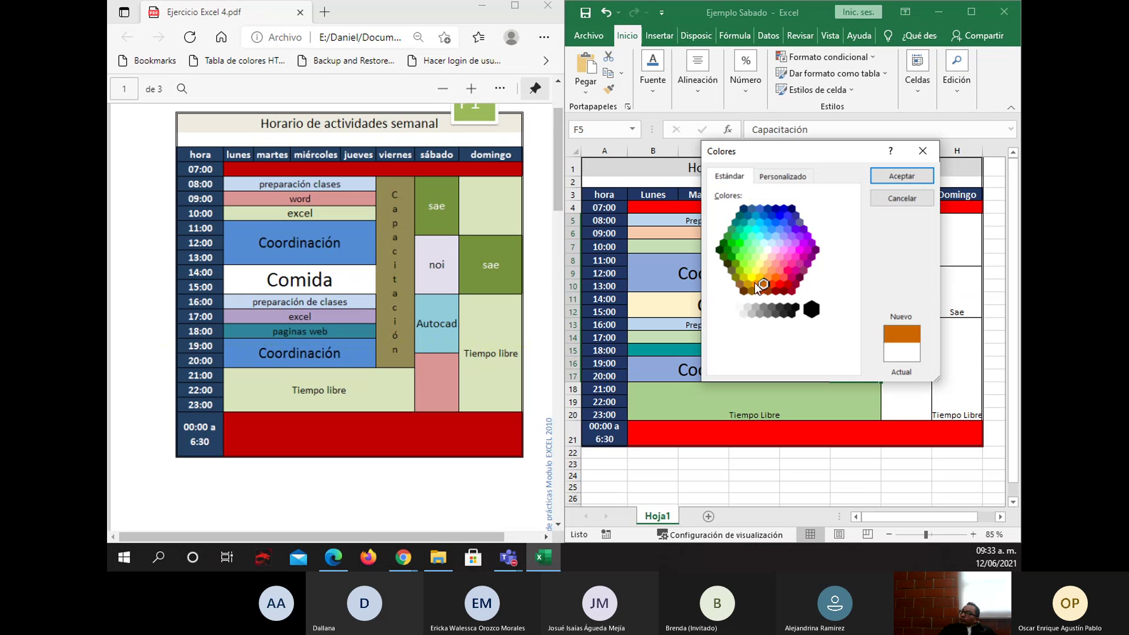
{"action": "left_click", "coordinate": [749, 283]}
{"action": "left_click", "coordinate": [739, 285]}
{"action": "left_click", "coordinate": [901, 175]}
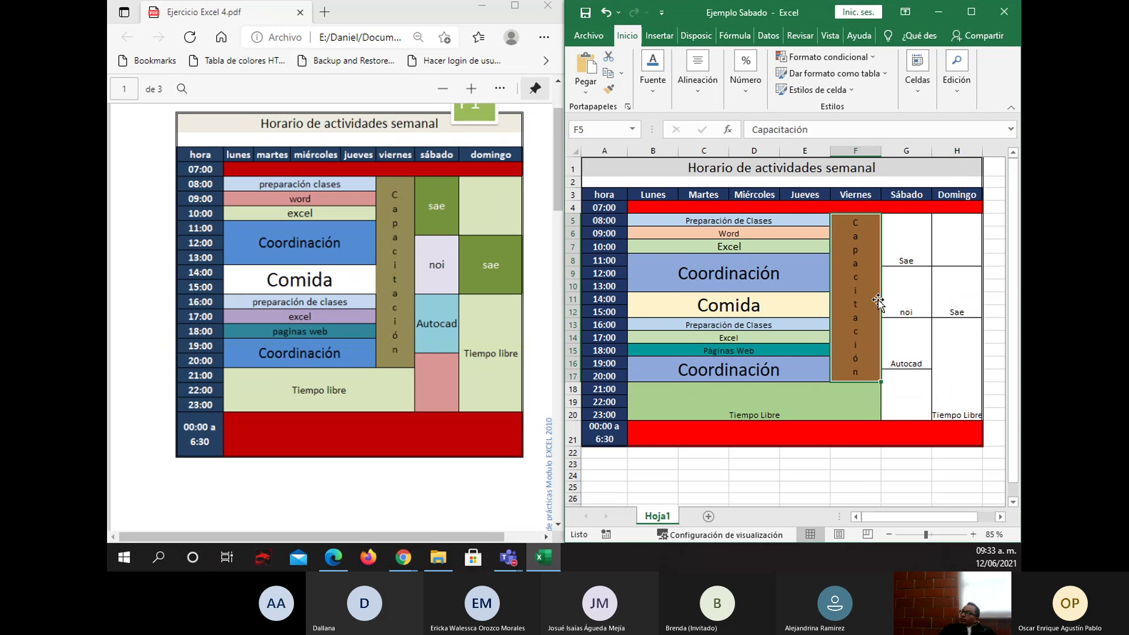
- Fill both "Sae" cells, G5 under Sábado and H9 under Domingo, with dark green and make their text white
{"action": "left_click", "coordinate": [909, 241]}
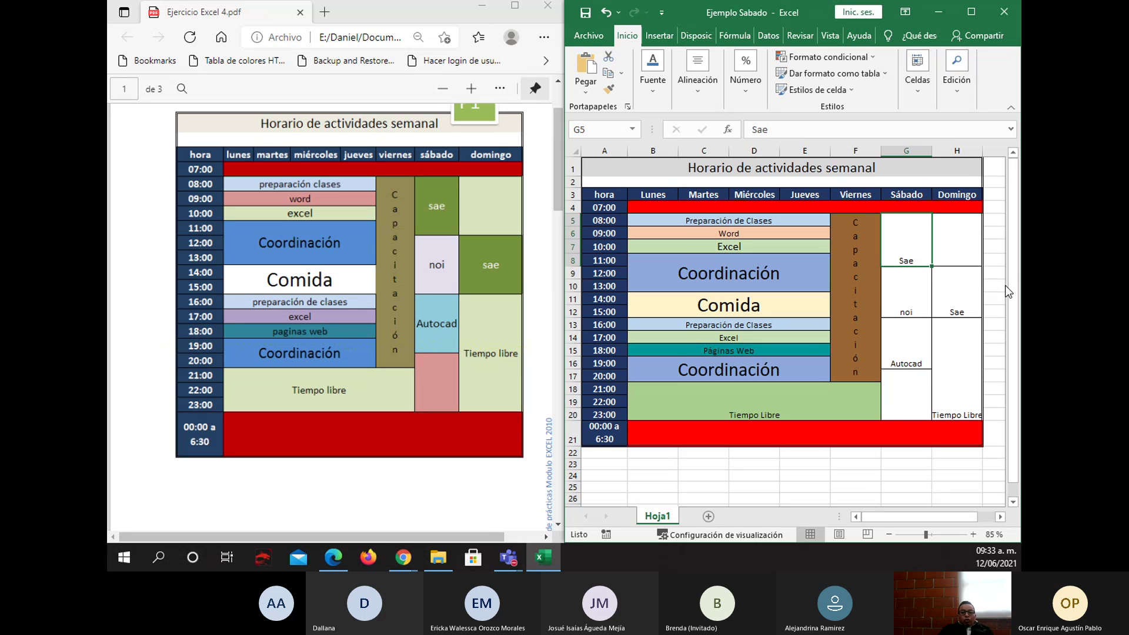
{"action": "left_click", "coordinate": [960, 303], "text": "ctrl"}
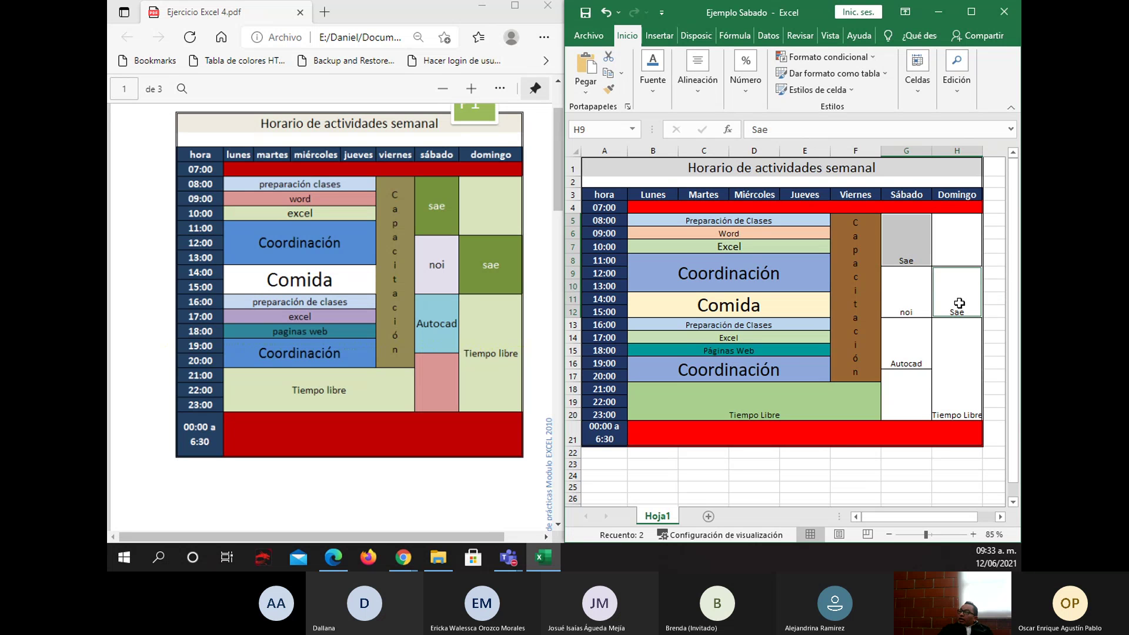
{"action": "left_click", "coordinate": [652, 83]}
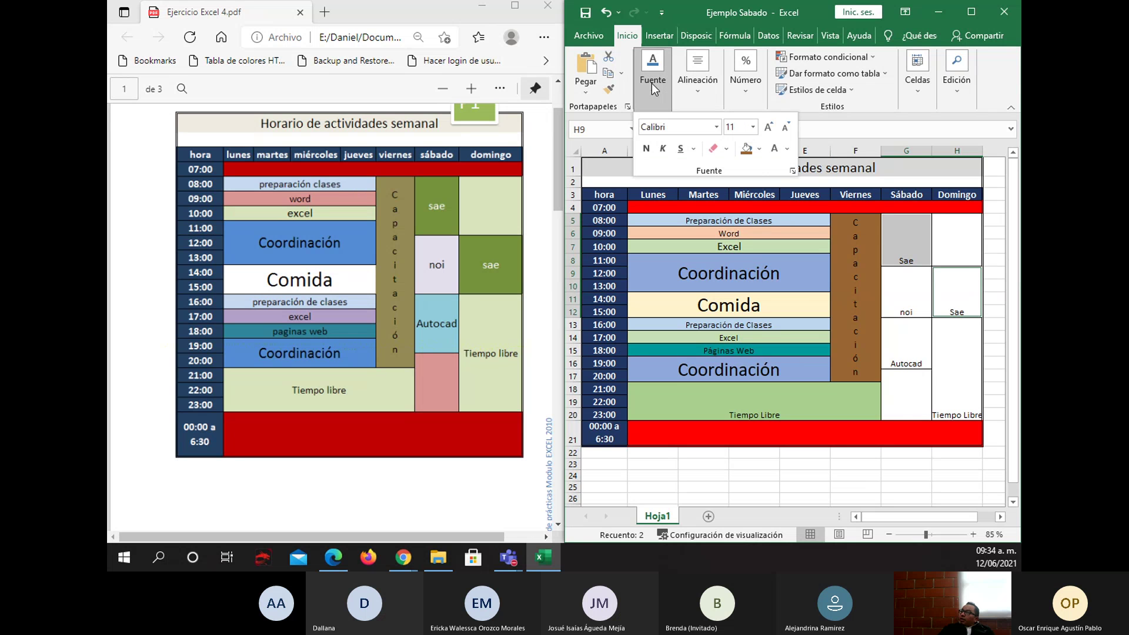
{"action": "left_click", "coordinate": [760, 149]}
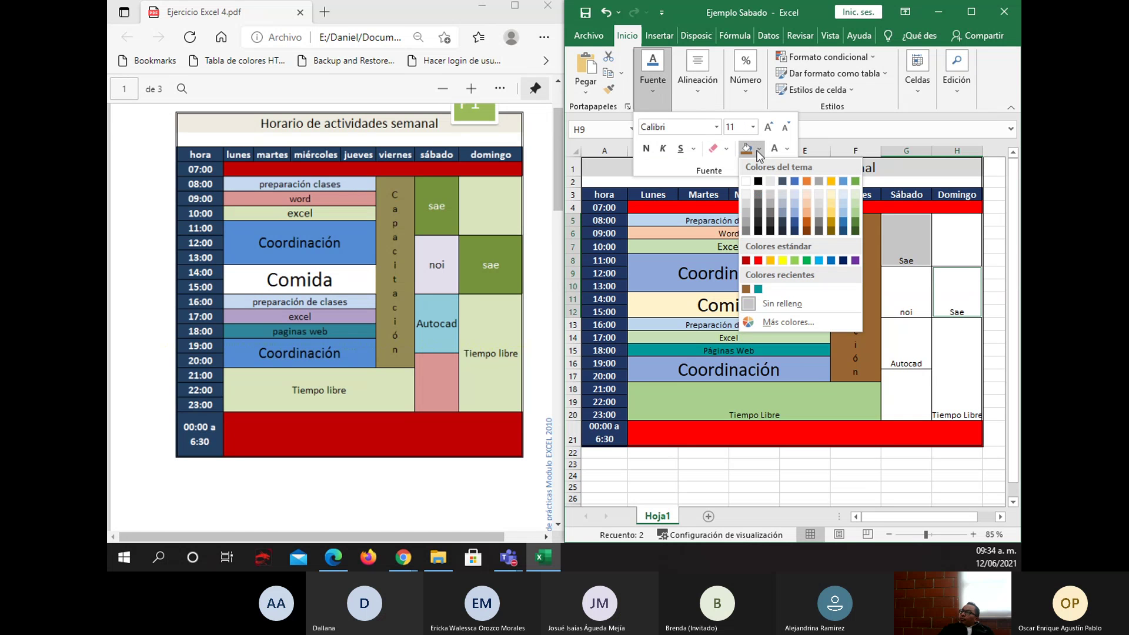
{"action": "left_click", "coordinate": [858, 225]}
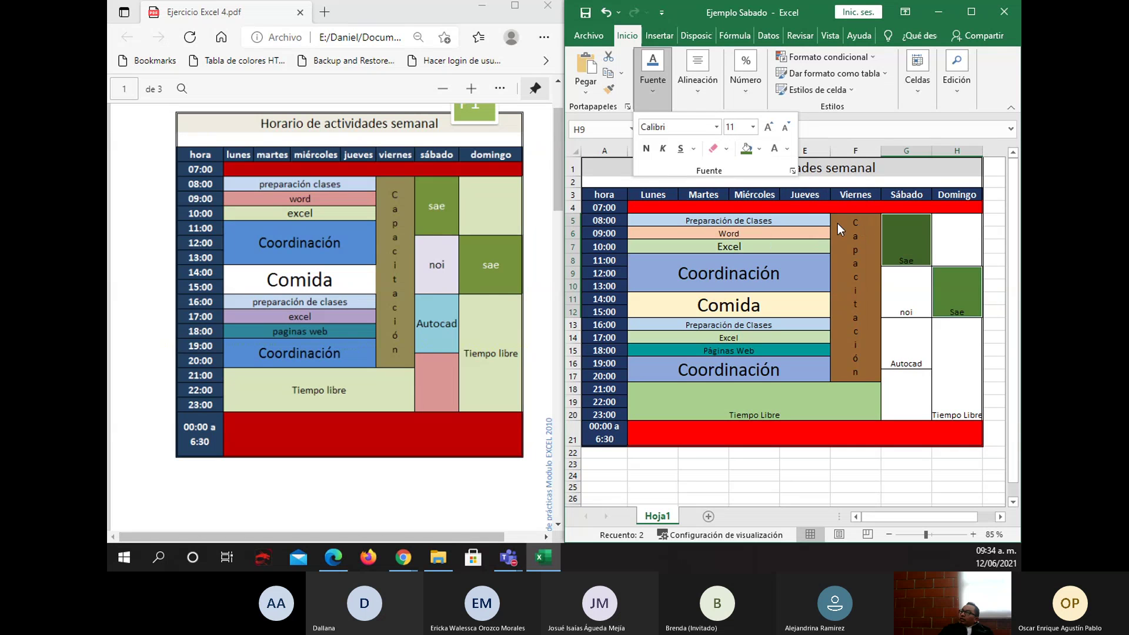
{"action": "left_click", "coordinate": [772, 151]}
- Center the text vertically in both "Sae" cells, G5 under Sábado and H9 under Domingo
{"action": "left_click", "coordinate": [685, 81]}
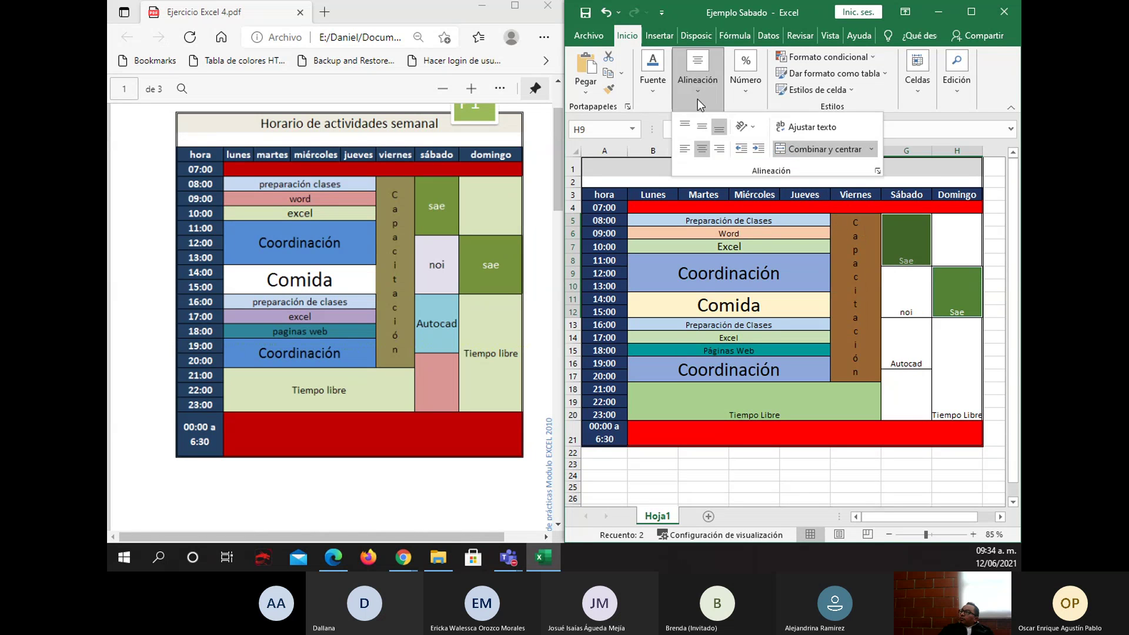
{"action": "left_click", "coordinate": [700, 134]}
{"action": "left_click", "coordinate": [648, 89]}
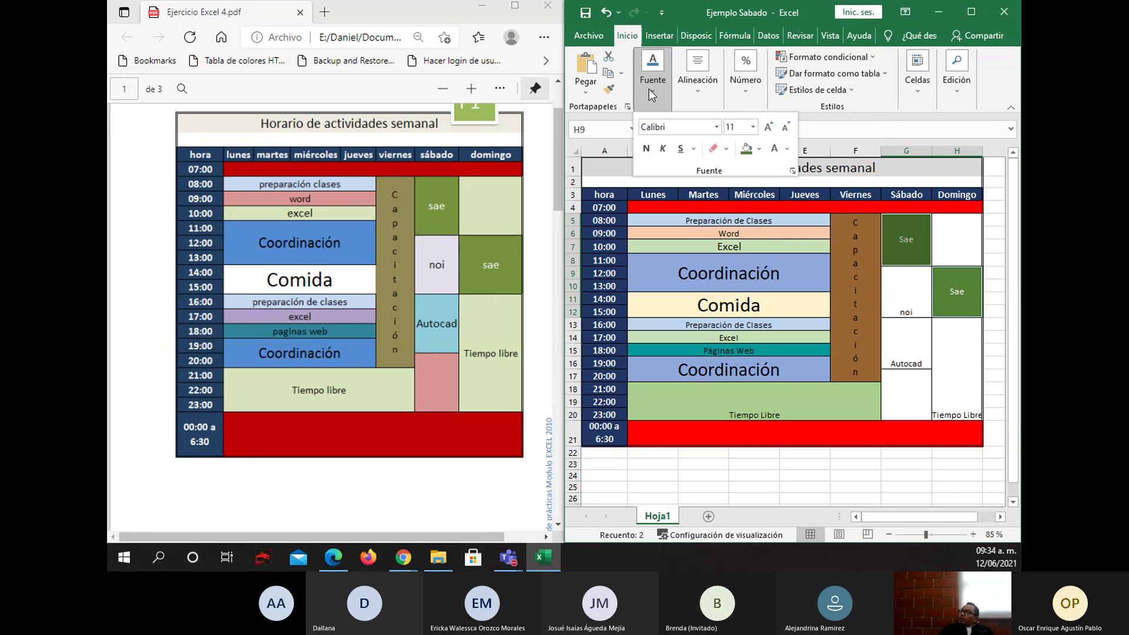
{"action": "left_click", "coordinate": [768, 127]}
{"action": "left_click", "coordinate": [904, 297]}
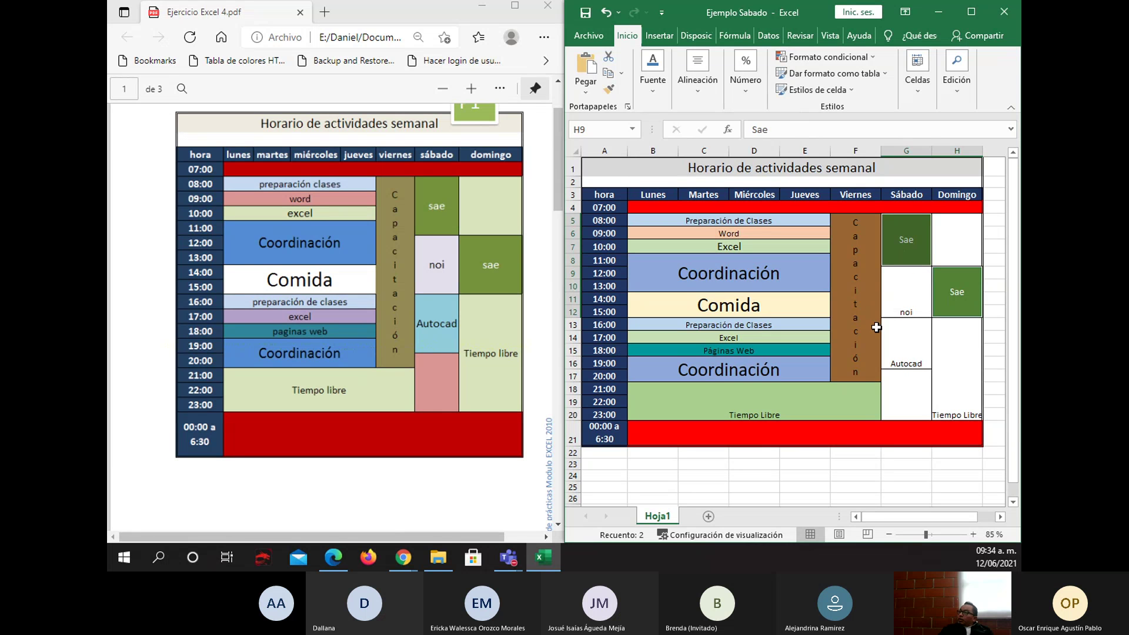
- Fill the empty Domingo cell H5 and the "Tiempo Libre" cell H13 with light green
{"action": "left_click", "coordinate": [945, 244]}
{"action": "left_click", "coordinate": [955, 364], "text": "ctrl"}
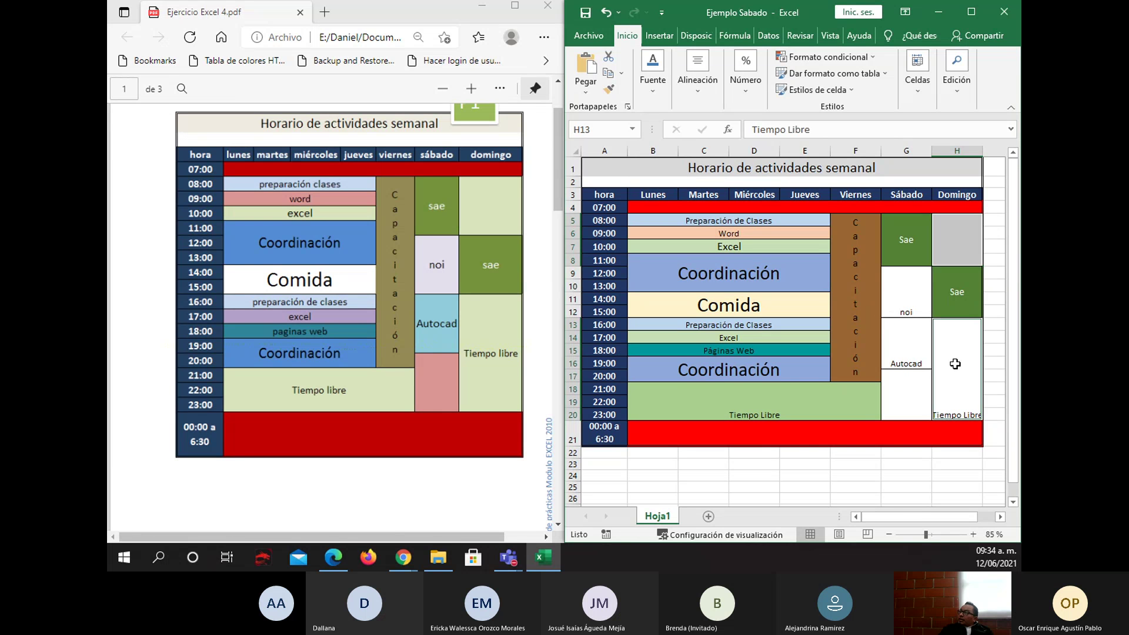
{"action": "left_click", "coordinate": [658, 88]}
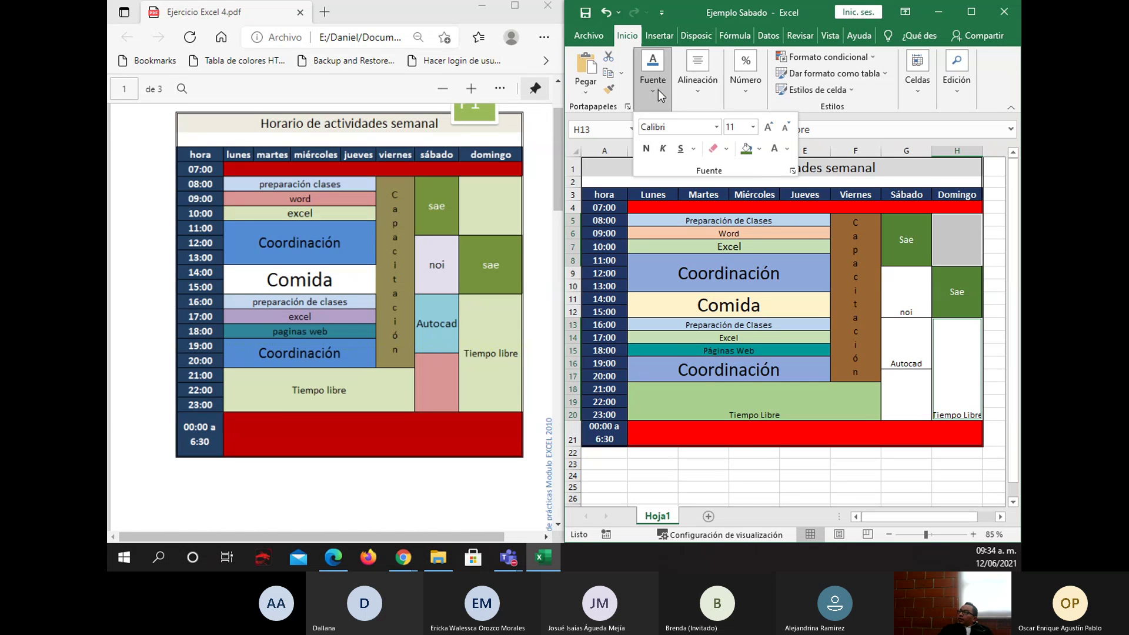
{"action": "left_click", "coordinate": [762, 149]}
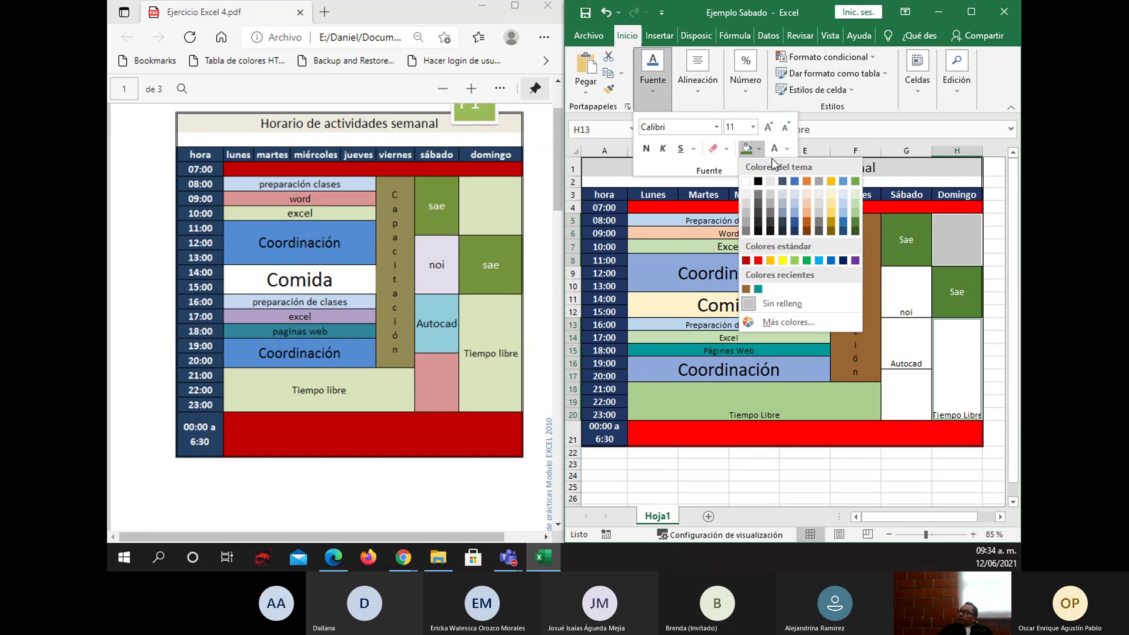
{"action": "left_click", "coordinate": [855, 213]}
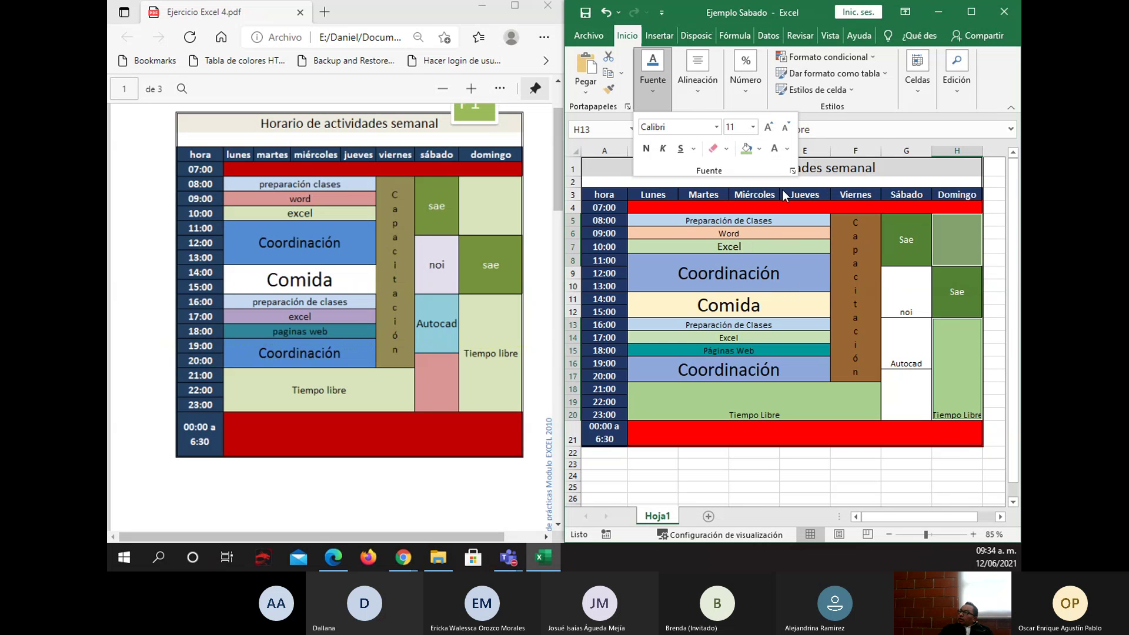
- Center the Domingo cells H5 and H13 vertically and widen column H slightly so "Tiempo Libre" fits
{"action": "left_click", "coordinate": [688, 88]}
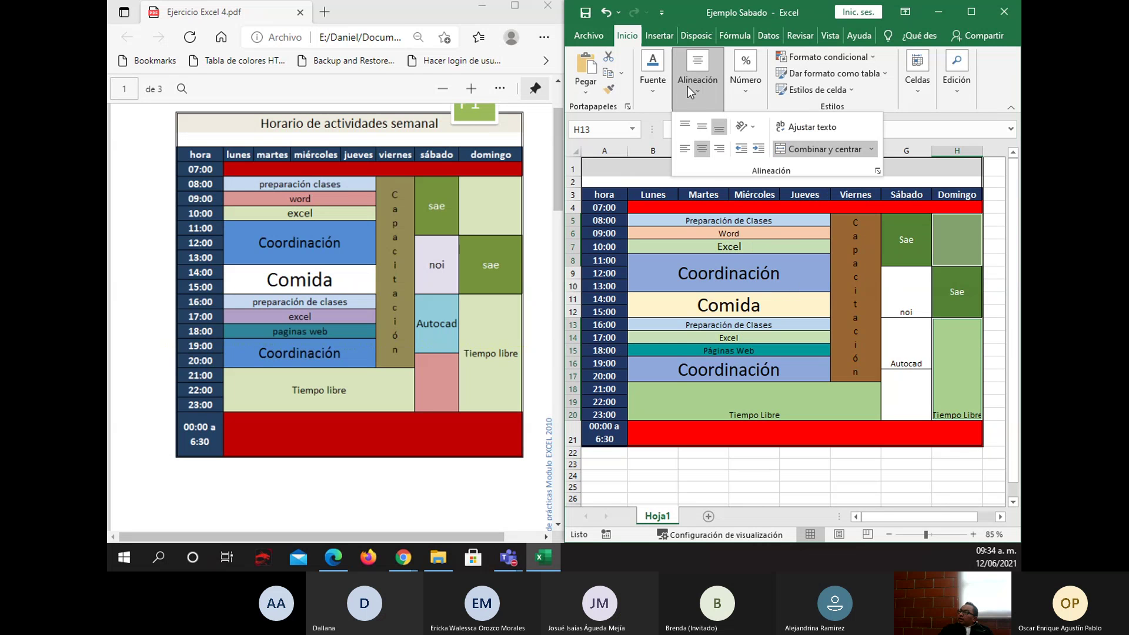
{"action": "left_click", "coordinate": [705, 121]}
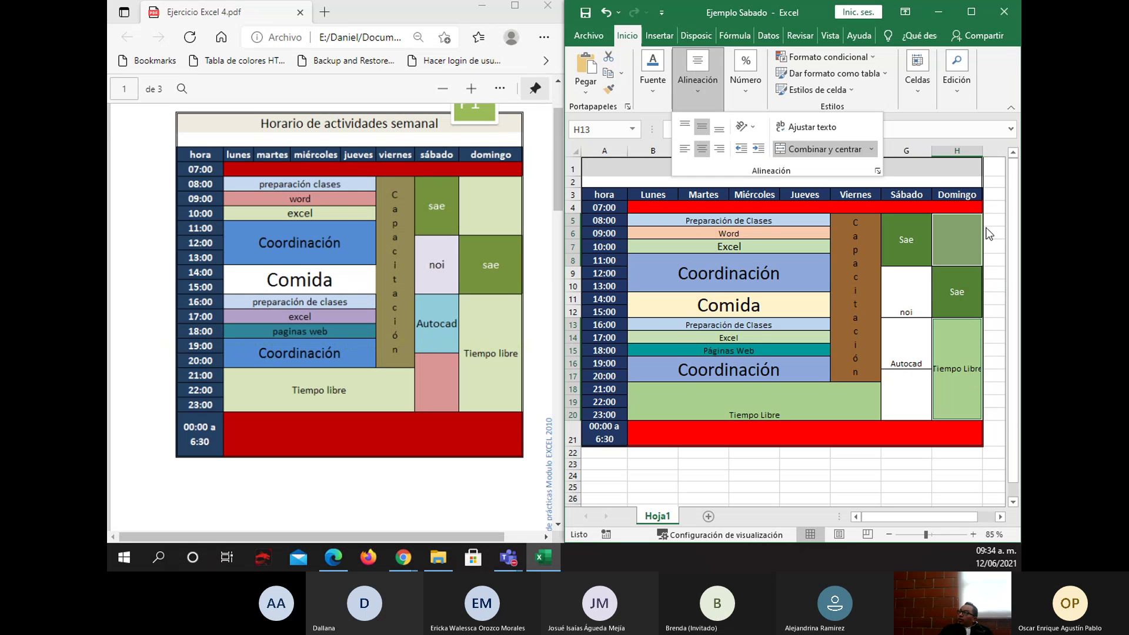
{"action": "left_click", "coordinate": [984, 151]}
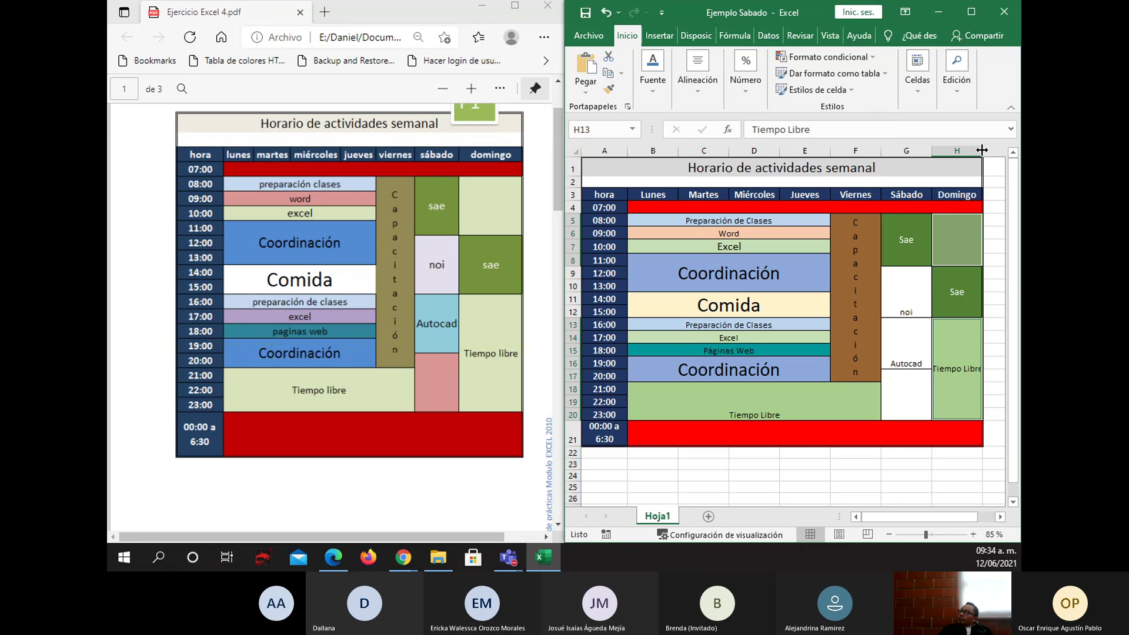
{"action": "left_click_drag", "start_coordinate": [983, 150], "coordinate": [993, 151]}
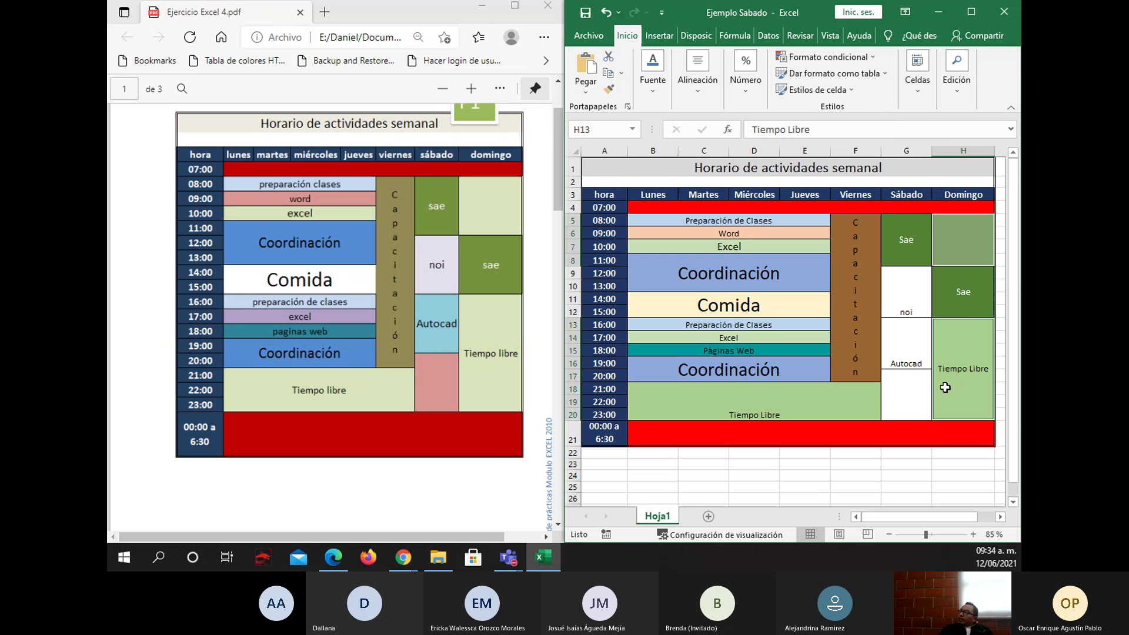
- Fill the "noi" cell G9 under Sábado with light gray and center its text vertically
{"action": "left_click", "coordinate": [905, 307]}
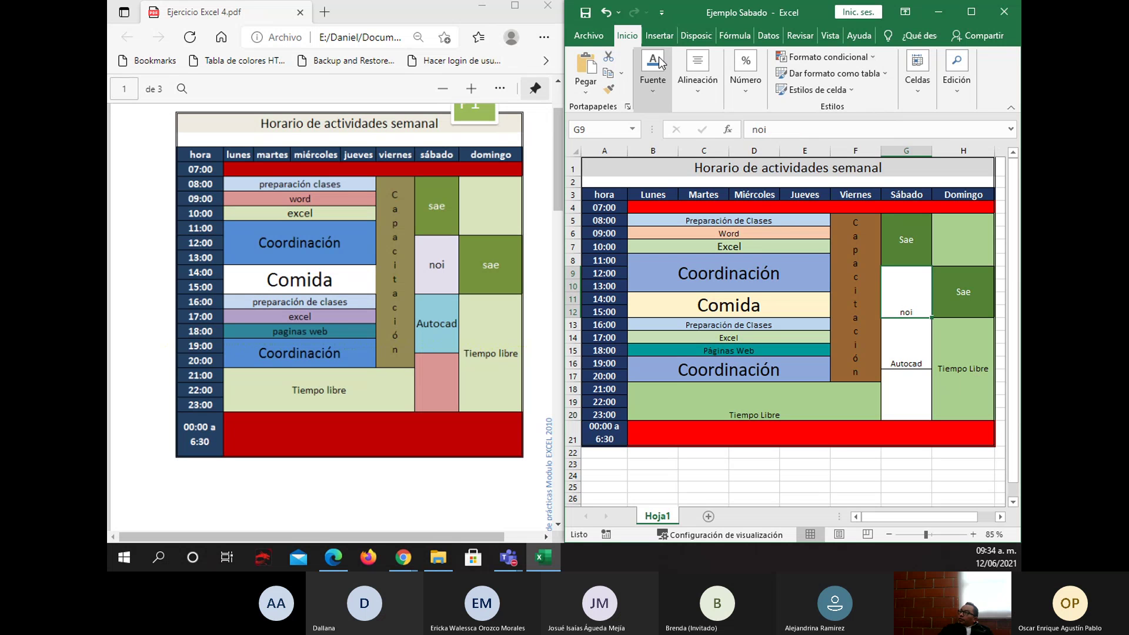
{"action": "left_click", "coordinate": [653, 77]}
{"action": "left_click", "coordinate": [760, 149]}
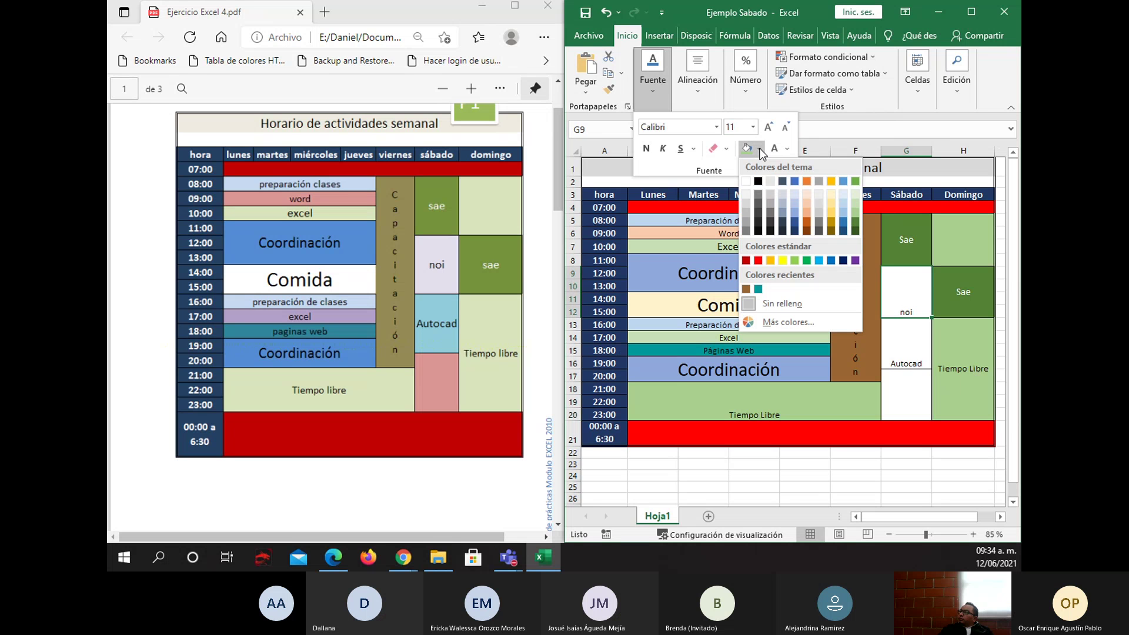
{"action": "left_click", "coordinate": [822, 211]}
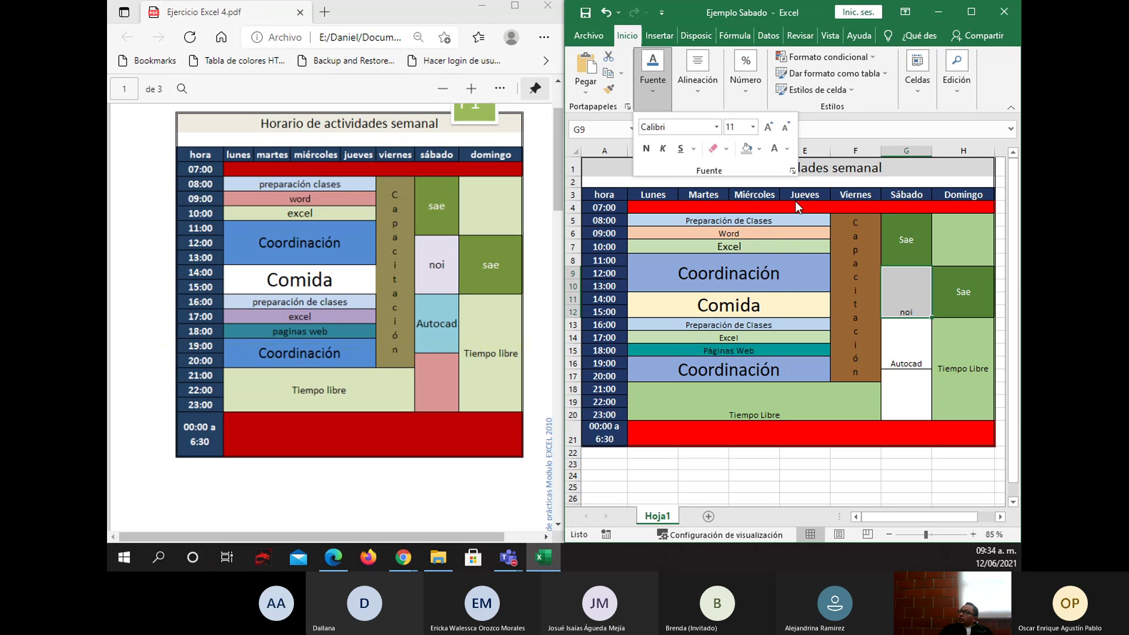
{"action": "left_click", "coordinate": [698, 76]}
{"action": "left_click", "coordinate": [703, 129]}
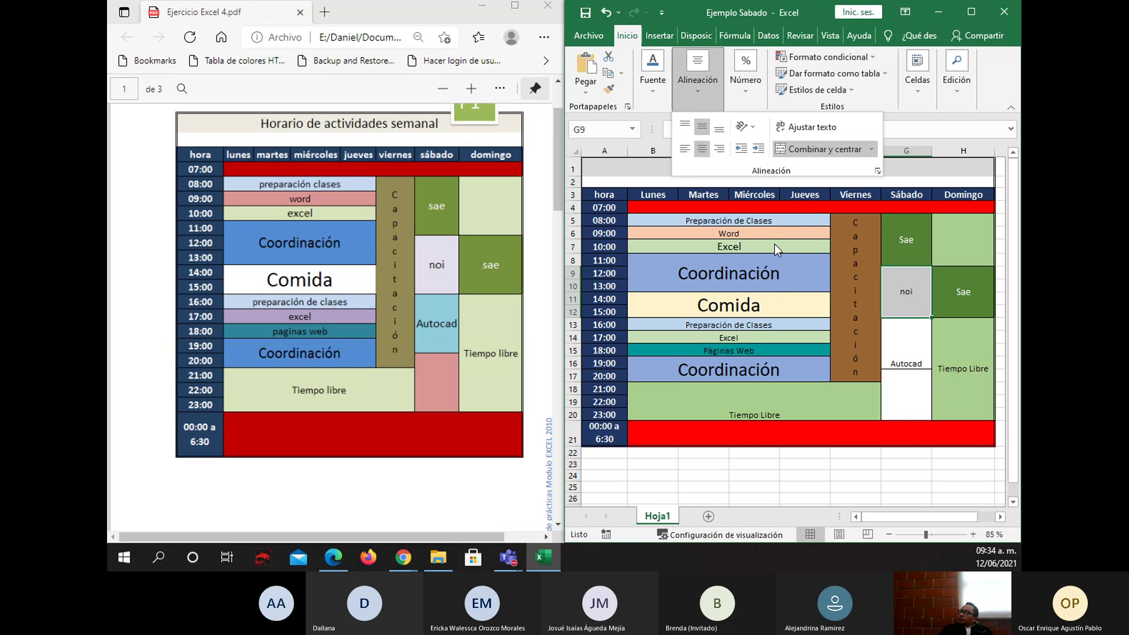
{"action": "left_click", "coordinate": [904, 353]}
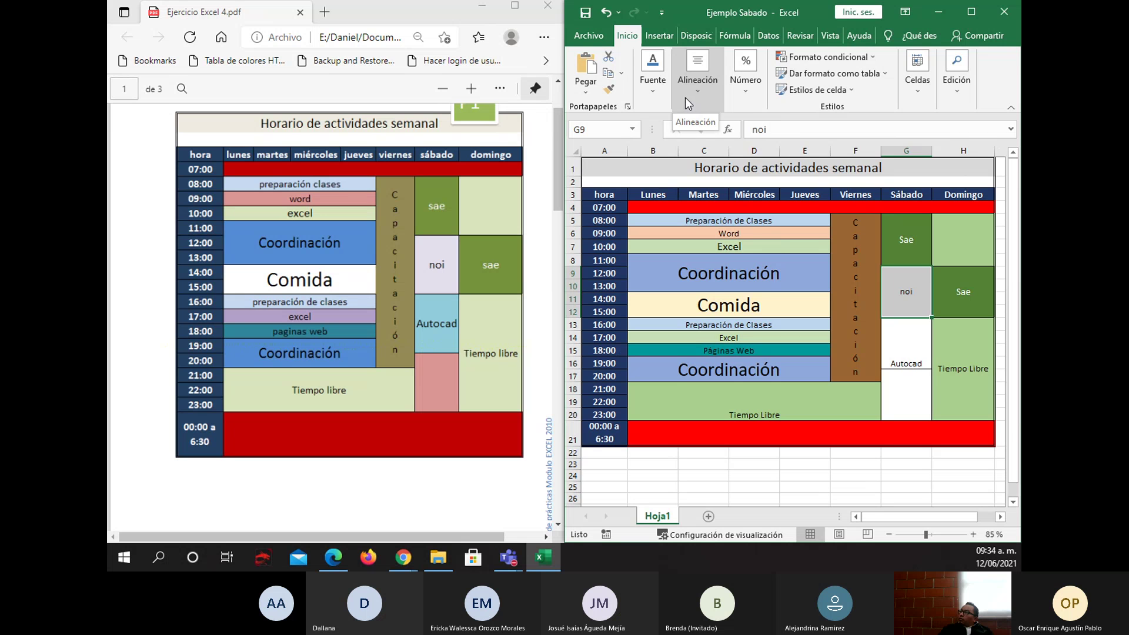
{"action": "left_click", "coordinate": [662, 90]}
{"action": "left_click", "coordinate": [760, 149]}
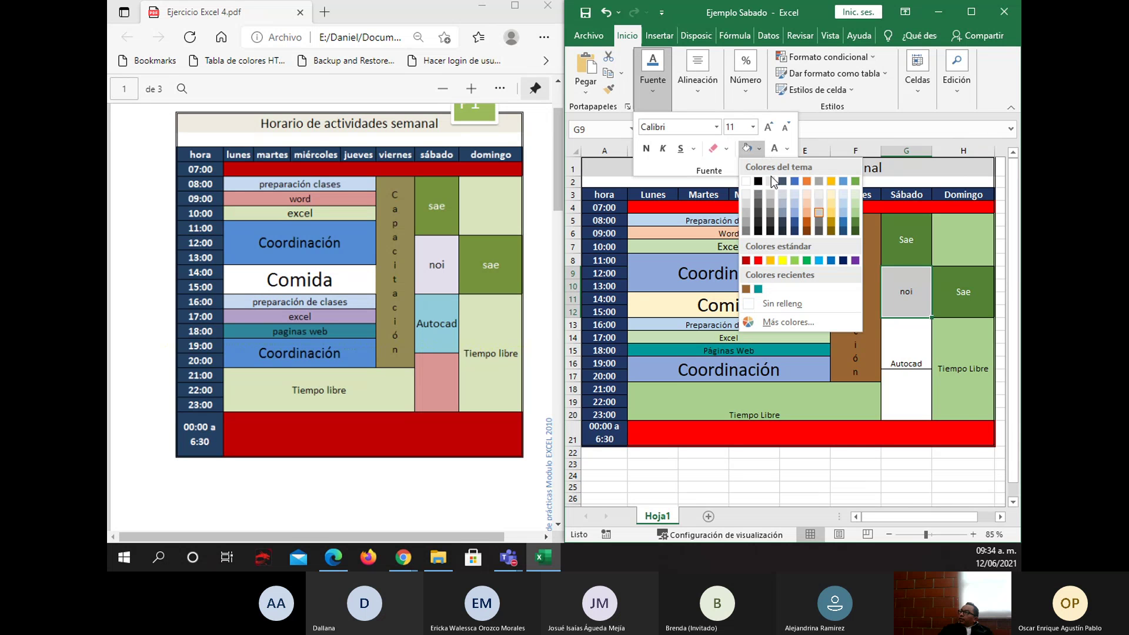
{"action": "left_click", "coordinate": [841, 196]}
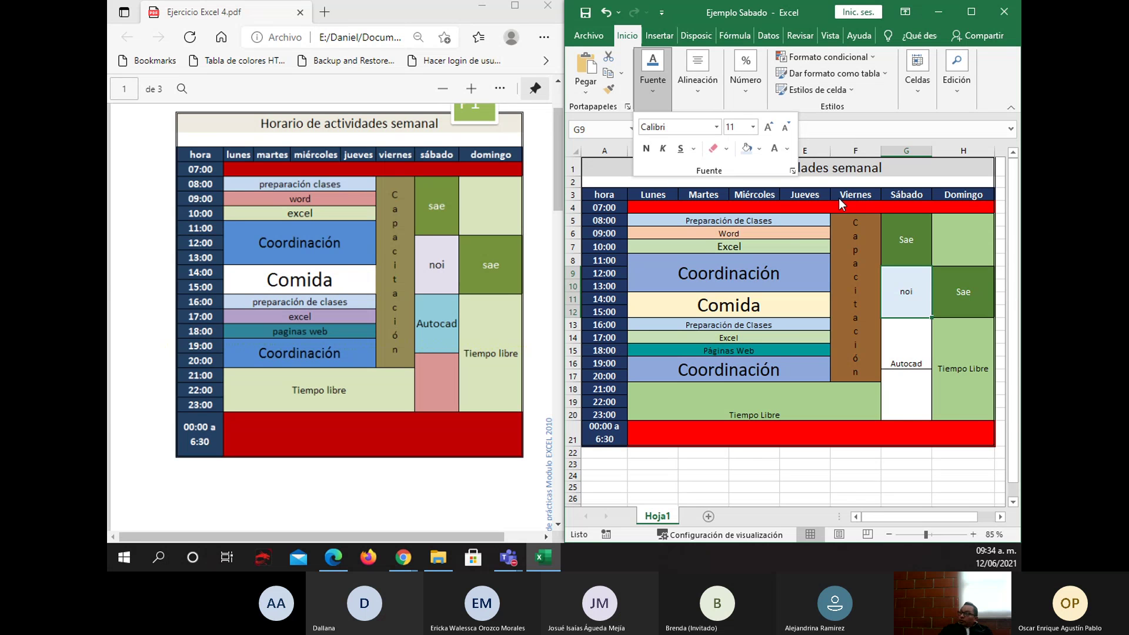
{"action": "key", "text": "Escape"}
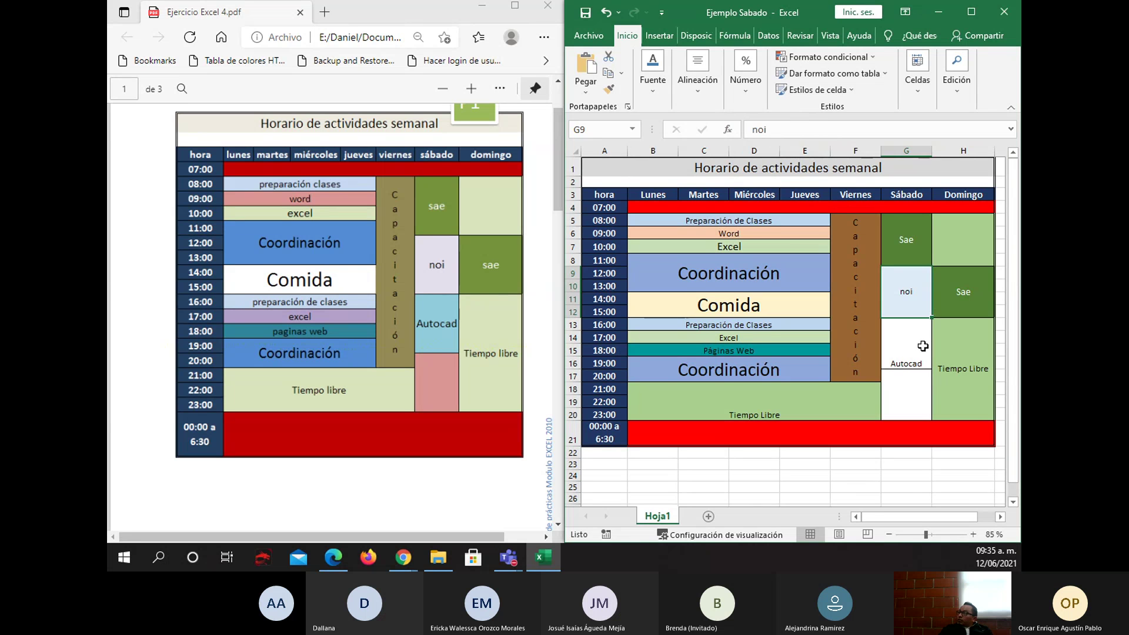
{"action": "key", "text": "ctrl+z"}
- Fill the "Autocad" cell G13 under Sábado with light blue and center its text vertically
{"action": "left_click", "coordinate": [920, 345]}
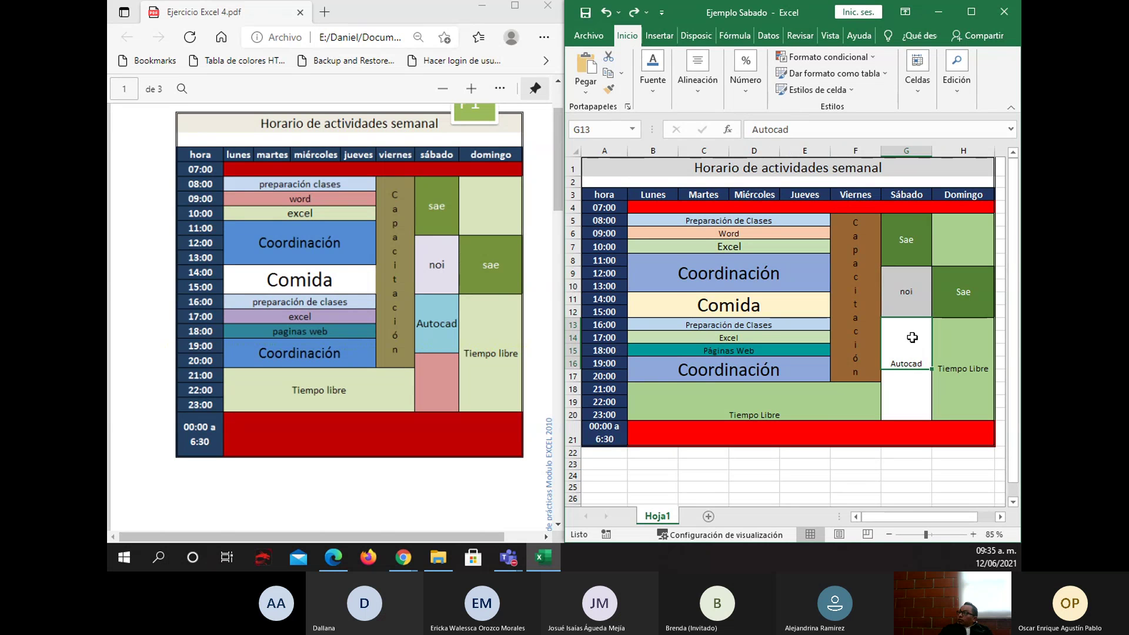
{"action": "left_click", "coordinate": [661, 83]}
{"action": "left_click", "coordinate": [758, 149]}
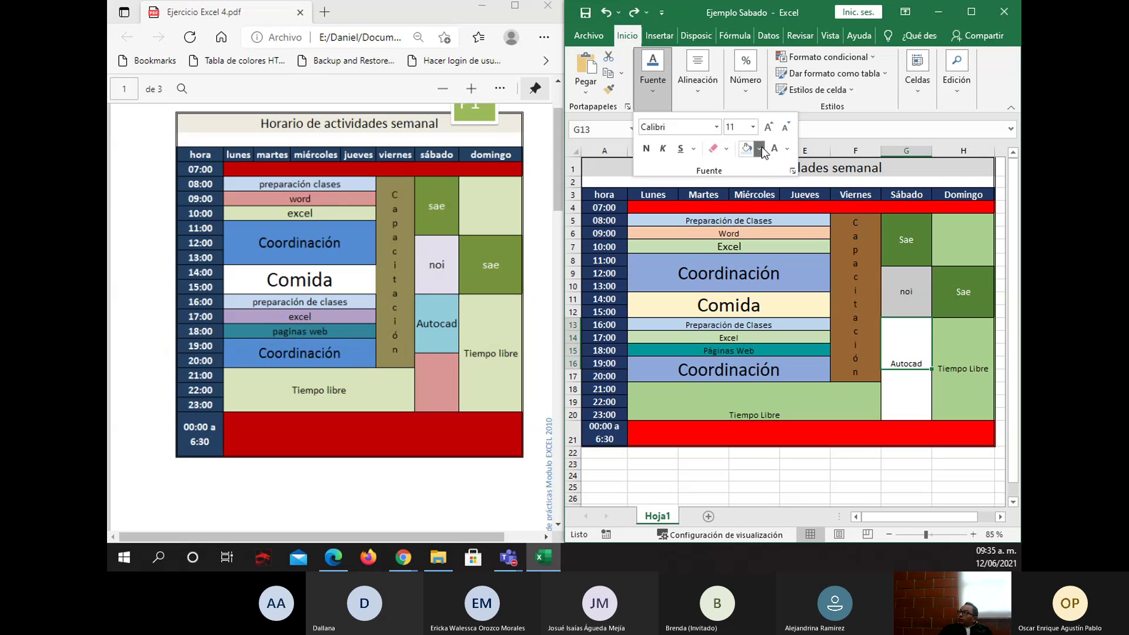
{"action": "left_click", "coordinate": [801, 184]}
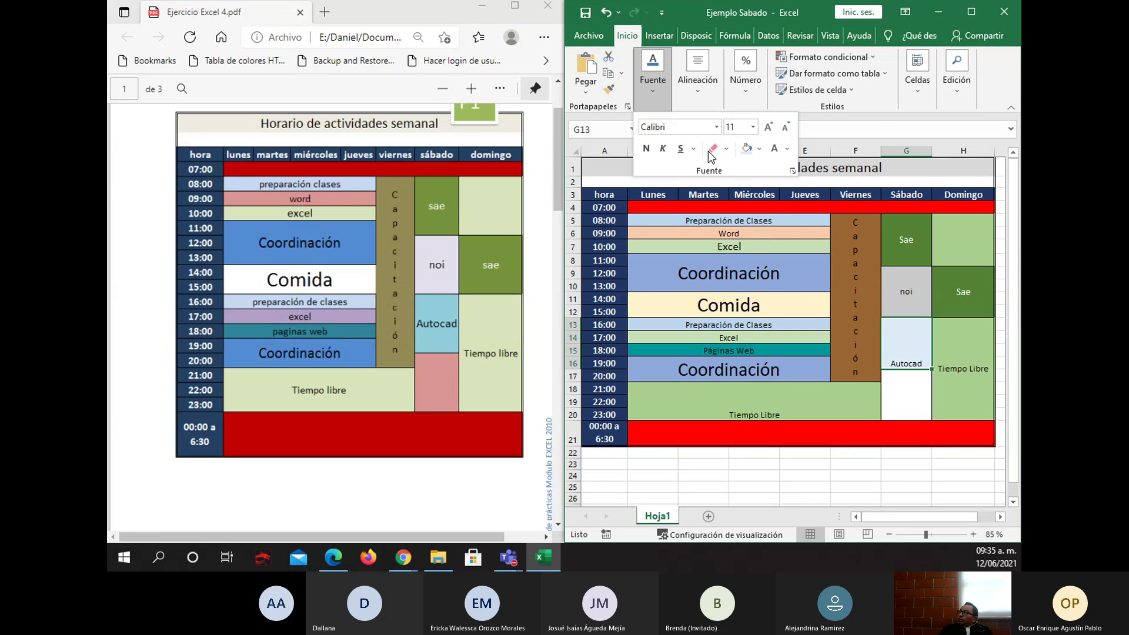
{"action": "left_click", "coordinate": [696, 88]}
{"action": "left_click", "coordinate": [701, 128]}
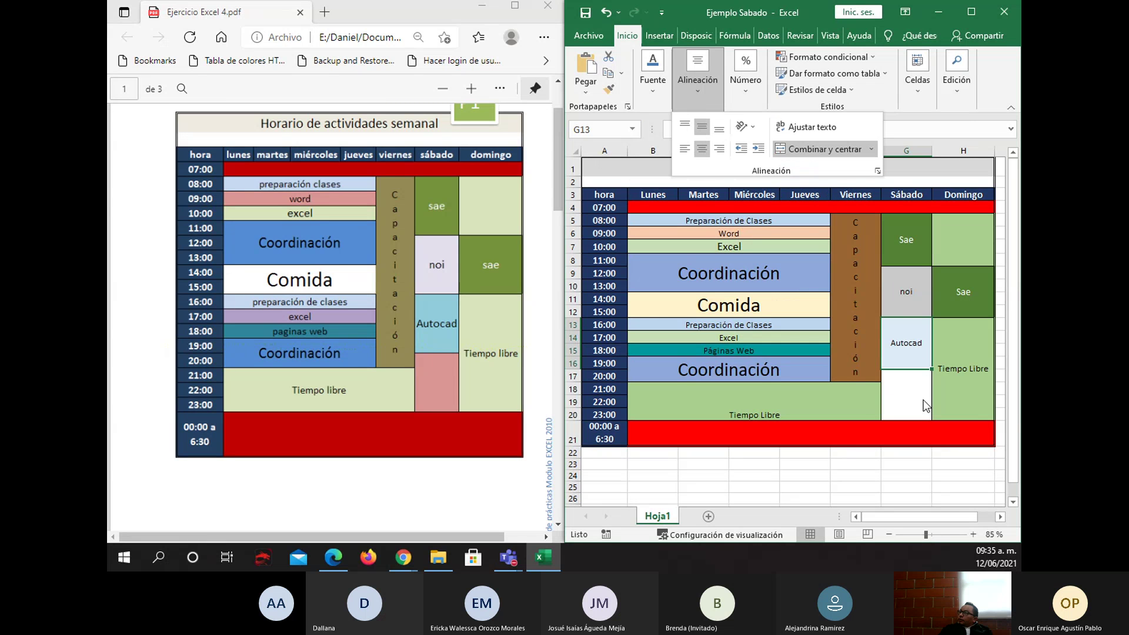
- Fill the empty Sábado cell G17 below "Autocad" with light orange
{"action": "left_click", "coordinate": [904, 380]}
{"action": "left_click", "coordinate": [906, 381]}
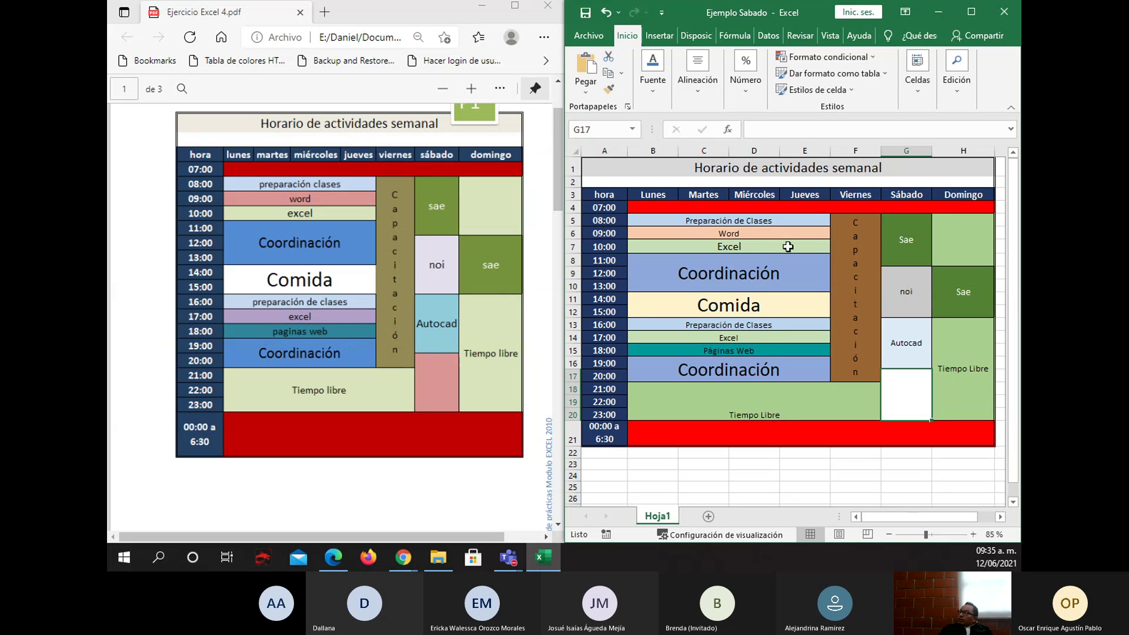
{"action": "left_click", "coordinate": [654, 84]}
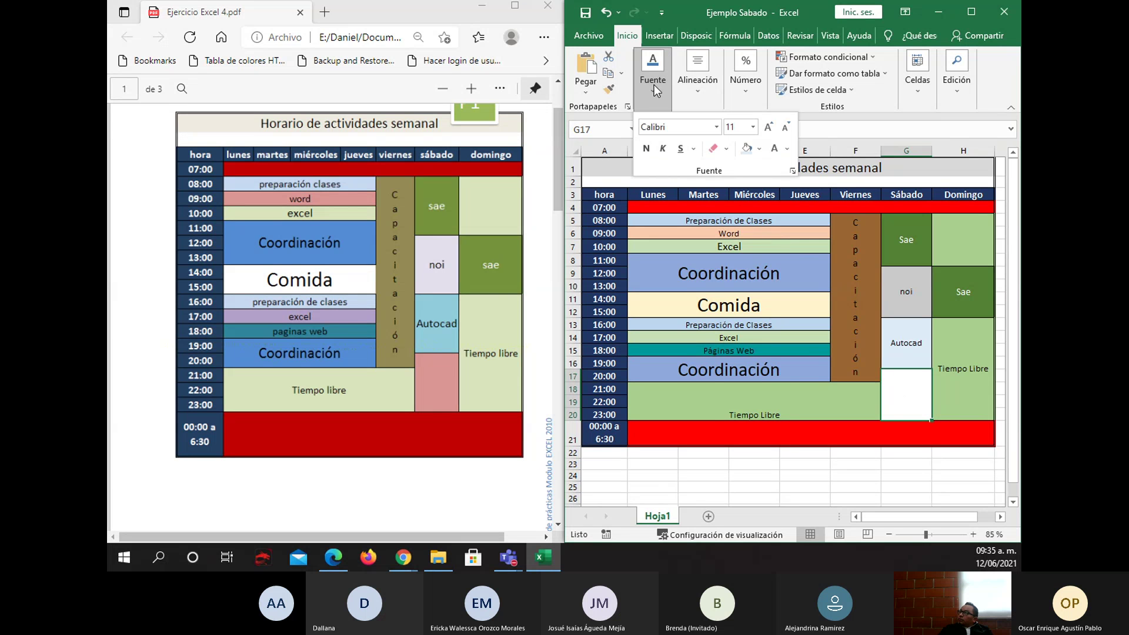
{"action": "left_click", "coordinate": [758, 152]}
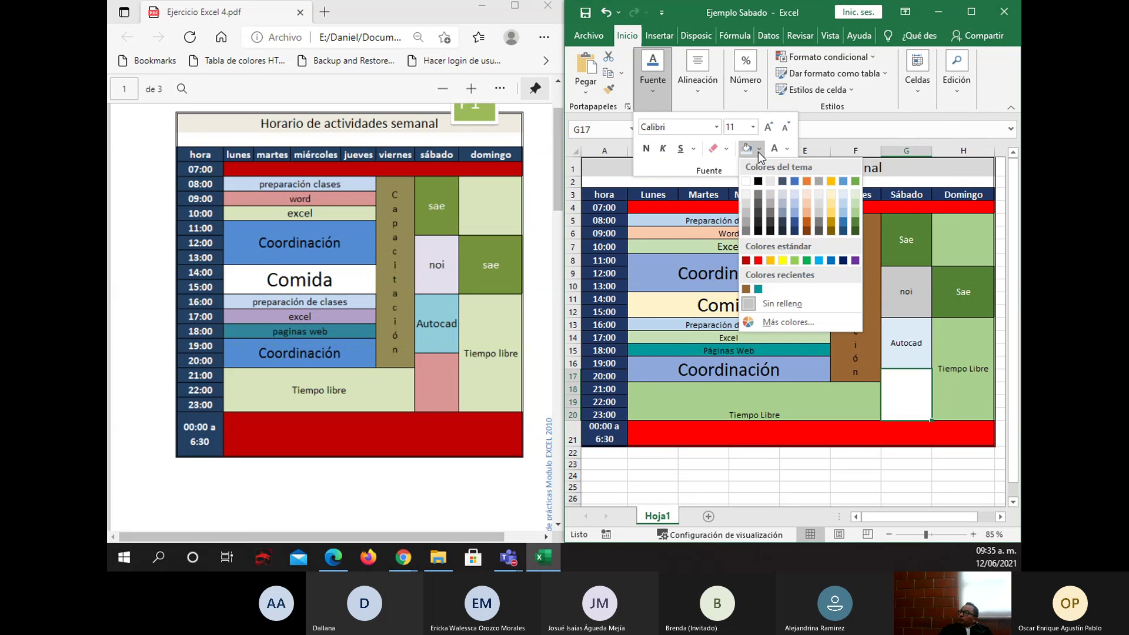
{"action": "left_click", "coordinate": [807, 207]}
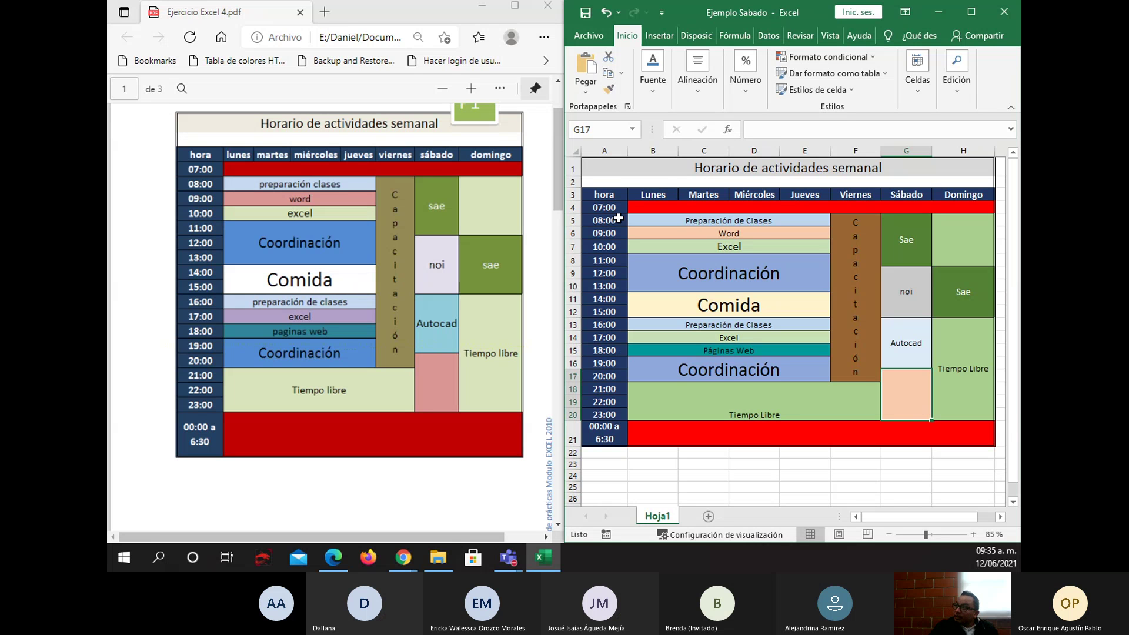
- Set the row height of rows 3 to 20, from the "hora" header down to 23:00, to 15
{"action": "left_click_drag", "start_coordinate": [618, 200], "coordinate": [605, 414]}
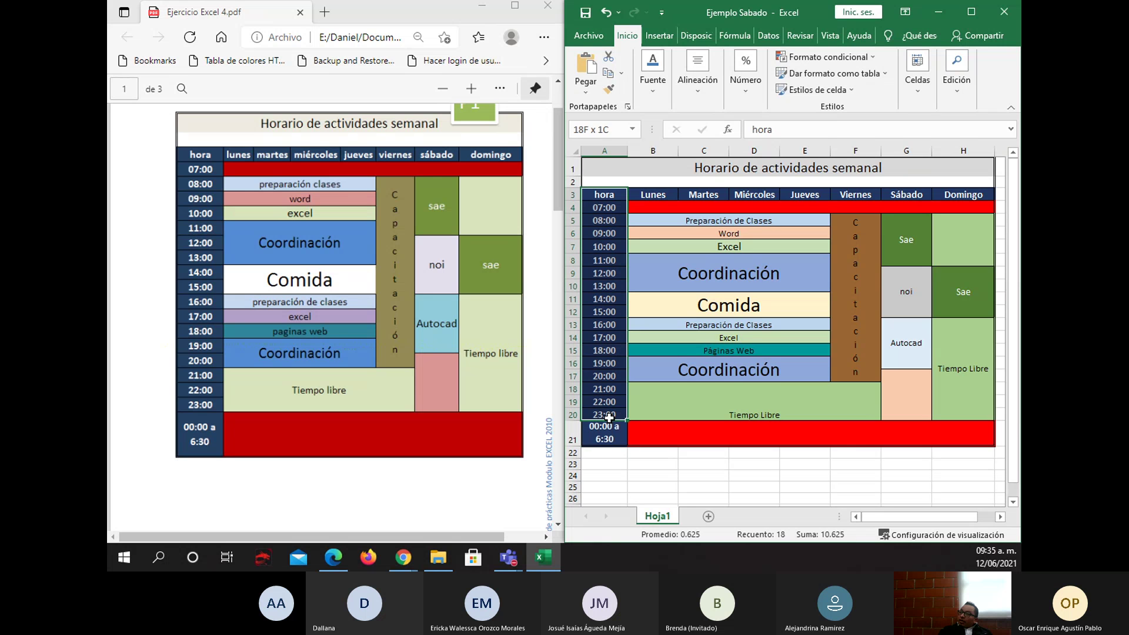
{"action": "left_click", "coordinate": [920, 86]}
{"action": "left_click", "coordinate": [983, 150]}
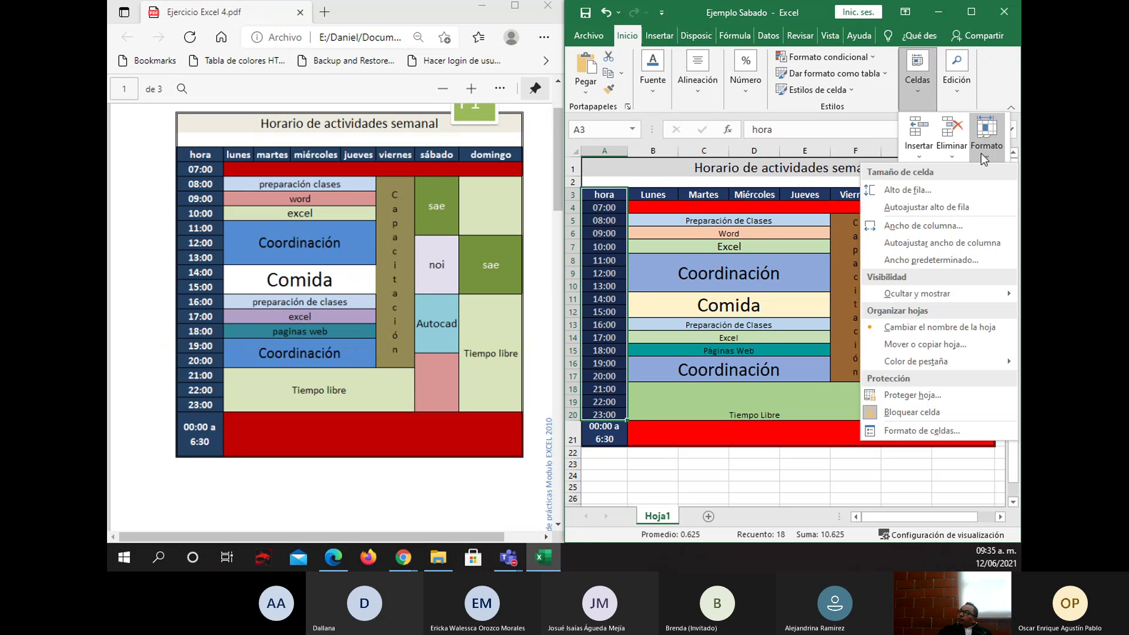
{"action": "left_click", "coordinate": [909, 190]}
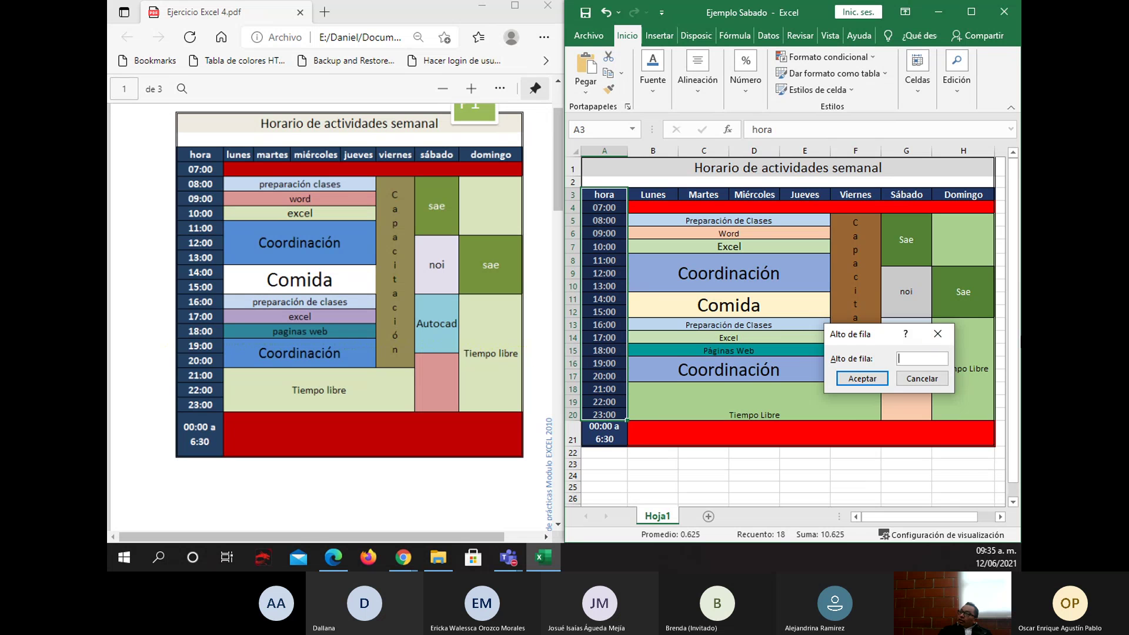
{"action": "type", "text": "15"}
{"action": "key", "text": "Return"}
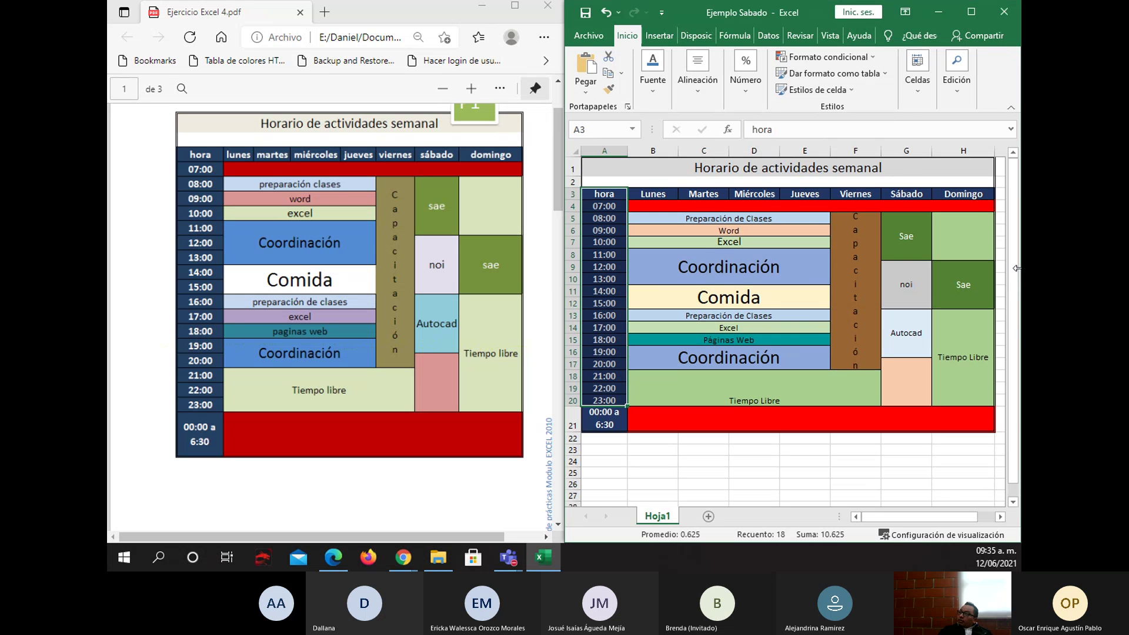
- Set the row height of rows 3 to 20 to 25 and check the resized schedule
{"action": "left_click", "coordinate": [913, 82]}
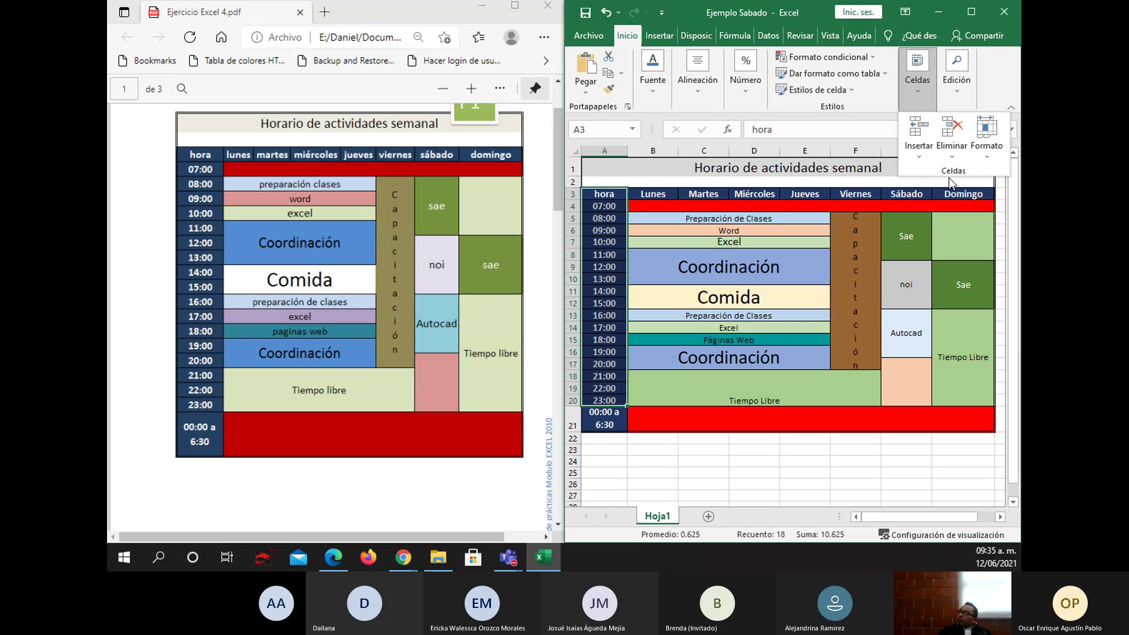
{"action": "left_click", "coordinate": [984, 154]}
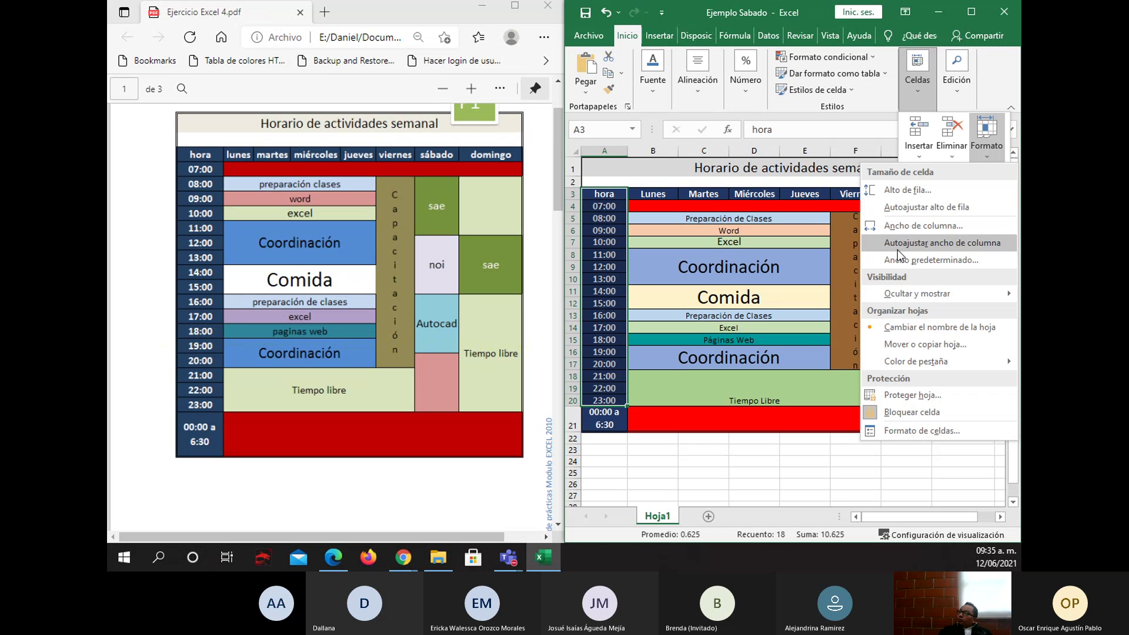
{"action": "left_click", "coordinate": [908, 190]}
{"action": "type", "text": "25"}
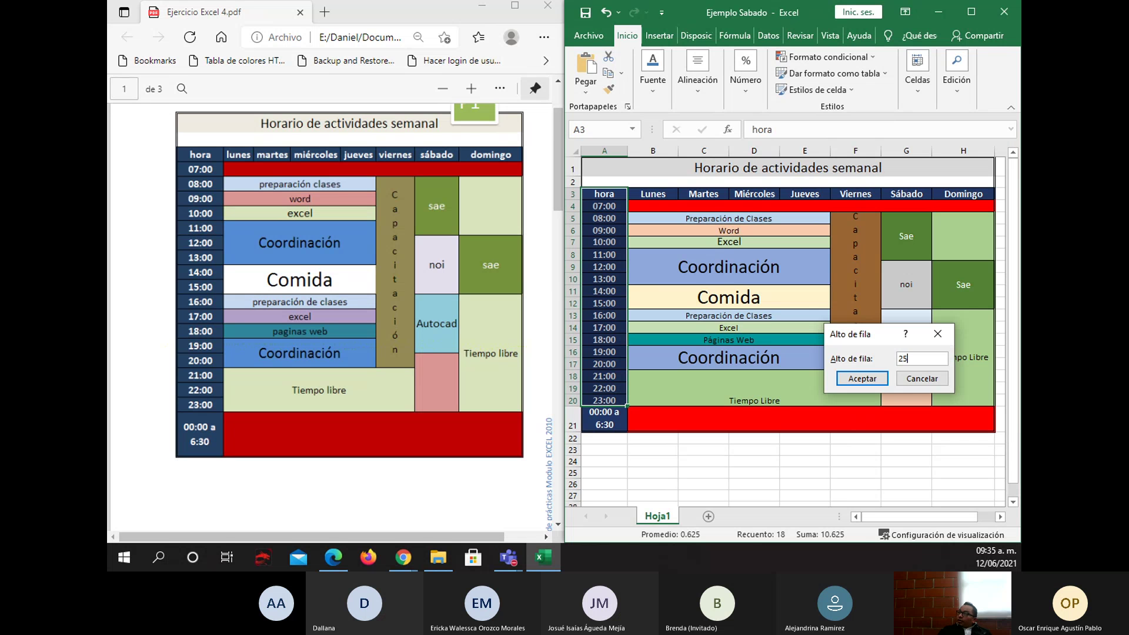
{"action": "key", "text": "Return"}
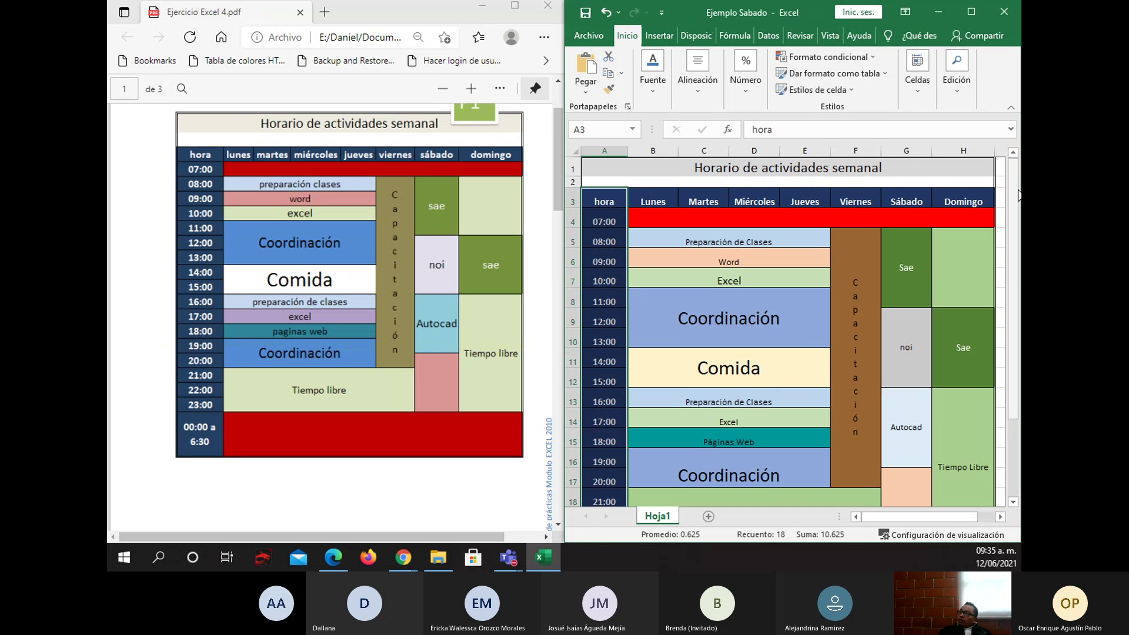
{"action": "scroll", "coordinate": [849, 317], "scroll_direction": "down", "scroll_amount": 2}
{"action": "scroll", "coordinate": [849, 320], "scroll_direction": "up", "scroll_amount": 1}
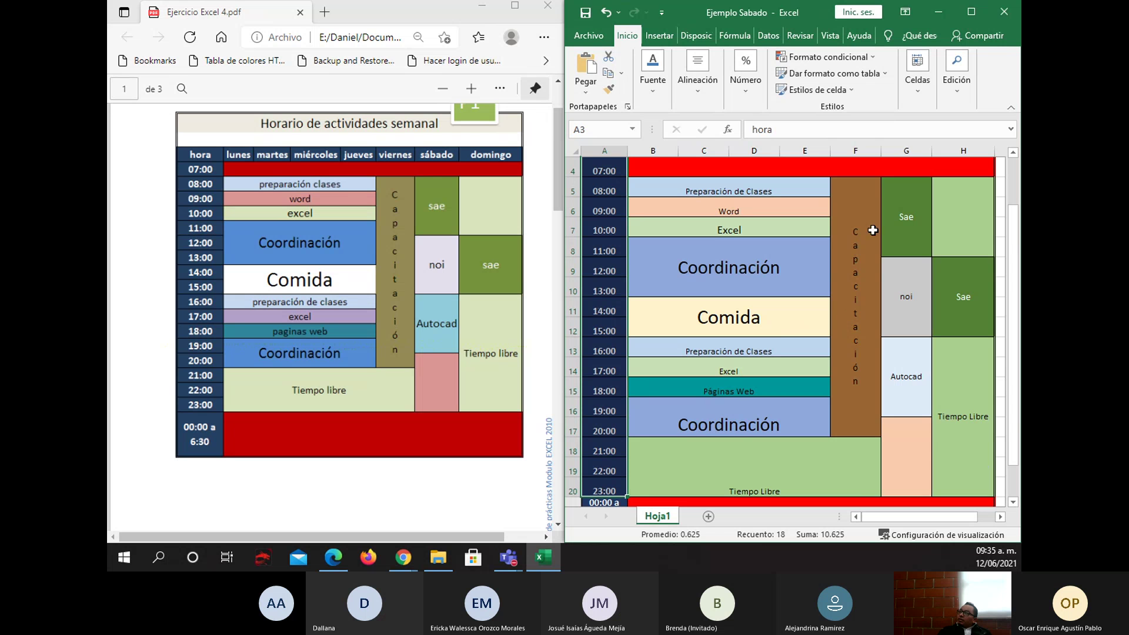
- Open the row height setting for rows 3 to 20 again
{"action": "left_click", "coordinate": [927, 97]}
{"action": "left_click", "coordinate": [987, 141]}
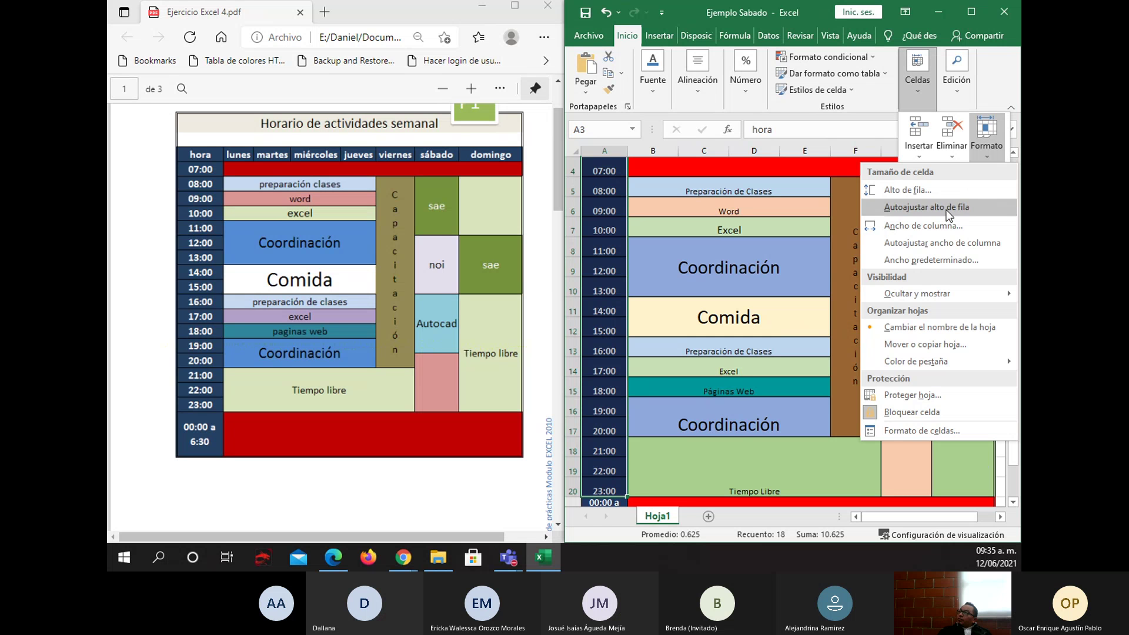
{"action": "left_click", "coordinate": [905, 189]}
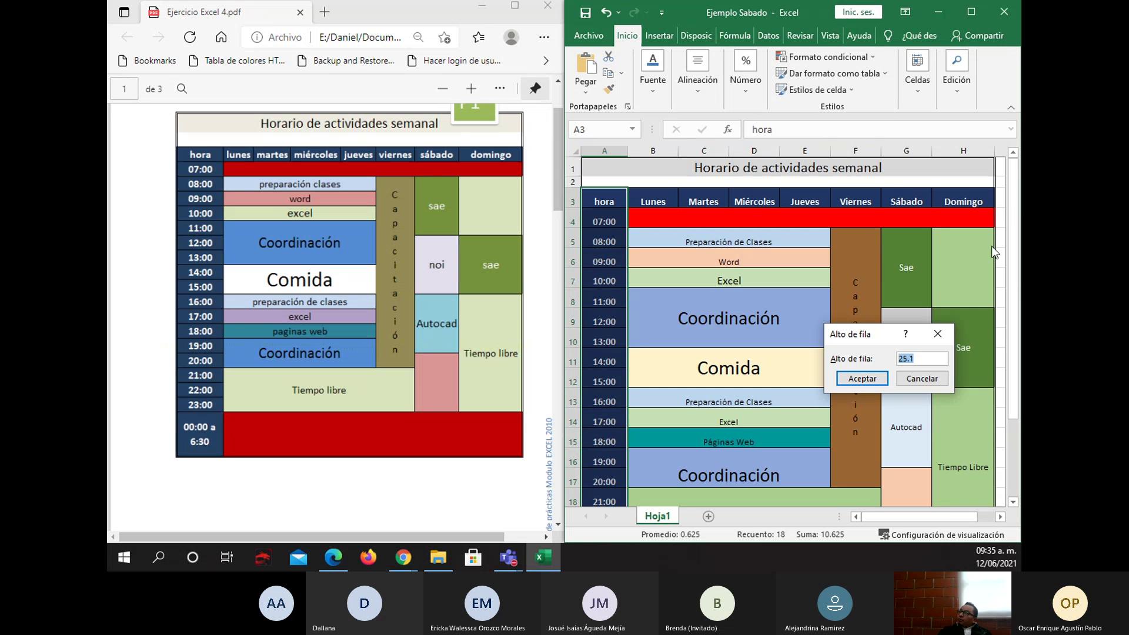